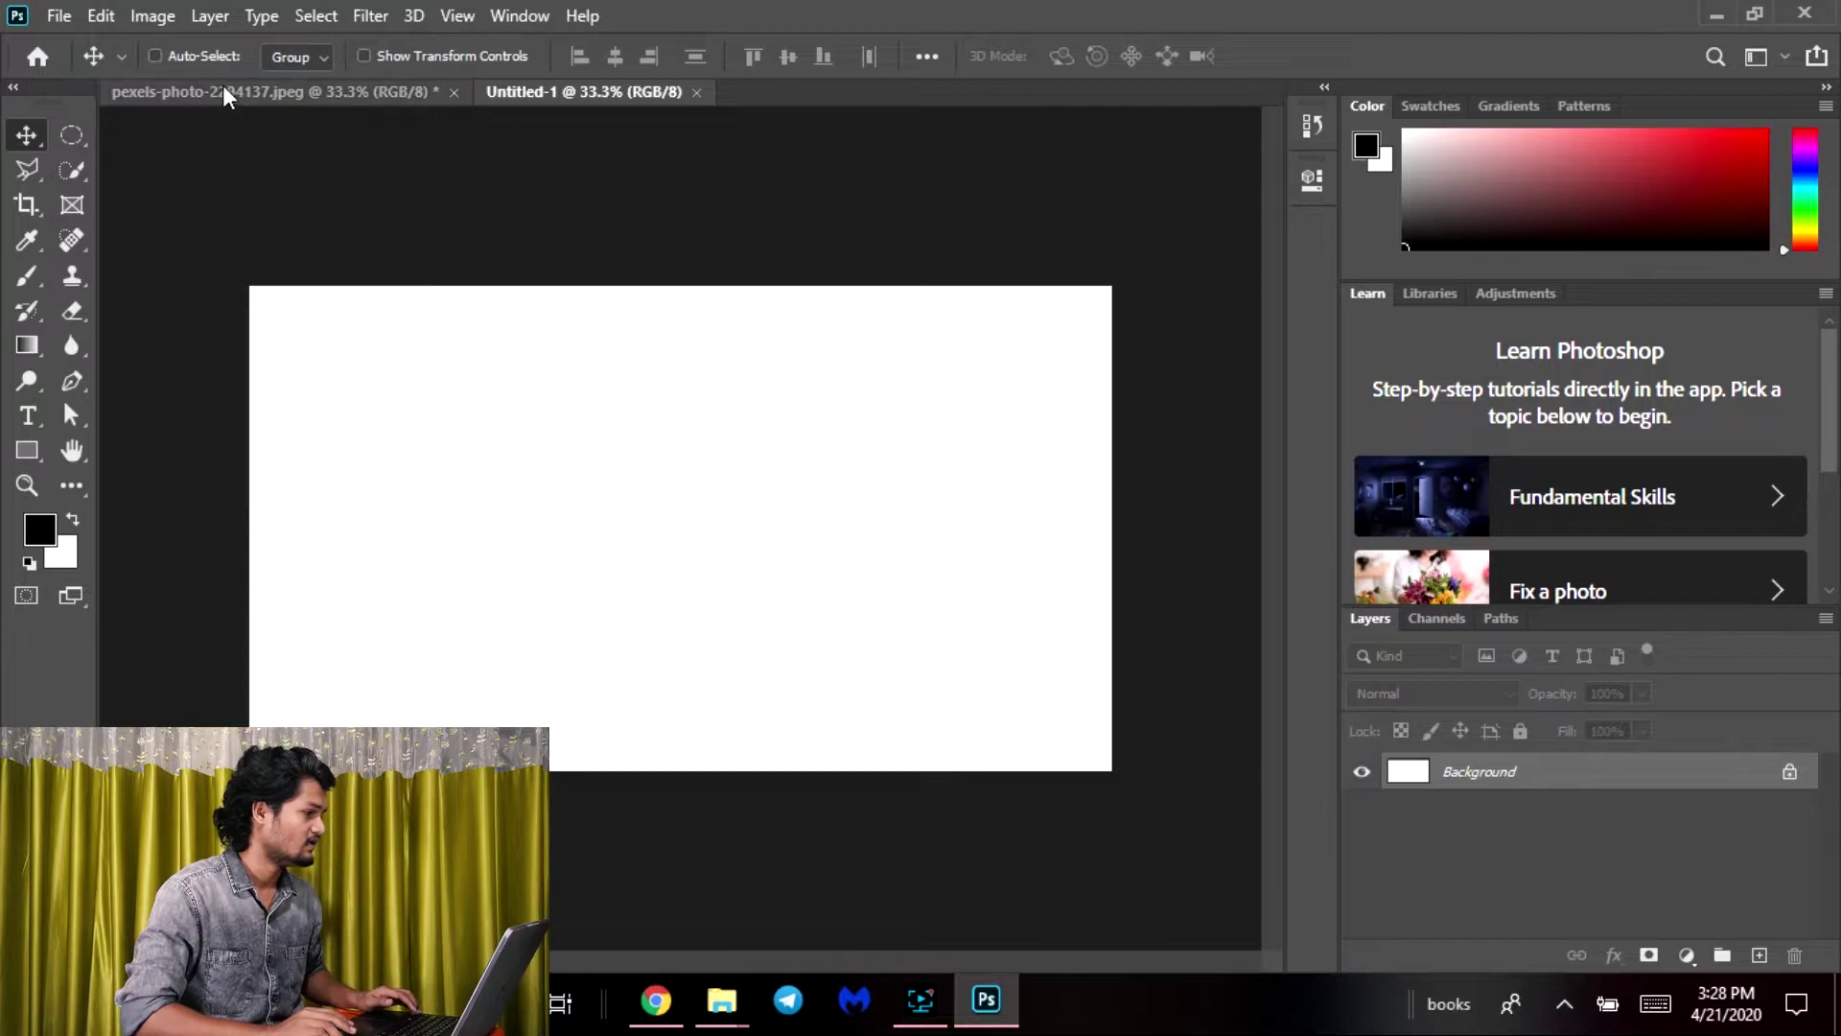
Draw a closed four-sided shape about 795 by 591 px on the canvas with the Pen tool in Shape mode
{"action": "left_click", "coordinate": [73, 388]}
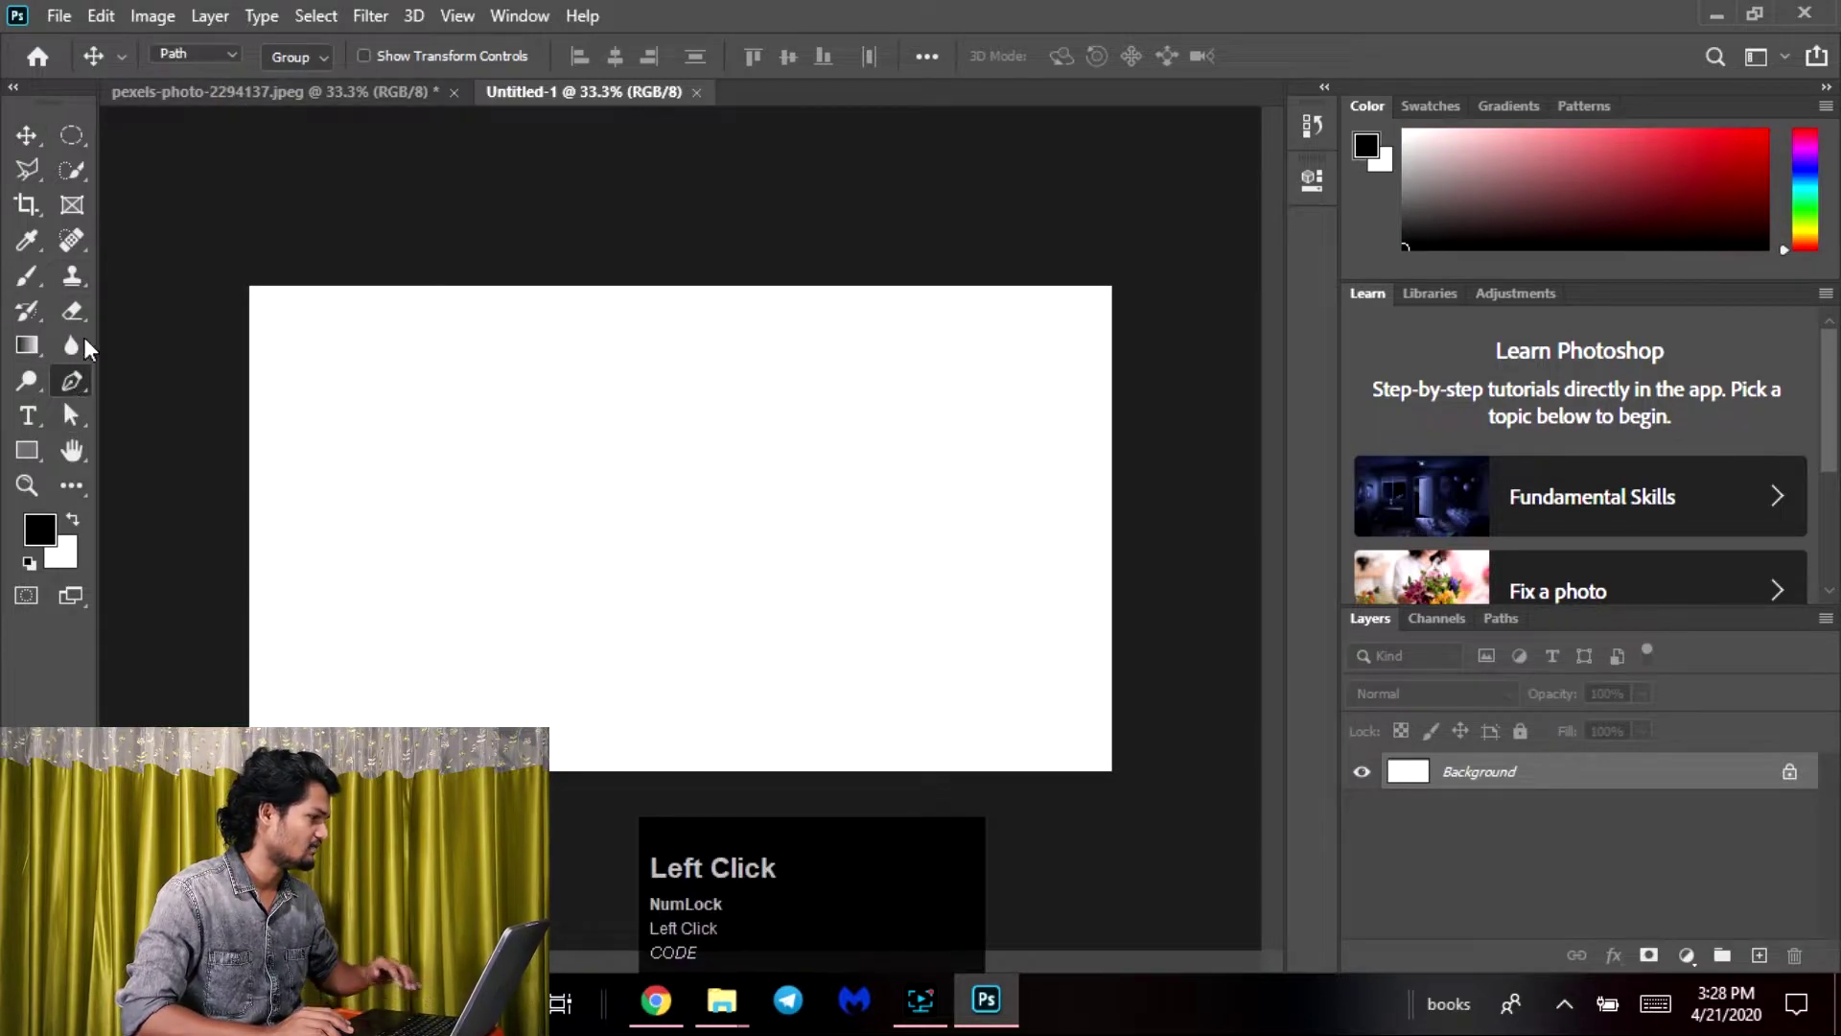
{"action": "left_click", "coordinate": [186, 53]}
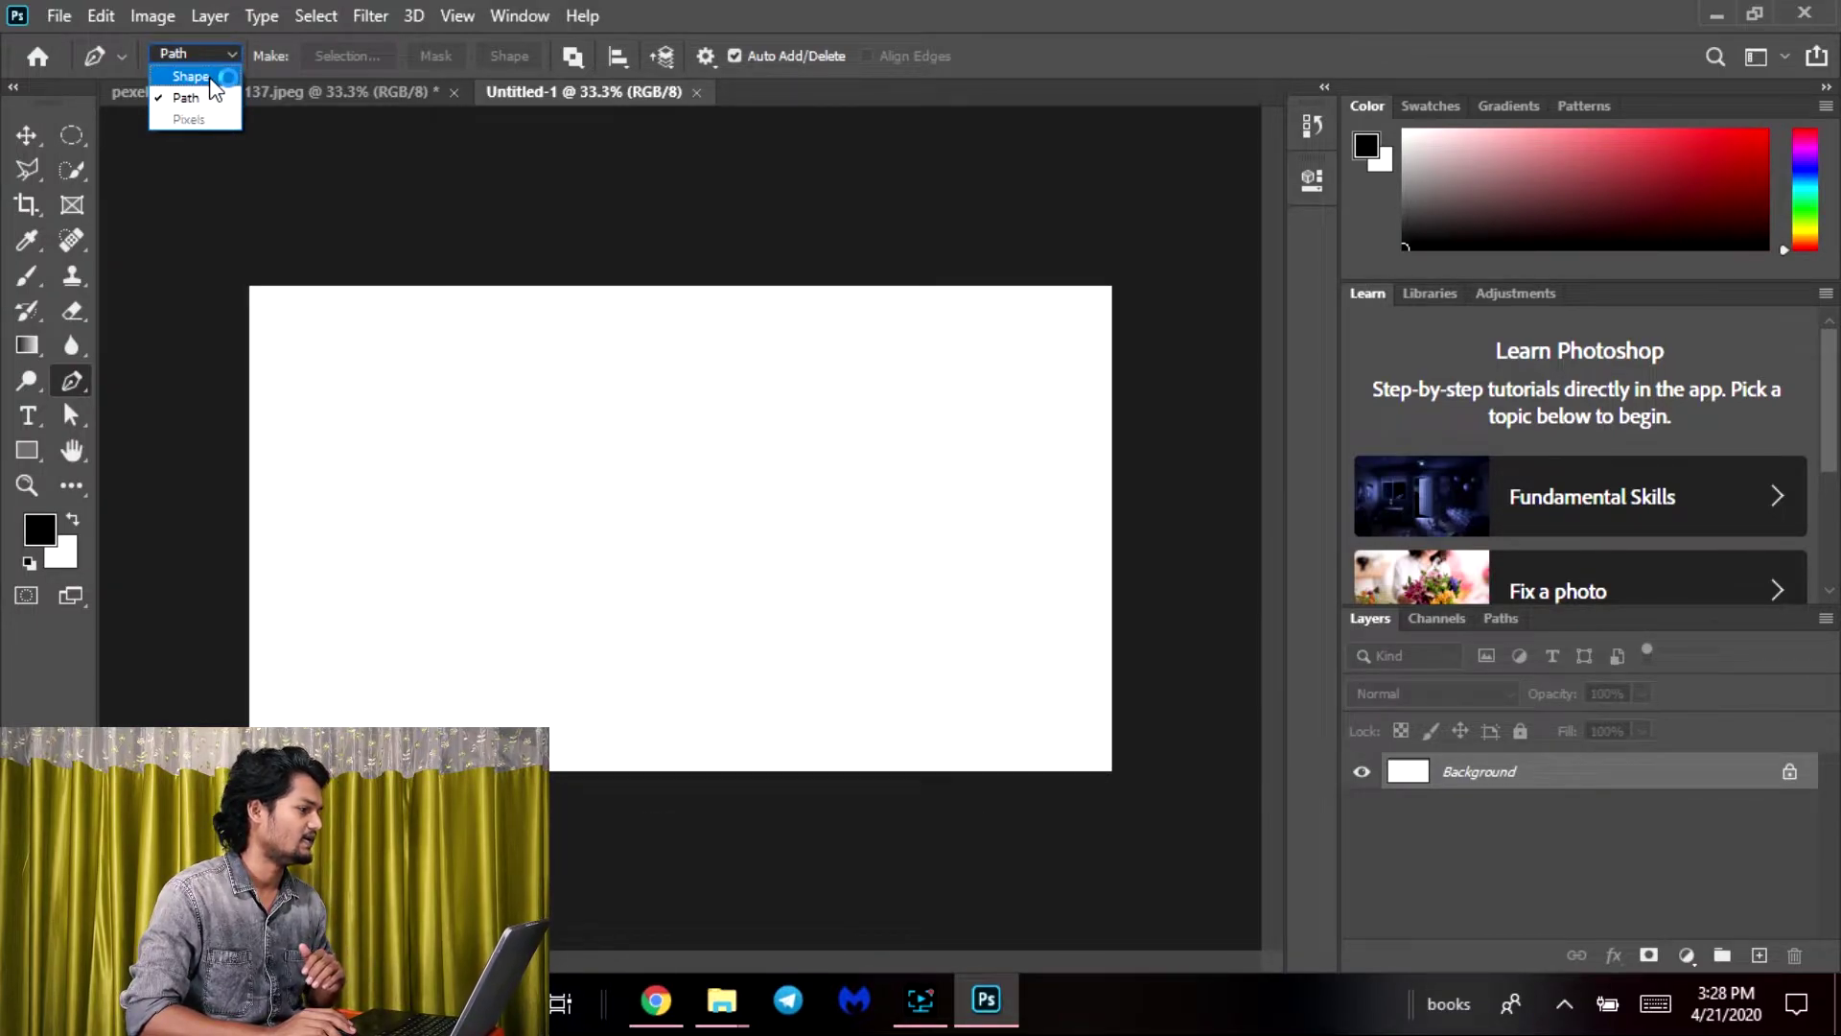
{"action": "left_click", "coordinate": [194, 75]}
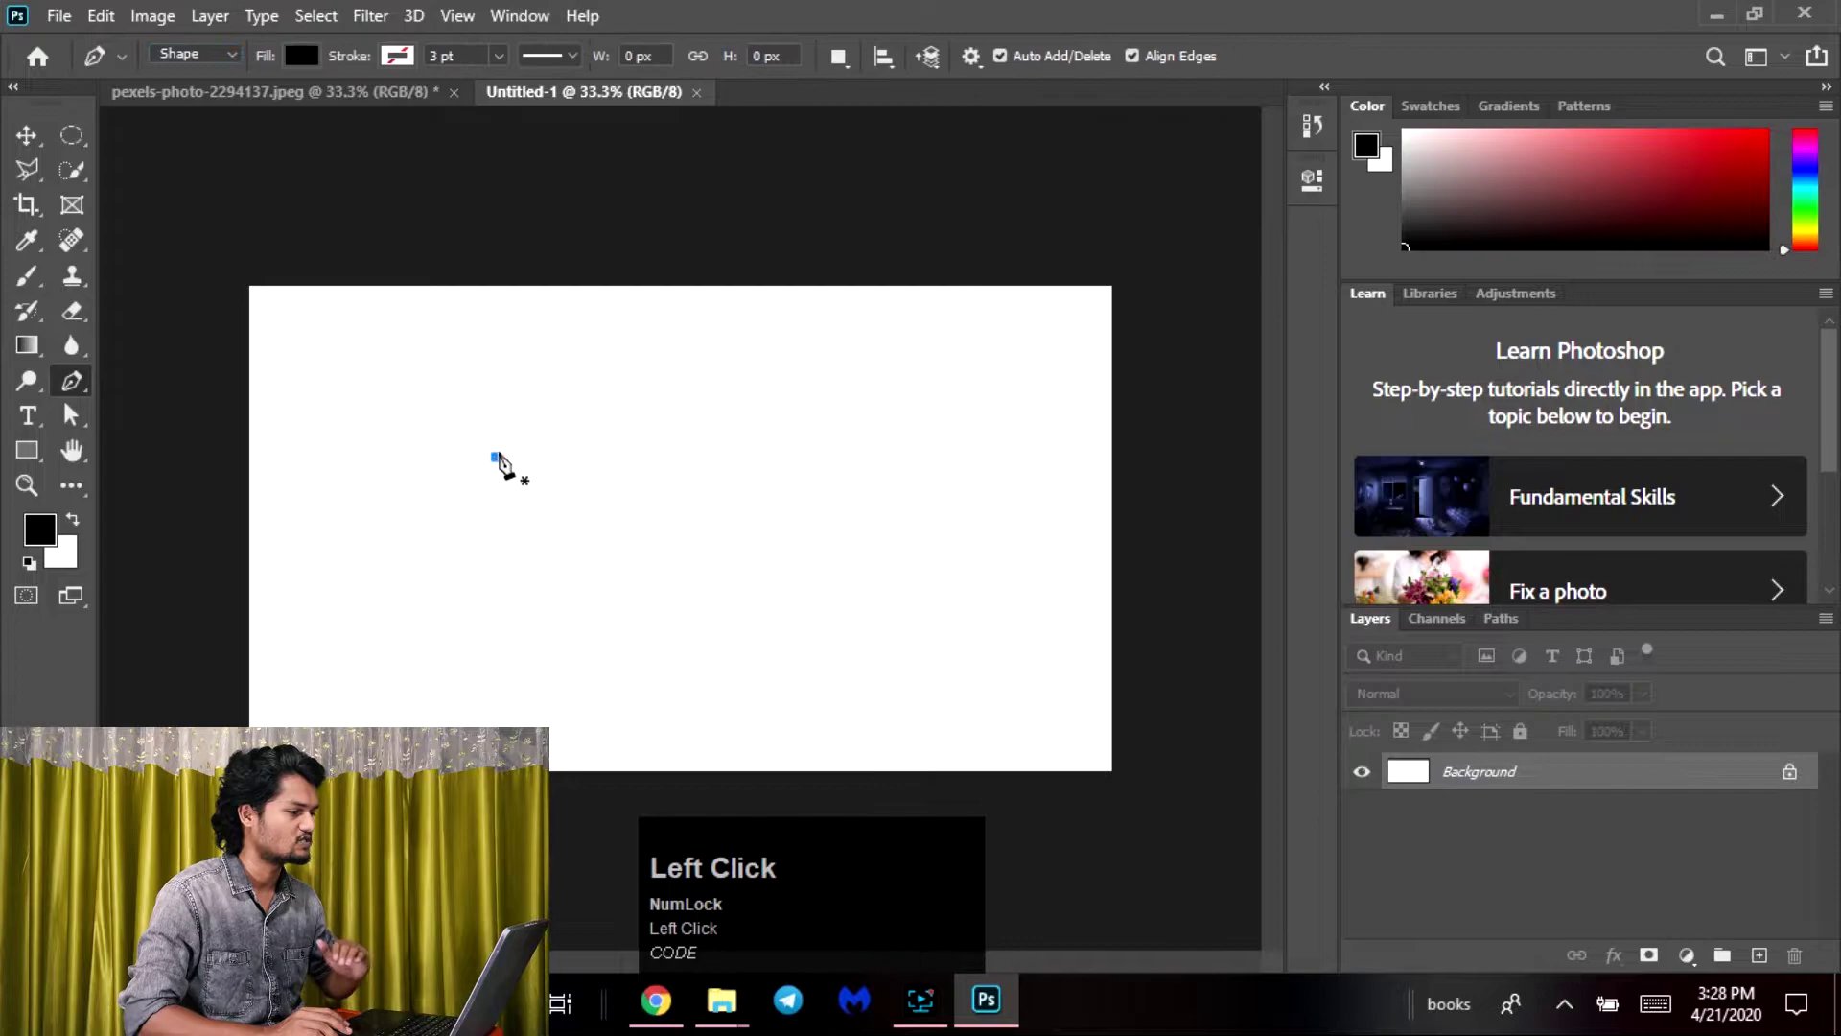
{"action": "left_click", "coordinate": [496, 456]}
{"action": "left_click", "coordinate": [699, 356]}
{"action": "left_click", "coordinate": [852, 510]}
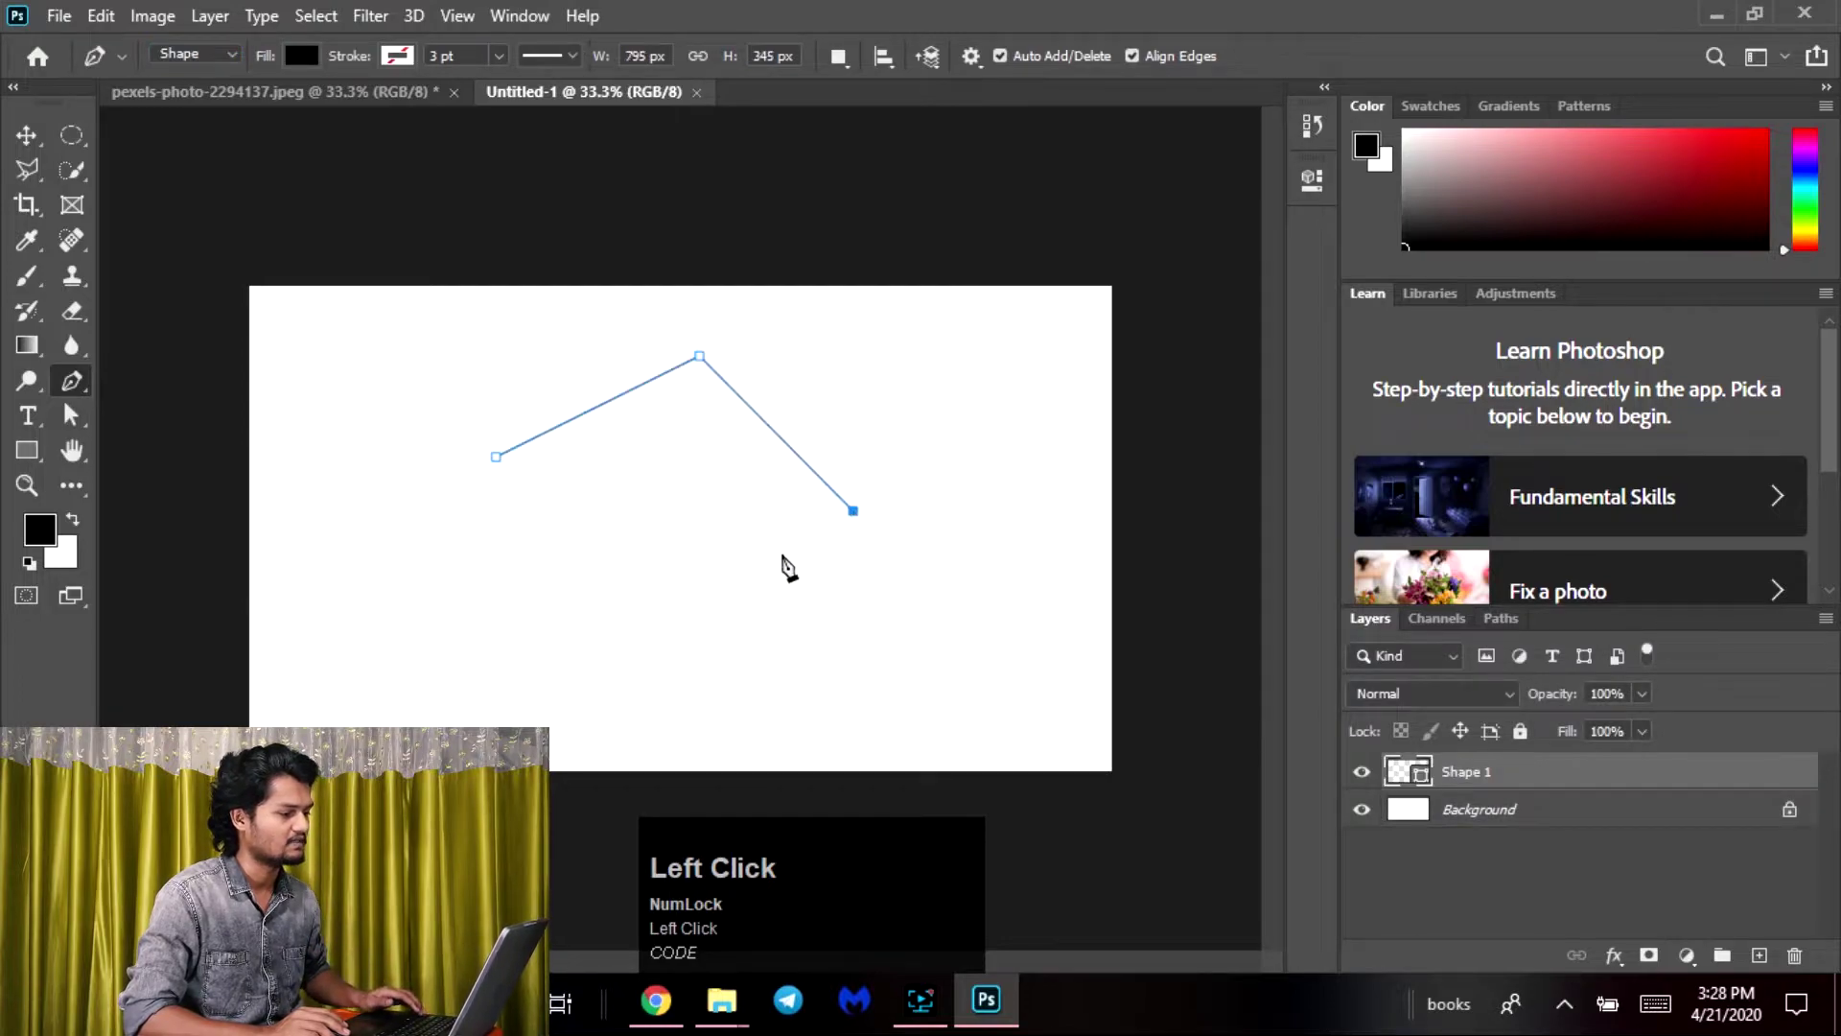
{"action": "left_click", "coordinate": [642, 620]}
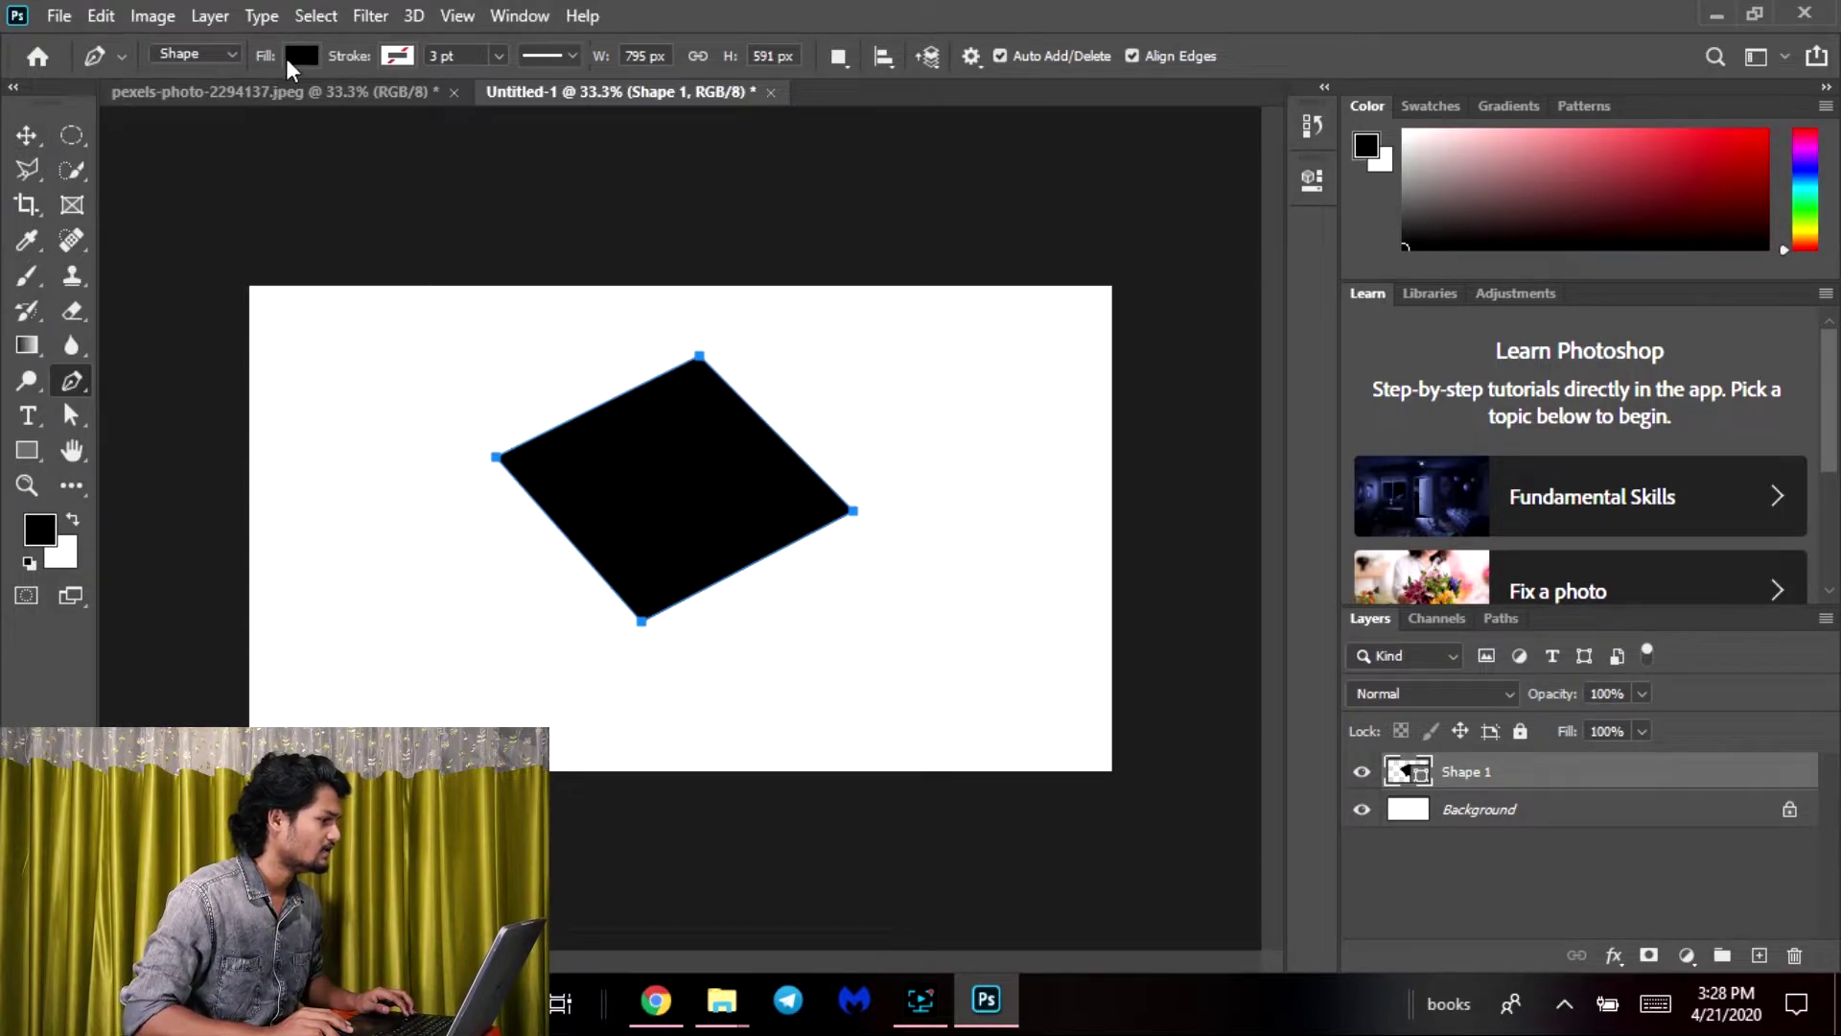
Try yellow, lime and pink from the recently used colors as the shape's fill, and settle on blue
{"action": "left_click", "coordinate": [298, 55]}
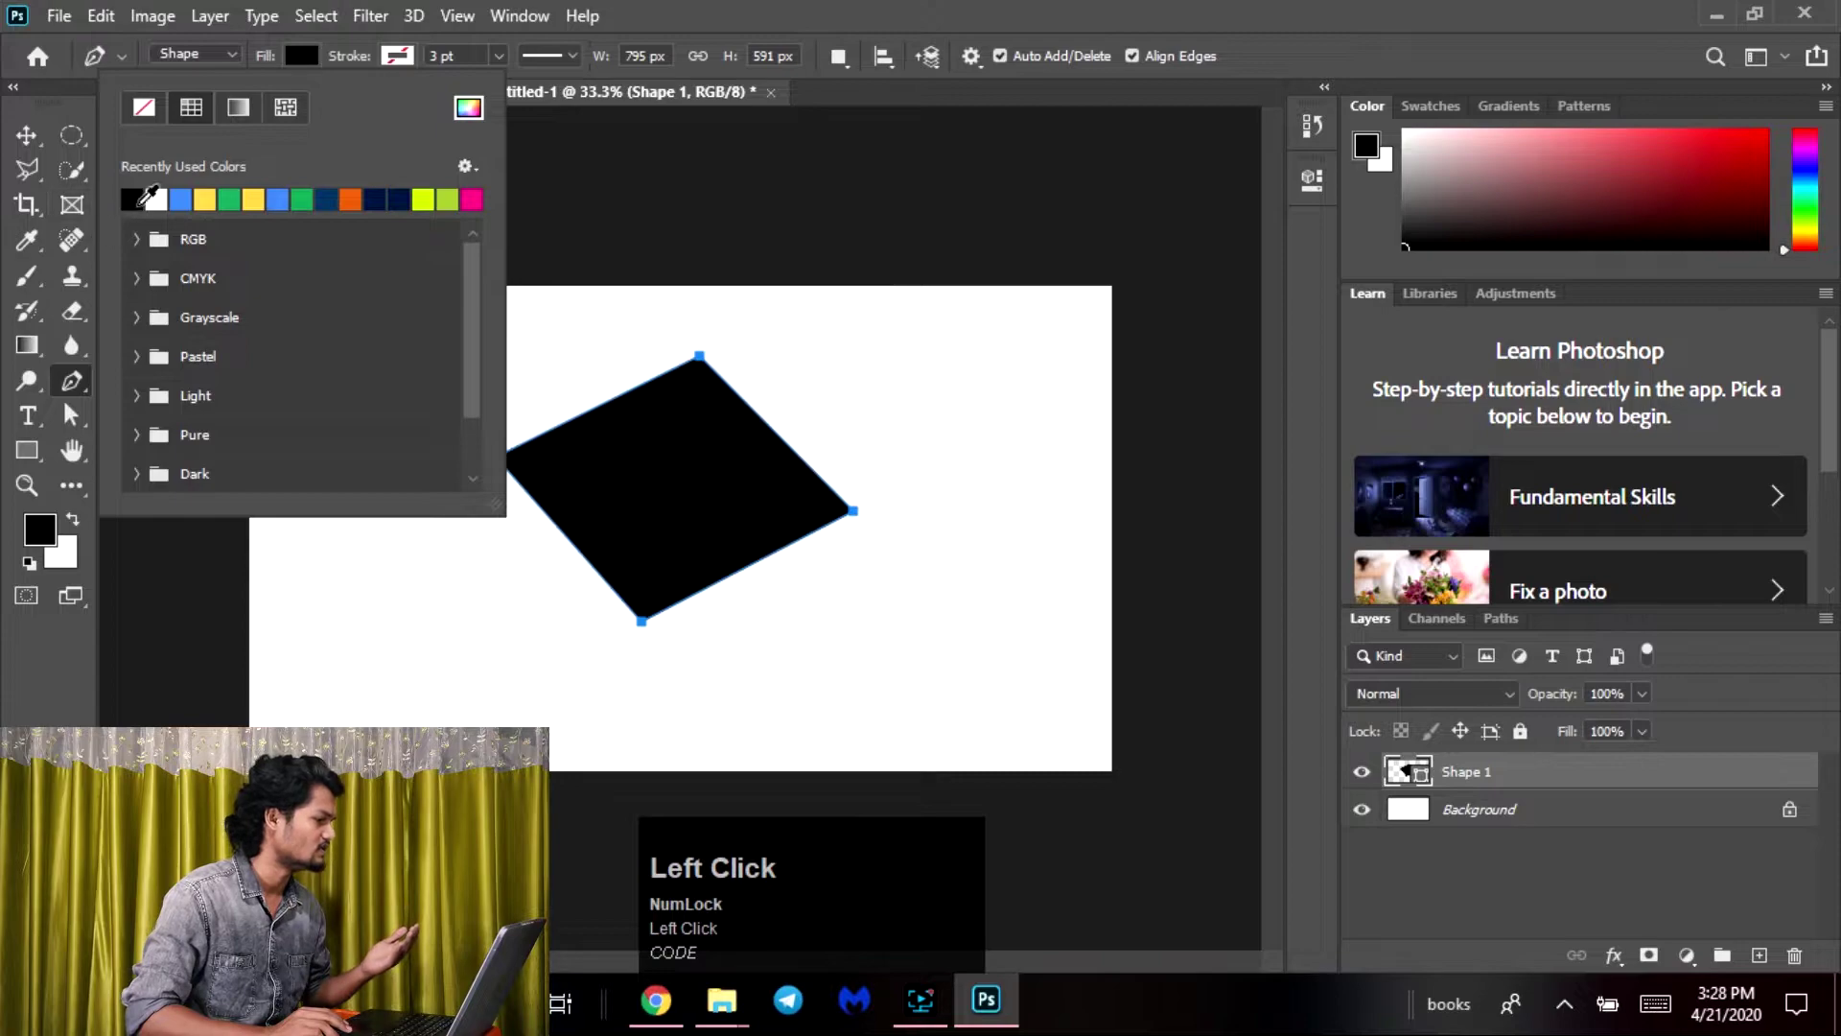
{"action": "left_click", "coordinate": [205, 200]}
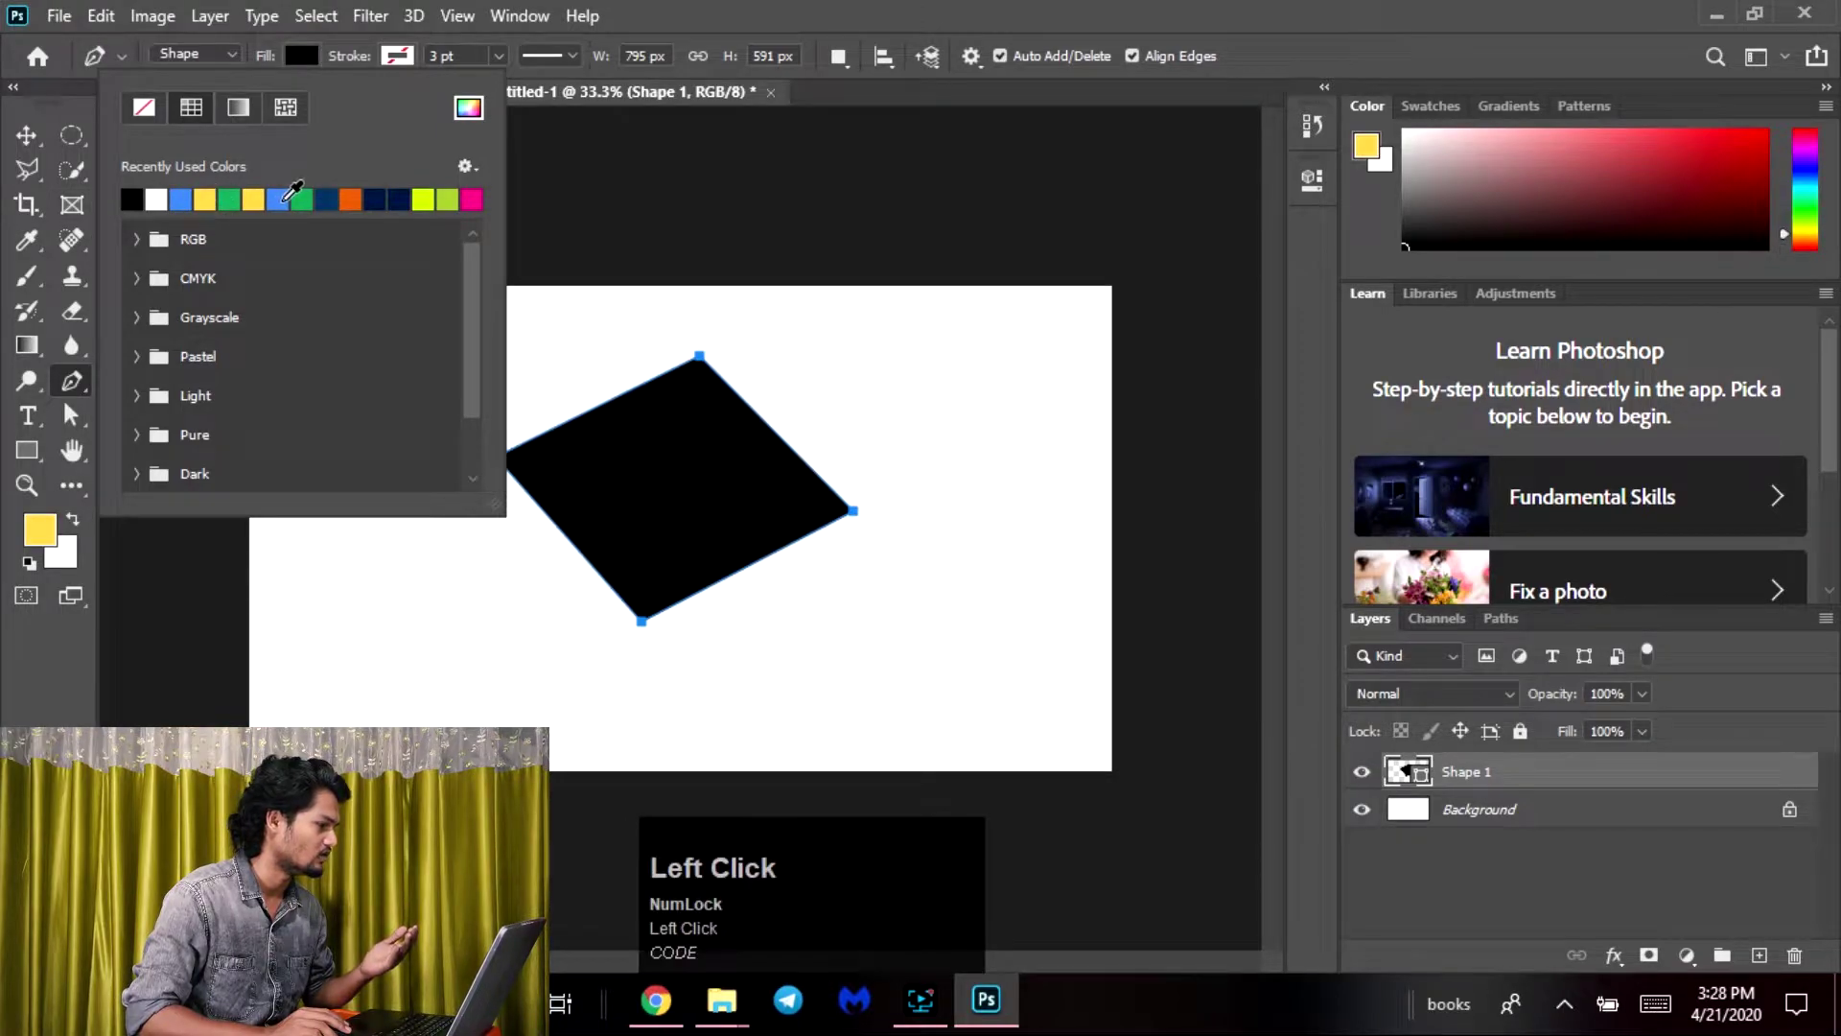
{"action": "left_click", "coordinate": [279, 199]}
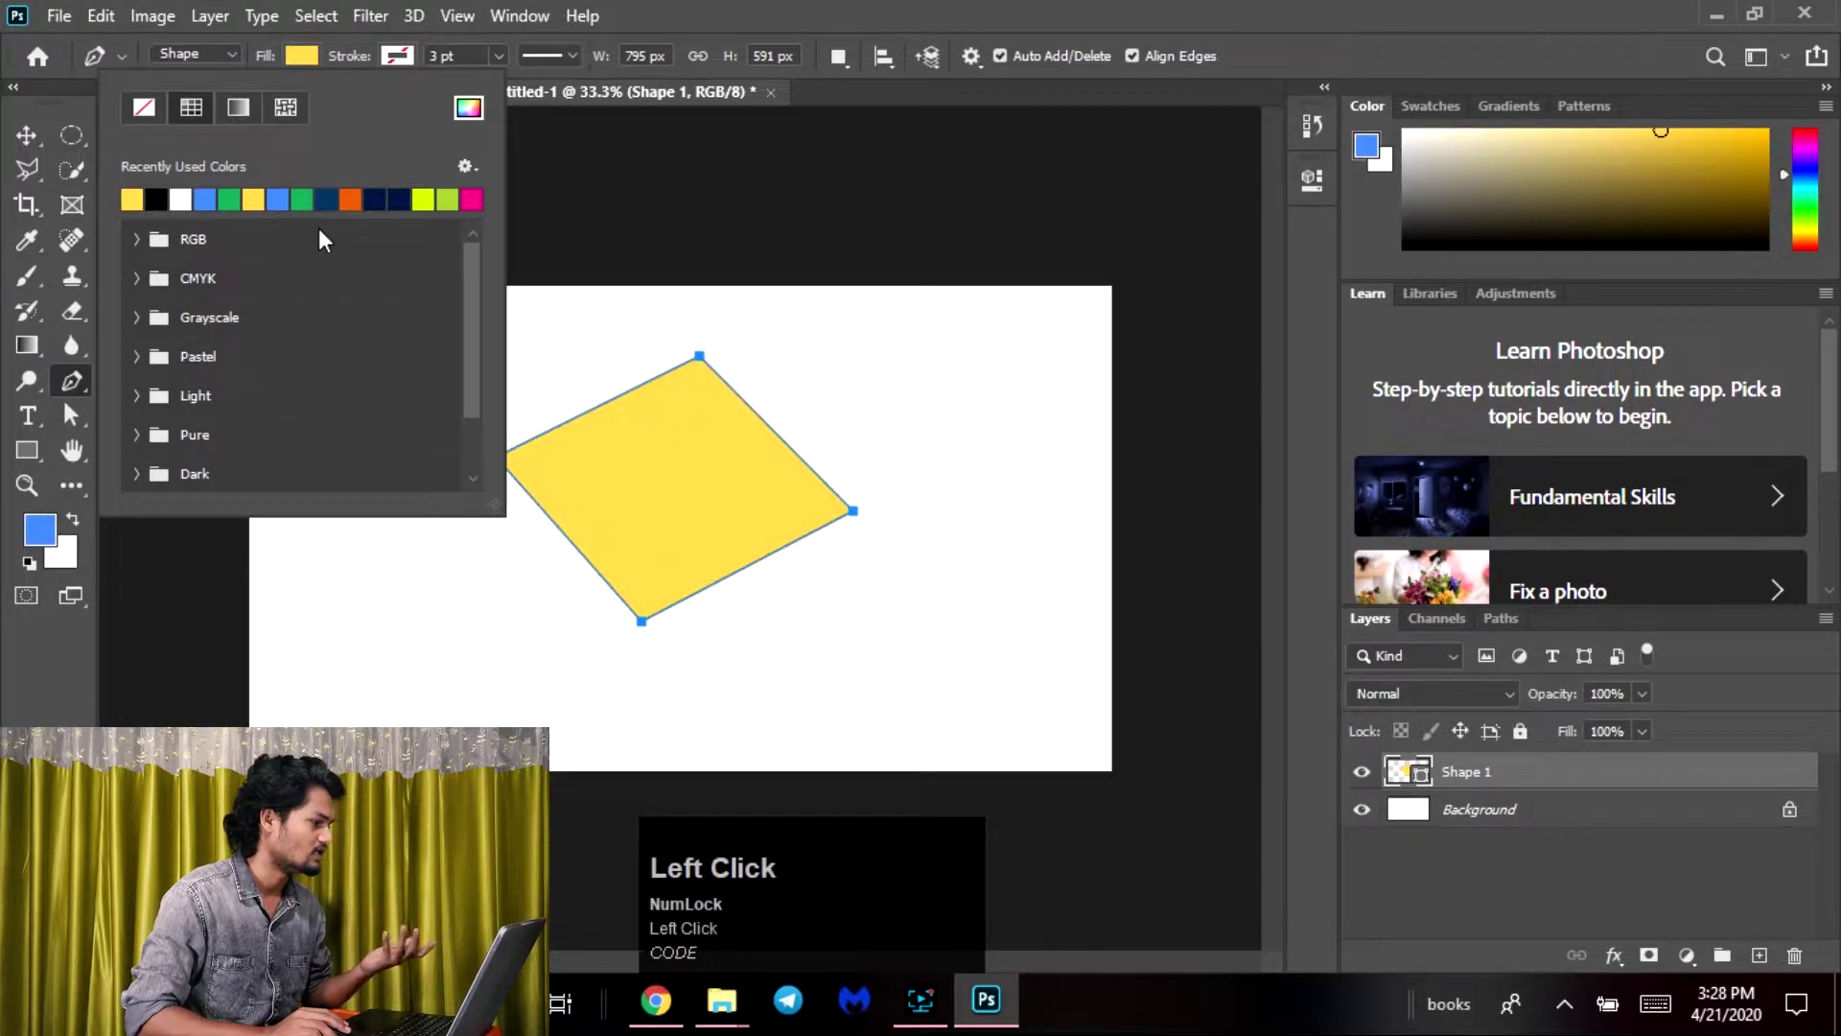
{"action": "left_click", "coordinate": [424, 198]}
{"action": "left_click", "coordinate": [471, 199]}
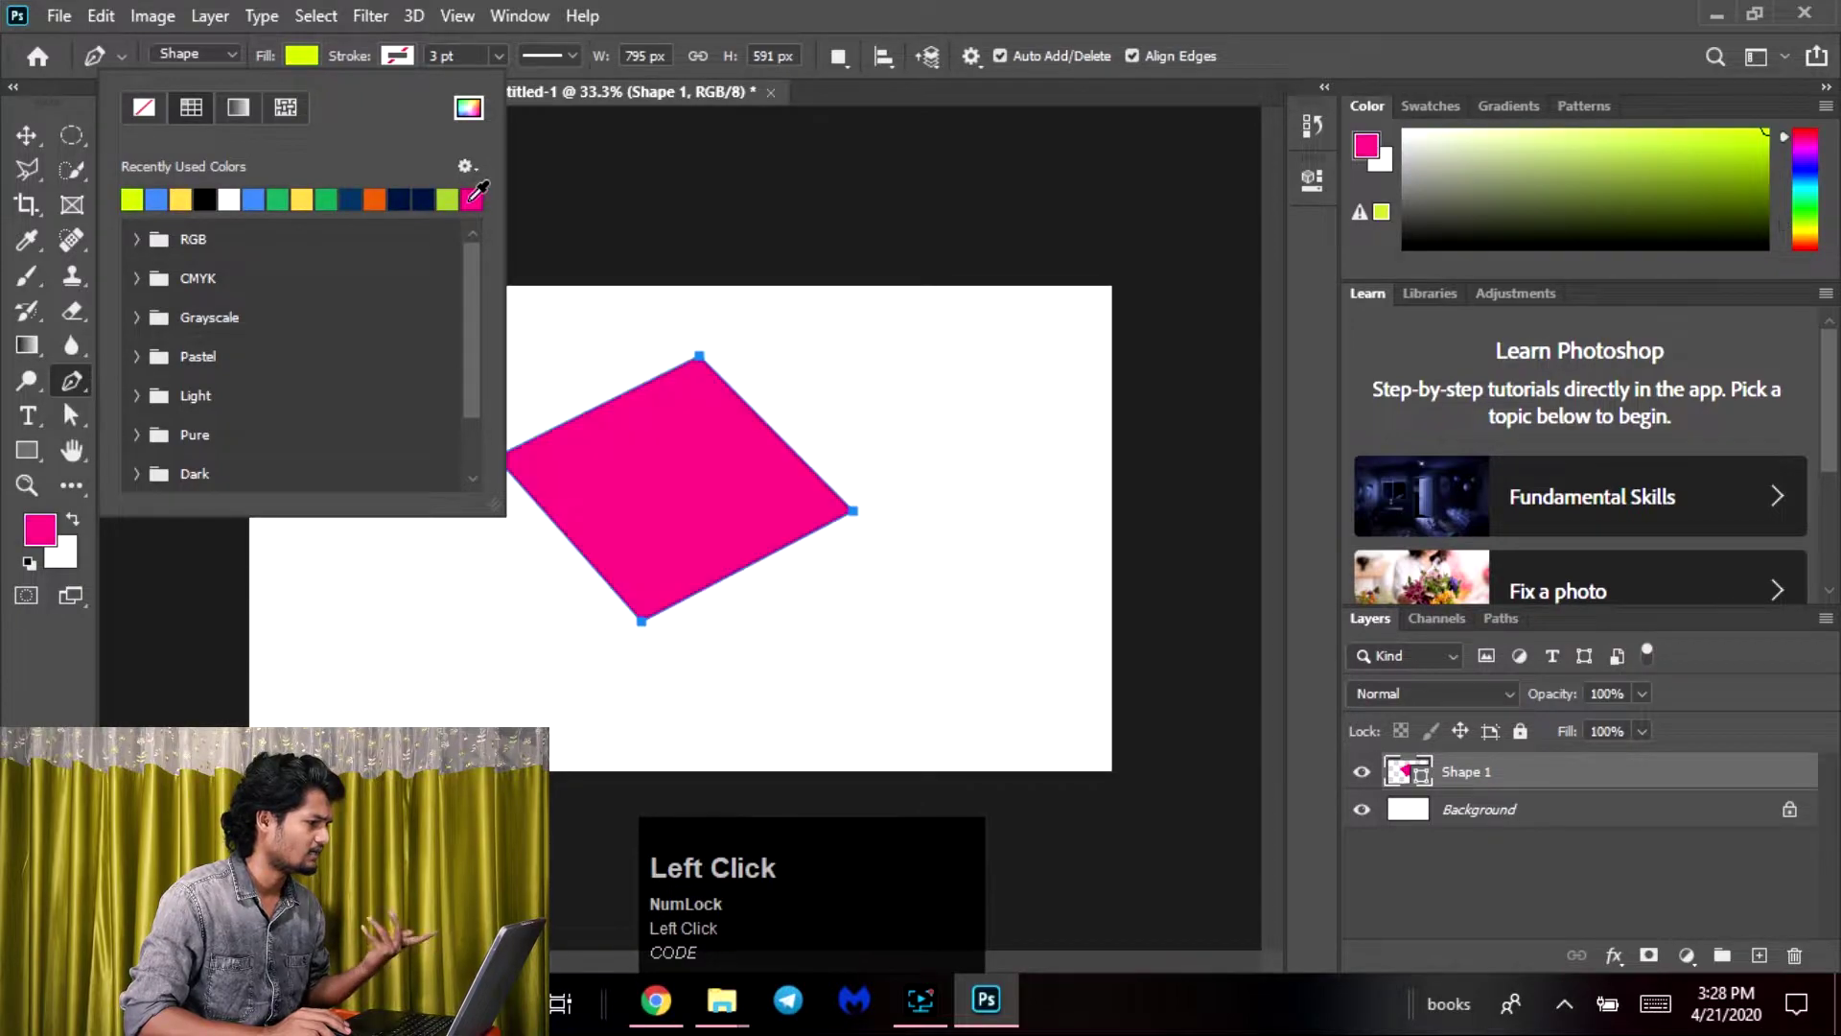
{"action": "left_click", "coordinate": [279, 200]}
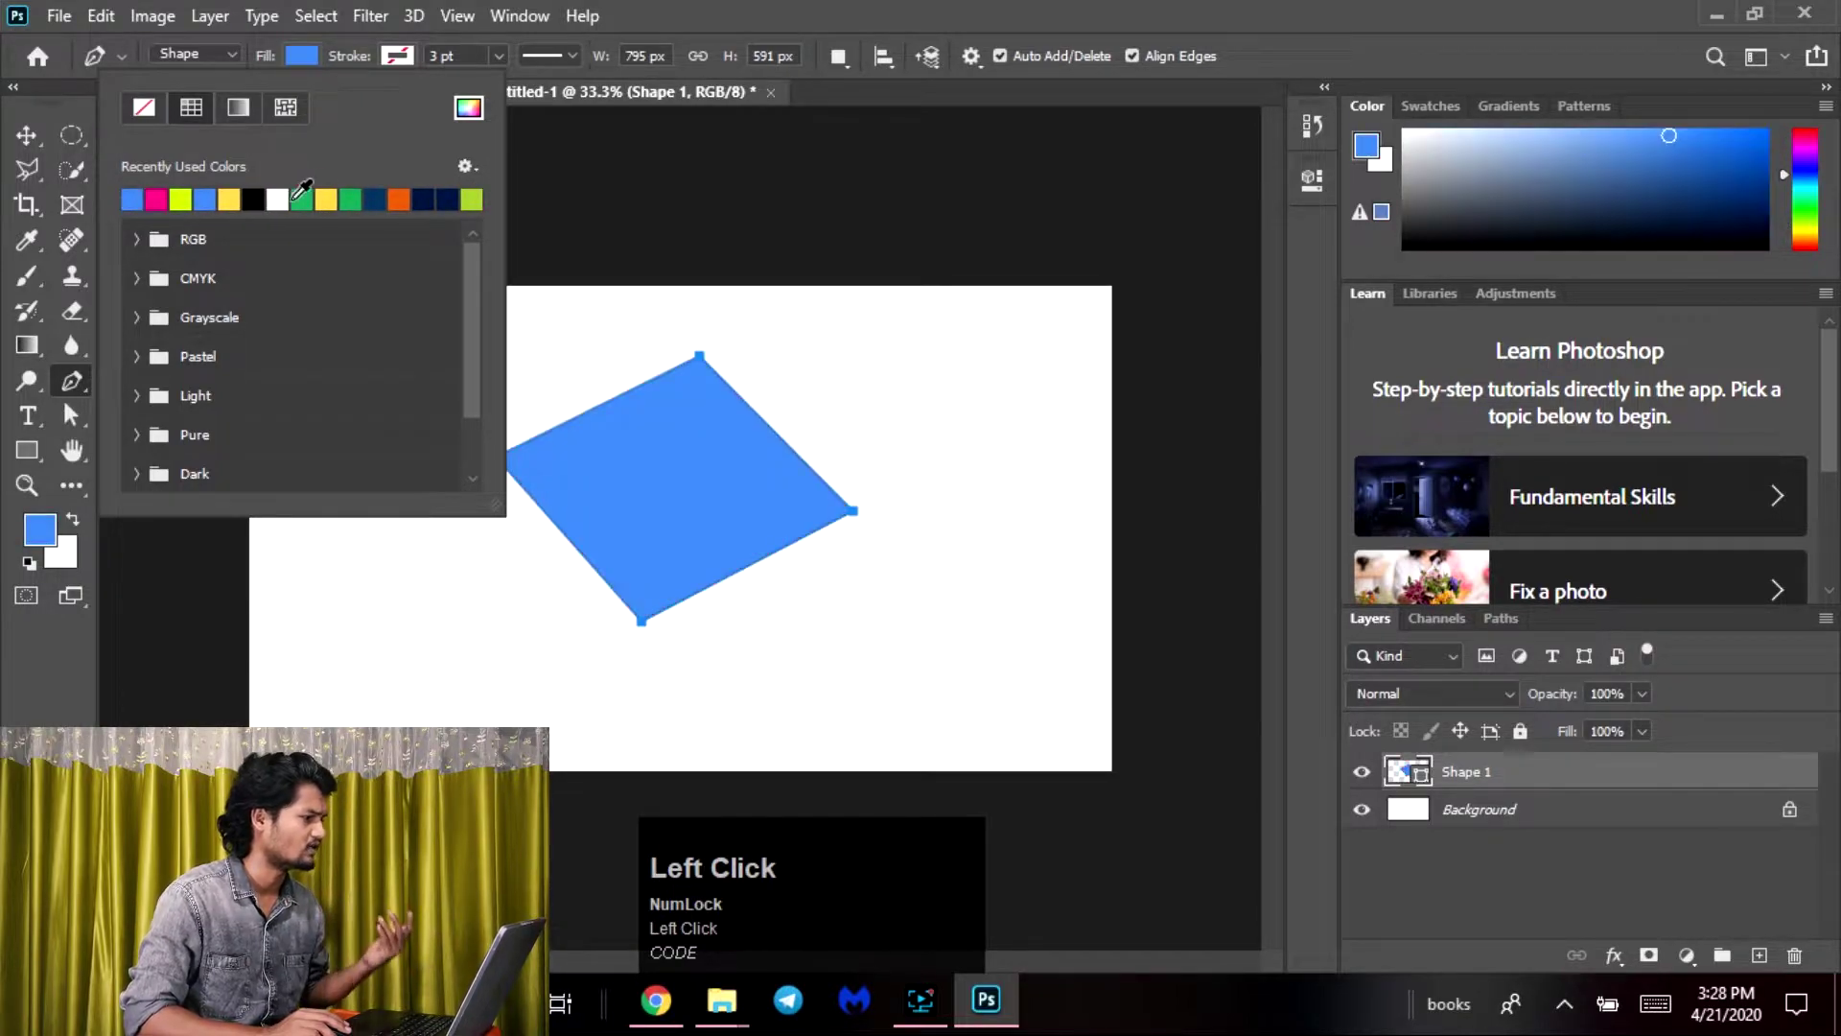
Give the shape a black stroke with a width of 26.22 pt
{"action": "left_click", "coordinate": [398, 55]}
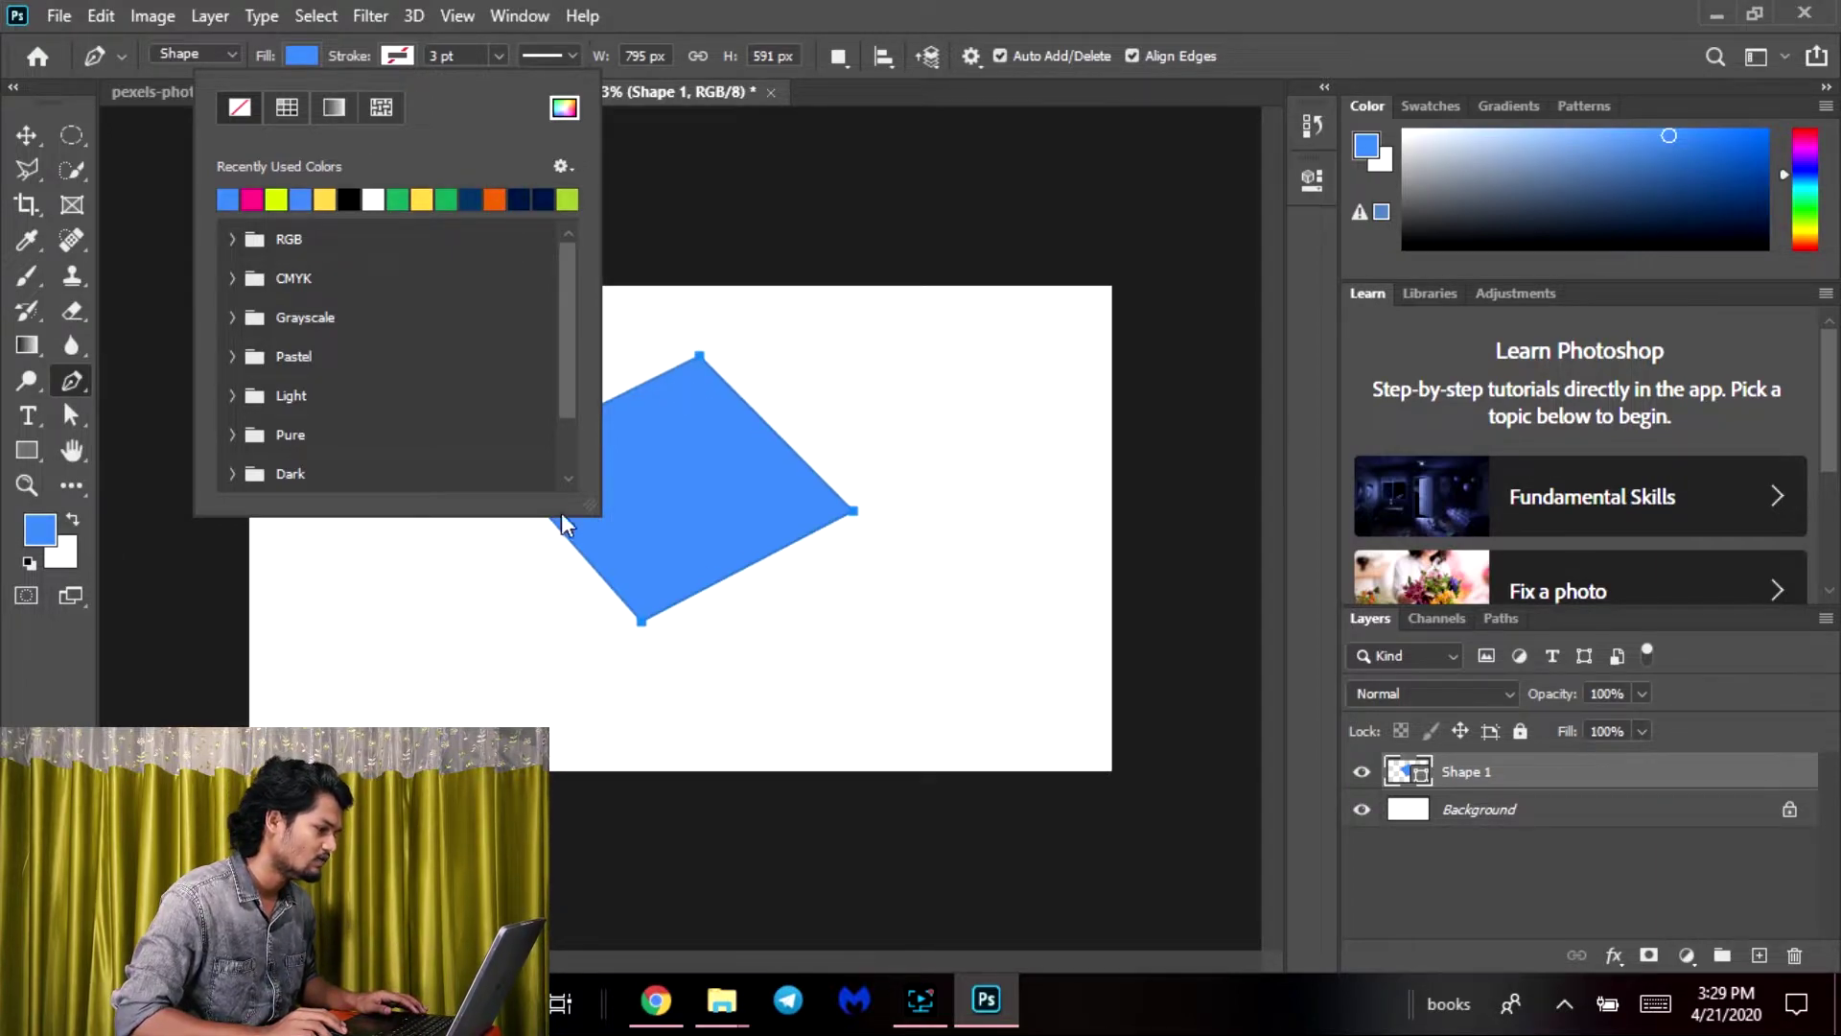
{"action": "left_click", "coordinate": [351, 199]}
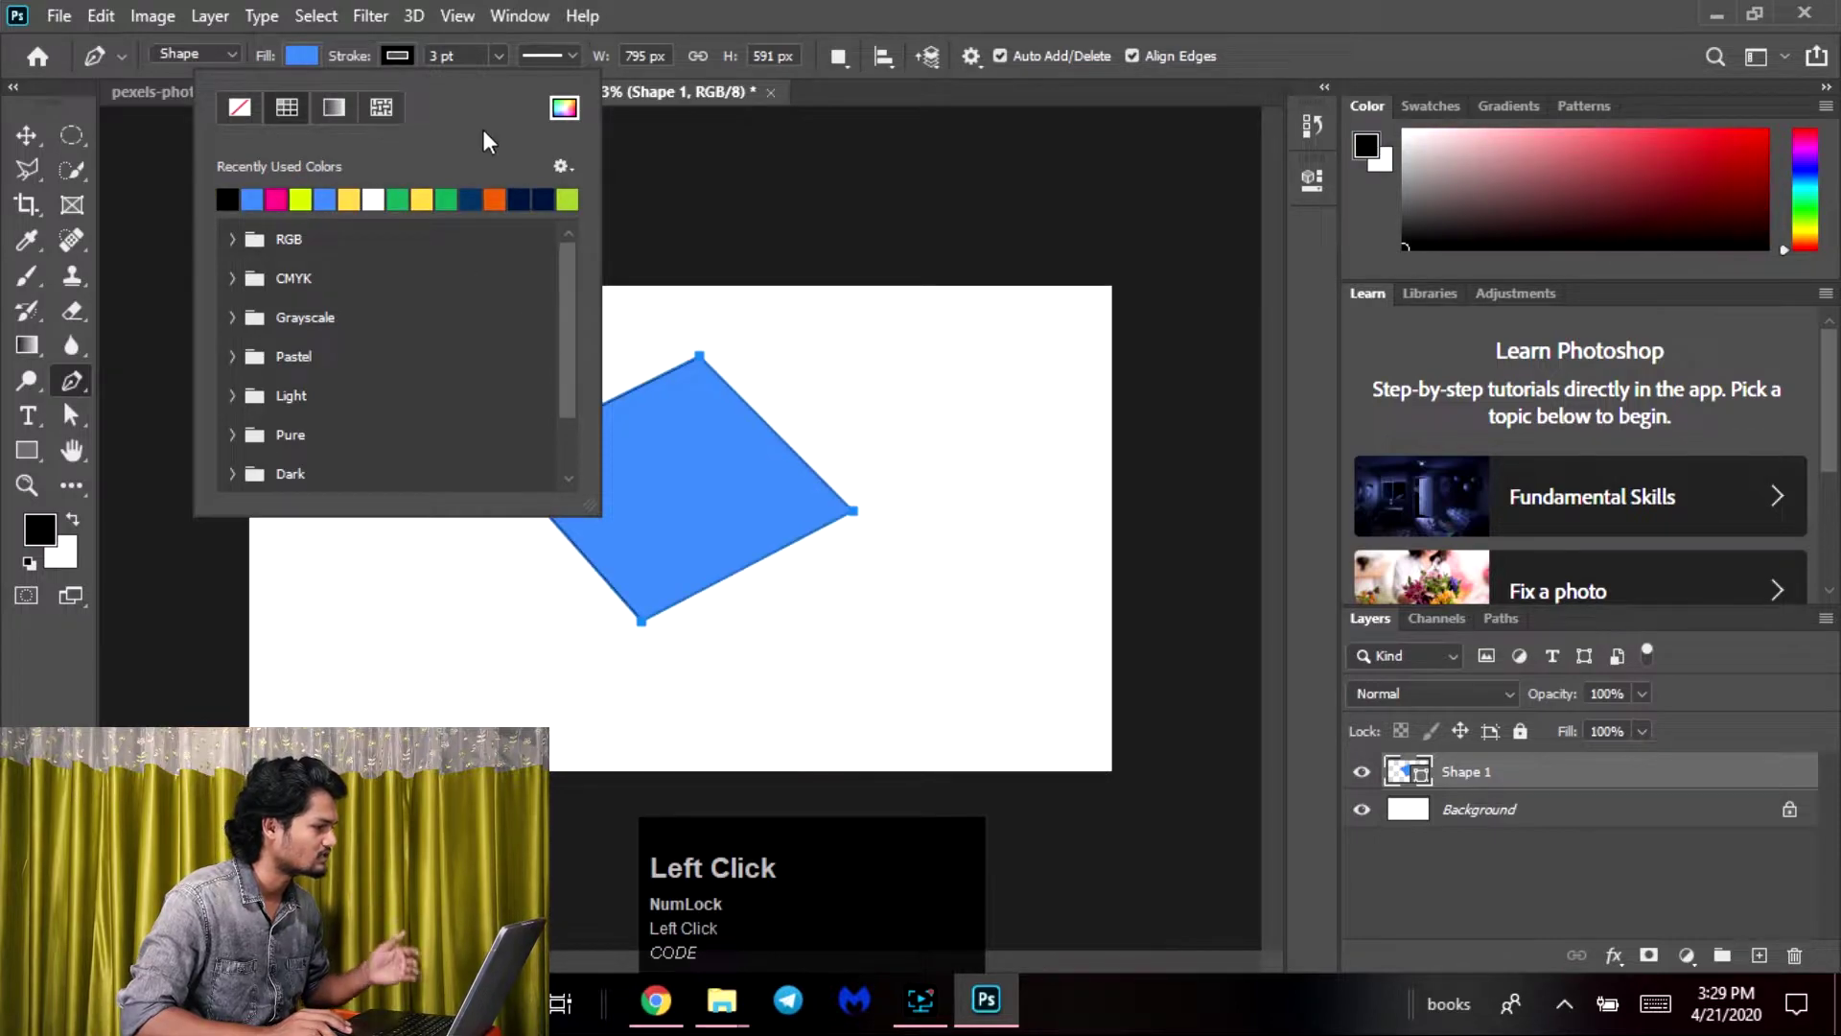
{"action": "left_click", "coordinate": [496, 57]}
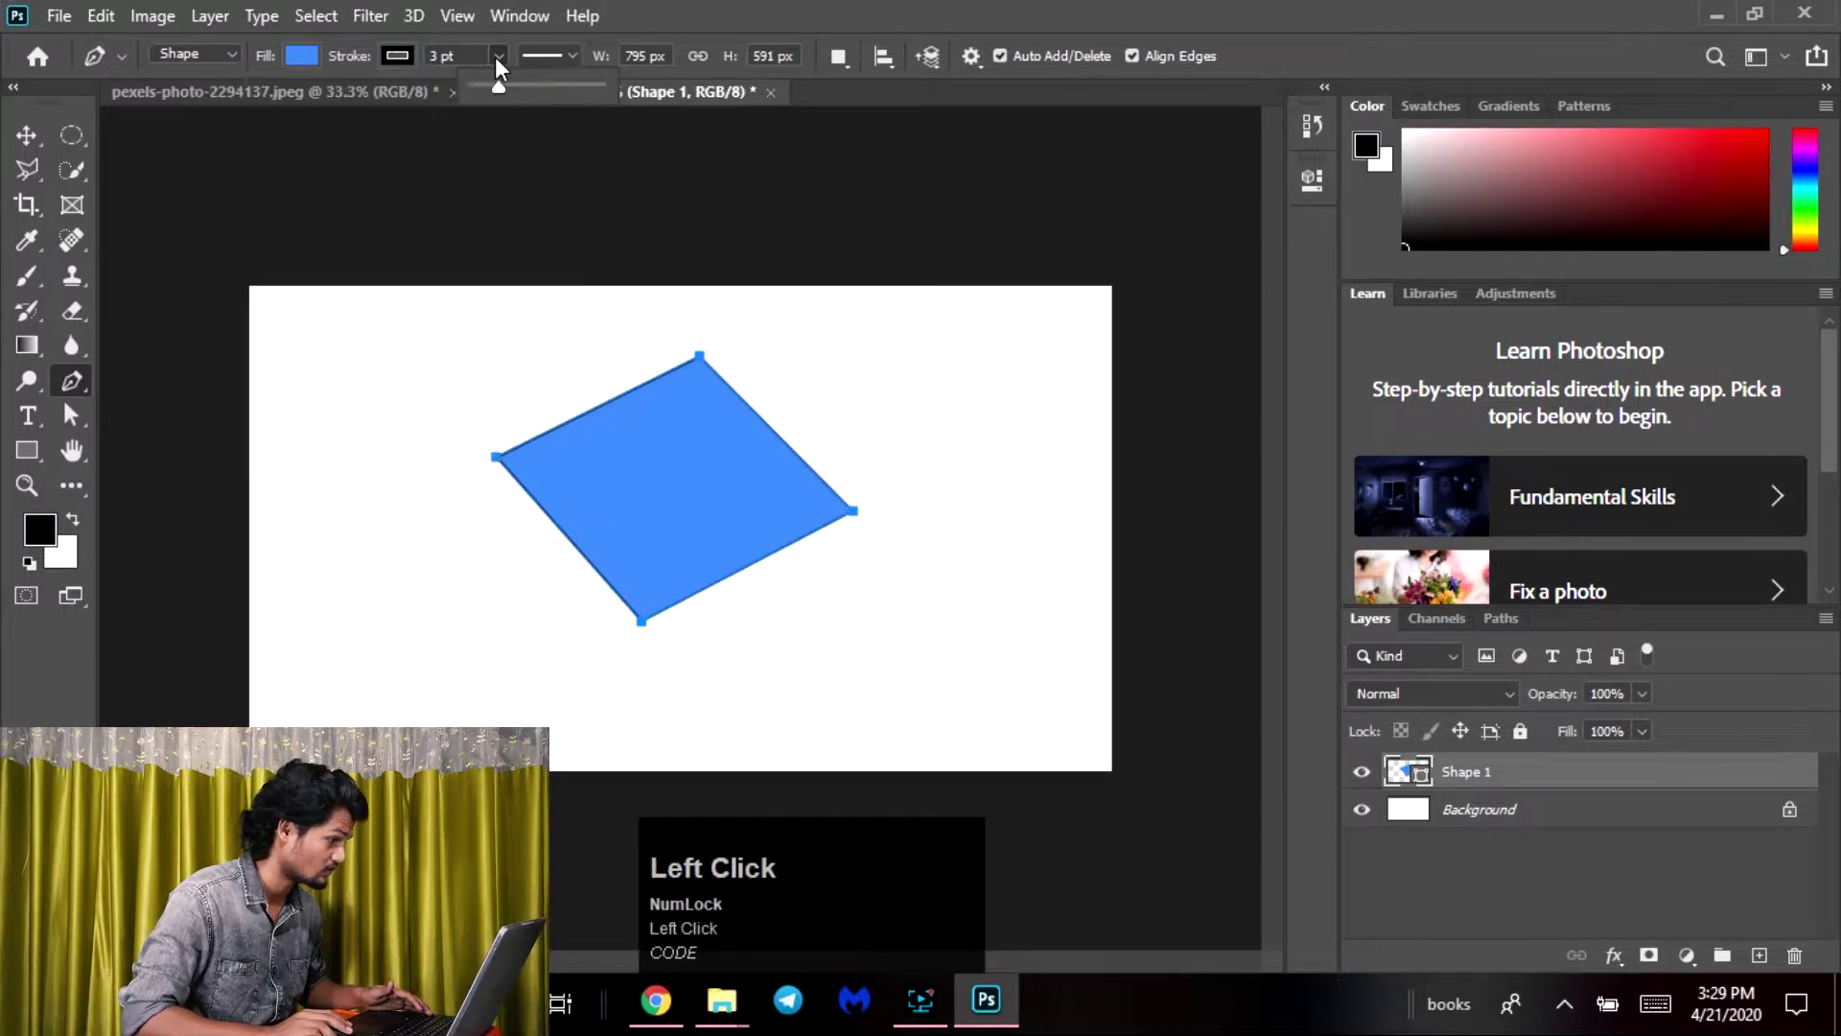
{"action": "left_click_drag", "start_coordinate": [495, 89], "coordinate": [548, 89]}
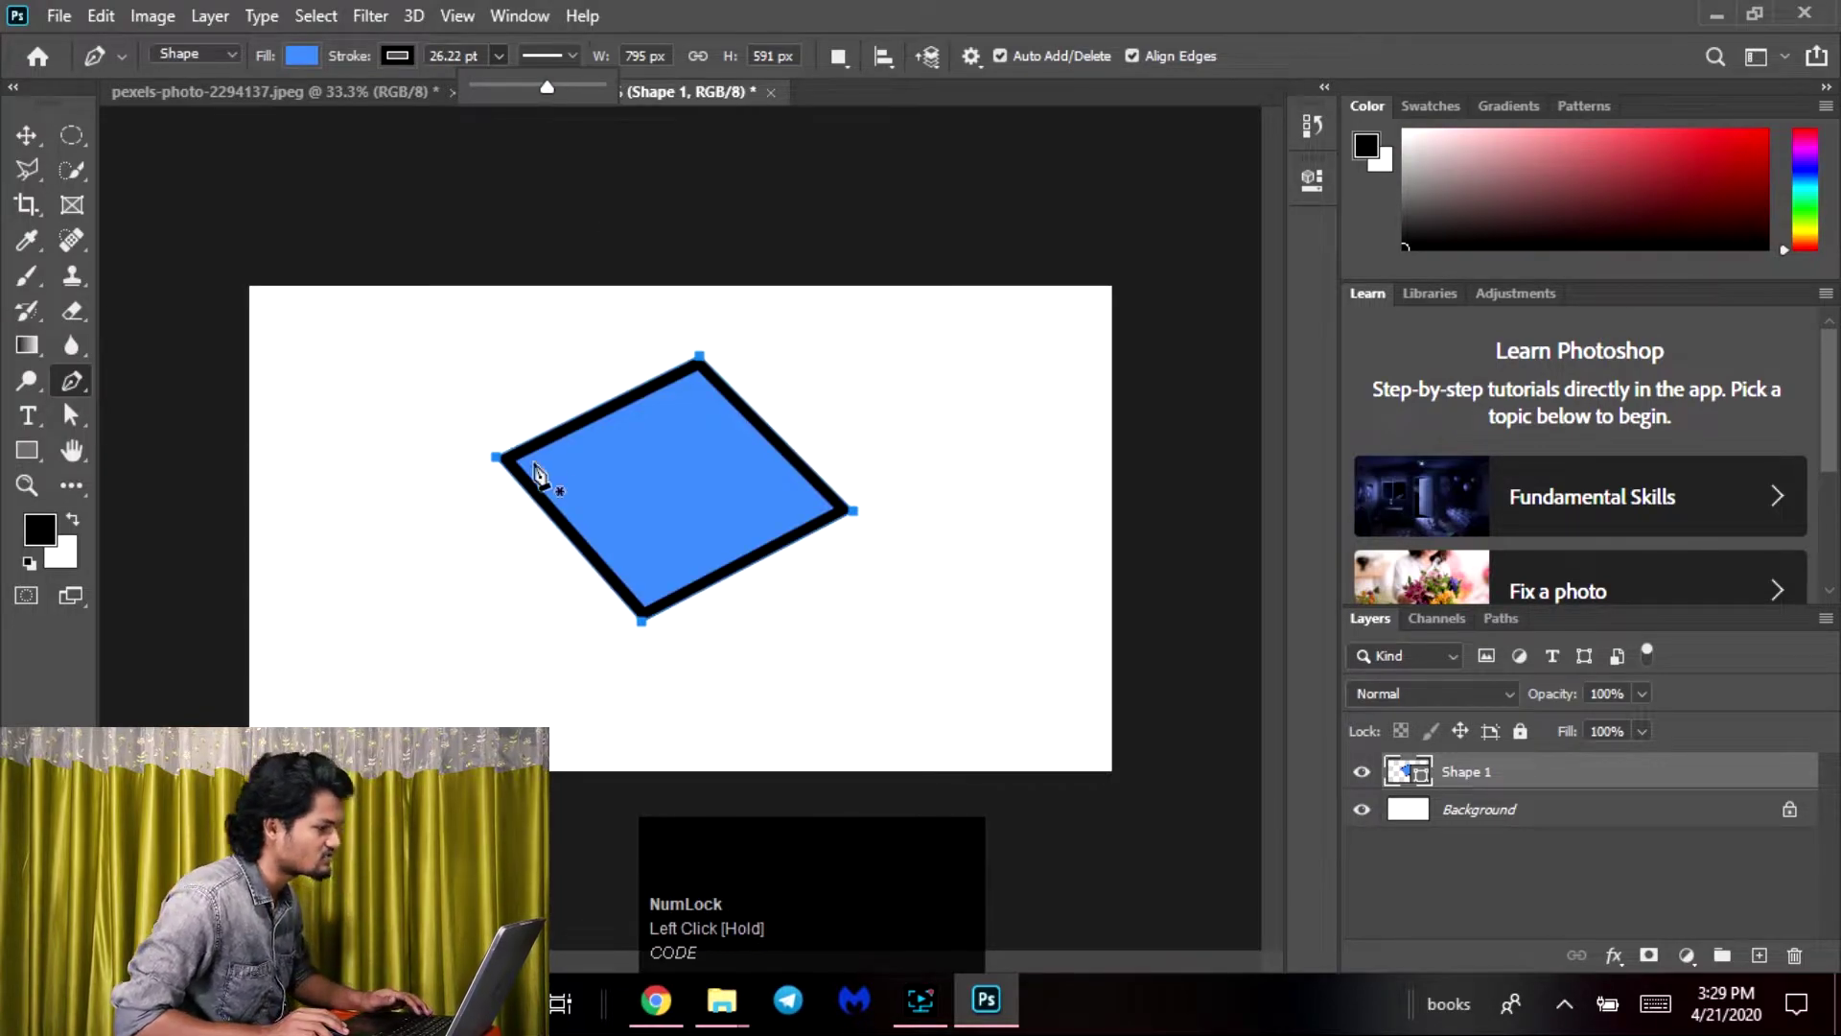
{"action": "left_click", "coordinate": [772, 427]}
{"action": "key", "text": "ctrl+z"}
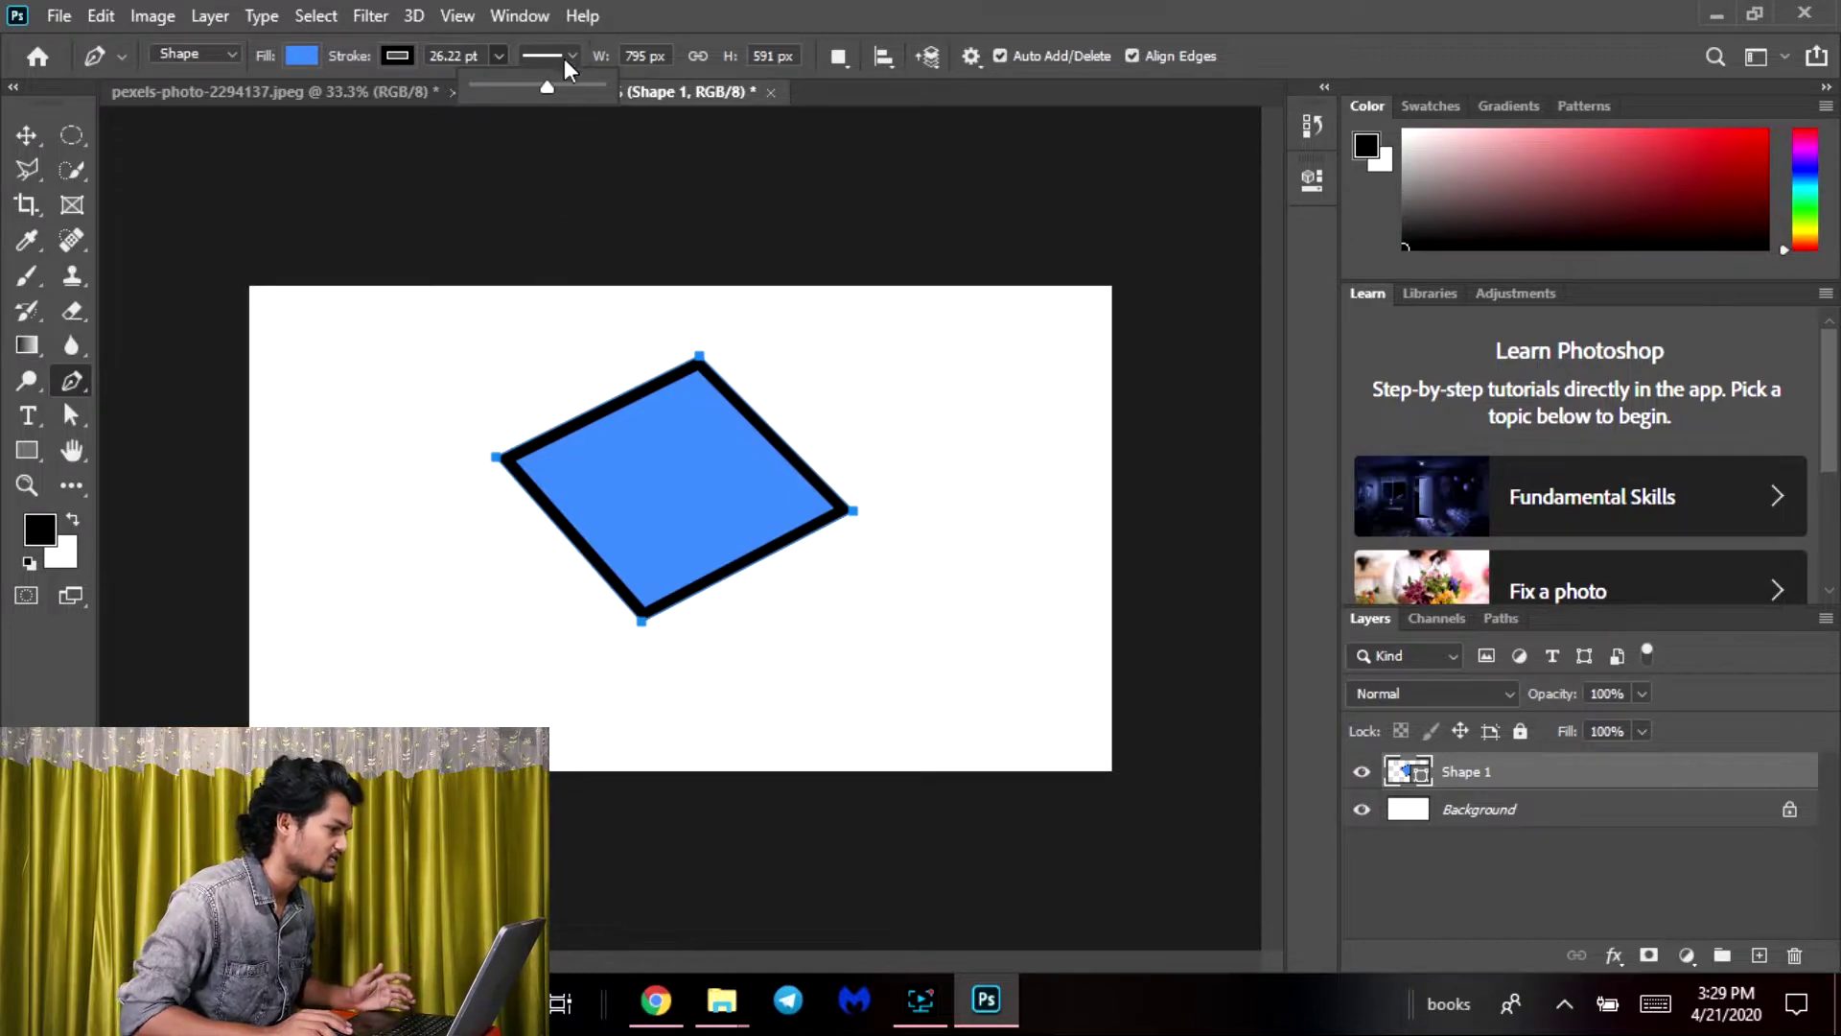
Try the dotted line style on the shape's stroke and apply the dashed one, checking the alignment and cap options
{"action": "left_click", "coordinate": [565, 54]}
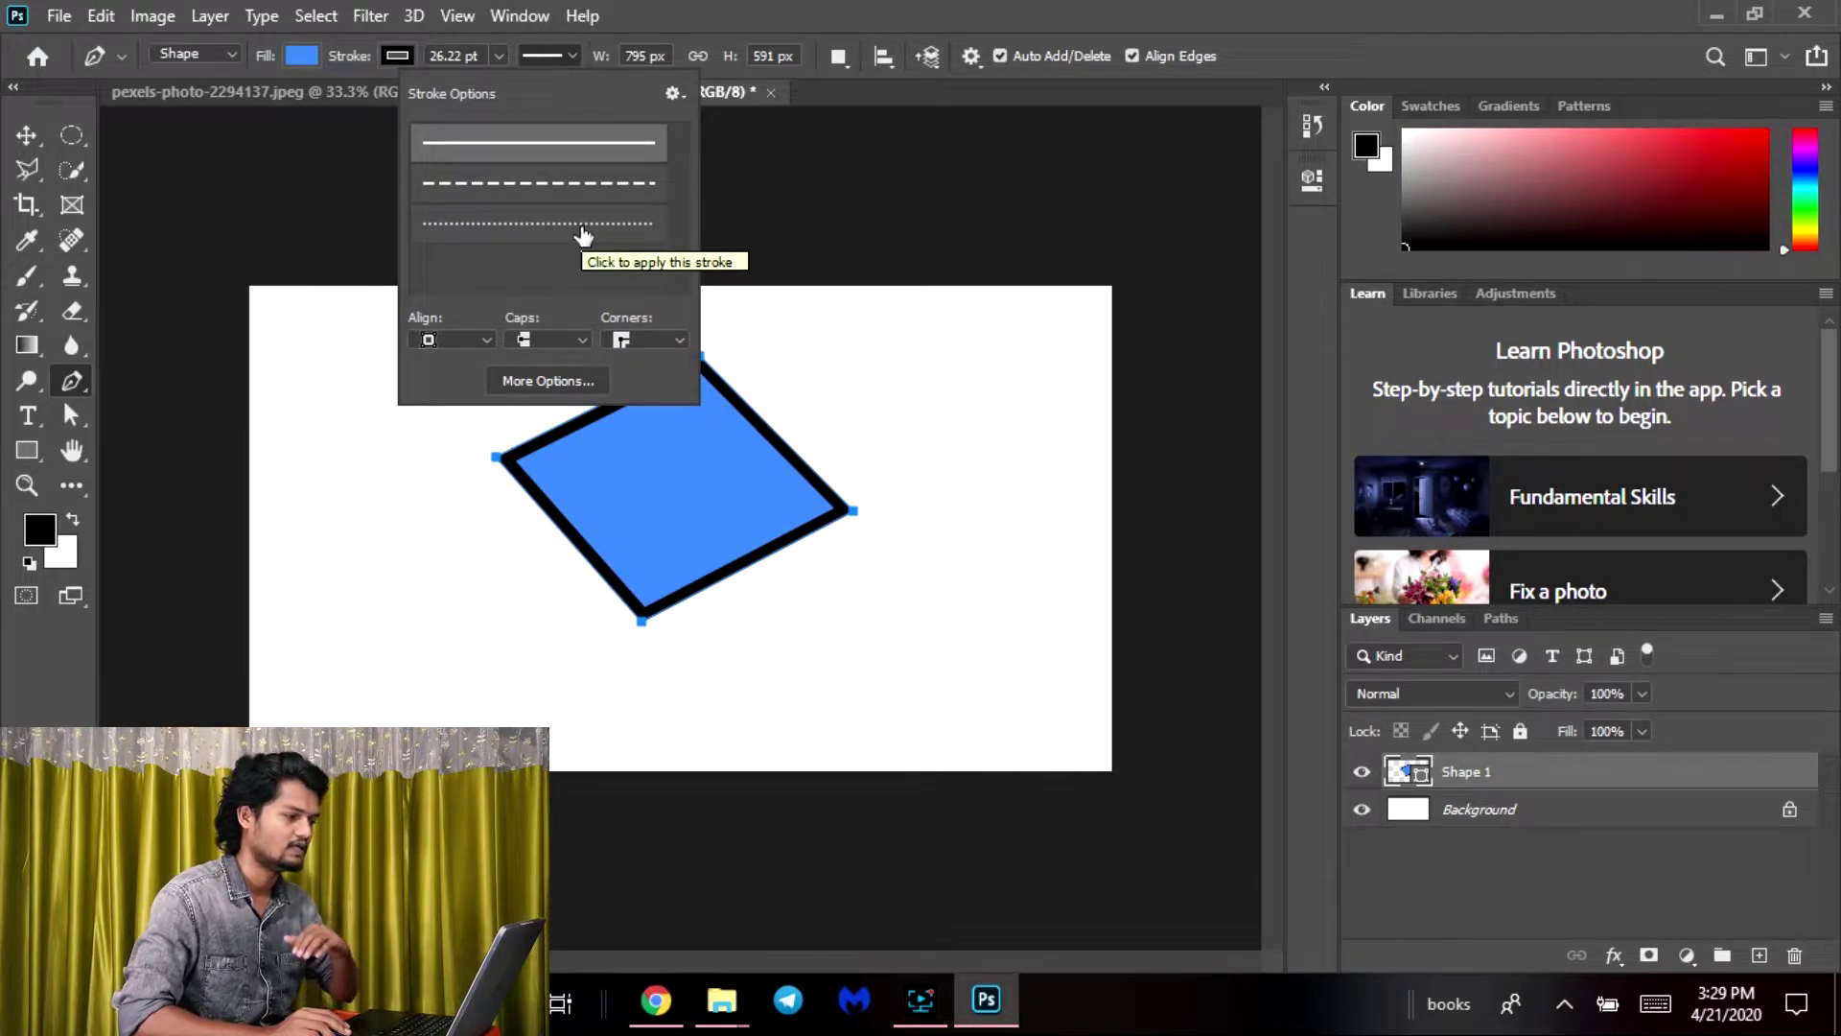
{"action": "left_click", "coordinate": [585, 184]}
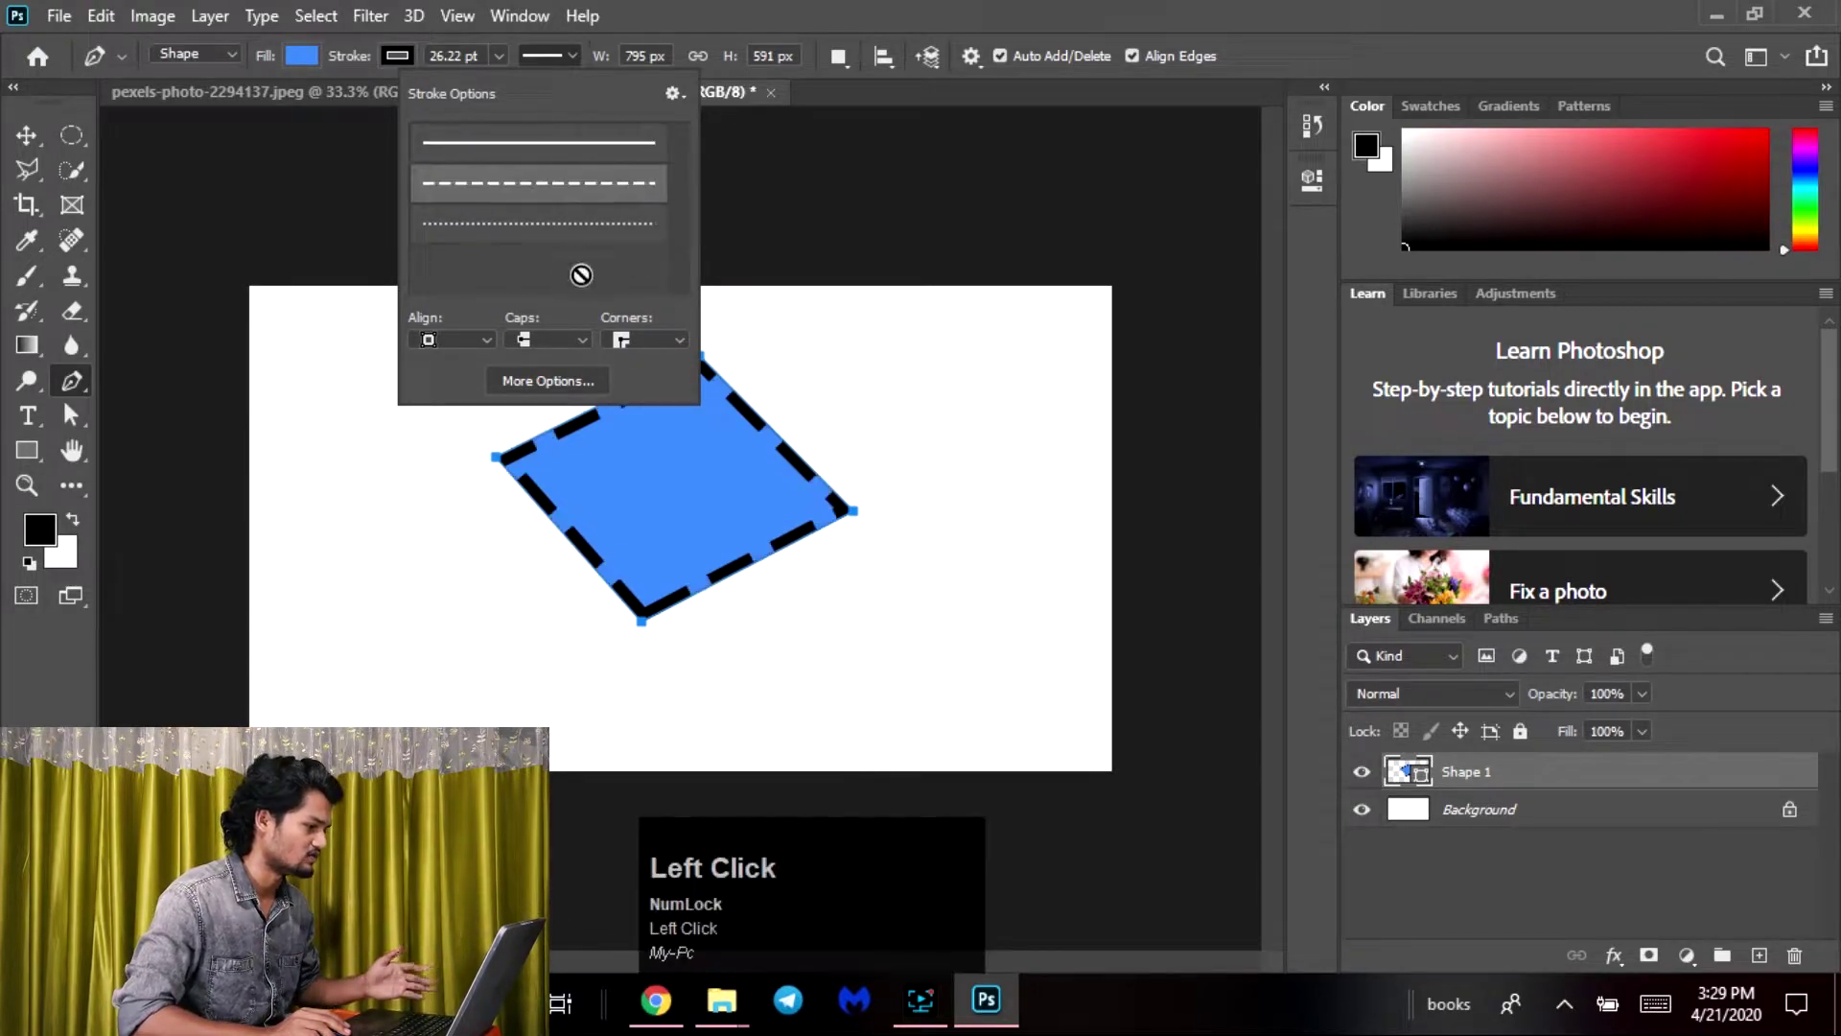
{"action": "left_click", "coordinate": [589, 232]}
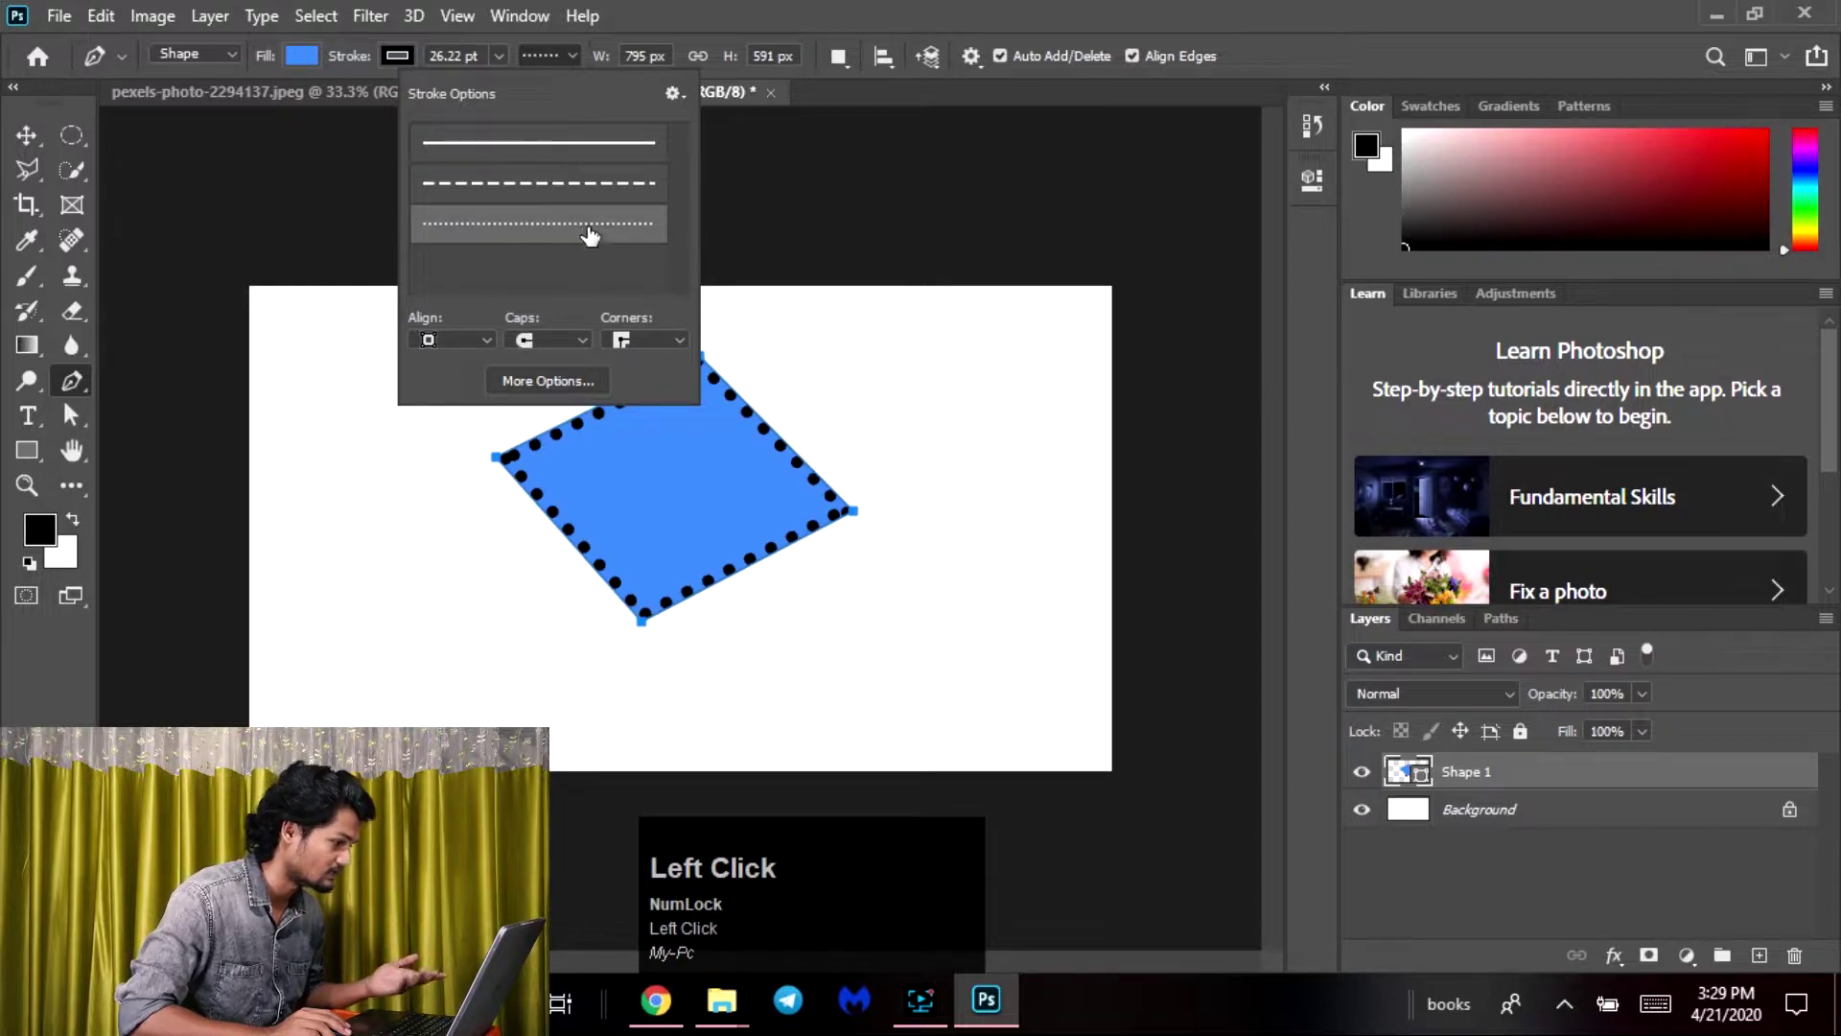
{"action": "left_click", "coordinate": [594, 198]}
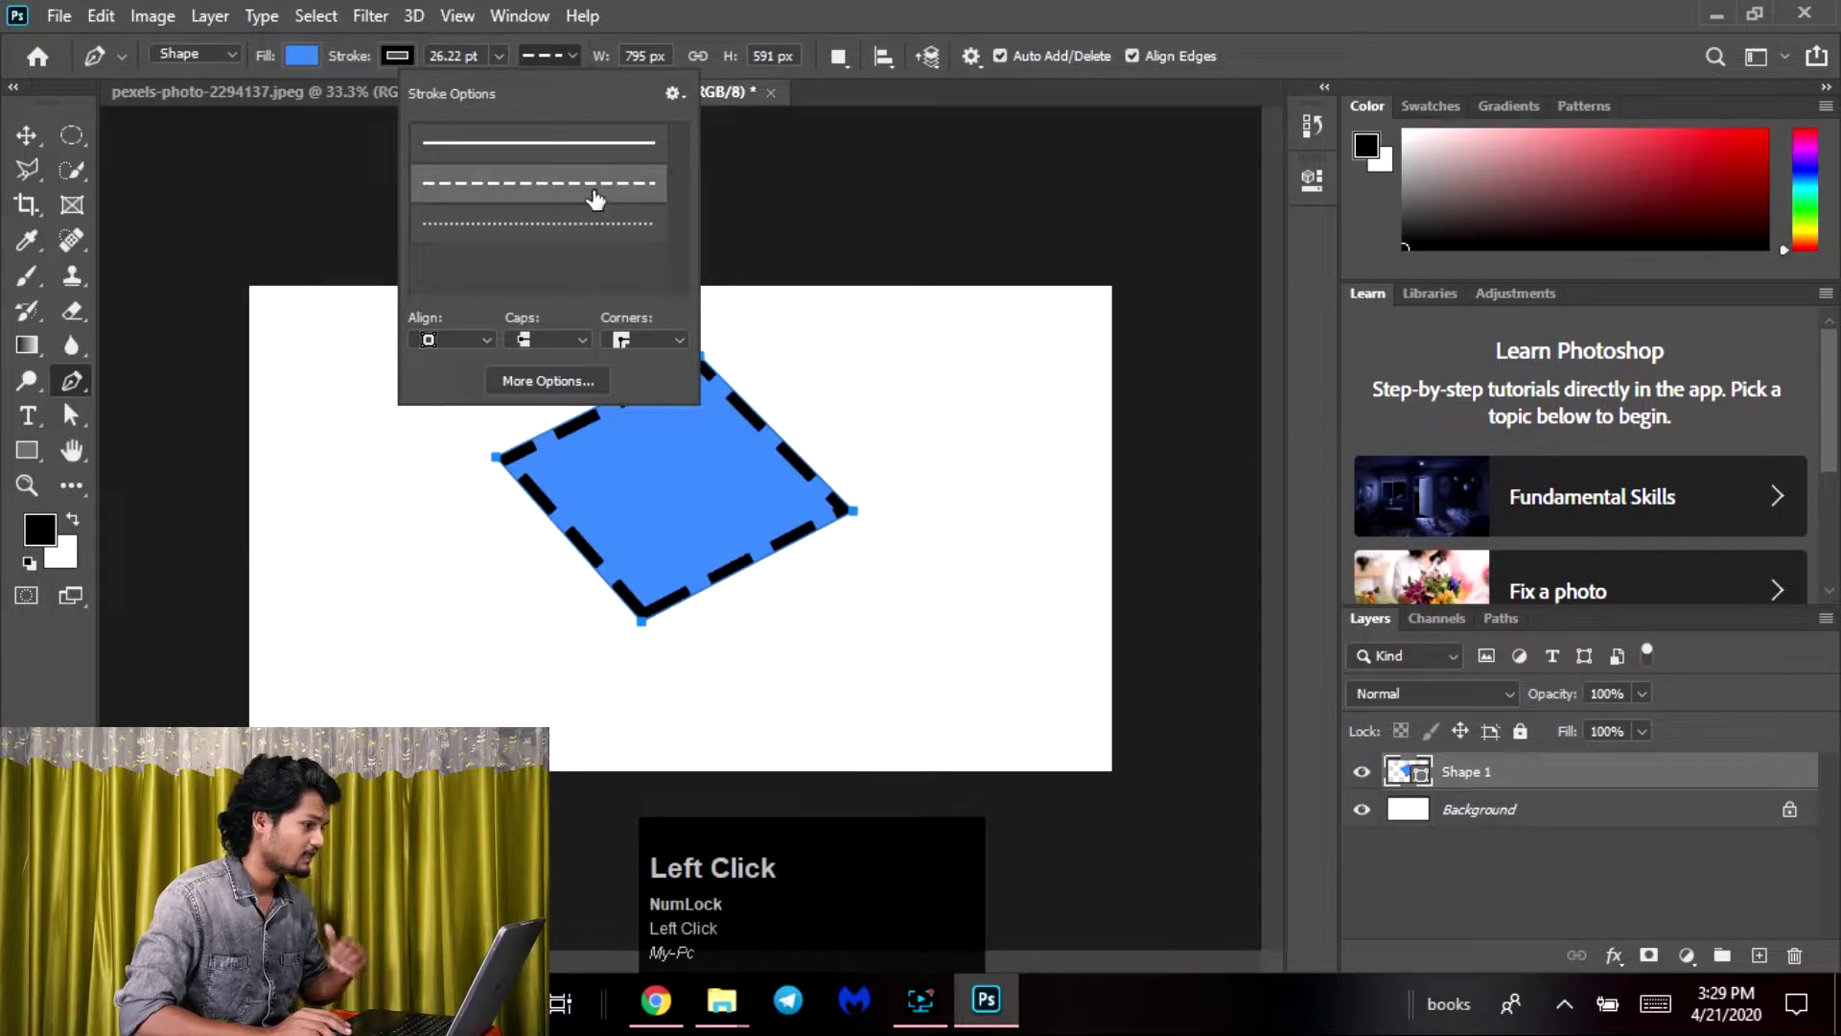
{"action": "left_click", "coordinate": [479, 337]}
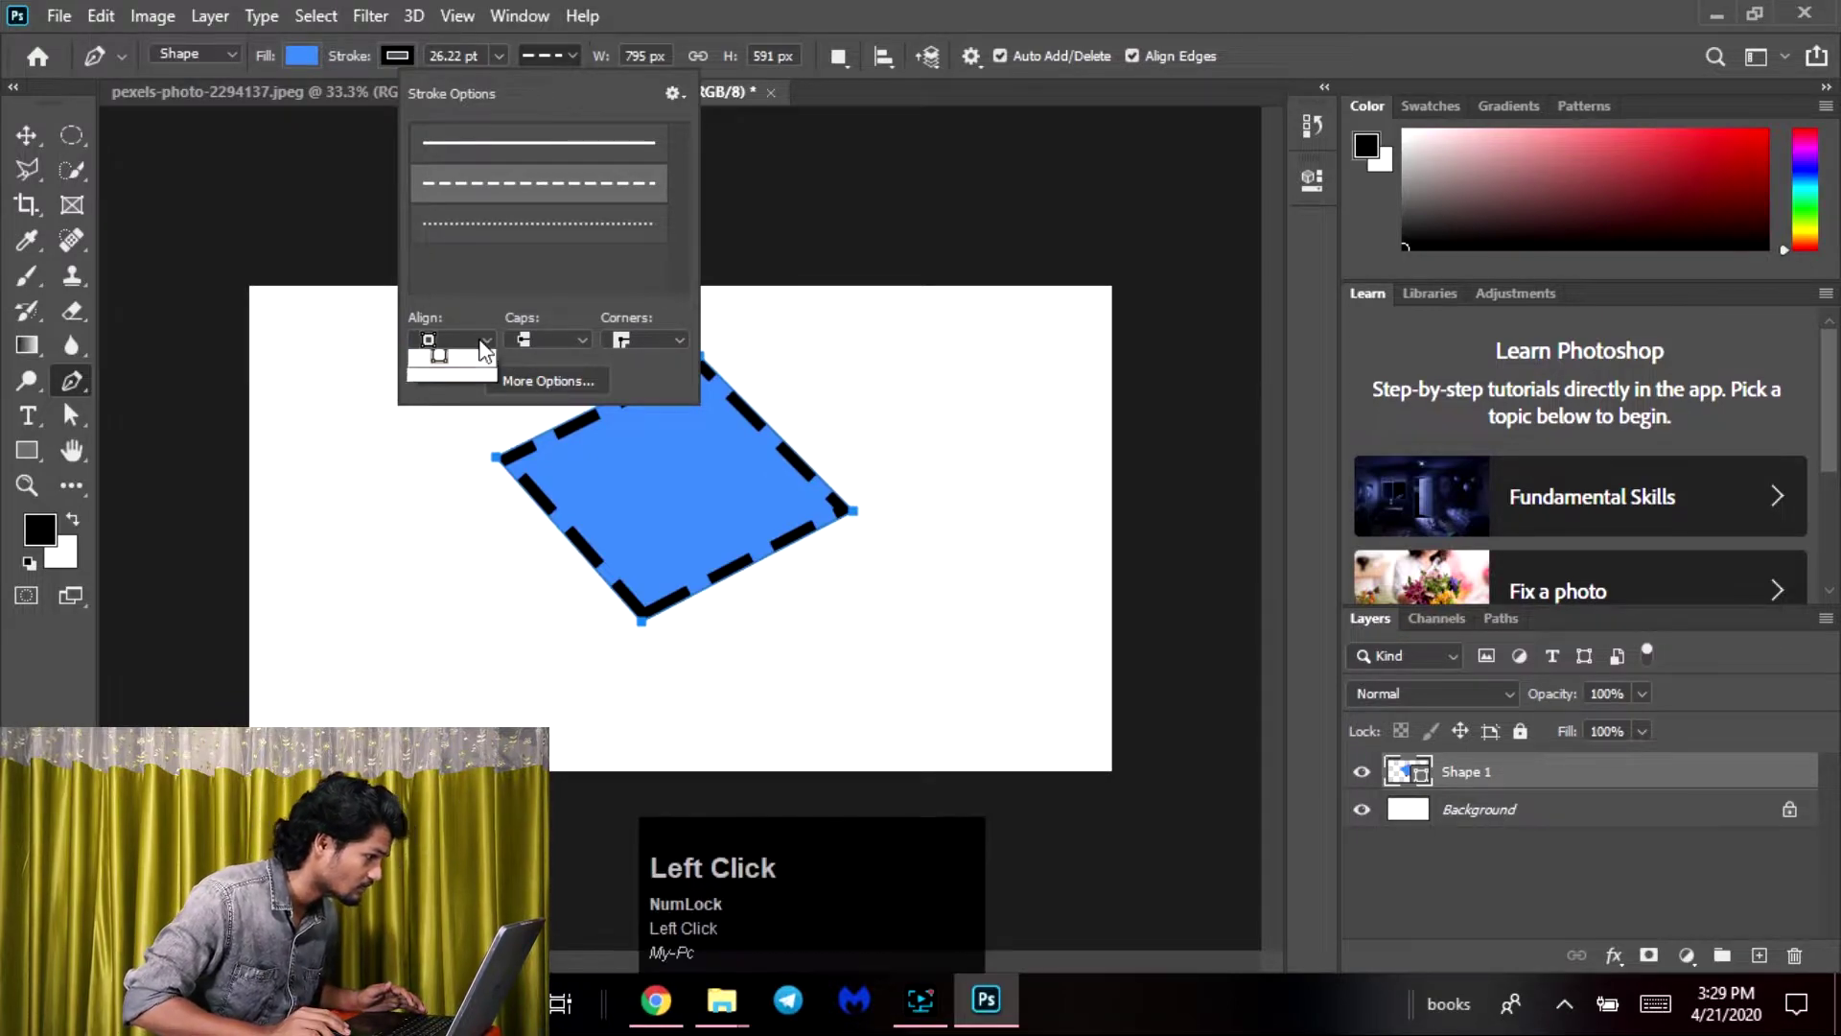
{"action": "left_click", "coordinate": [480, 337]}
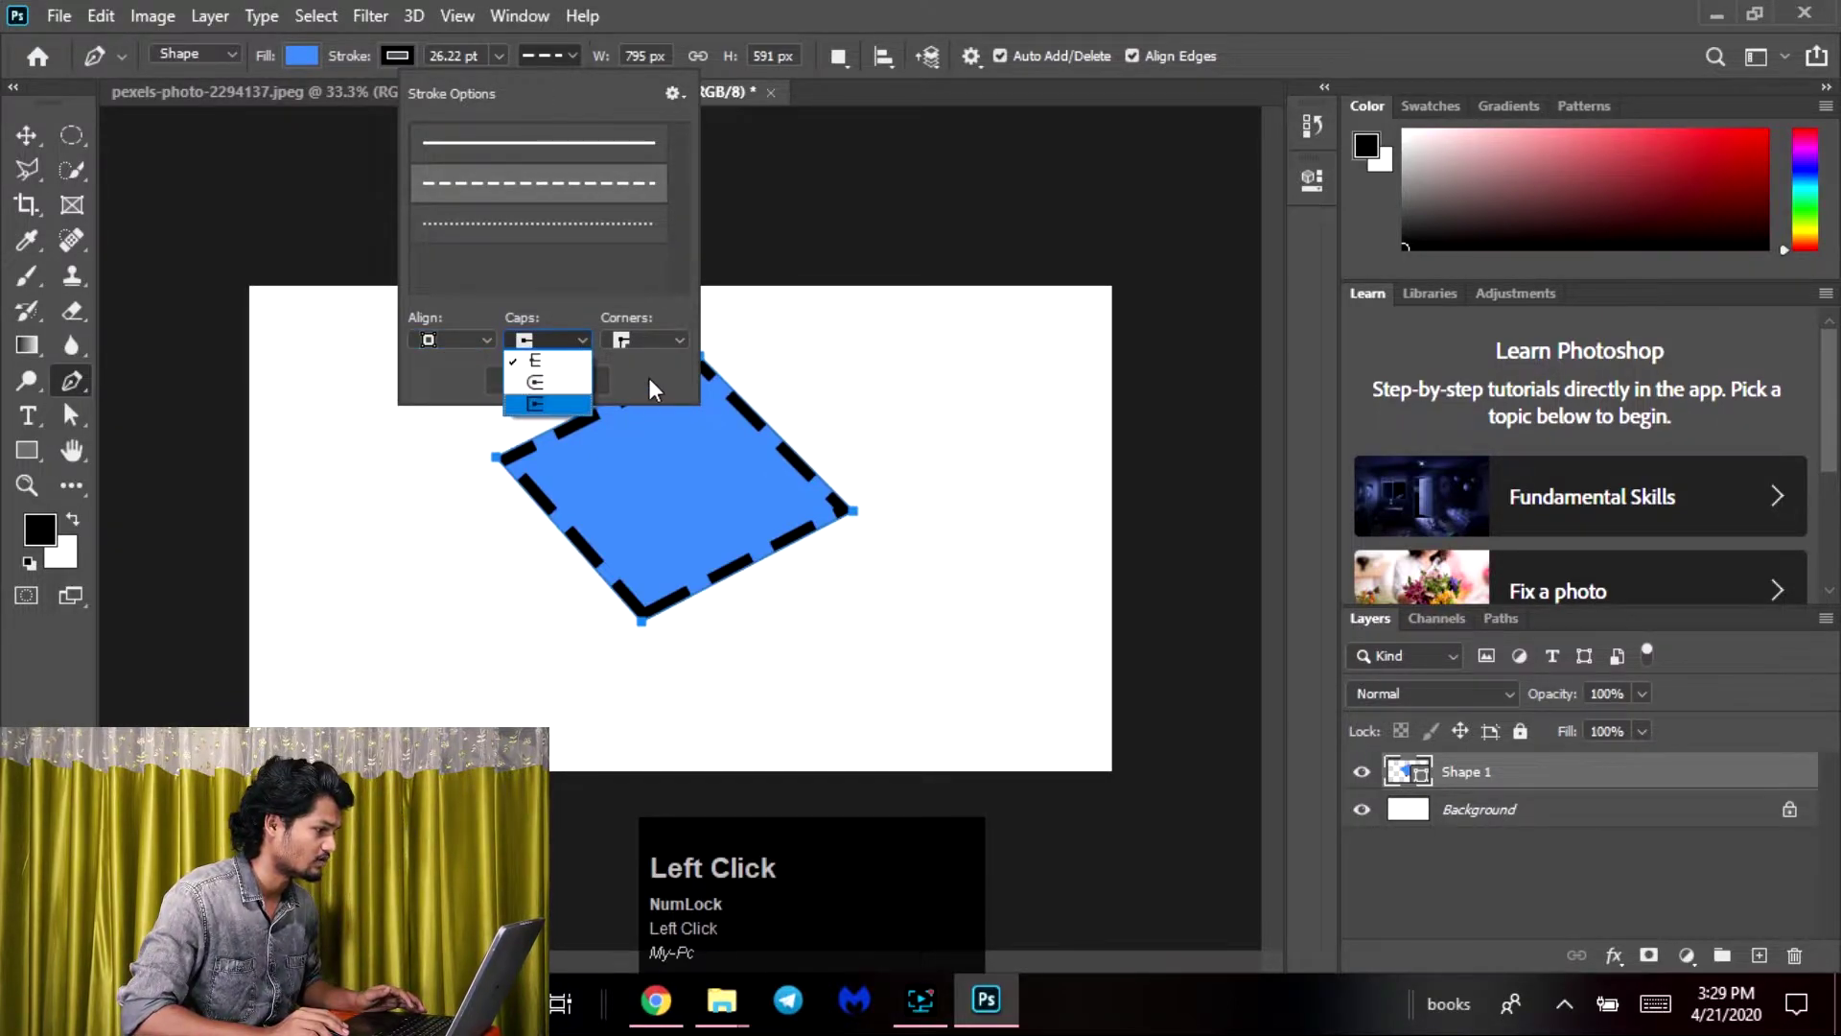
{"action": "left_click", "coordinate": [649, 378]}
Open the detailed stroke settings, try the solid line preset, and return to the dashed preset
{"action": "left_click", "coordinate": [573, 384]}
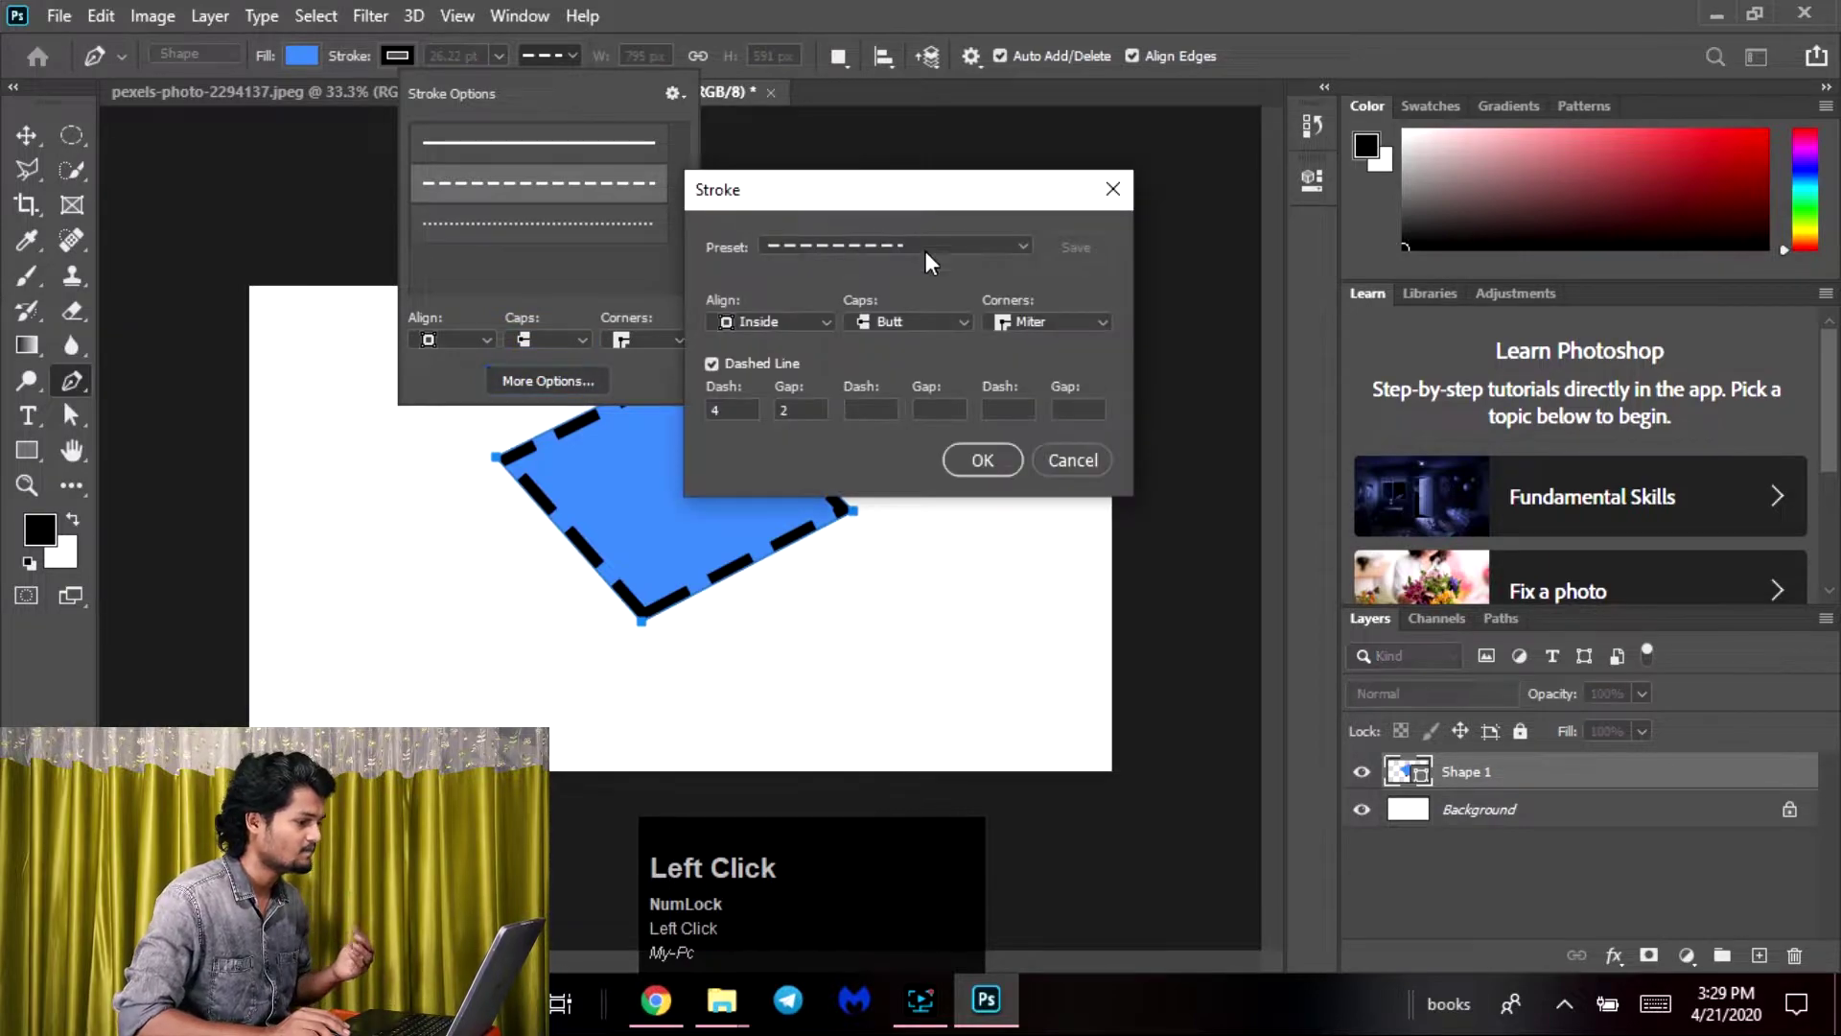
{"action": "left_click_drag", "start_coordinate": [940, 202], "coordinate": [1160, 154]}
{"action": "left_click", "coordinate": [1219, 166]}
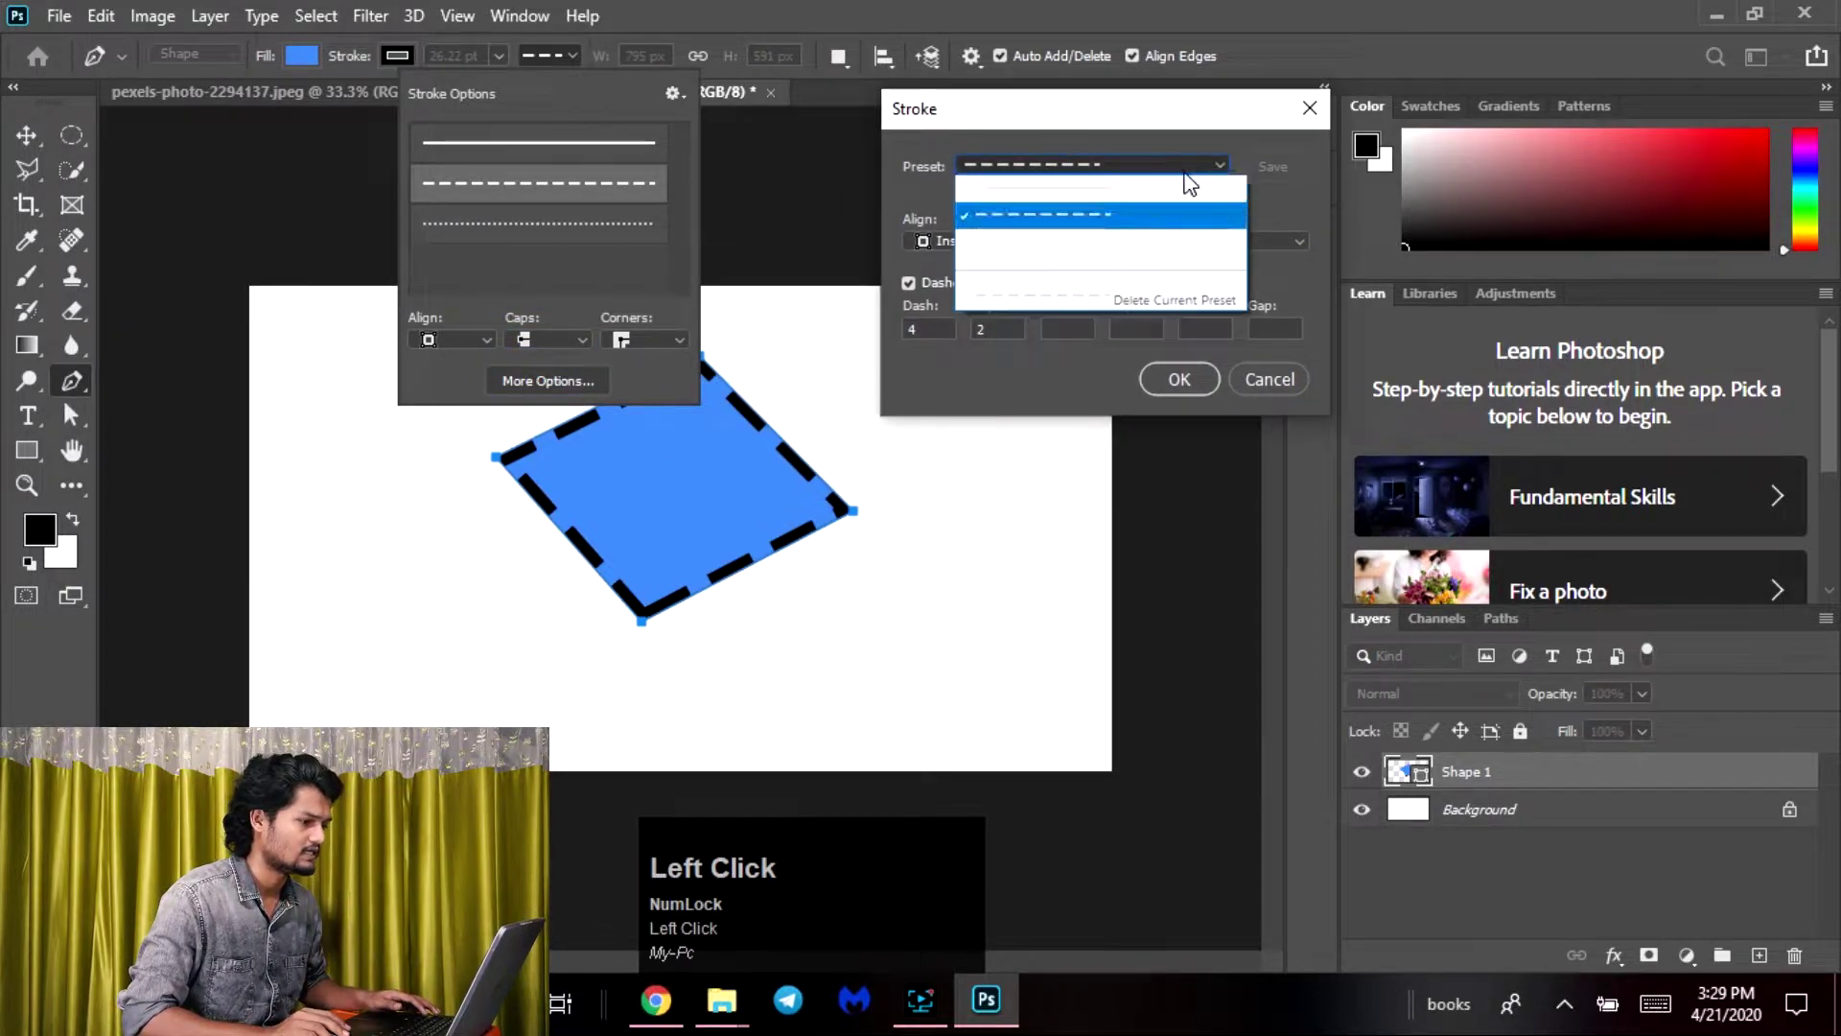
{"action": "left_click", "coordinate": [1028, 196]}
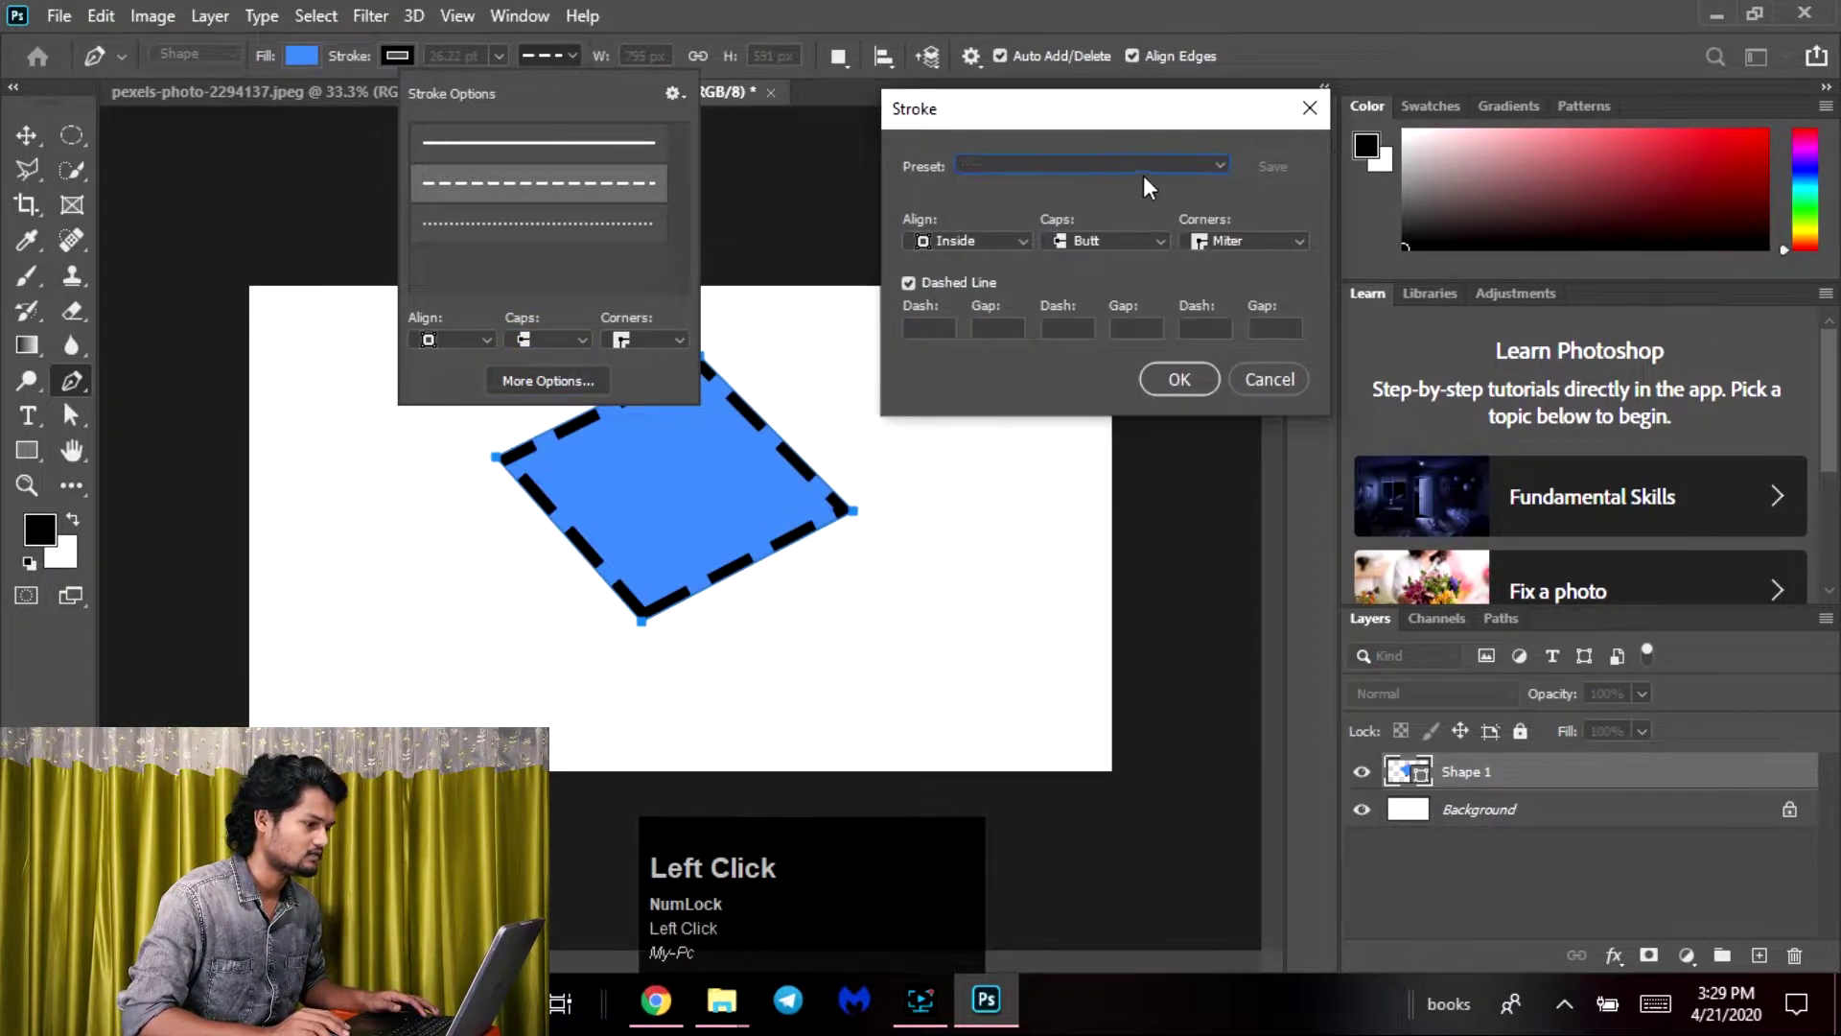
{"action": "left_click", "coordinate": [1147, 170]}
{"action": "left_click", "coordinate": [1039, 217]}
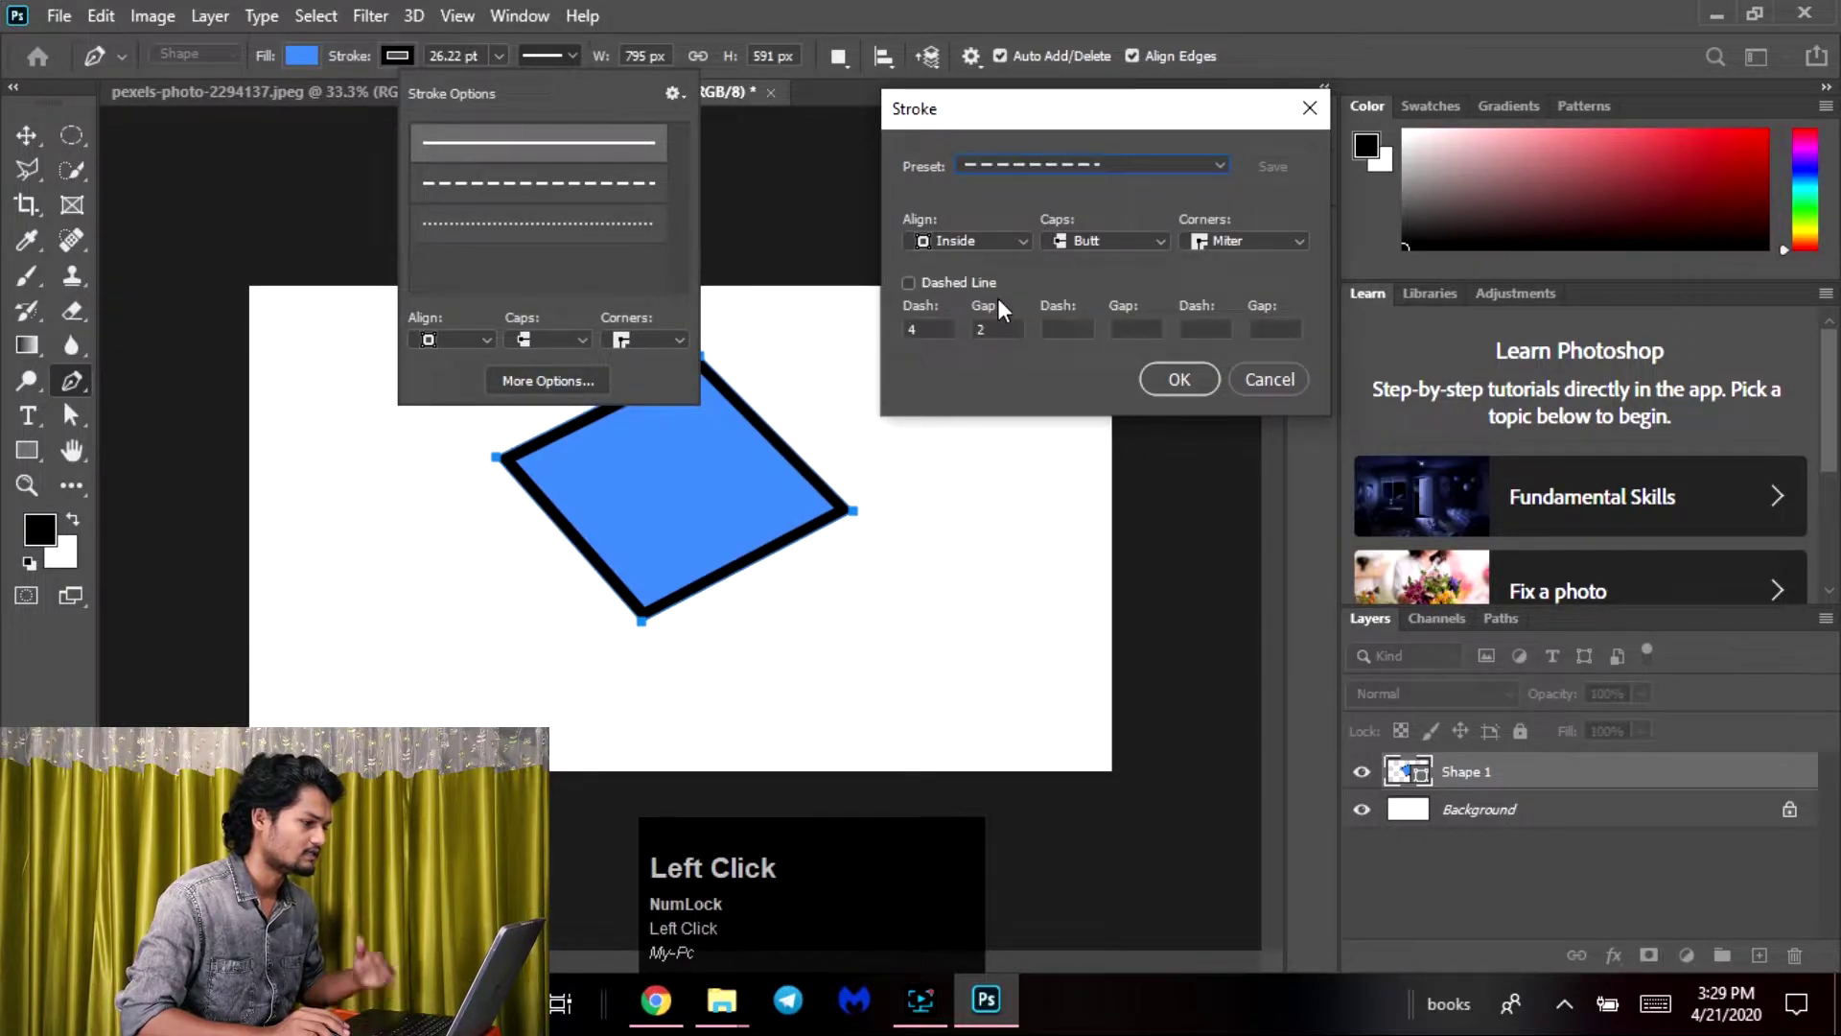
Try Round caps on the dashed stroke, then set the caps to Square and the gap to 3
{"action": "left_click", "coordinate": [1131, 242]}
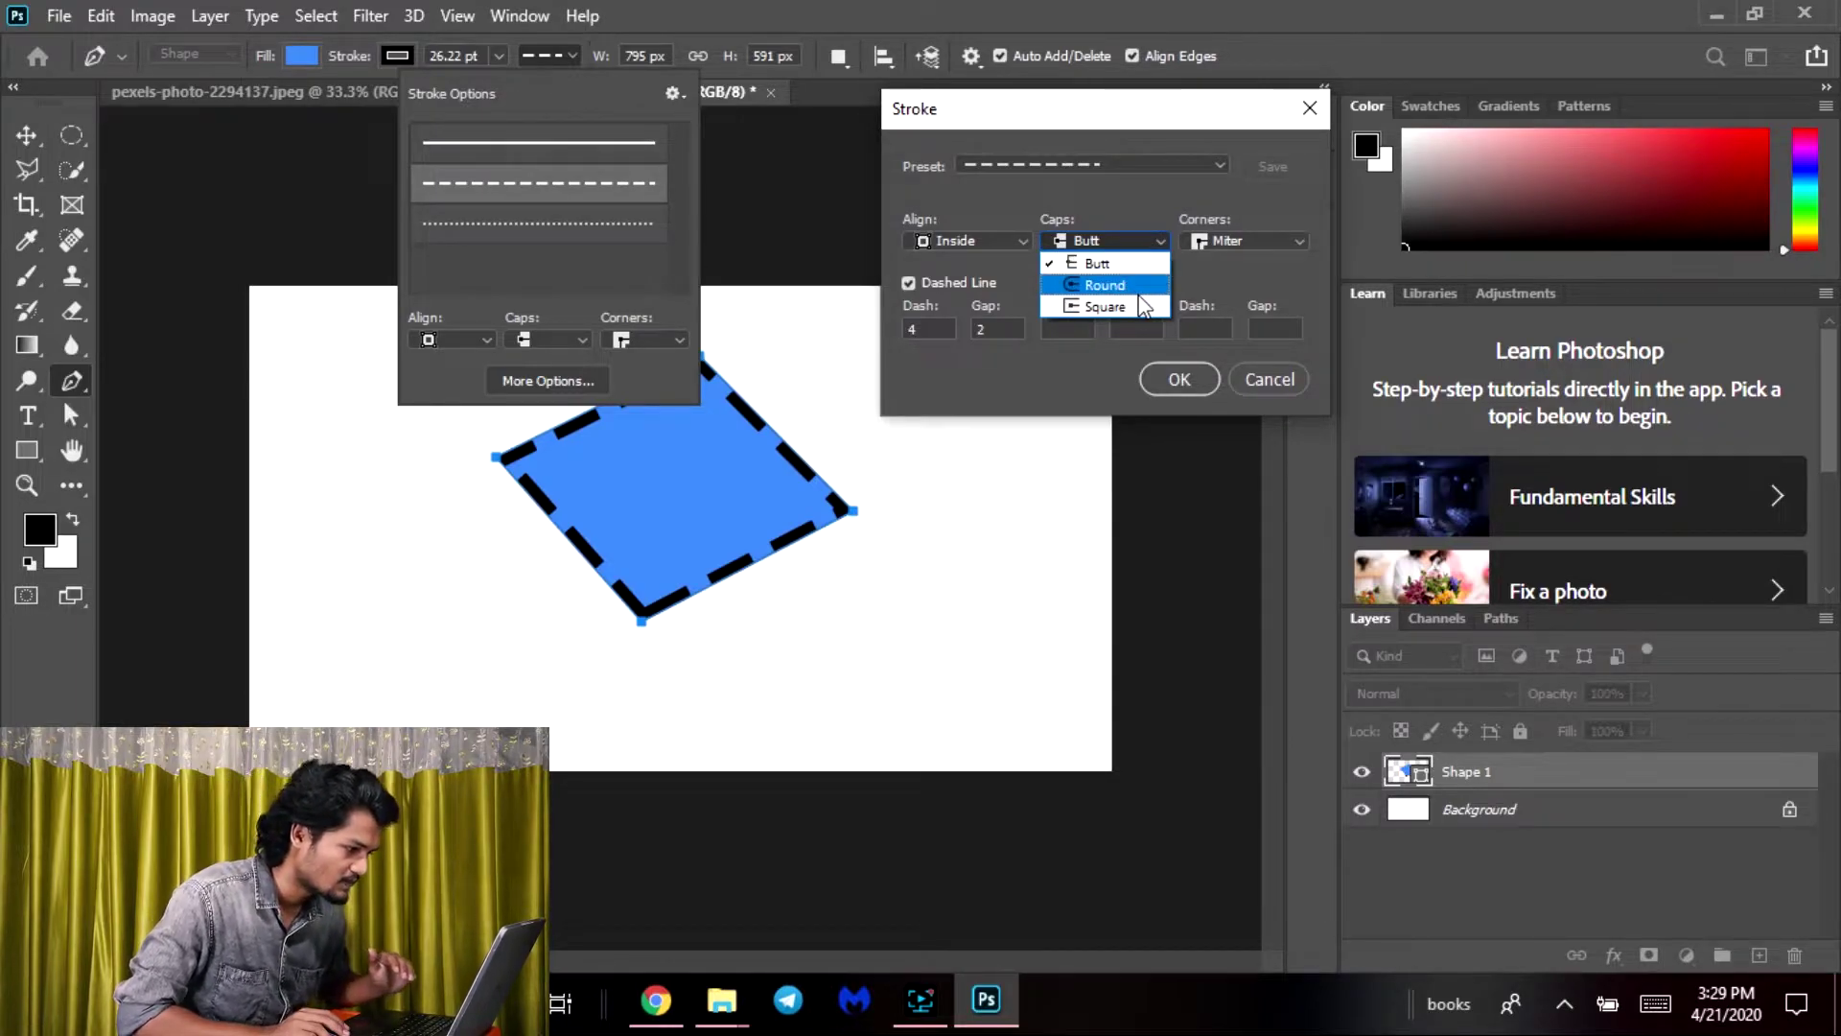
{"action": "left_click", "coordinate": [1127, 288]}
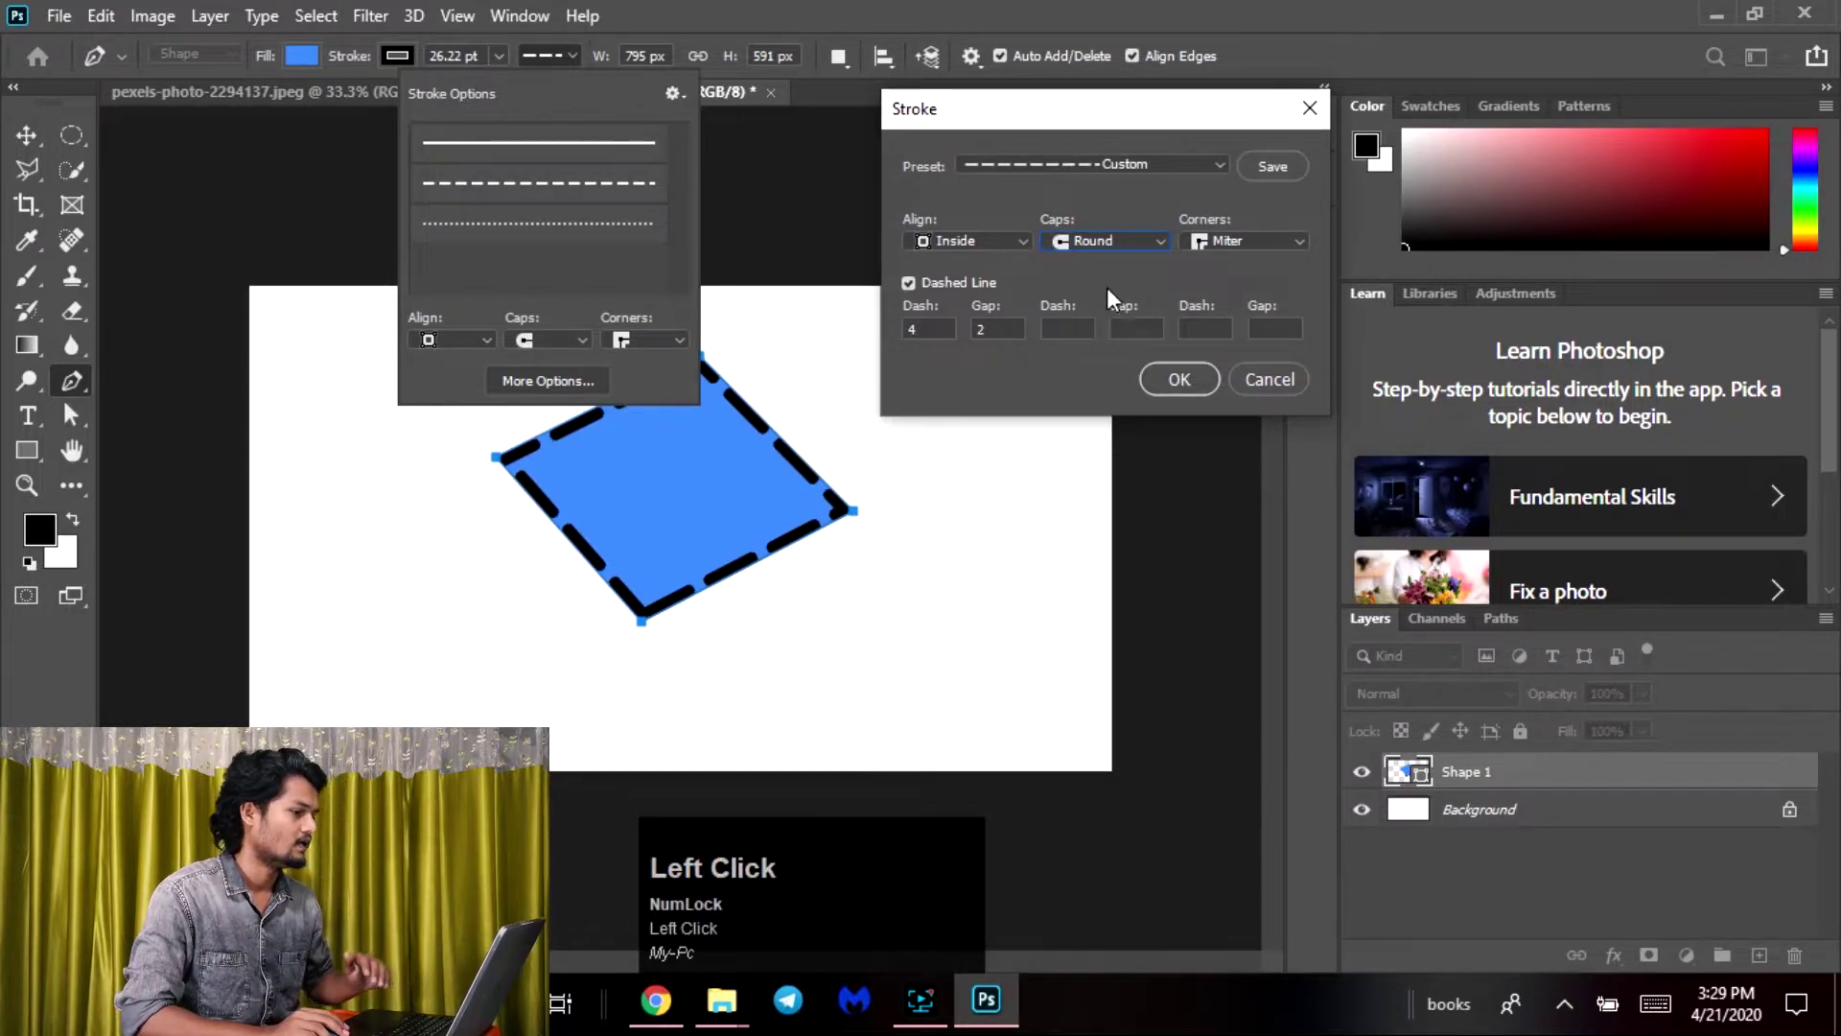
{"action": "key", "text": "ctrl+equal"}
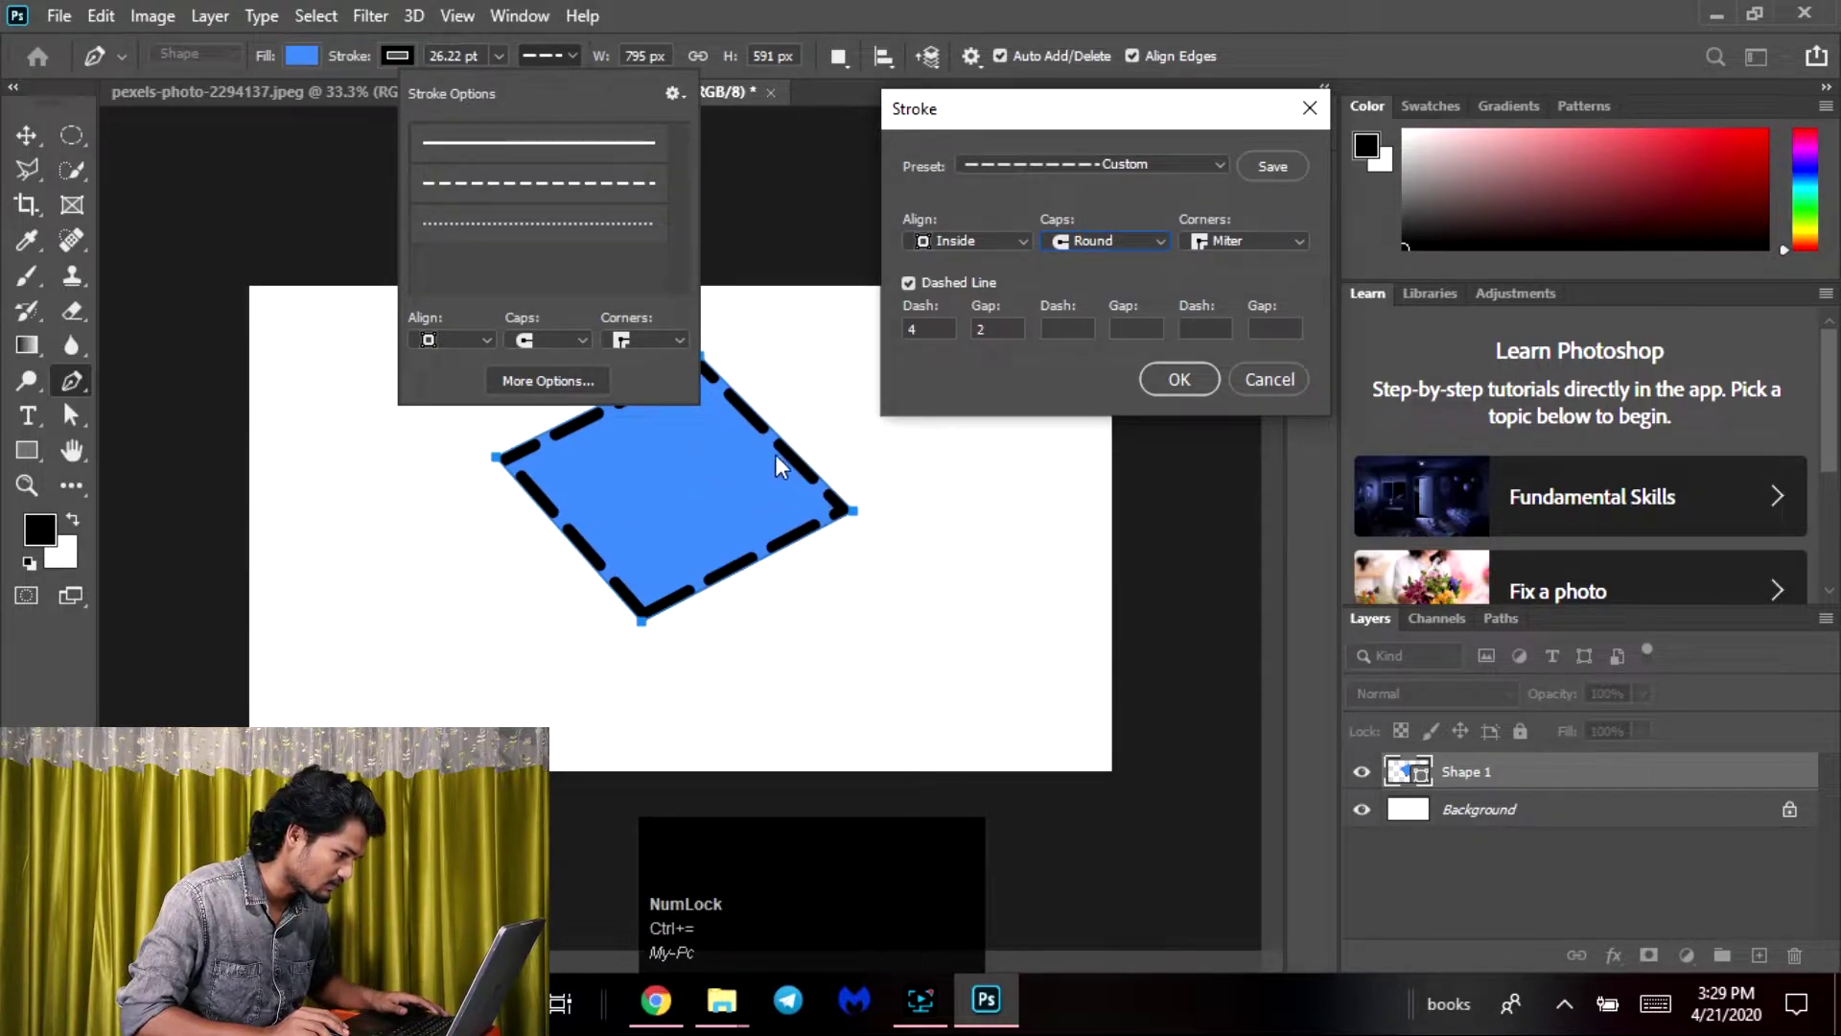
{"action": "left_click", "coordinate": [1120, 242]}
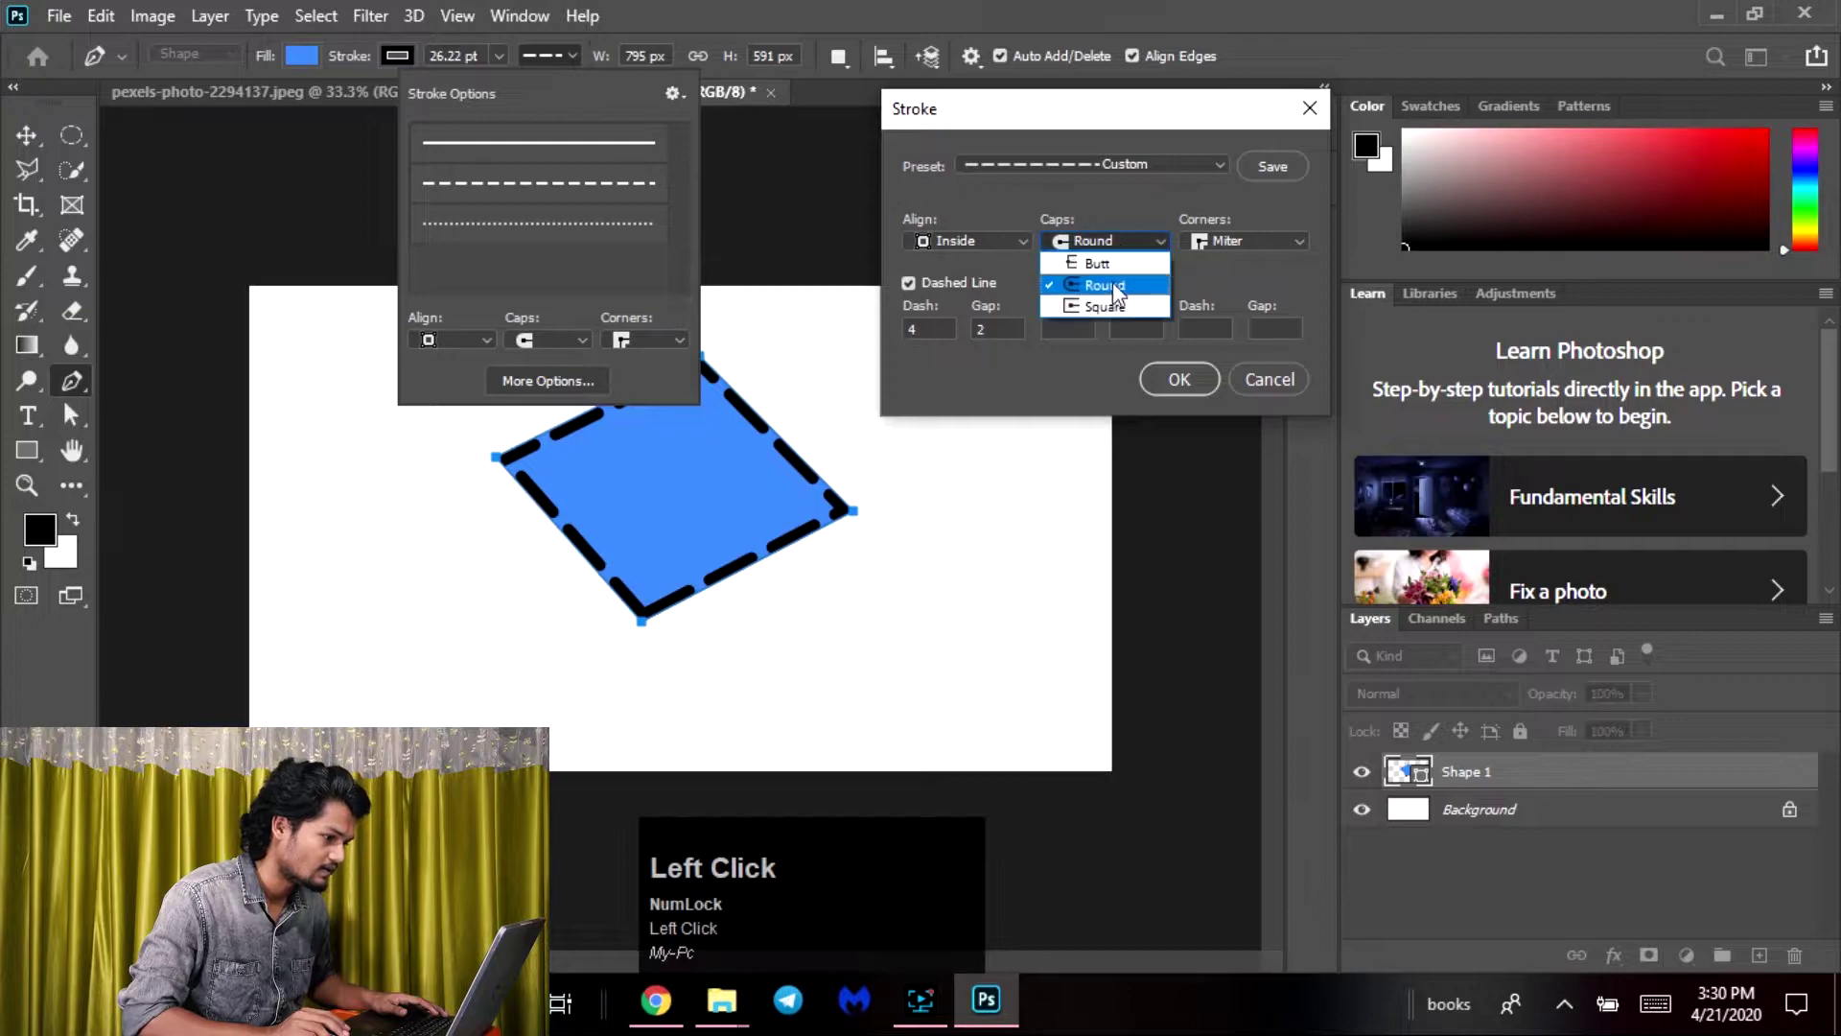
{"action": "left_click", "coordinate": [1112, 306]}
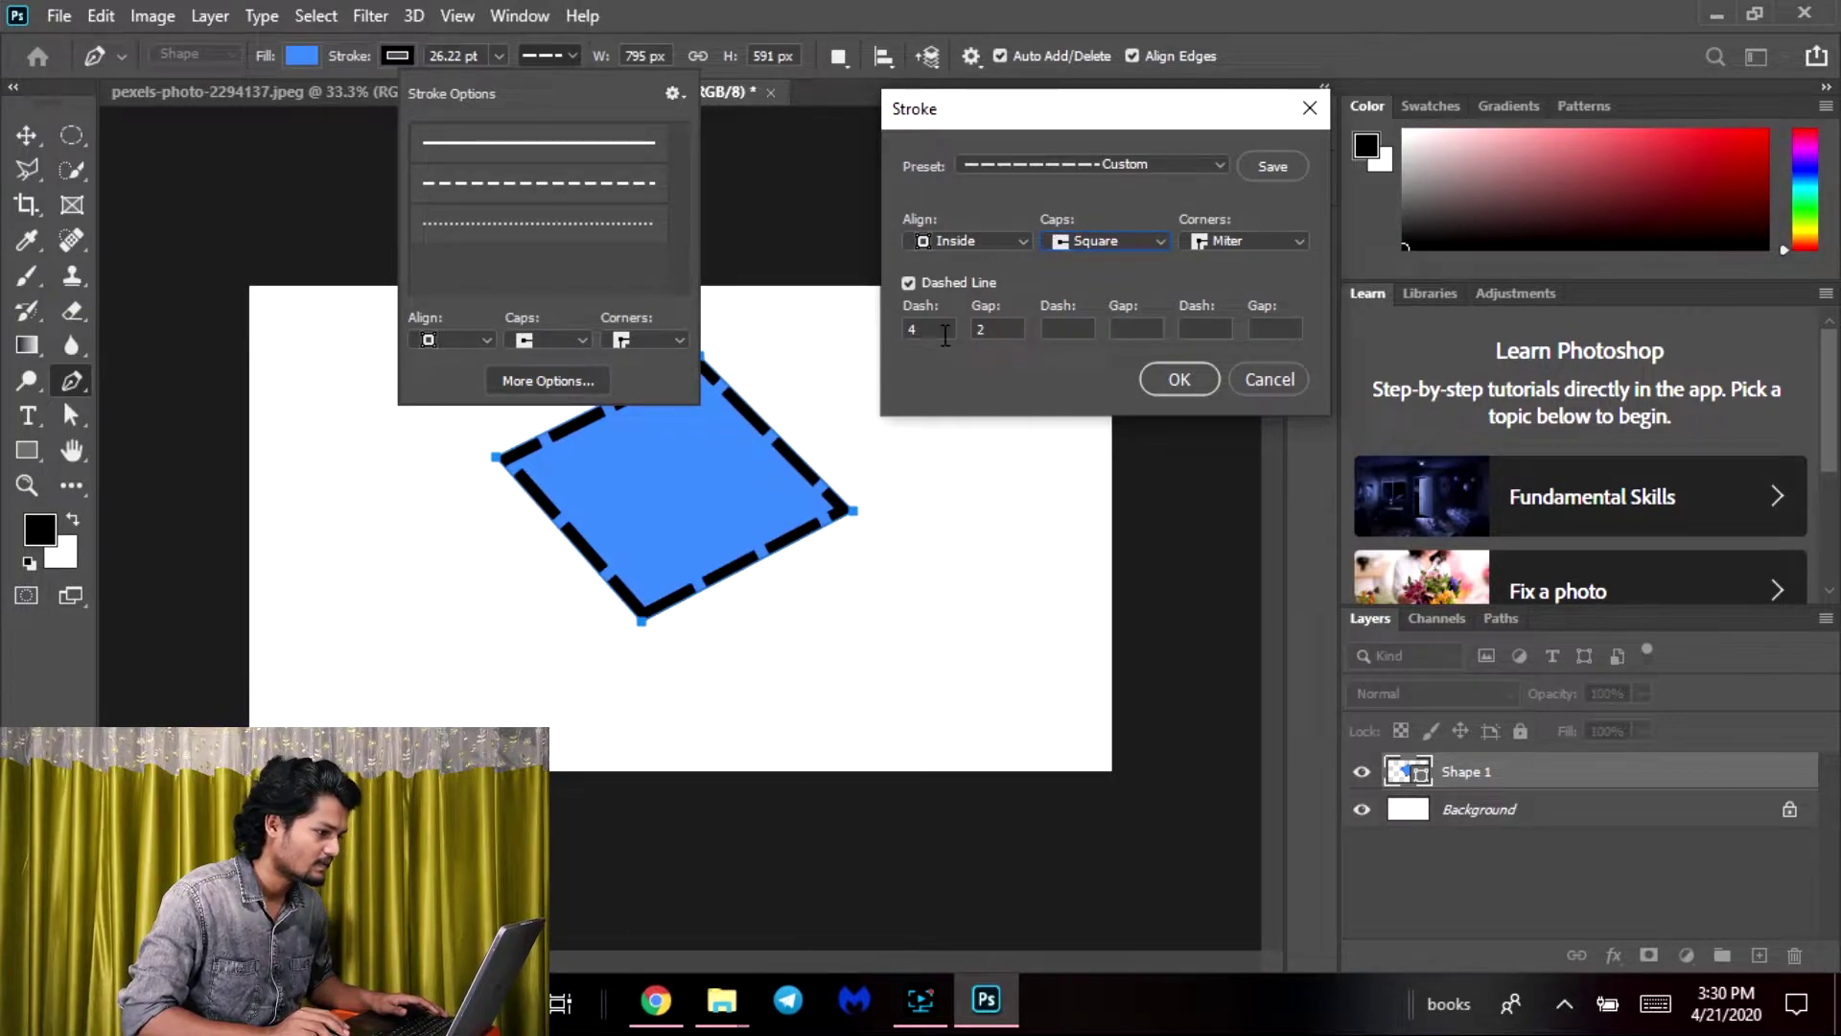
{"action": "left_click", "coordinate": [993, 333]}
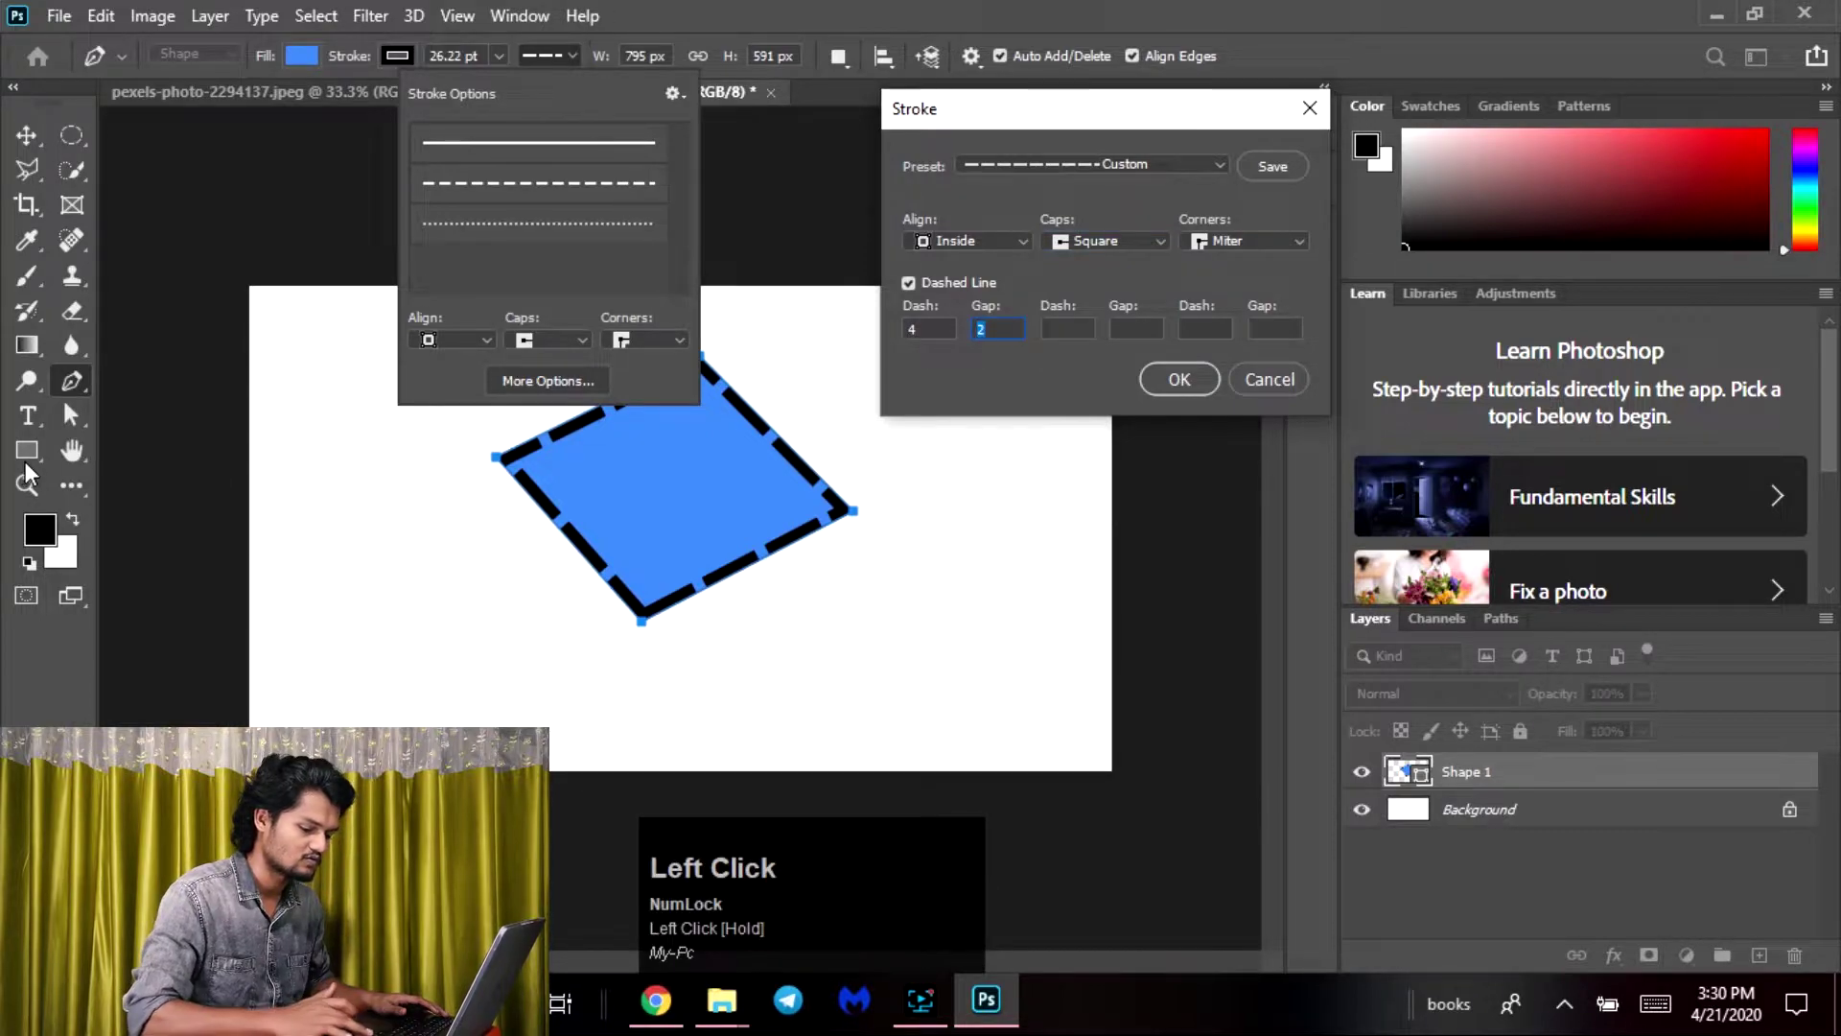
{"action": "key", "text": "Return"}
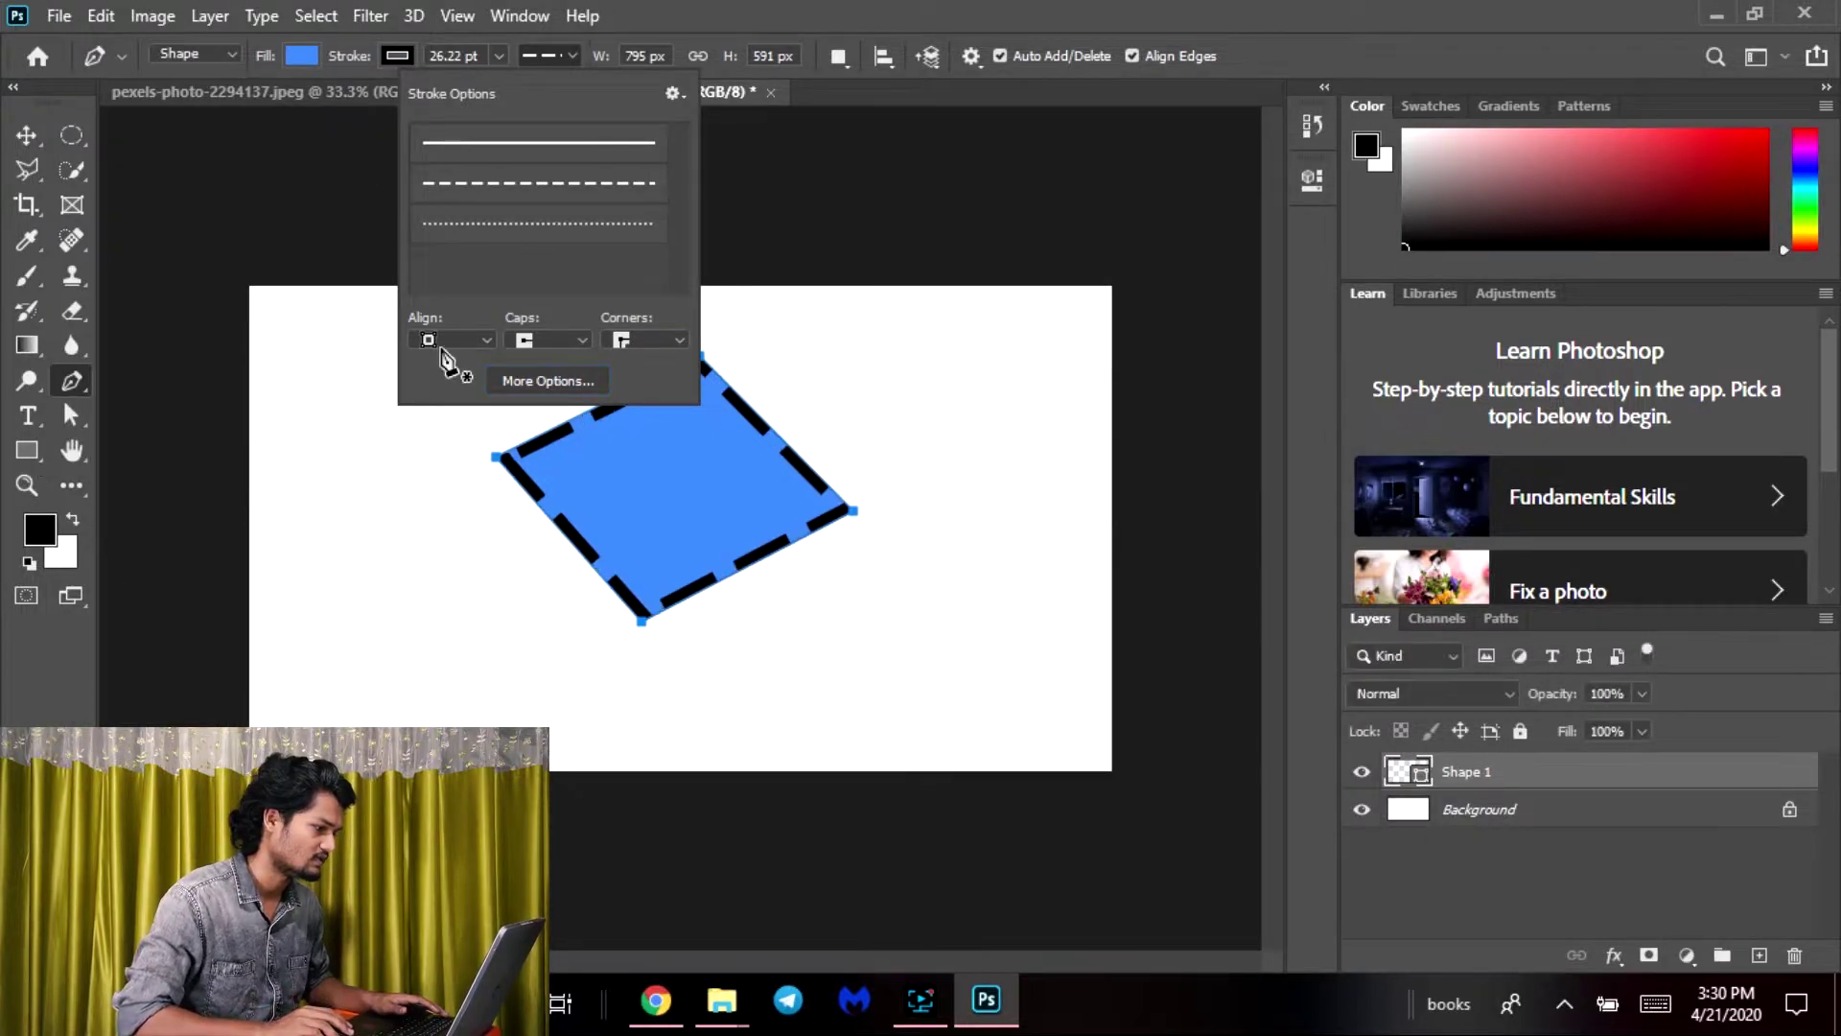
Open the detailed stroke settings and try Round and Bevel corners on the dashed stroke
{"action": "left_click", "coordinate": [546, 380]}
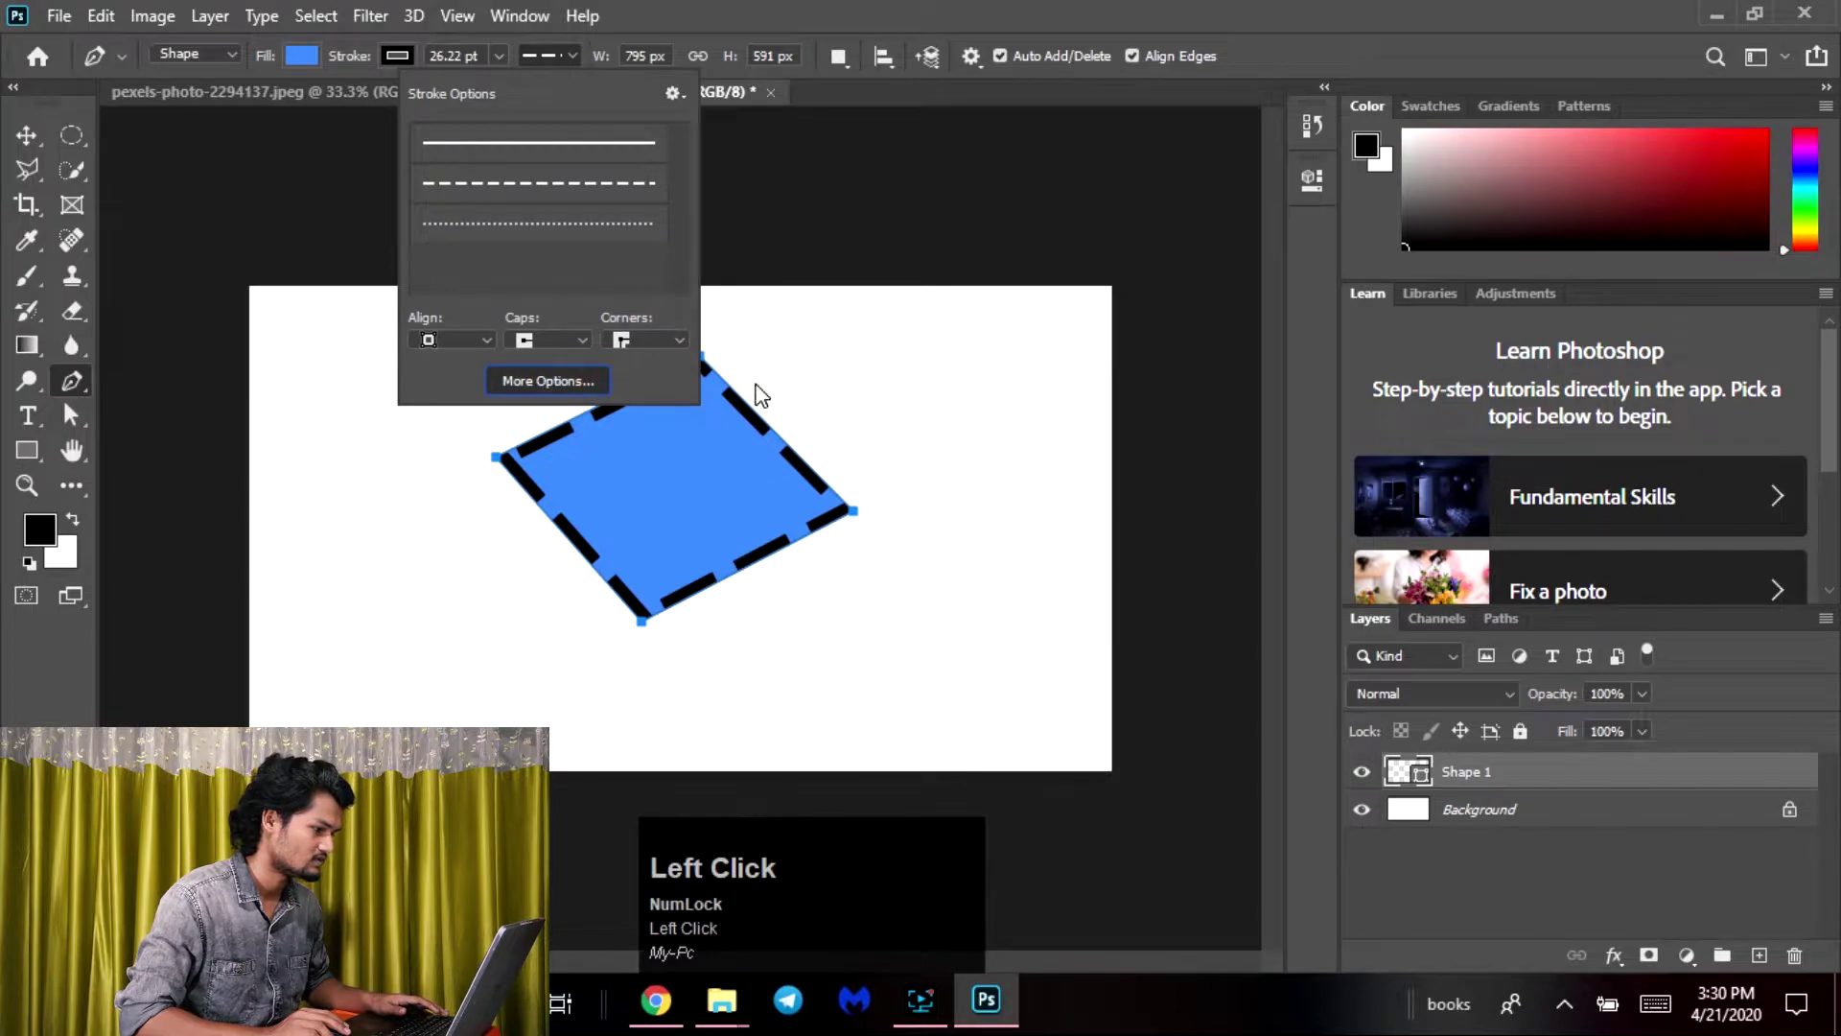
{"action": "left_click", "coordinate": [926, 329]}
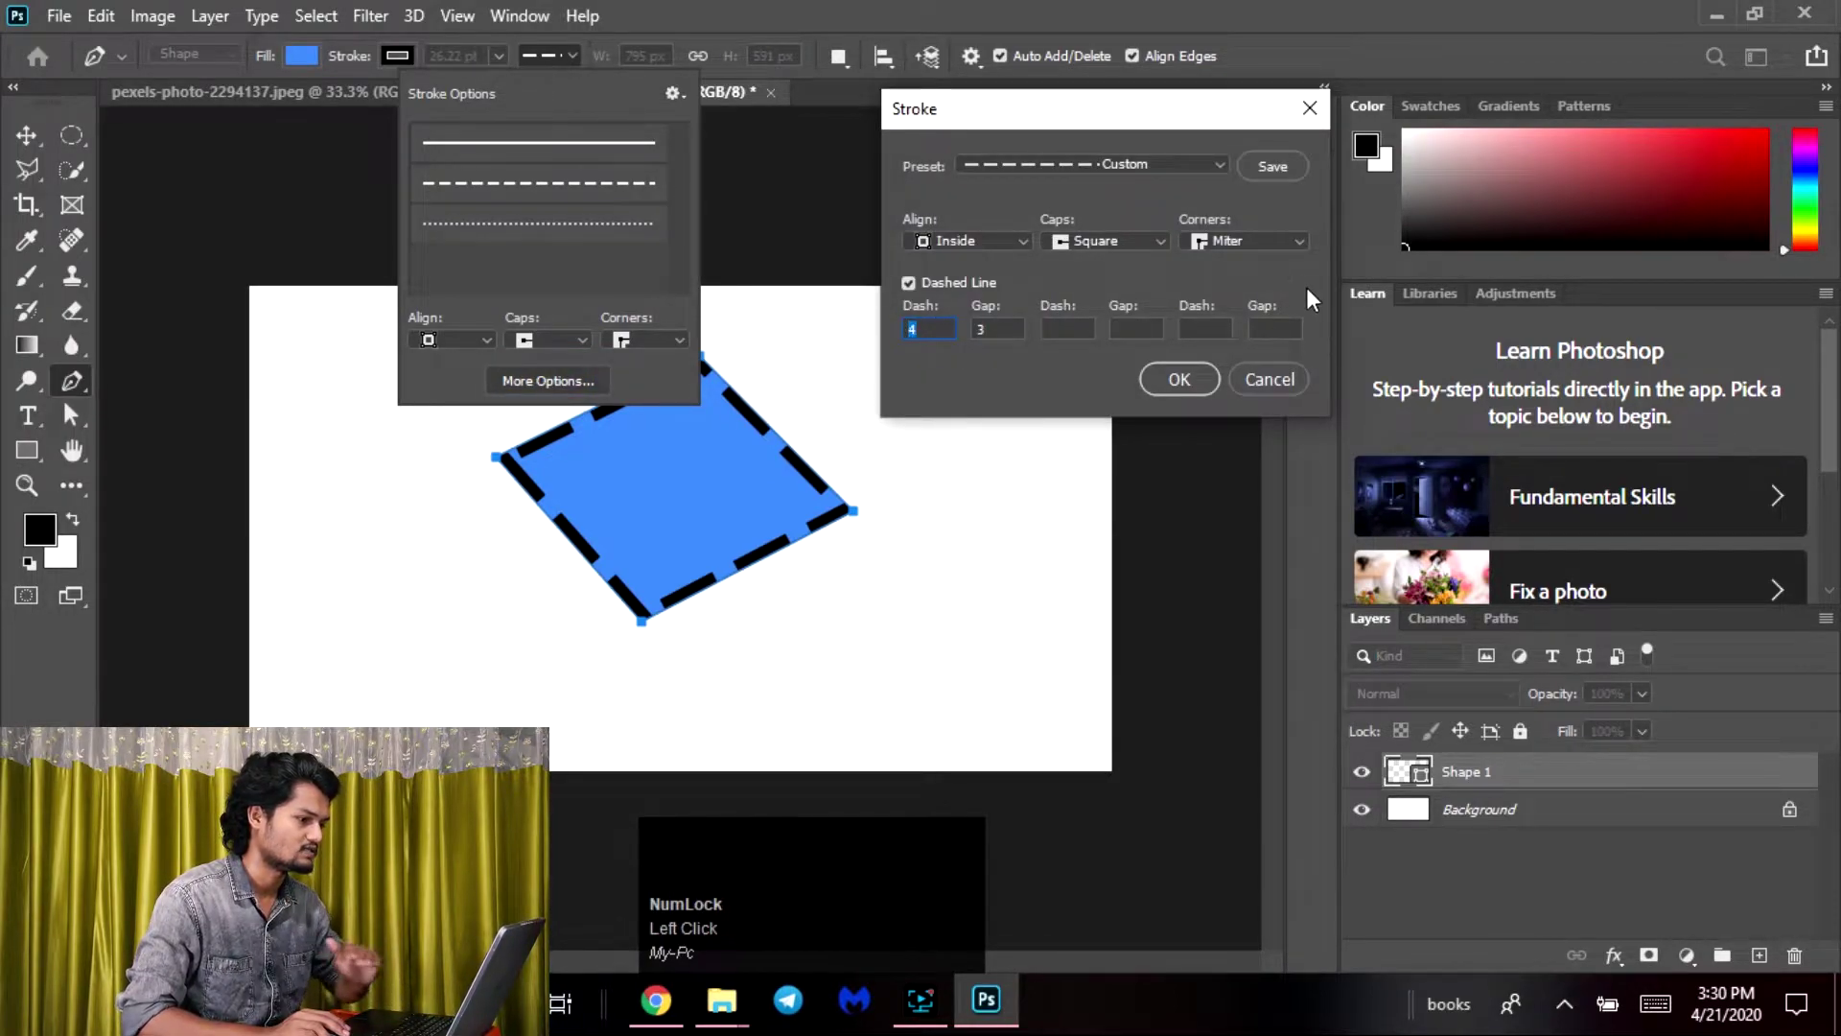
{"action": "left_click", "coordinate": [1274, 233]}
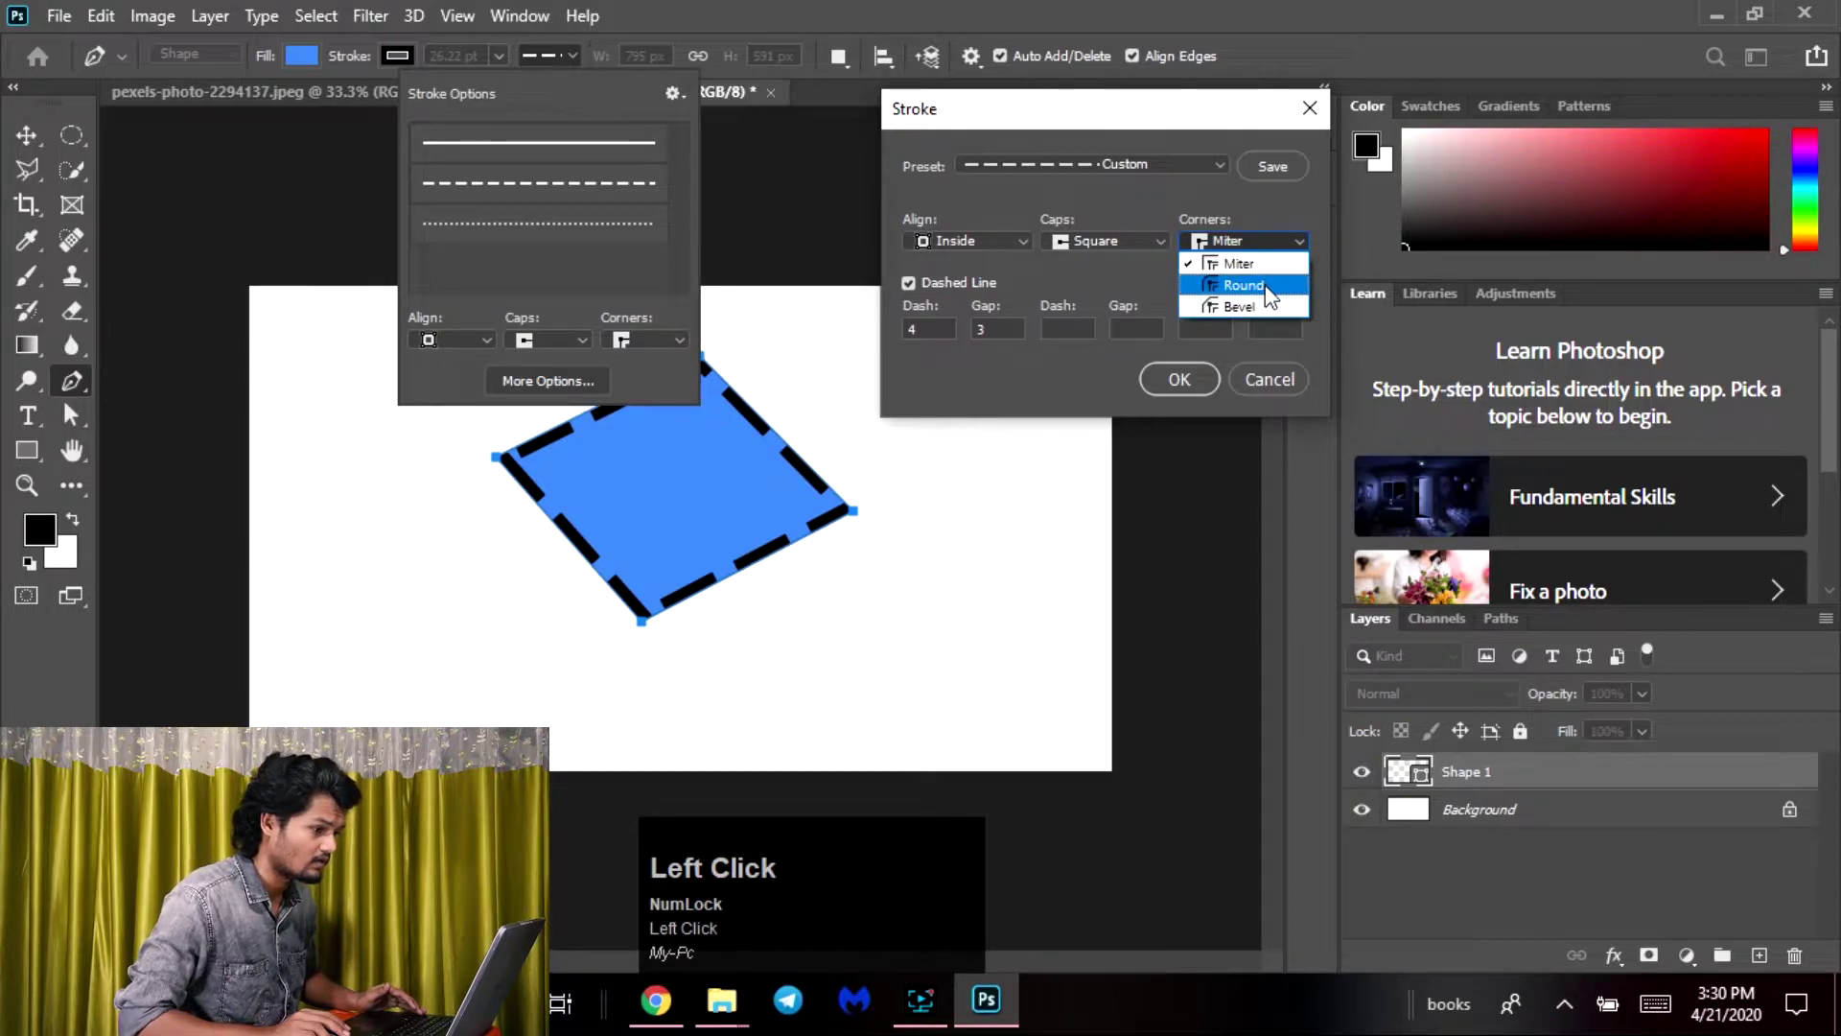
{"action": "left_click", "coordinate": [1265, 286]}
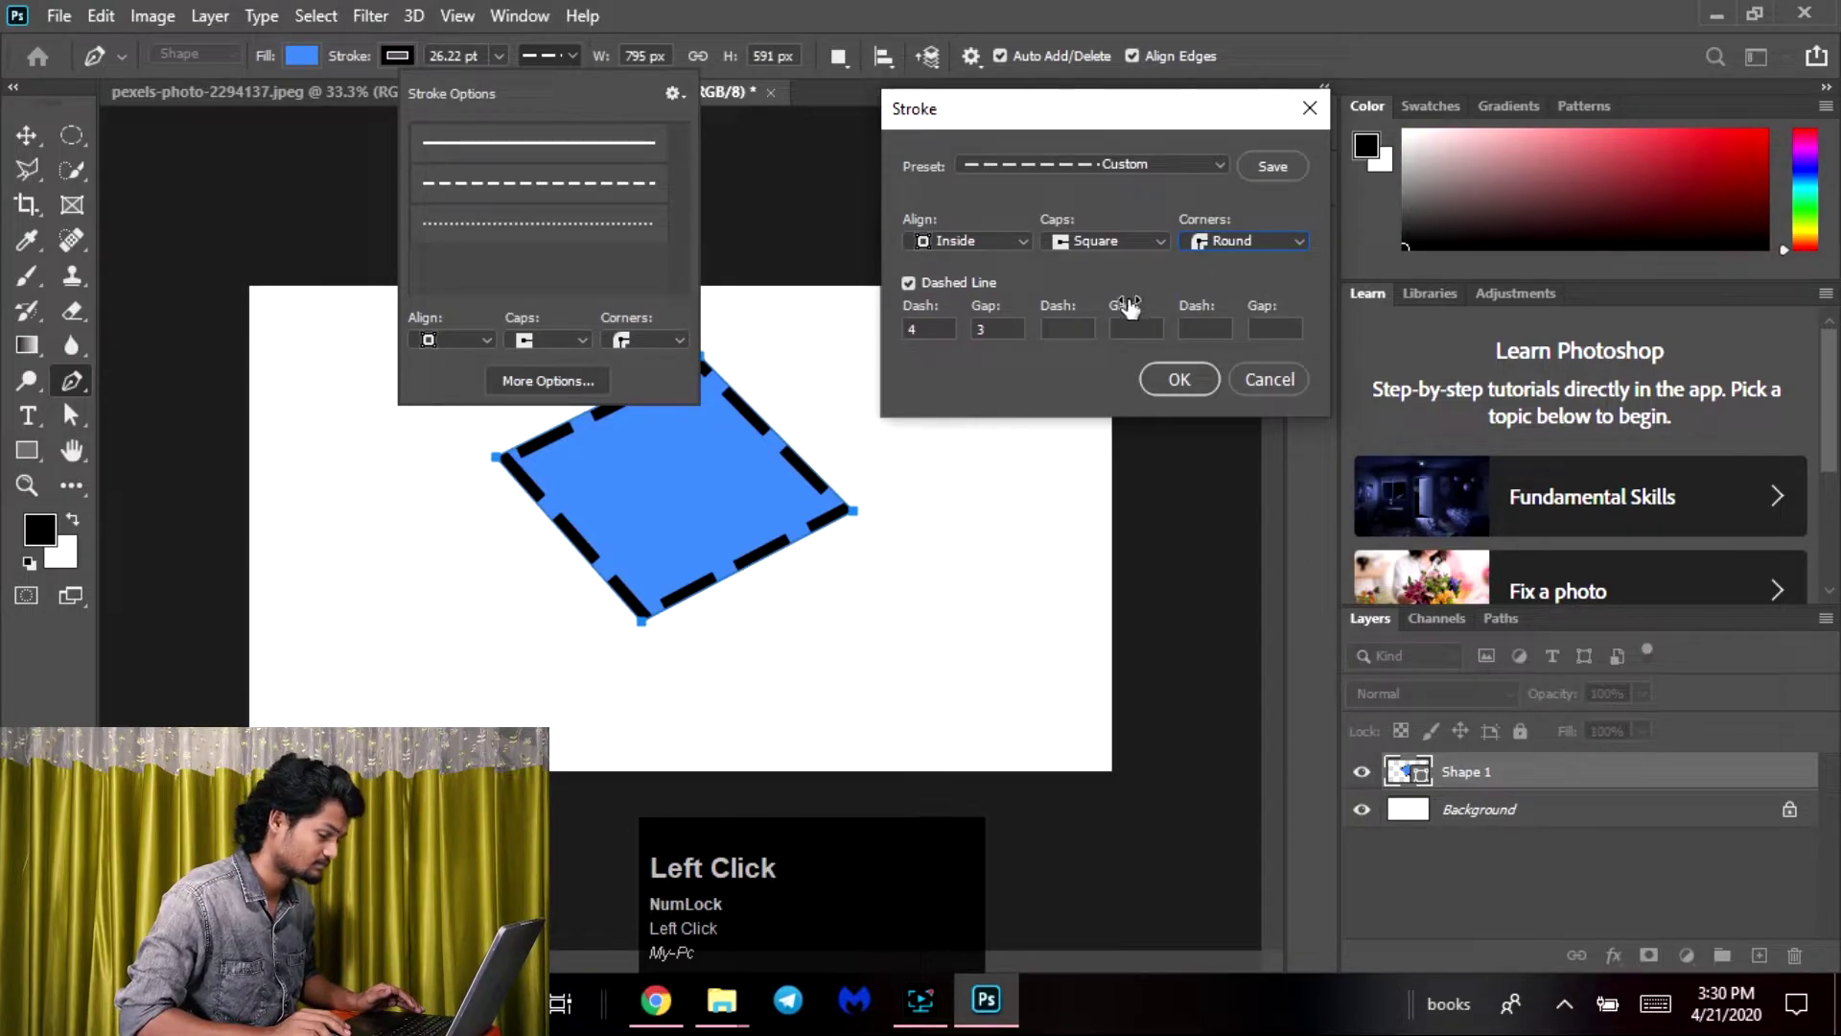
{"action": "left_click", "coordinate": [1262, 238]}
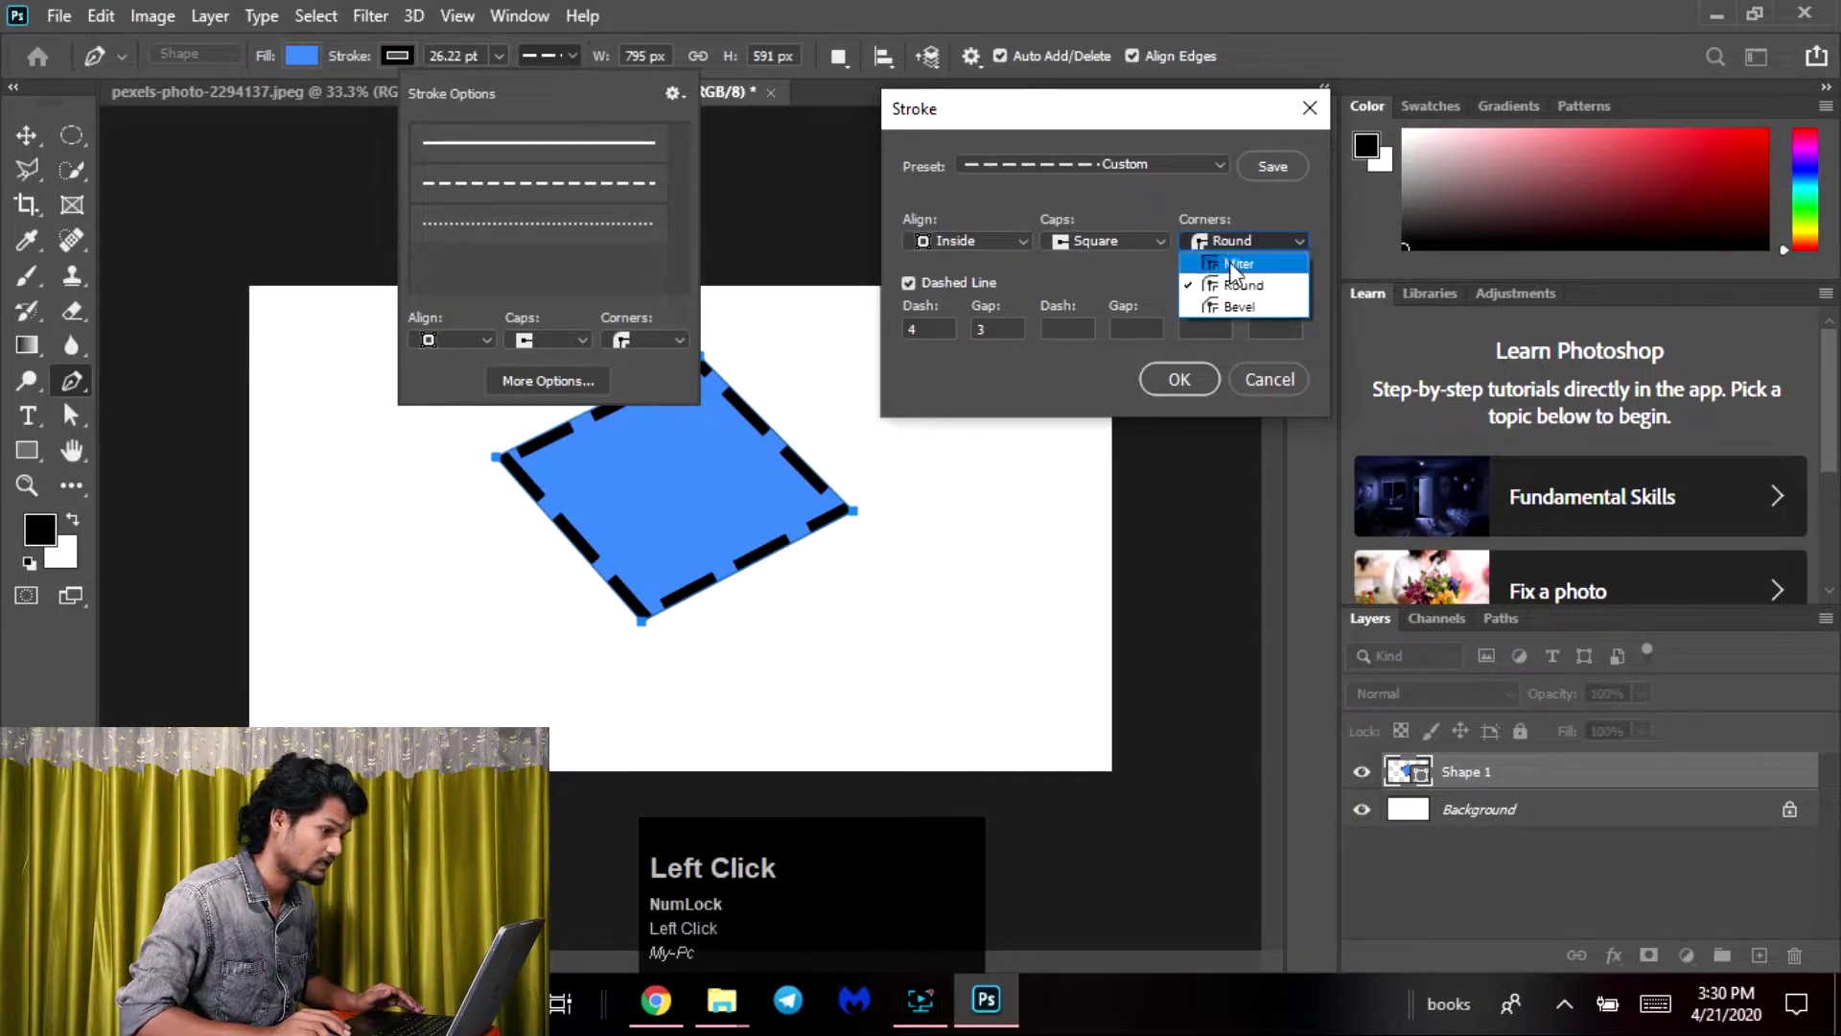
{"action": "left_click", "coordinate": [1248, 307]}
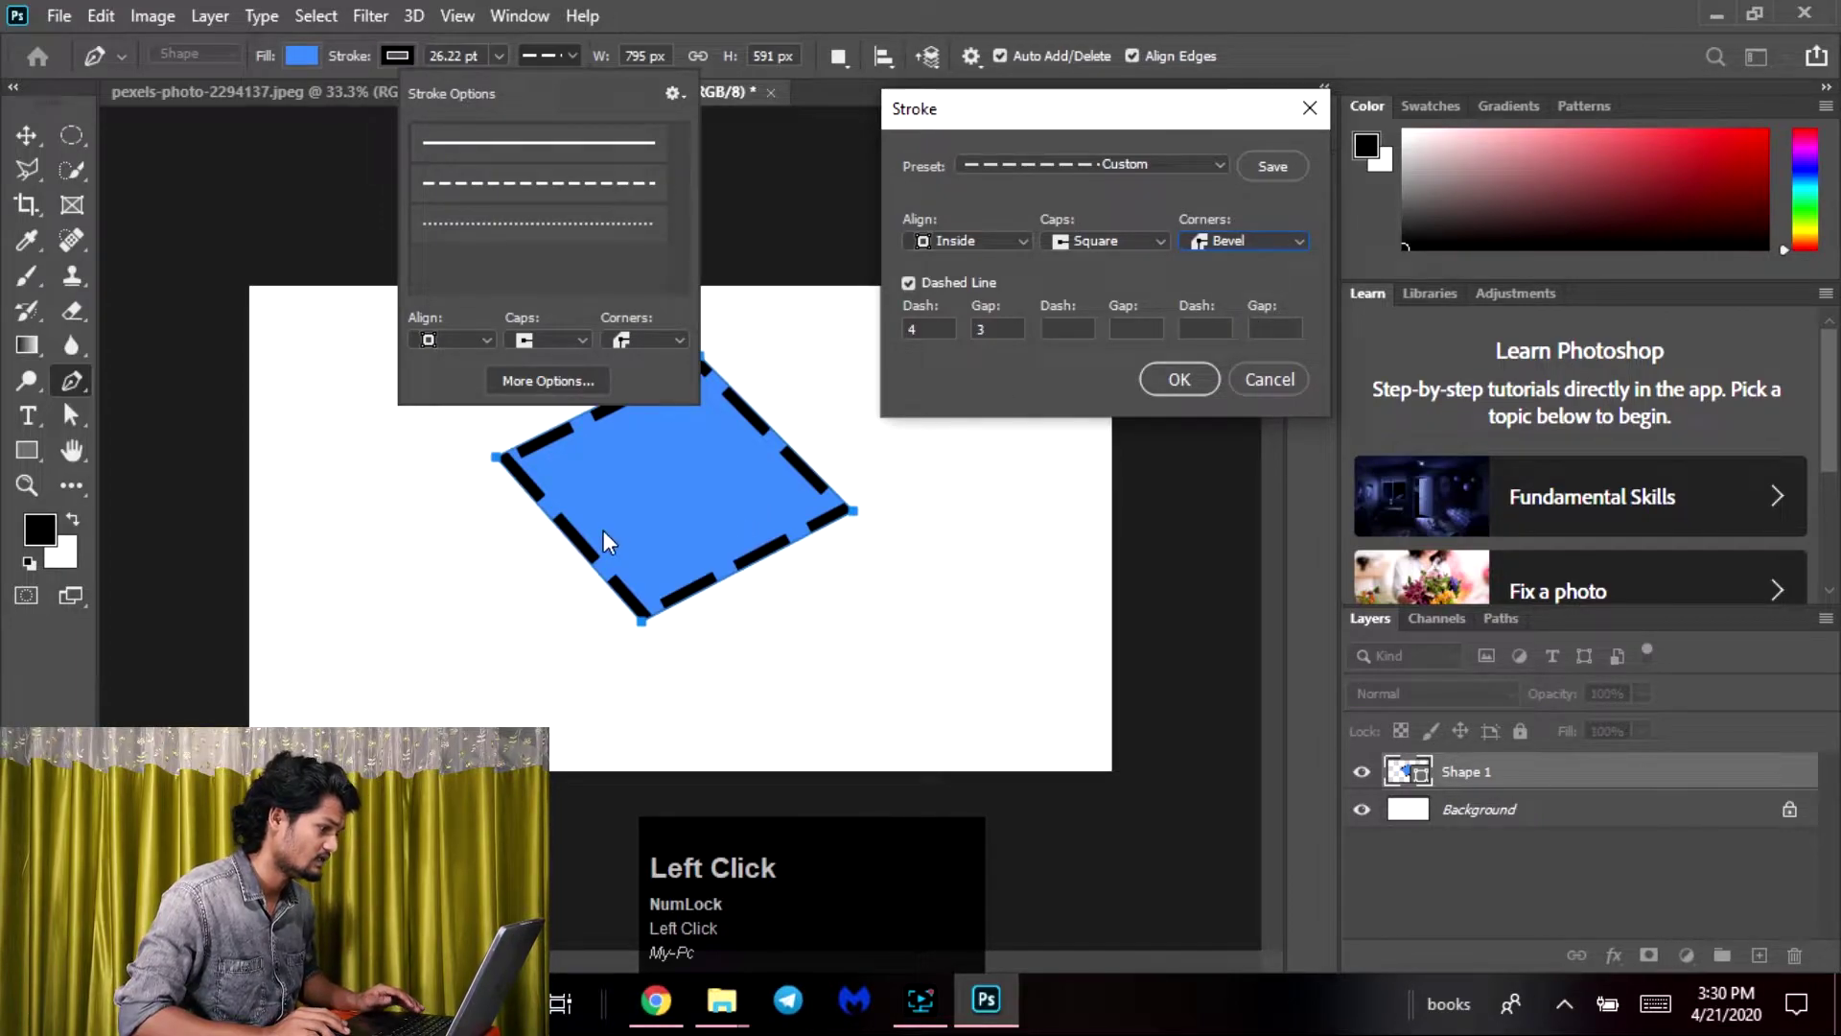
{"action": "left_click", "coordinate": [1179, 379]}
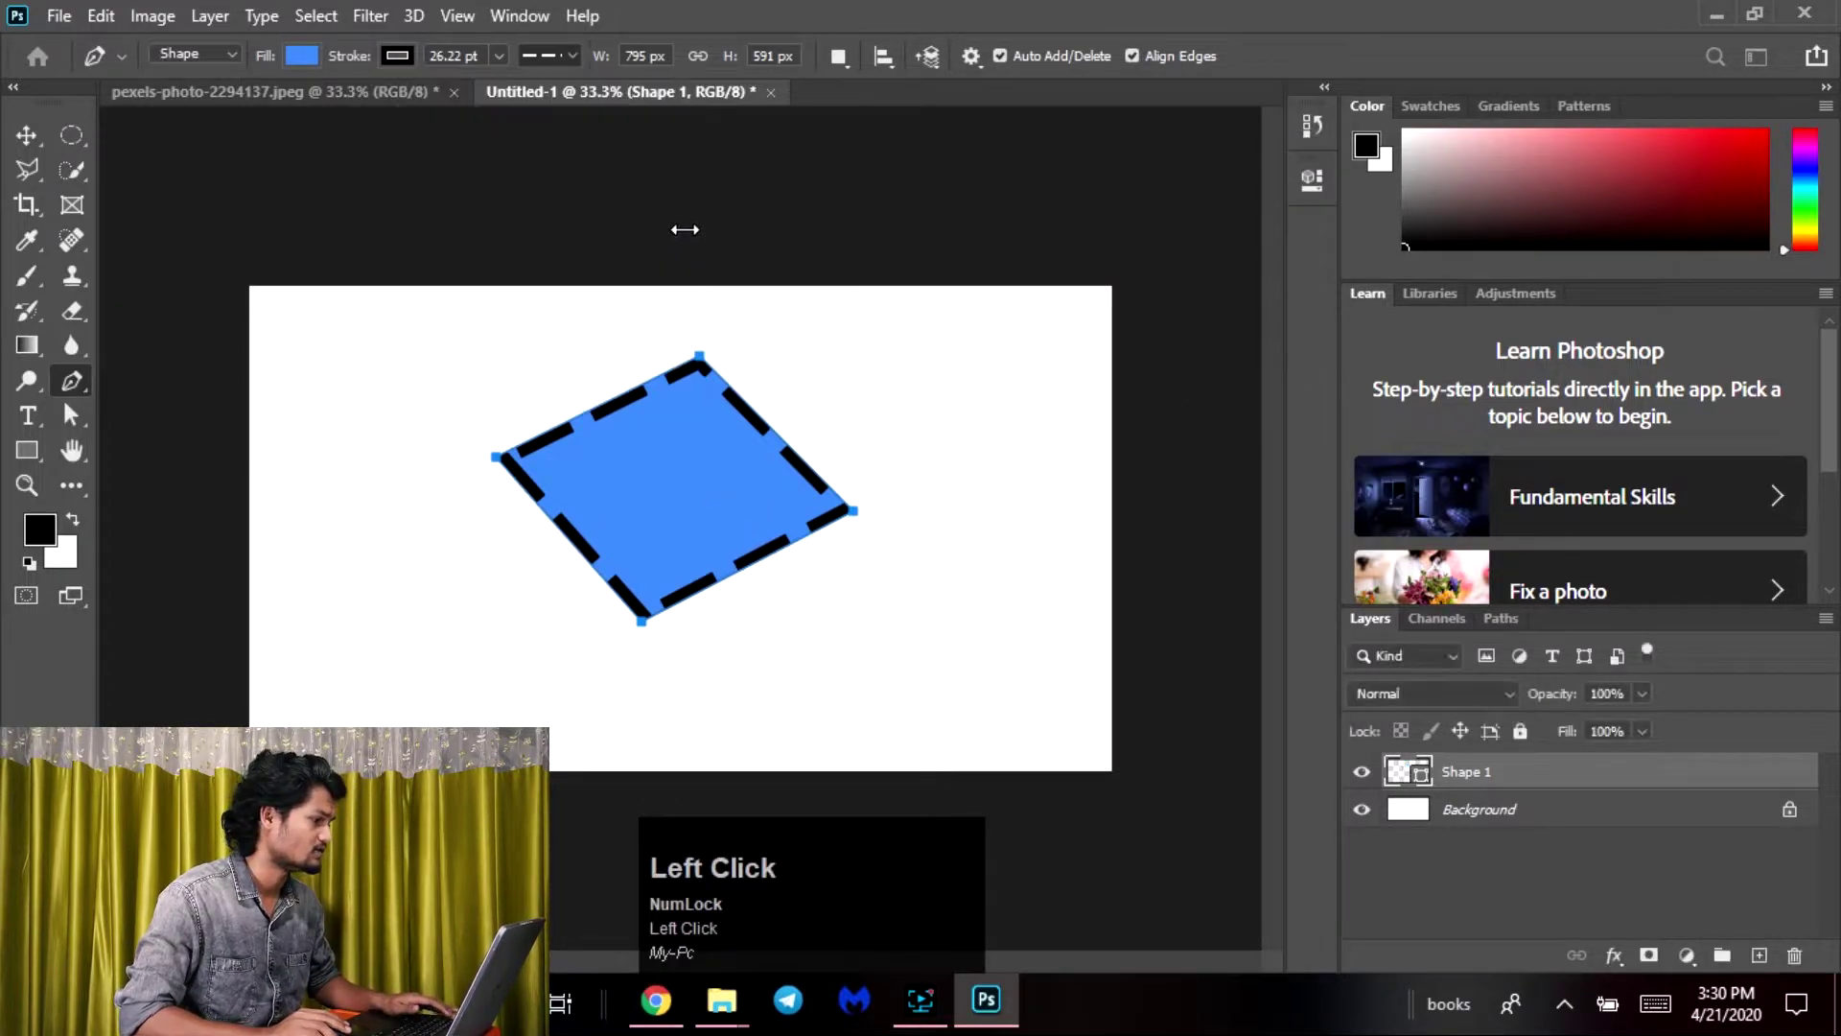
Reopen the detailed settings of the dashed stroke, enter a gap of 3 and check the alignment options
{"action": "key", "text": "ctrl+equal"}
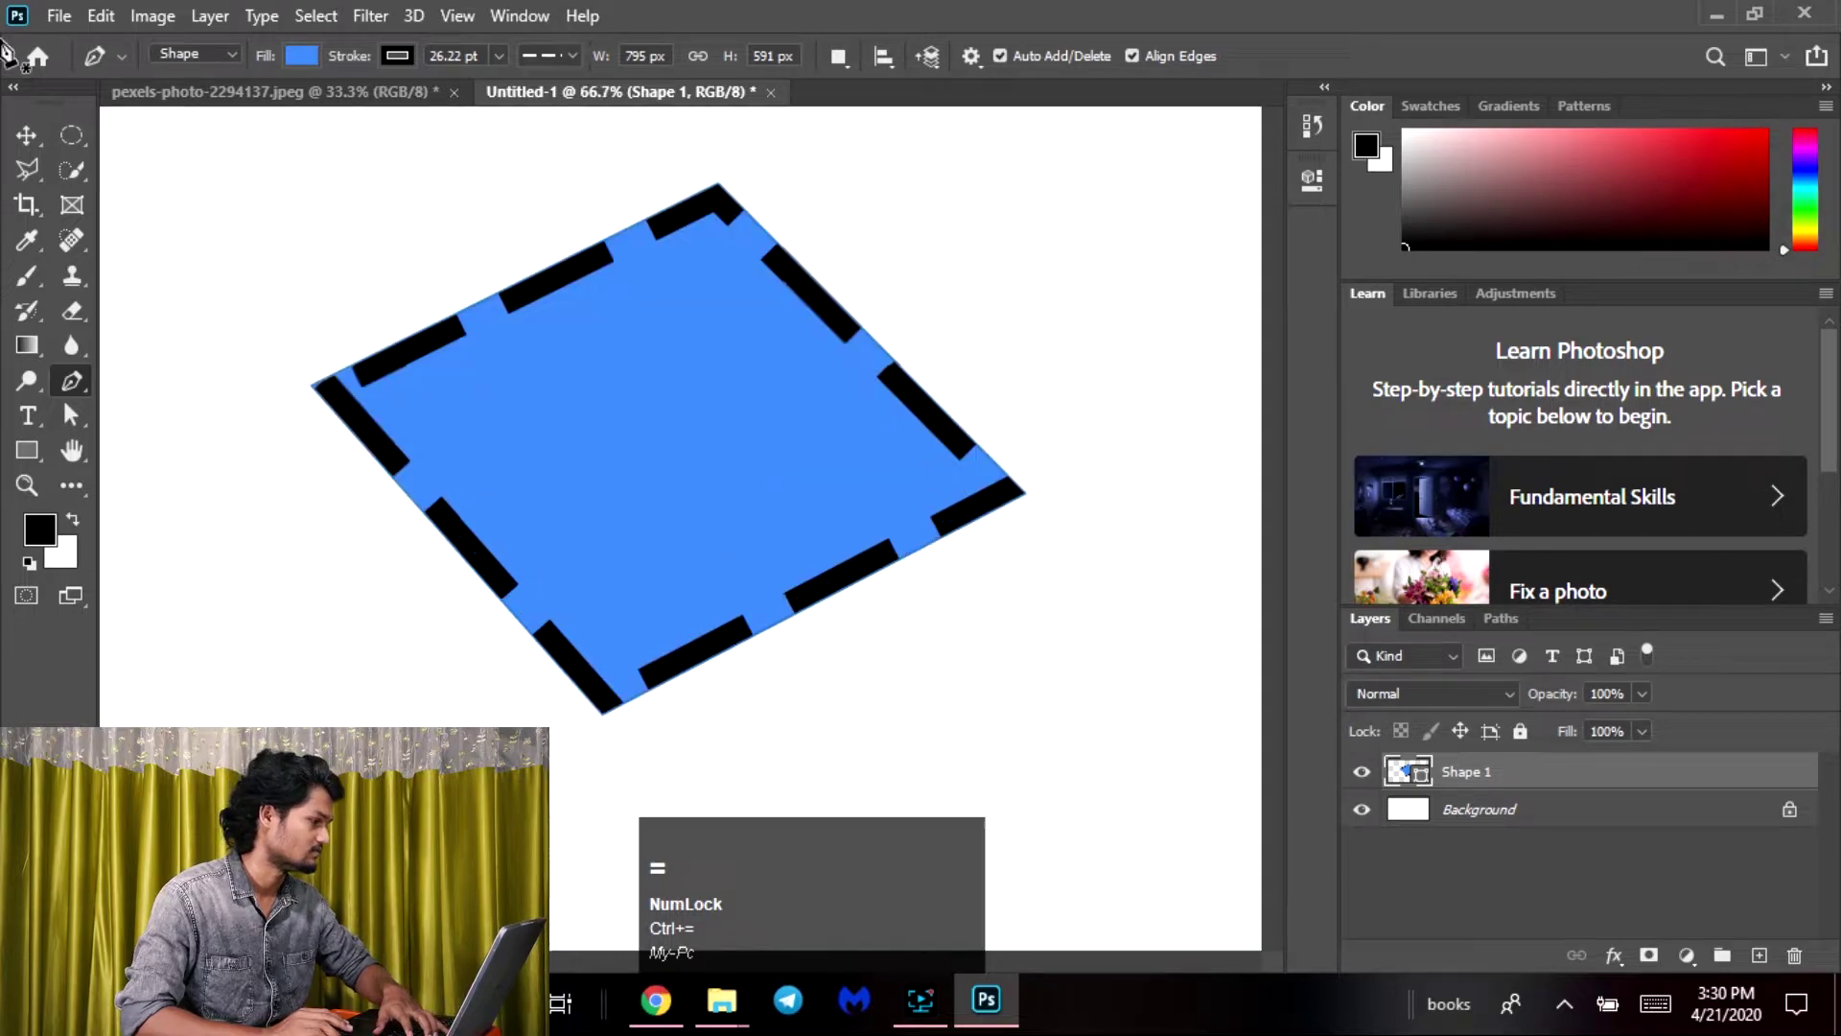
{"action": "key", "text": "ctrl+equal"}
{"action": "left_click_drag", "start_coordinate": [1068, 320], "coordinate": [859, 489]}
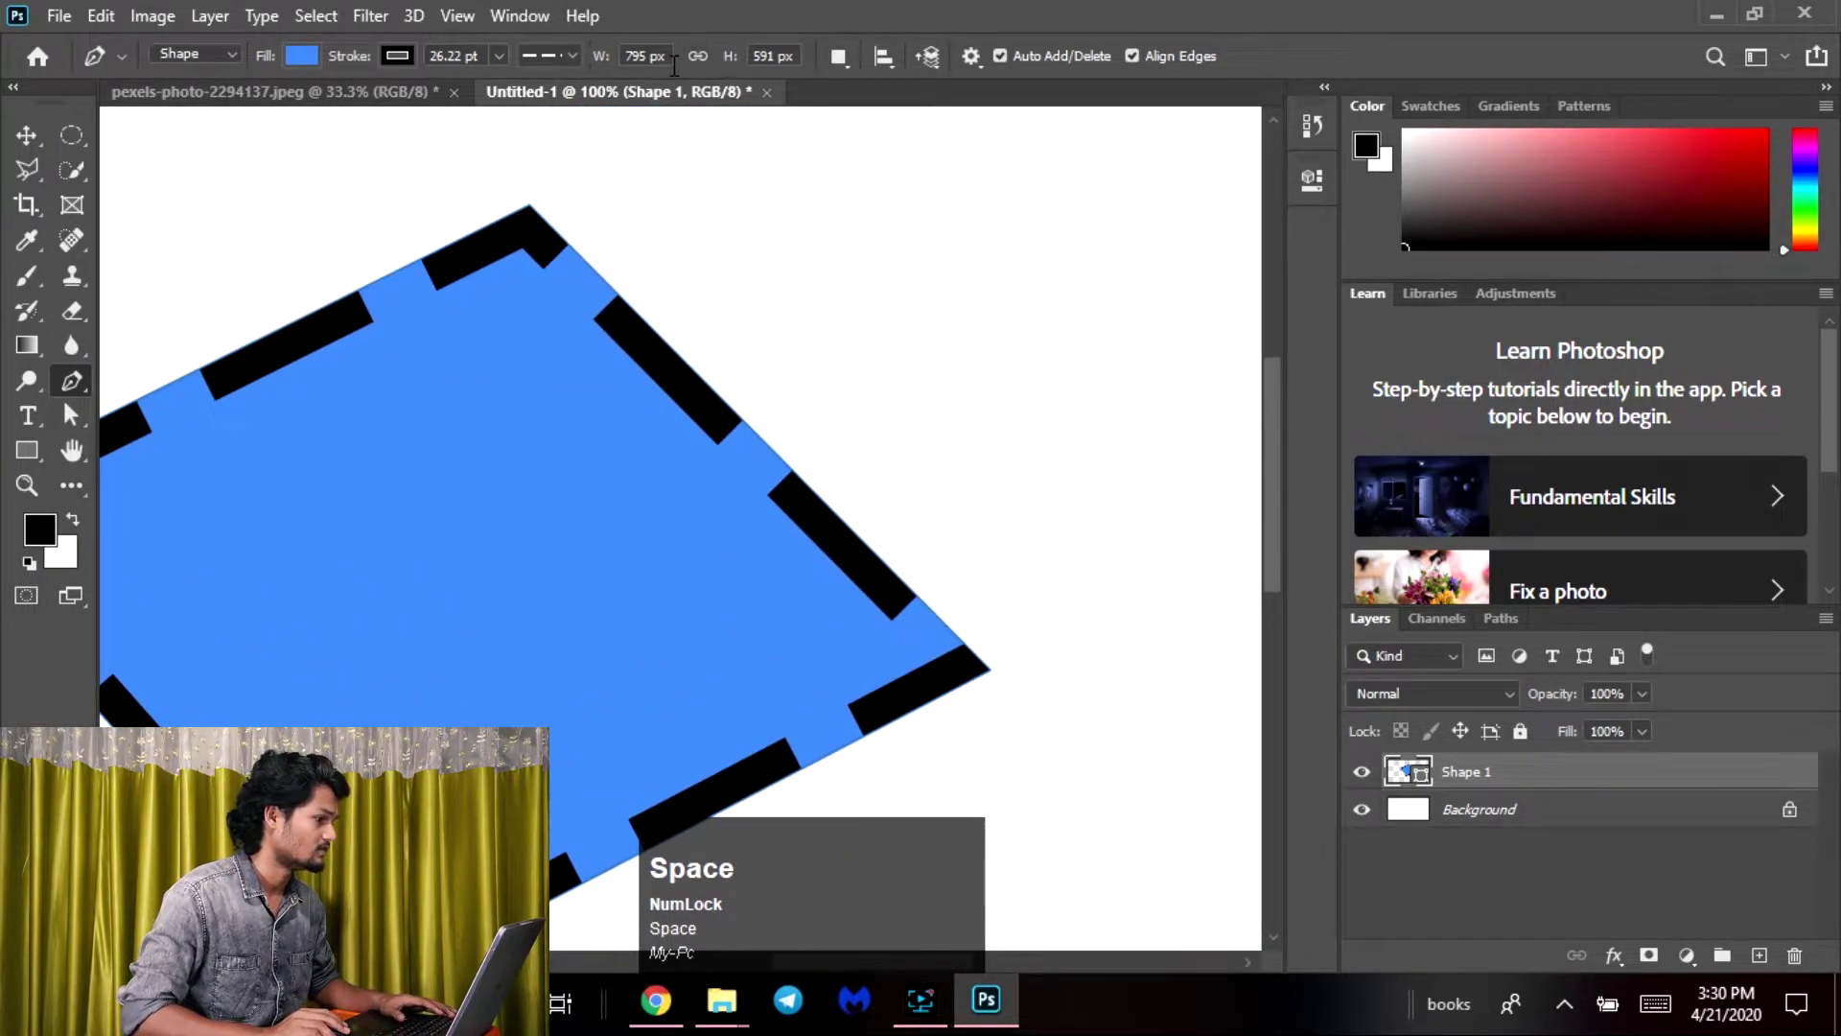
{"action": "left_click", "coordinate": [395, 56]}
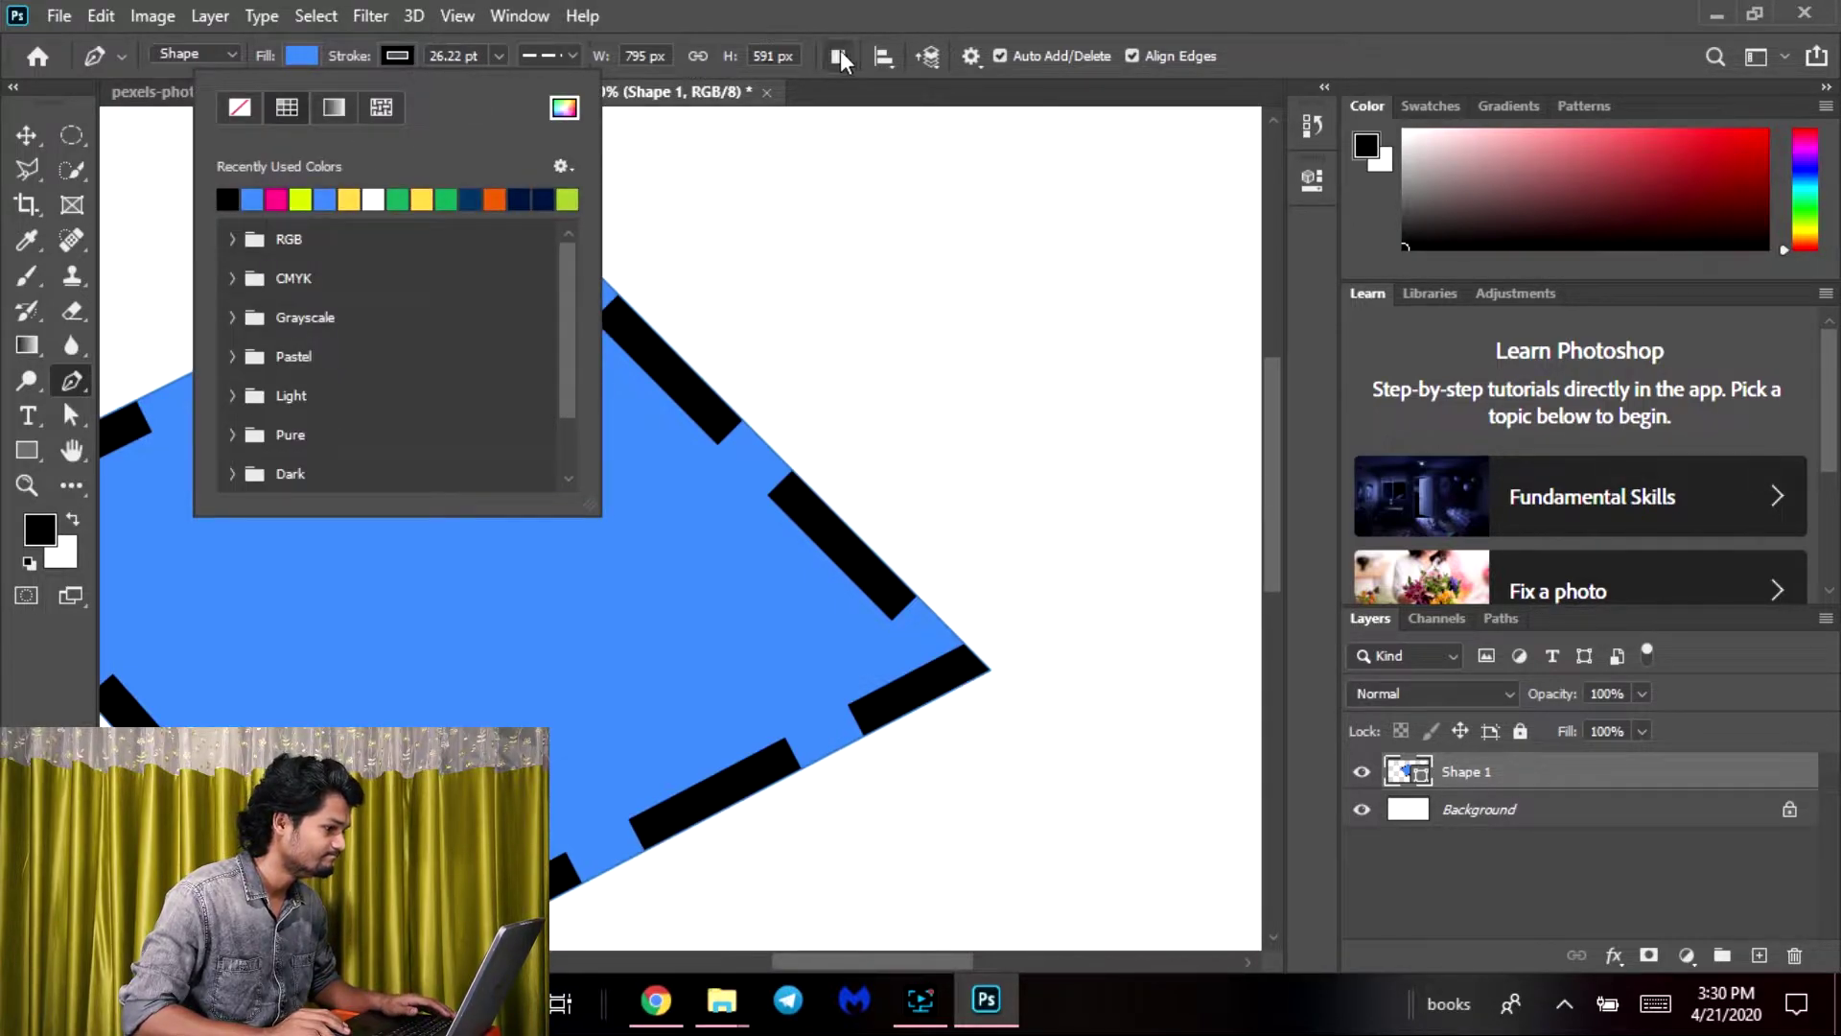
{"action": "left_click", "coordinate": [527, 59]}
{"action": "left_click", "coordinate": [560, 60]}
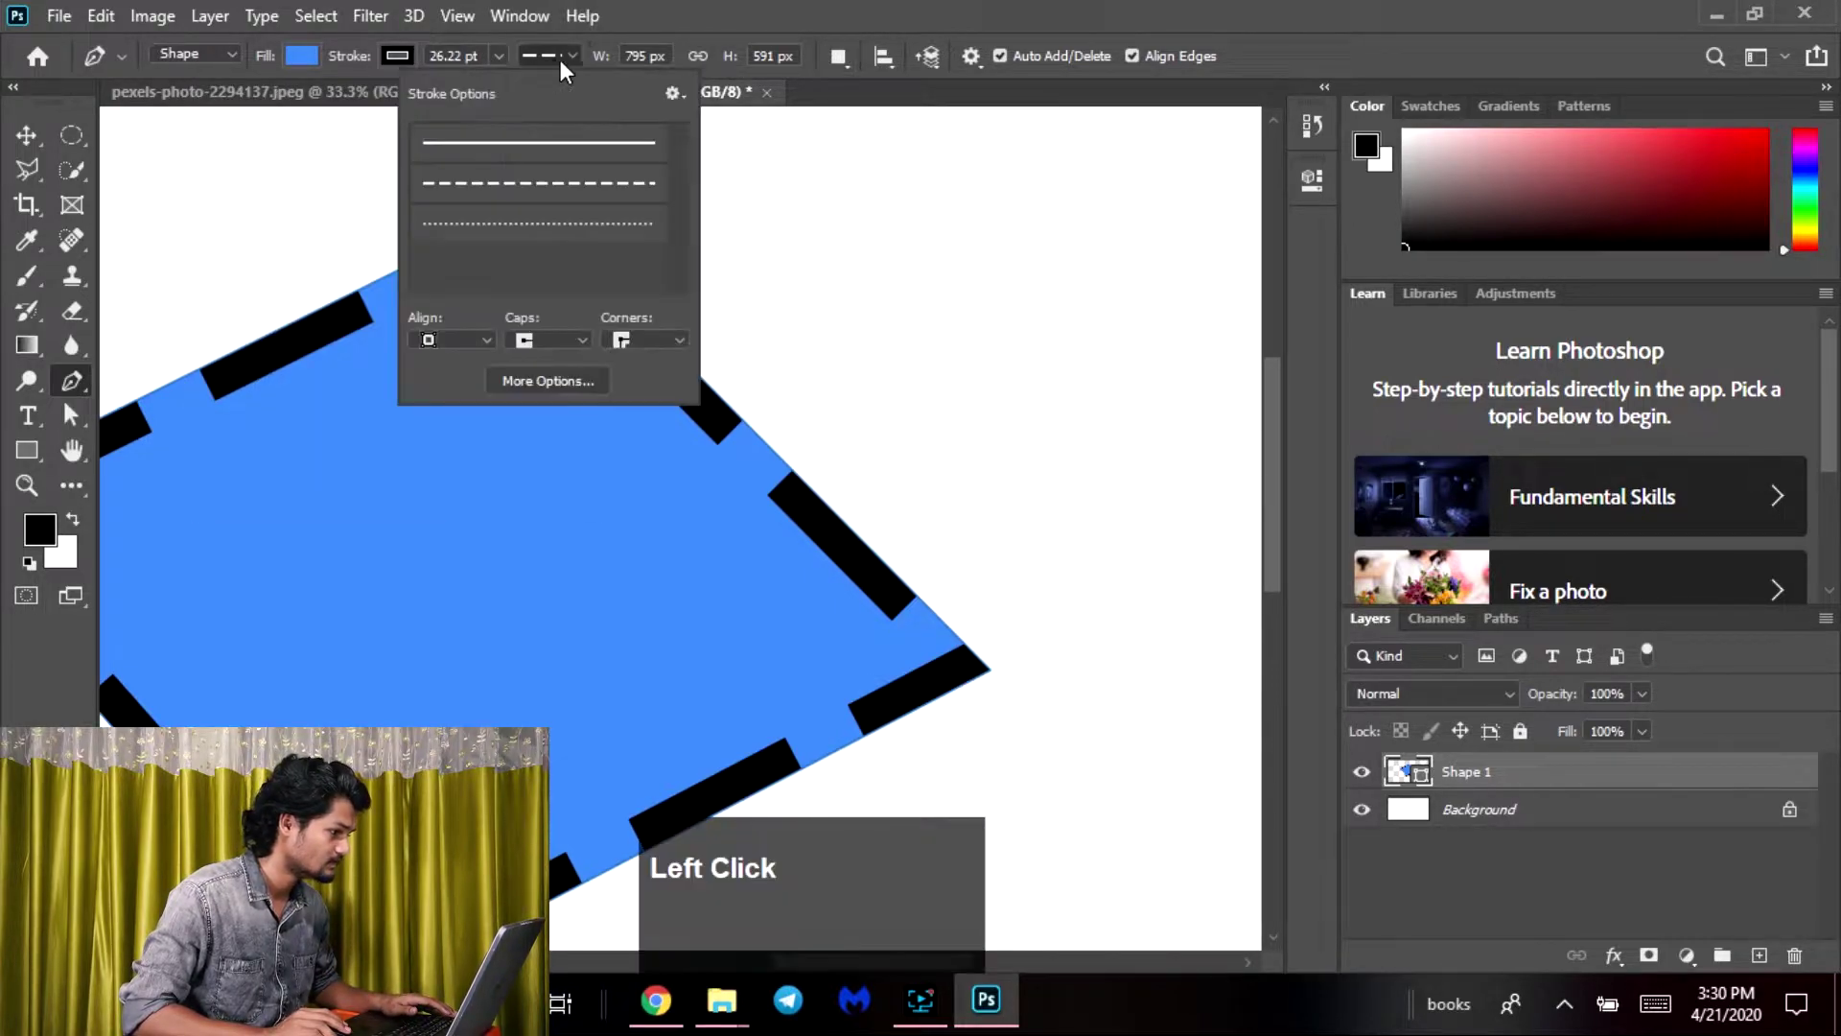
{"action": "left_click", "coordinate": [543, 380]}
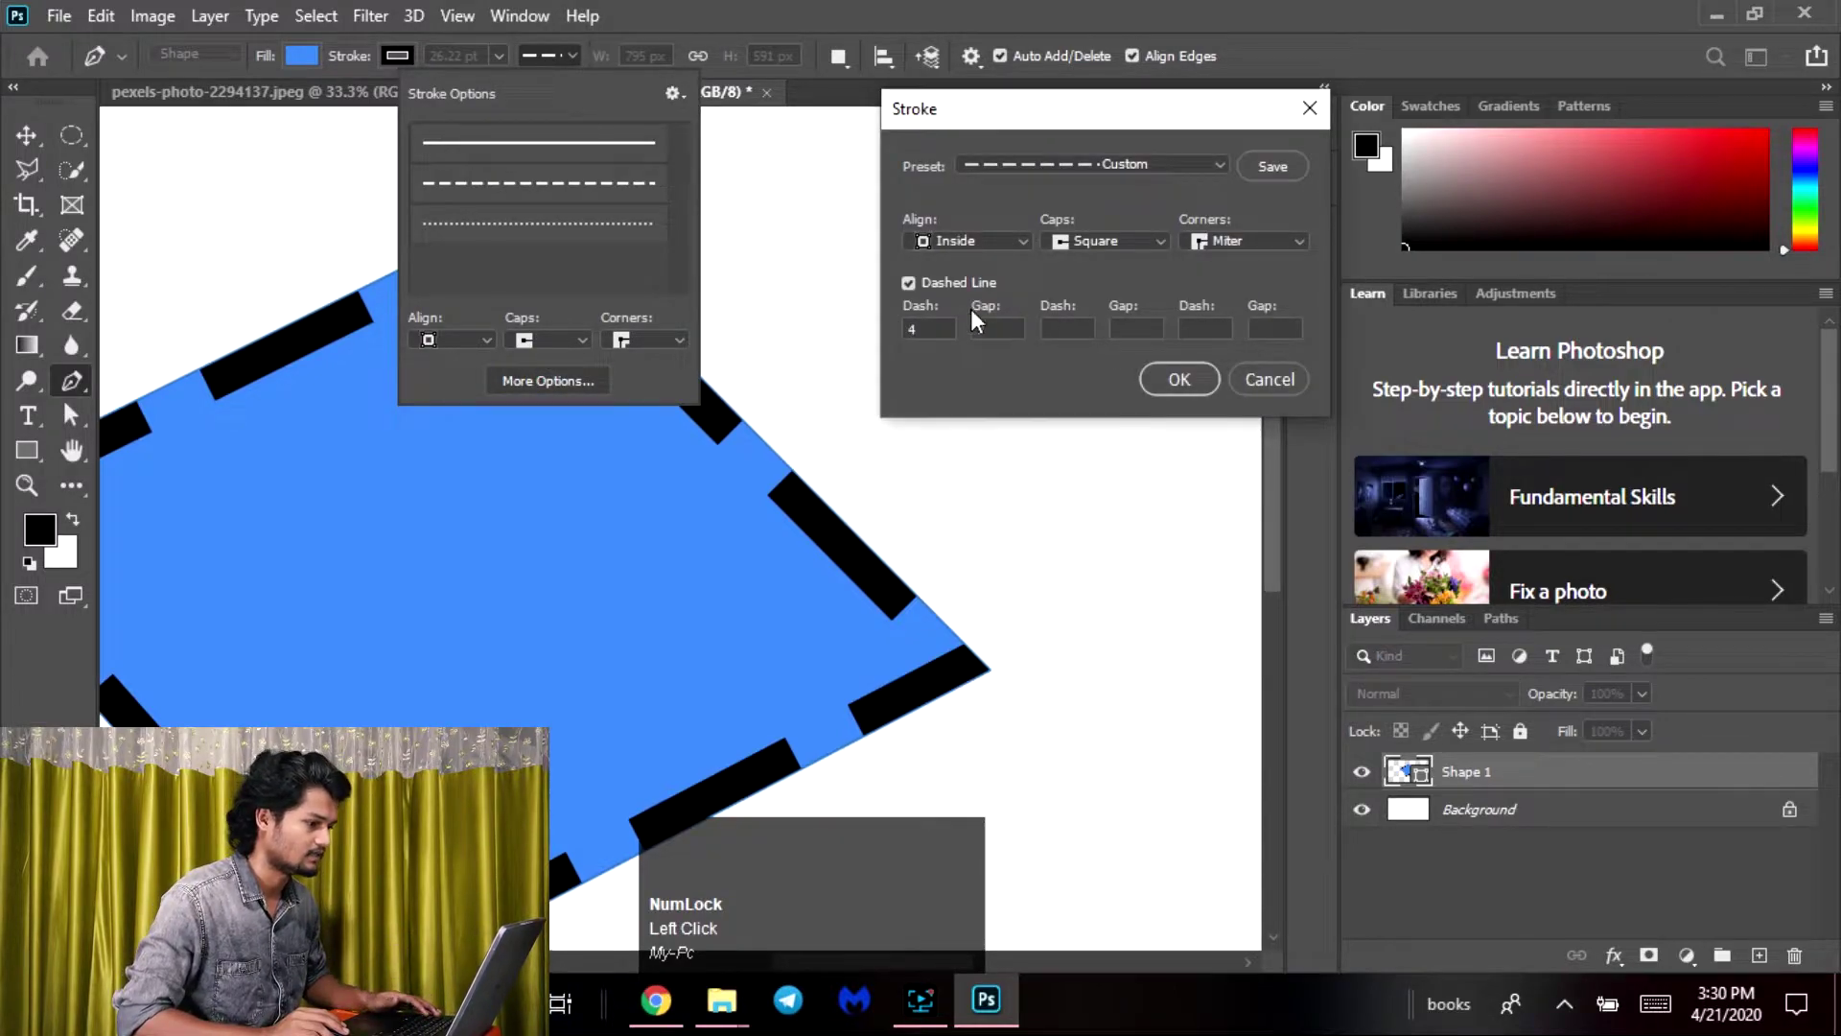
{"action": "left_click", "coordinate": [976, 324]}
{"action": "type", "text": "3"}
{"action": "left_click", "coordinate": [1010, 245]}
{"action": "left_click", "coordinate": [1010, 245]}
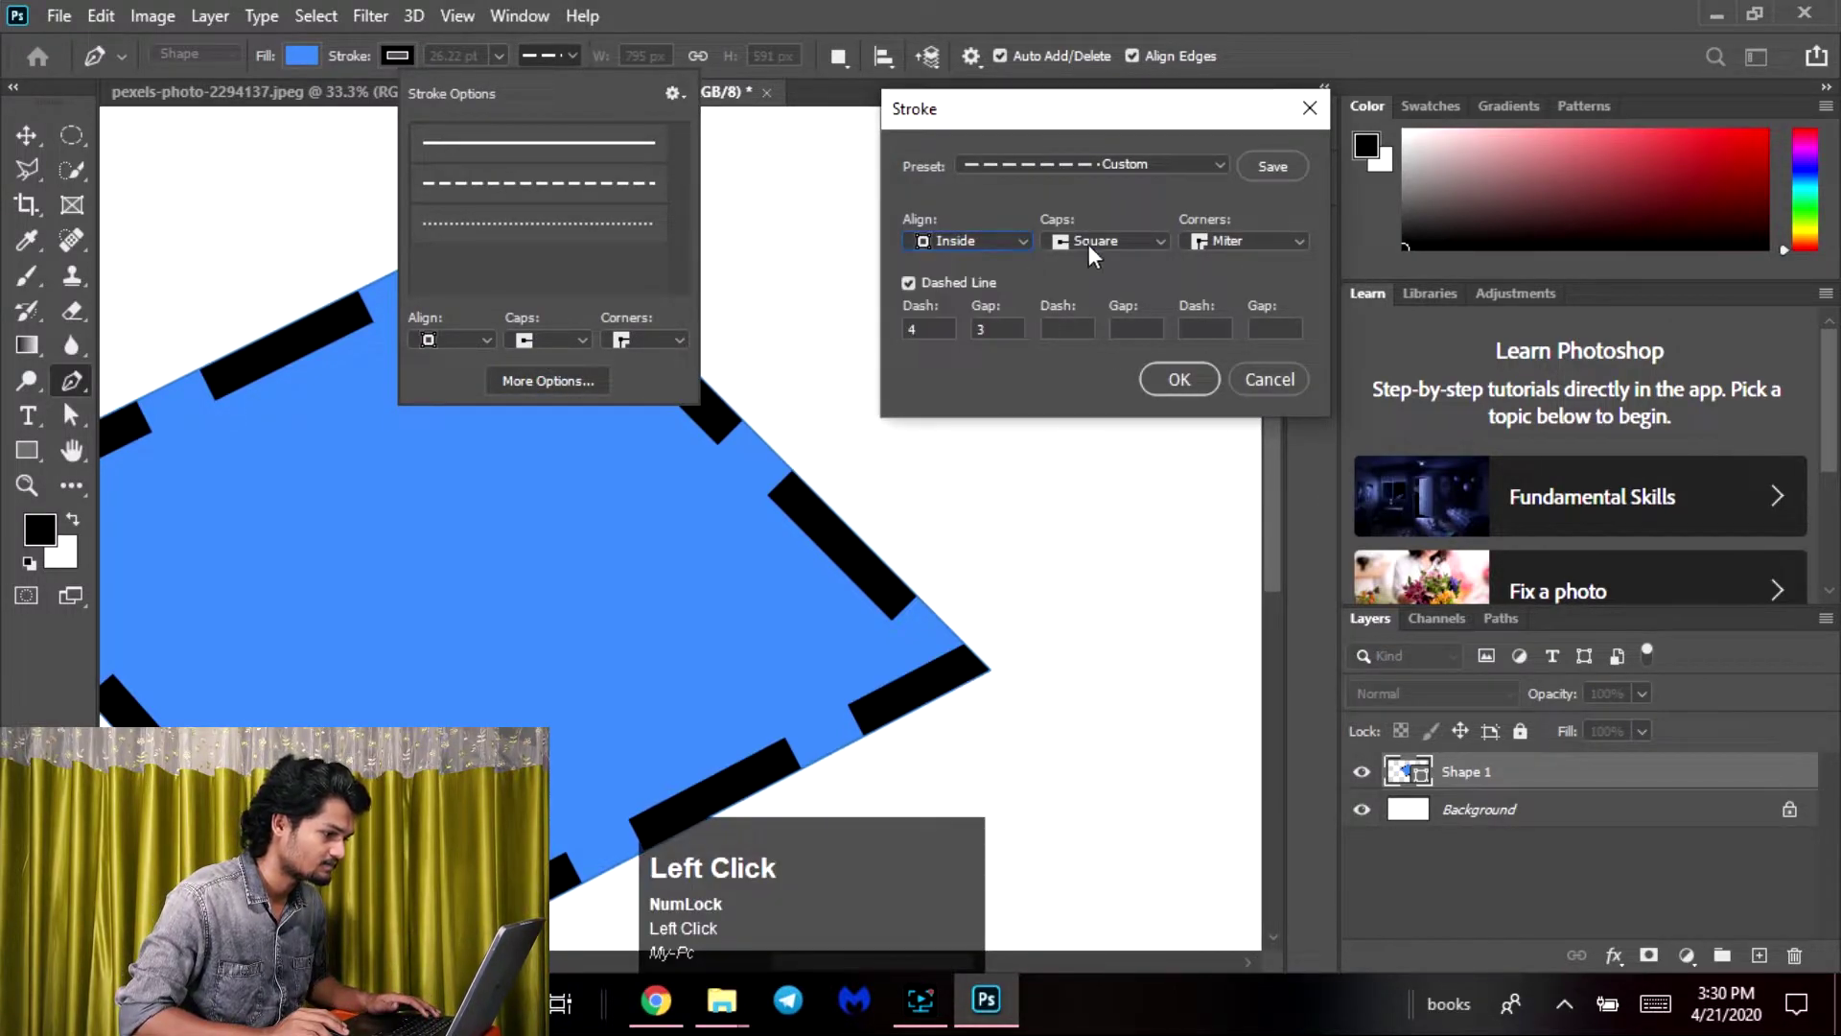
Try Round, Square and Butt caps on the dashed stroke to compare the ends of the dashes
{"action": "left_click", "coordinate": [1089, 245]}
{"action": "left_click", "coordinate": [1150, 282]}
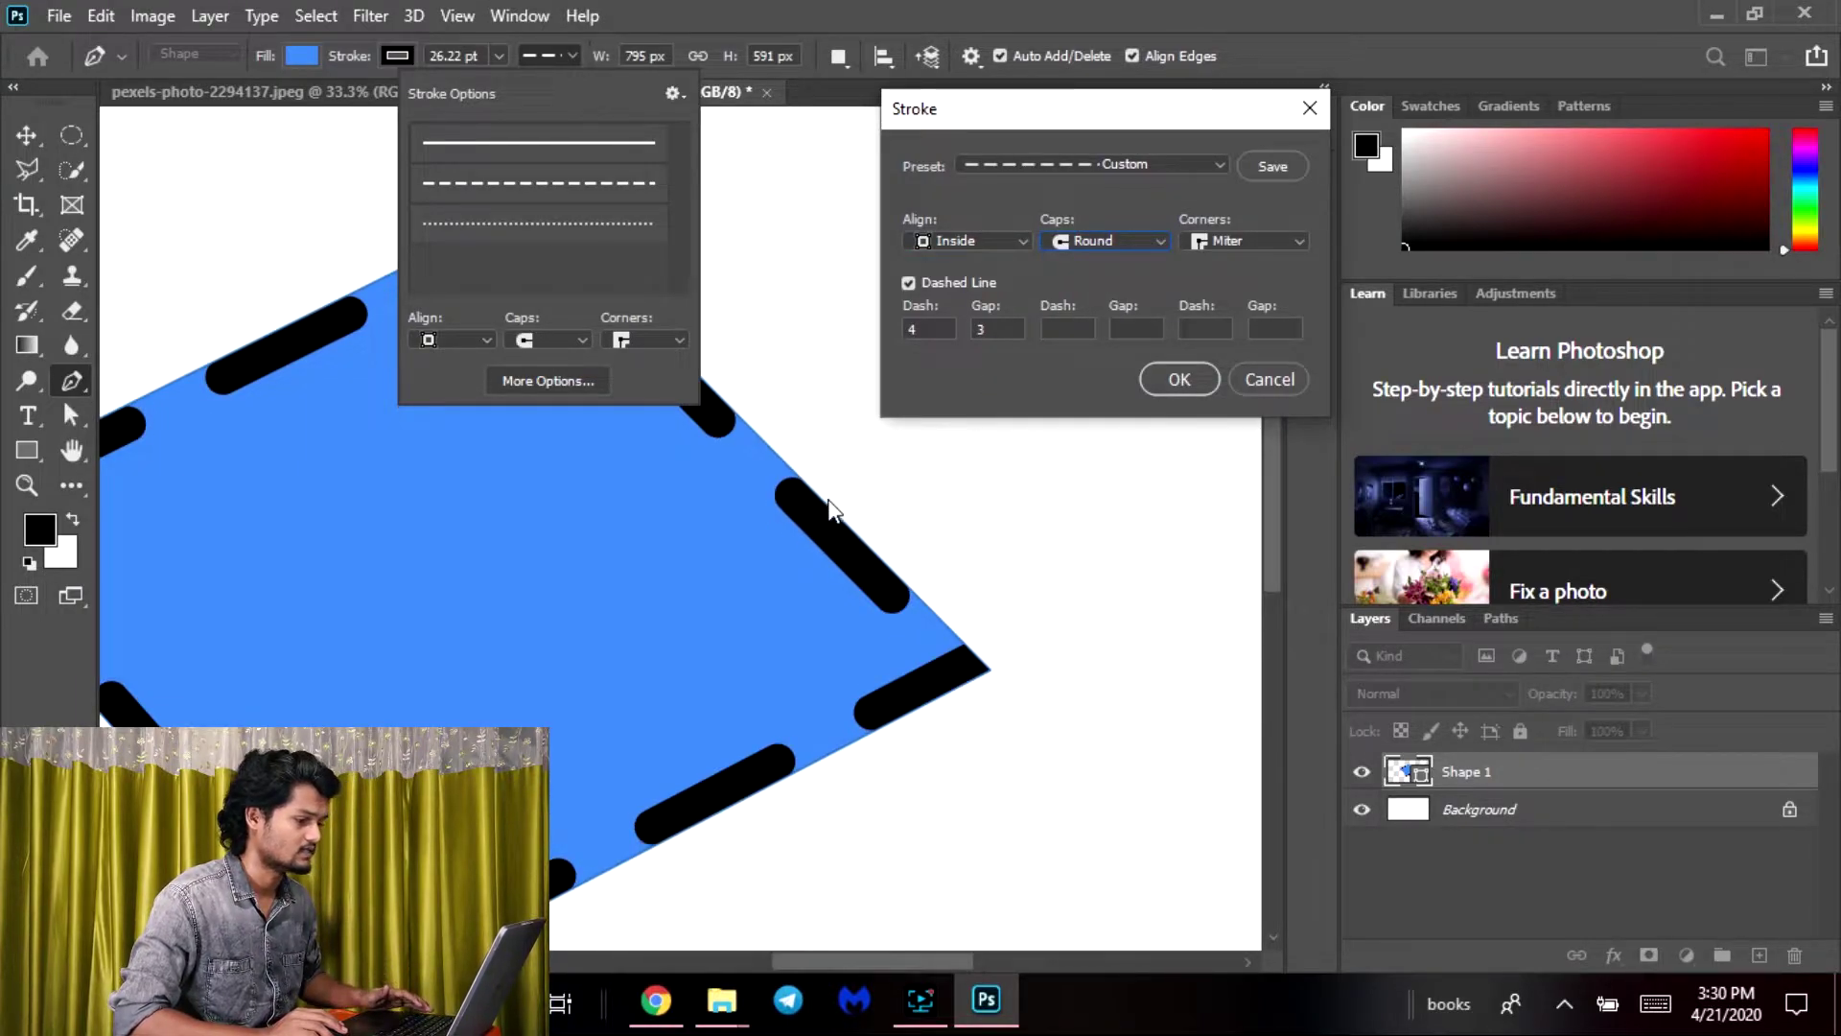
{"action": "left_click", "coordinate": [1139, 240]}
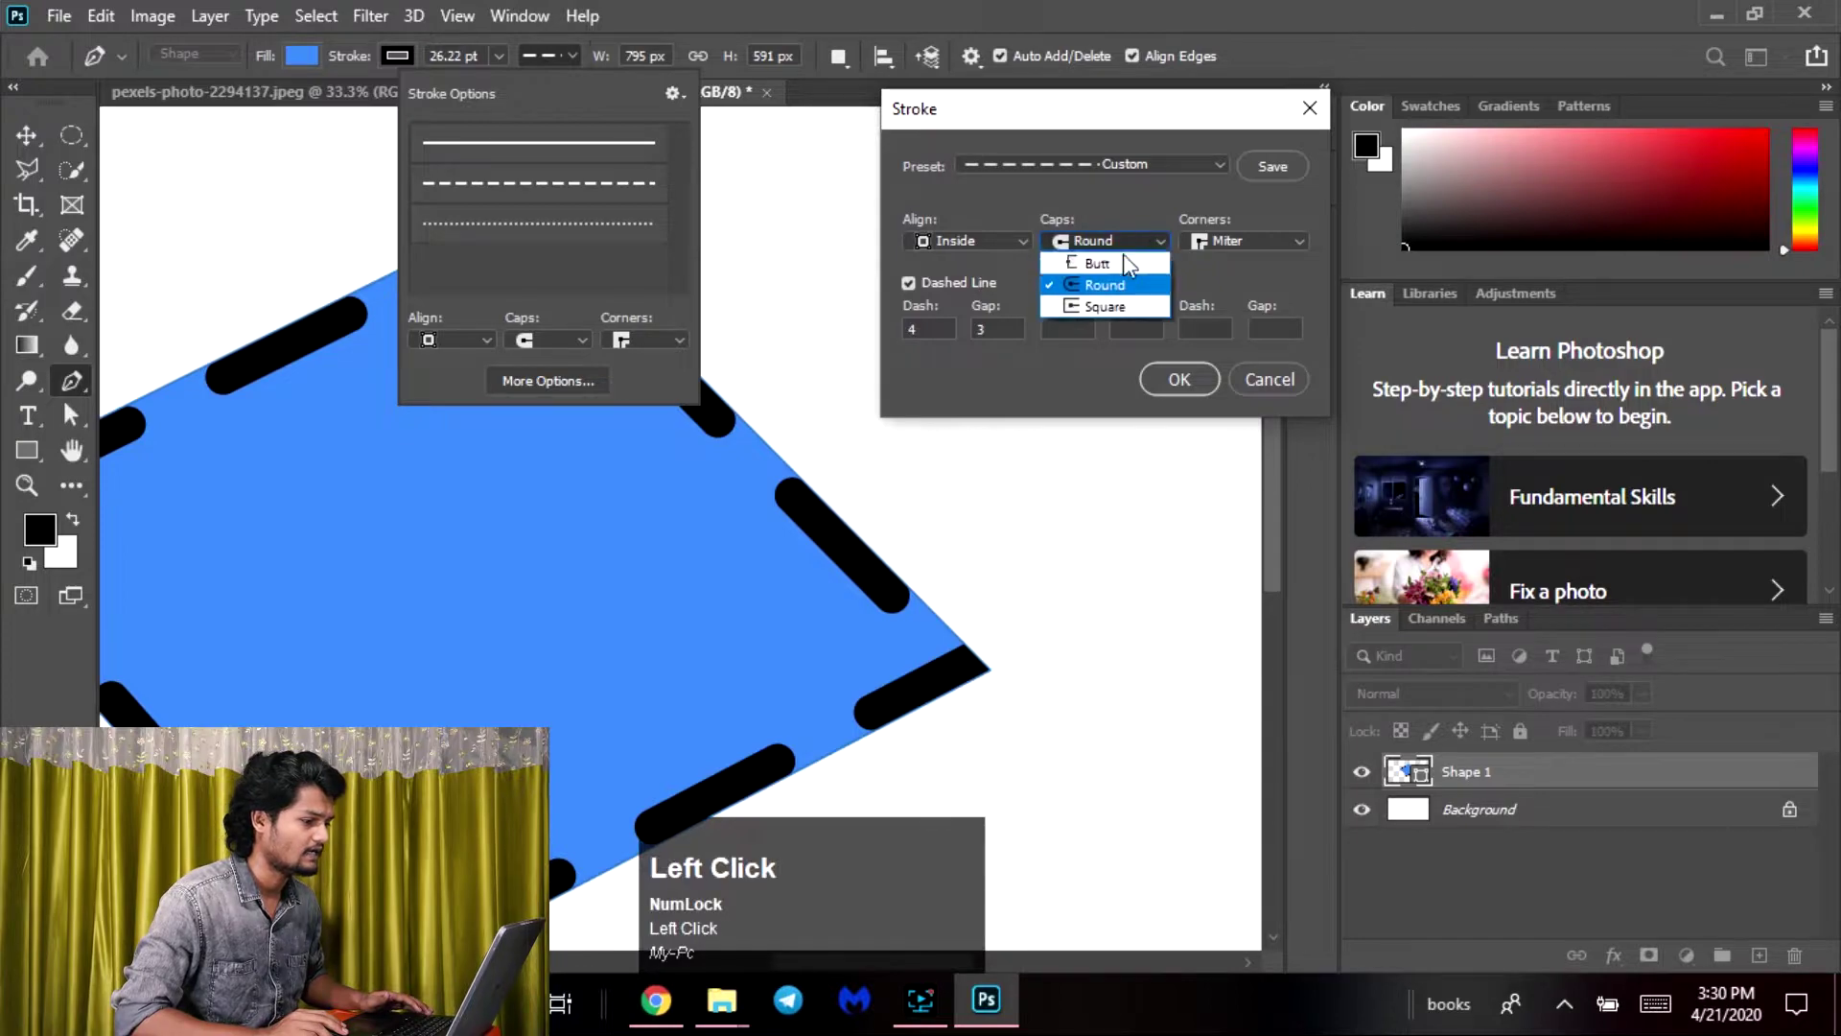
{"action": "left_click", "coordinate": [1113, 309]}
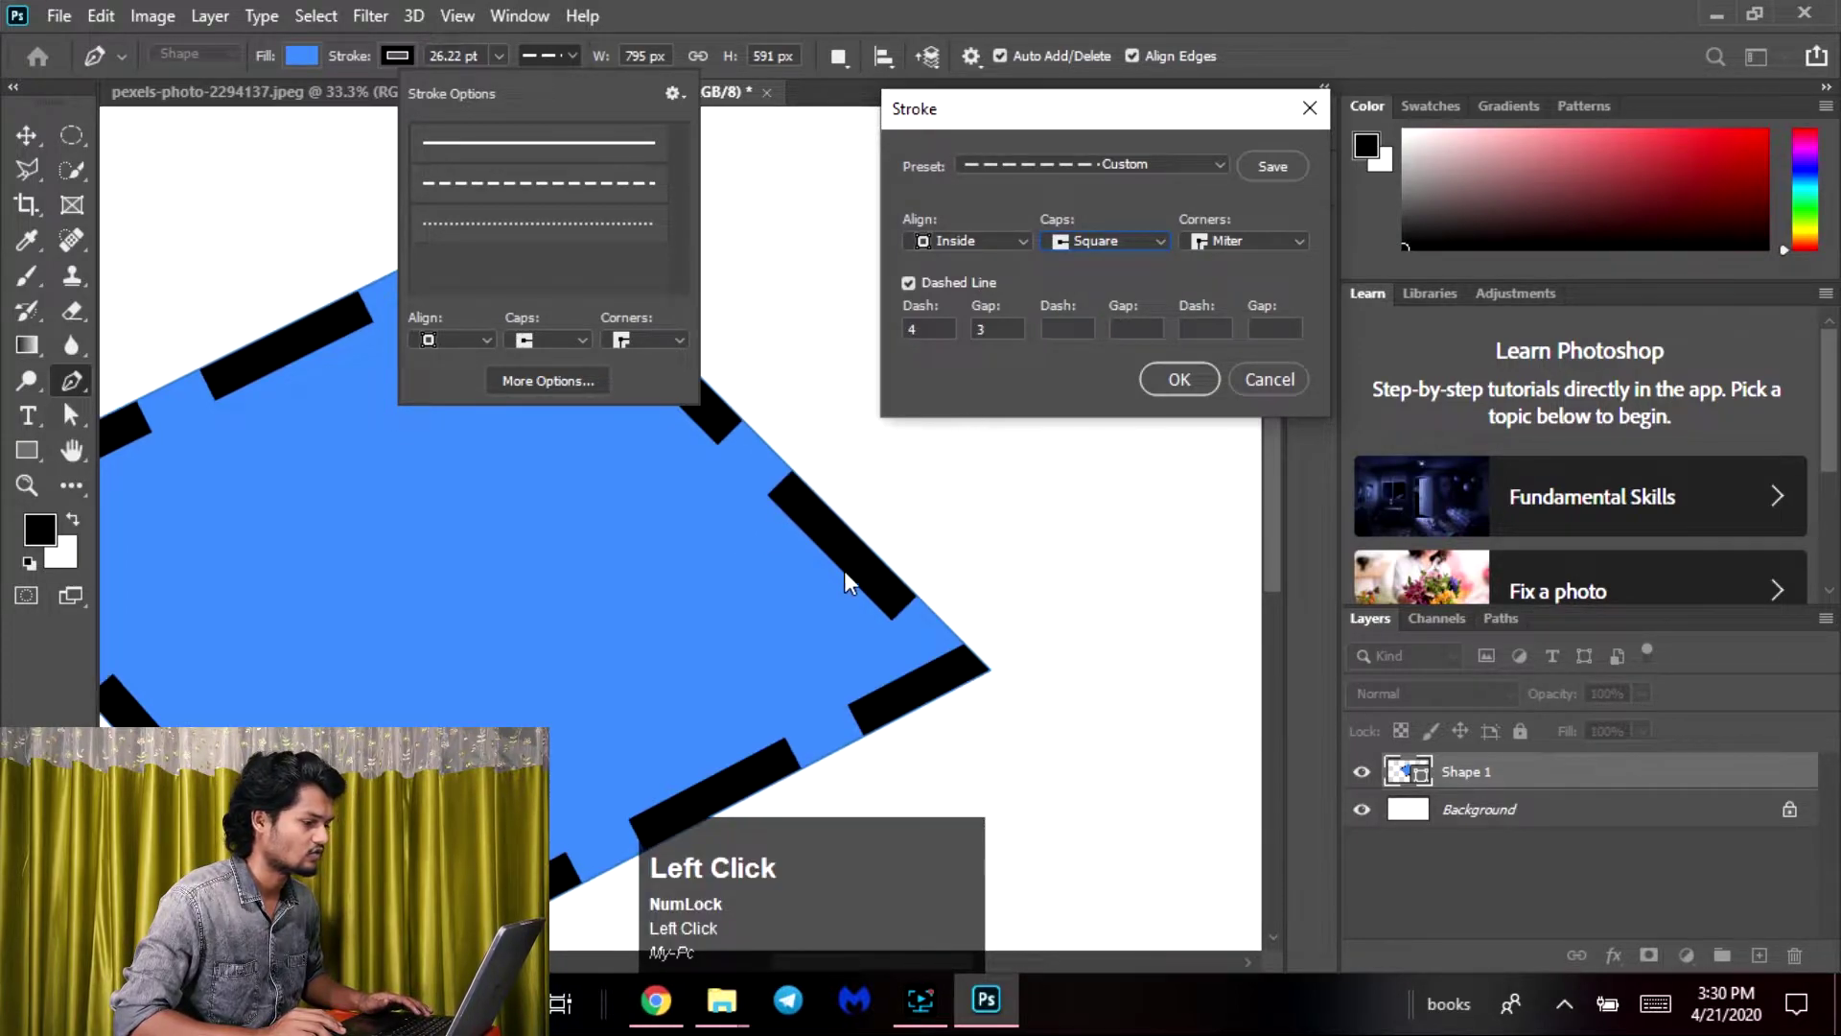
{"action": "left_click", "coordinate": [1123, 241]}
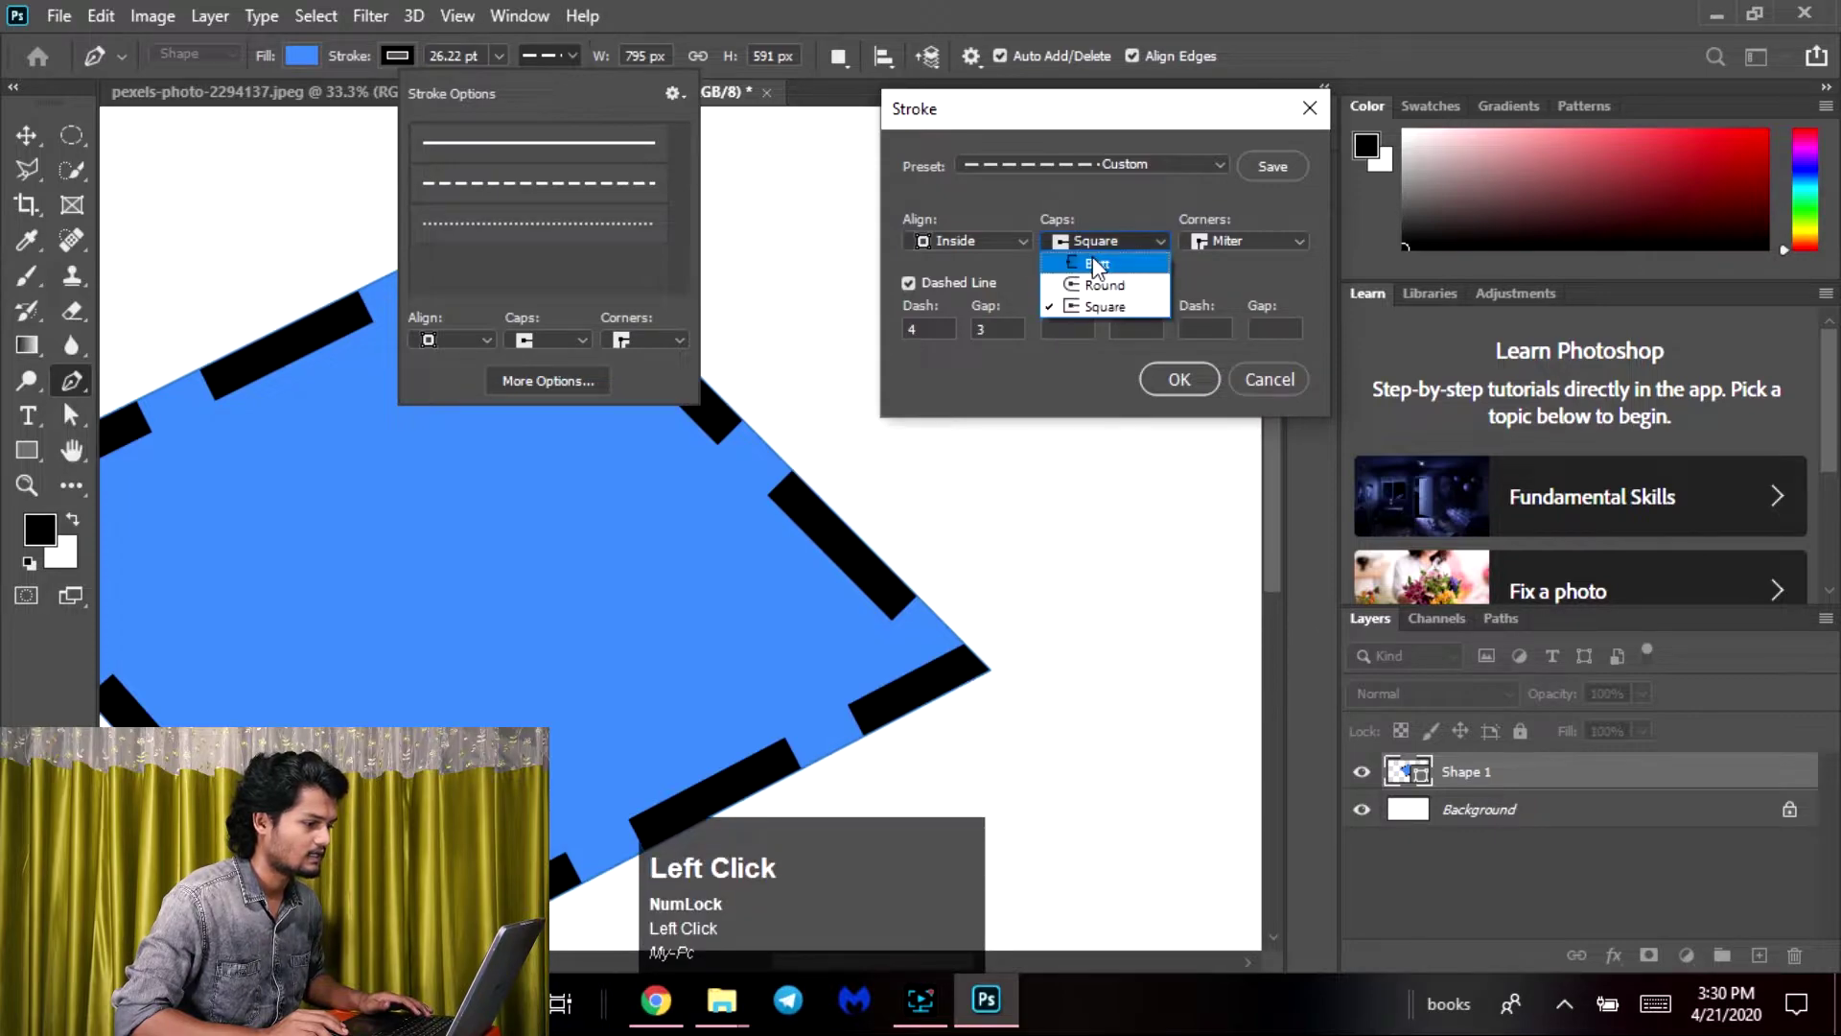
{"action": "left_click", "coordinate": [1095, 263]}
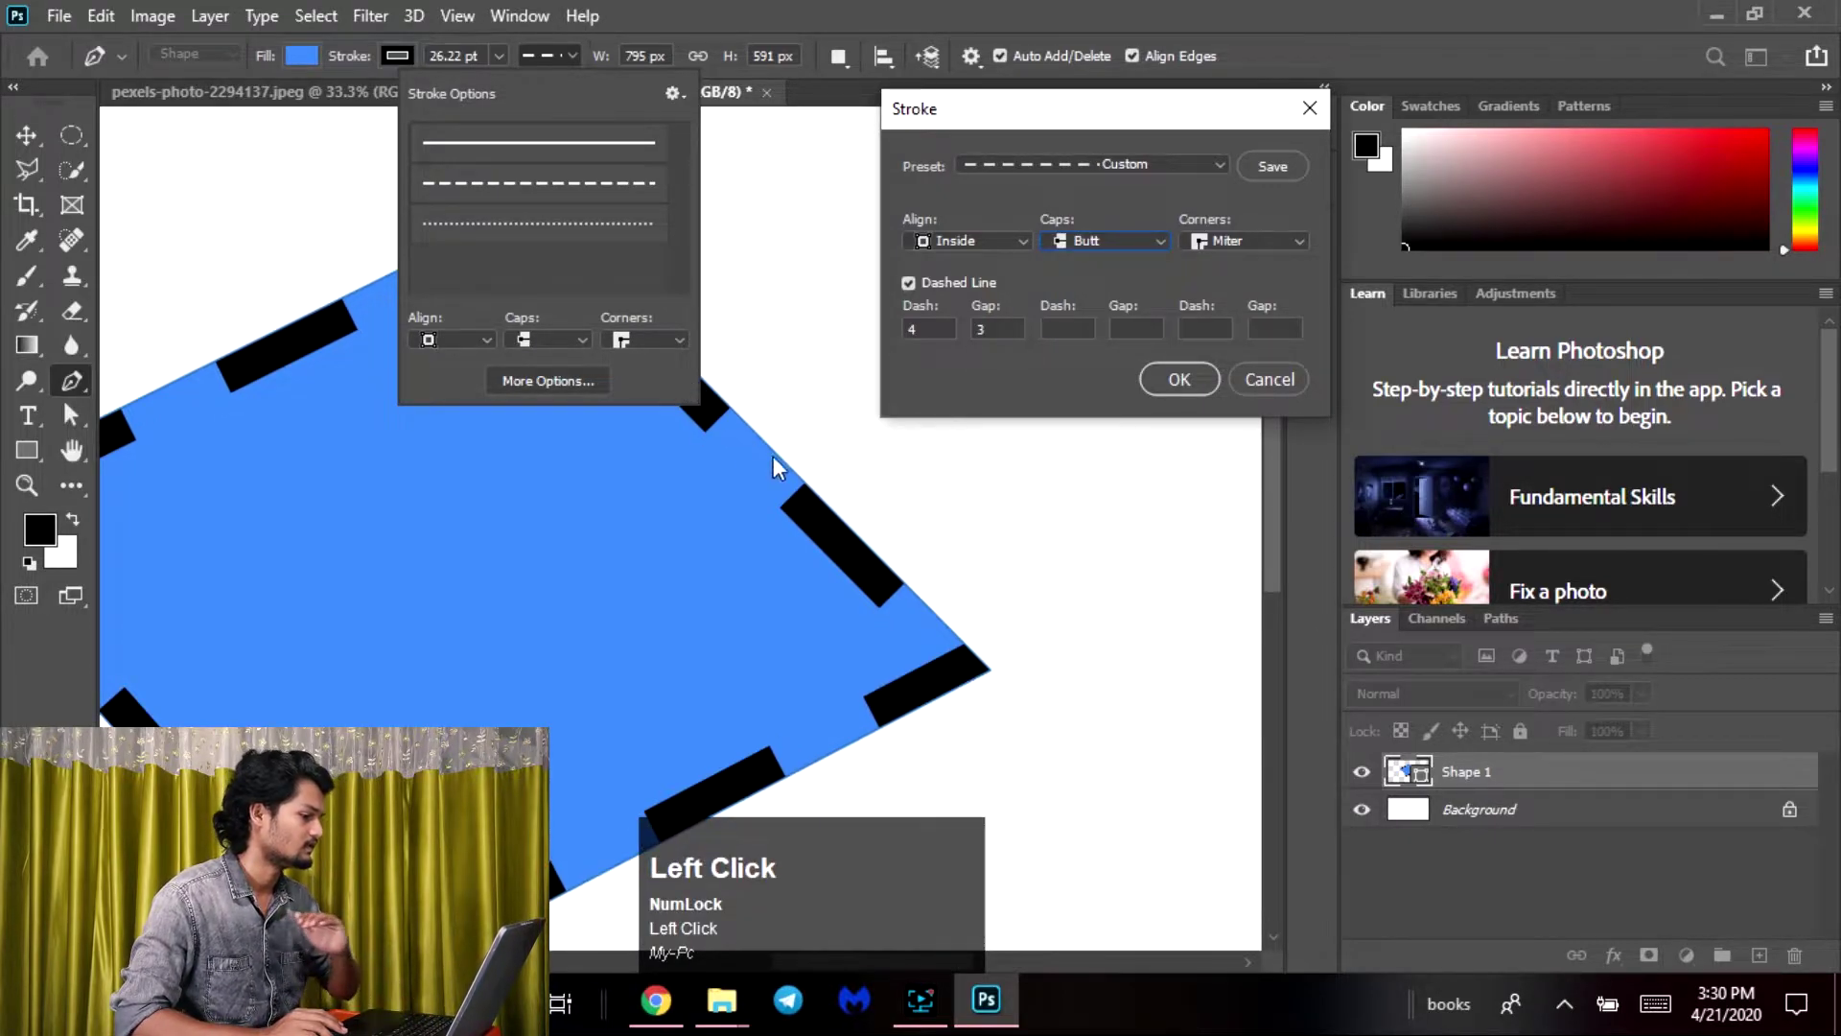
Try the solid line preset with Round and Square caps, and cancel the detailed stroke changes
{"action": "left_click", "coordinate": [1132, 165]}
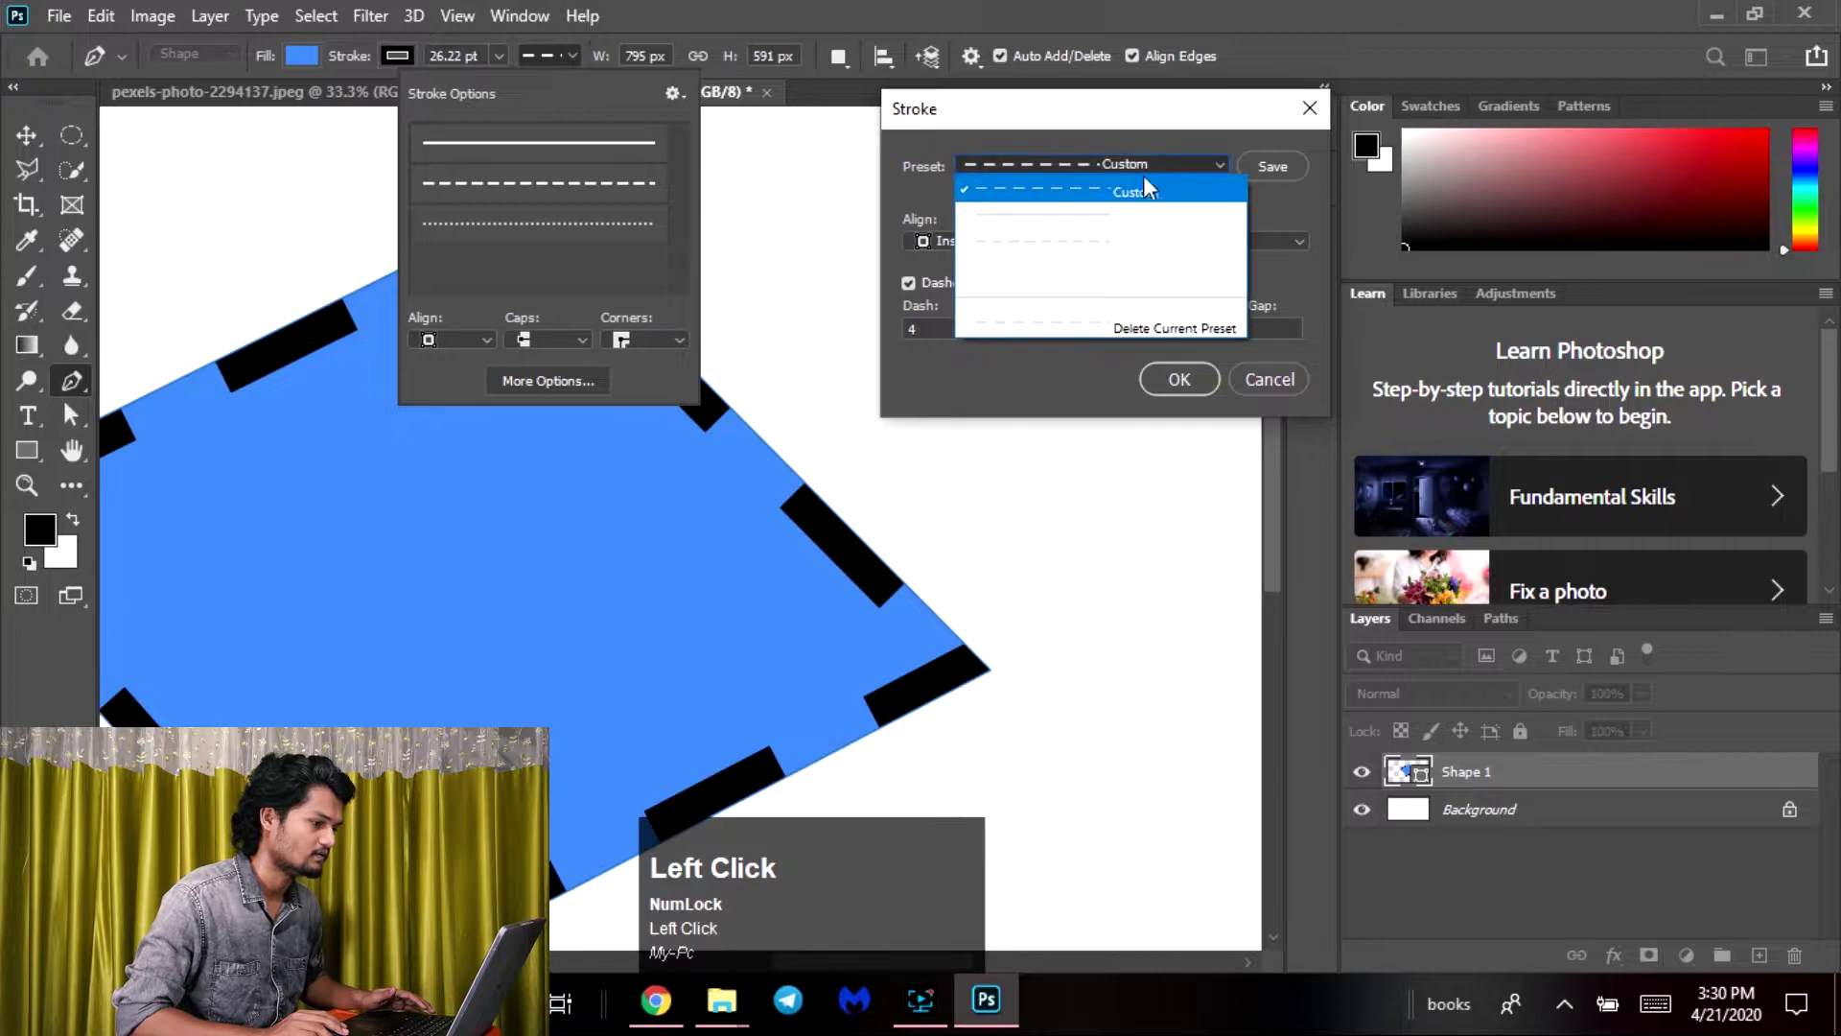
{"action": "left_click", "coordinate": [1058, 232]}
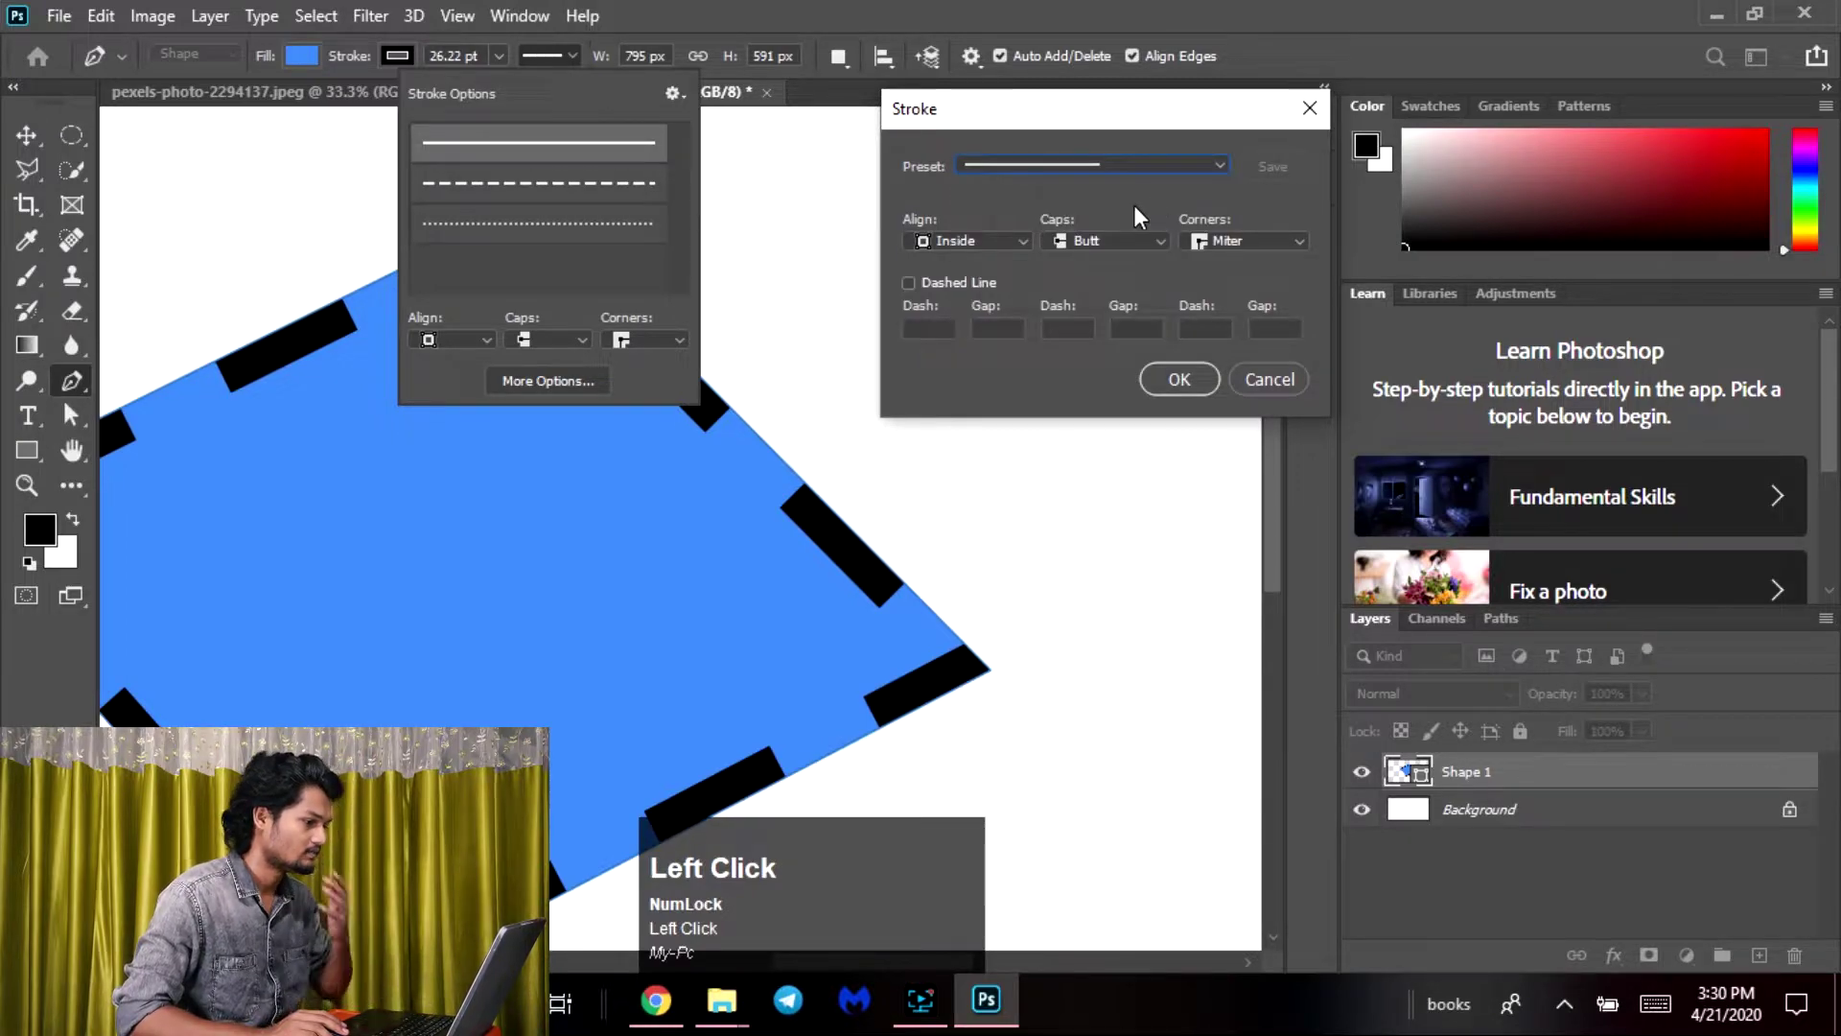
{"action": "left_click", "coordinate": [1155, 246]}
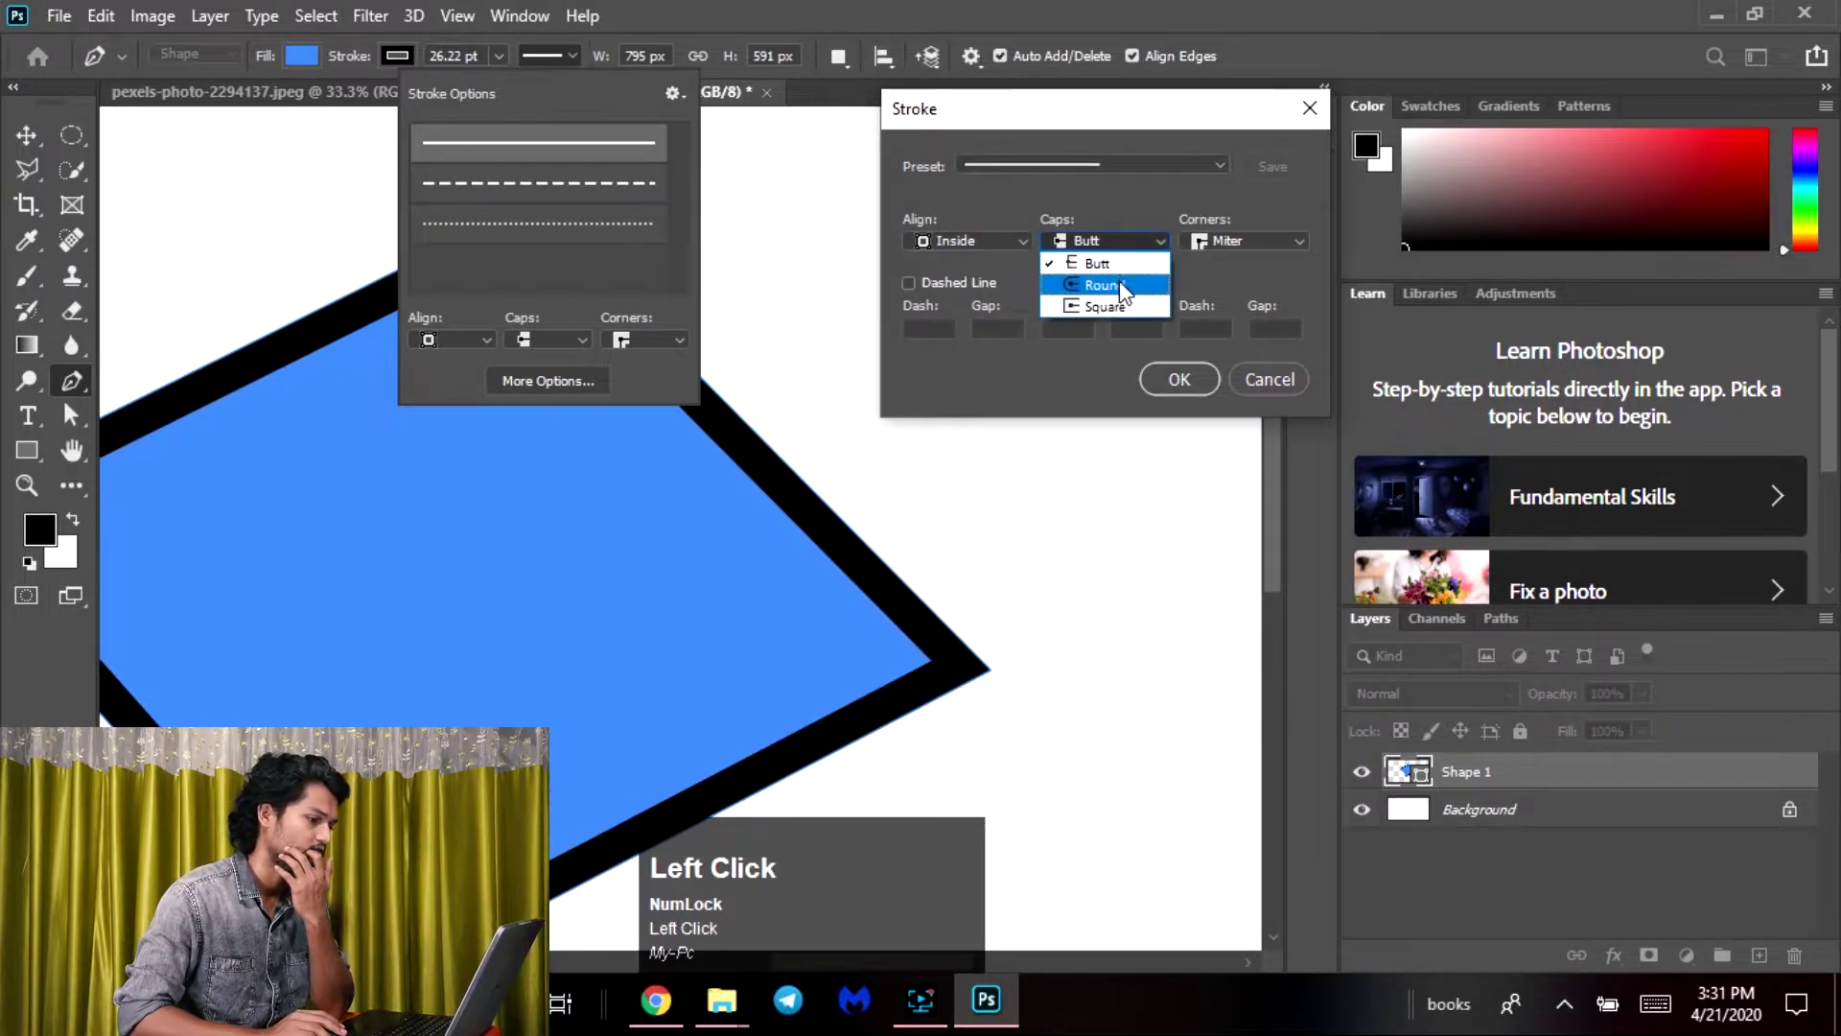
{"action": "left_click", "coordinate": [1143, 275]}
{"action": "left_click", "coordinate": [1136, 240]}
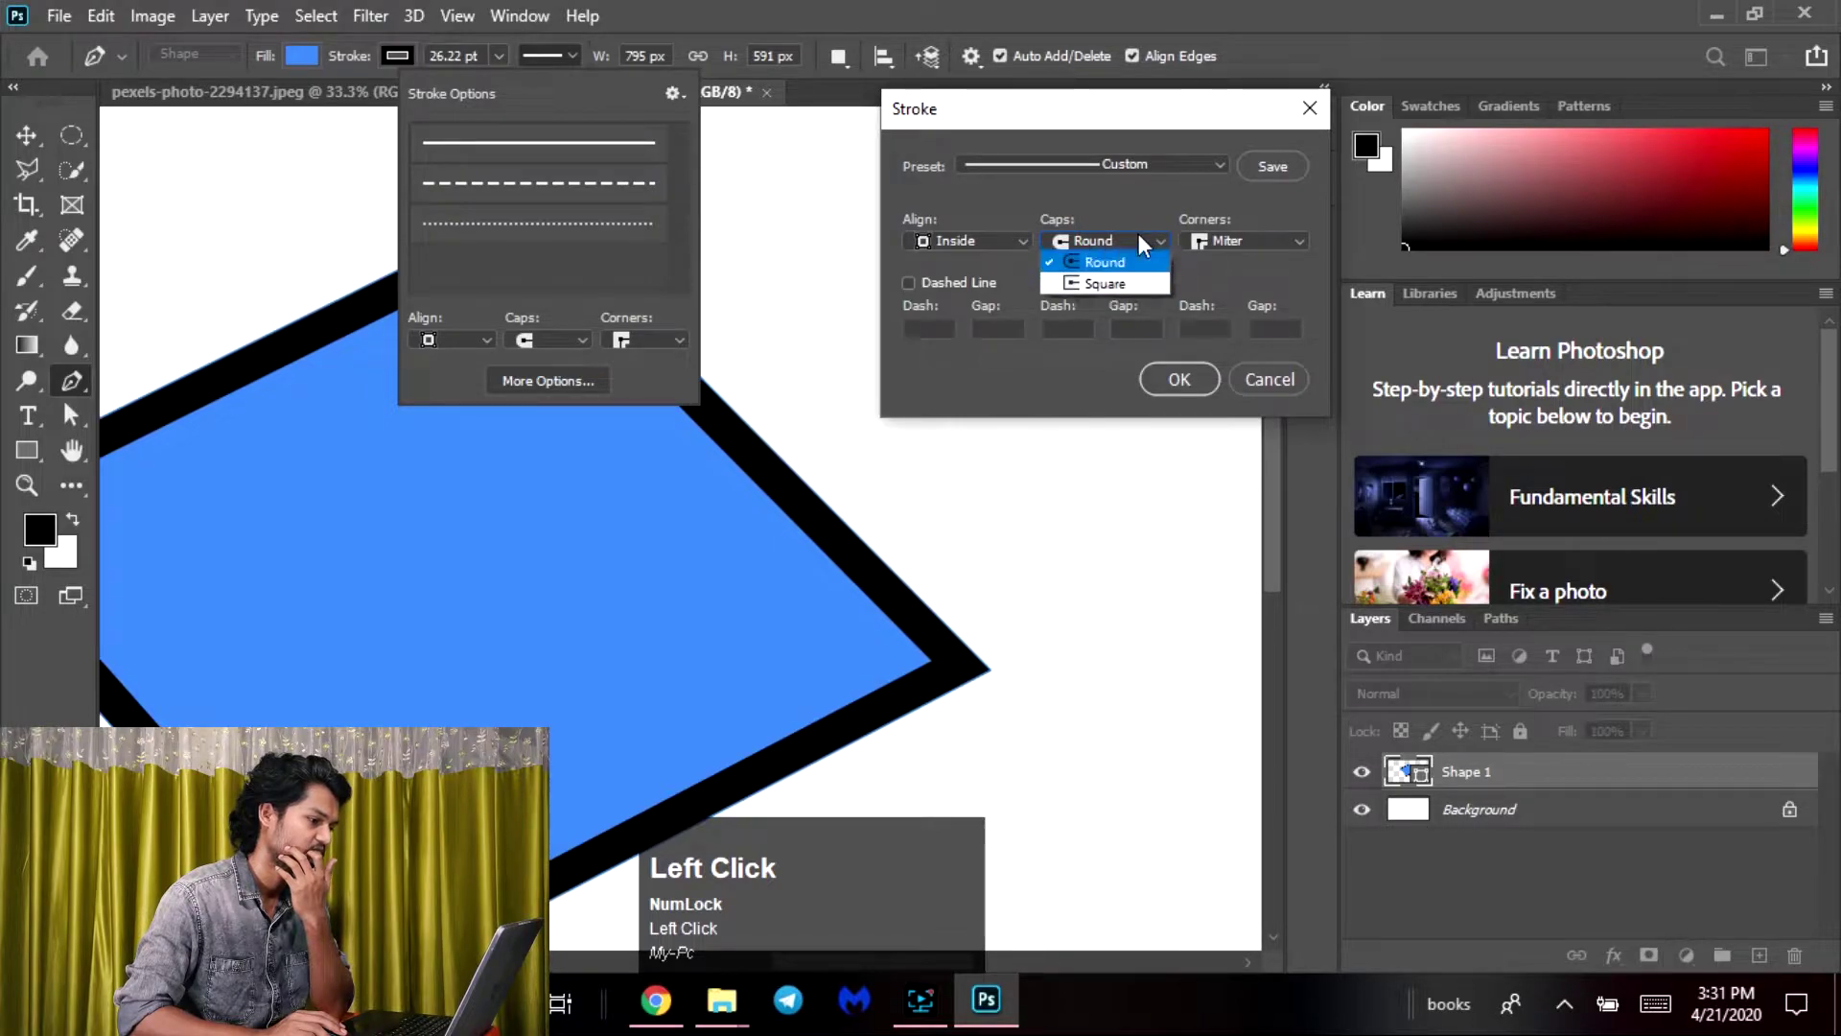
{"action": "left_click", "coordinate": [1115, 299]}
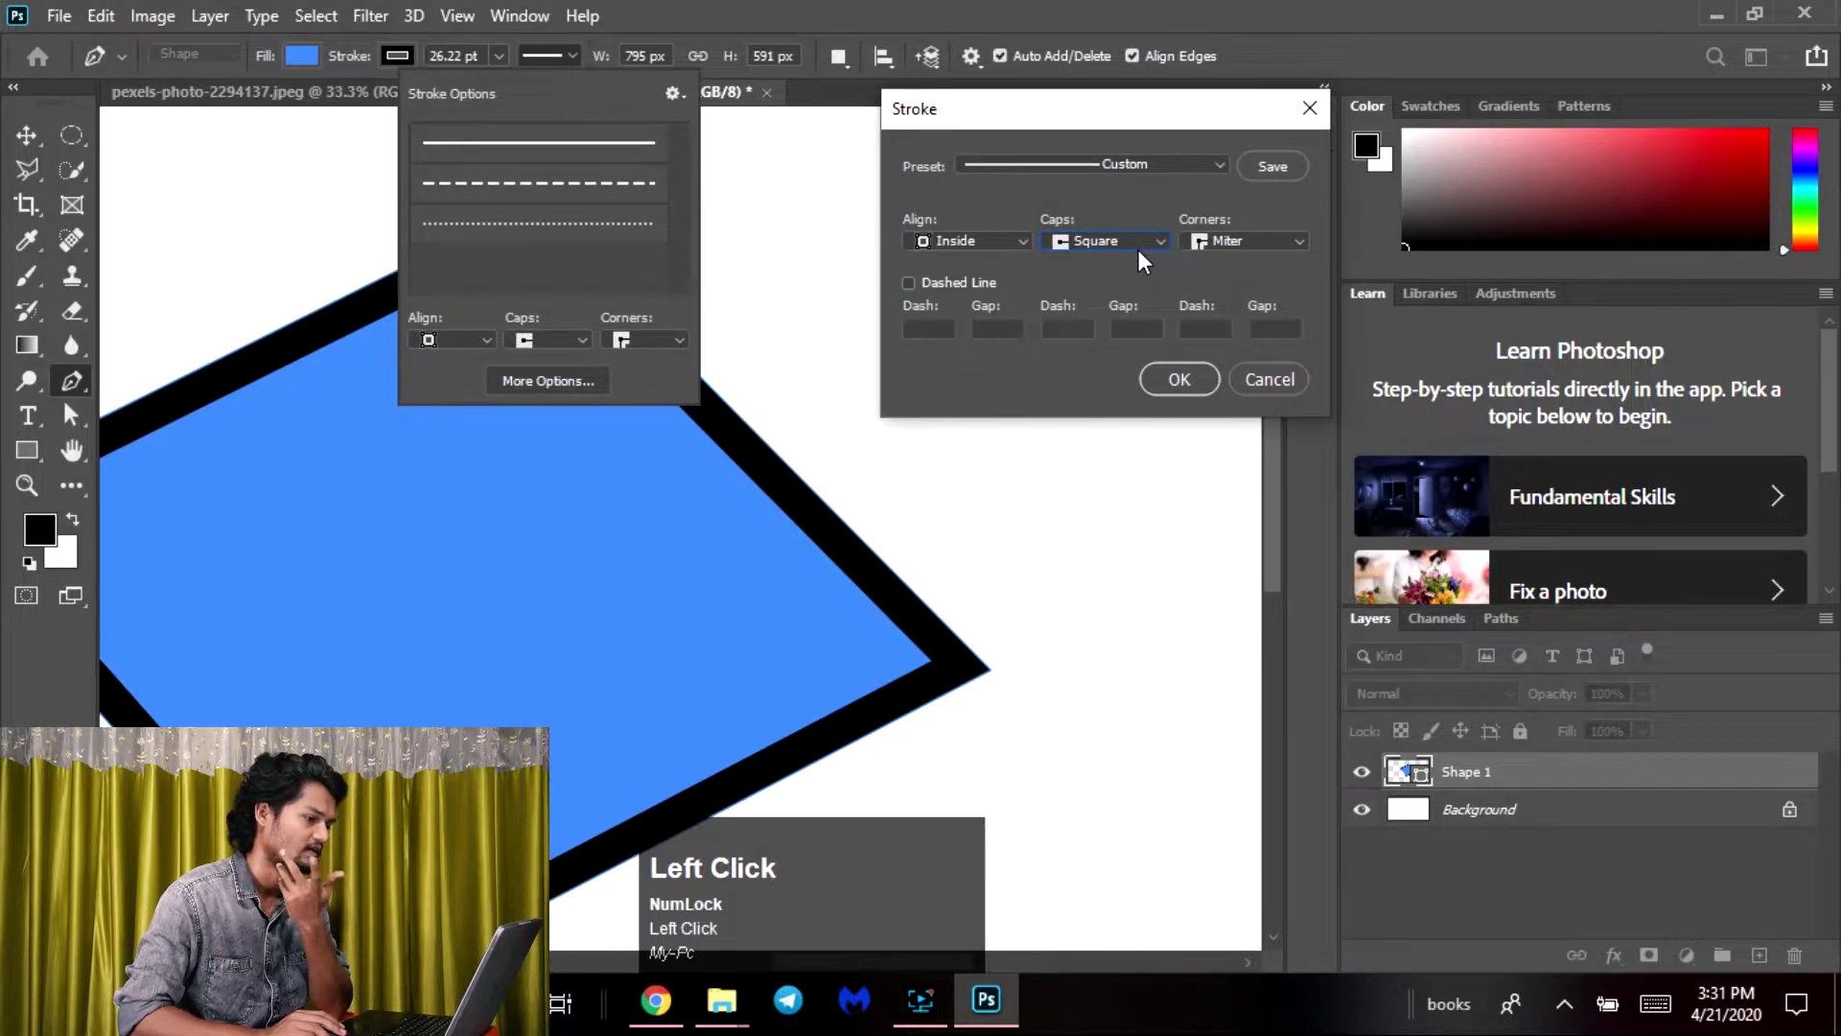
{"action": "left_click", "coordinate": [1273, 375]}
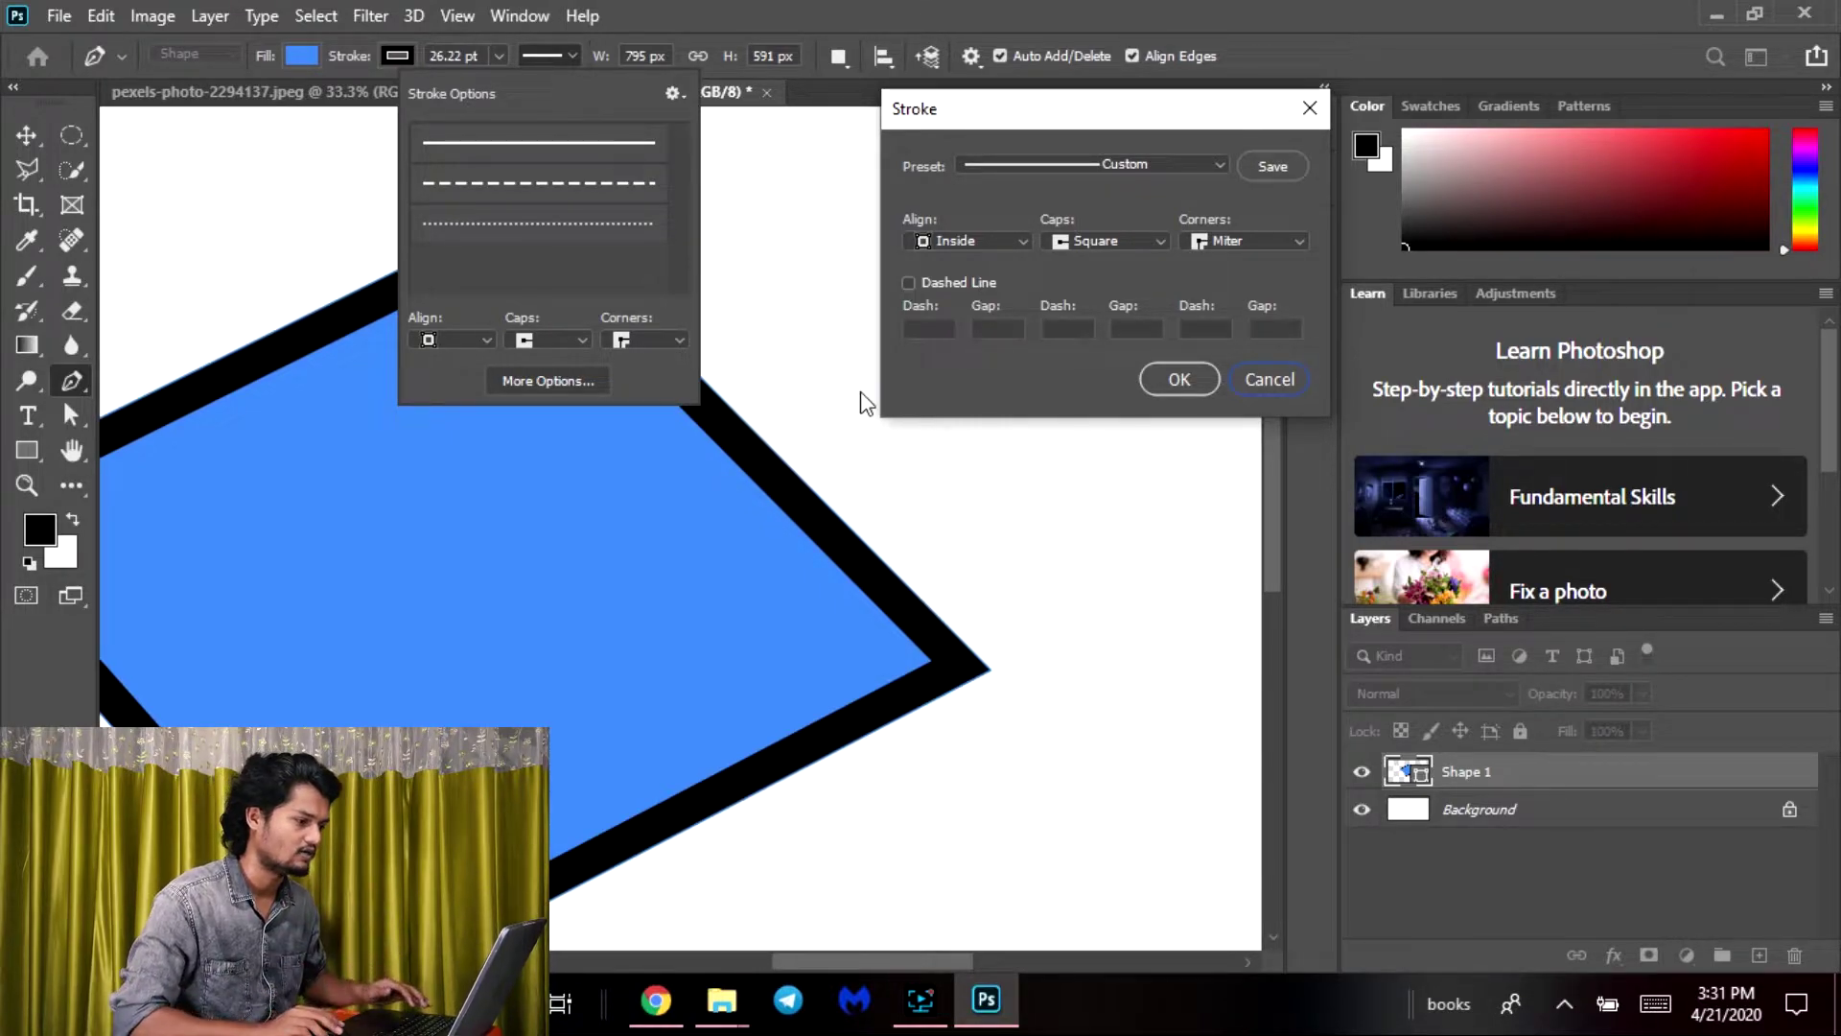
{"action": "left_click", "coordinate": [1273, 378]}
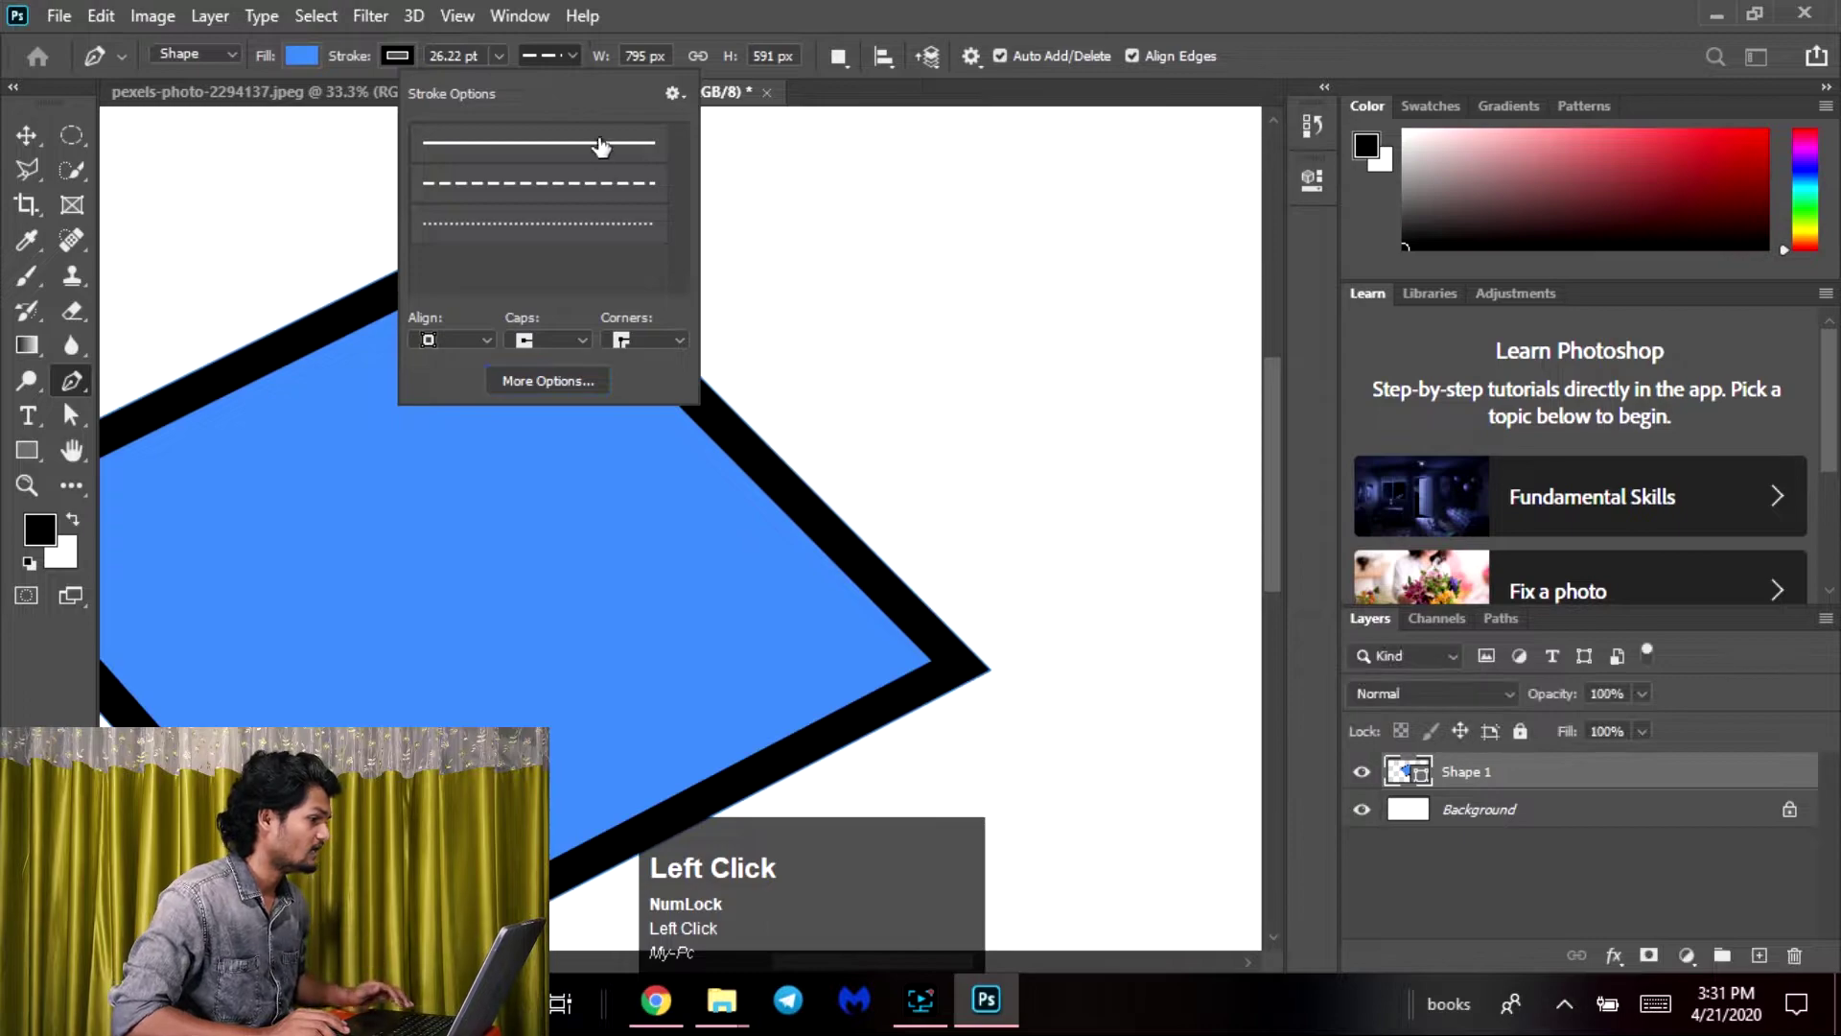
Apply the solid line style to the shape's stroke and close the stroke options
{"action": "left_click", "coordinate": [585, 182]}
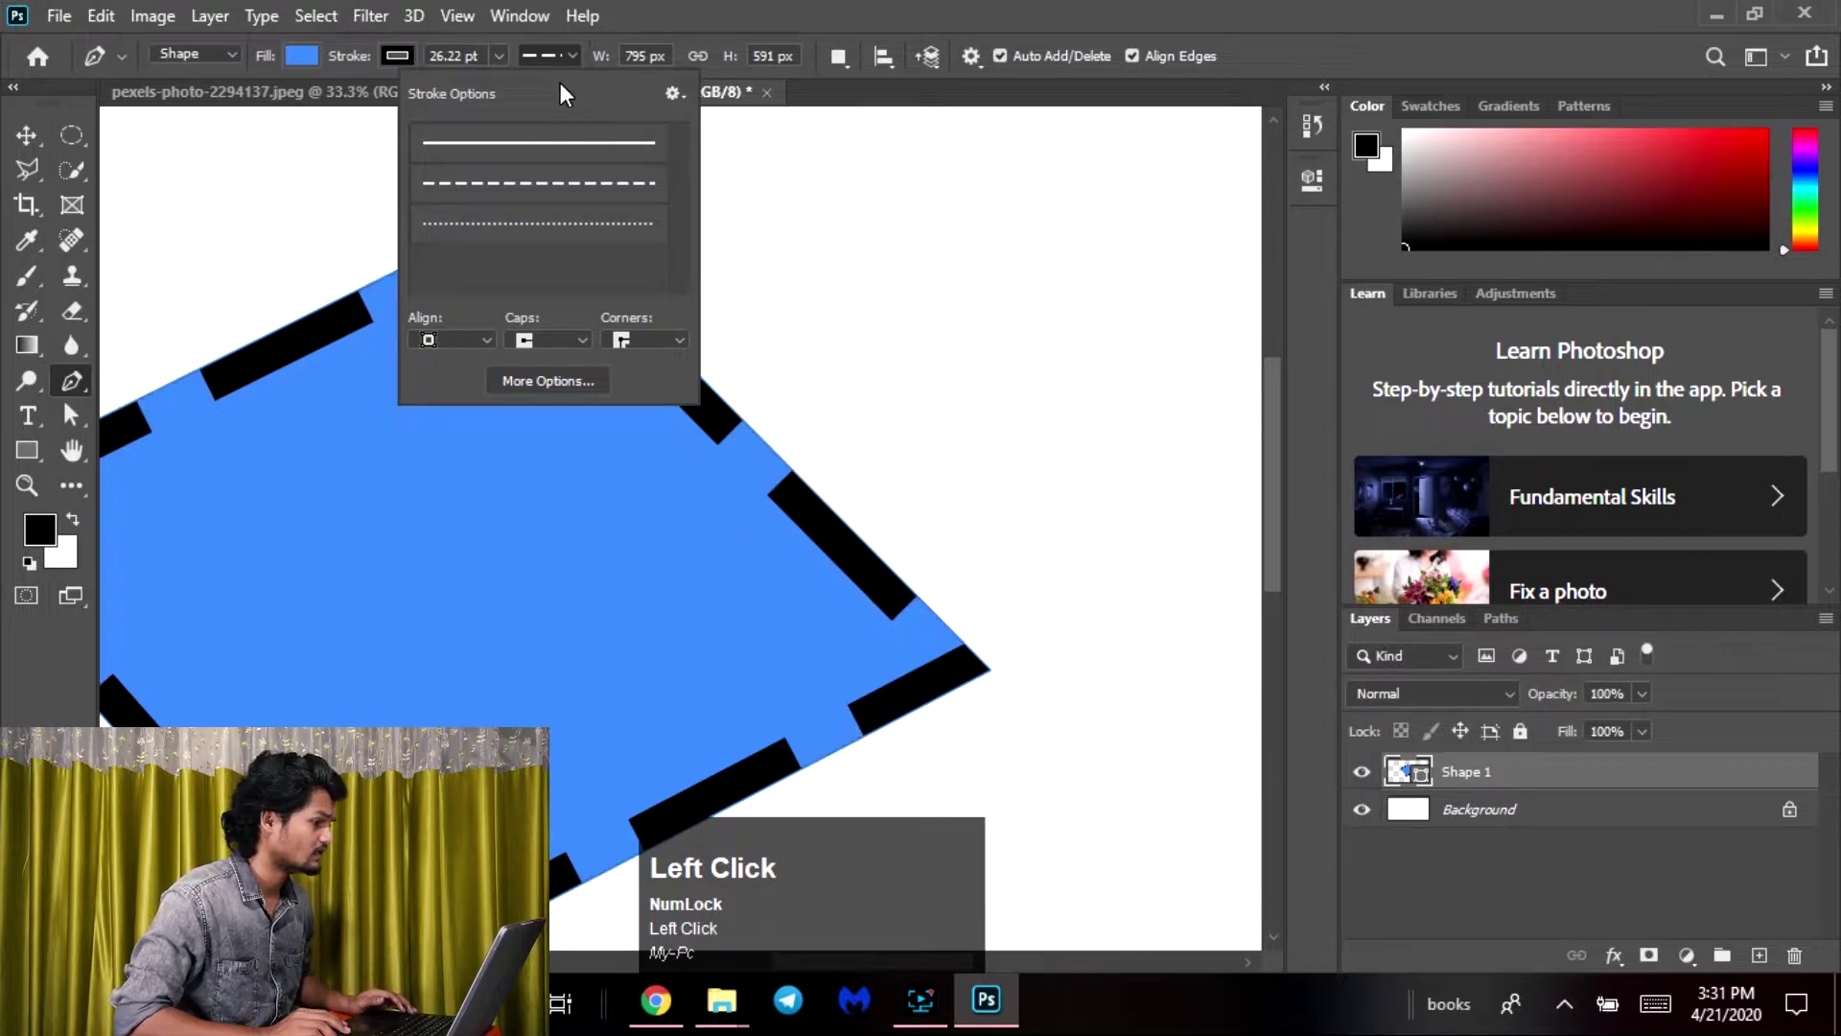
{"action": "left_click", "coordinate": [570, 150]}
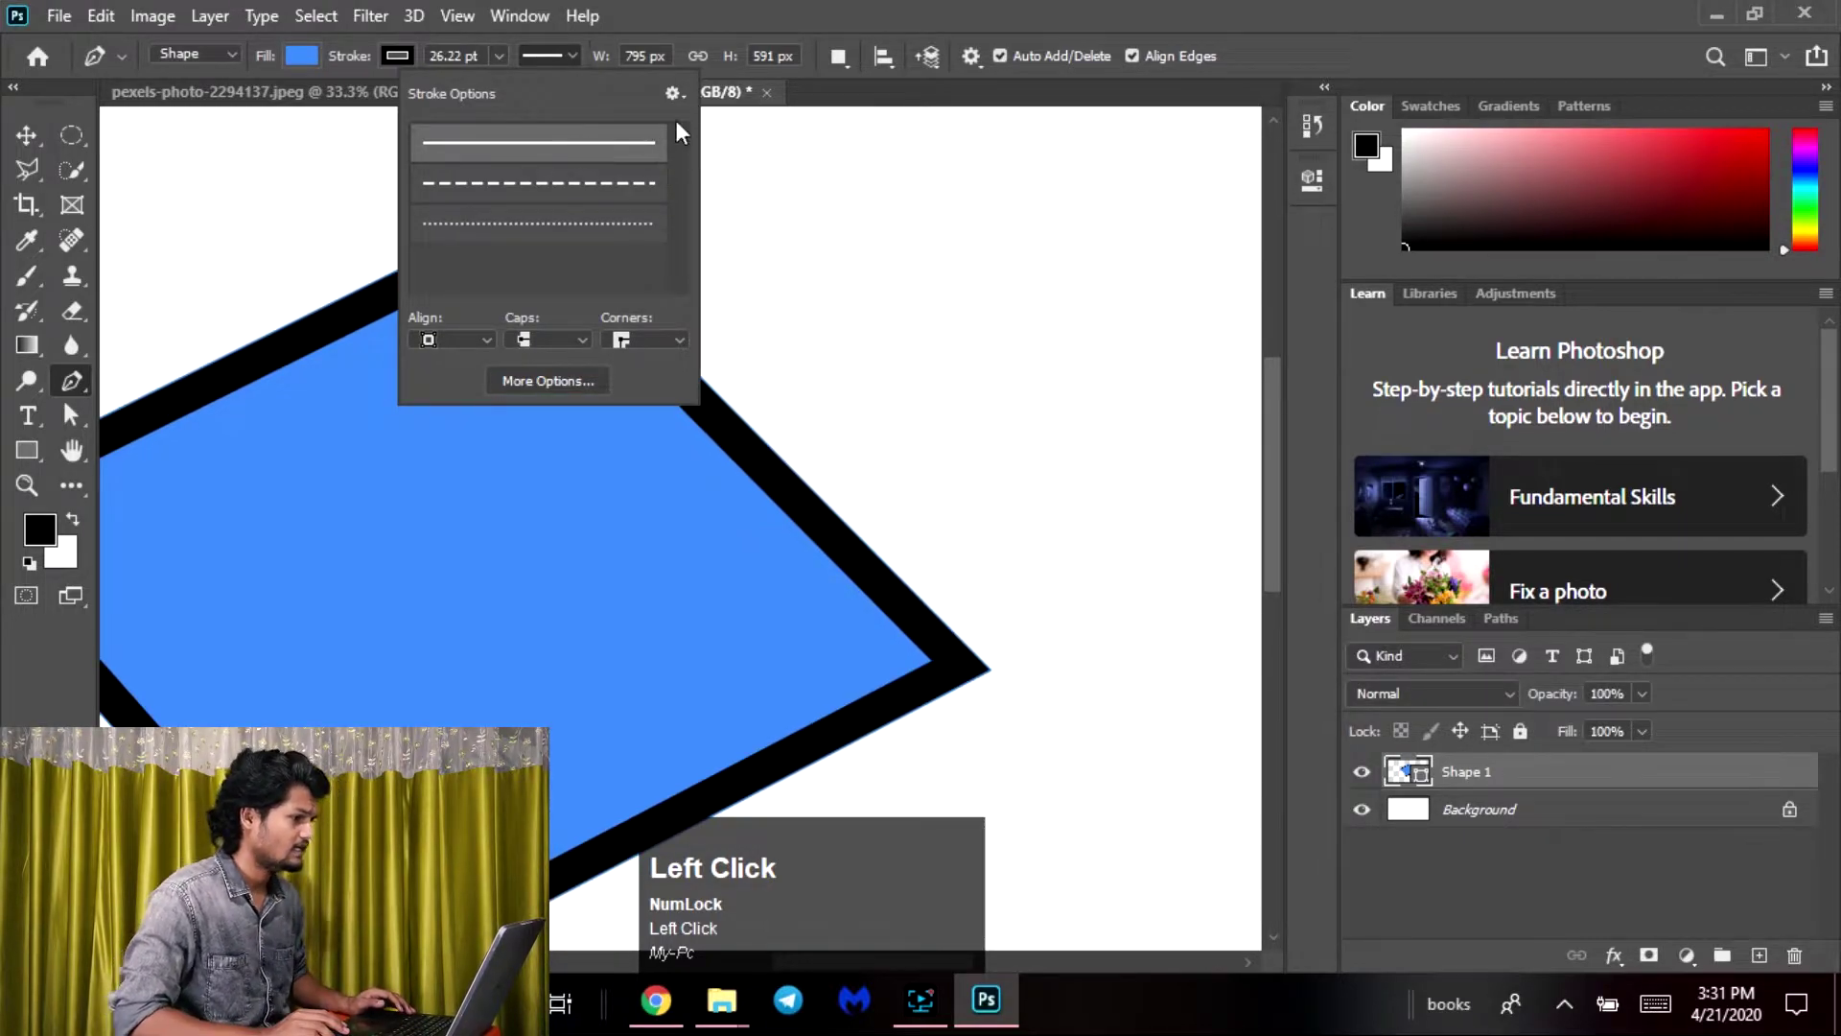
{"action": "left_click", "coordinate": [985, 113]}
{"action": "left_click", "coordinate": [219, 56]}
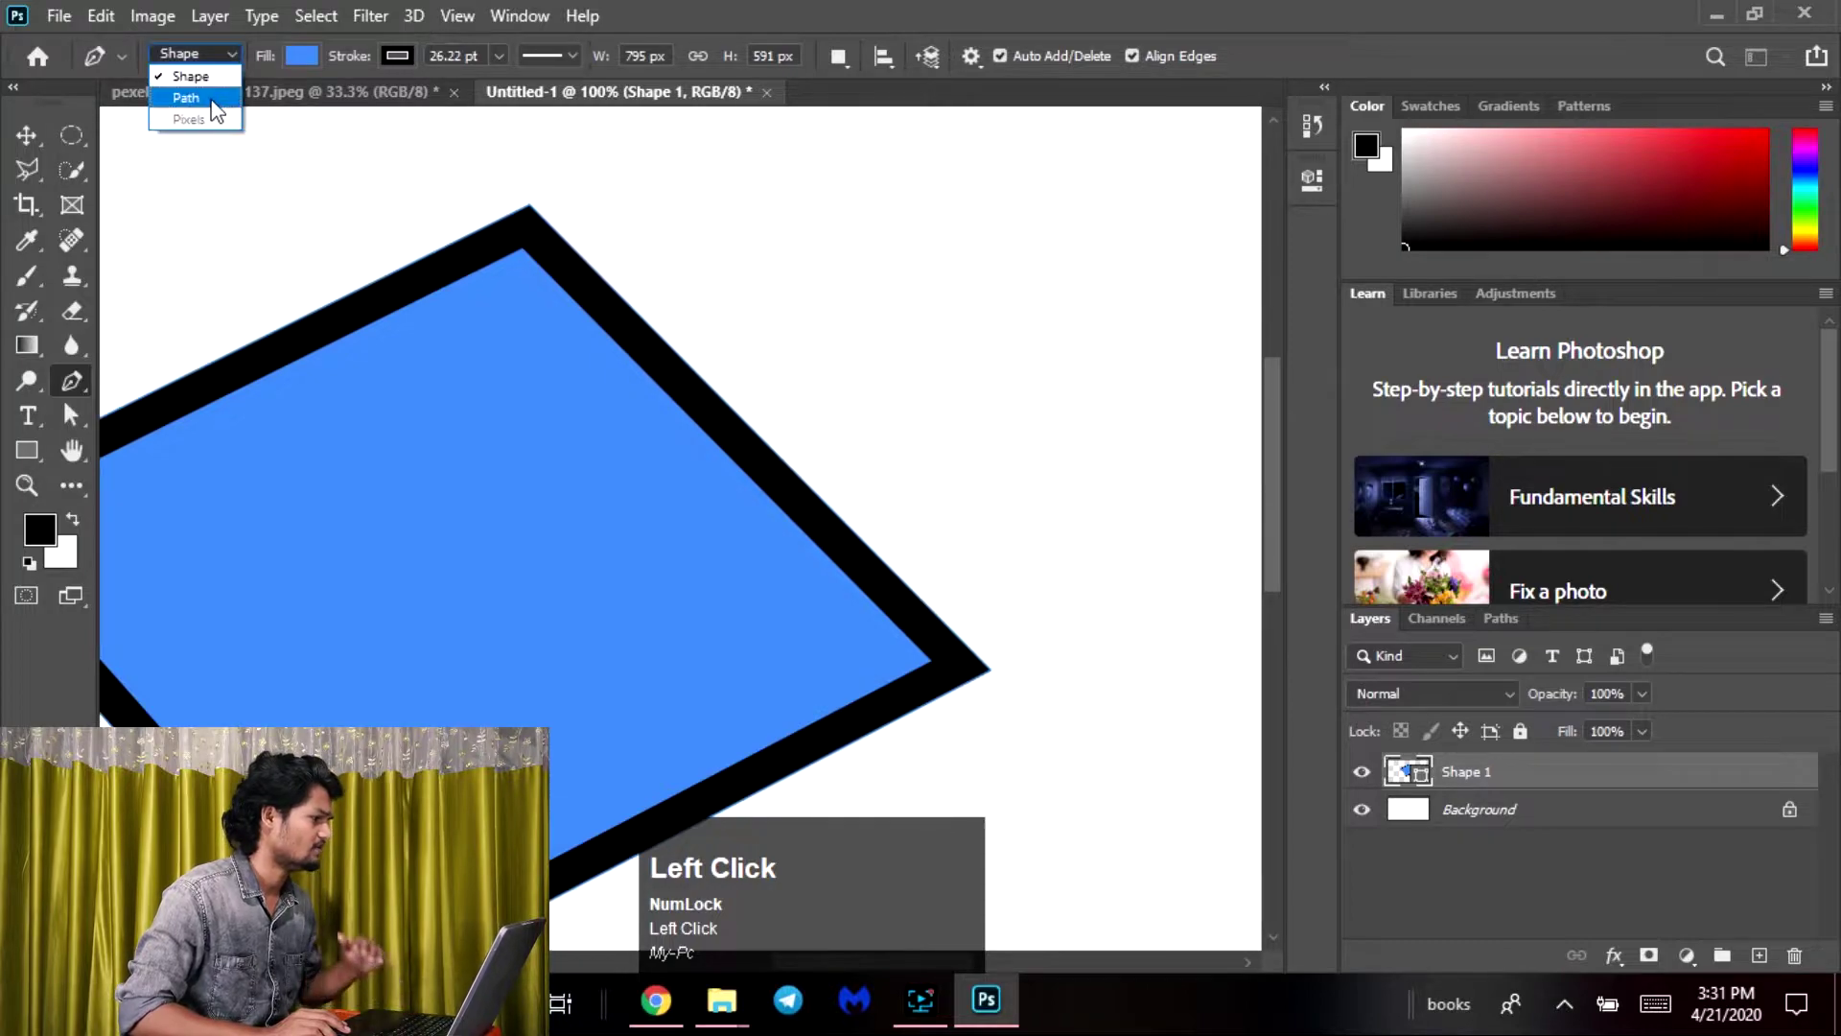
{"action": "key", "text": "ctrl+minus"}
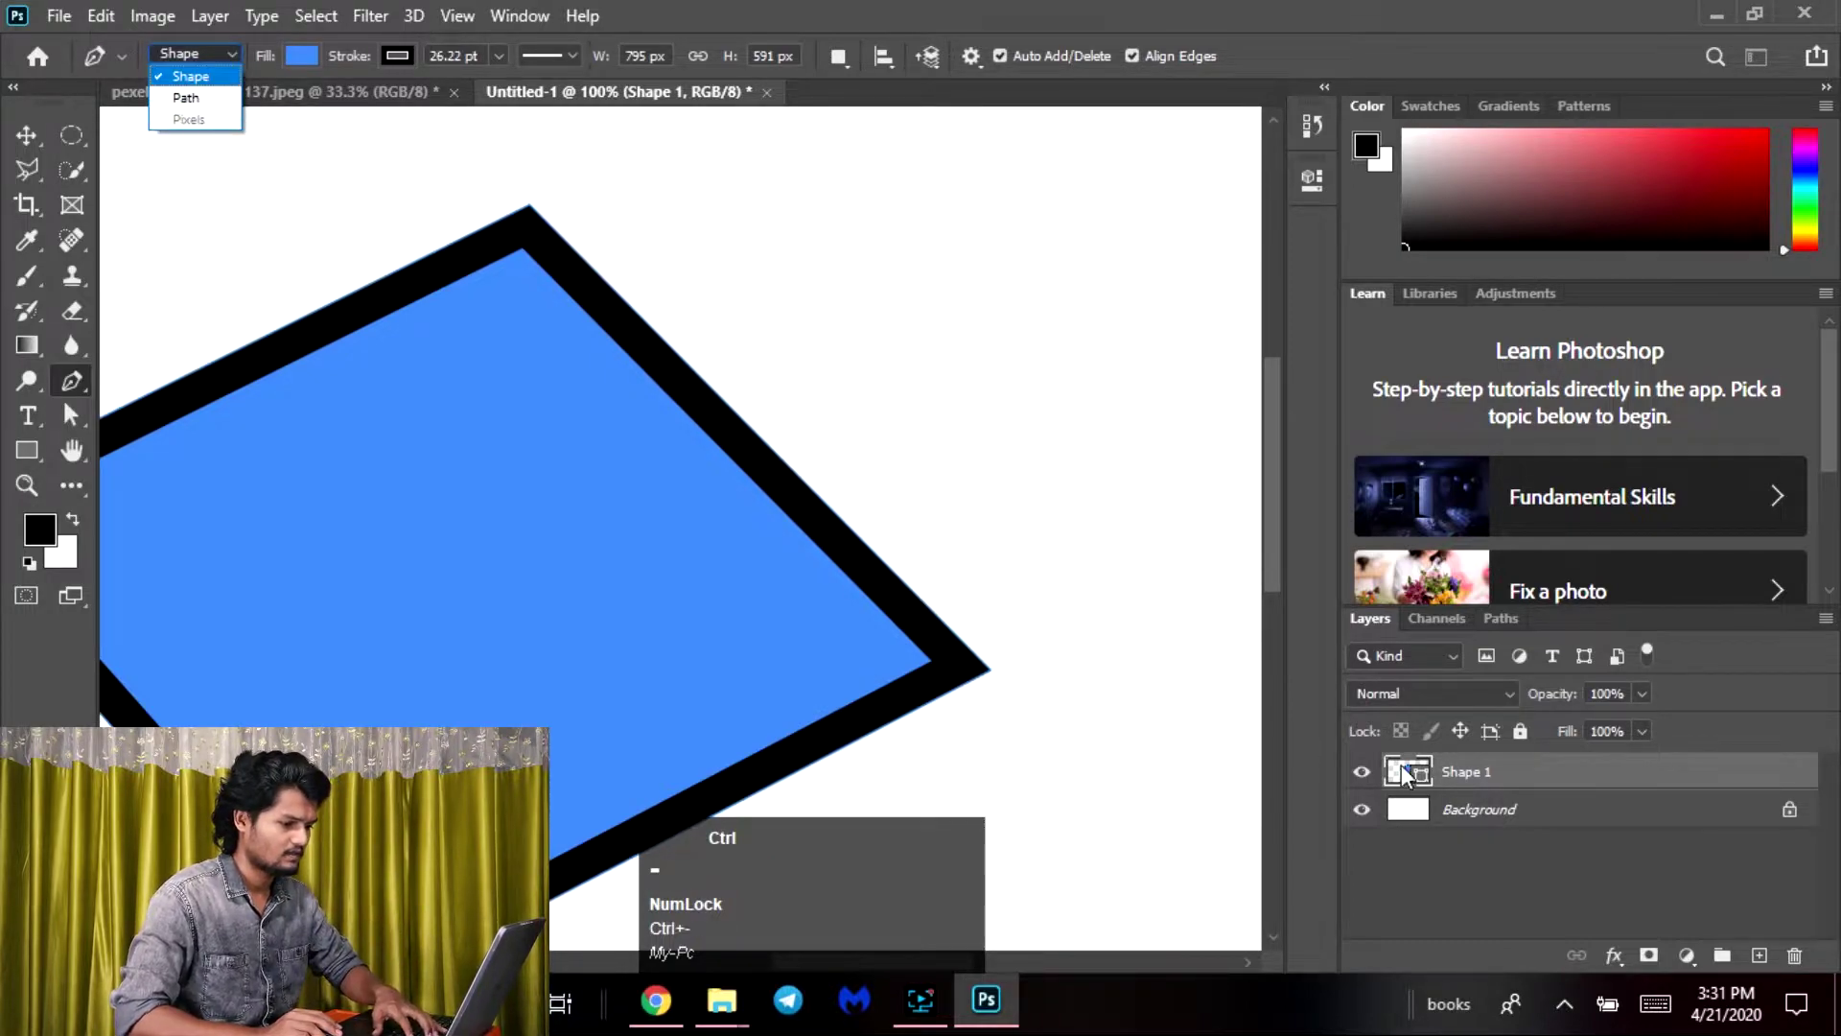
{"action": "right_click", "coordinate": [1454, 767]}
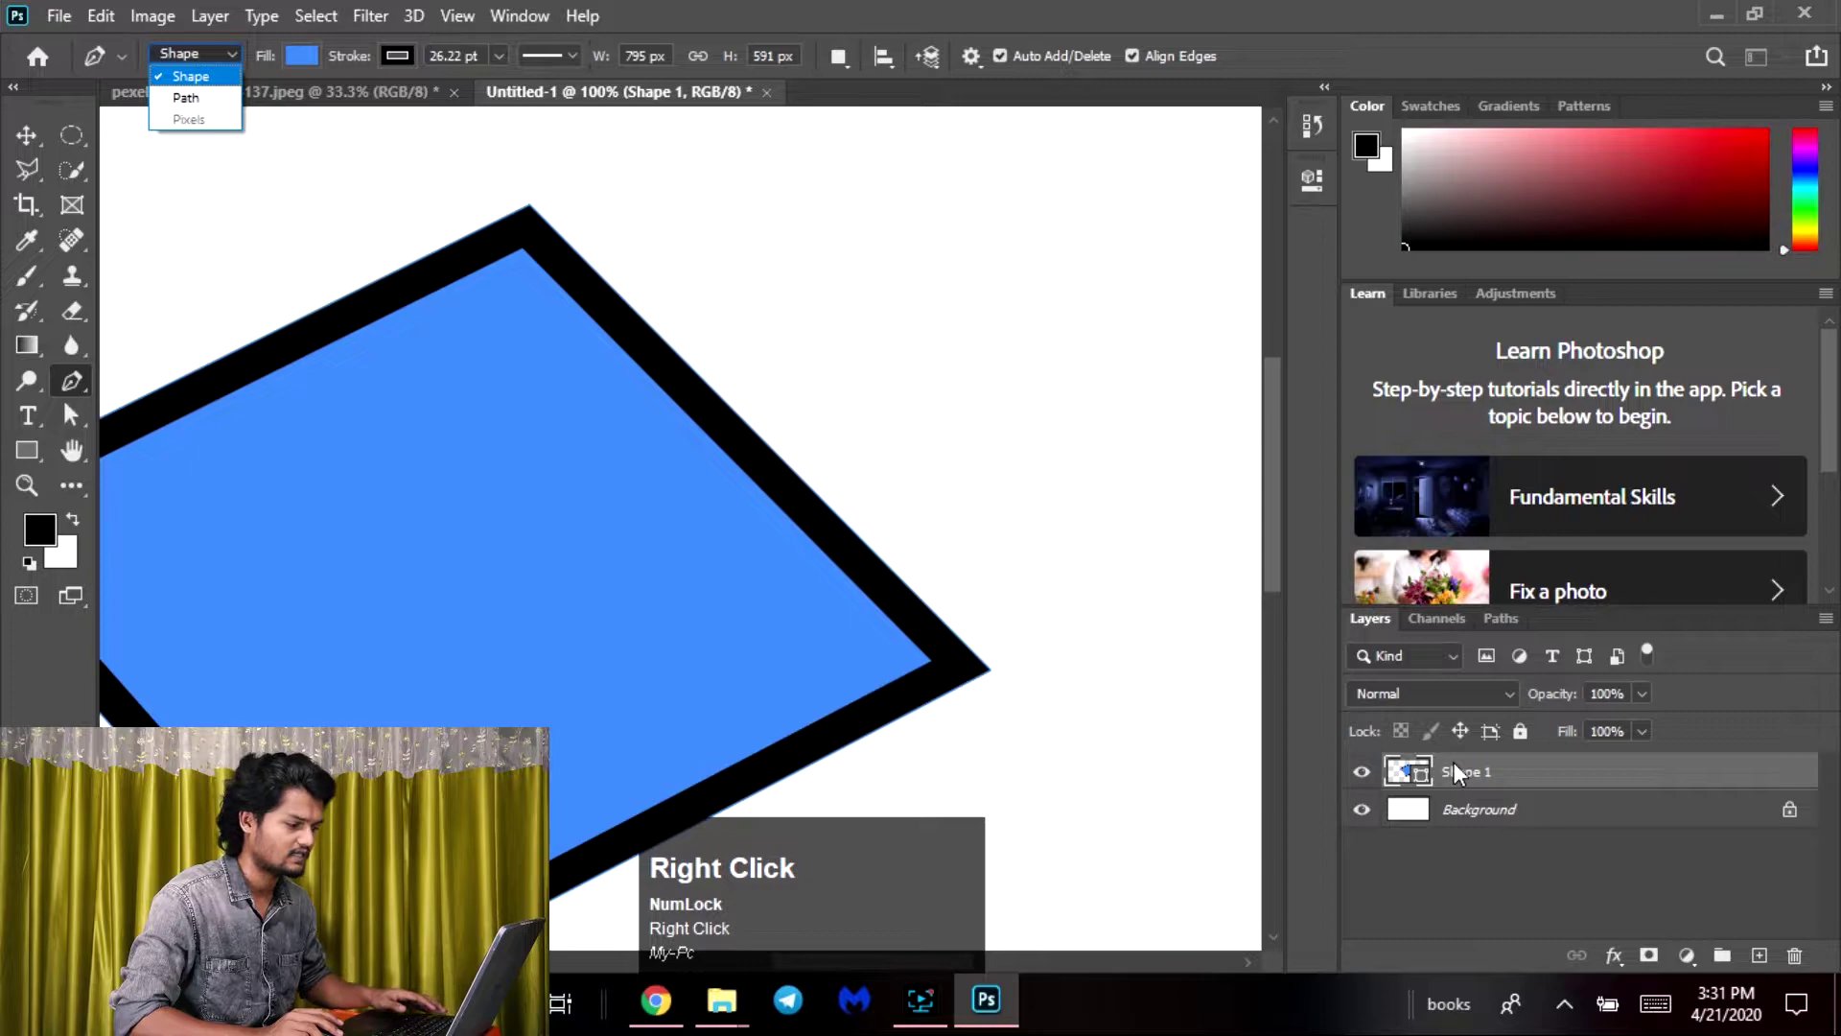
Try to erase part of the shape with a soft Eraser of 828 px diameter and 0% hardness
{"action": "left_click", "coordinate": [72, 310]}
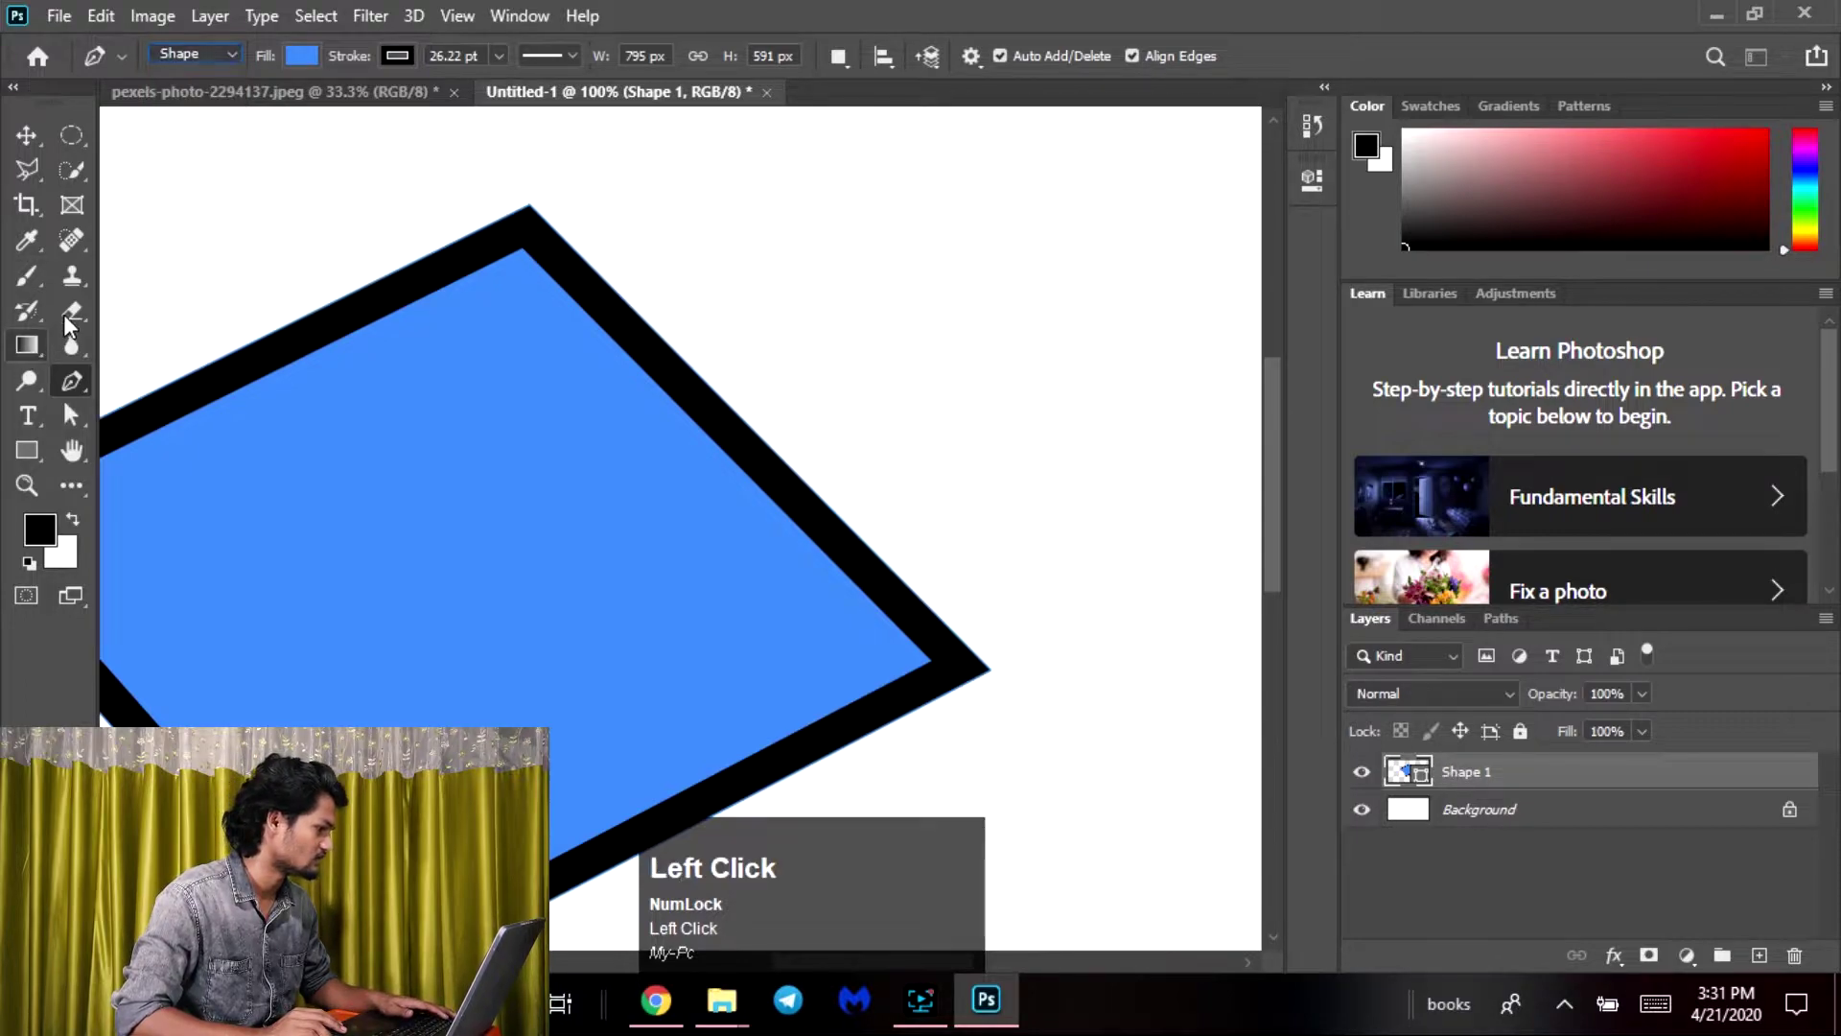
{"action": "right_click", "coordinate": [514, 226], "text": "alt"}
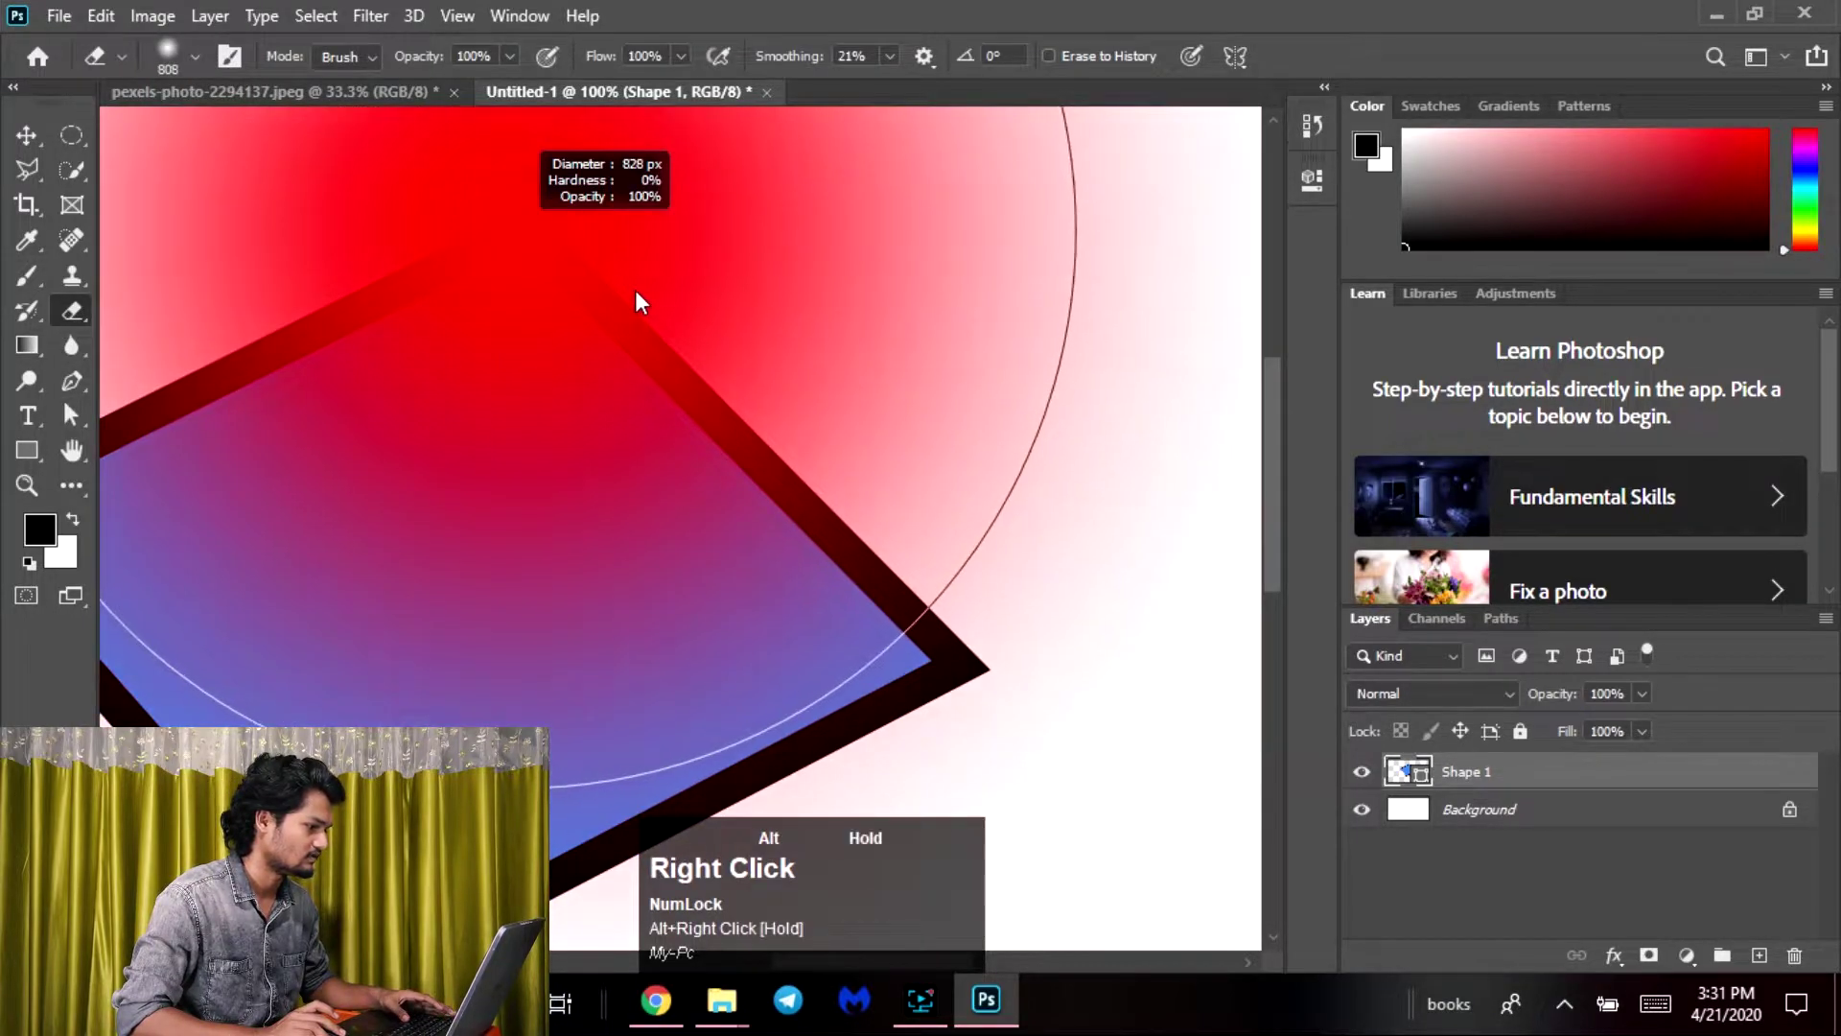
{"action": "left_click", "coordinate": [473, 349]}
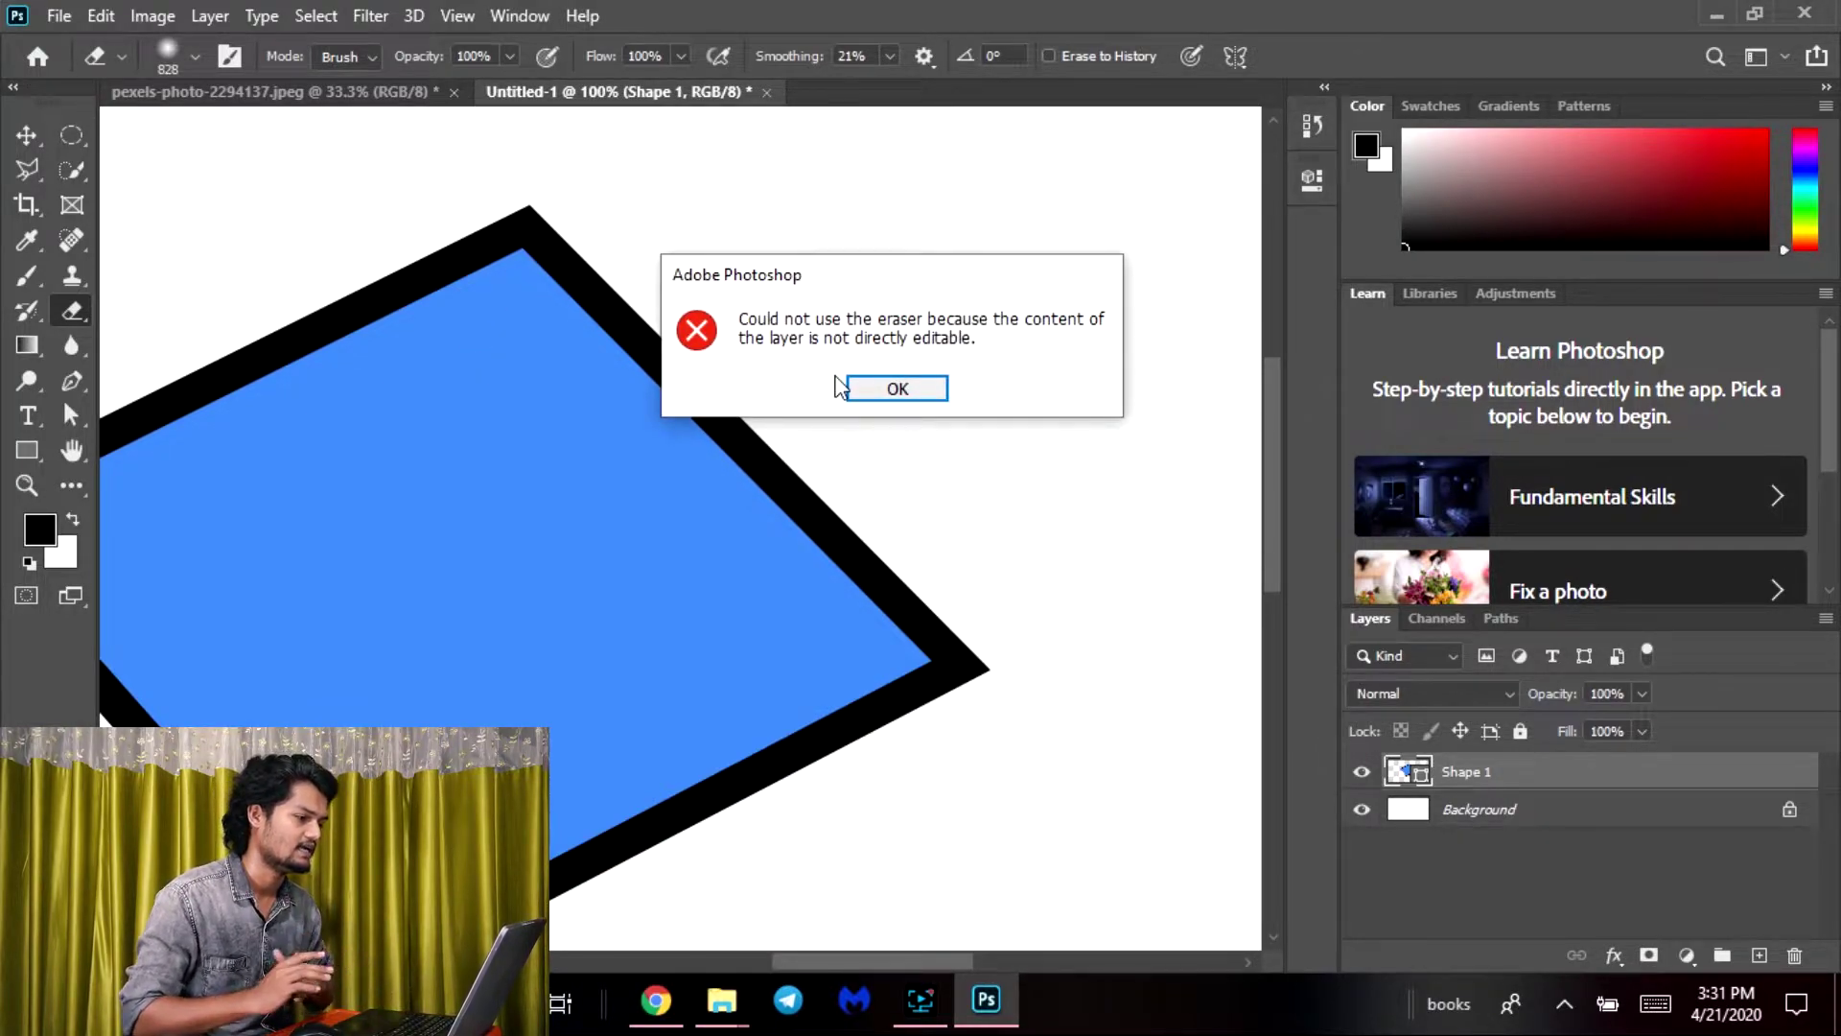
{"action": "left_click", "coordinate": [897, 387]}
Rasterize the Shape 1 layer and erase the upper corner of the shape with the soft Eraser
{"action": "key", "text": "ctrl+minus"}
{"action": "key", "text": "ctrl+minus"}
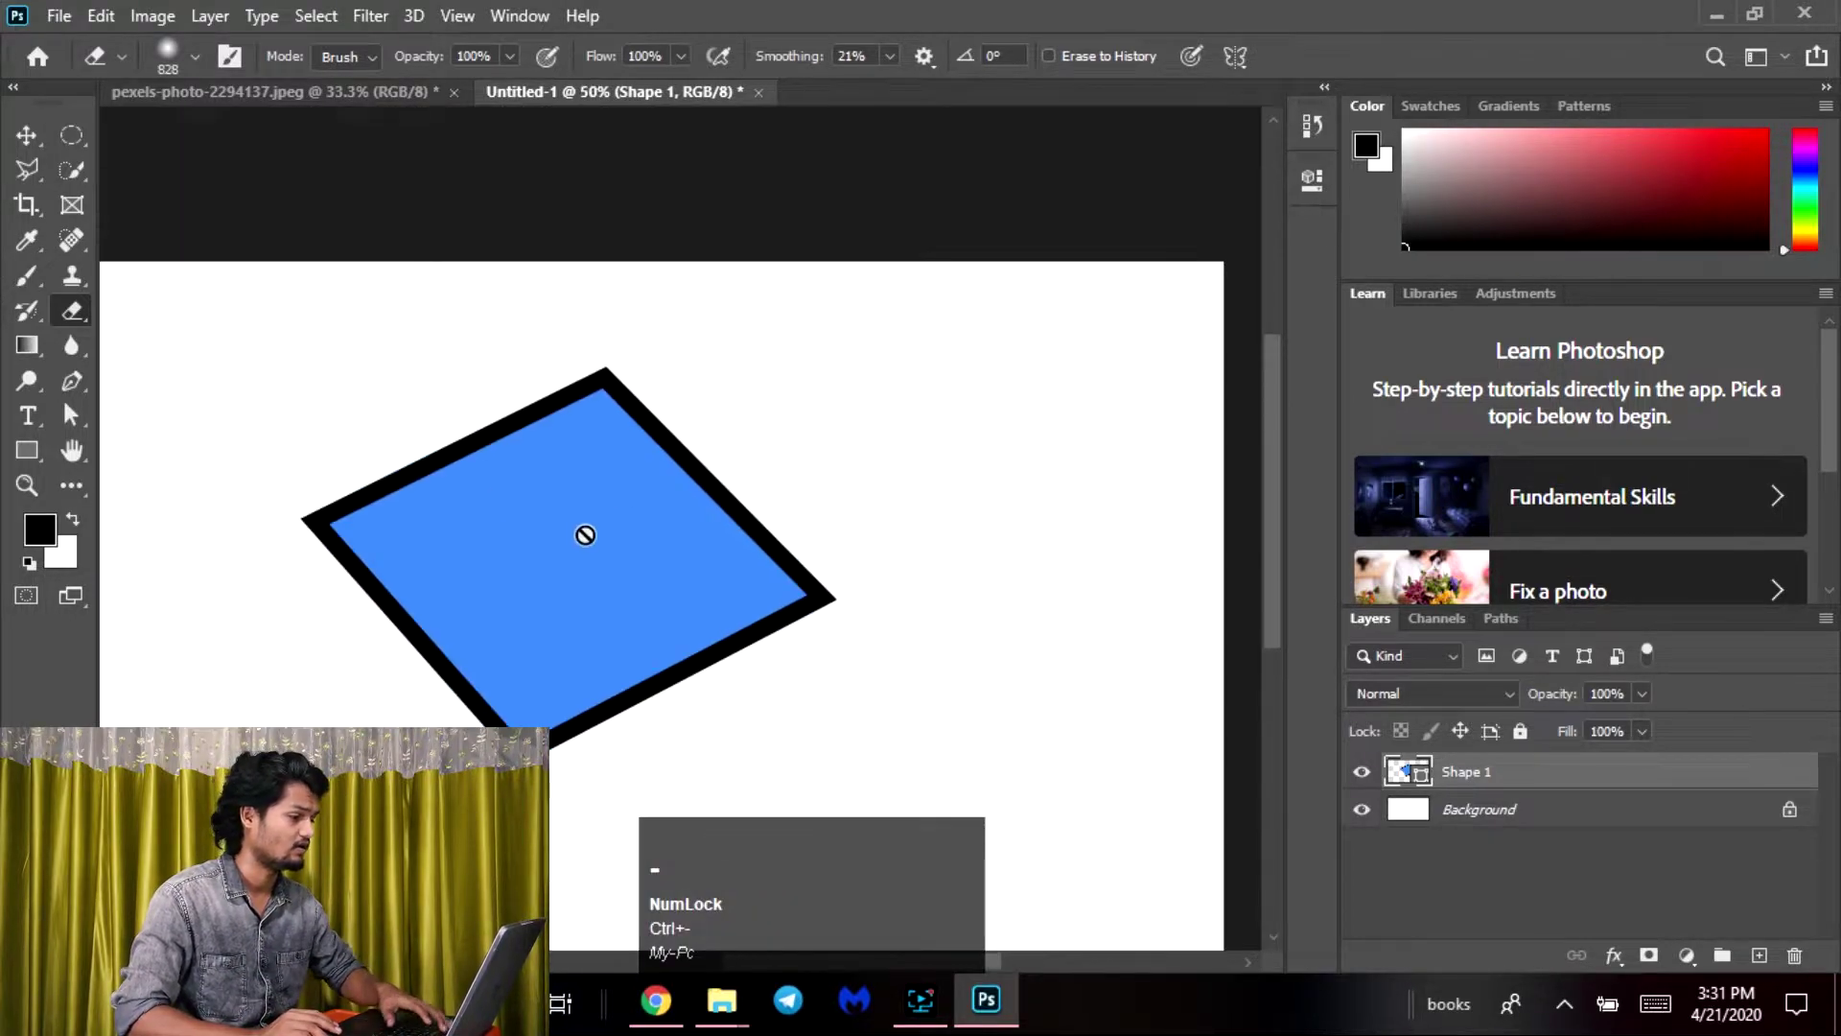
{"action": "right_click", "coordinate": [1475, 784]}
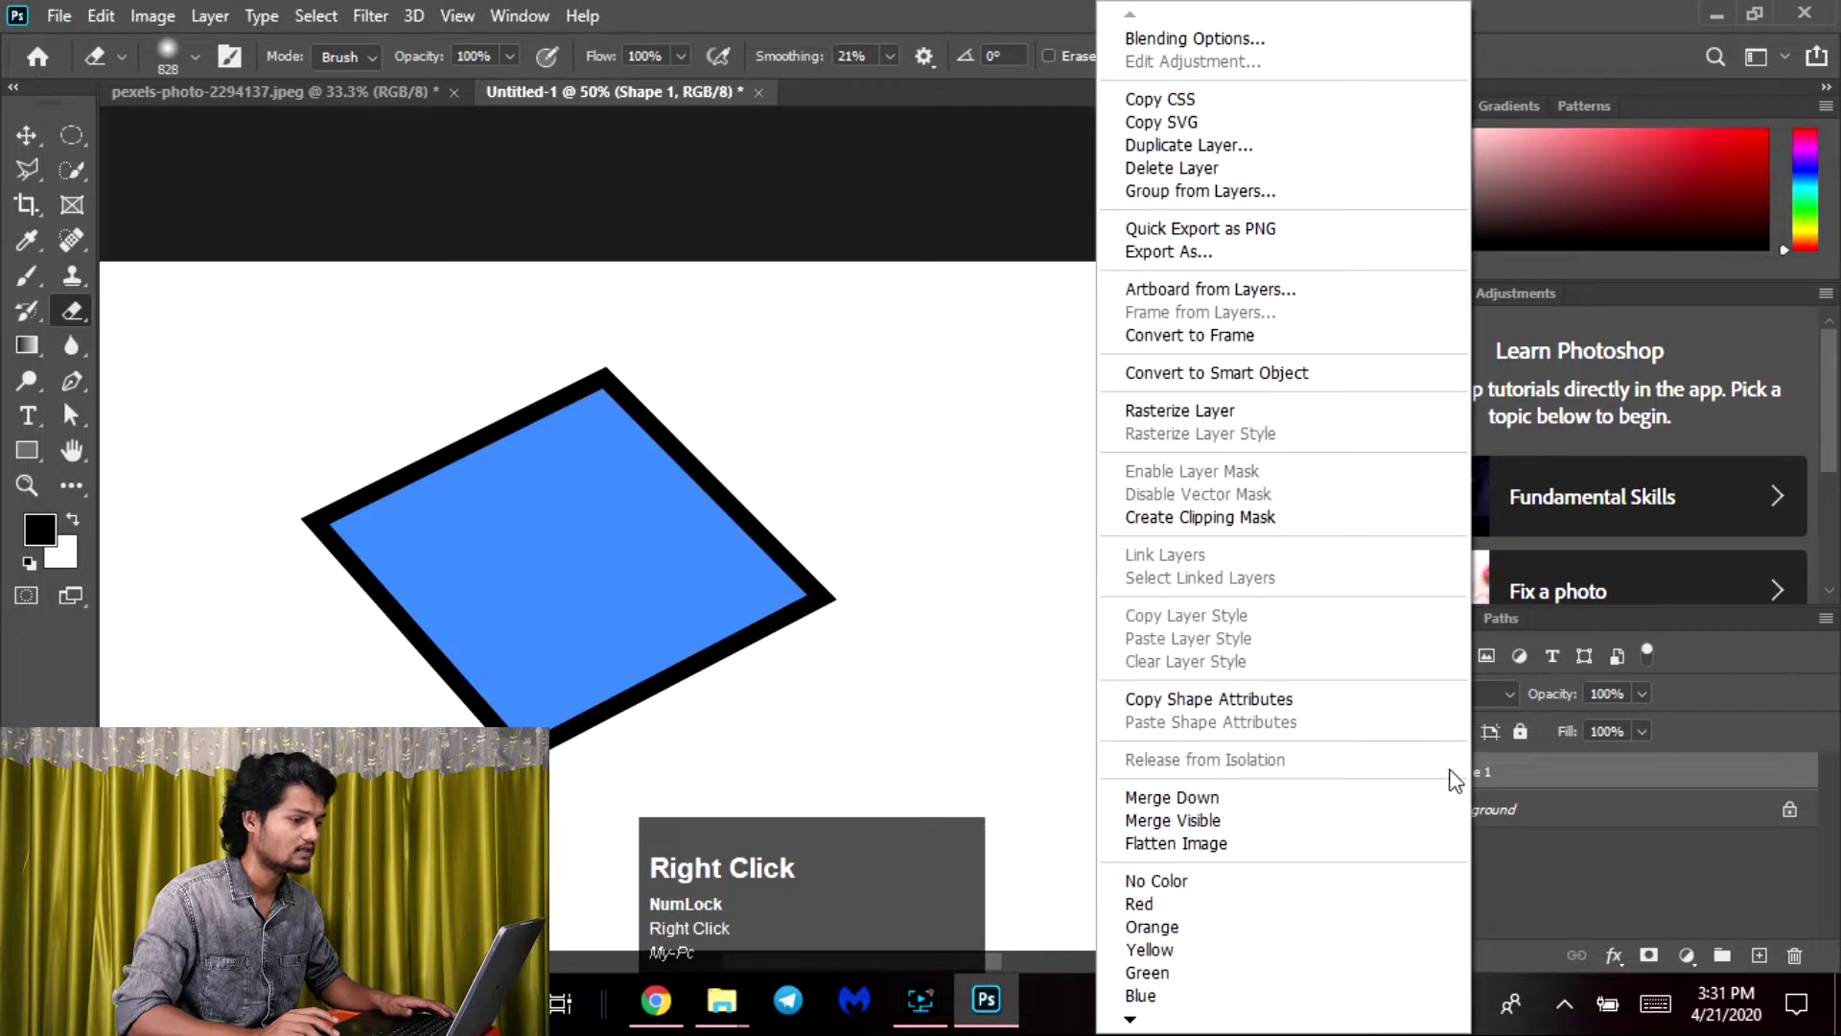
{"action": "left_click", "coordinate": [1205, 404]}
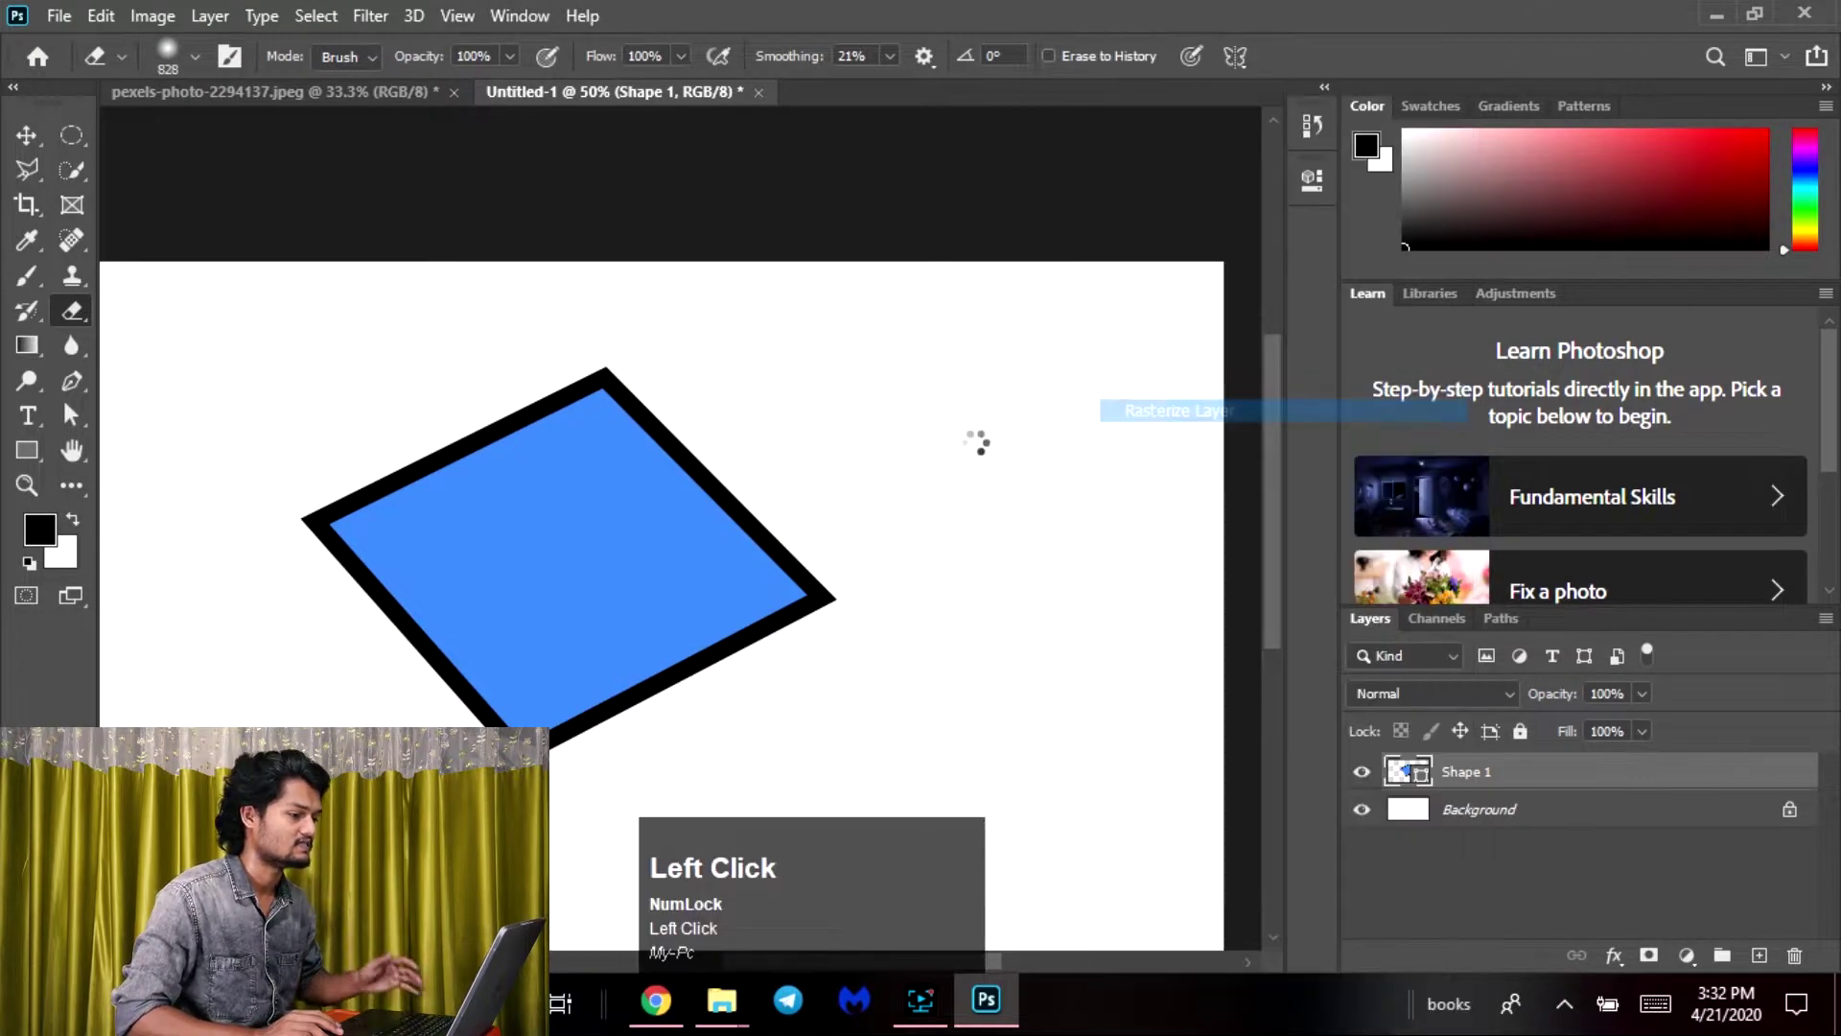
{"action": "mouse_move", "coordinate": [436, 446]}
{"action": "left_mouse_down"}
{"action": "mouse_move", "coordinate": [617, 390]}
{"action": "mouse_move", "coordinate": [631, 422]}
{"action": "left_mouse_up"}
Undo the erasing, the rasterizing and the earlier stroke changes on the Shape 1 layer
{"action": "key", "text": "ctrl+z"}
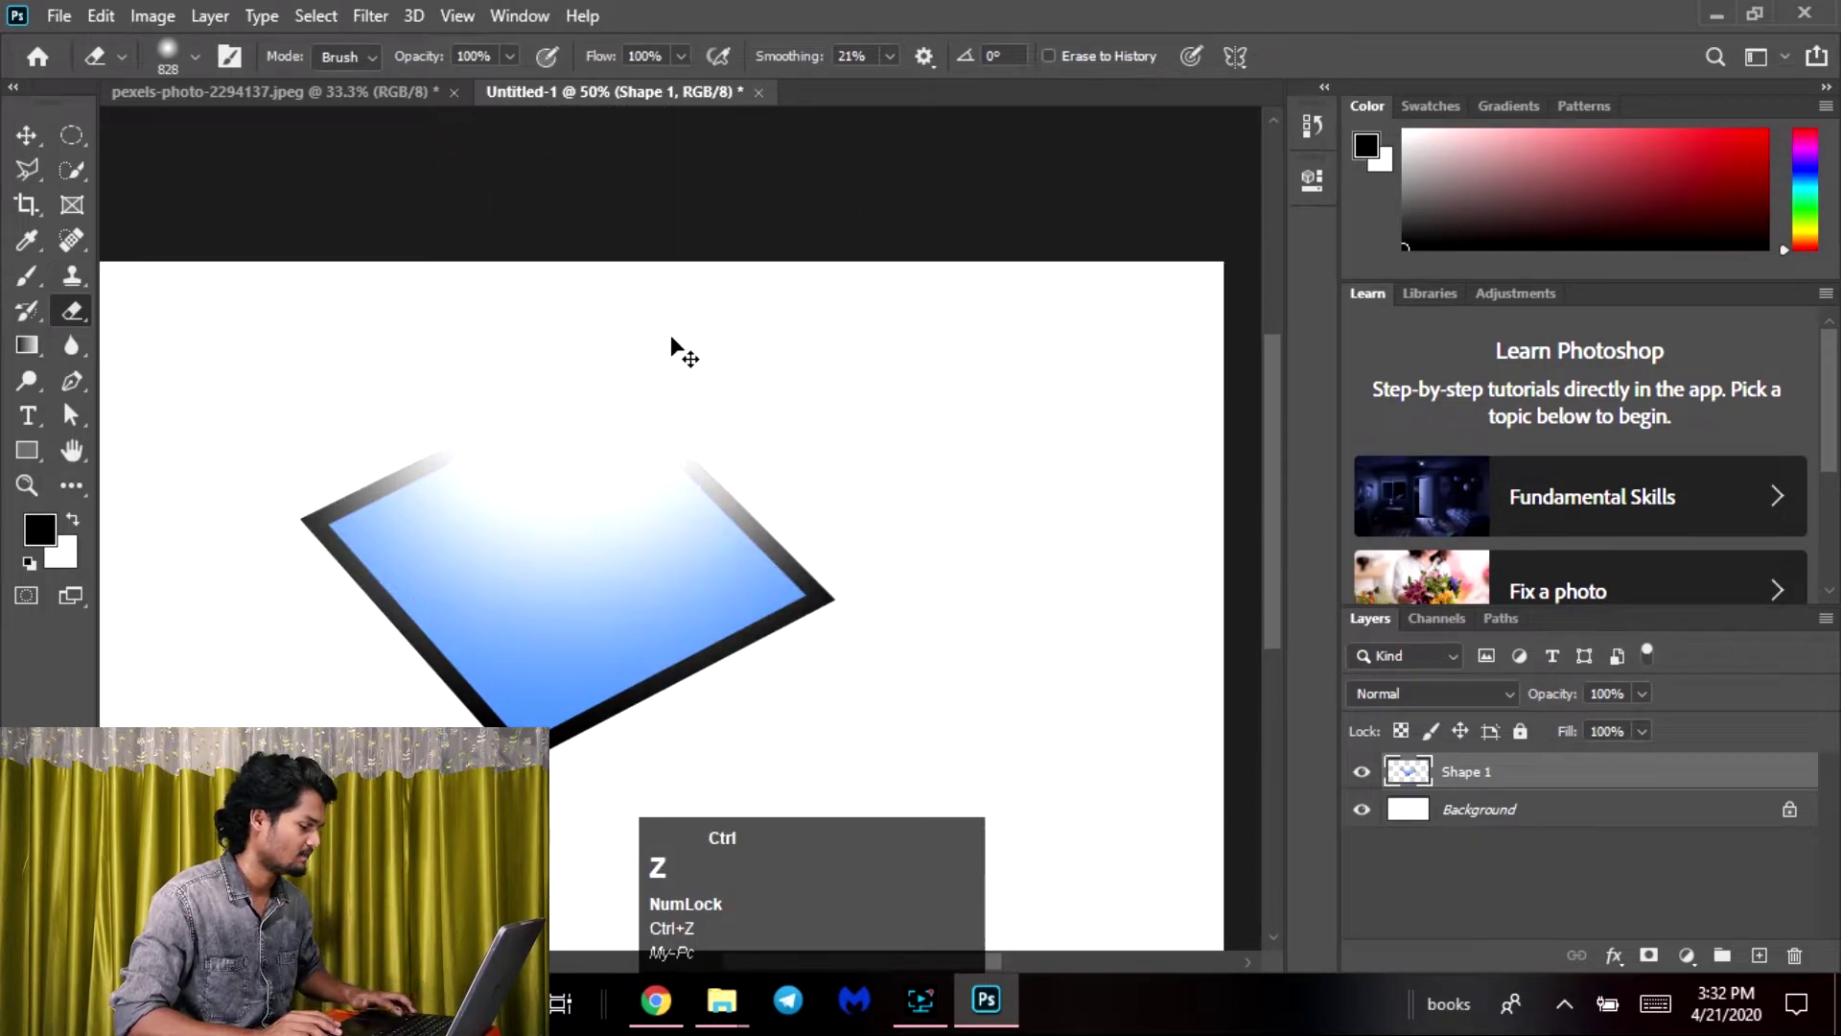
{"action": "key", "text": "ctrl+alt+z"}
{"action": "key", "text": "ctrl+alt+z"}
{"action": "key", "text": "ctrl+alt+z"}
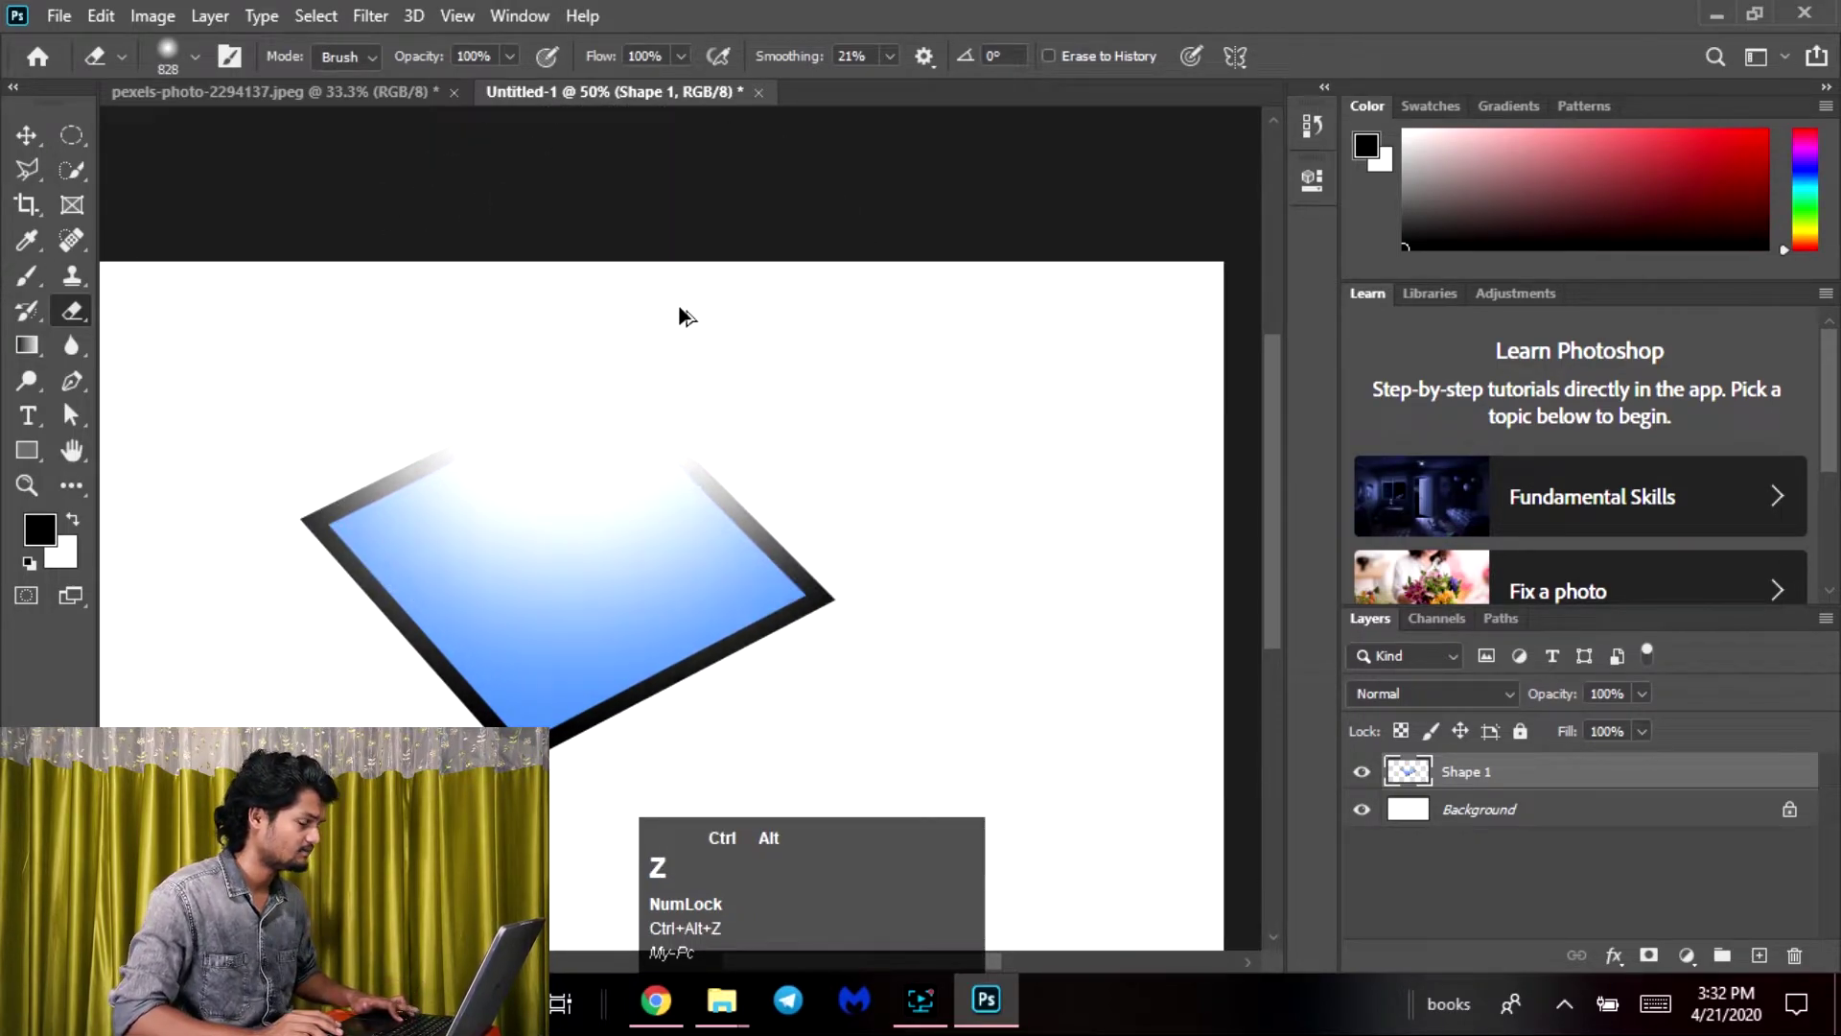
{"action": "key", "text": "ctrl+alt+z"}
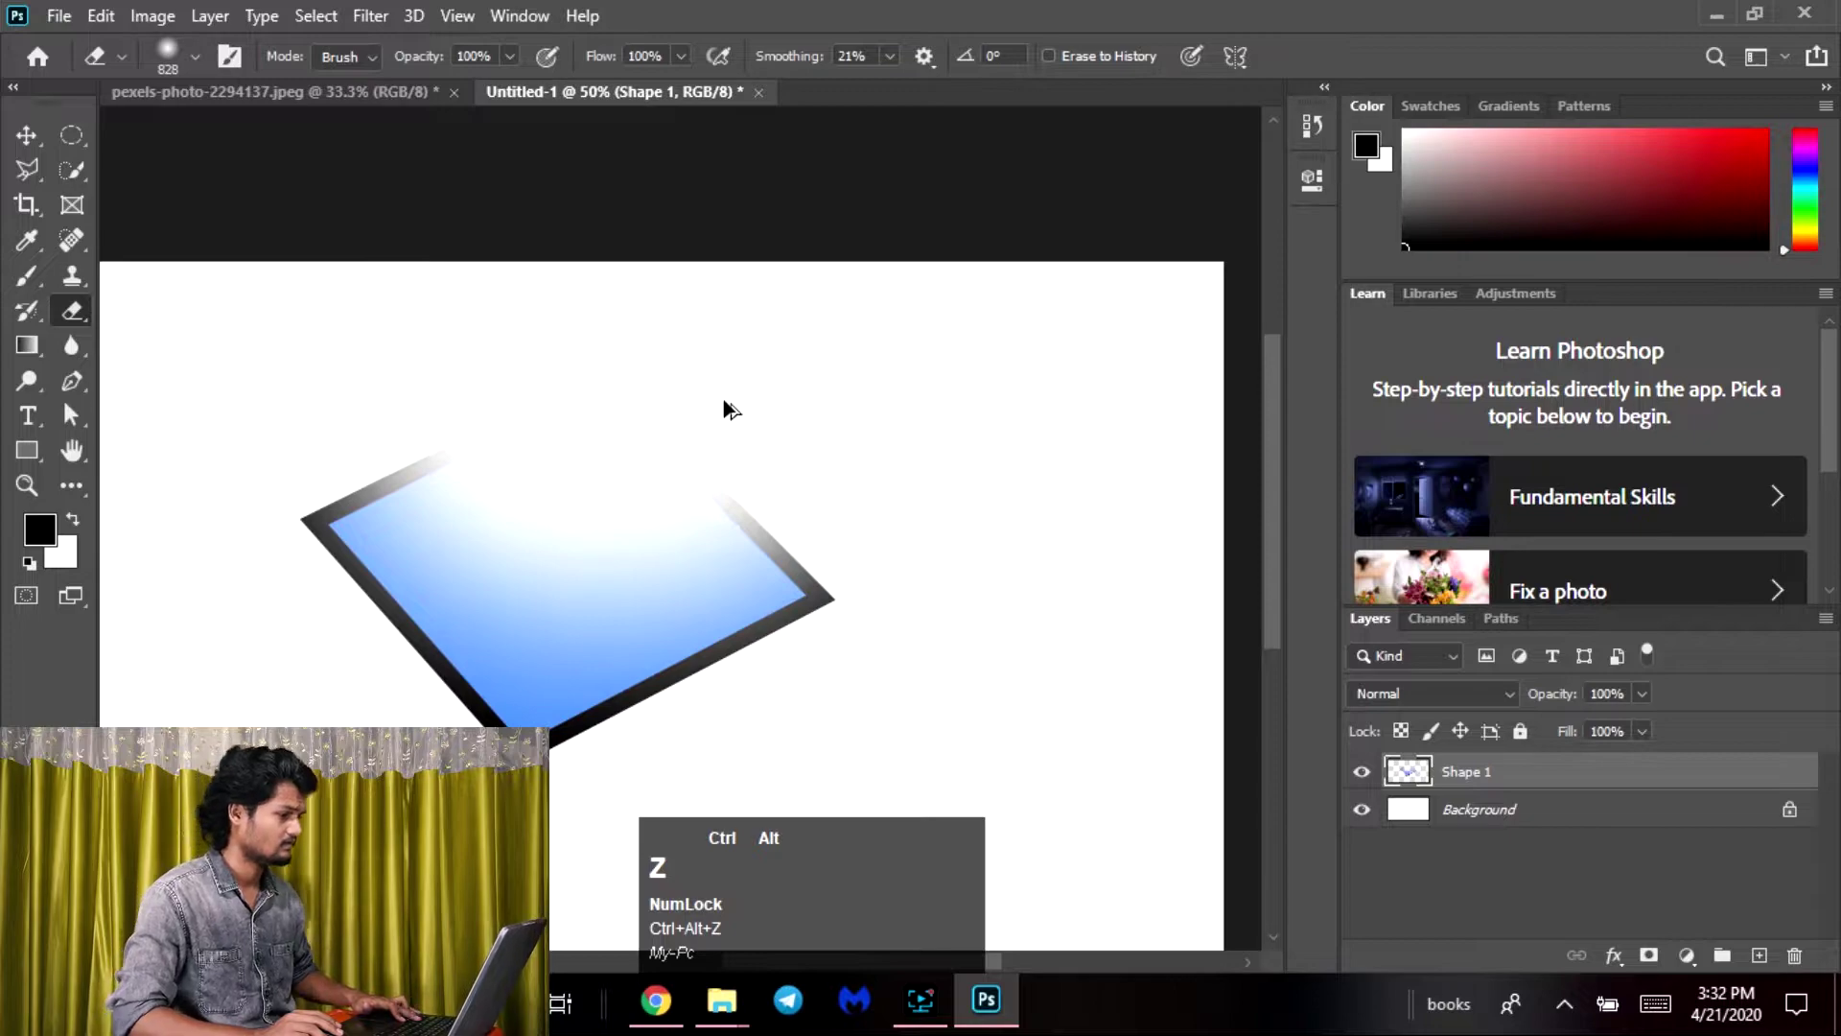
{"action": "key", "text": "ctrl+alt+z"}
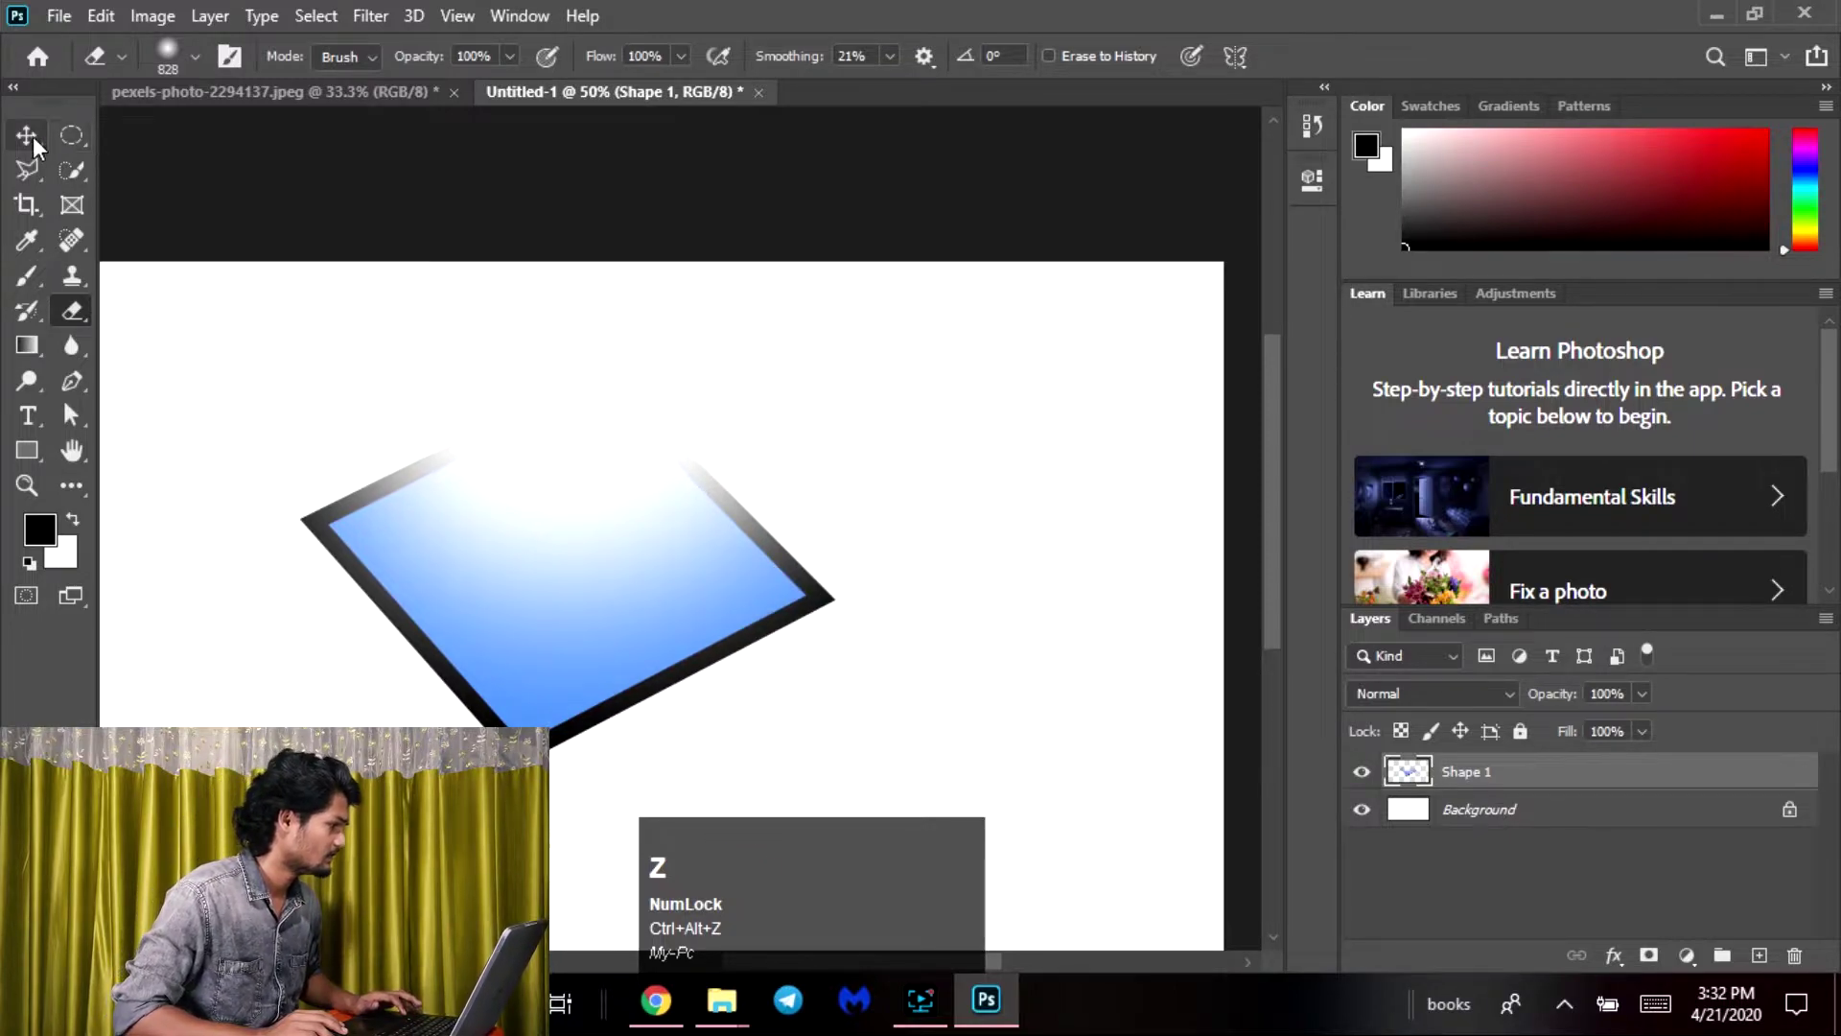
{"action": "left_click", "coordinate": [27, 135]}
{"action": "key", "text": "ctrl+z"}
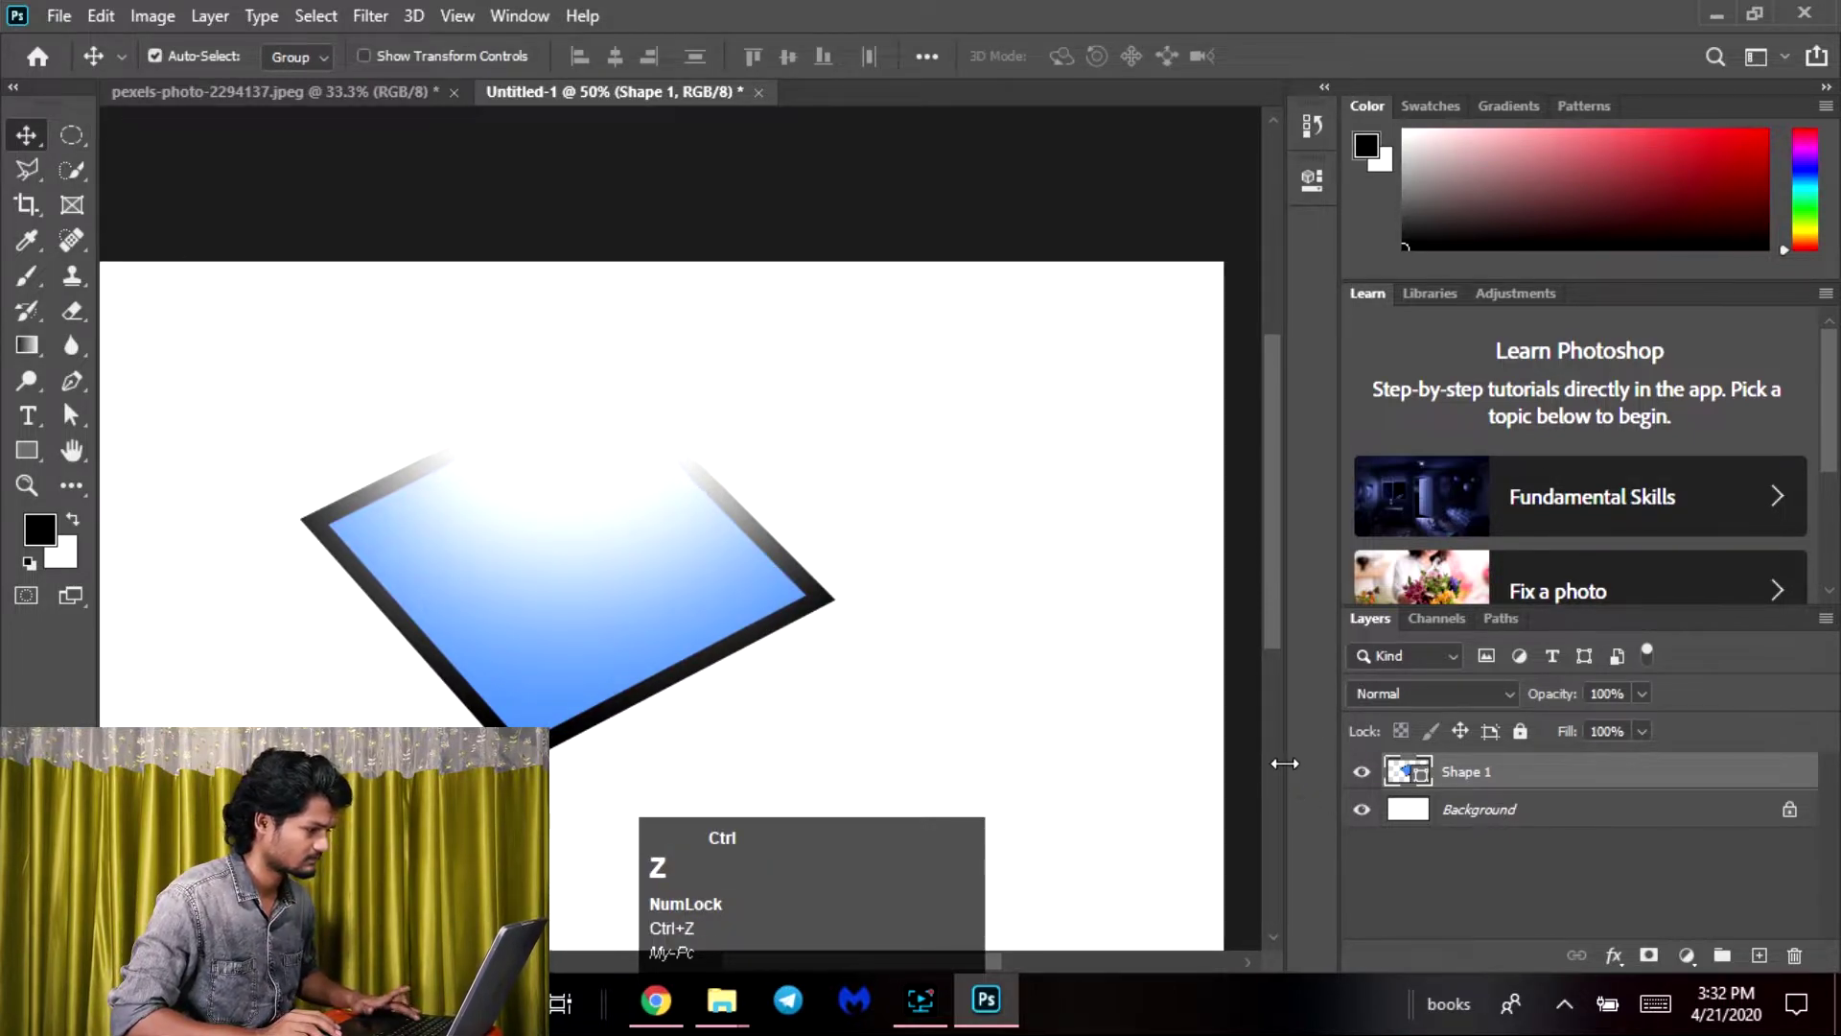
{"action": "key", "text": "ctrl+z"}
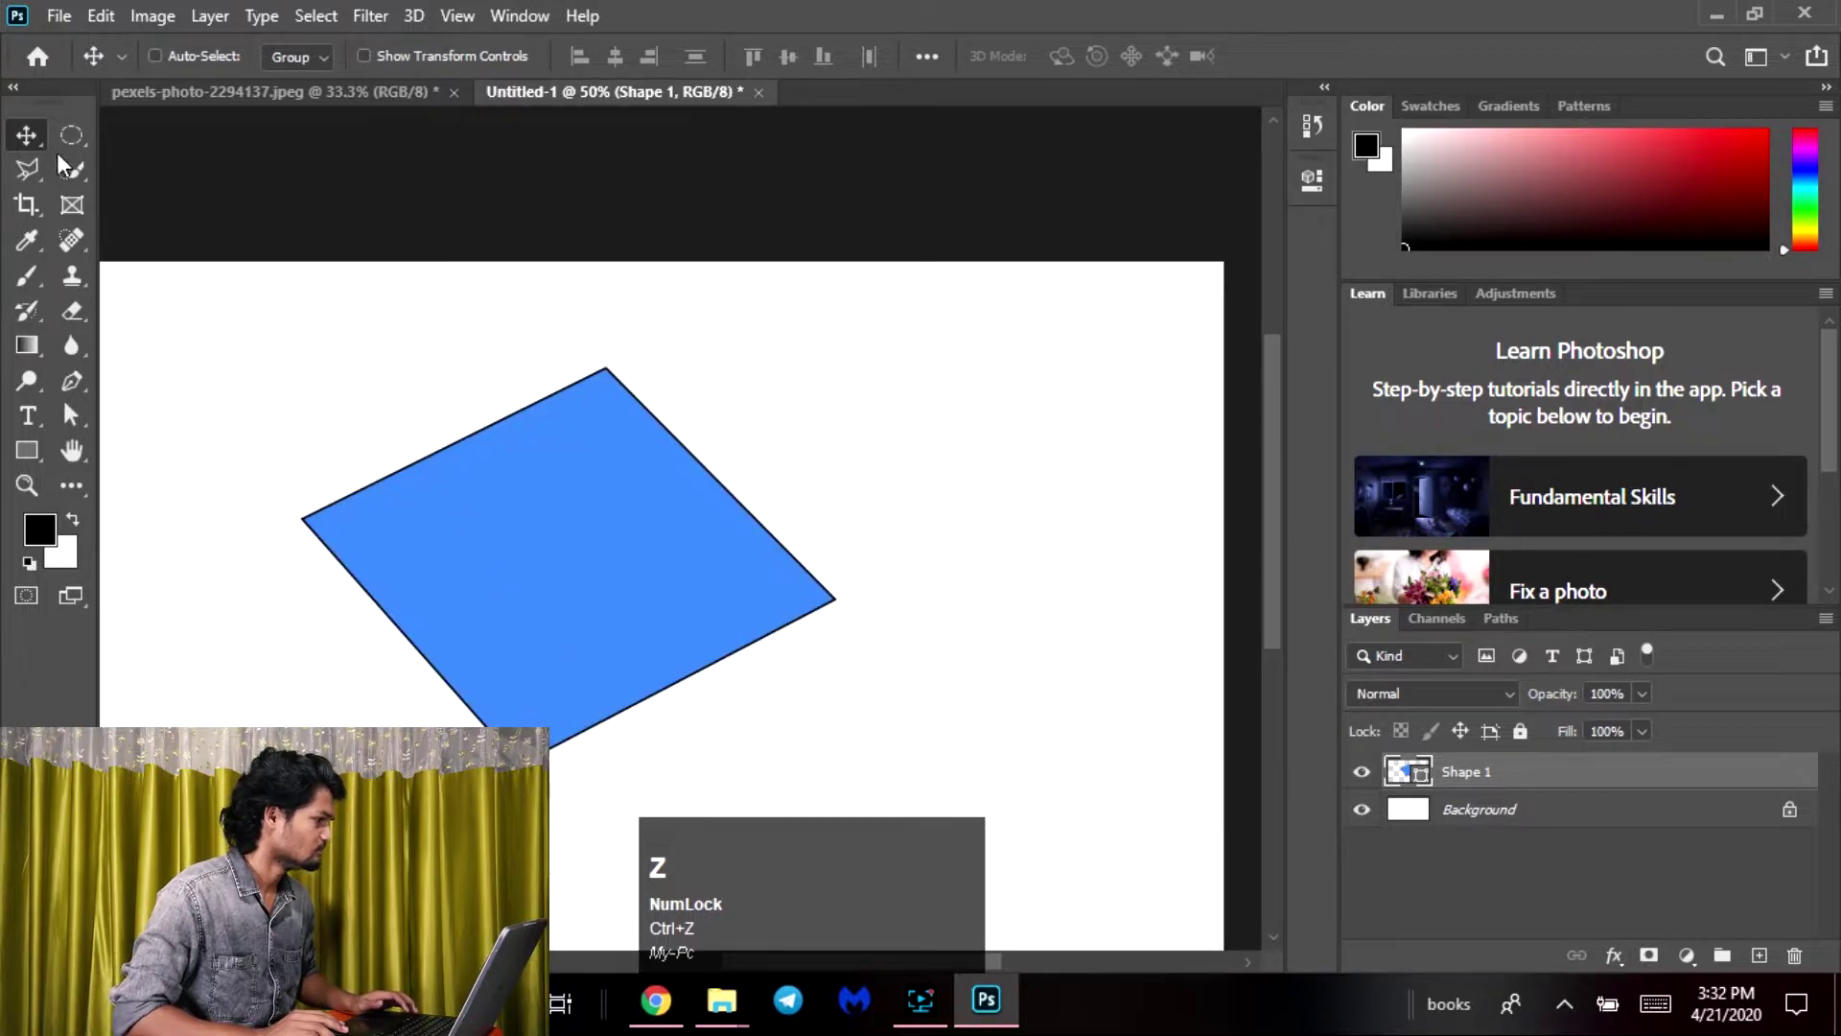
{"action": "key", "text": "ctrl+z"}
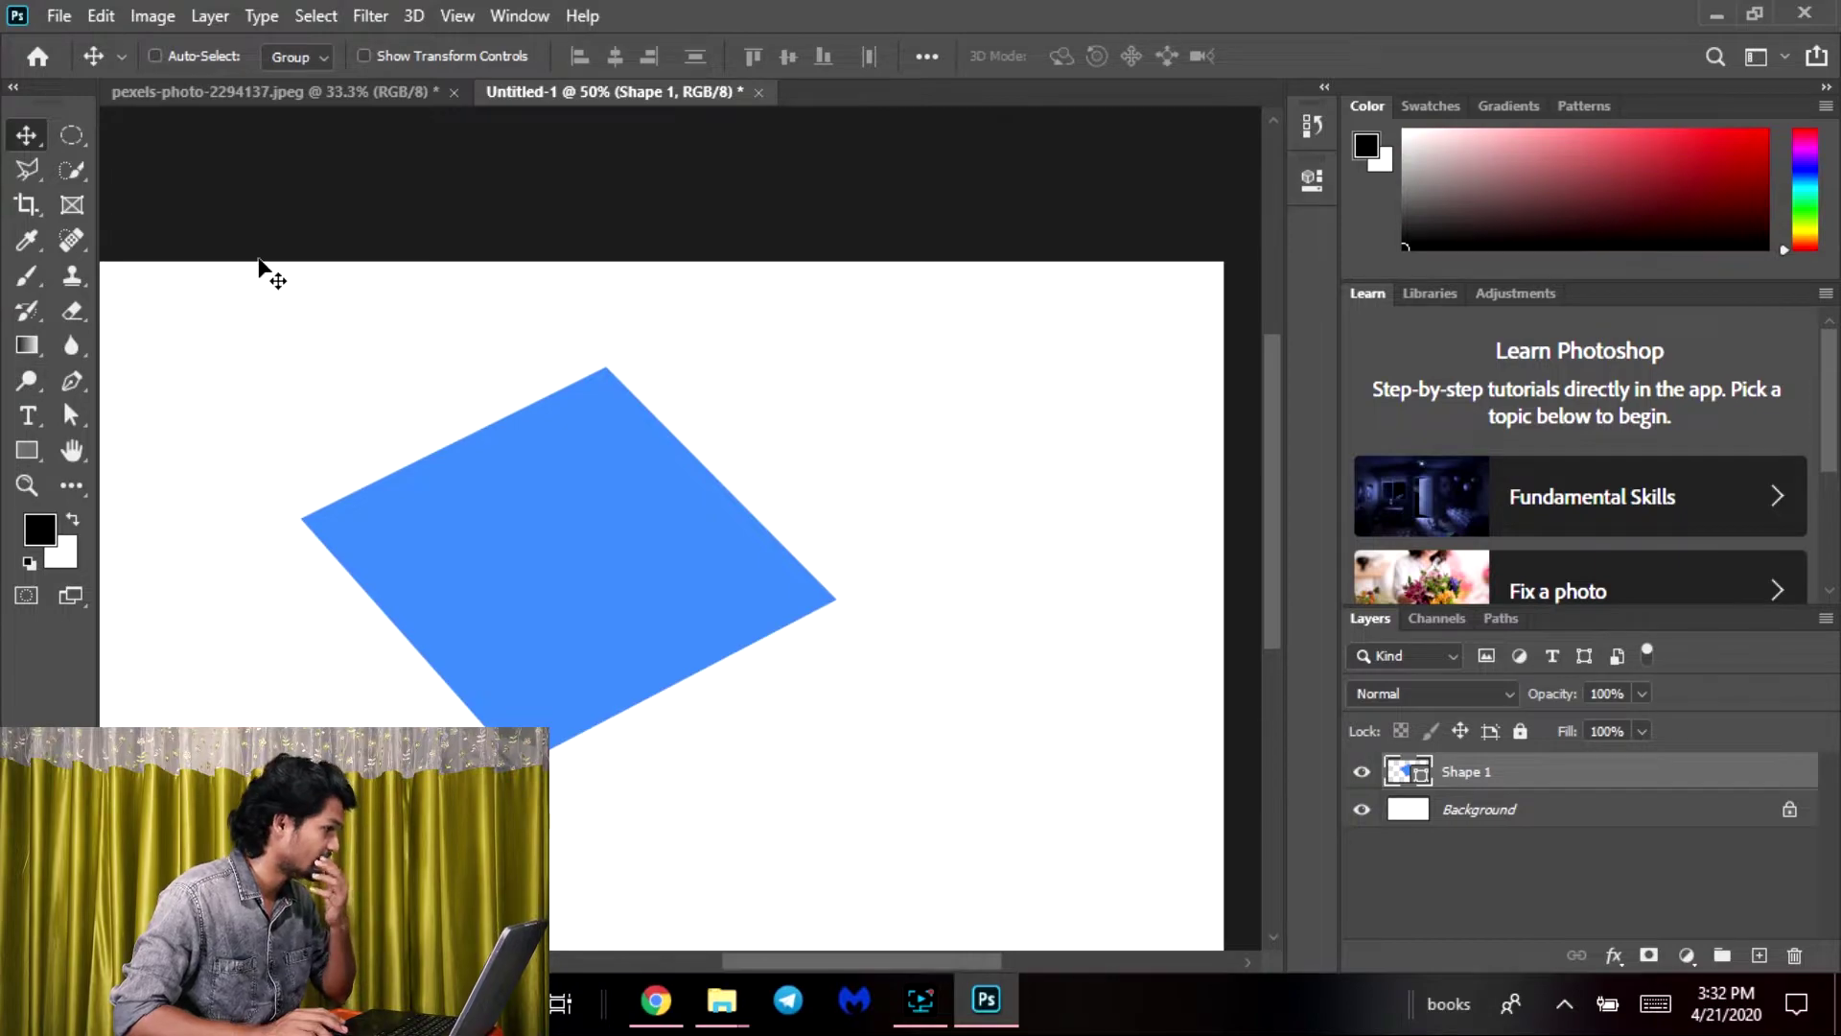
Delete the blue shape from the canvas and set the Pen tool to Path mode
{"action": "left_click", "coordinate": [71, 391]}
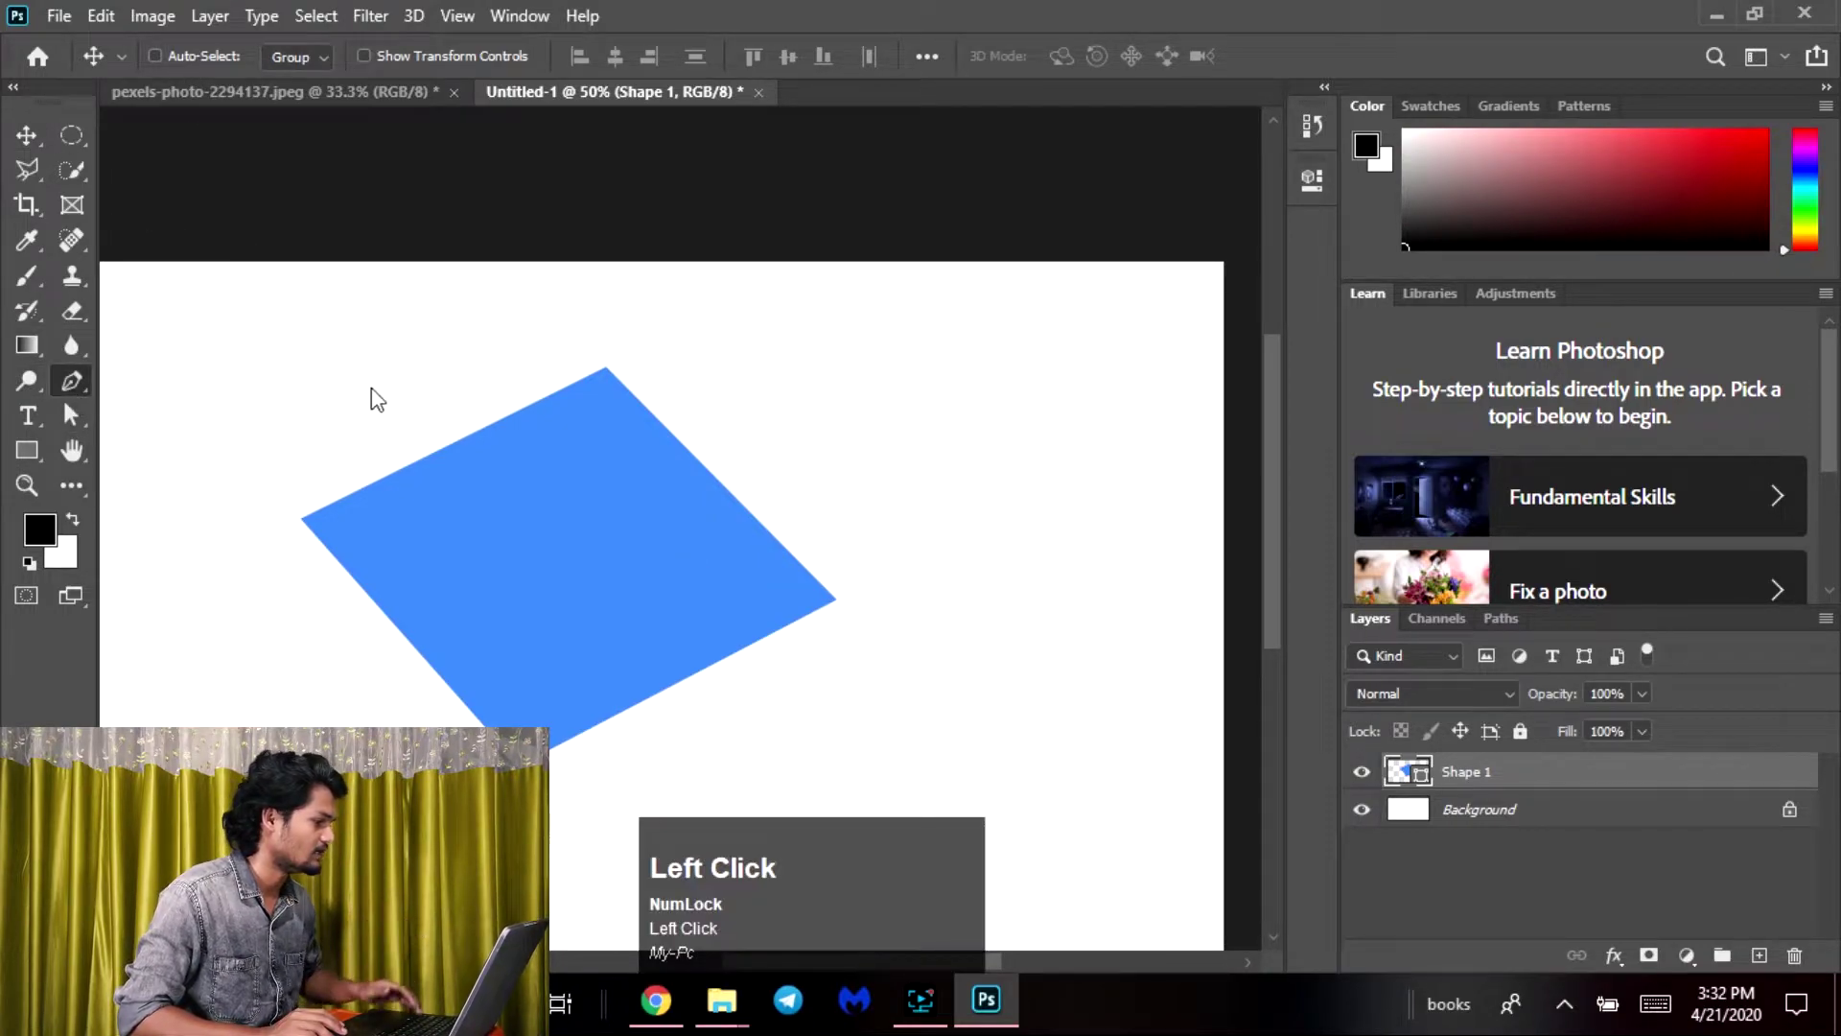
{"action": "key", "text": "v"}
{"action": "left_click", "coordinate": [644, 544], "text": "ctrl"}
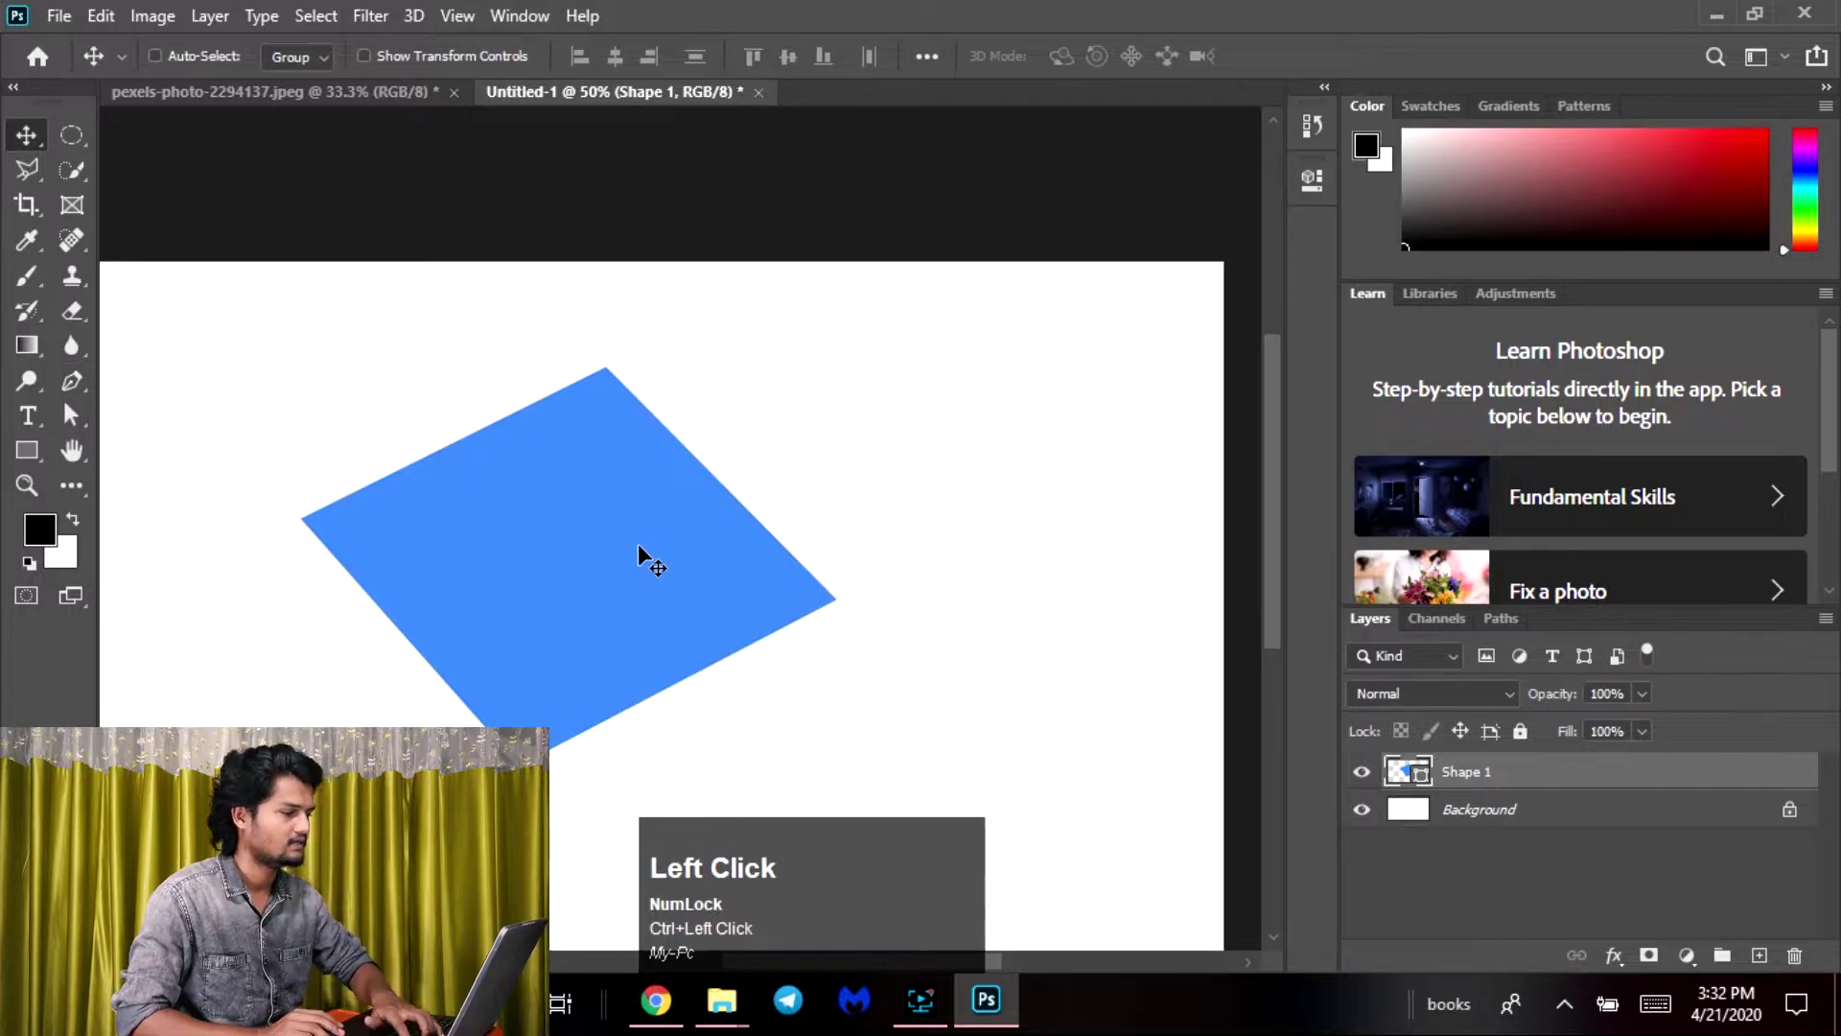
{"action": "key", "text": "Delete"}
{"action": "left_click", "coordinate": [71, 380]}
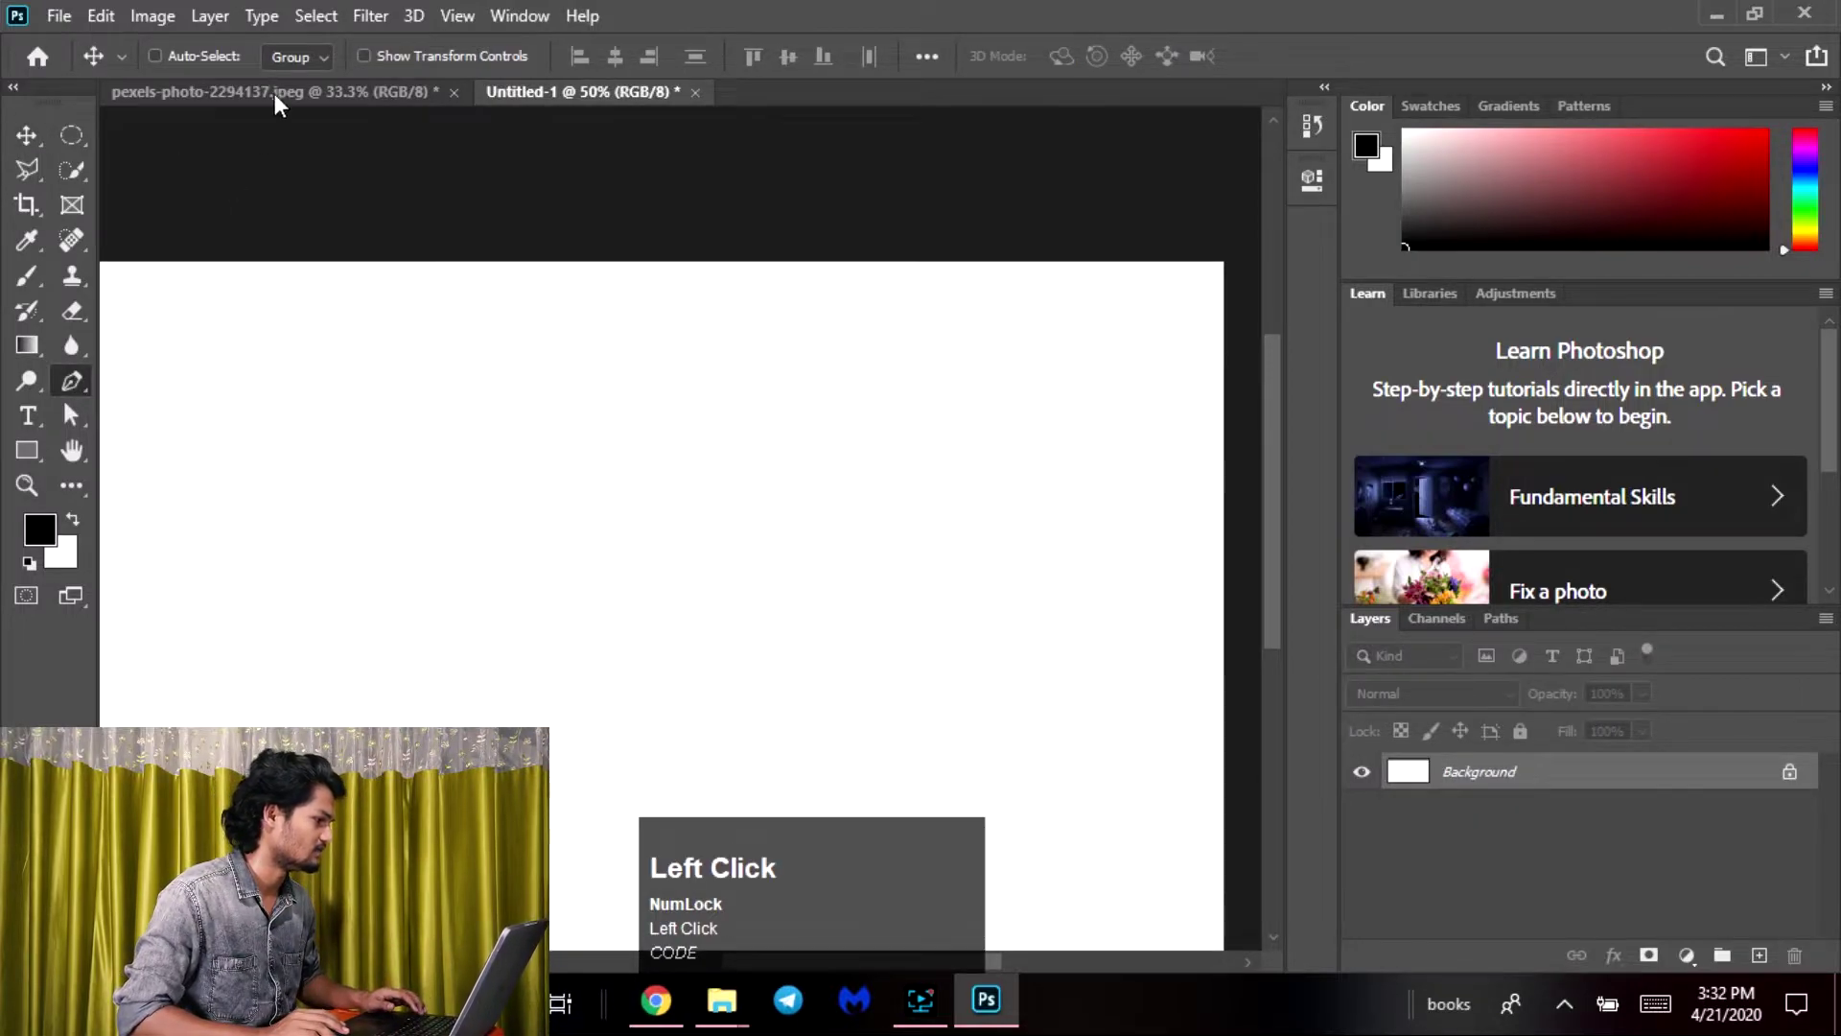
{"action": "left_click", "coordinate": [205, 54]}
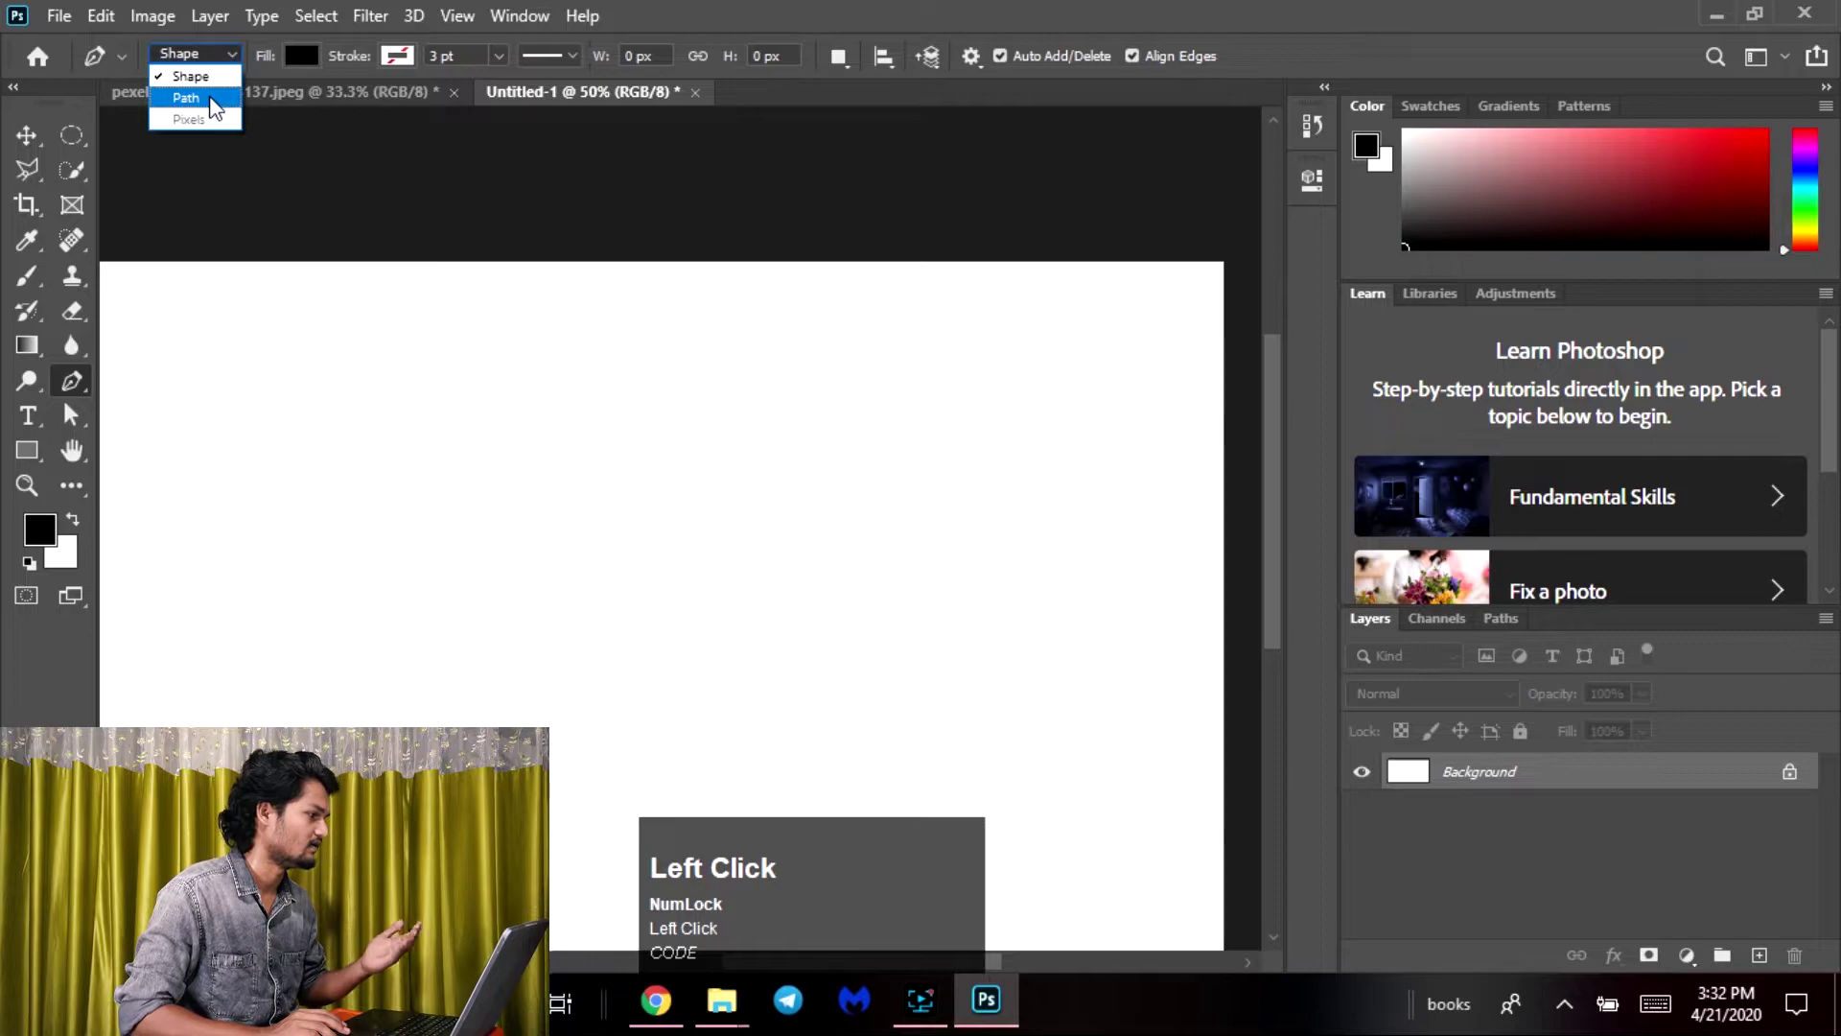
Draw a closed four-sided path with straight segments in the middle of the canvas
{"action": "left_click", "coordinate": [495, 483]}
{"action": "left_click", "coordinate": [807, 361]}
{"action": "left_click", "coordinate": [952, 533]}
{"action": "left_click", "coordinate": [628, 687]}
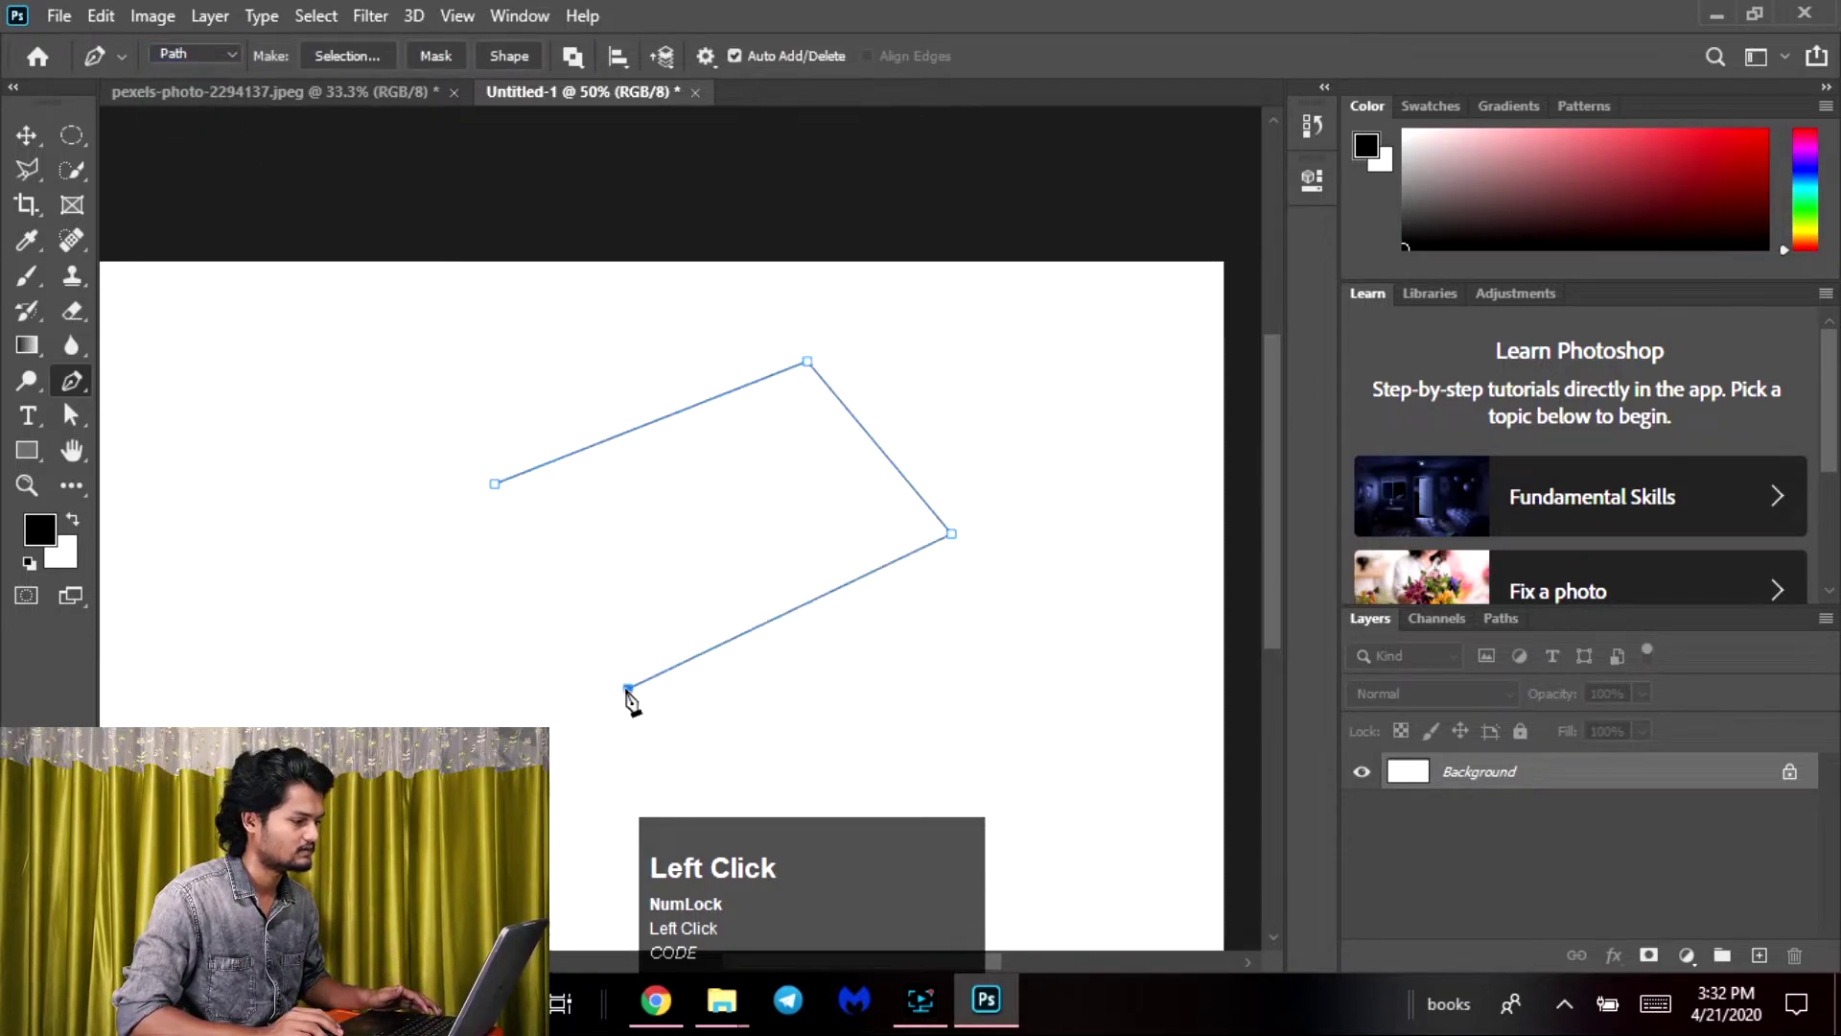
{"action": "left_click", "coordinate": [494, 484]}
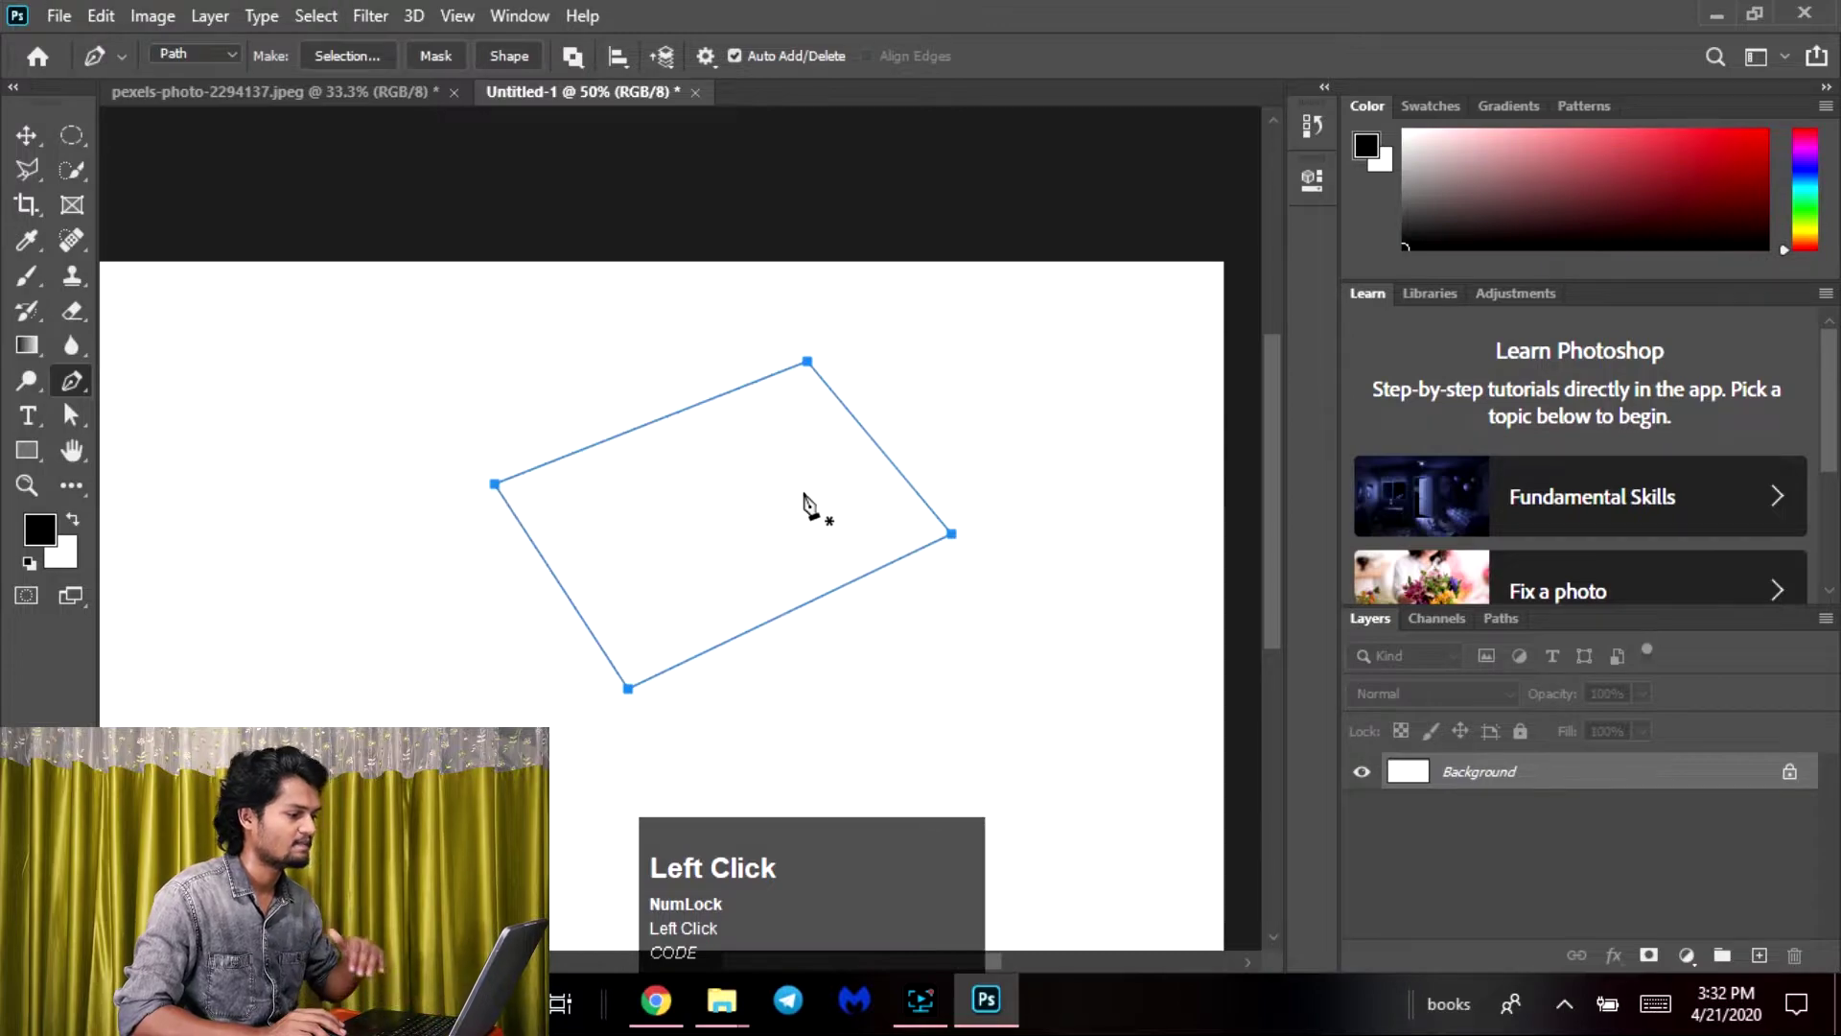
Undo all points of the four-sided path until the canvas is empty
{"action": "key", "text": "ctrl+z"}
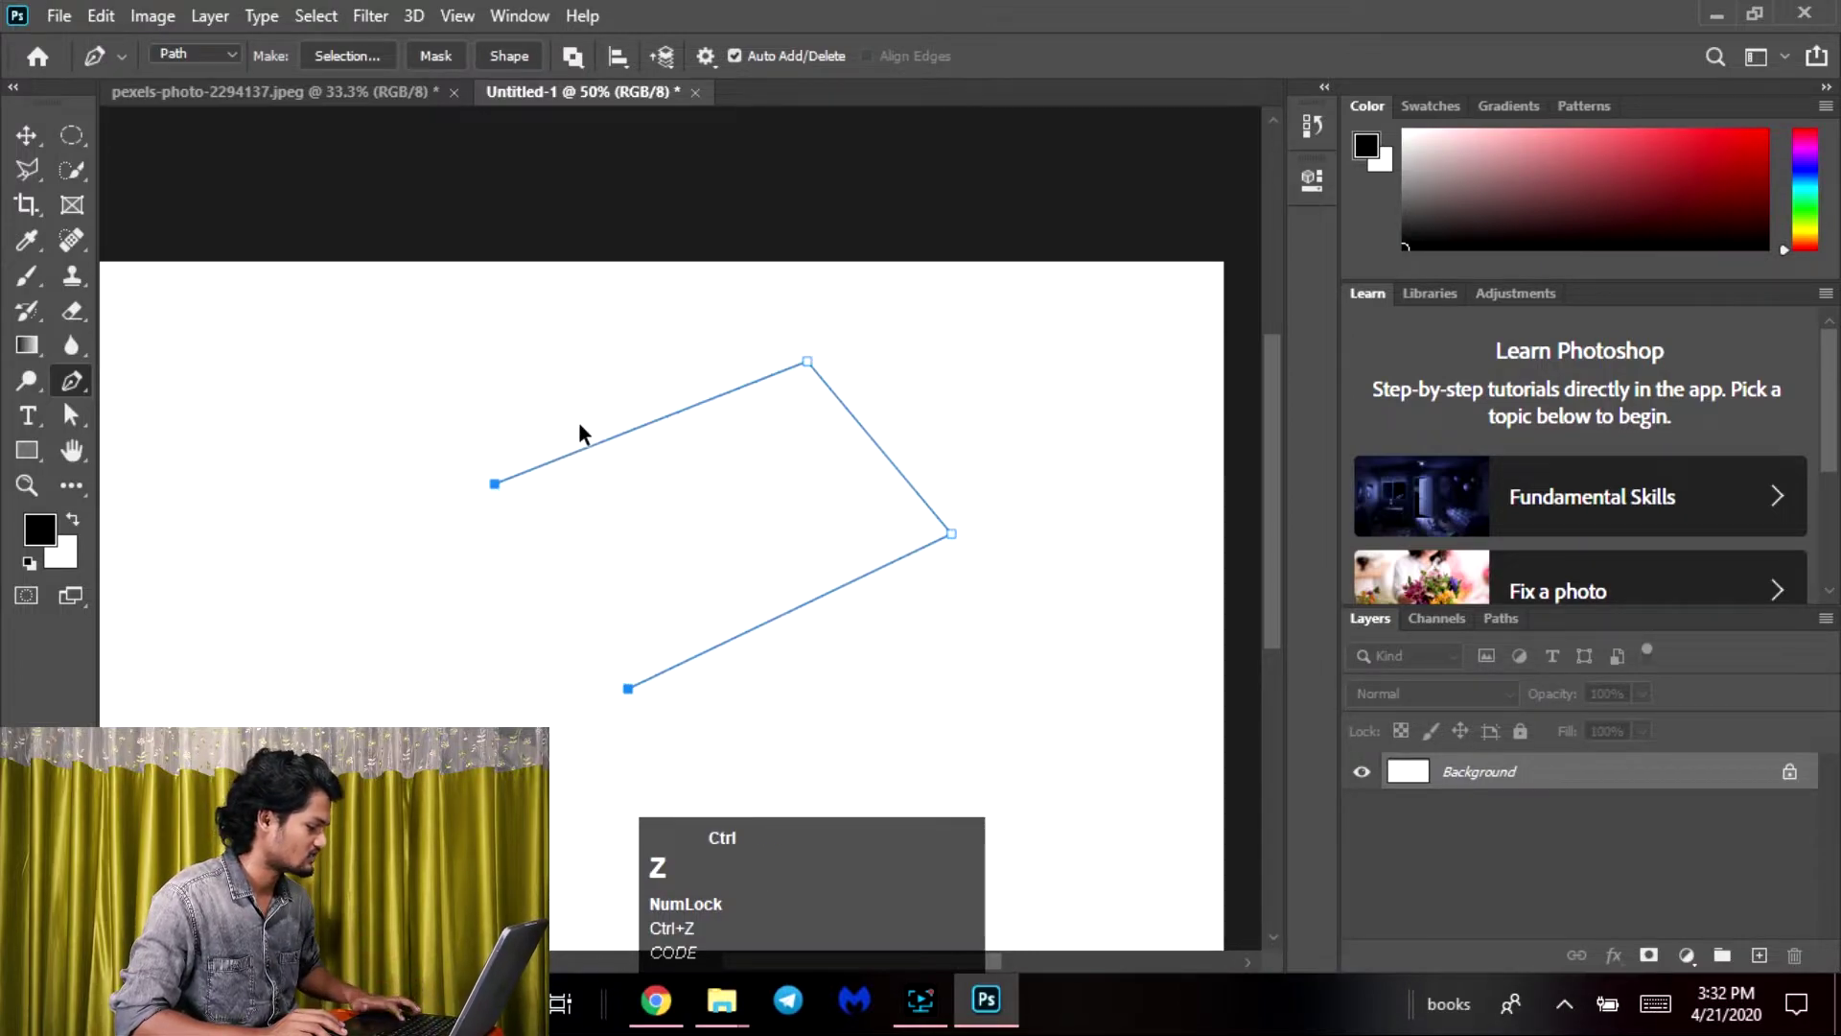
{"action": "key", "text": "ctrl+alt+z"}
{"action": "key", "text": "ctrl+alt+z"}
{"action": "key", "text": "ctrl+alt+z"}
{"action": "key", "text": "ctrl+z"}
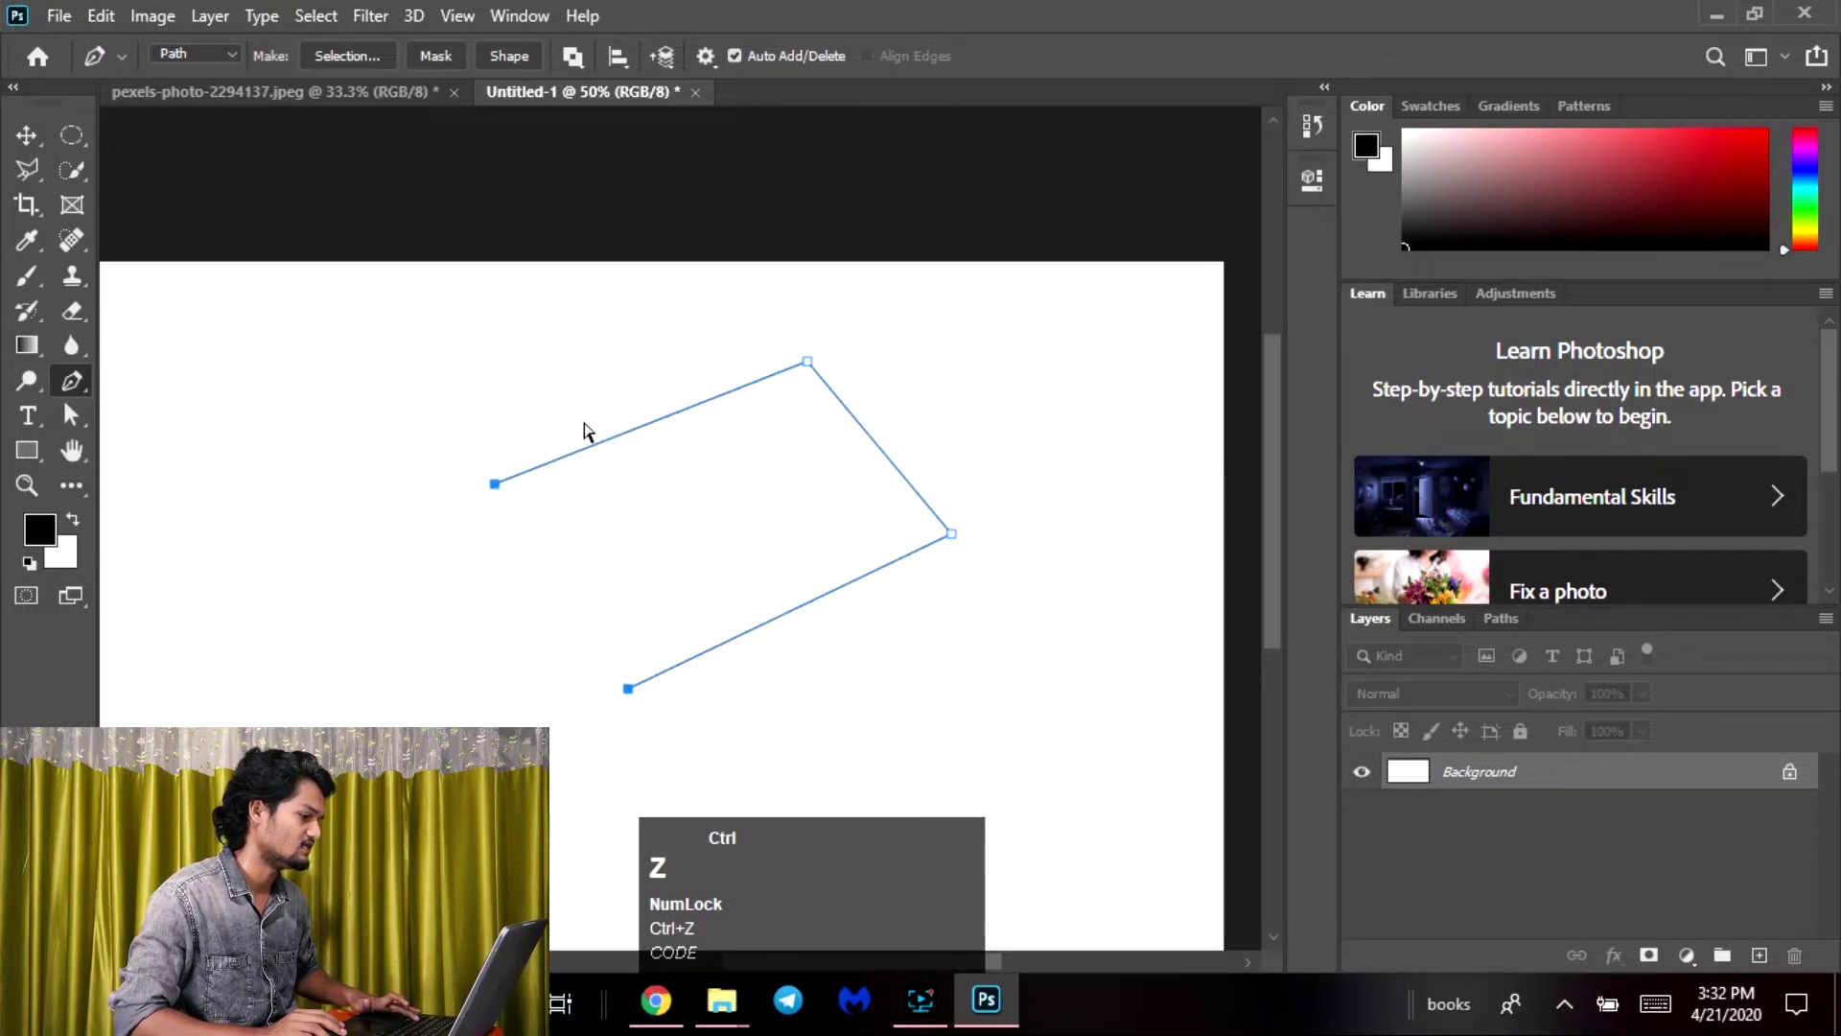
{"action": "key", "text": "ctrl+z"}
{"action": "key", "text": "ctrl+z"}
{"action": "key", "text": "ctrl+z"}
{"action": "key", "text": "ctrl+z"}
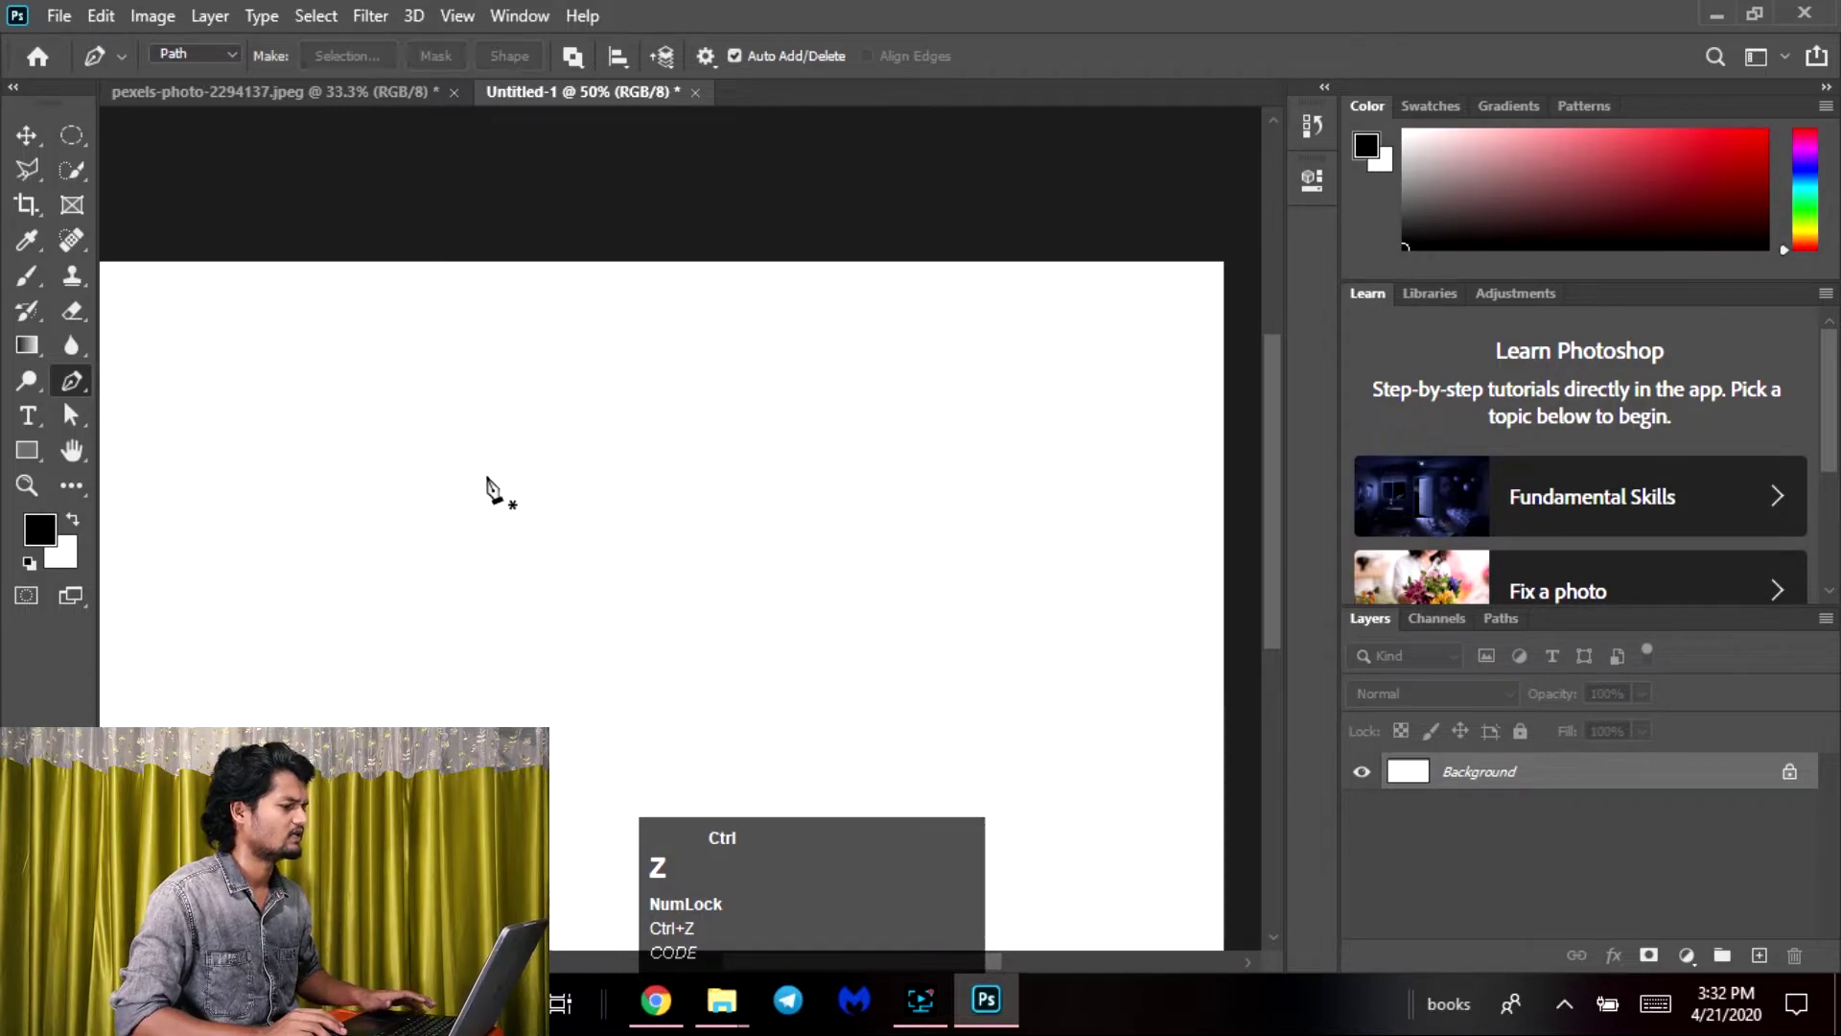
Draw another, wider closed path with four corner points and straight sides across the canvas
{"action": "left_click", "coordinate": [486, 476]}
{"action": "left_click", "coordinate": [922, 384]}
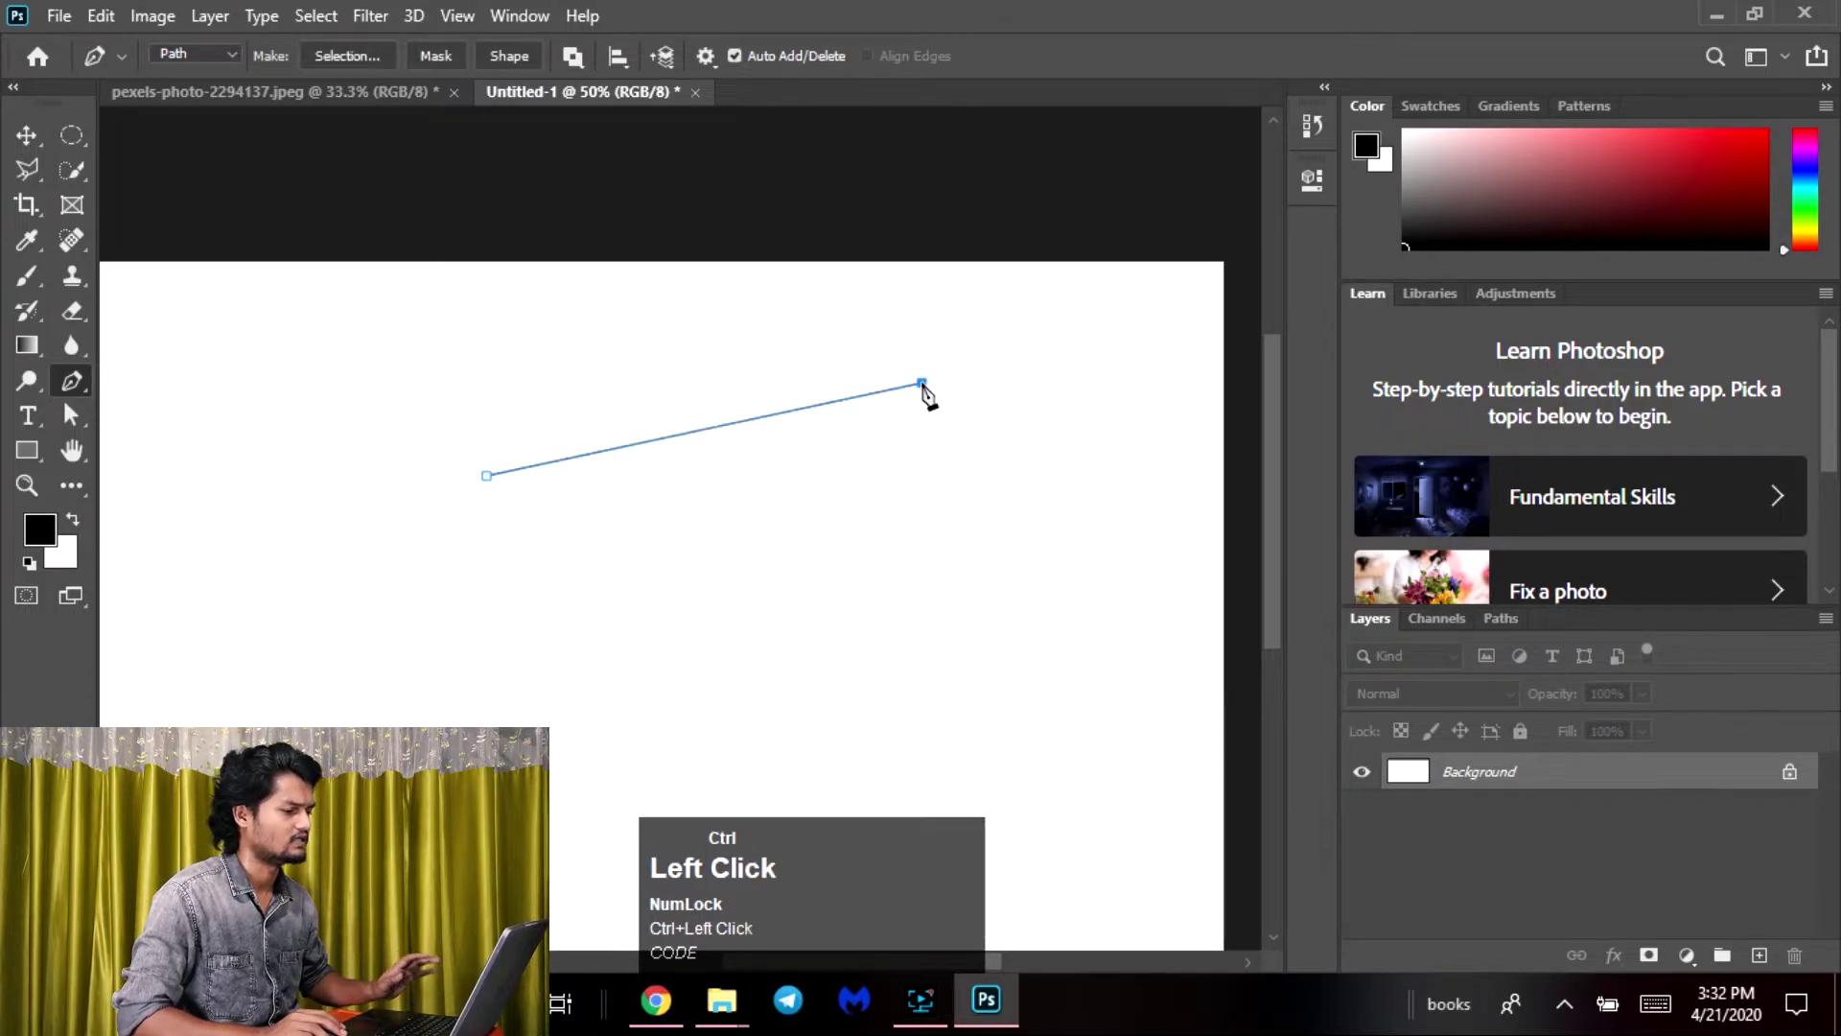
{"action": "left_click", "coordinate": [991, 606]}
{"action": "left_click", "coordinate": [485, 686]}
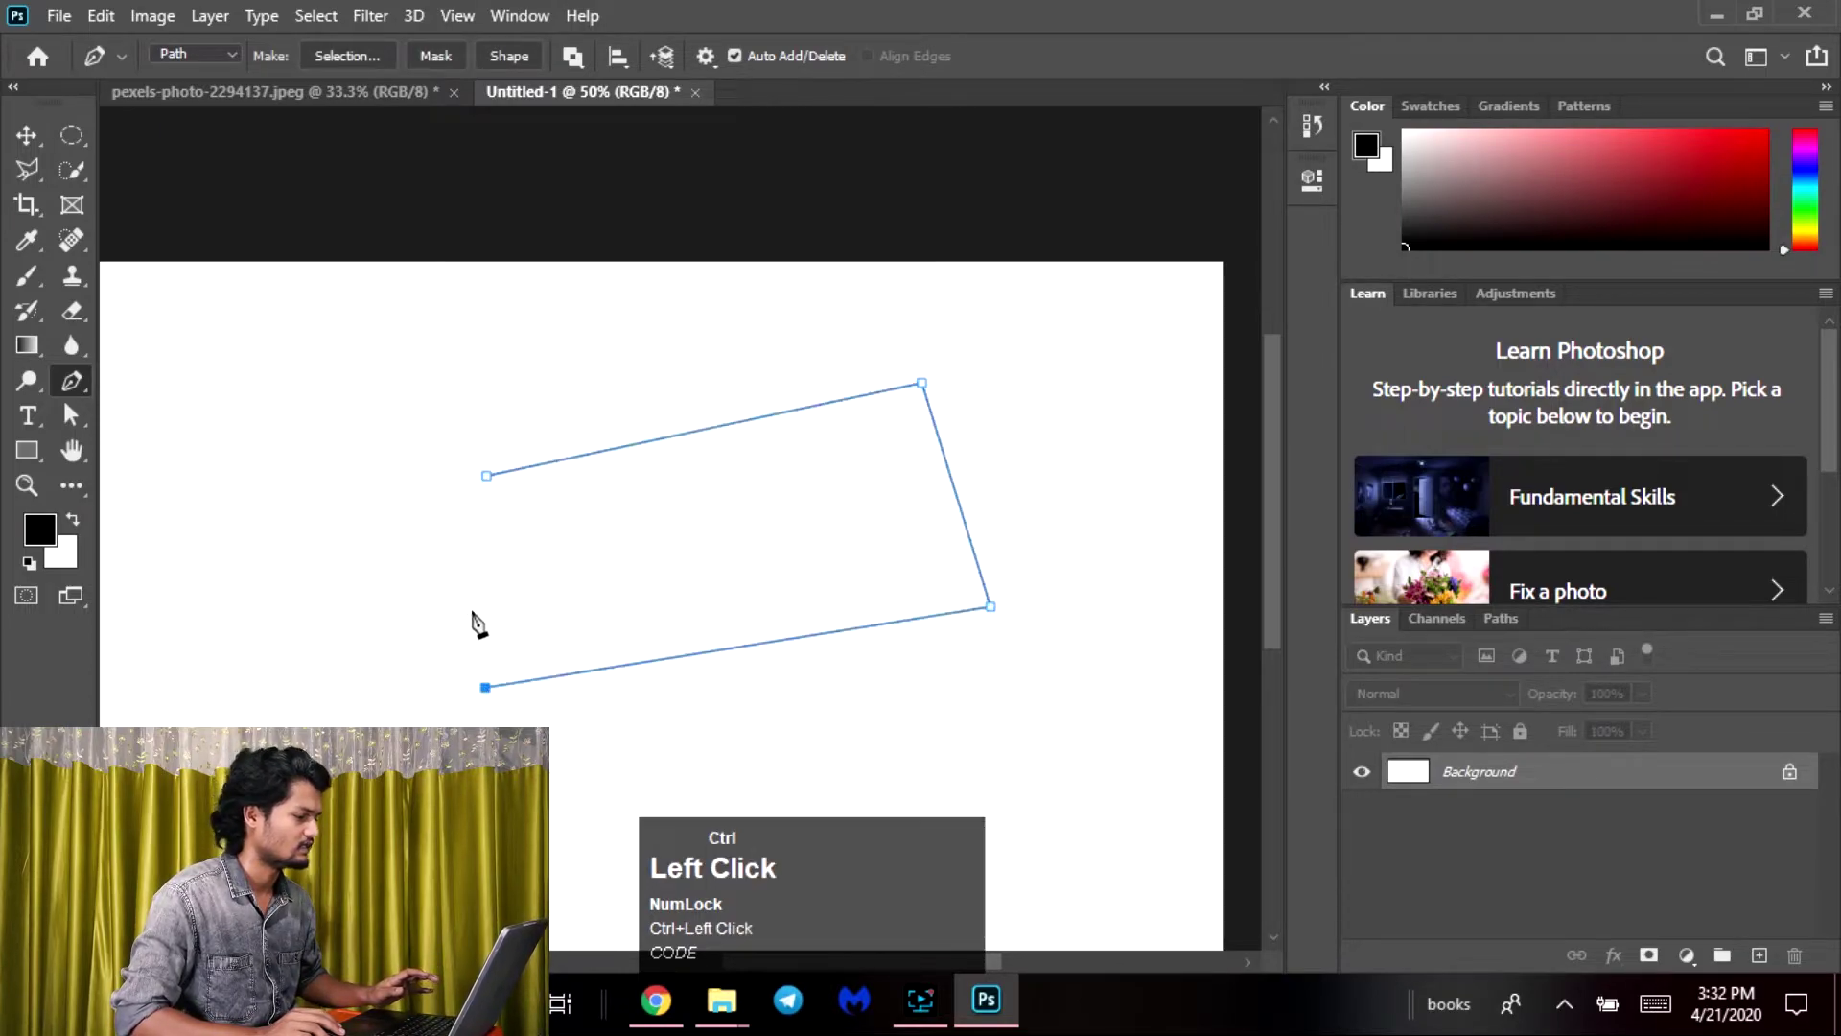
{"action": "left_click", "coordinate": [486, 477]}
Turn the straight-sided path into a new anti-aliased selection with a feather radius of 0 pixels
{"action": "right_click", "coordinate": [640, 493]}
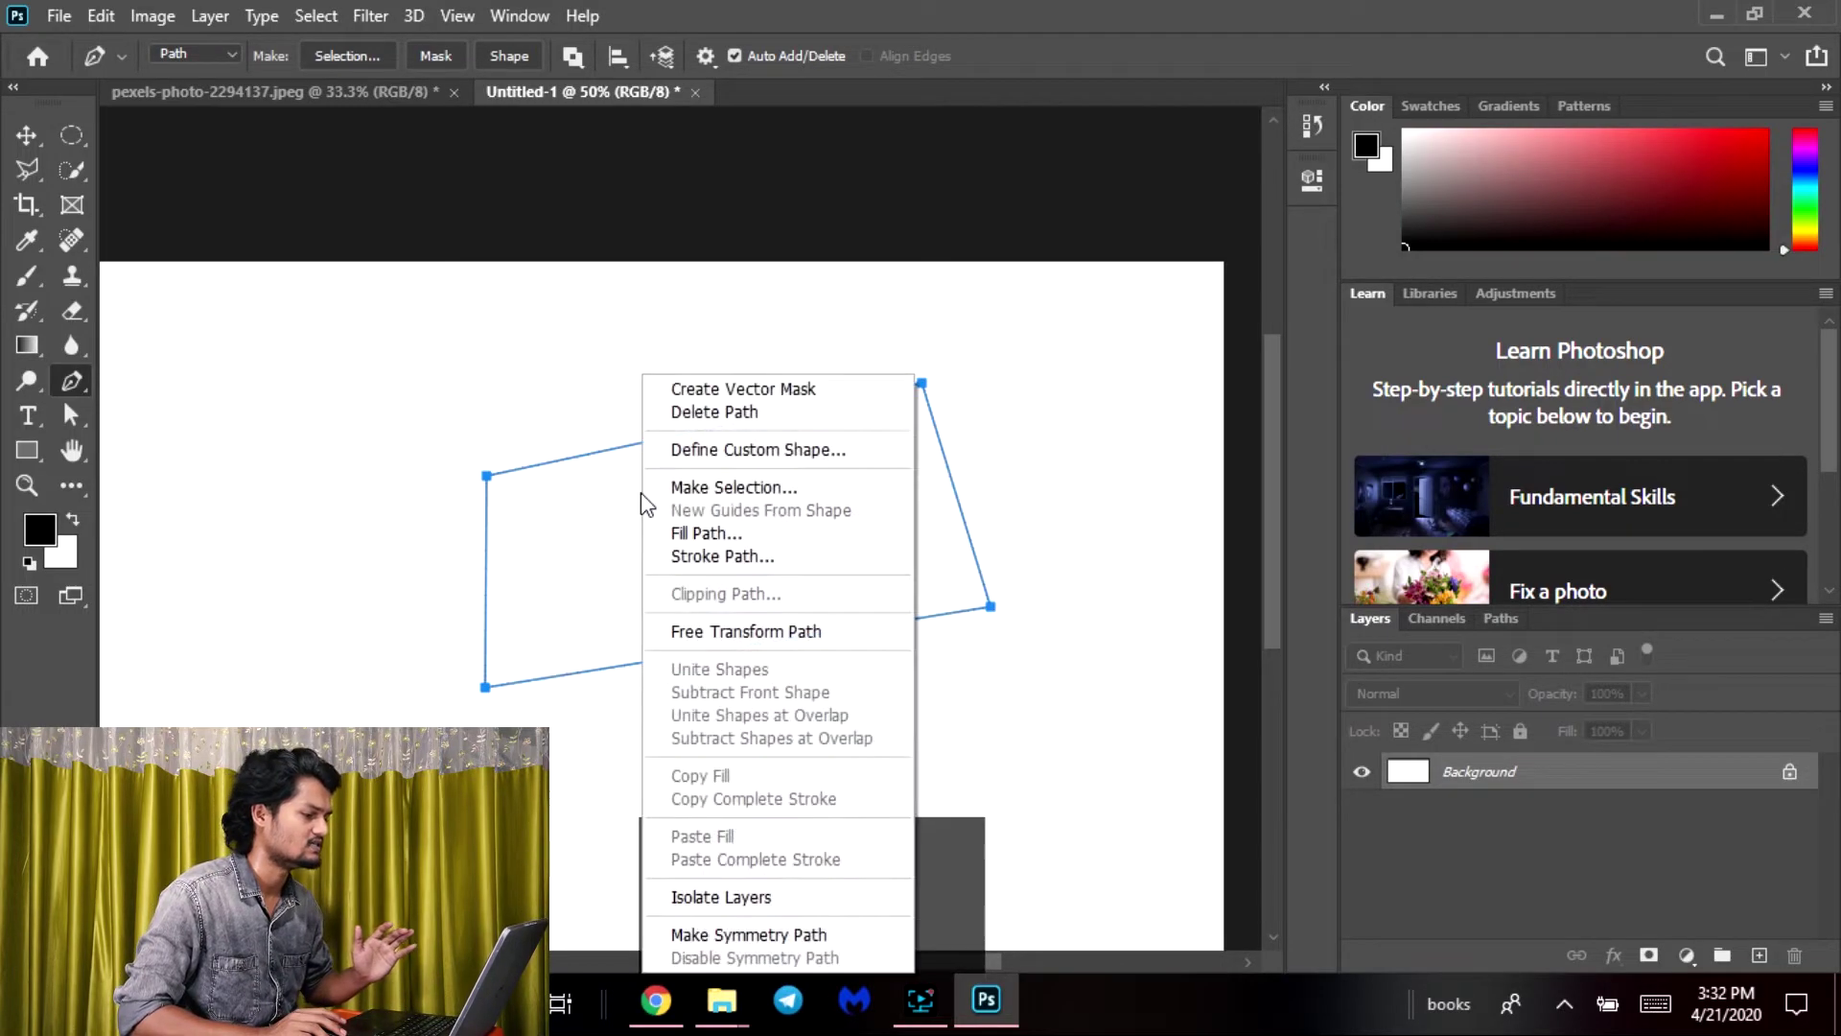
{"action": "left_click", "coordinate": [767, 485]}
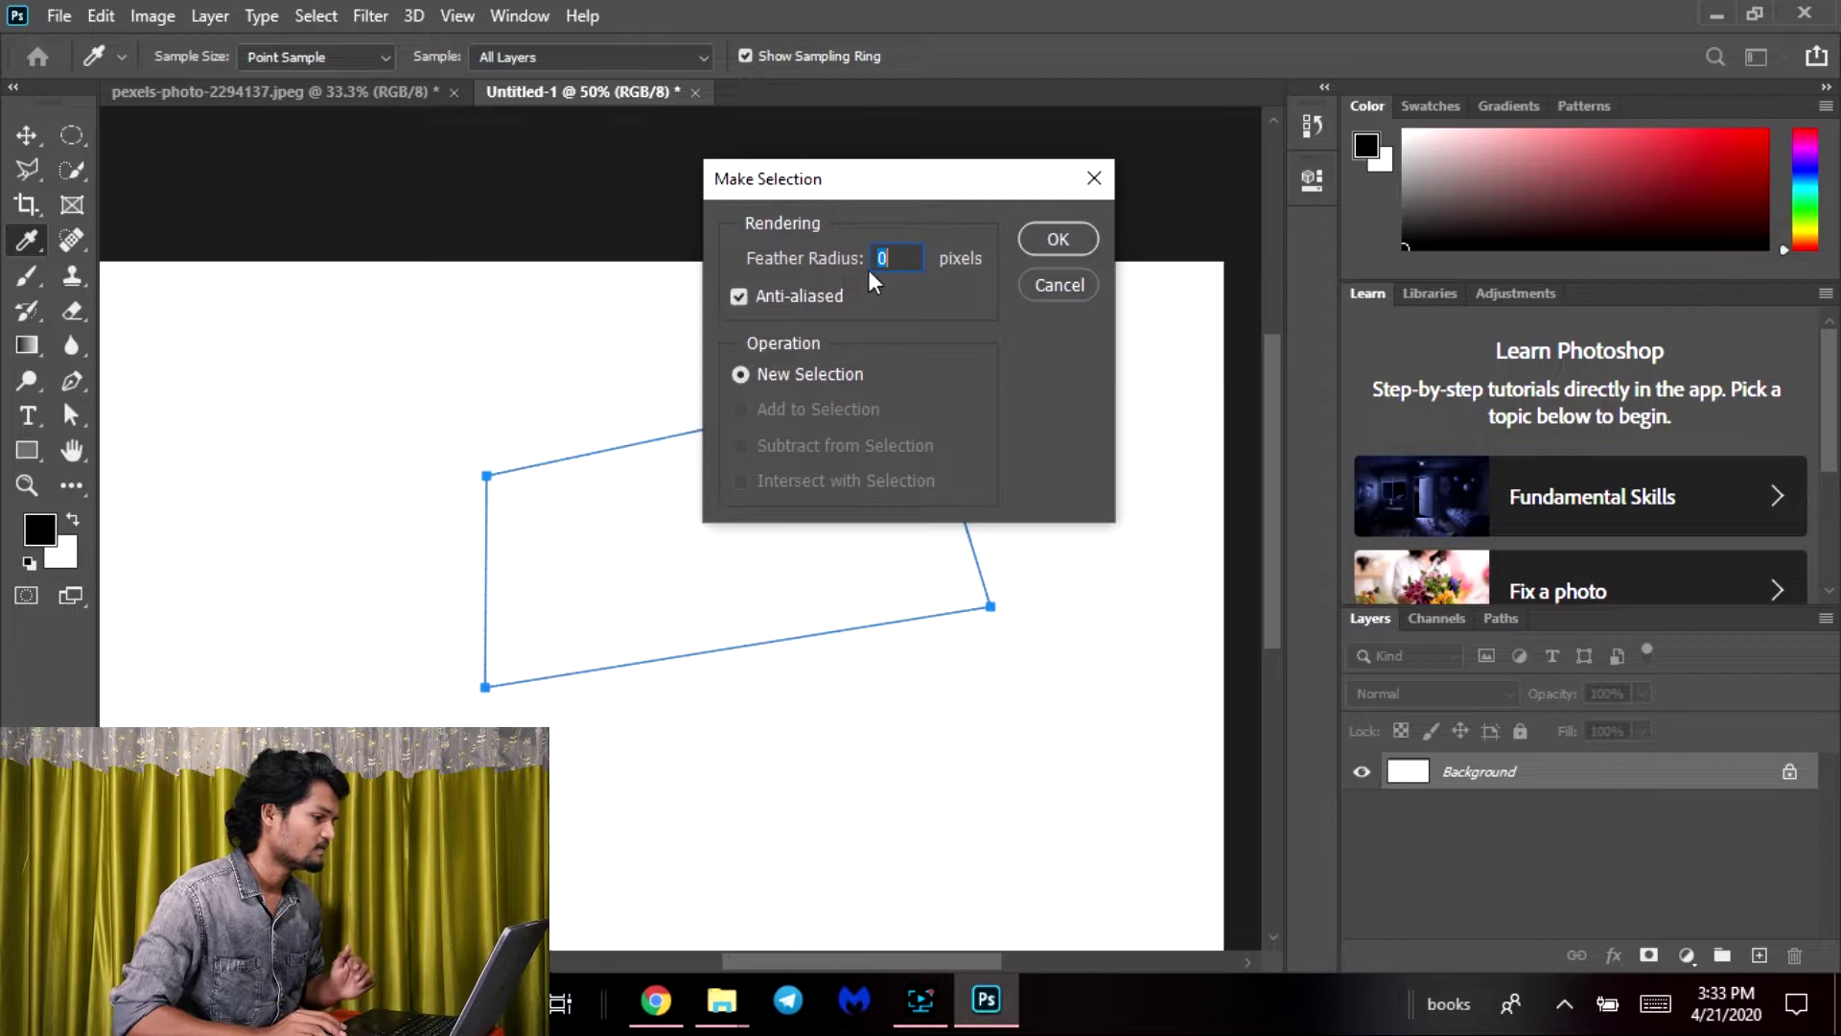
{"action": "left_click", "coordinate": [1060, 240]}
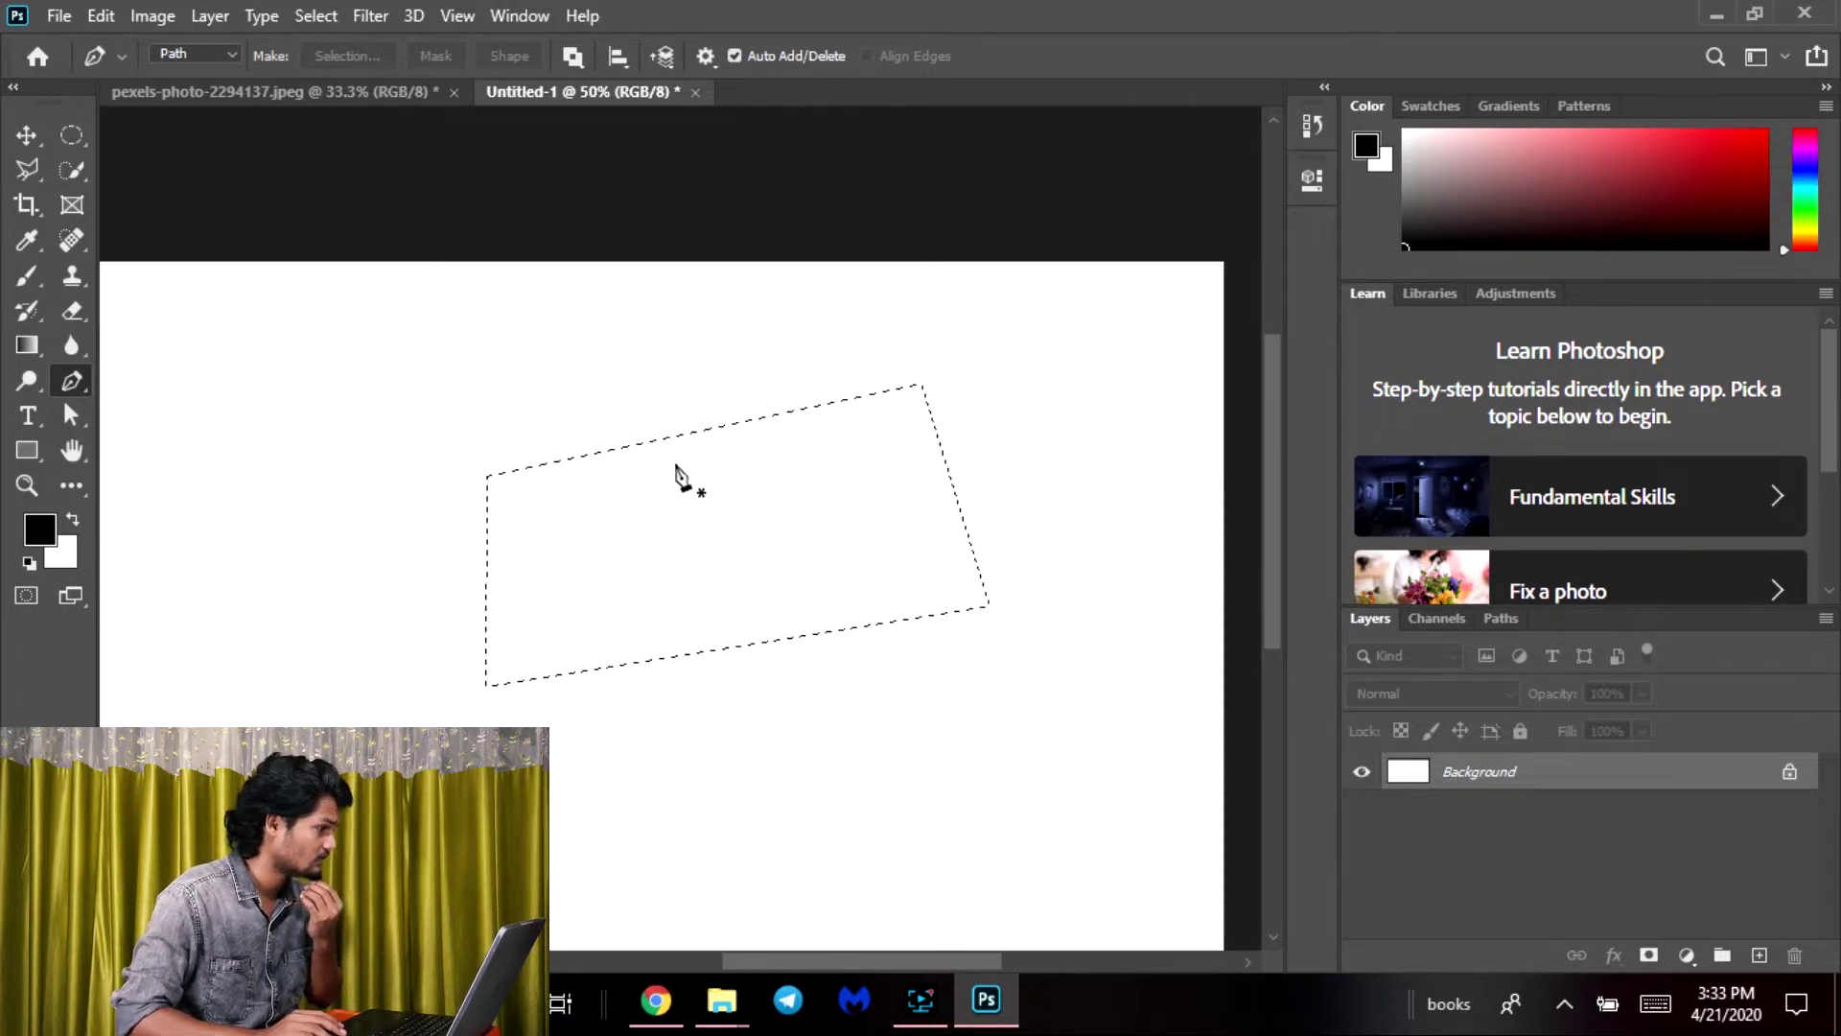
Undo the selection and the anchor points of the straight-sided path
{"action": "key", "text": "ctrl"}
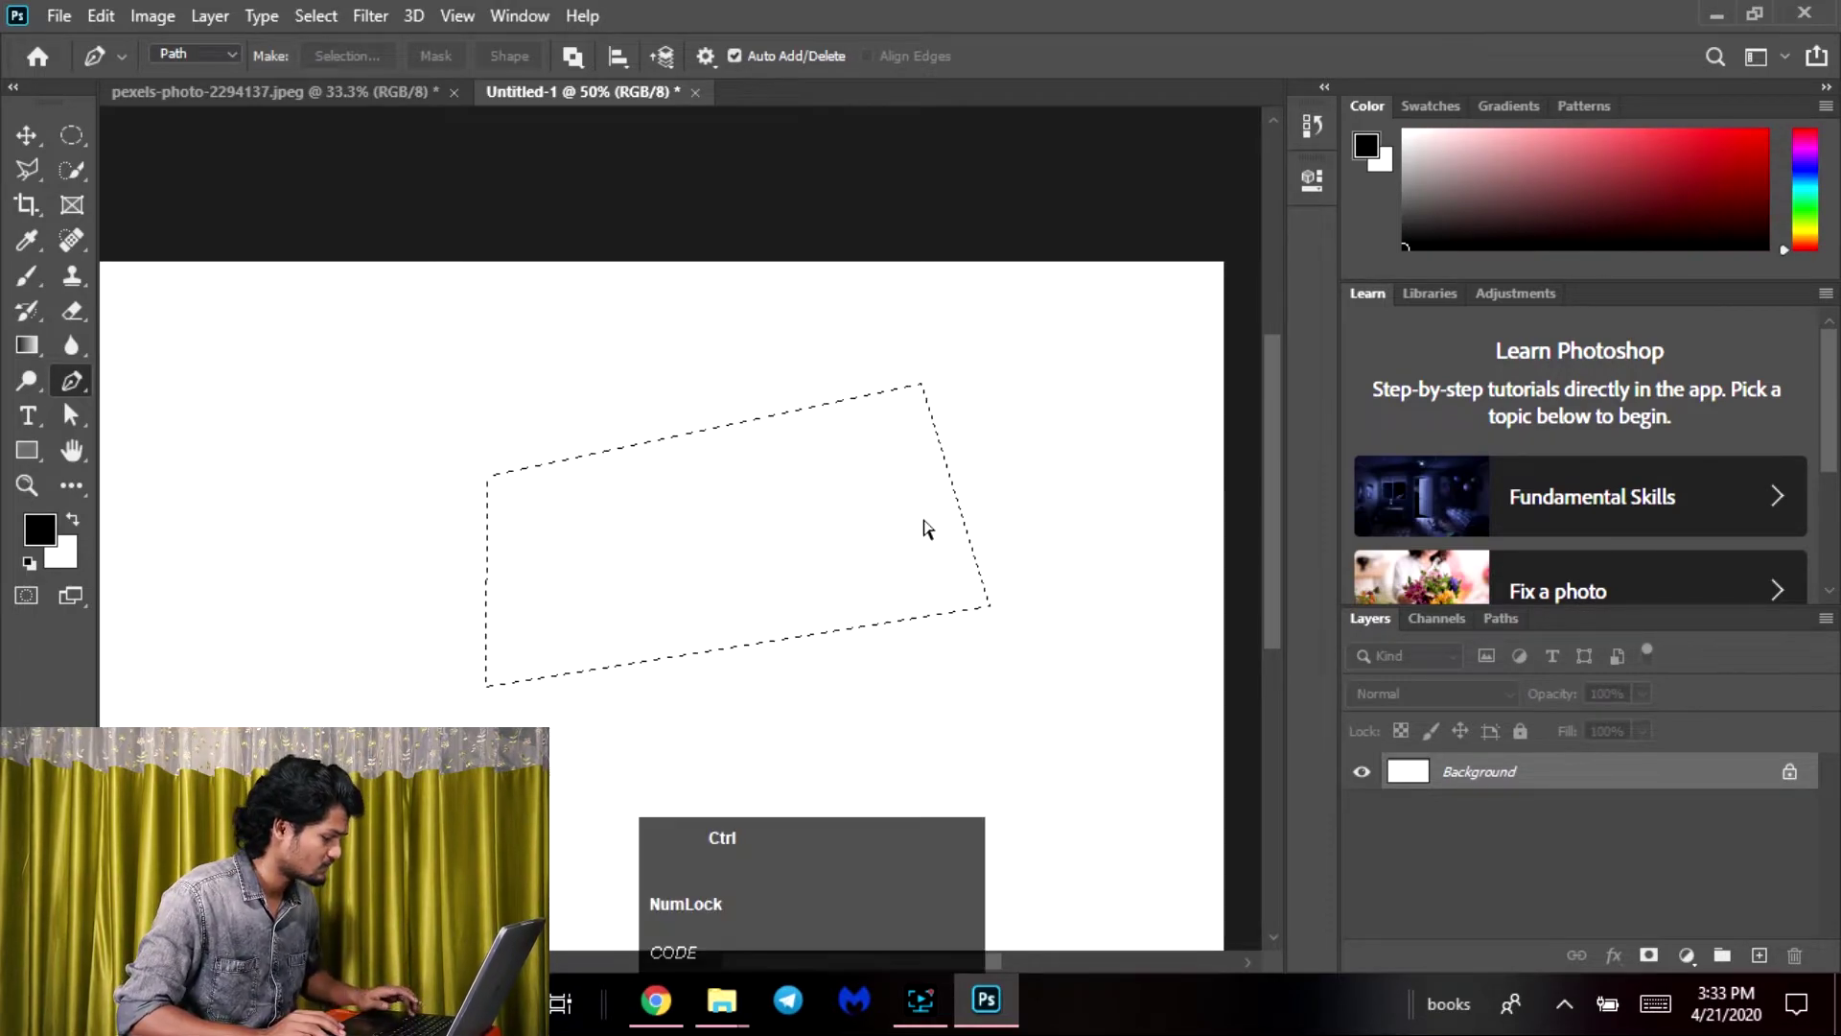
{"action": "key", "text": "ctrl+z"}
{"action": "key", "text": "ctrl+alt+z"}
{"action": "key", "text": "ctrl+alt+z"}
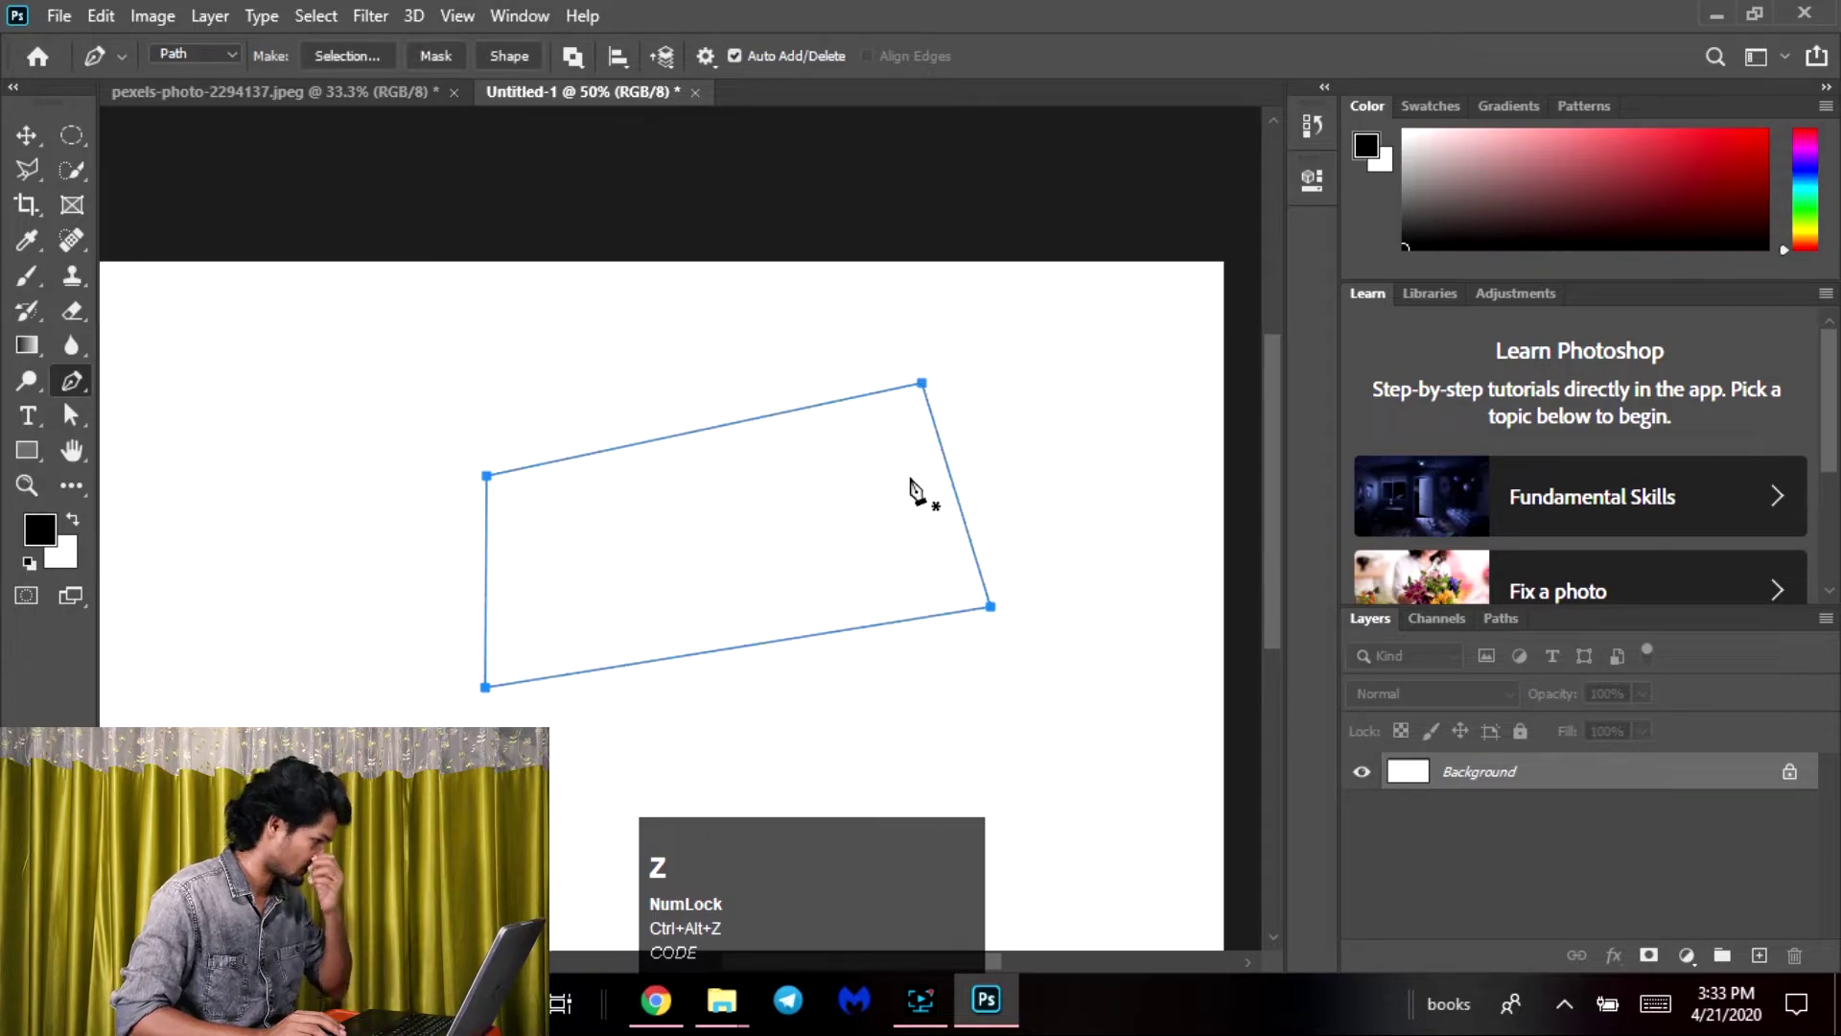
{"action": "key", "text": "ctrl+z"}
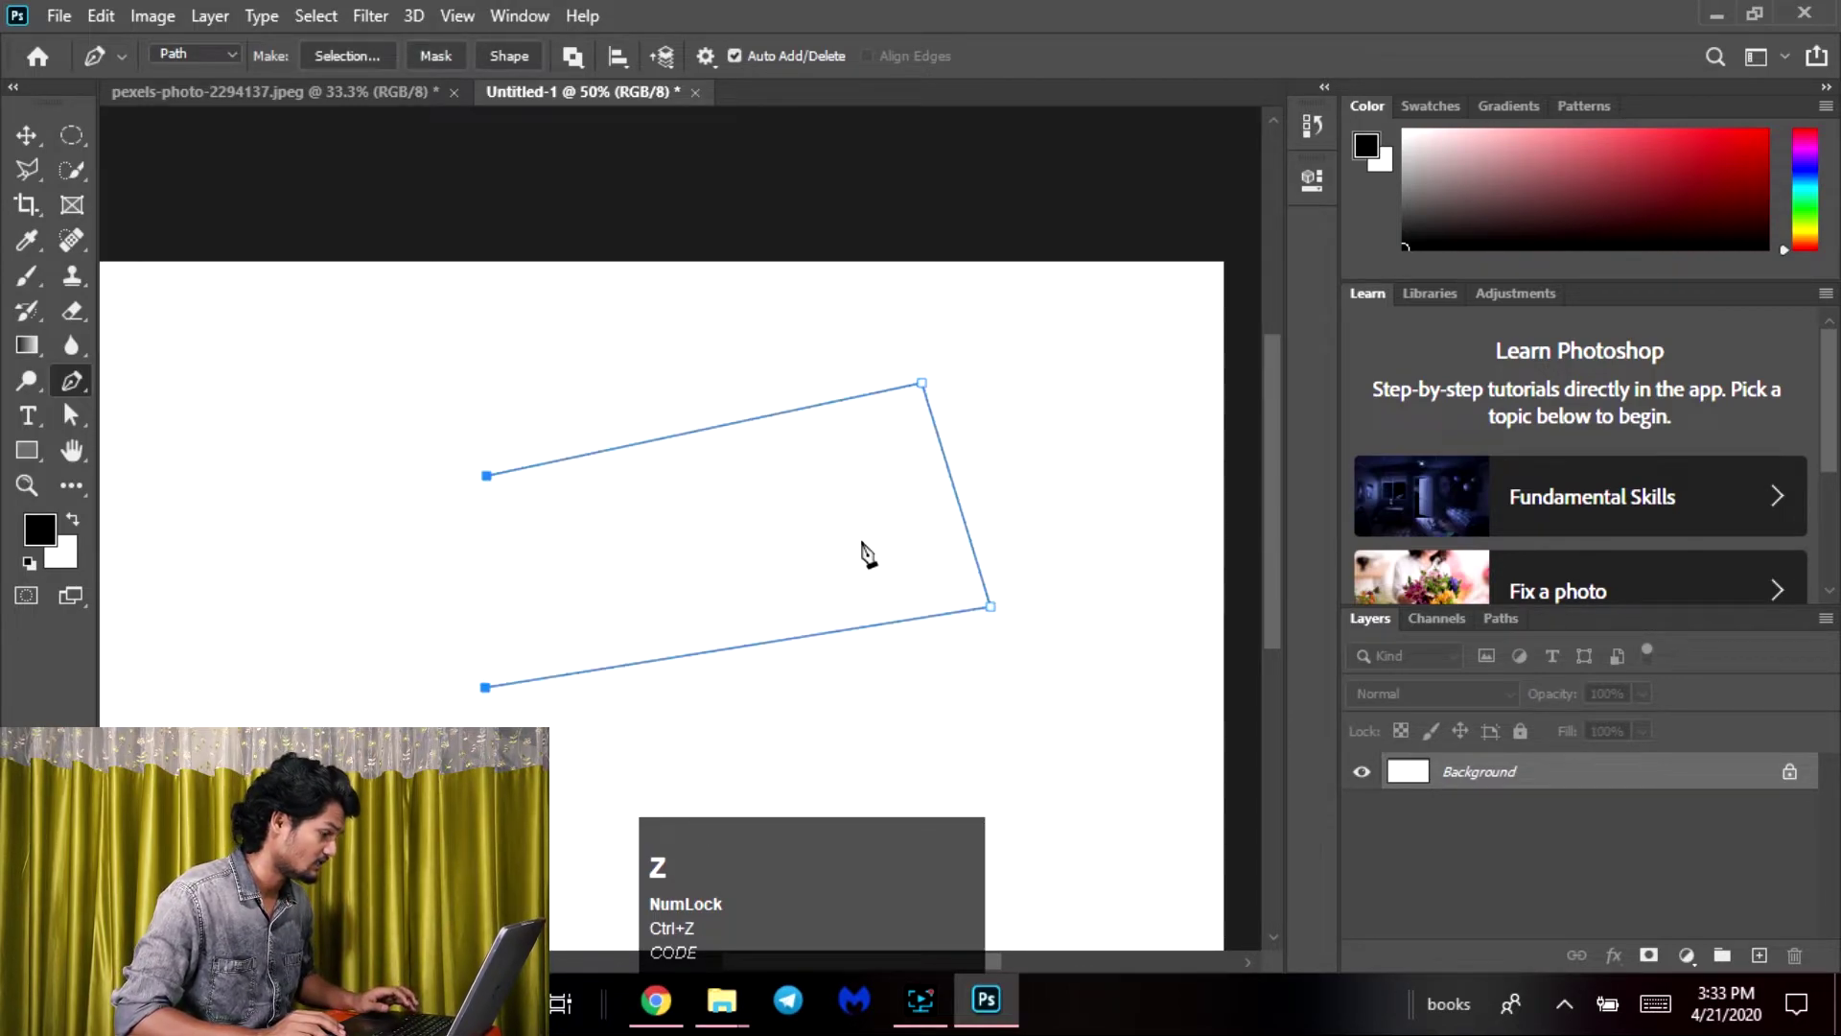
{"action": "key", "text": "ctrl+z"}
{"action": "key", "text": "ctrl+z"}
{"action": "key", "text": "ctrl+z"}
{"action": "key", "text": "ctrl+z"}
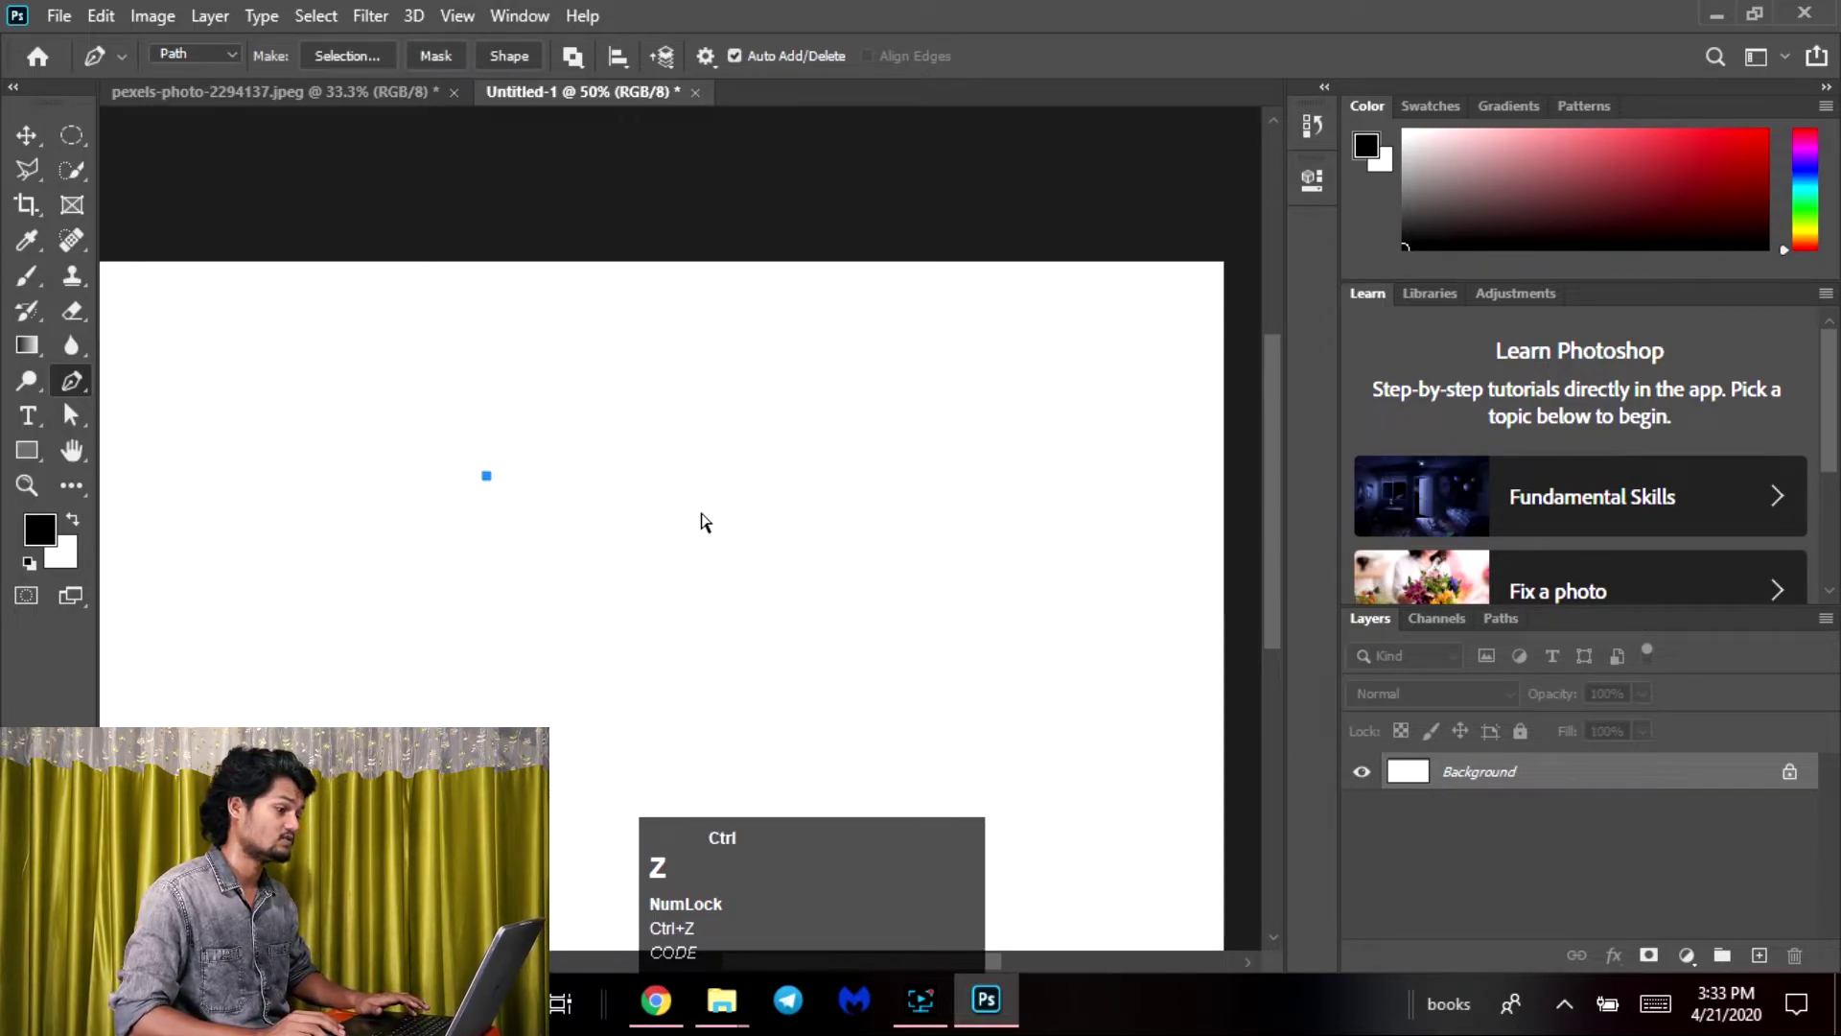
Draw a closed curved path with three anchor points, removing the outgoing direction handle of the second point before continuing
{"action": "left_click", "coordinate": [379, 488]}
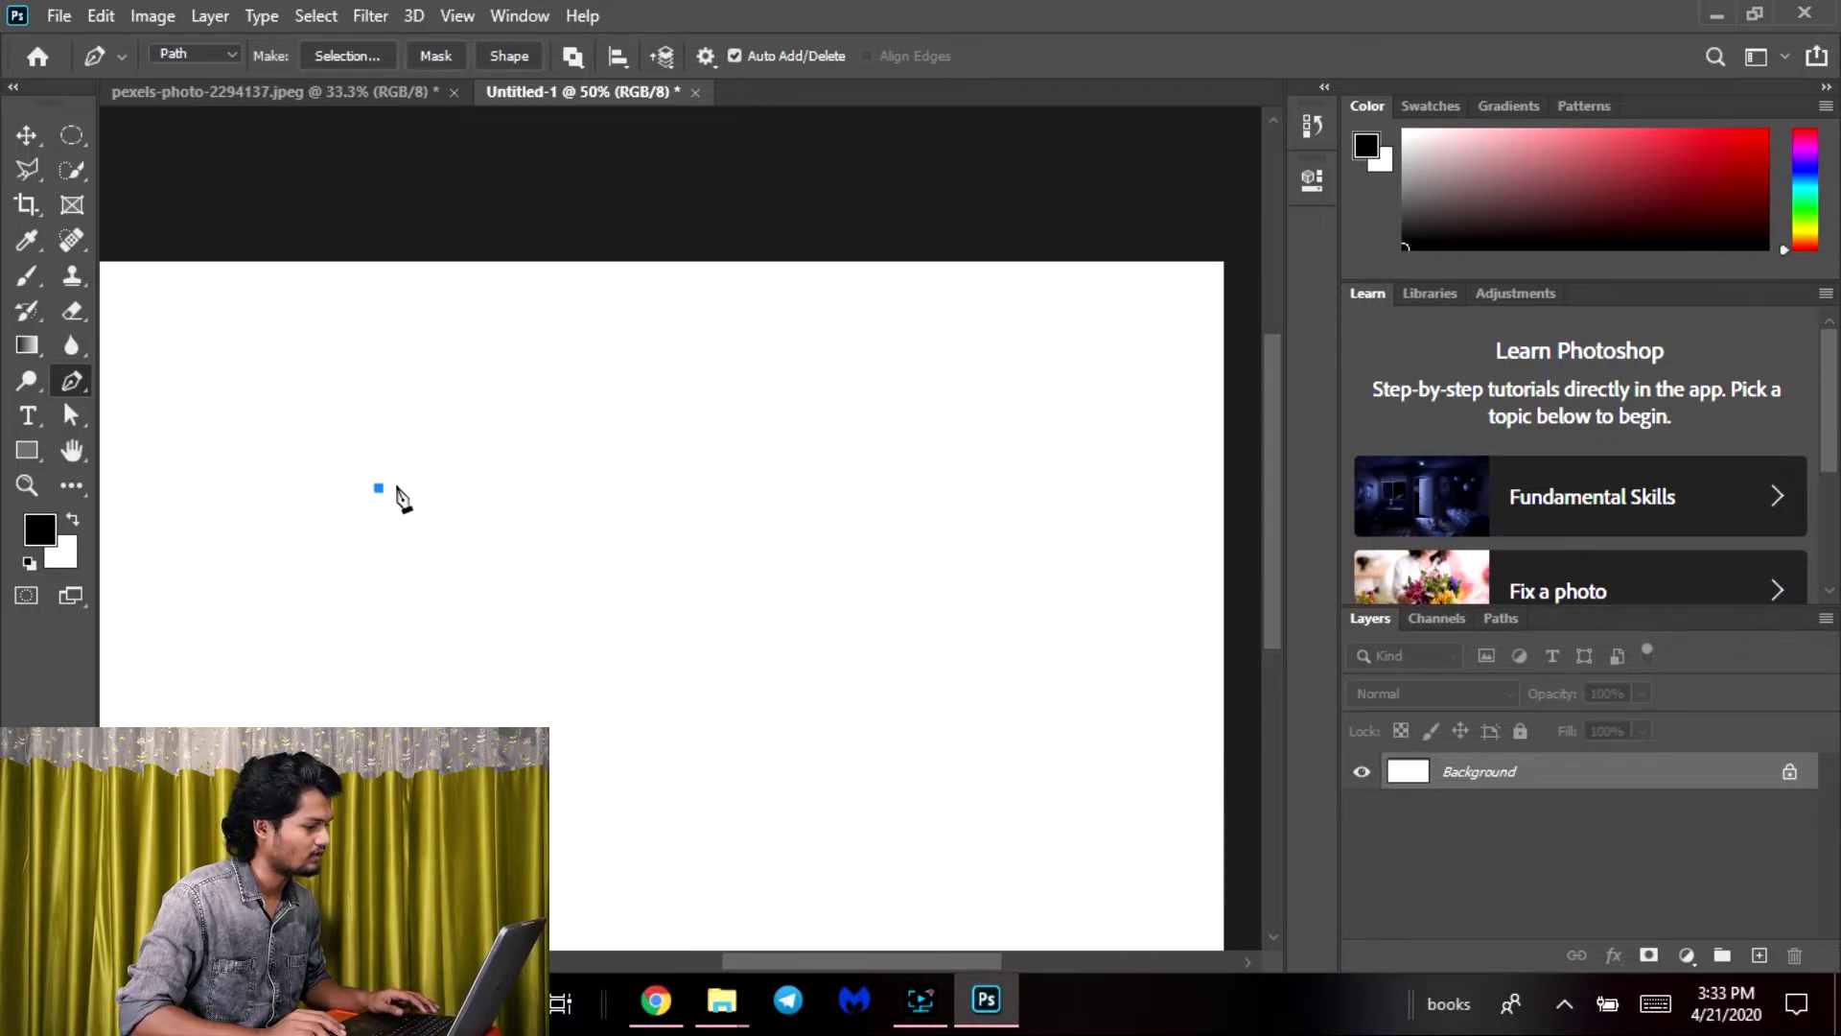
{"action": "left_click_drag", "start_coordinate": [838, 397], "coordinate": [1060, 491]}
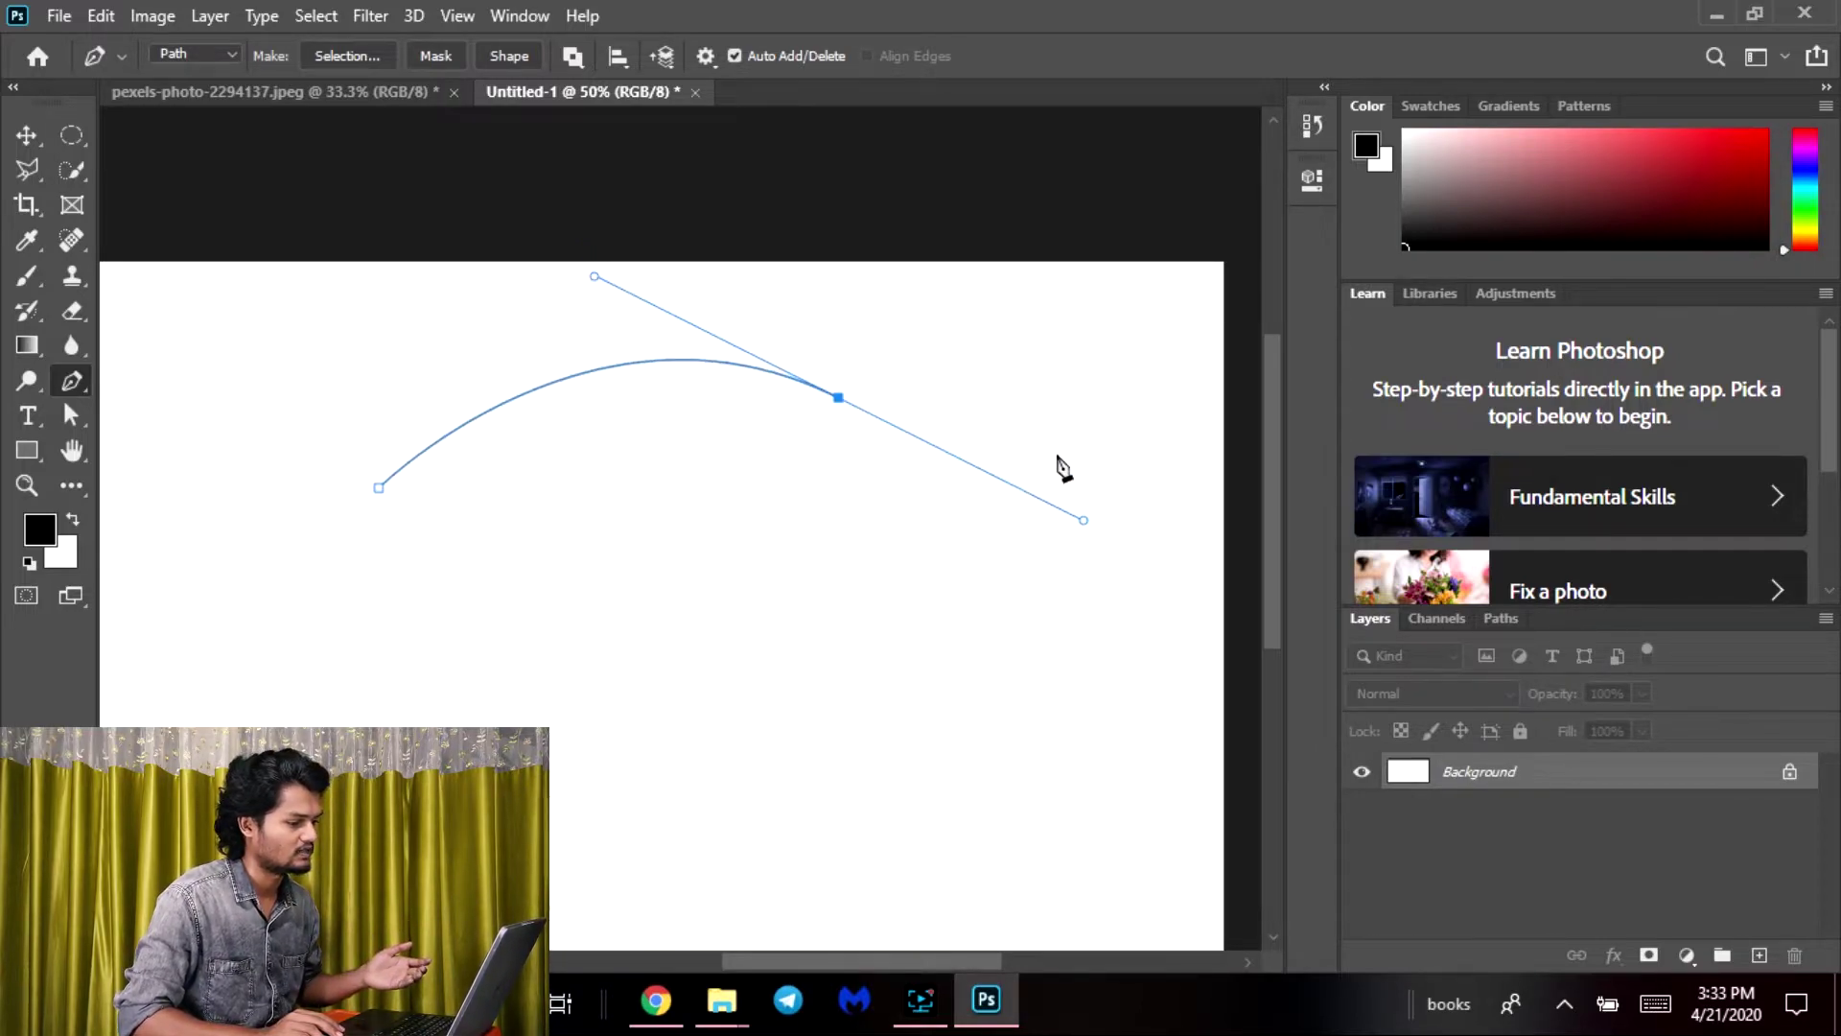
{"action": "key", "text": "alt"}
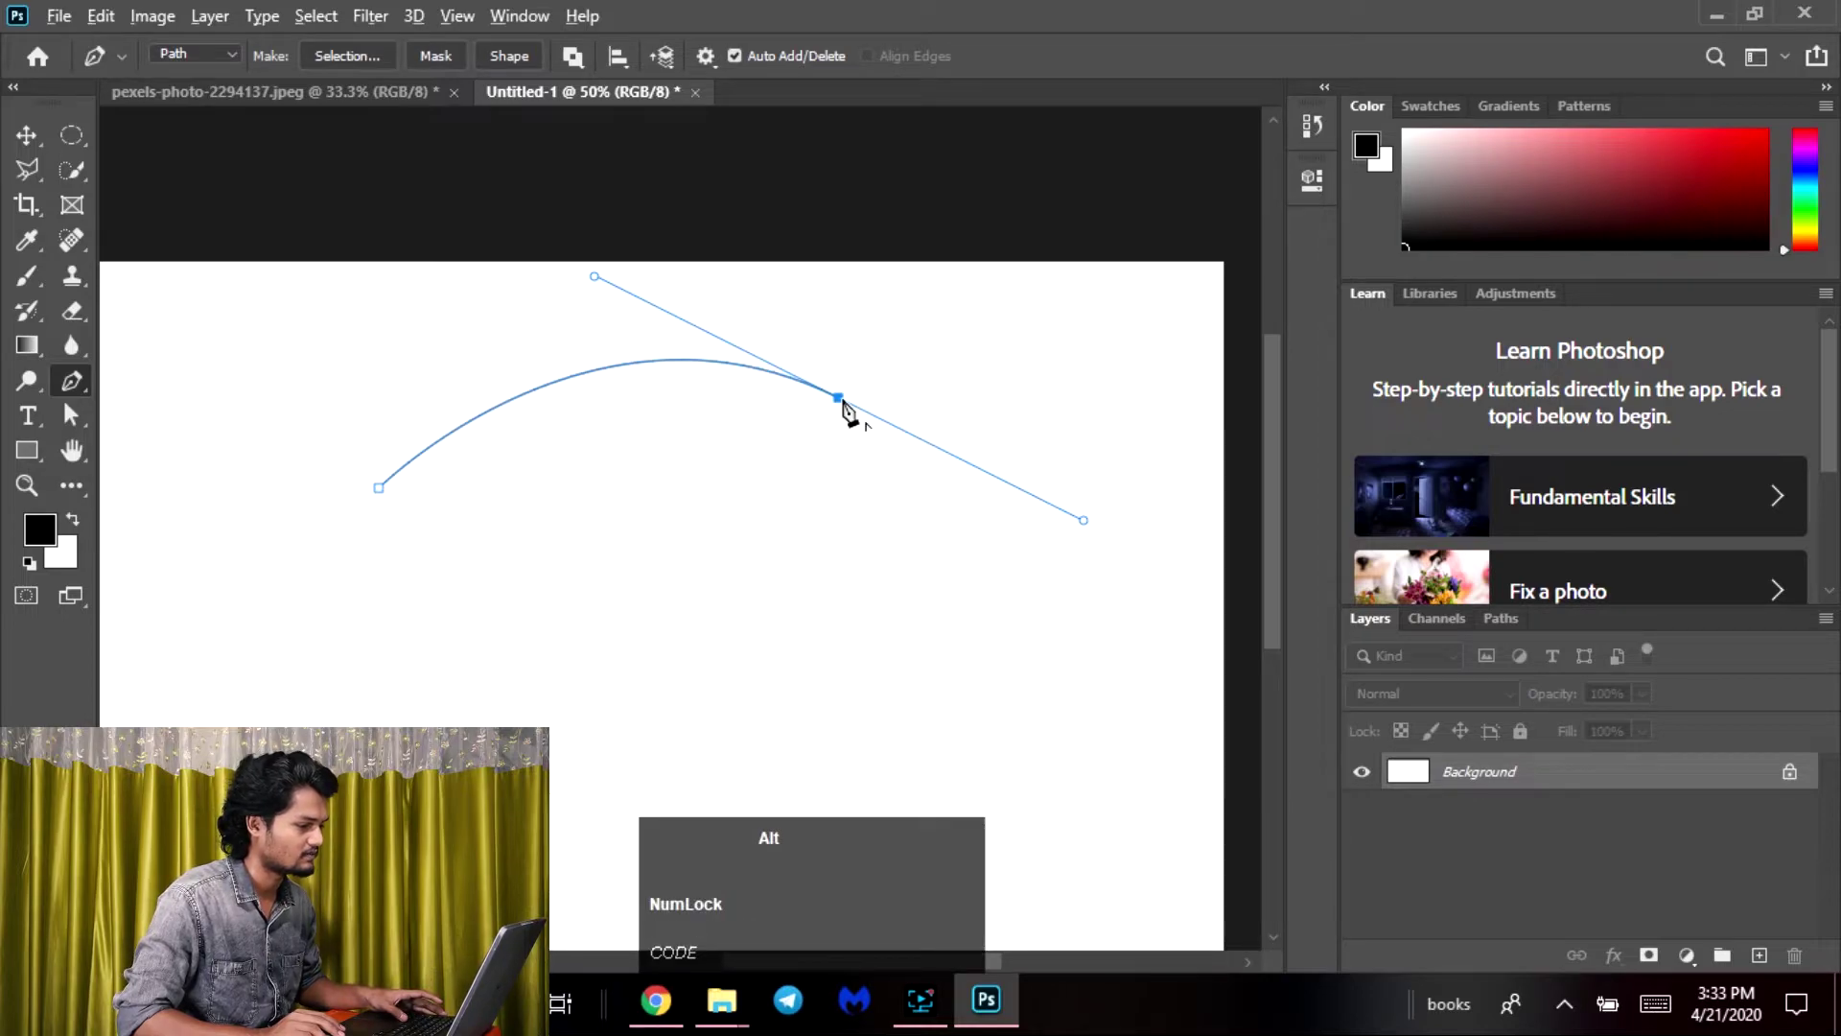
{"action": "left_click", "coordinate": [840, 401], "text": "alt"}
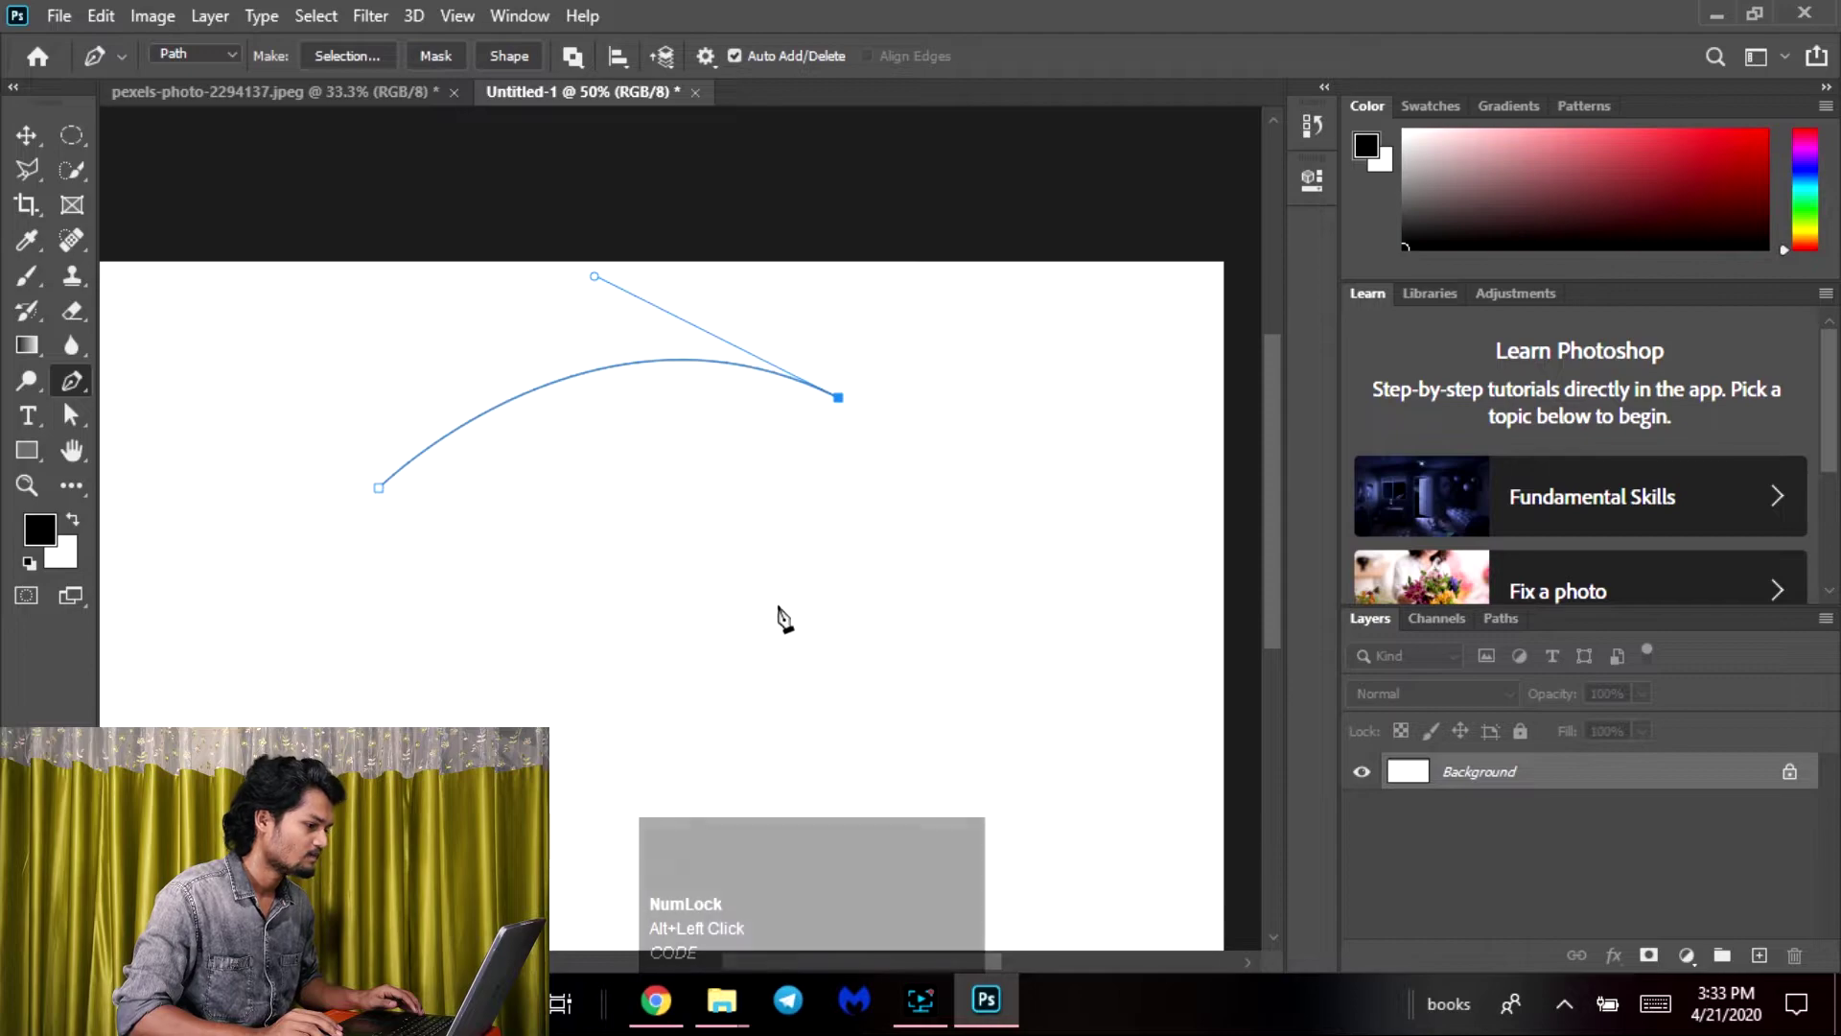
{"action": "left_click_drag", "start_coordinate": [676, 623], "coordinate": [577, 664]}
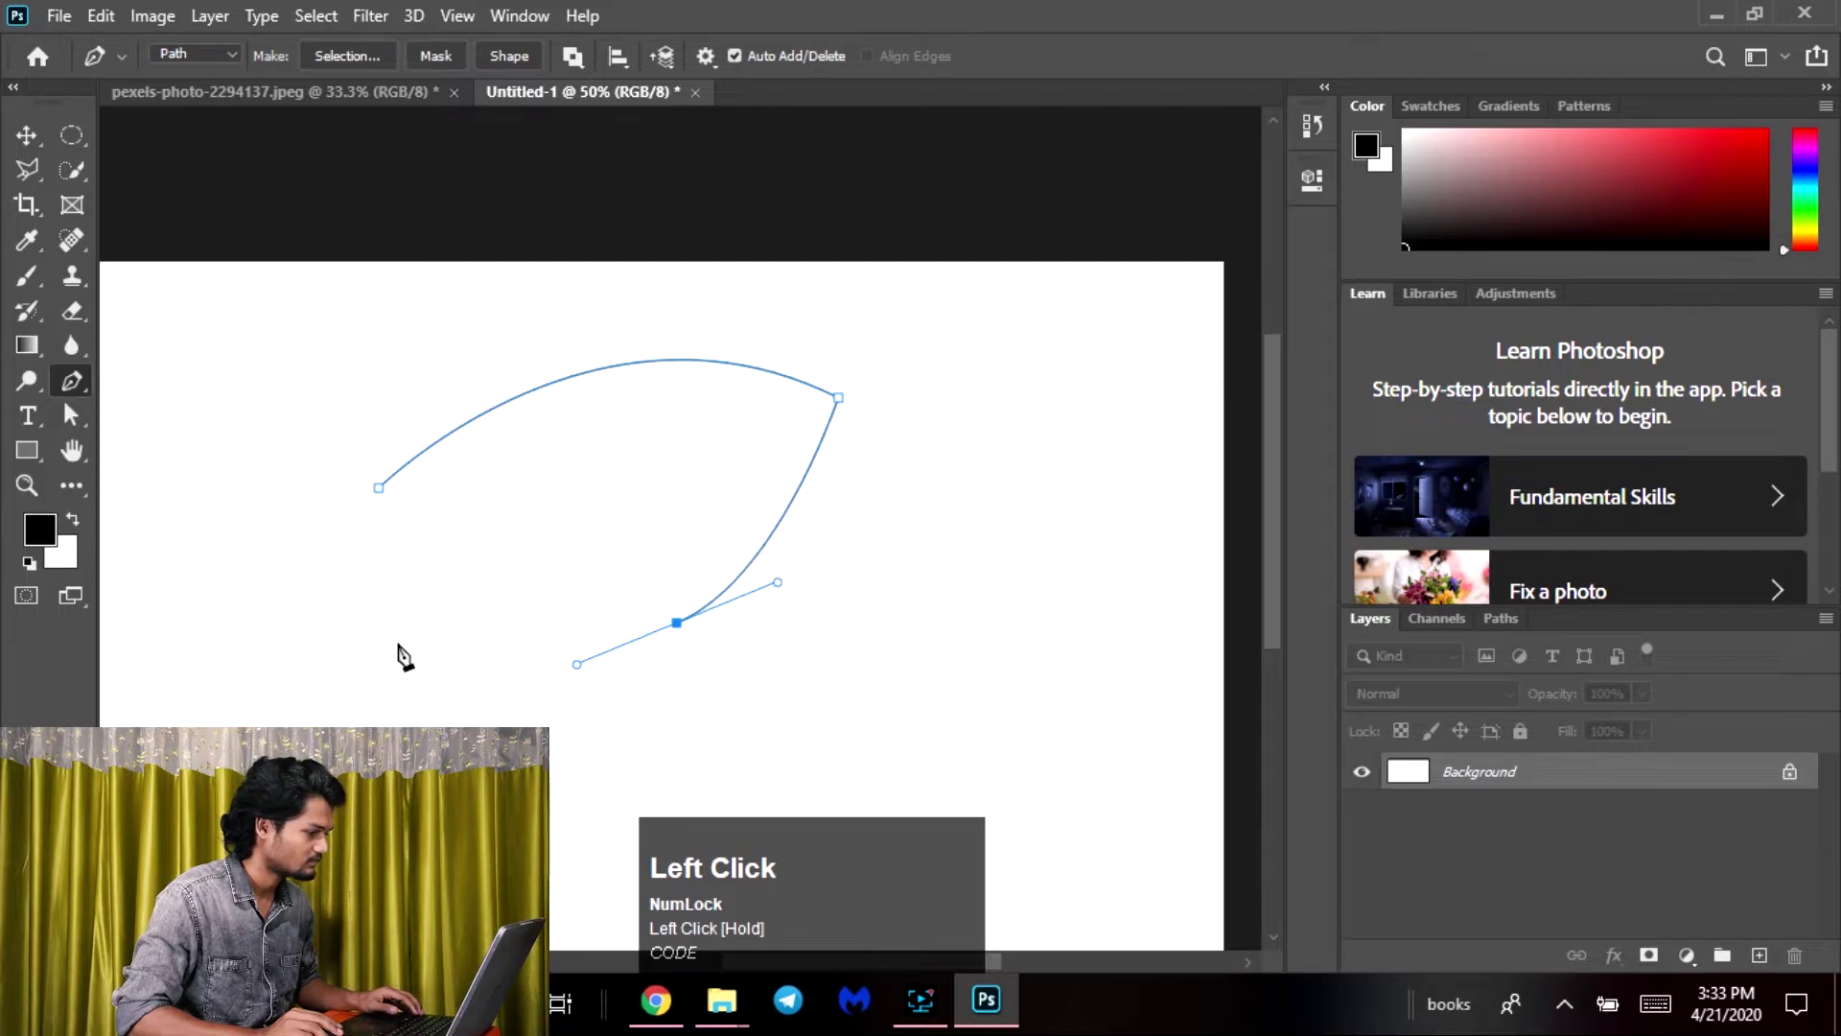
{"action": "left_click_drag", "start_coordinate": [378, 488], "coordinate": [436, 479]}
Turn the curved path into a new anti-aliased selection with a feather radius of 0 pixels
{"action": "key", "text": "space"}
{"action": "left_click_drag", "start_coordinate": [731, 525], "coordinate": [784, 255]}
{"action": "right_click", "coordinate": [785, 255]}
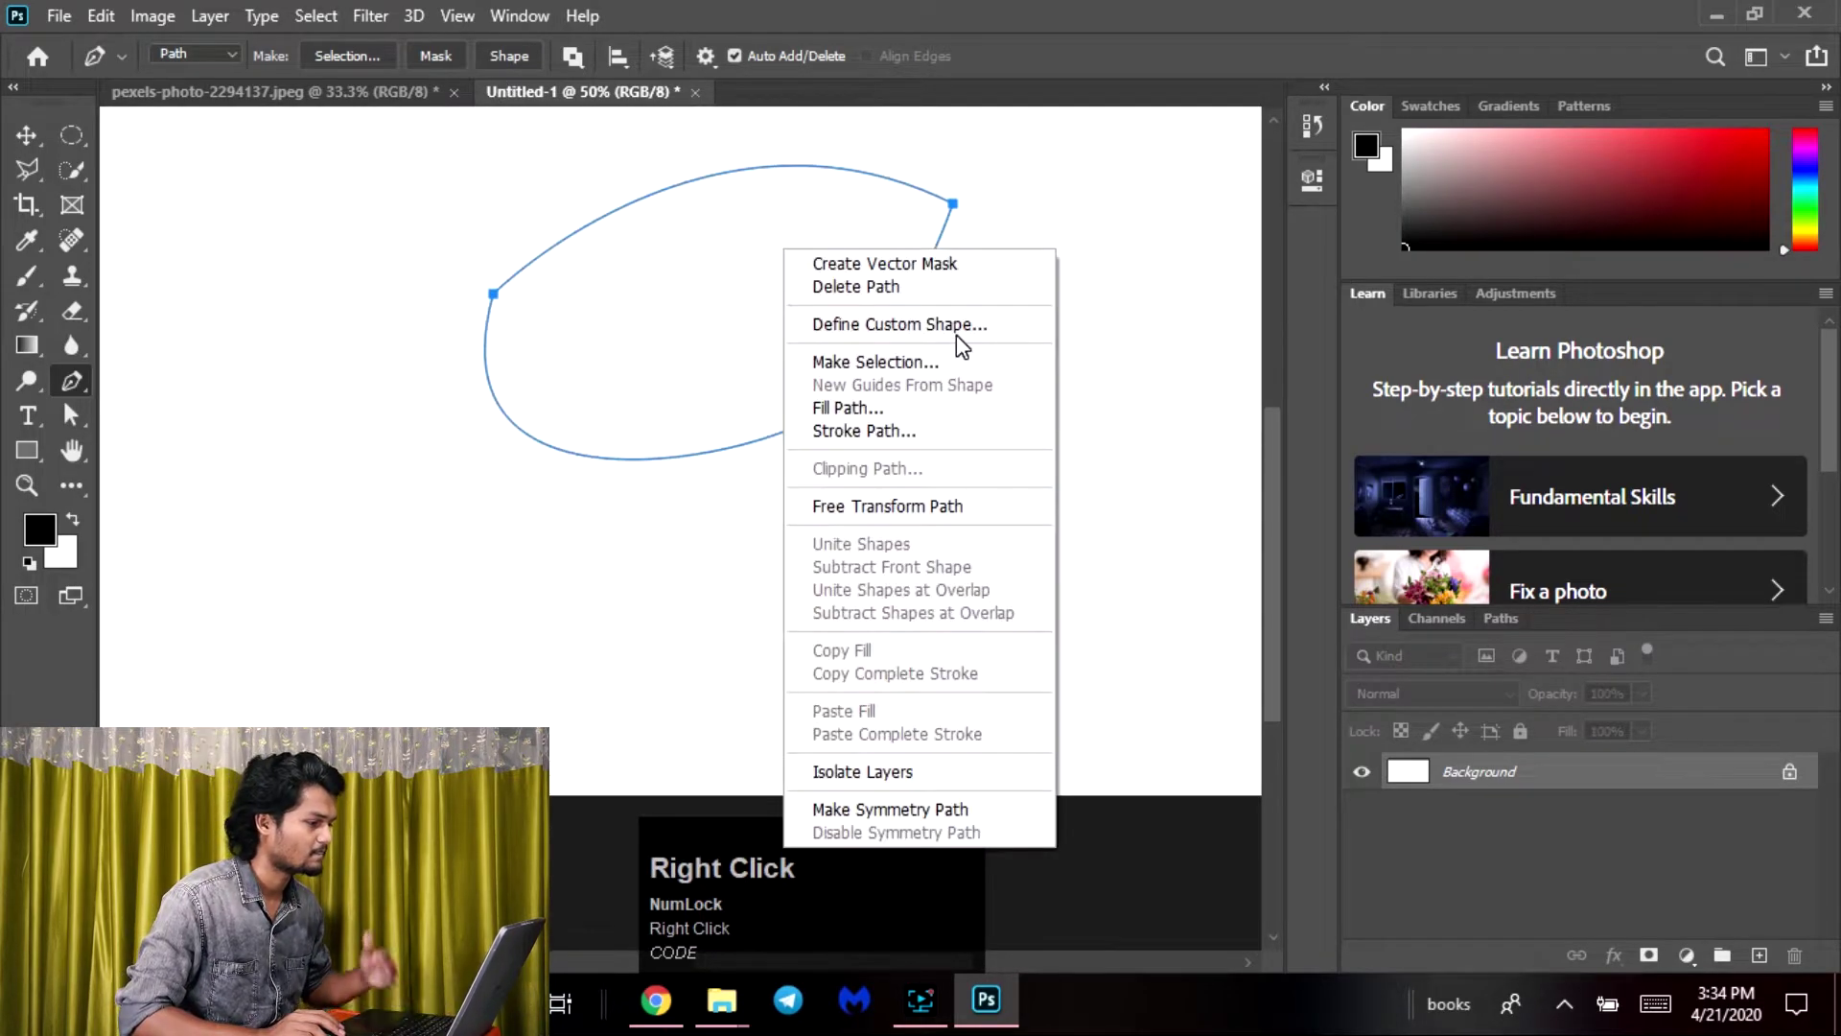
{"action": "left_click", "coordinate": [899, 361]}
{"action": "left_click", "coordinate": [1045, 249]}
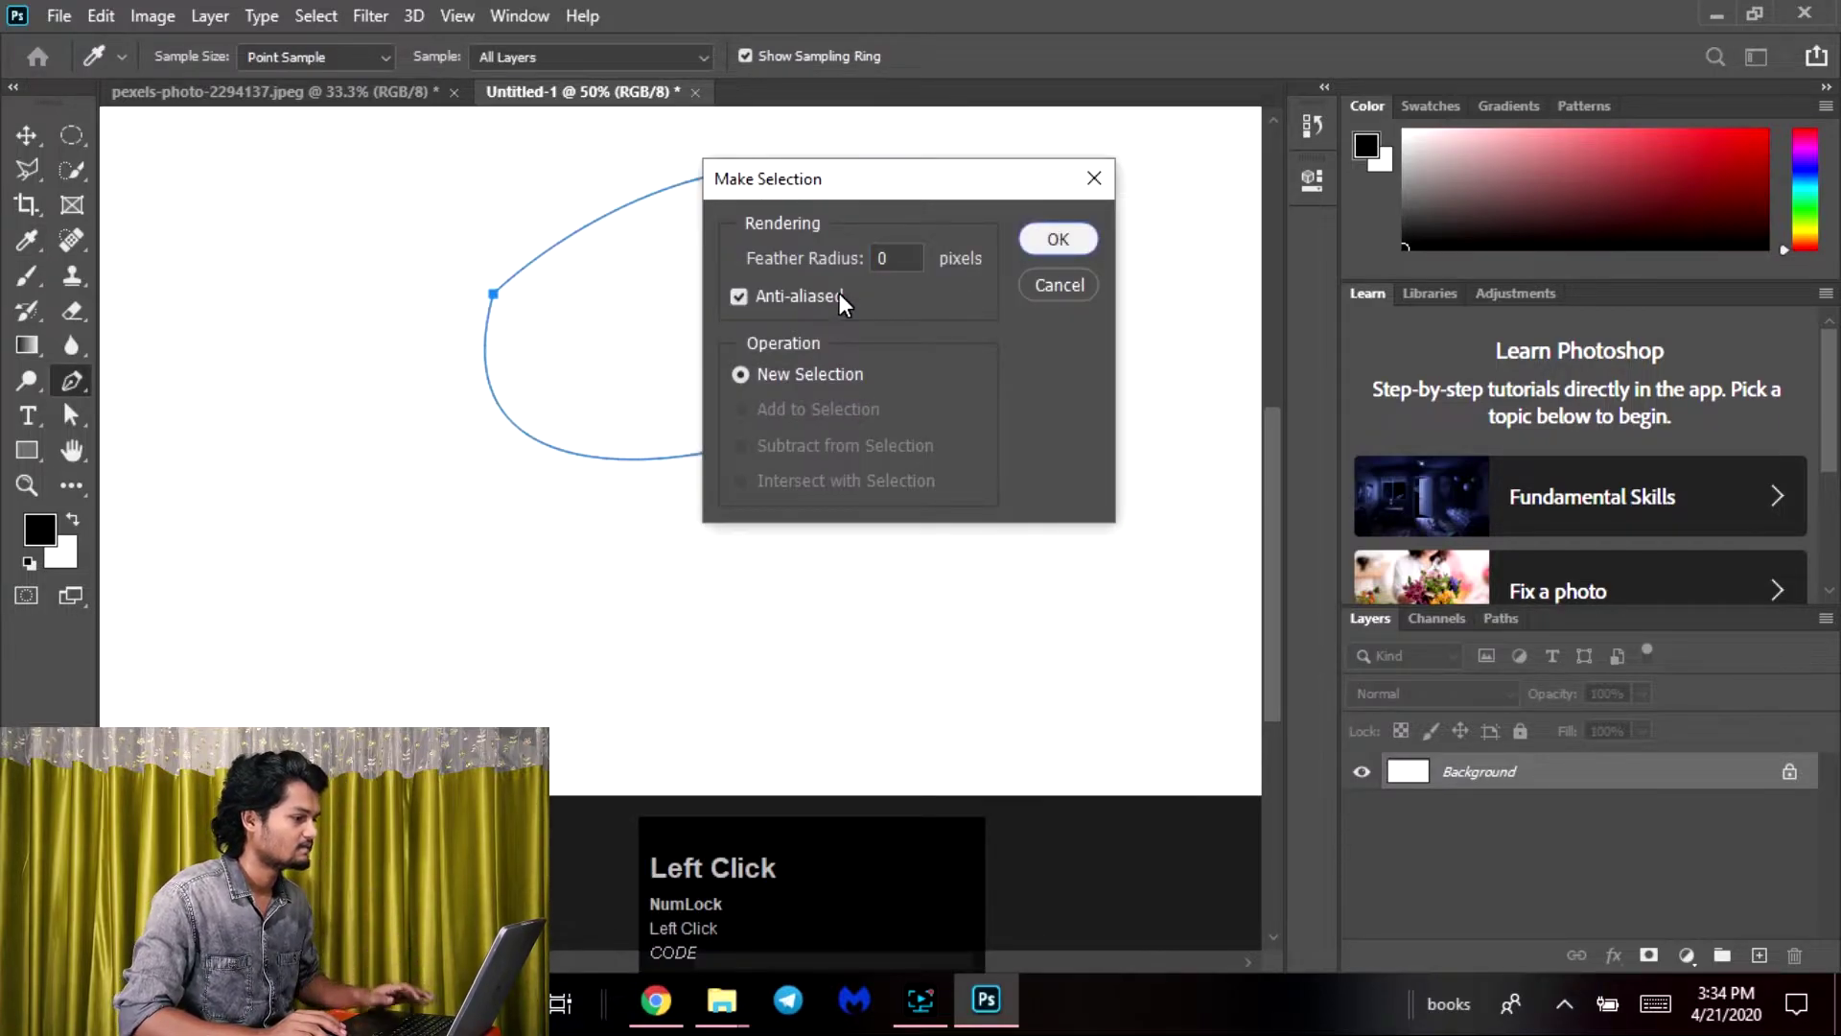
Deselect the curved selection and switch the Pen tool's mode to Shape
{"action": "key", "text": "ctrl+d"}
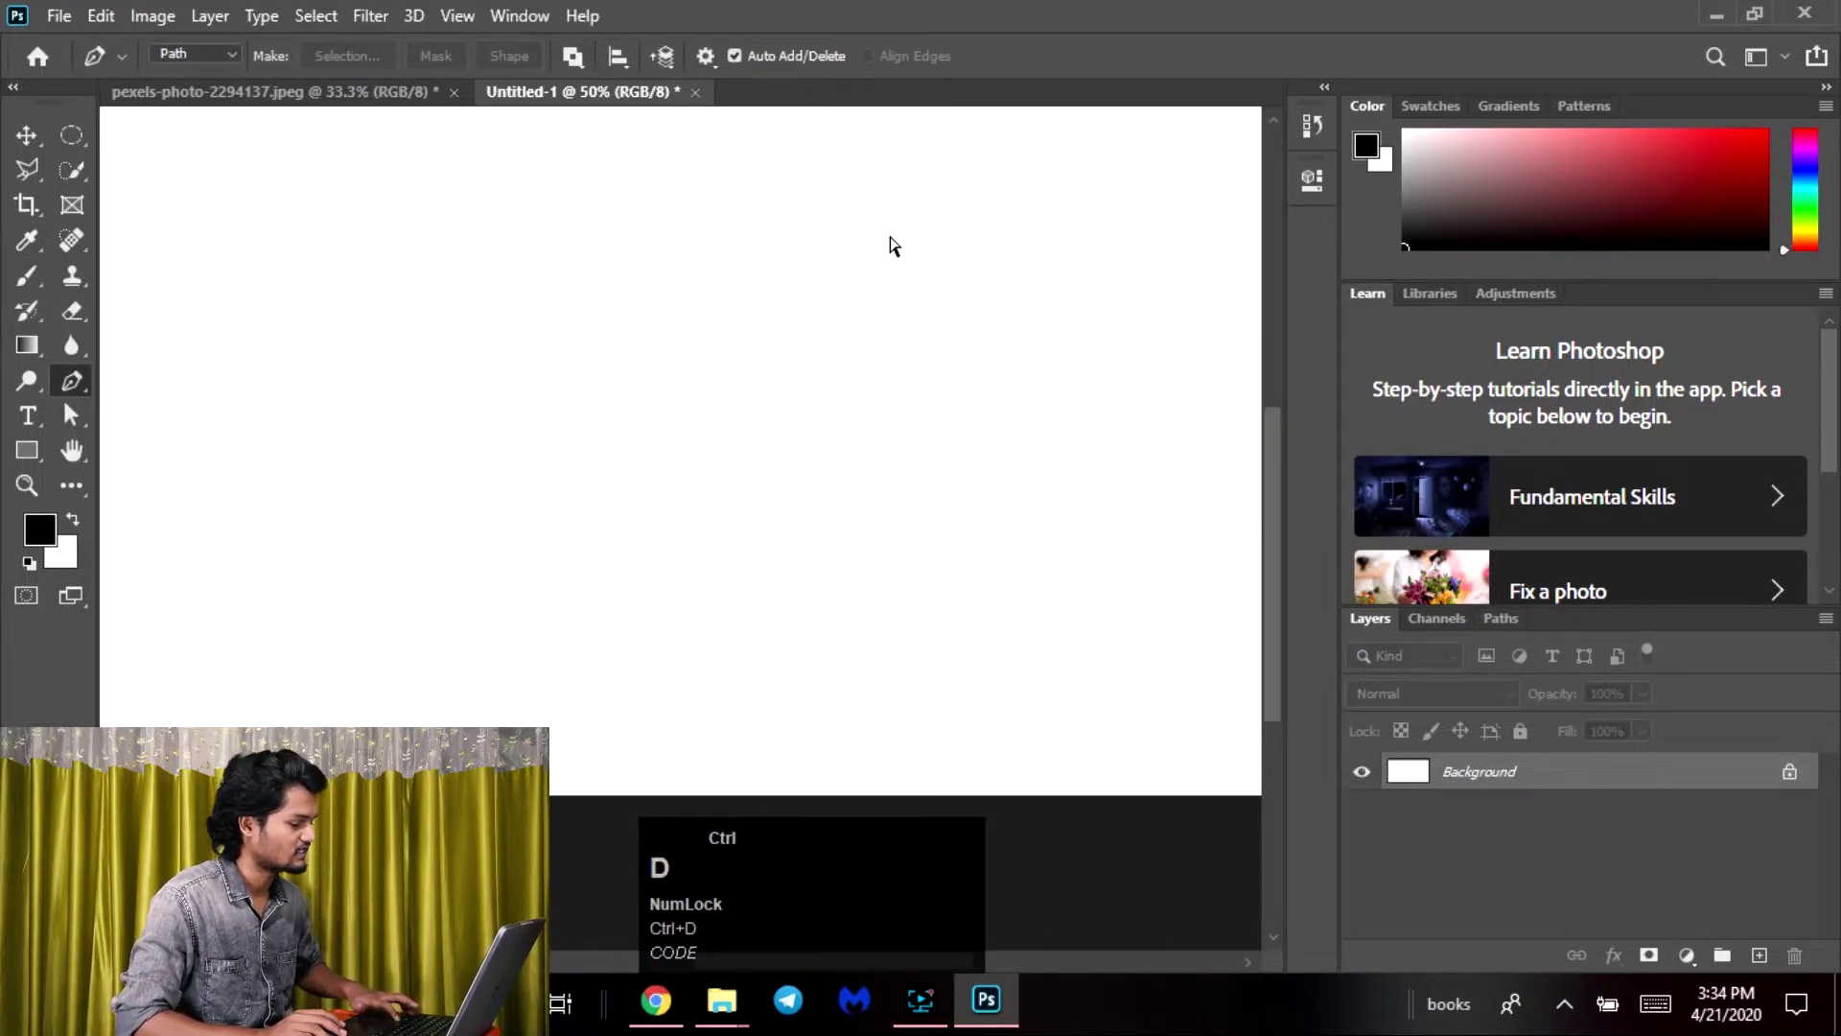
{"action": "left_click", "coordinate": [220, 54]}
{"action": "left_click", "coordinate": [200, 75]}
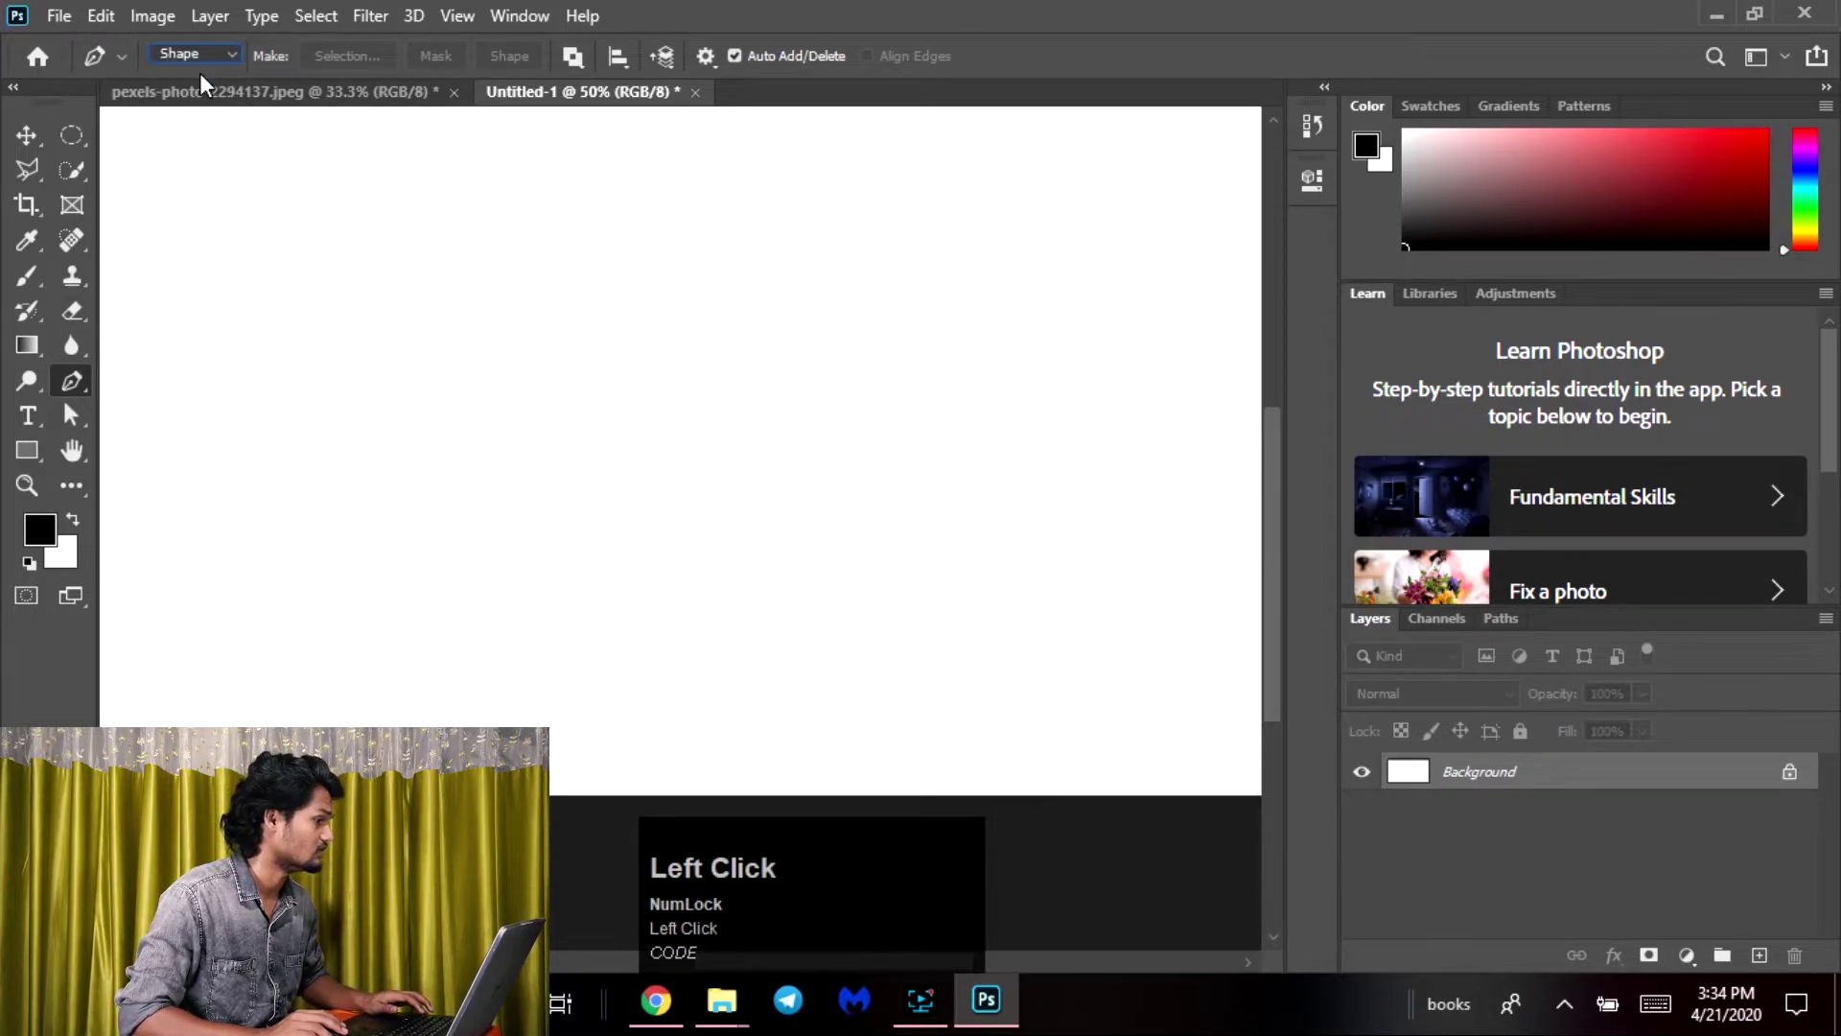
Start a black curved shape with three anchor points, removing the outgoing direction handles of the second and third points
{"action": "left_click_drag", "start_coordinate": [596, 358], "coordinate": [473, 526]}
{"action": "left_click", "coordinate": [394, 529]}
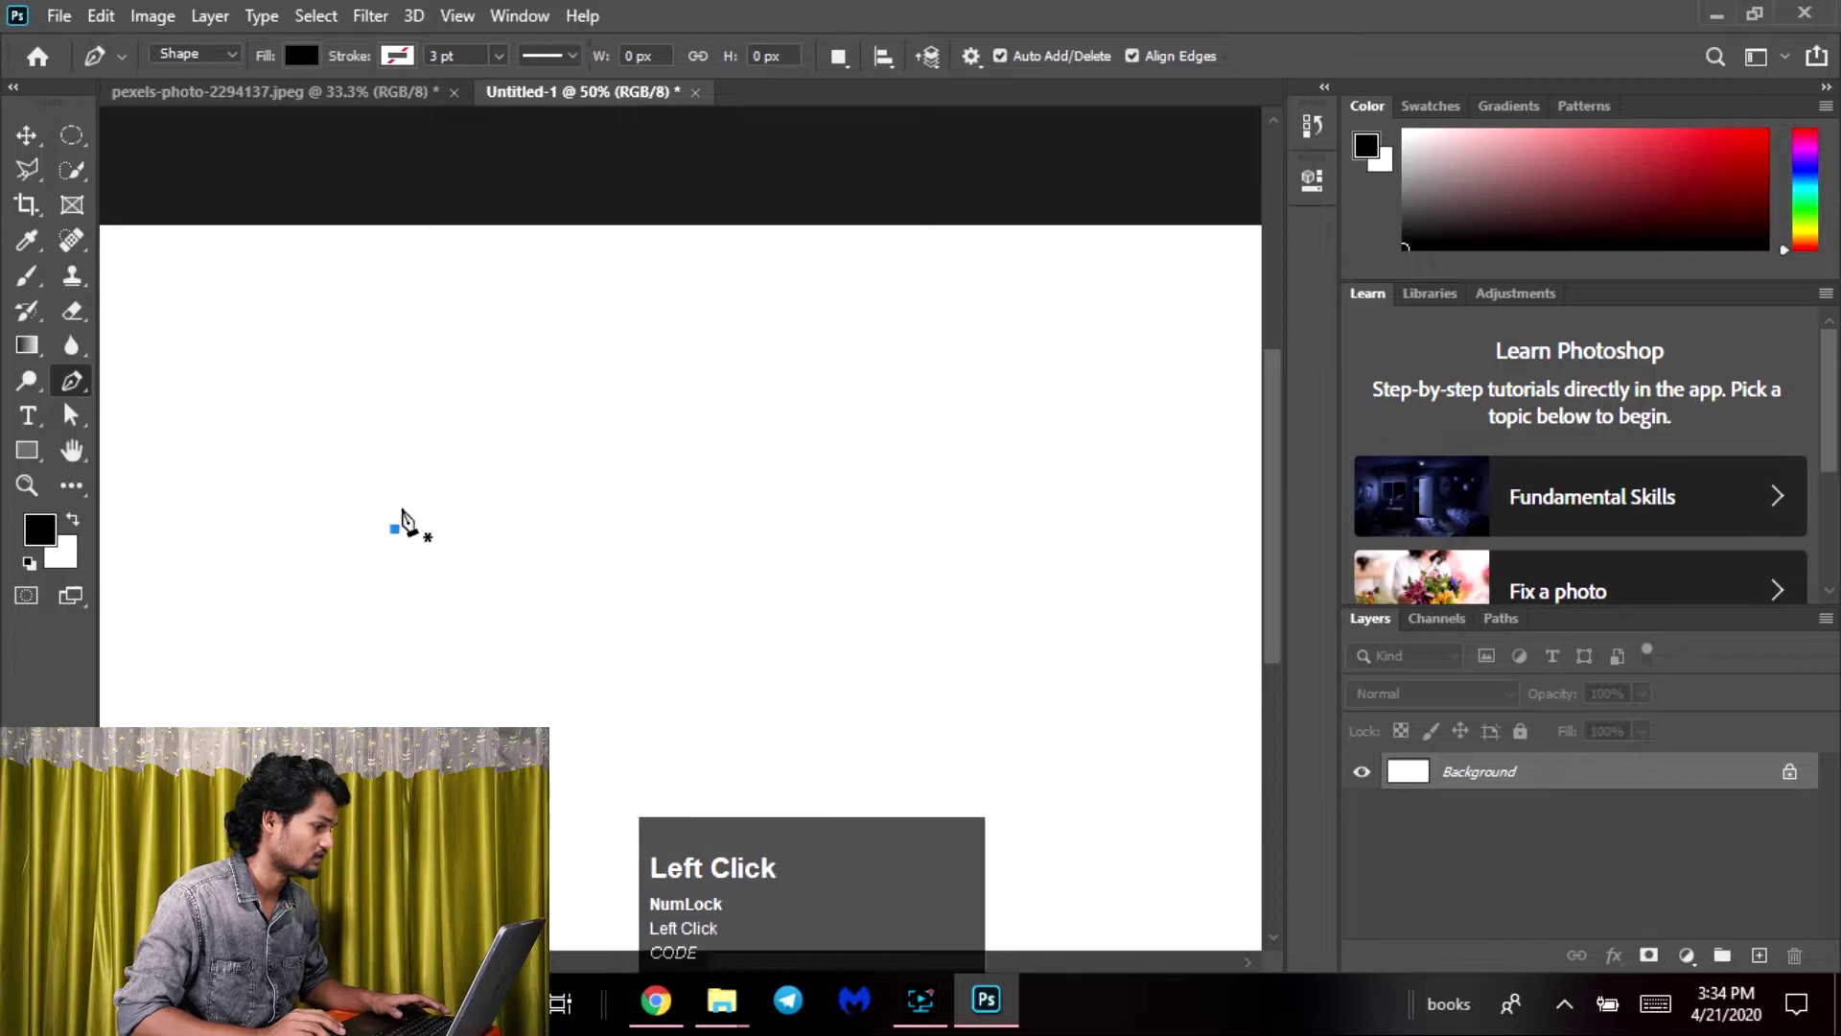
{"action": "left_click_drag", "start_coordinate": [790, 366], "coordinate": [1152, 411]}
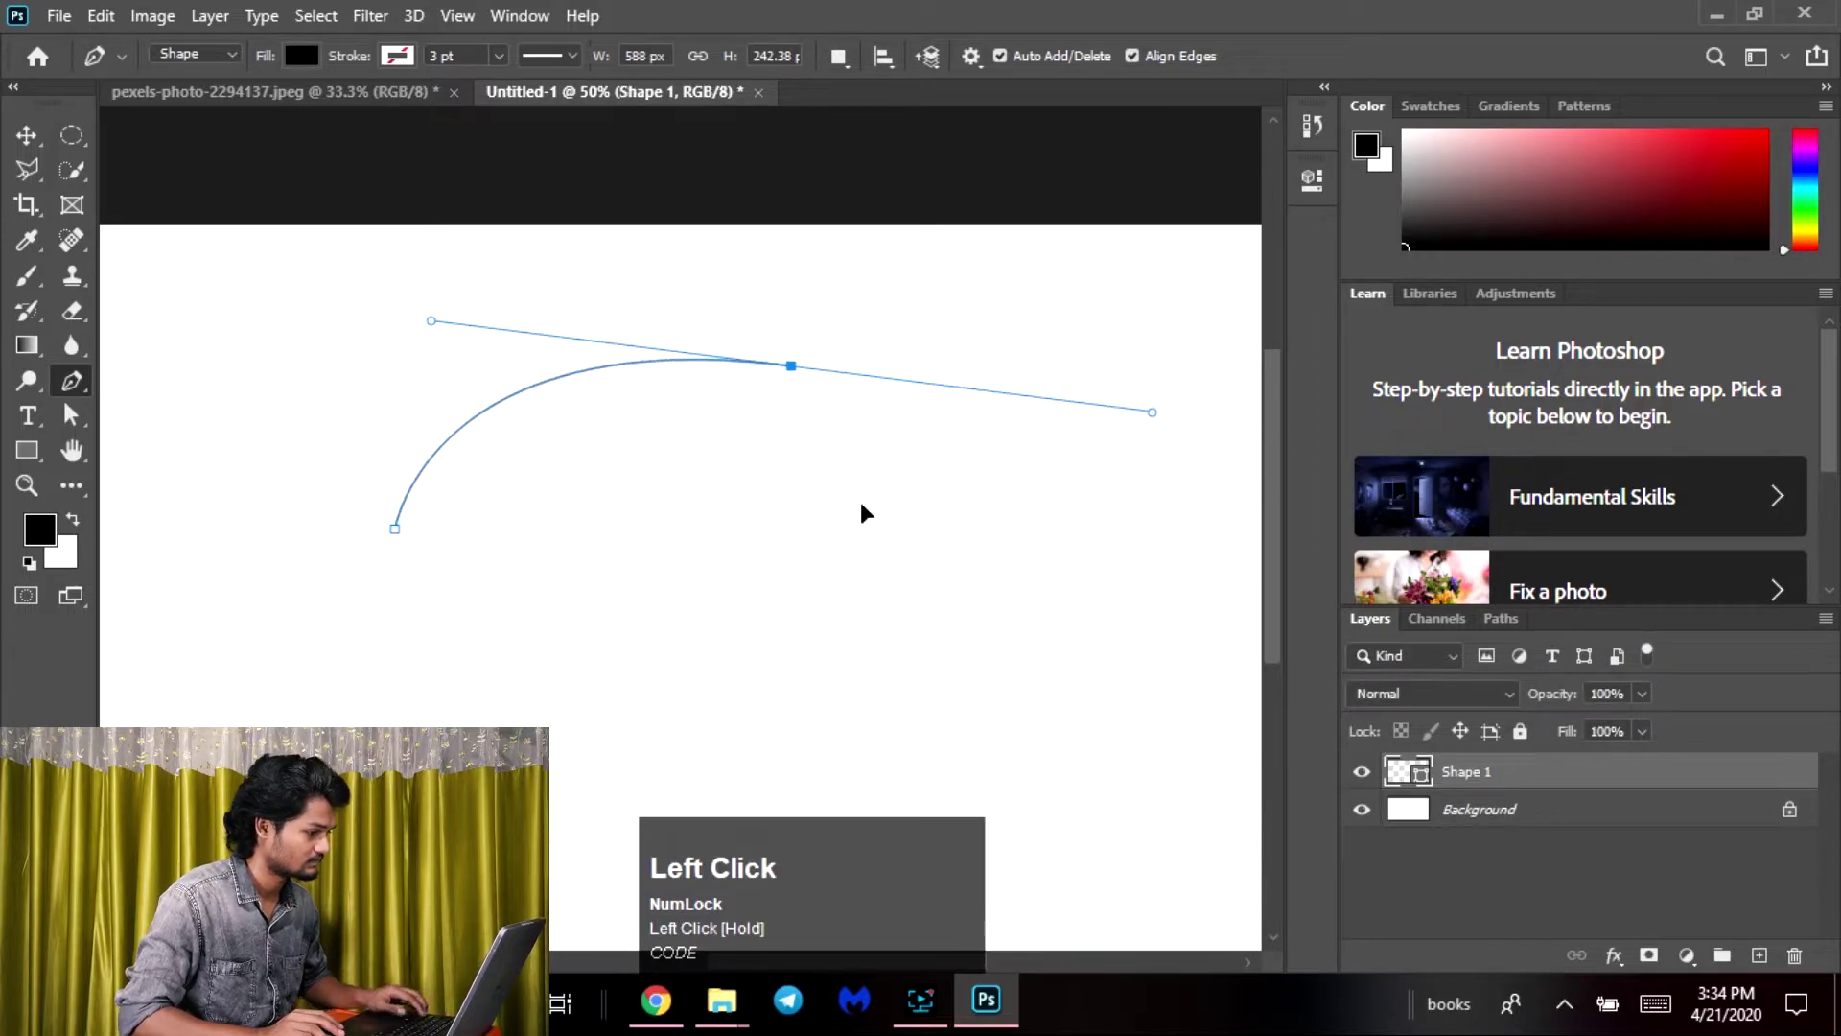
{"action": "left_click", "coordinate": [792, 368], "text": "alt"}
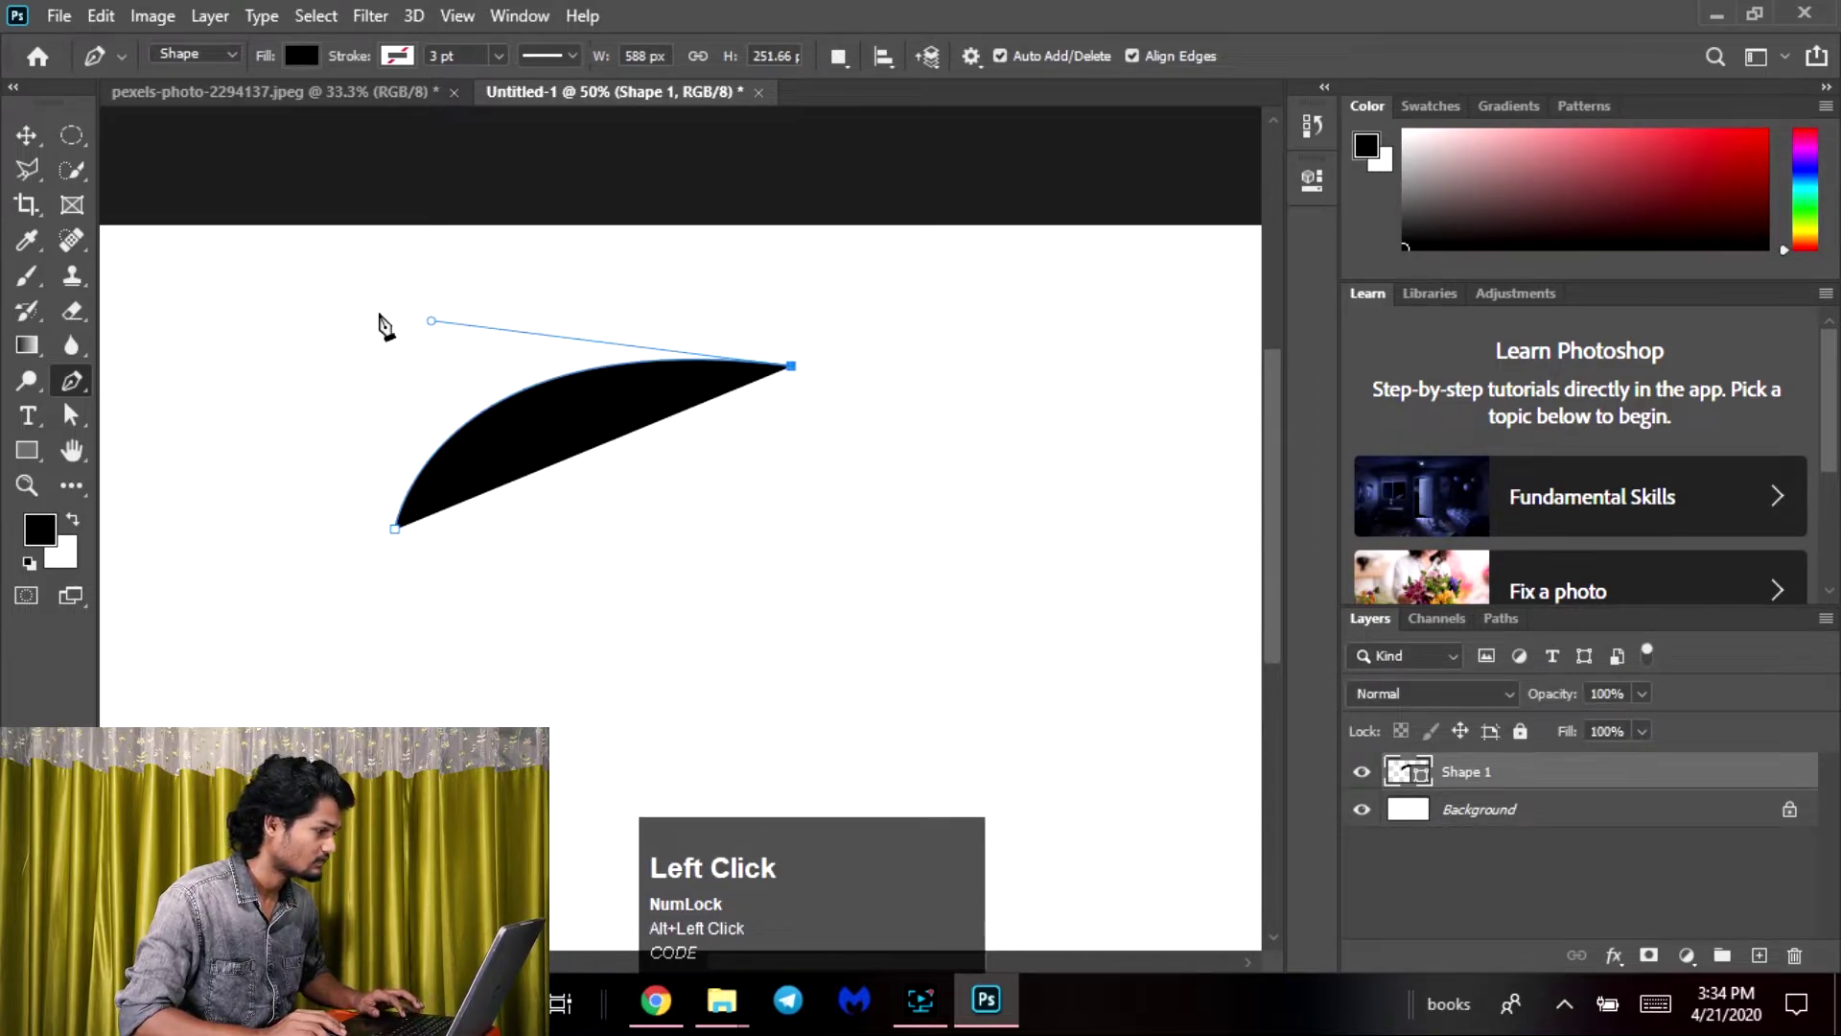
{"action": "left_click_drag", "start_coordinate": [425, 319], "coordinate": [117, 407]}
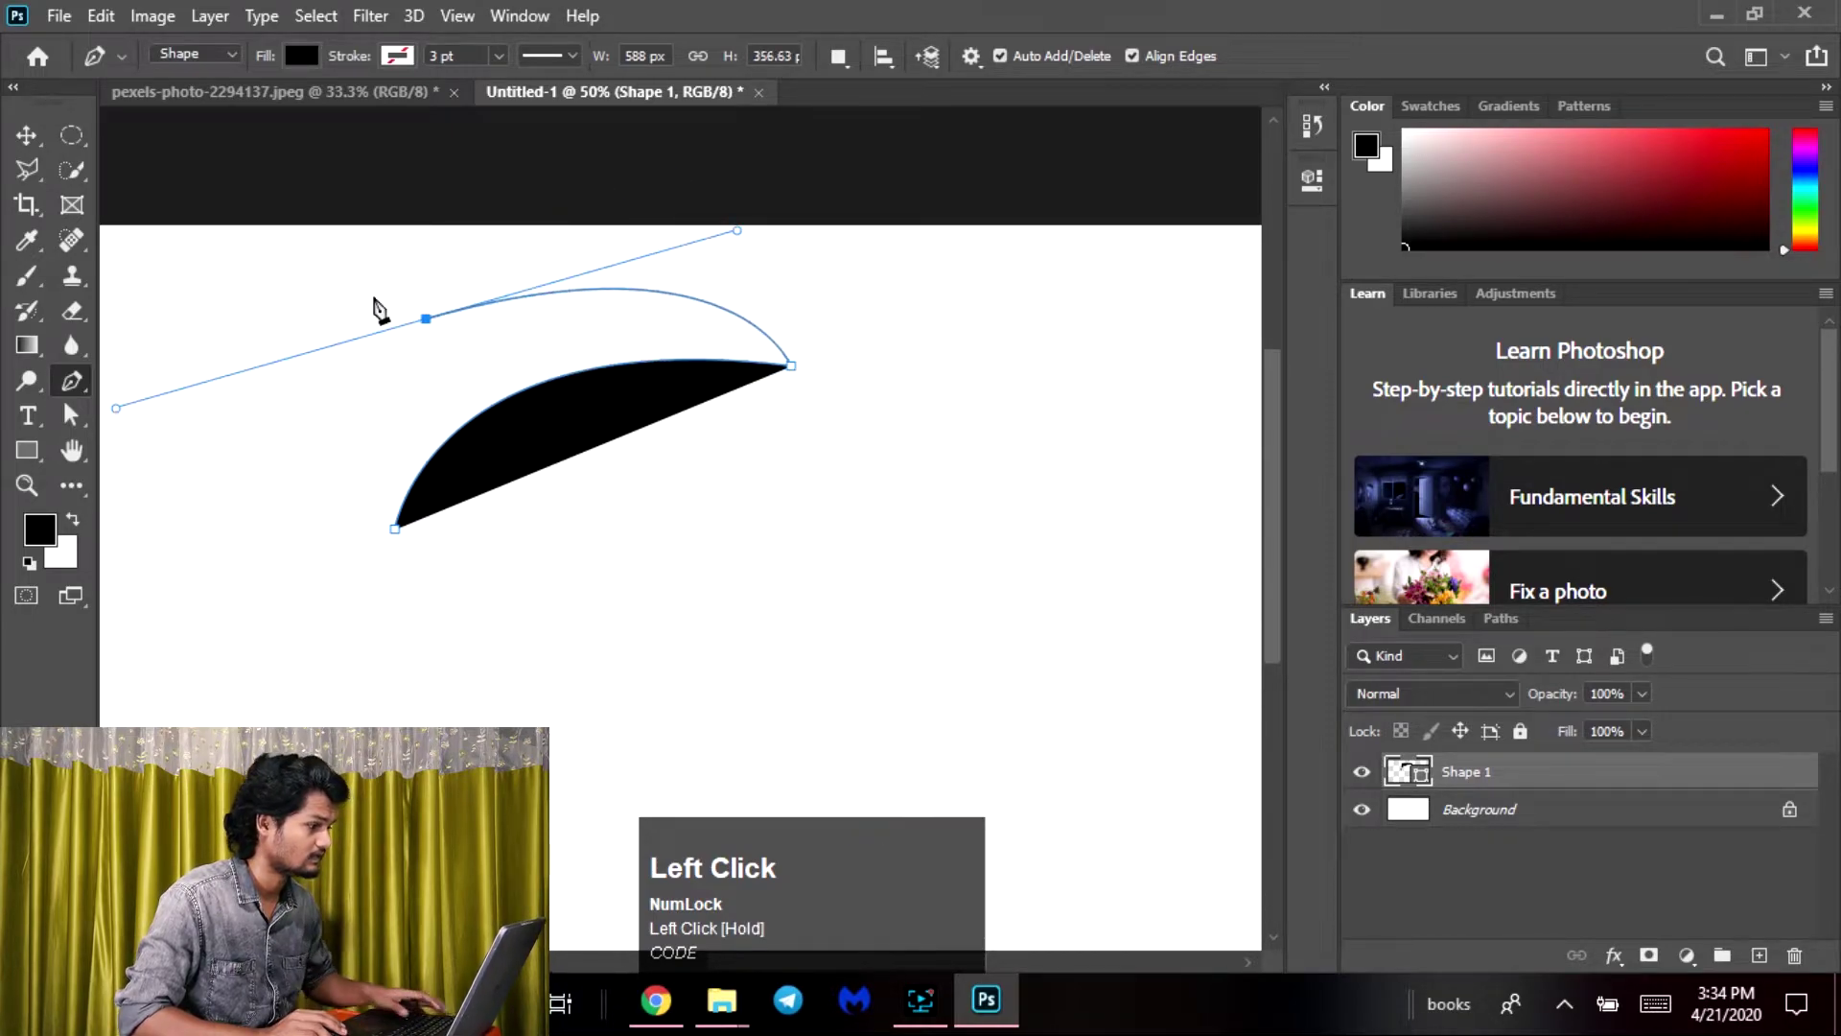
{"action": "left_click", "coordinate": [415, 317], "text": "alt"}
{"action": "left_click", "coordinate": [422, 321], "text": "alt"}
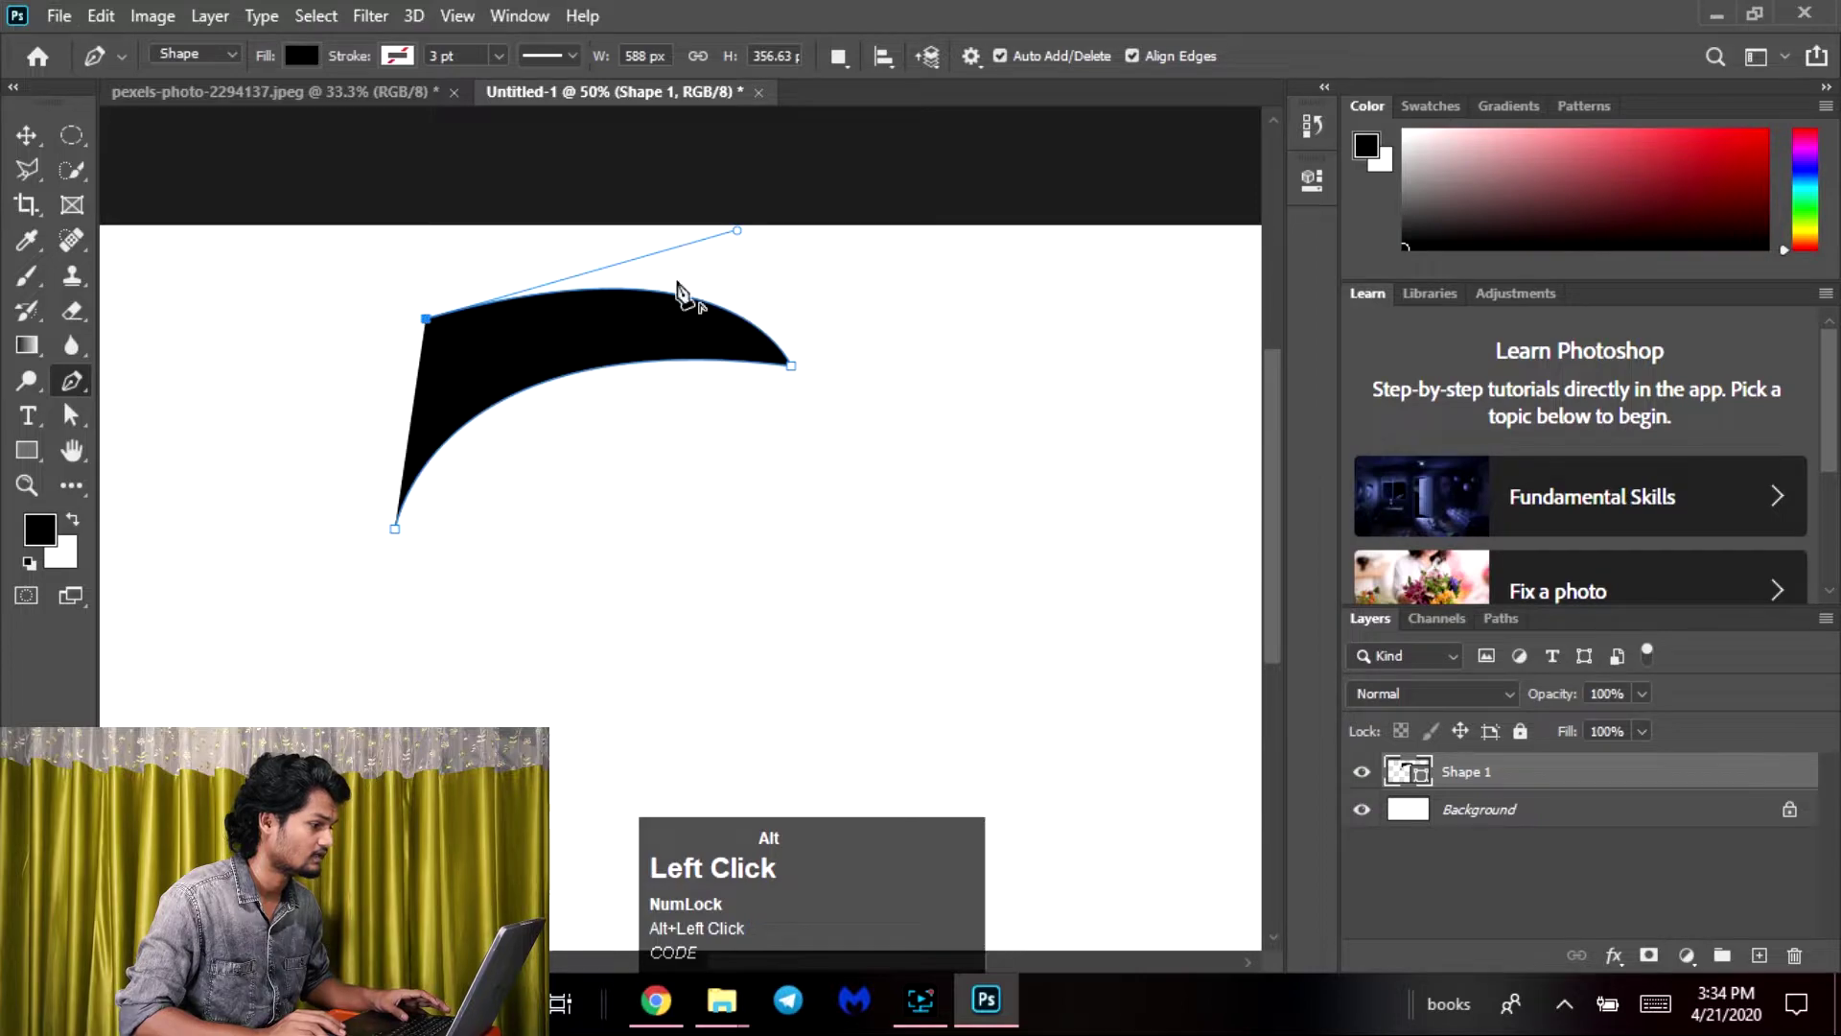
Add two more curved anchor points, removing their outgoing handles, and close the shape at its starting point, about 808 × 464 px overall
{"action": "left_click_drag", "start_coordinate": [906, 298], "coordinate": [1187, 444]}
{"action": "left_click", "coordinate": [906, 298], "text": "alt"}
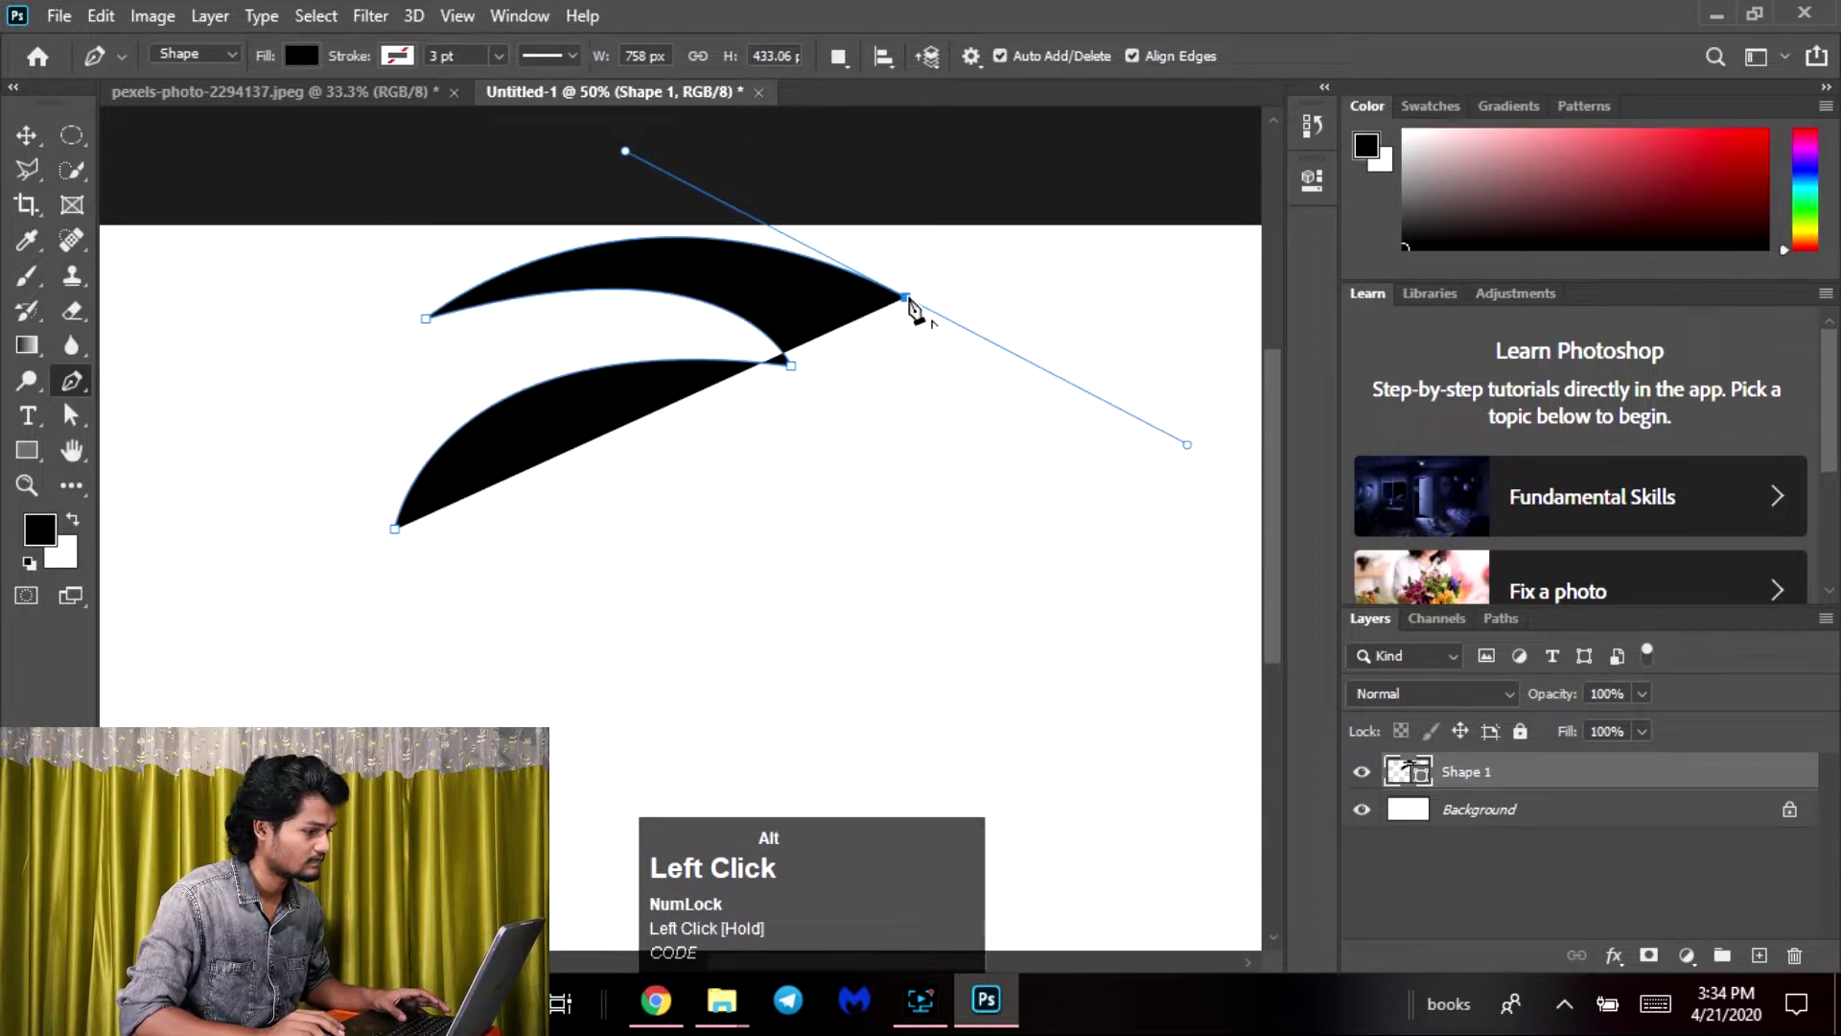
{"action": "left_click_drag", "start_coordinate": [803, 502], "coordinate": [702, 547]}
{"action": "mouse_move", "coordinate": [566, 574]}
{"action": "left_mouse_down"}
{"action": "mouse_move", "coordinate": [561, 543]}
{"action": "mouse_move", "coordinate": [579, 547]}
{"action": "left_mouse_up"}
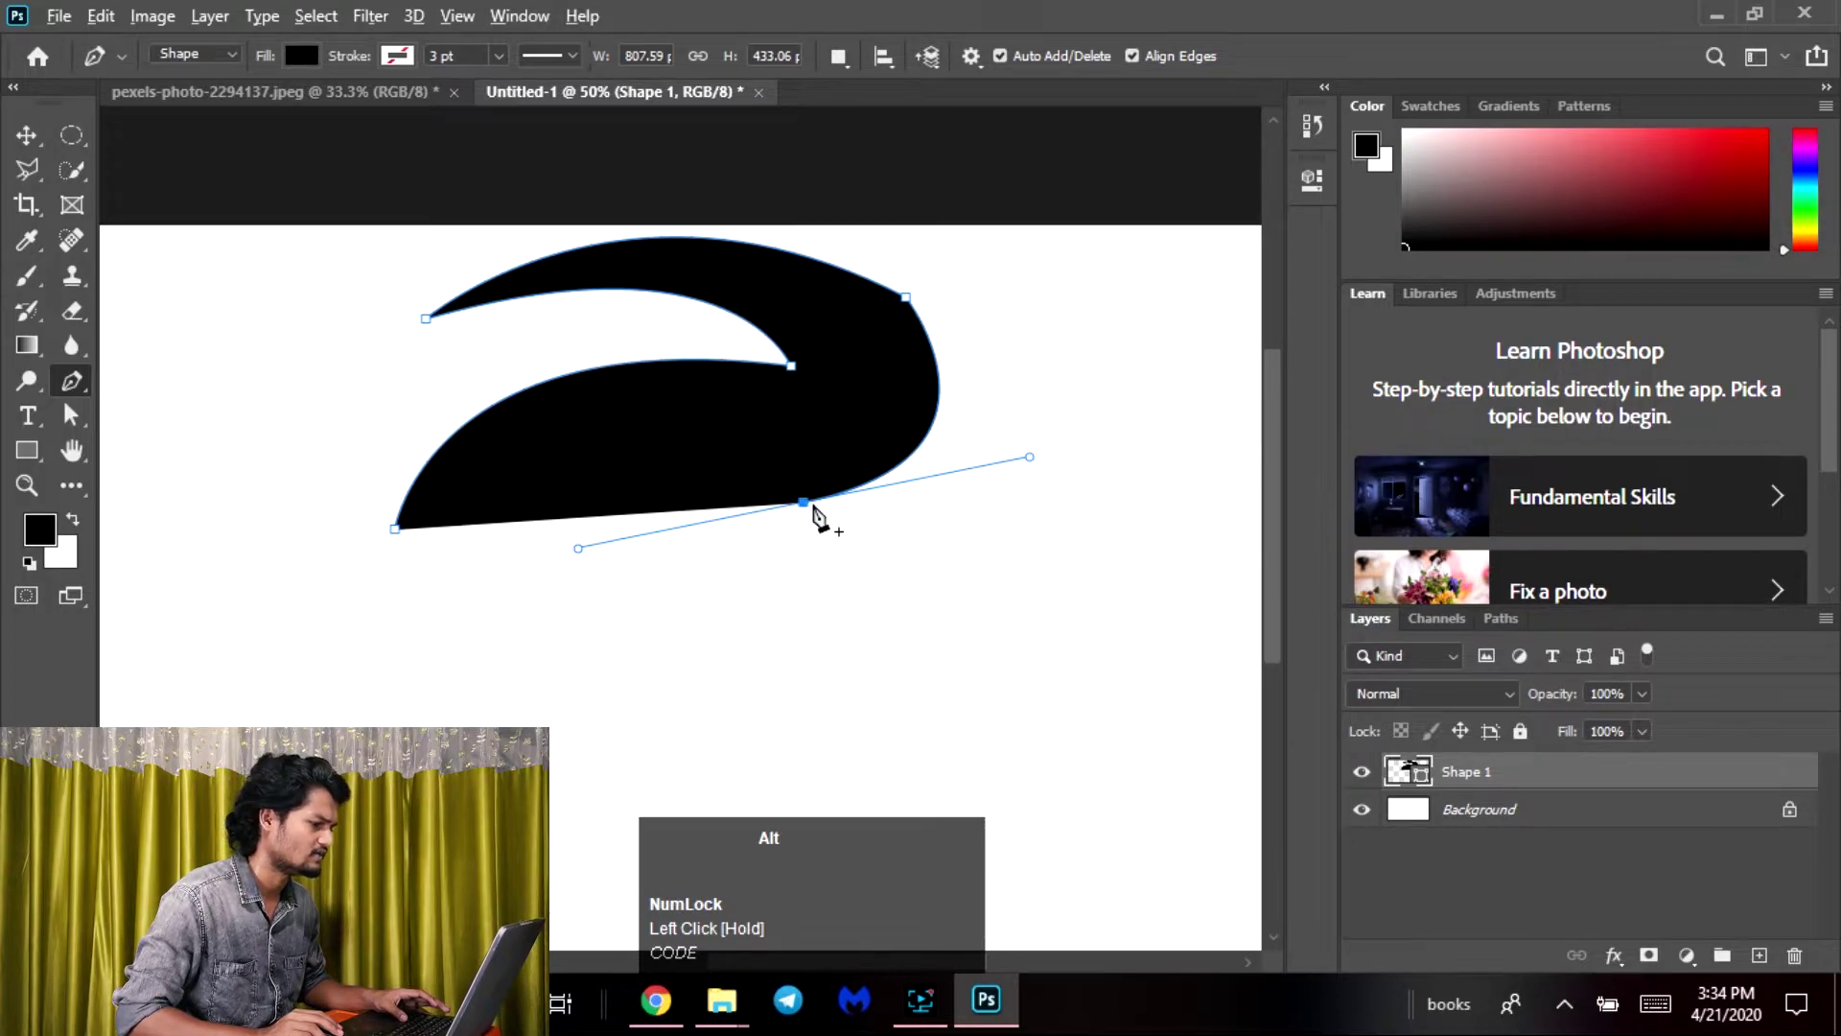
{"action": "left_click", "coordinate": [803, 503], "text": "alt"}
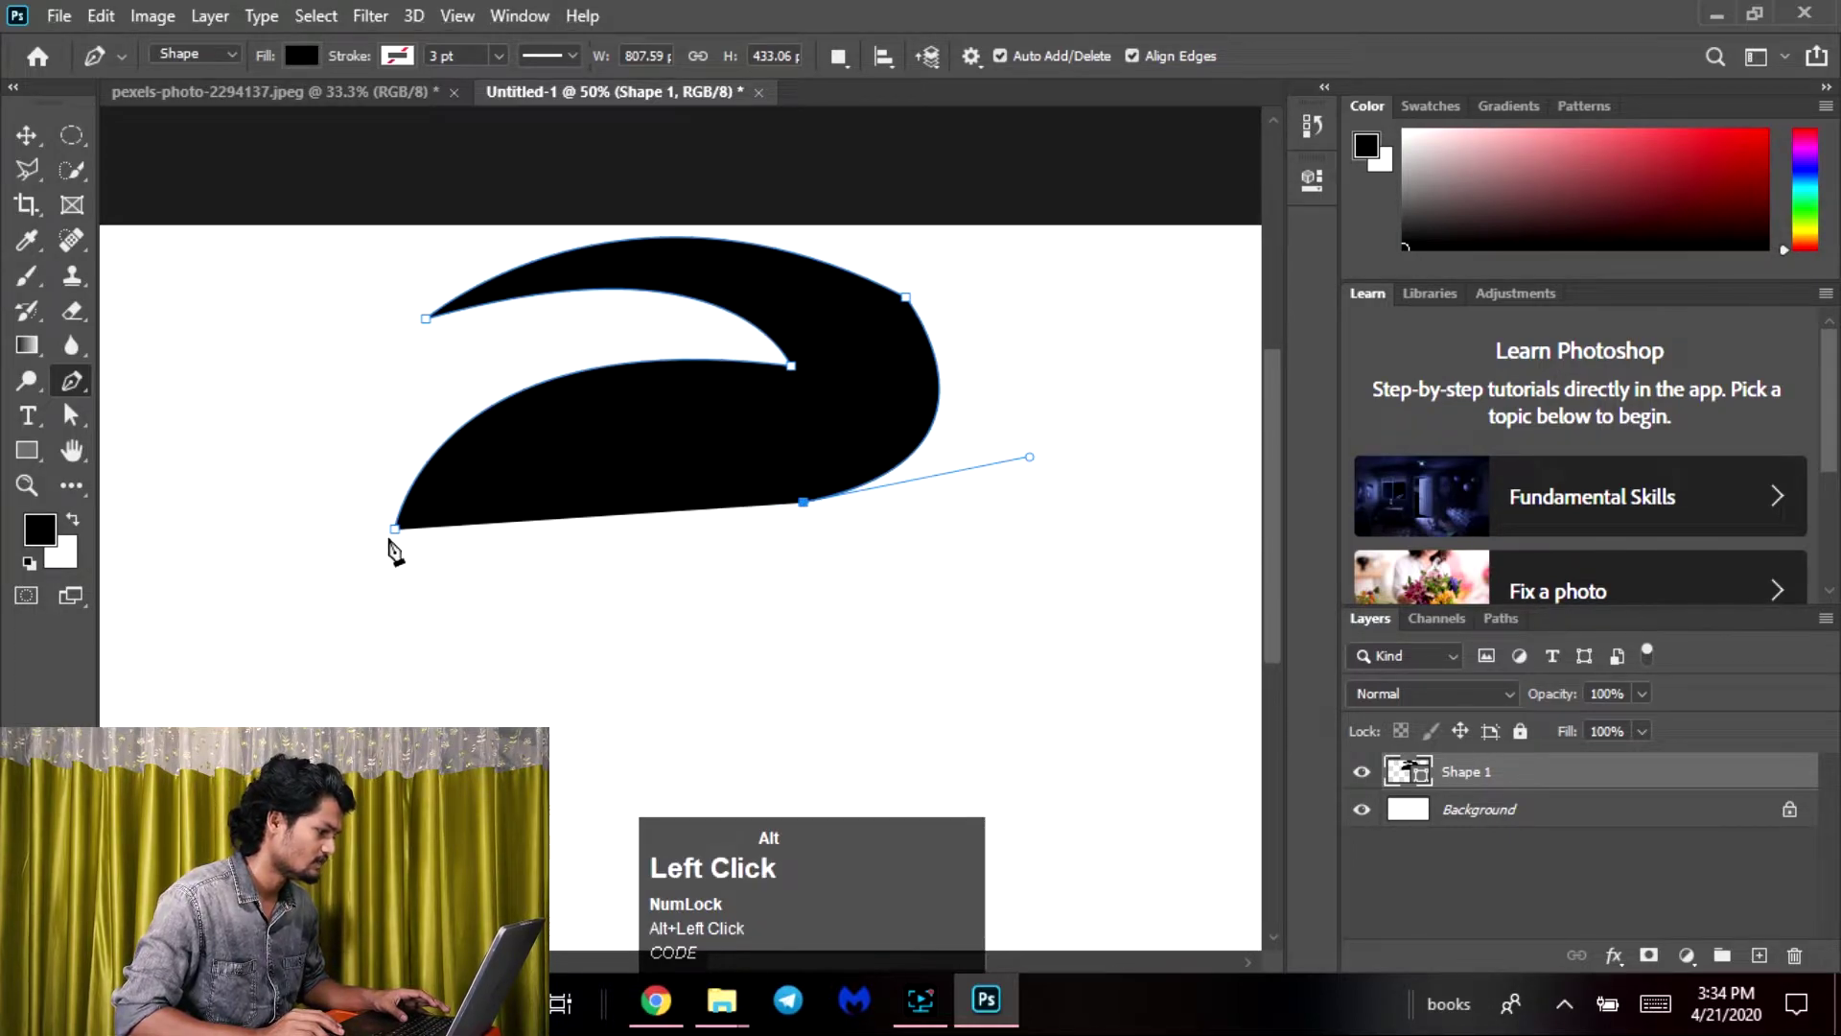
{"action": "left_click_drag", "start_coordinate": [396, 529], "coordinate": [316, 480]}
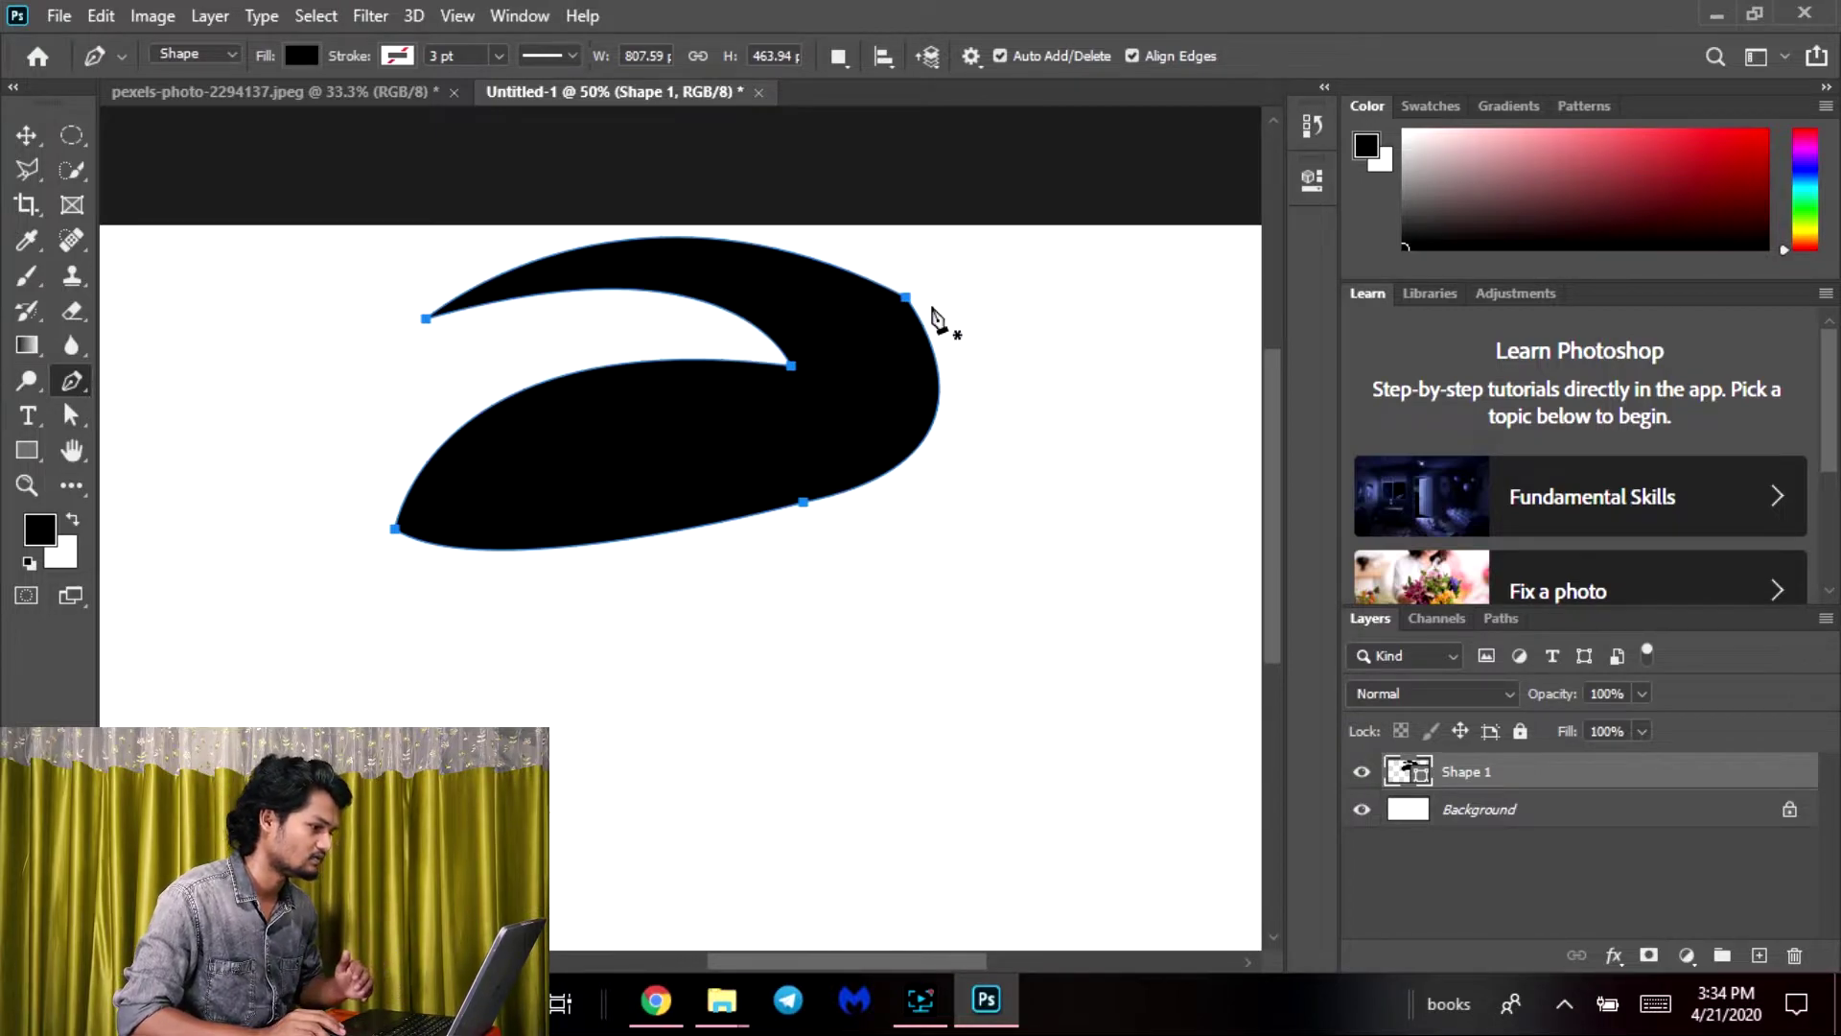
Try to pull new direction handles from the shape's upper-right anchor point with the Convert Point tool
{"action": "left_click_drag", "start_coordinate": [78, 376], "coordinate": [240, 518]}
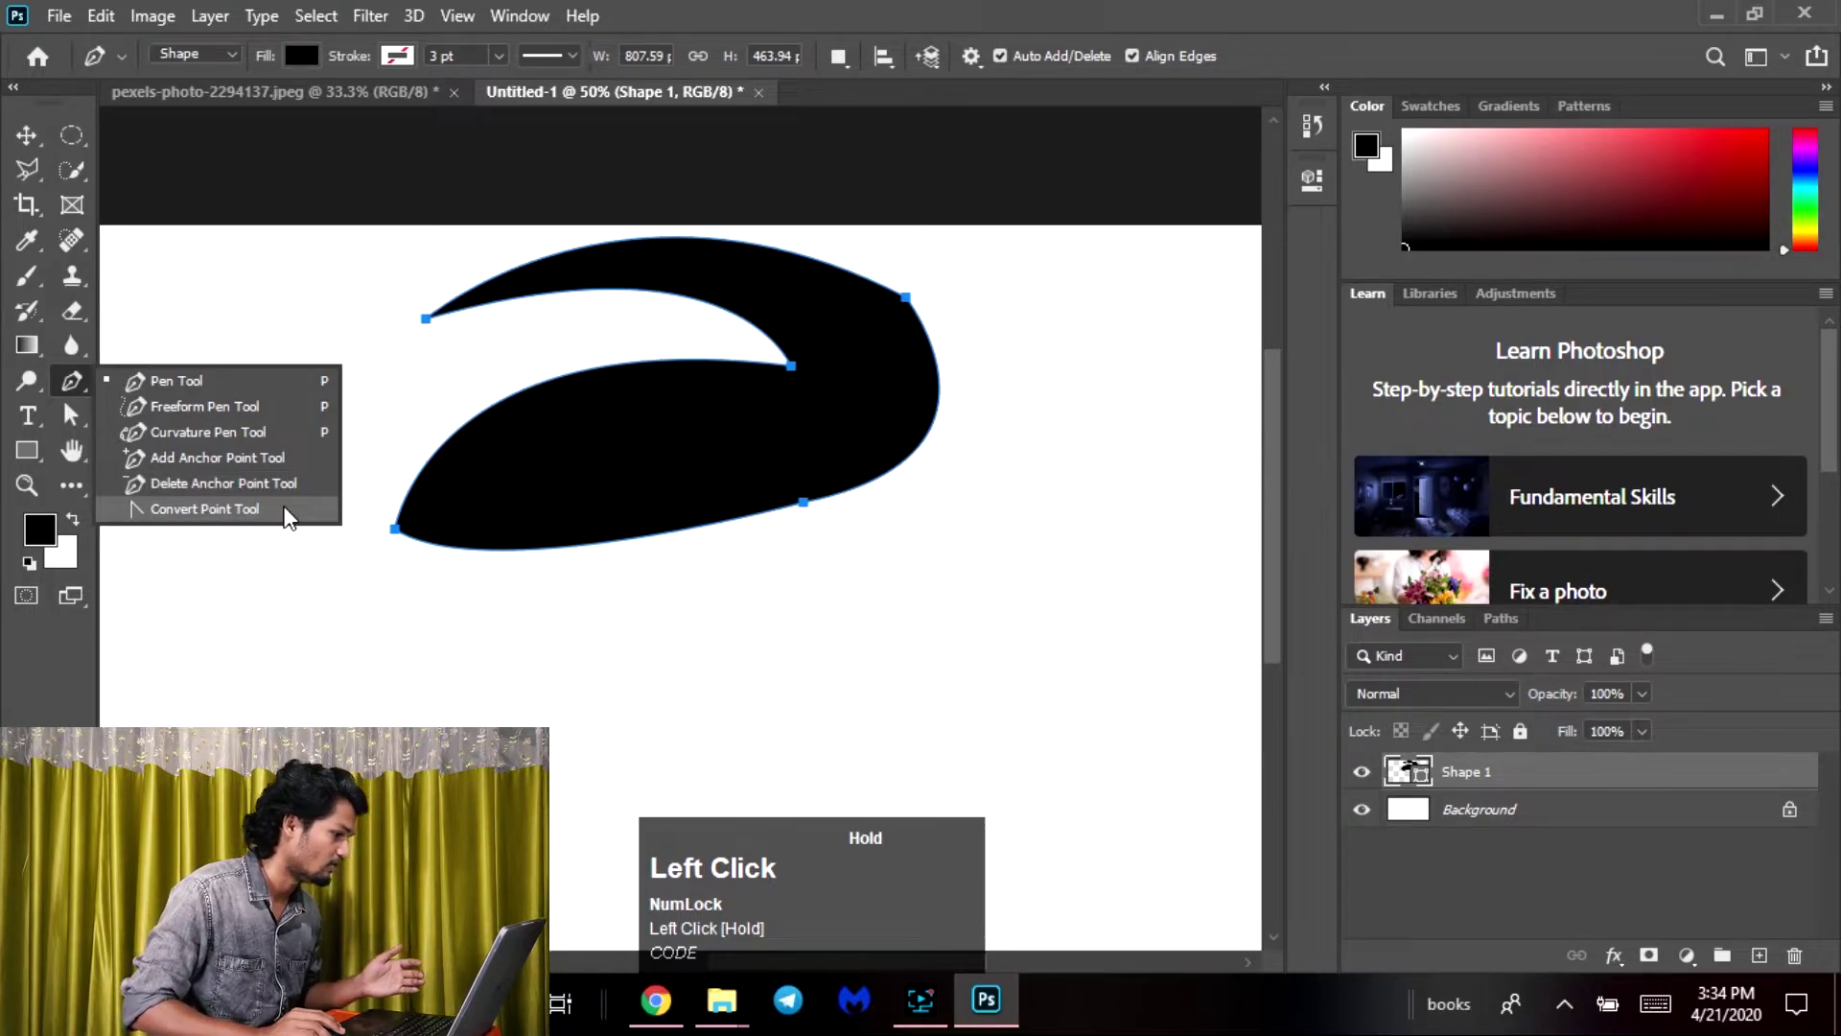
{"action": "left_click_drag", "start_coordinate": [288, 517], "coordinate": [288, 518]}
{"action": "left_click_drag", "start_coordinate": [905, 297], "coordinate": [1035, 419]}
{"action": "key", "text": "ctrl+z"}
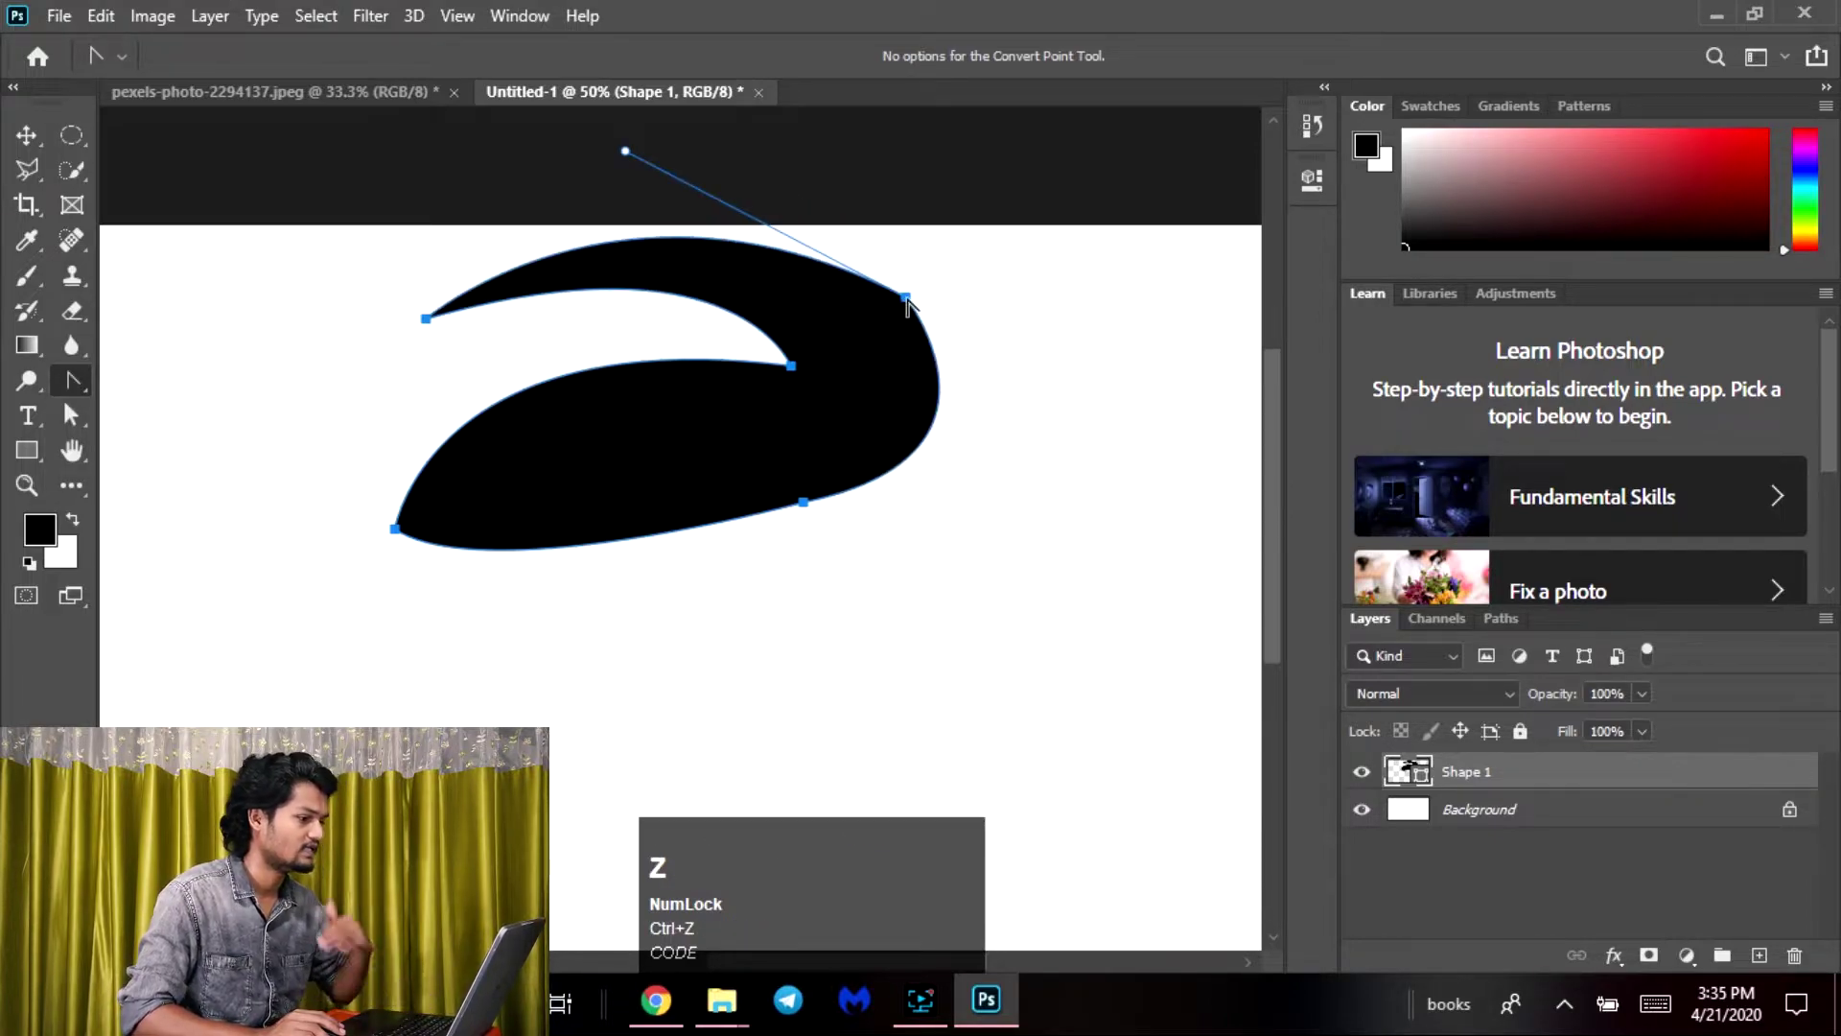
Move the shape up and left with the Direct Selection tool, and reposition its lower-right and upper-right anchor points inward
{"action": "left_click", "coordinate": [74, 418]}
{"action": "left_click_drag", "start_coordinate": [76, 430], "coordinate": [214, 455]}
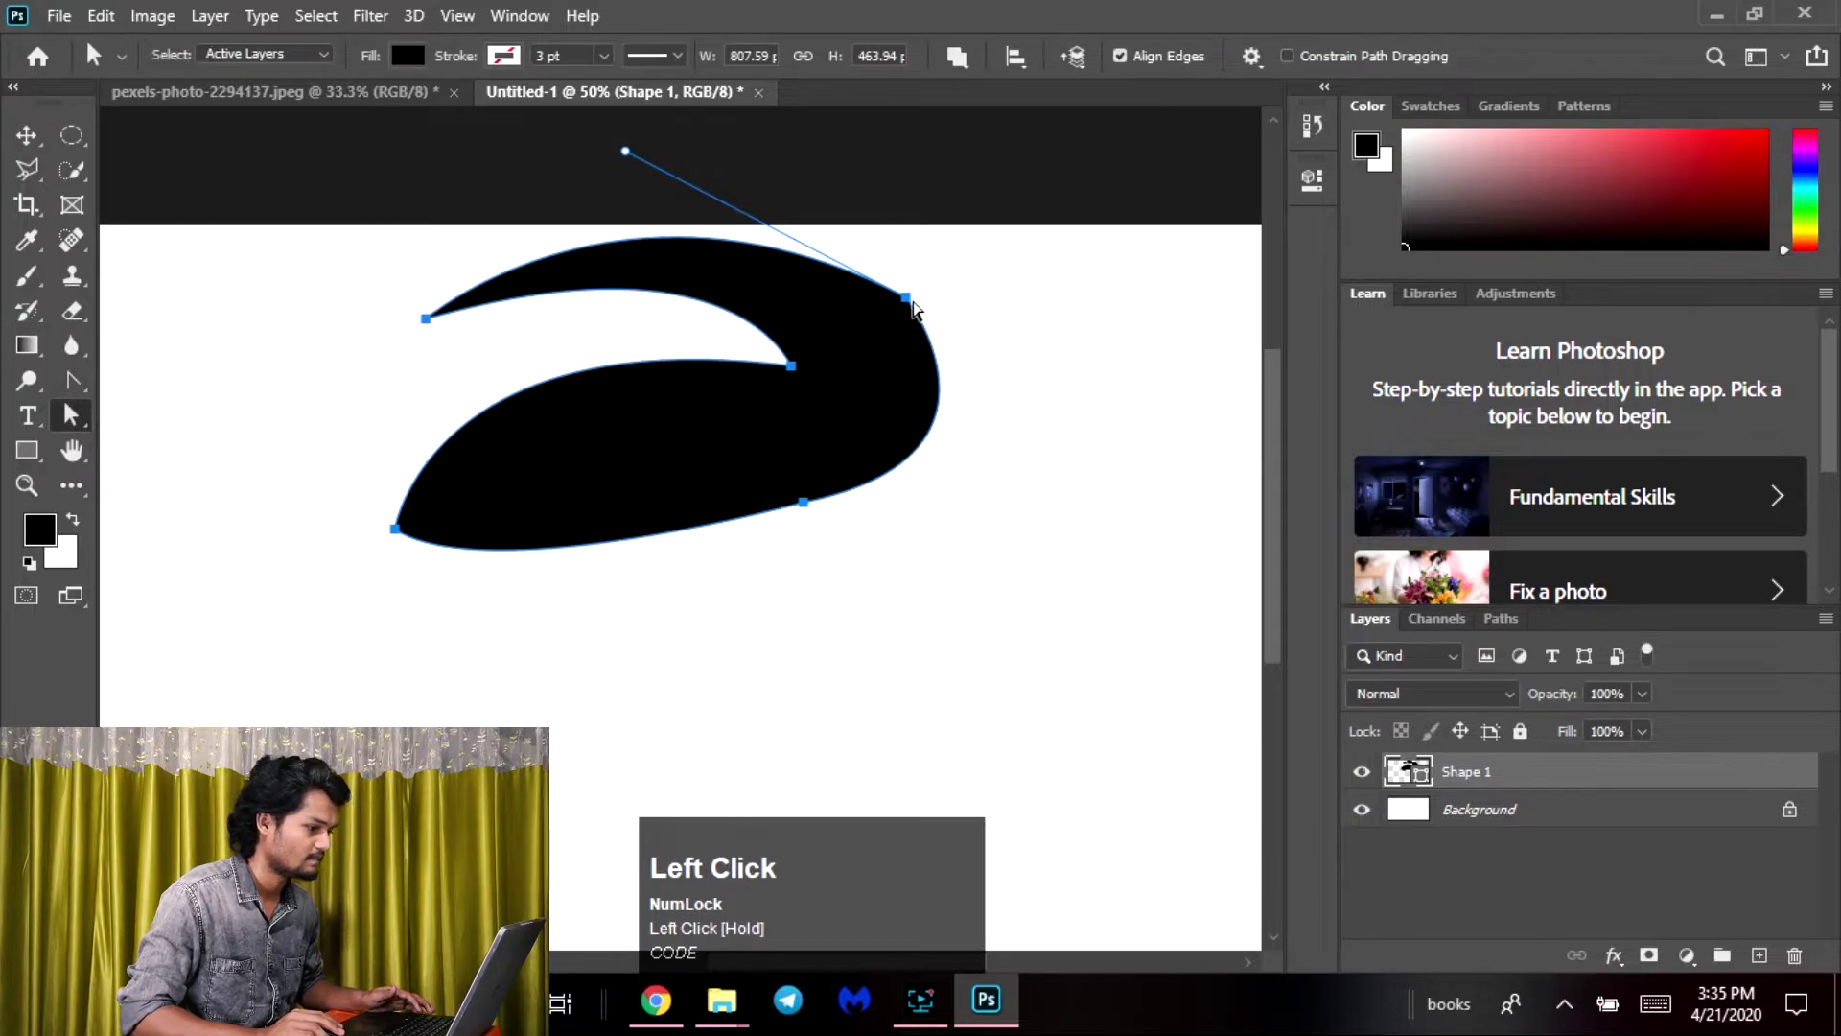
{"action": "left_click_drag", "start_coordinate": [911, 304], "coordinate": [844, 283]}
{"action": "left_click", "coordinate": [857, 292]}
{"action": "left_click_drag", "start_coordinate": [743, 491], "coordinate": [666, 534]}
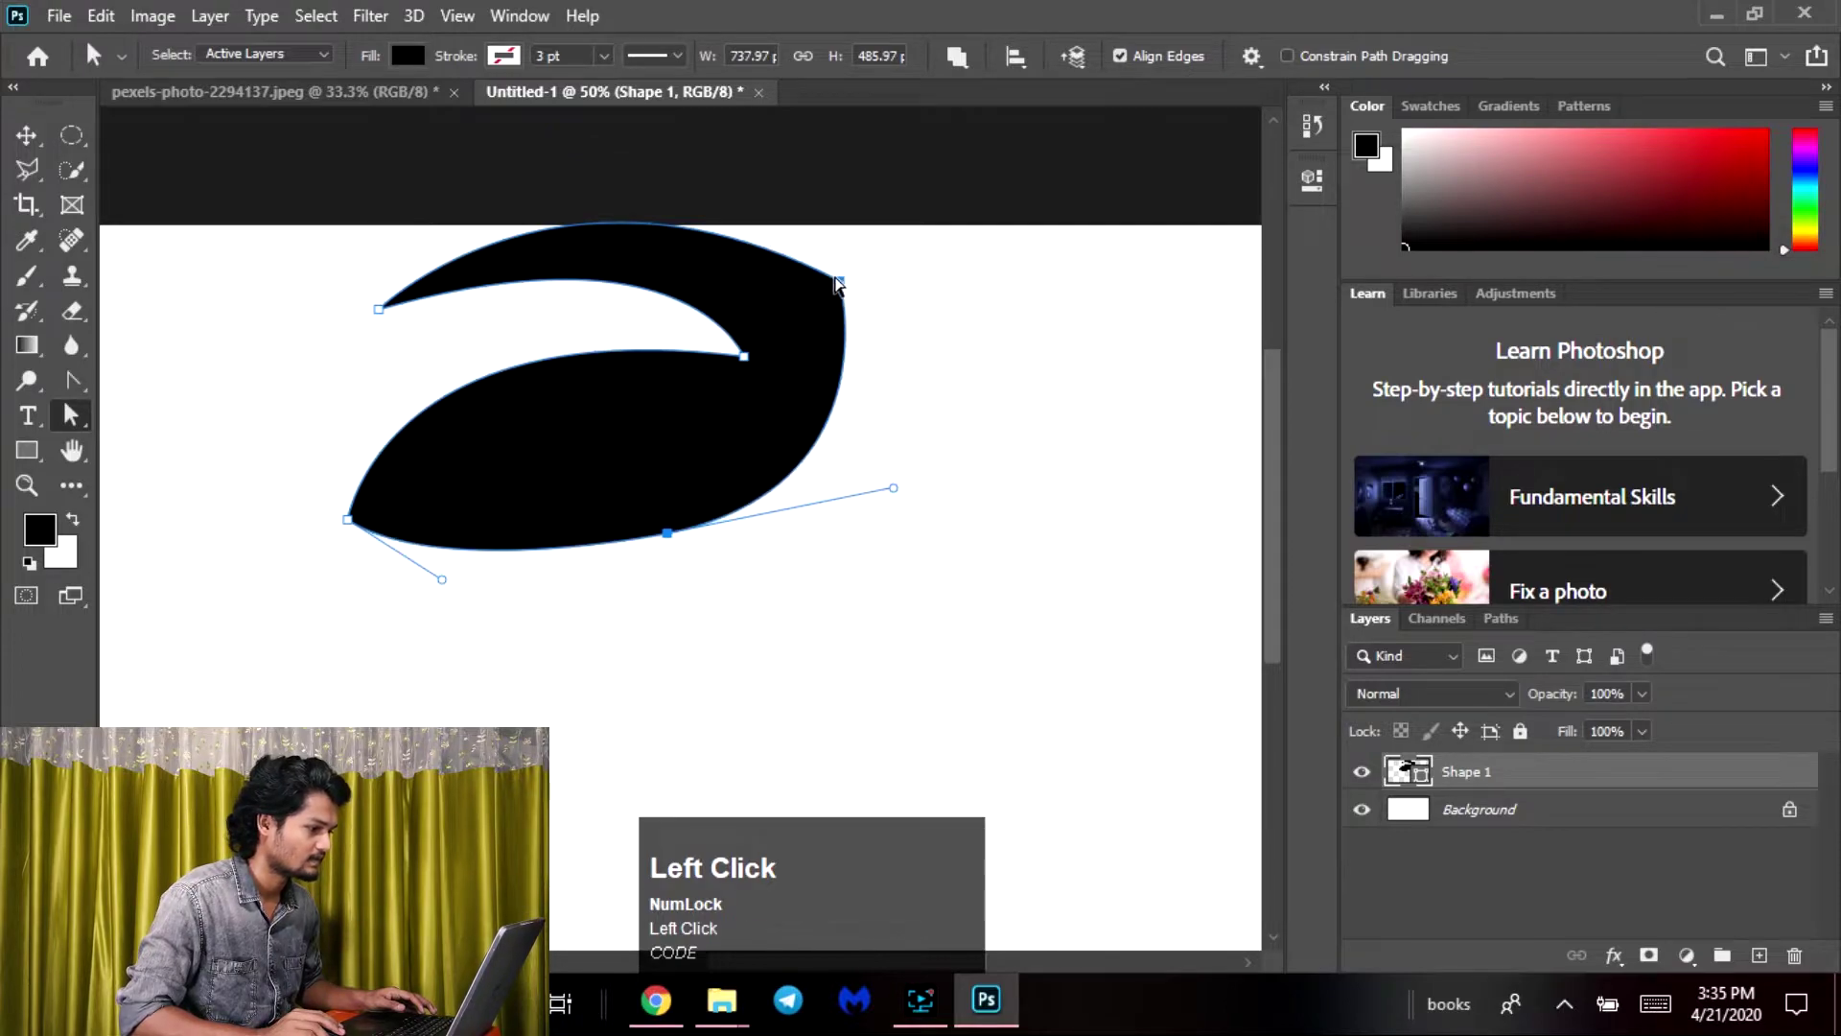
{"action": "left_click_drag", "start_coordinate": [839, 282], "coordinate": [779, 299]}
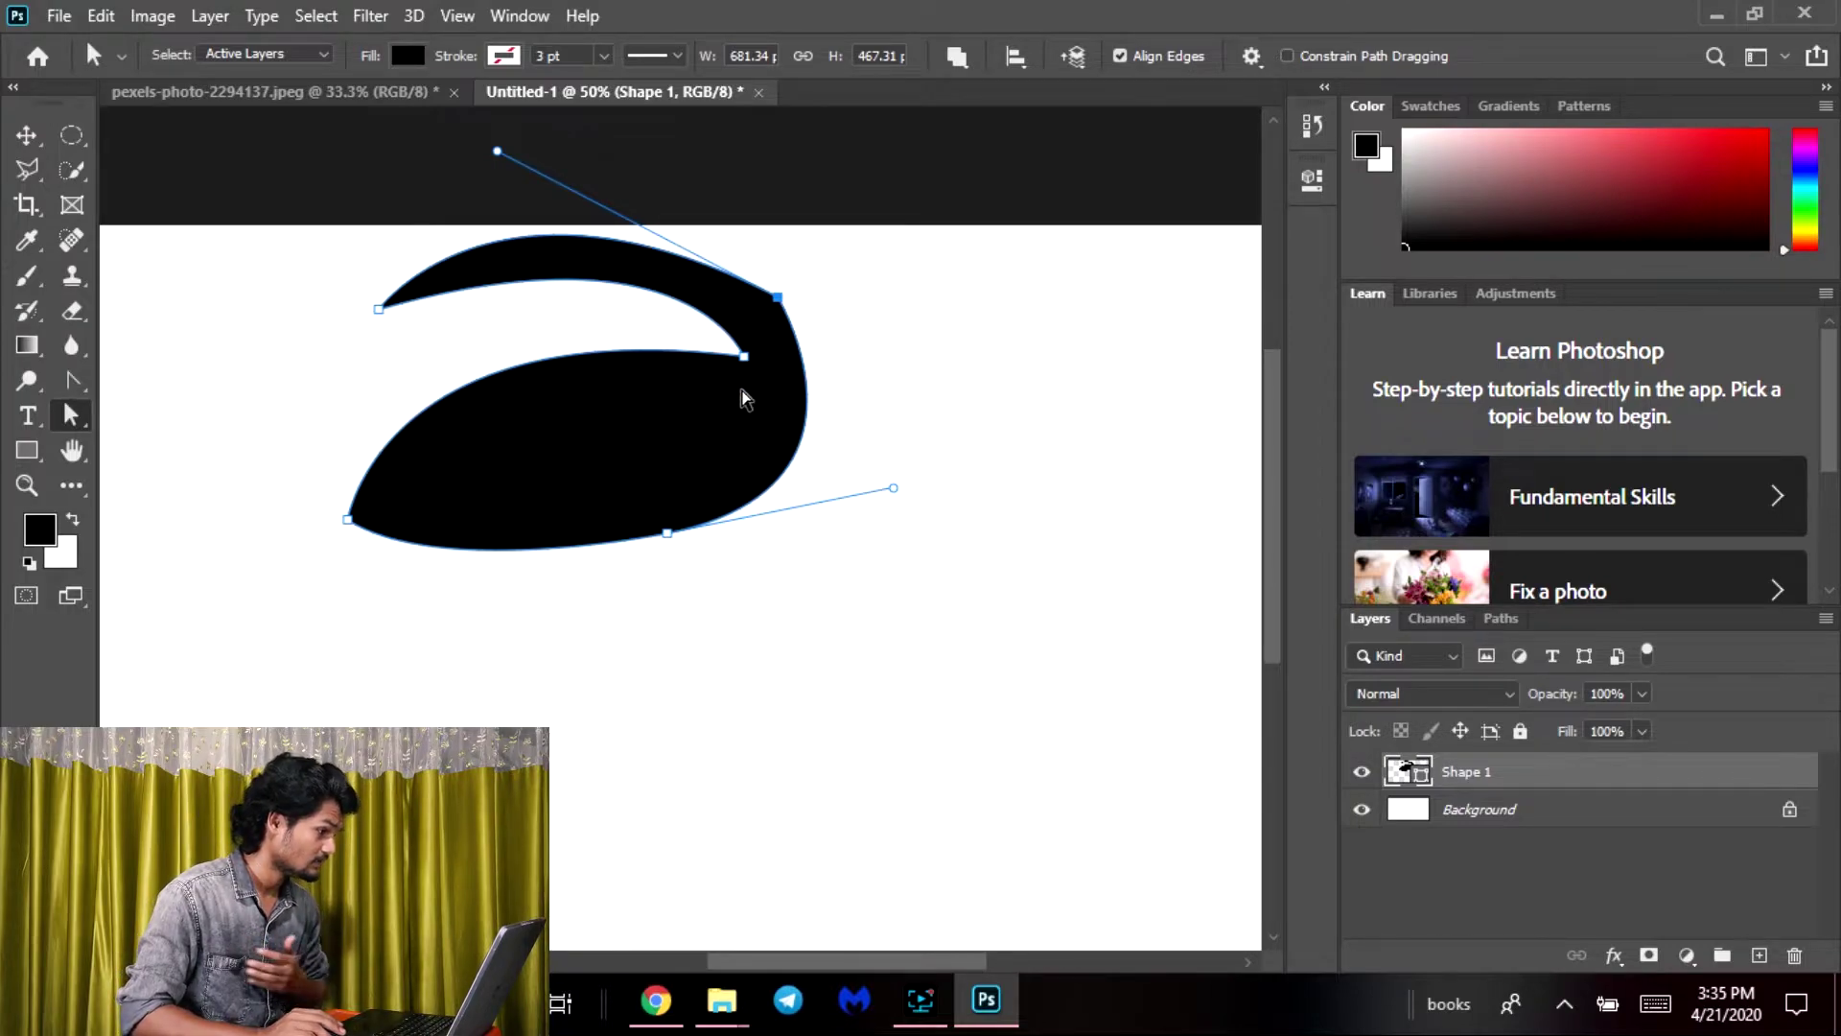
Delete the black curved shape from the canvas
{"action": "left_click", "coordinate": [376, 329]}
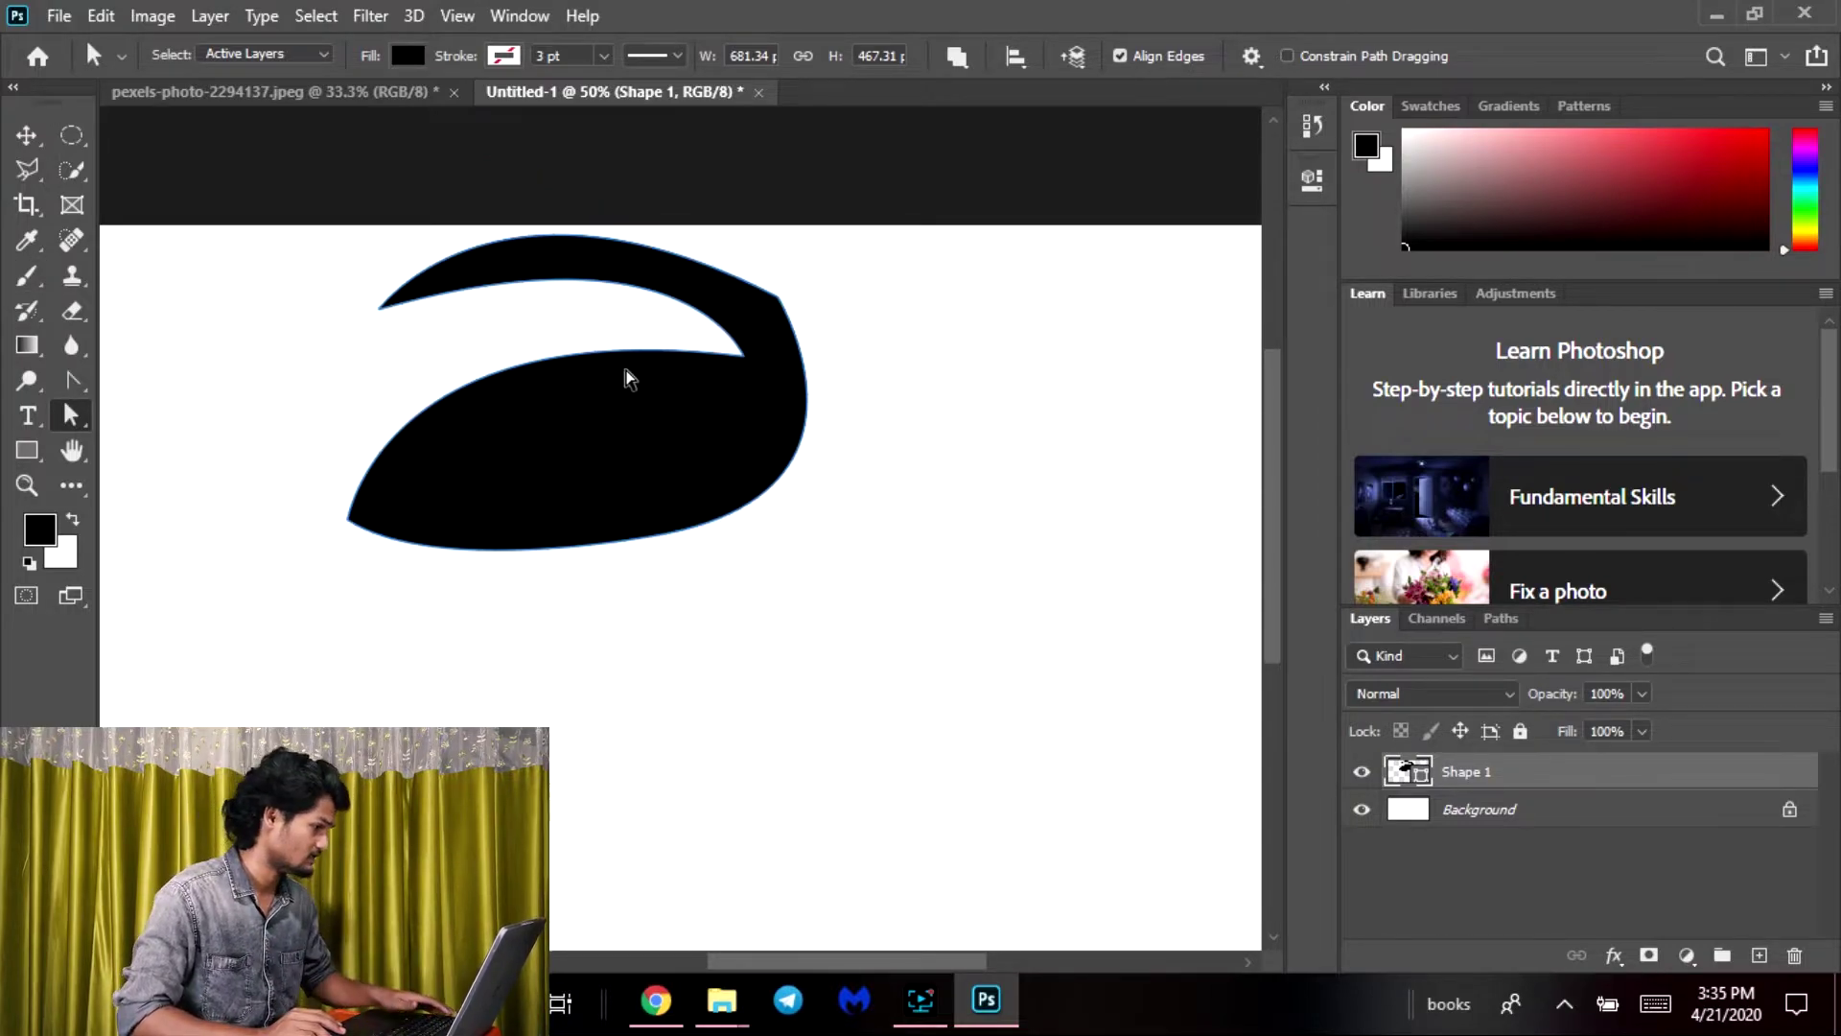
{"action": "left_click", "coordinate": [622, 459]}
{"action": "key", "text": "Delete"}
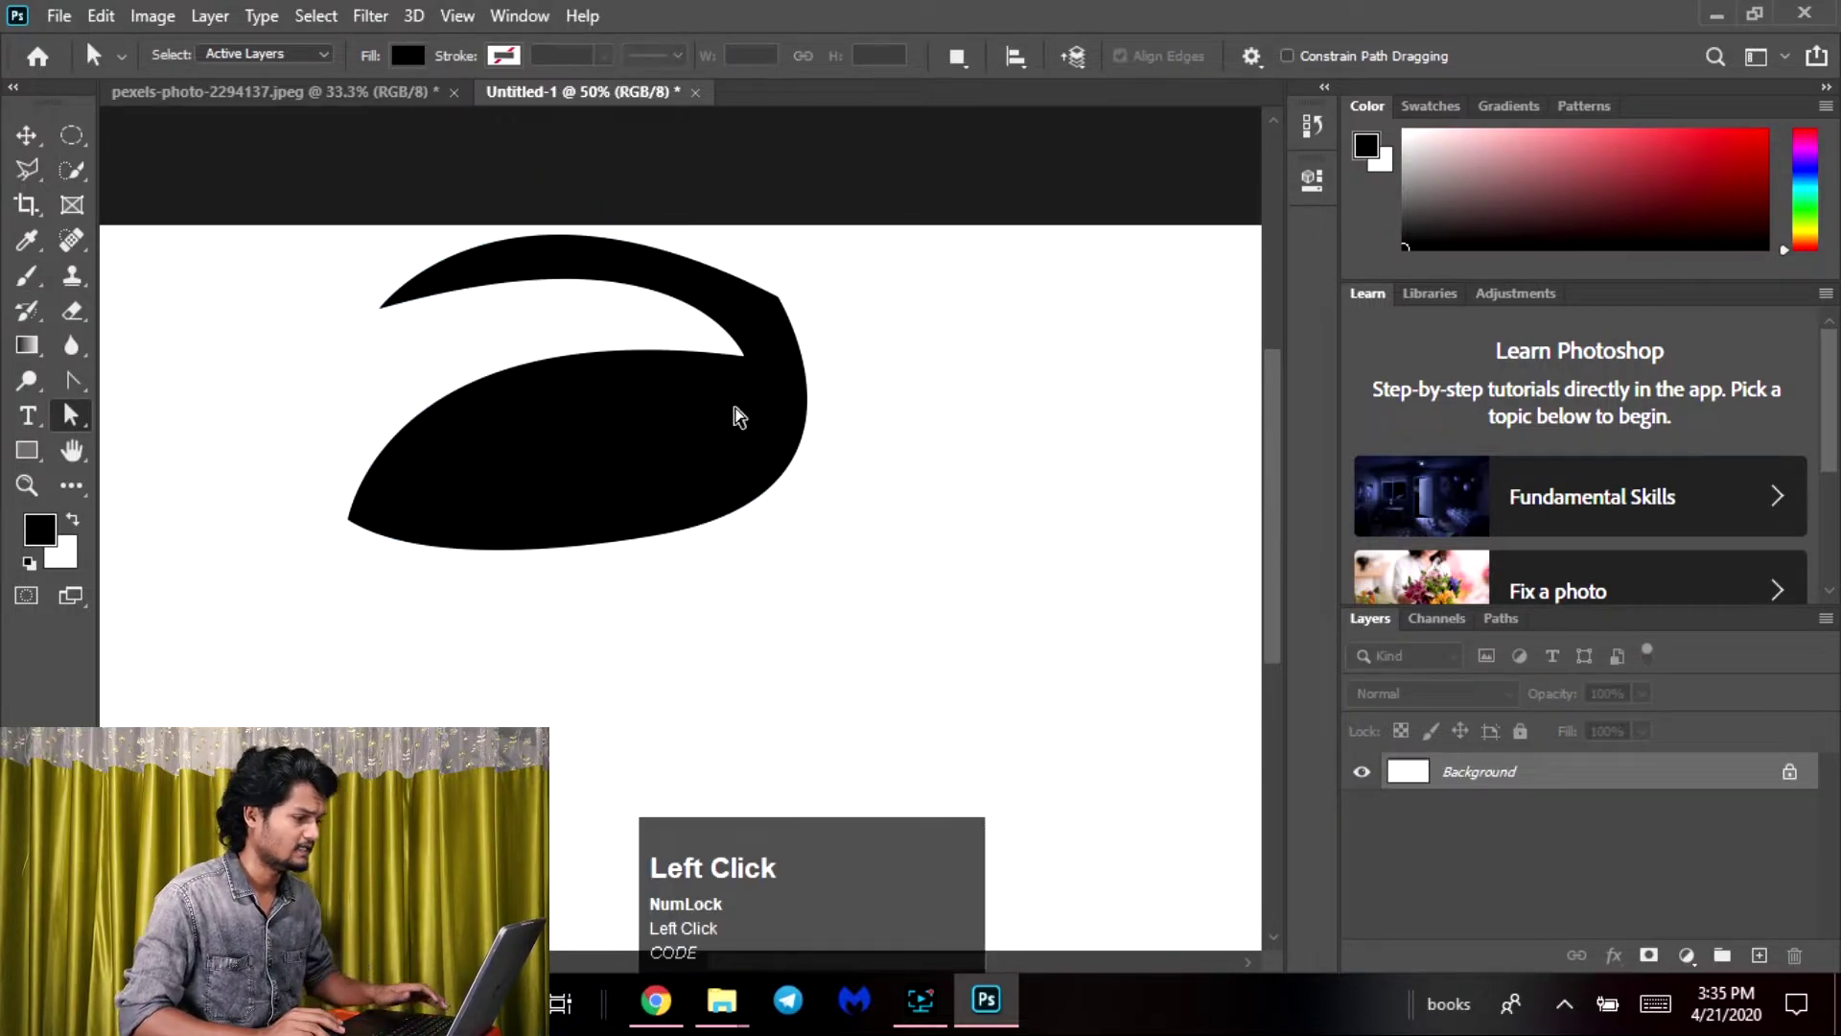
Draw an open curved black shape with three anchor points using the Pen tool, about 573 × 212 px
{"action": "left_click", "coordinate": [74, 386]}
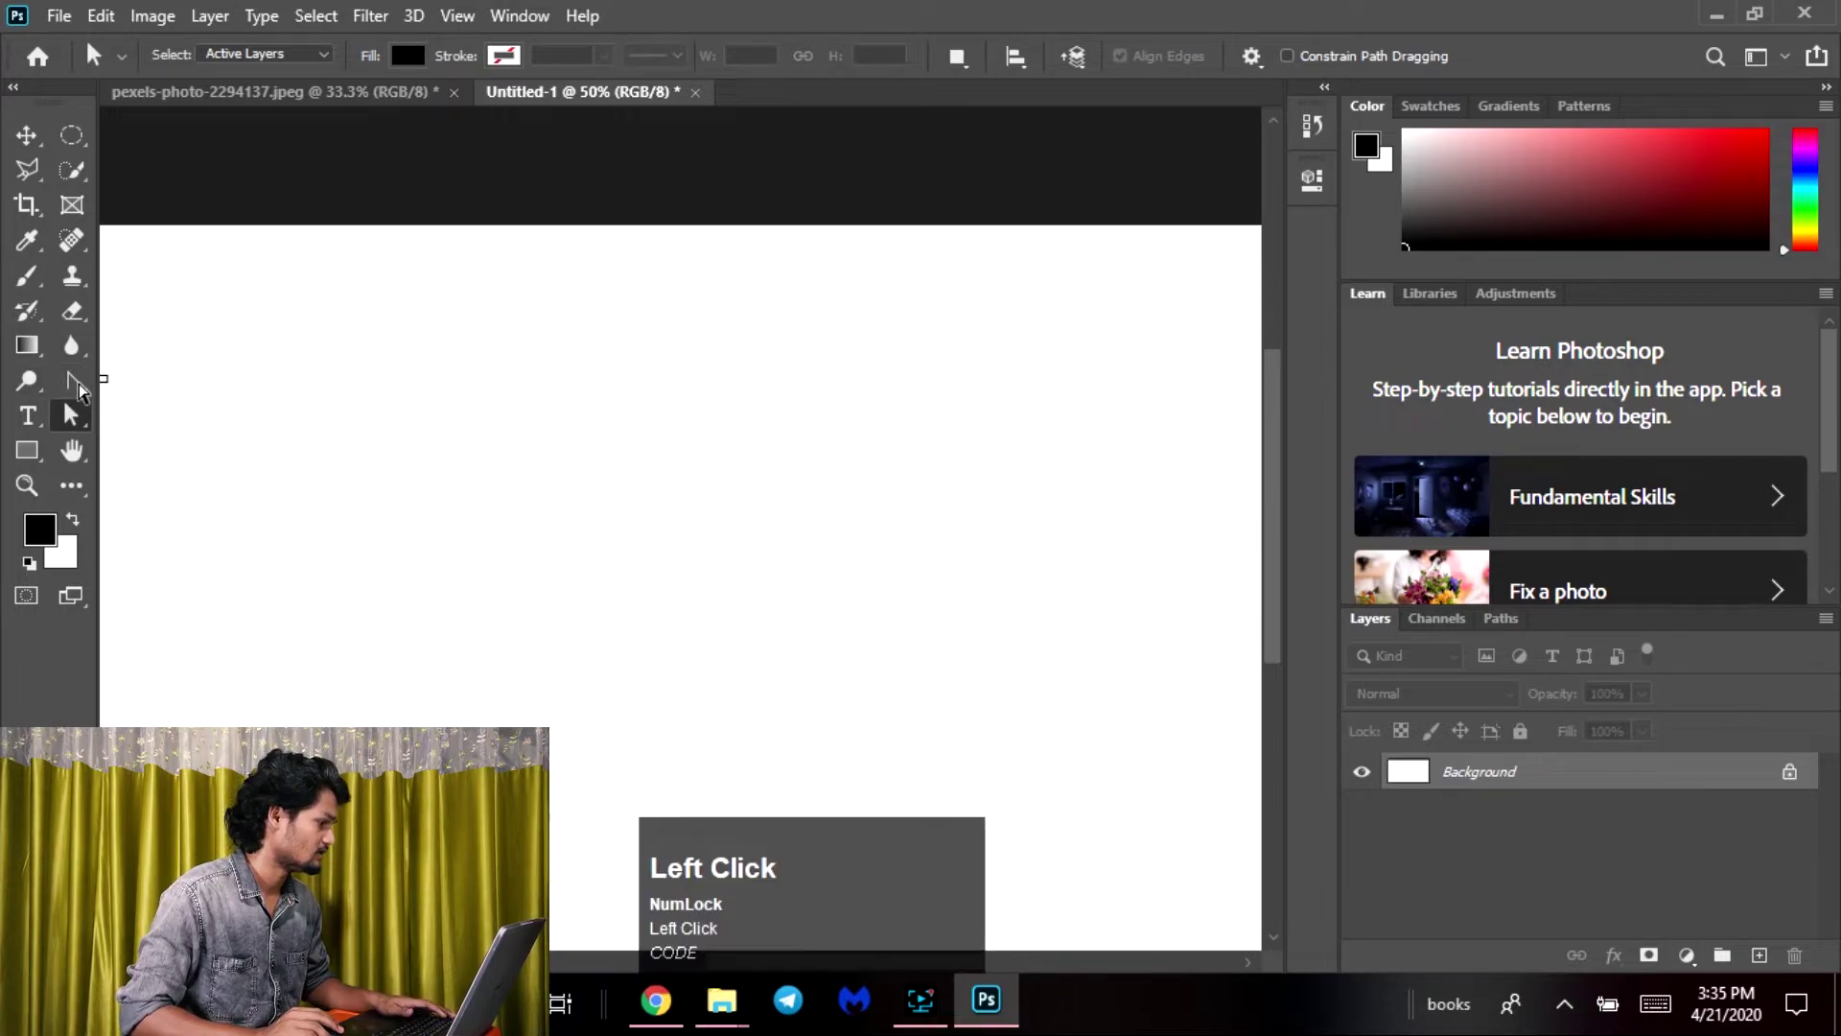
{"action": "left_click_drag", "start_coordinate": [74, 391], "coordinate": [193, 378]}
{"action": "left_click", "coordinate": [425, 545]}
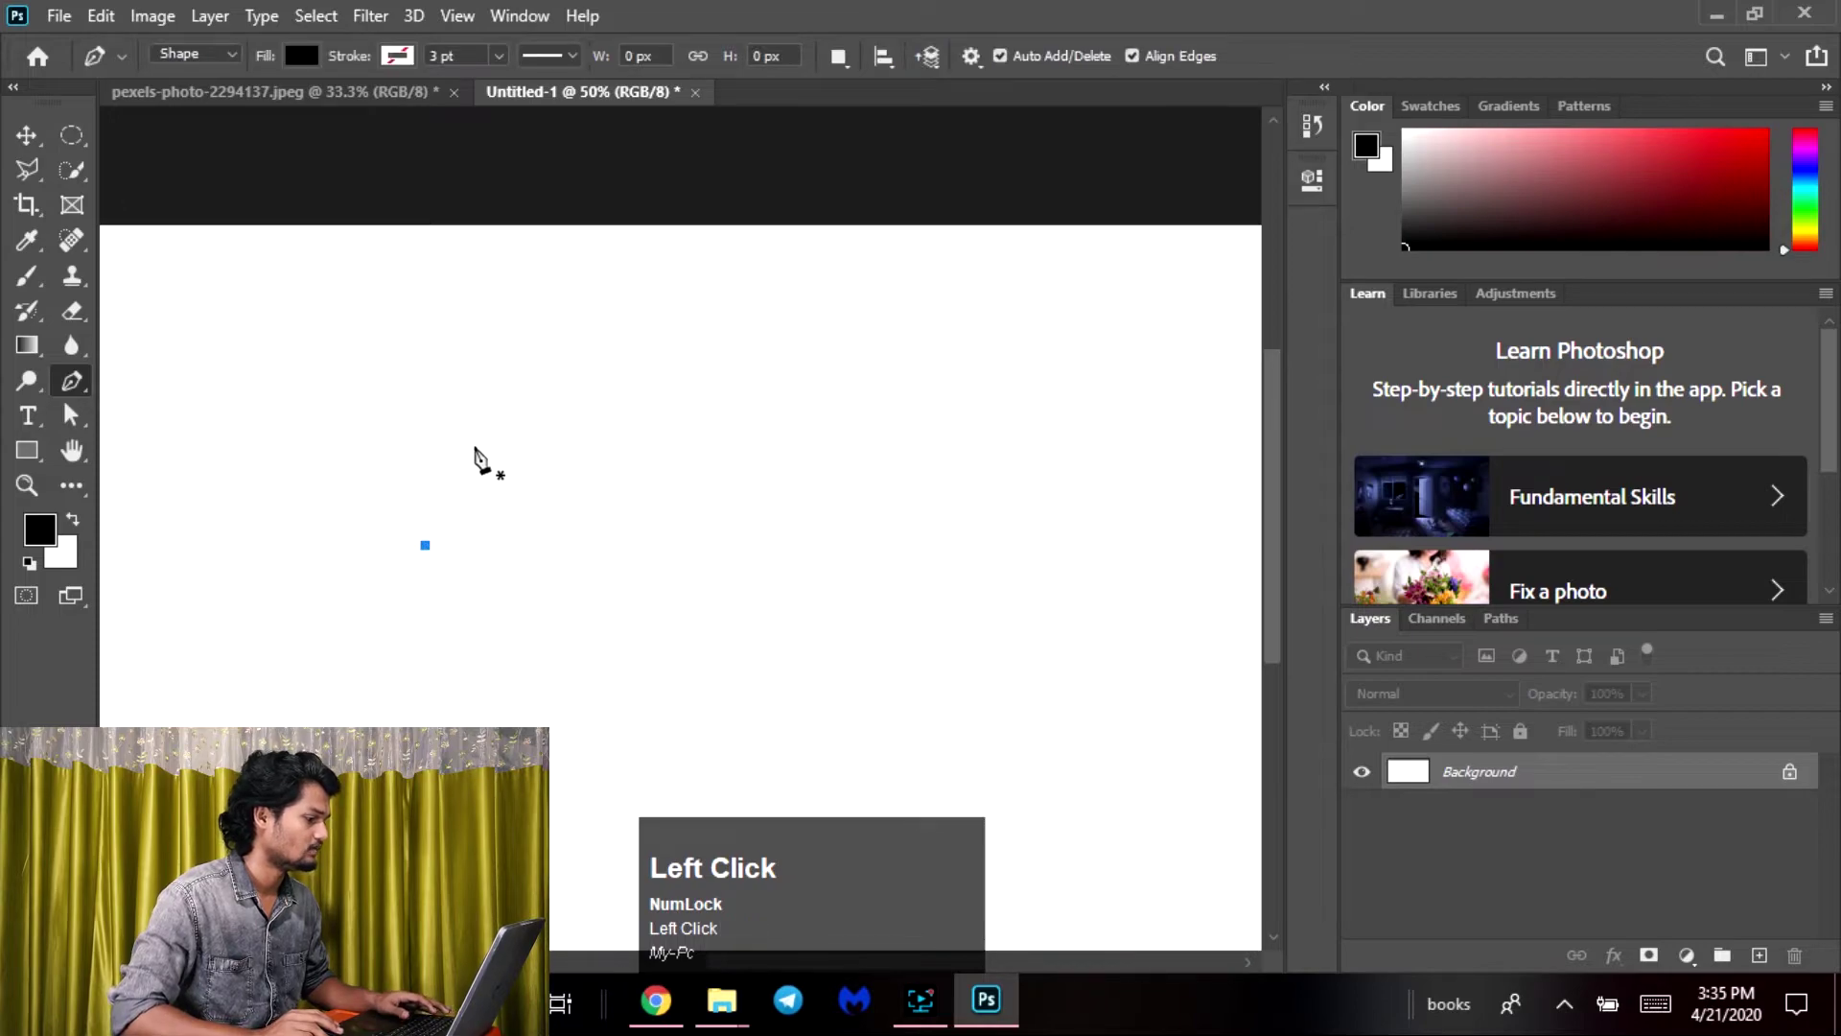
{"action": "left_click_drag", "start_coordinate": [660, 410], "coordinate": [910, 436]}
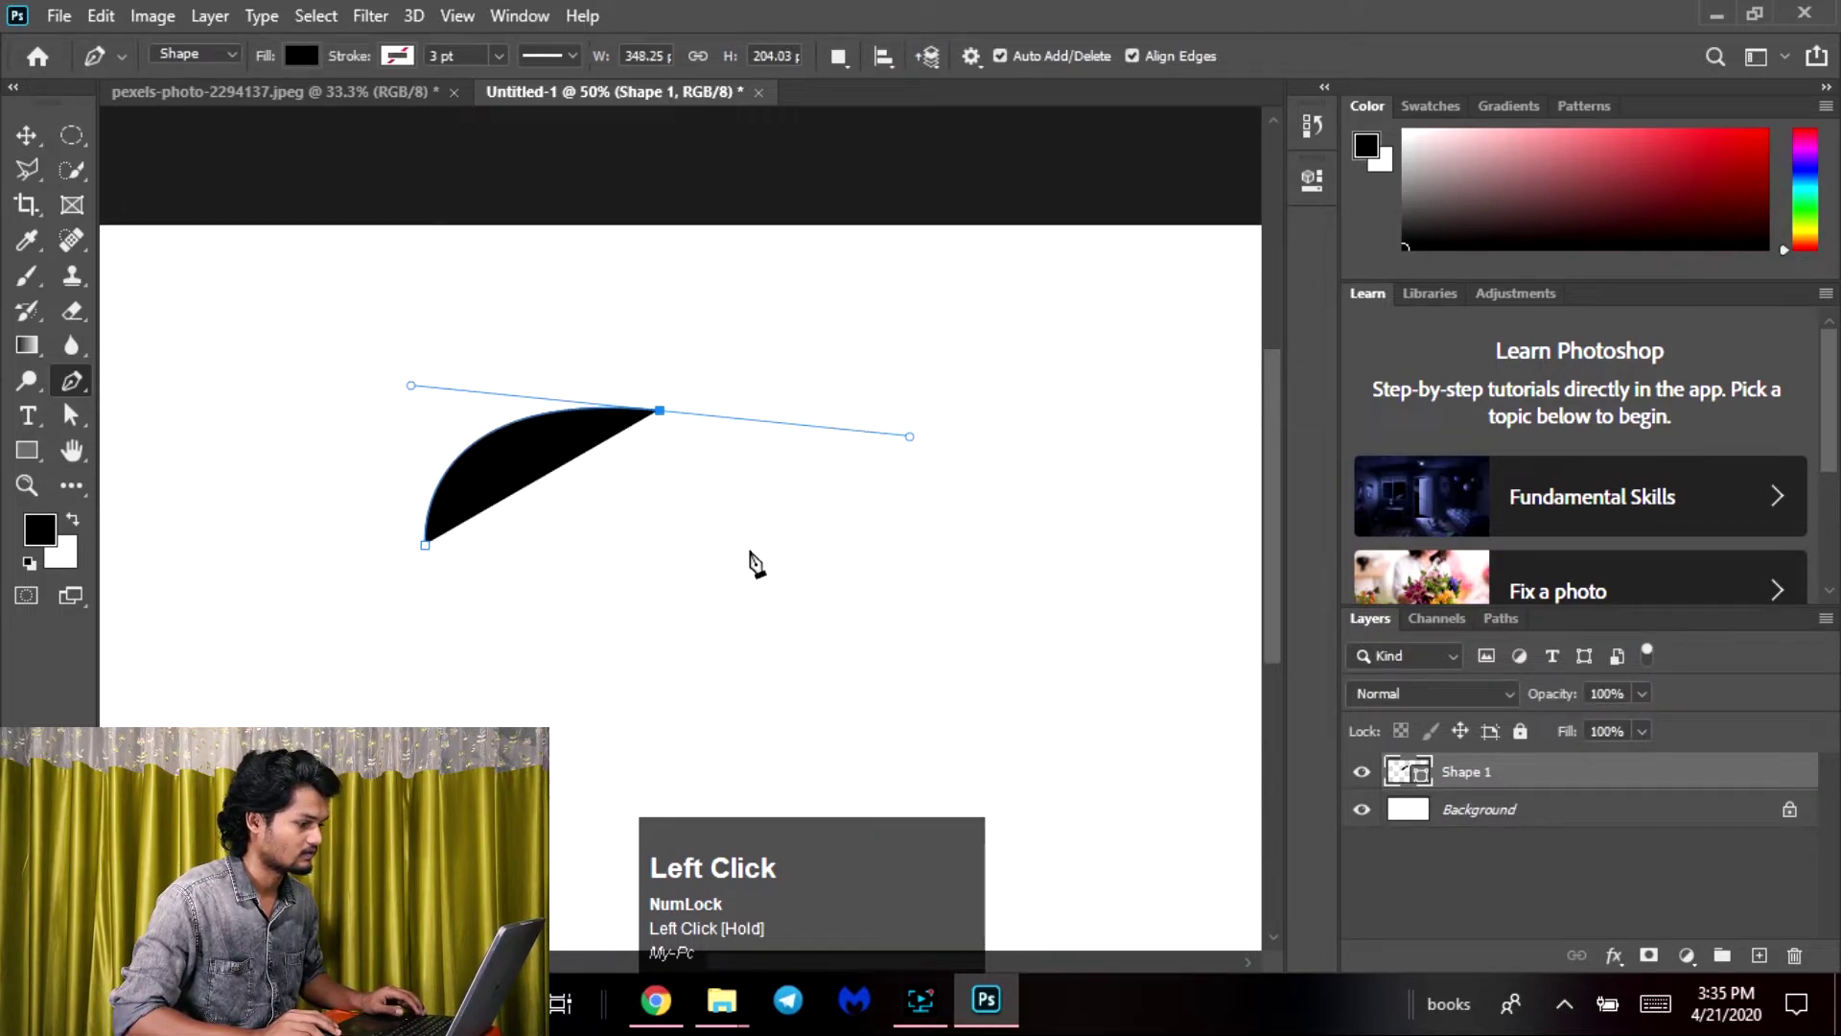
{"action": "left_click_drag", "start_coordinate": [769, 535], "coordinate": [785, 573]}
{"action": "key", "text": "space"}
{"action": "key", "text": "space"}
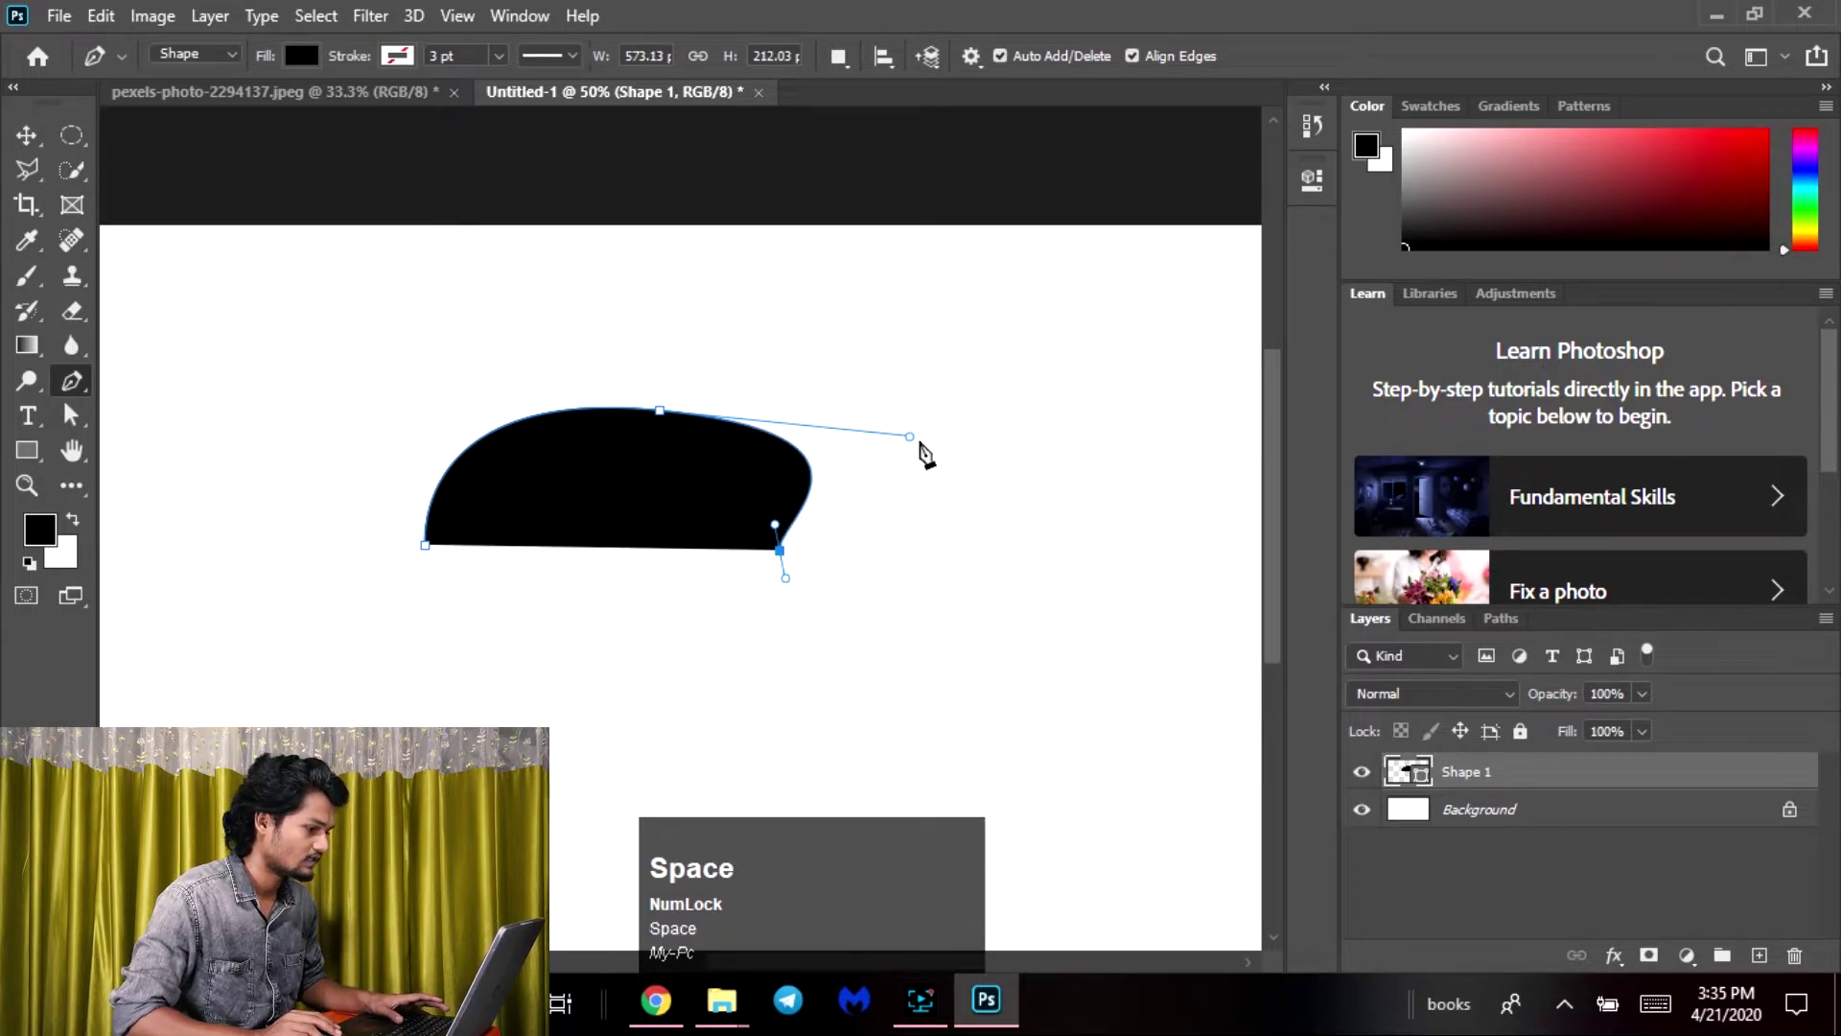
Shorten the right direction handle of the shape's top anchor point with the Convert Point tool to smooth the right curve
{"action": "left_click", "coordinate": [888, 435]}
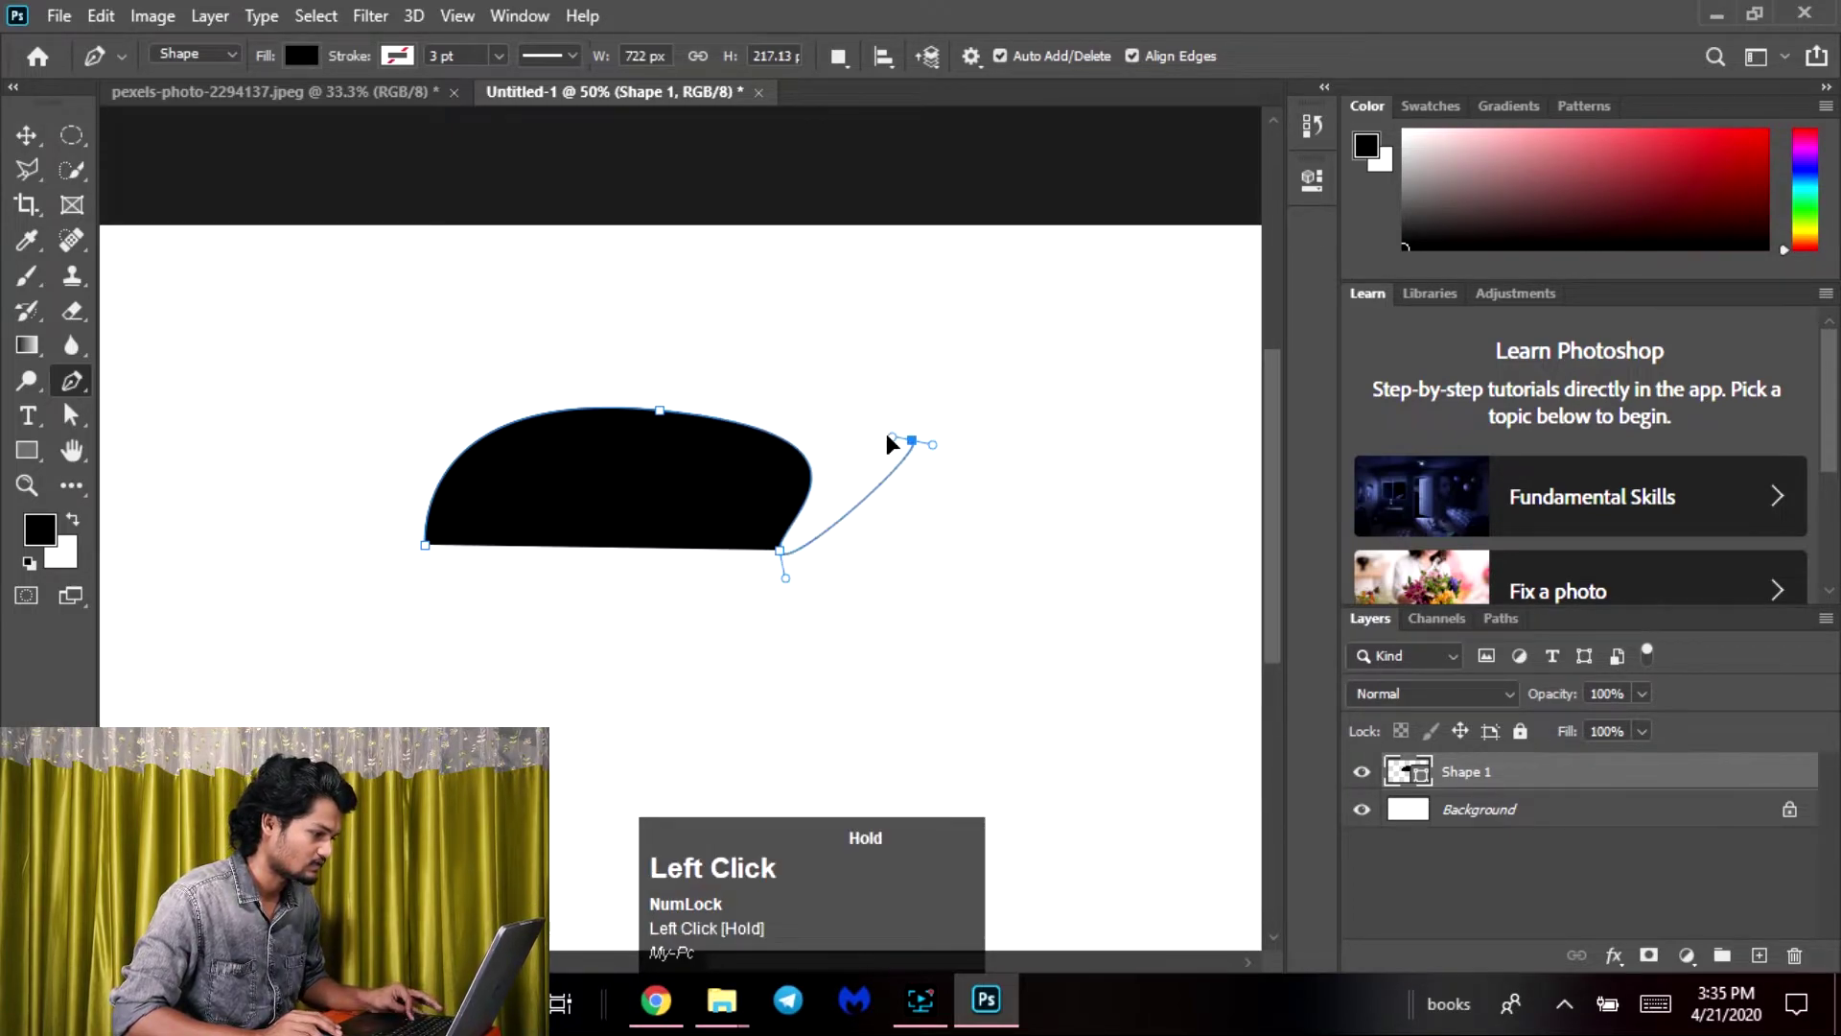
{"action": "key", "text": "ctrl+z"}
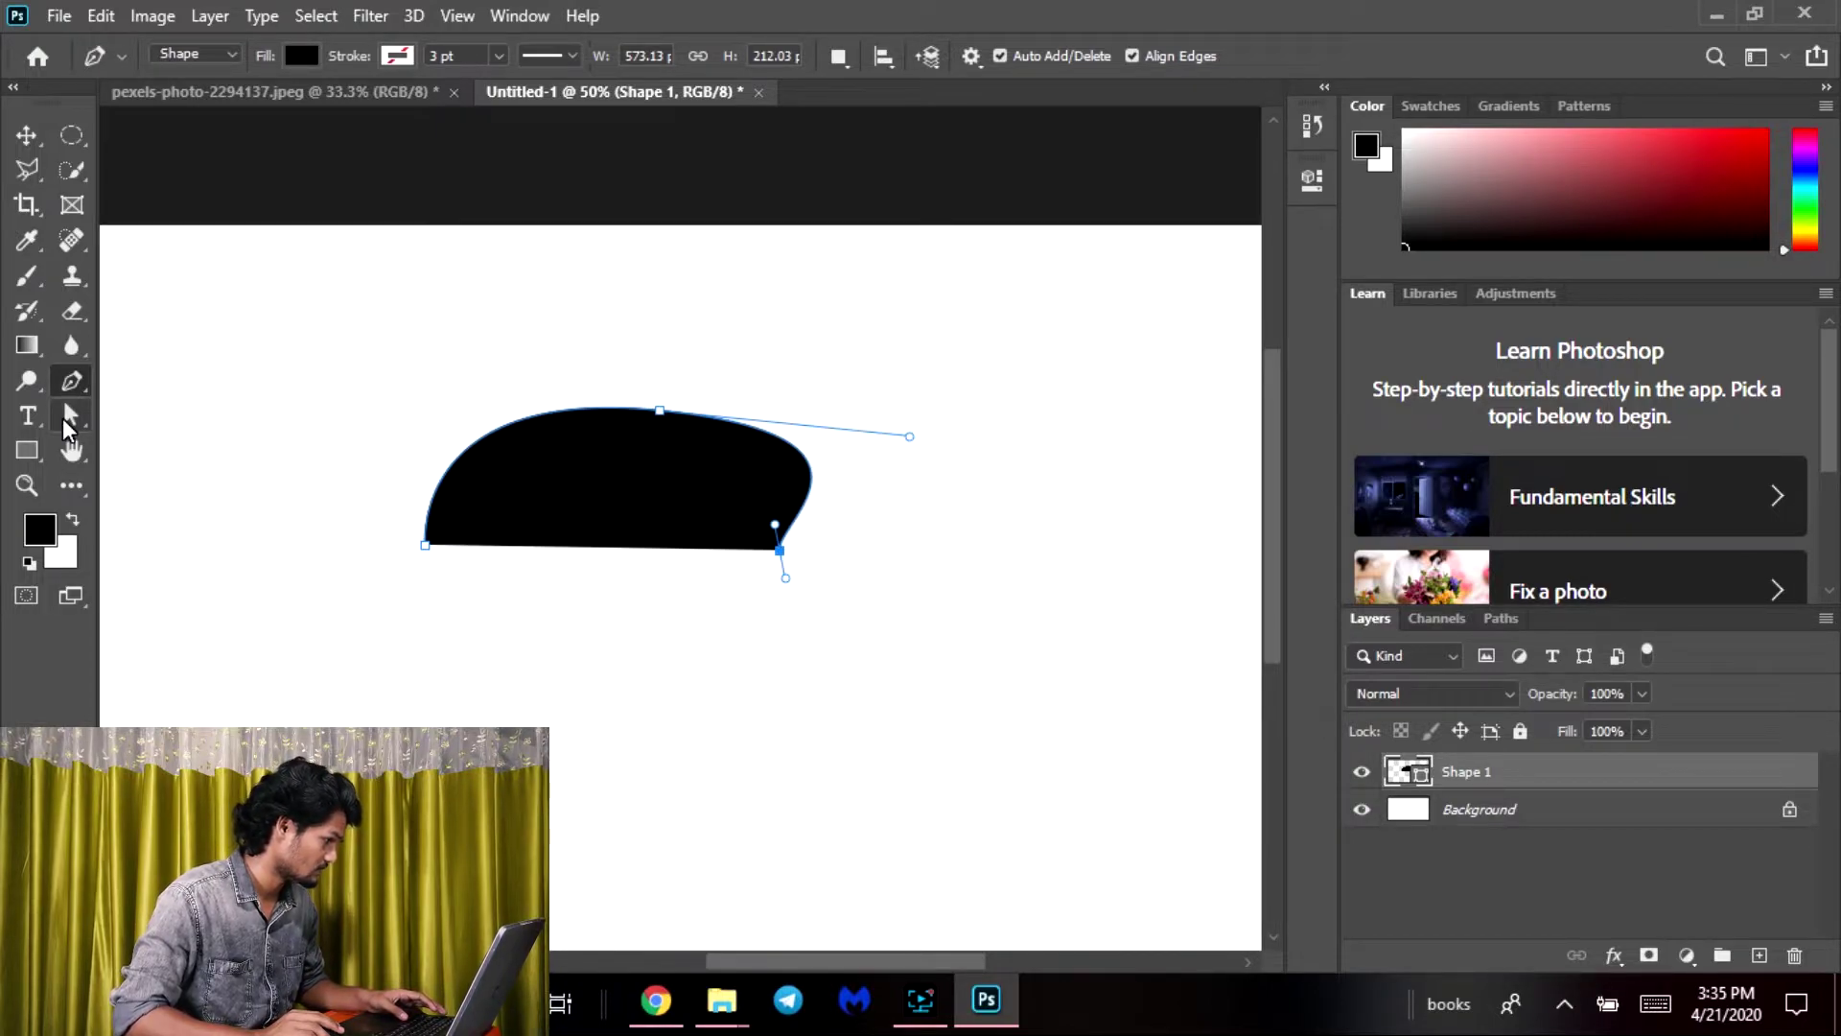
{"action": "left_click", "coordinate": [72, 381]}
{"action": "left_click", "coordinate": [235, 513]}
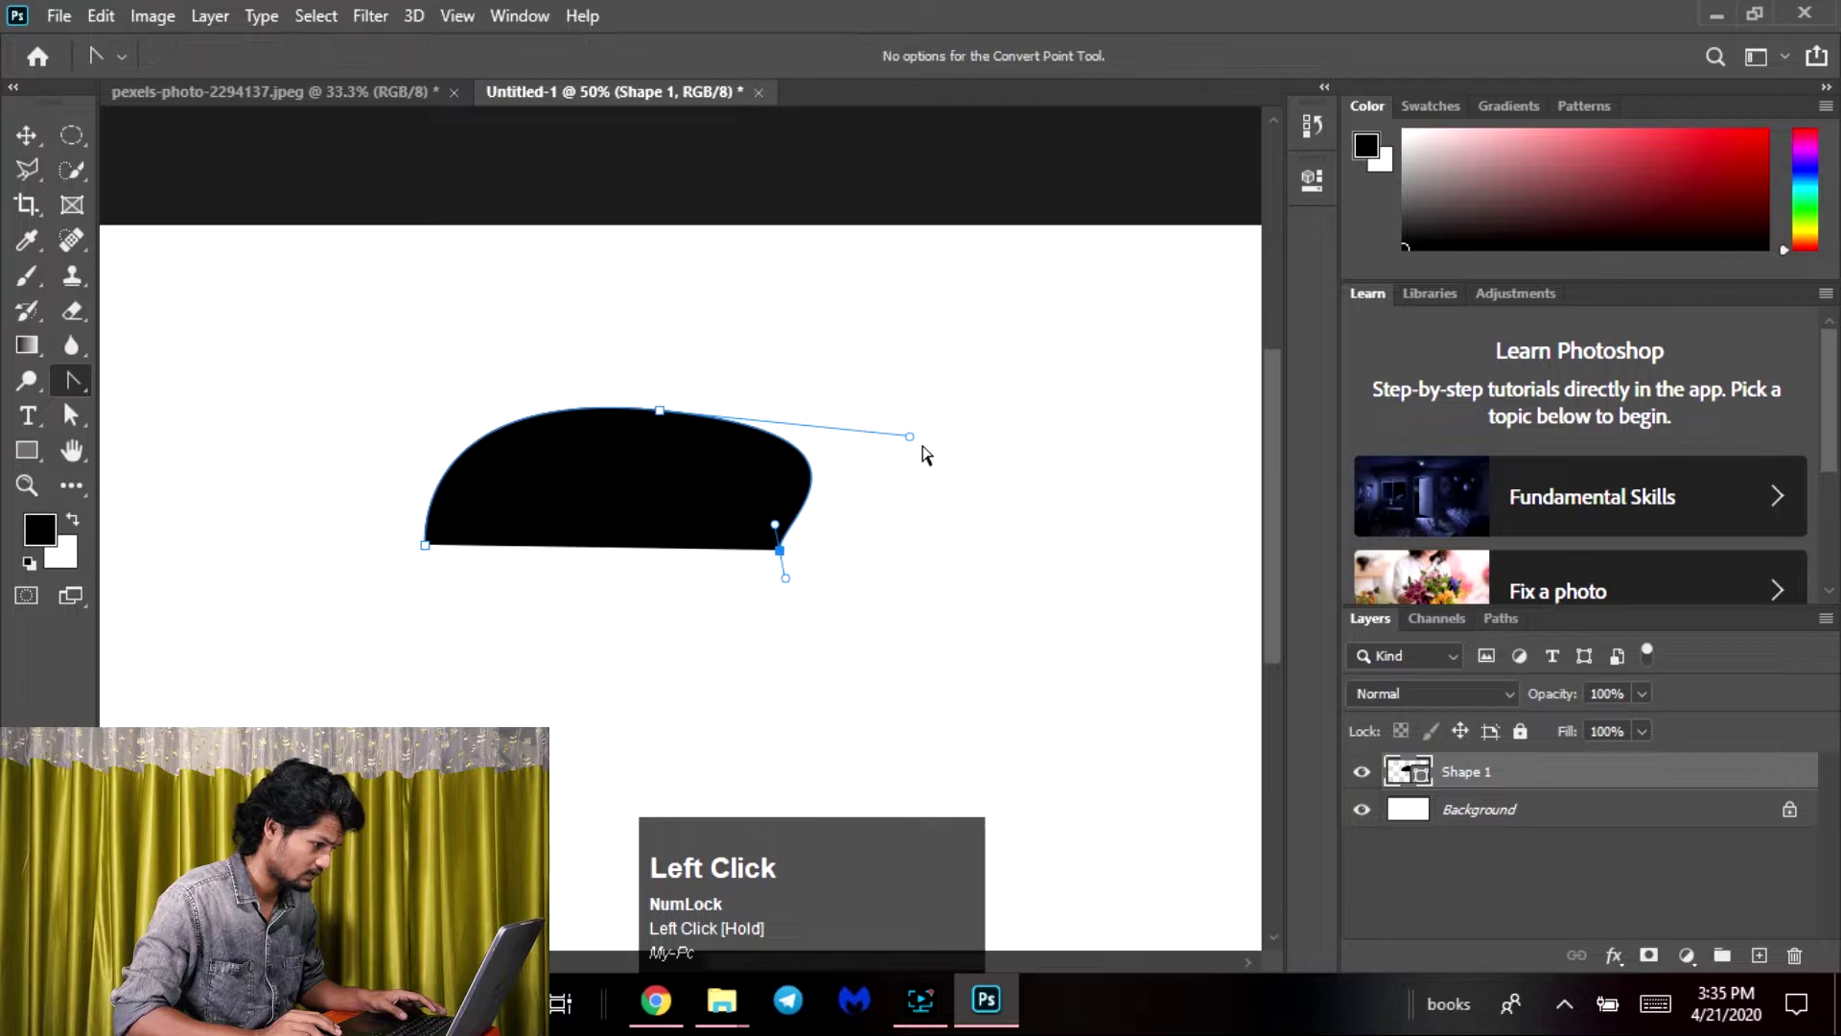
{"action": "left_click_drag", "start_coordinate": [922, 445], "coordinate": [758, 419]}
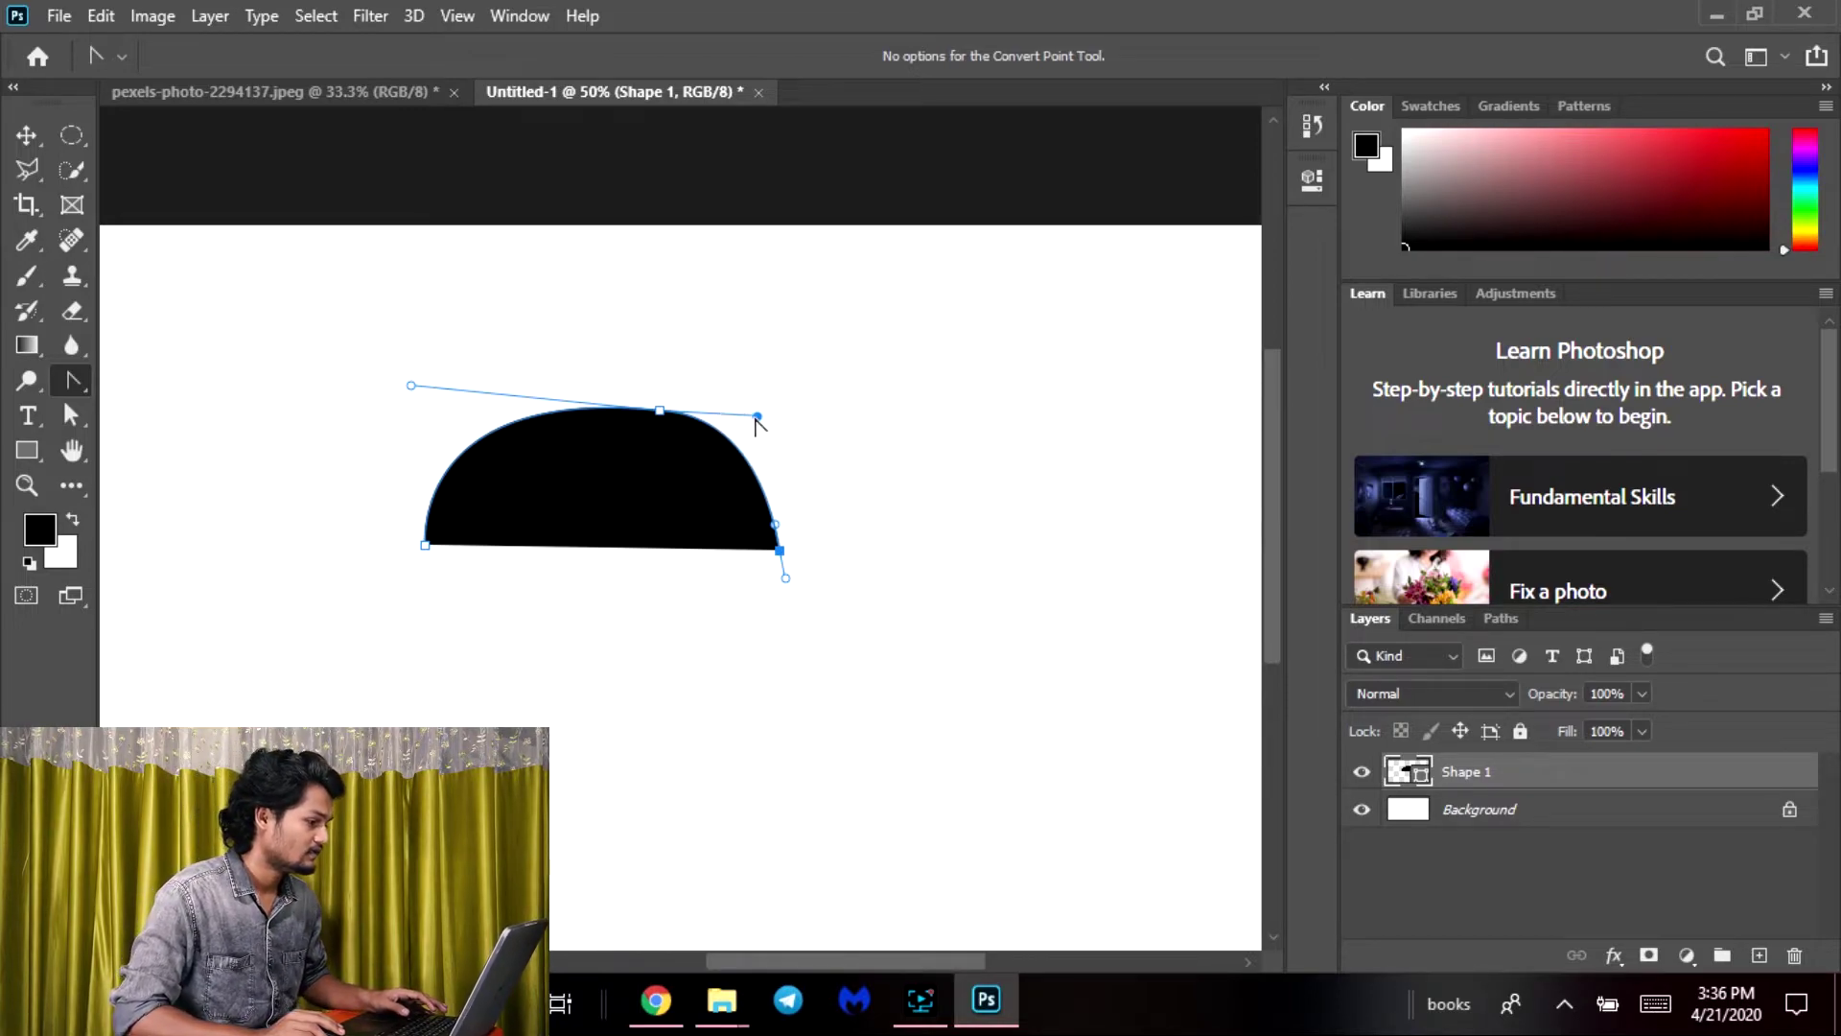
Shorten the left direction handle of the shape's top anchor point to flatten the left curve
{"action": "left_click_drag", "start_coordinate": [758, 419], "coordinate": [805, 383]}
{"action": "key", "text": "ctrl+z"}
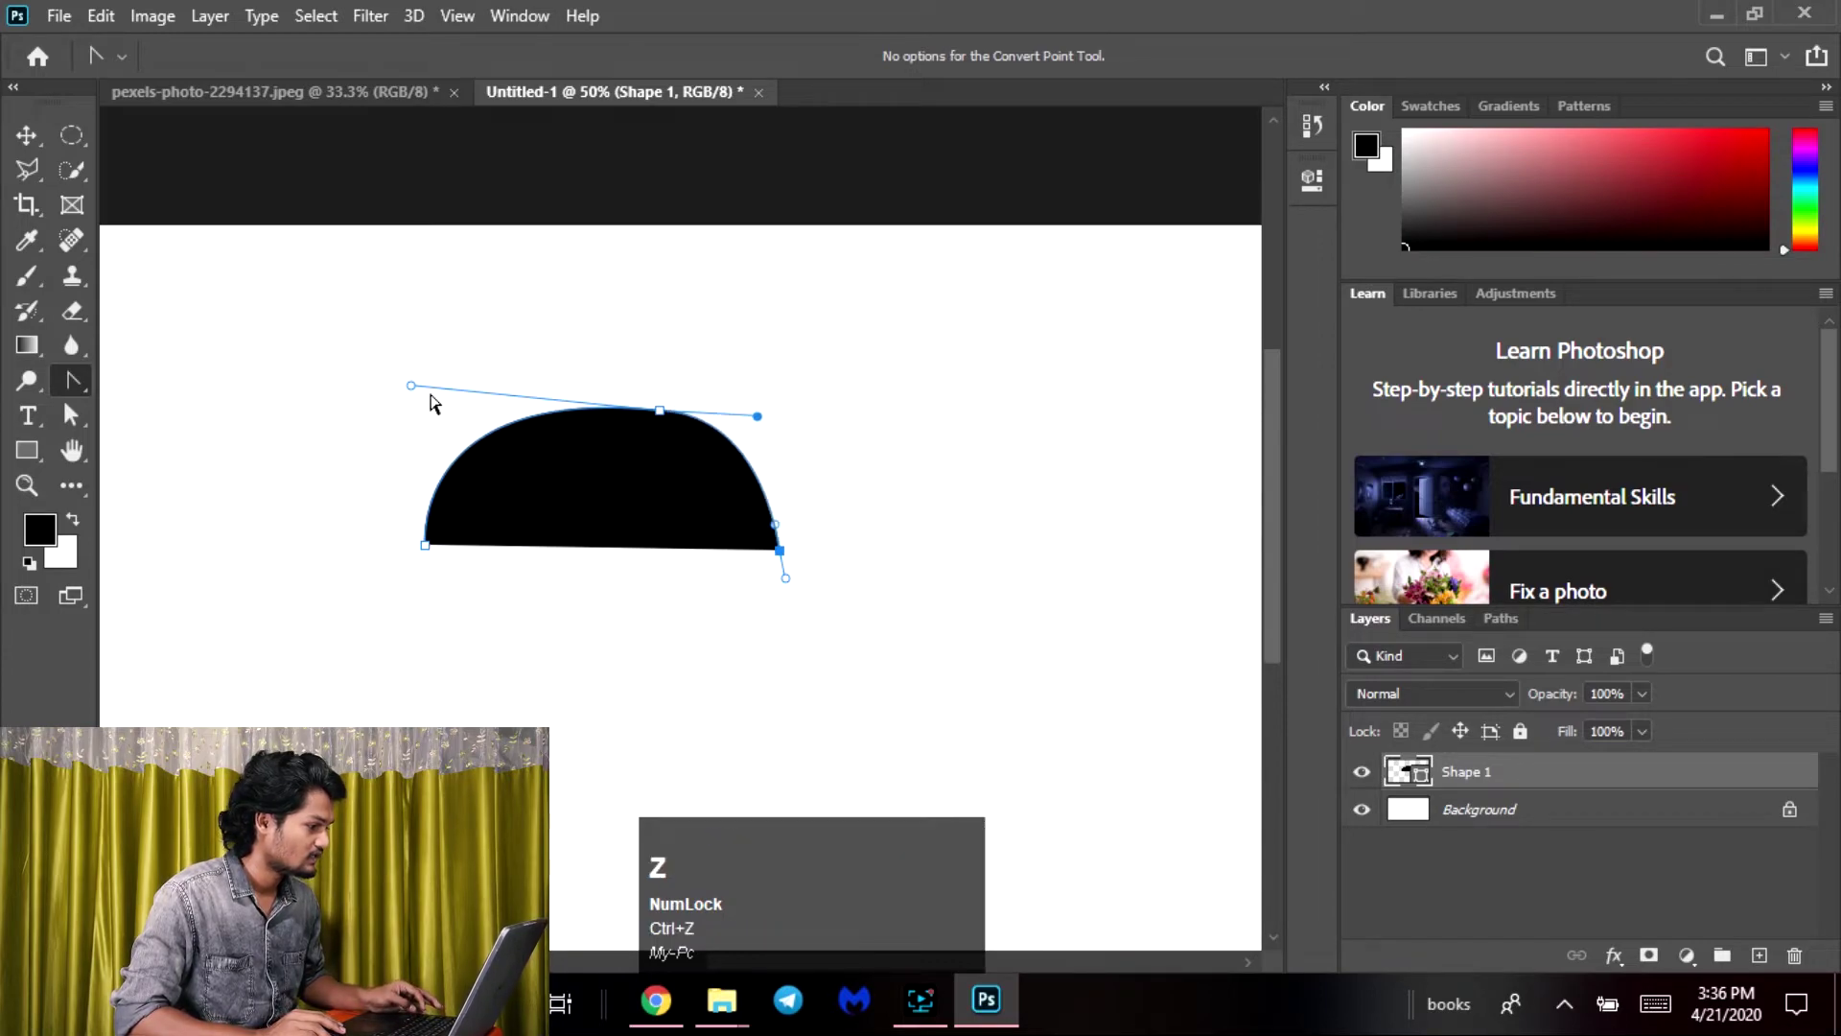
{"action": "left_click", "coordinate": [411, 387]}
{"action": "left_click_drag", "start_coordinate": [410, 387], "coordinate": [475, 417]}
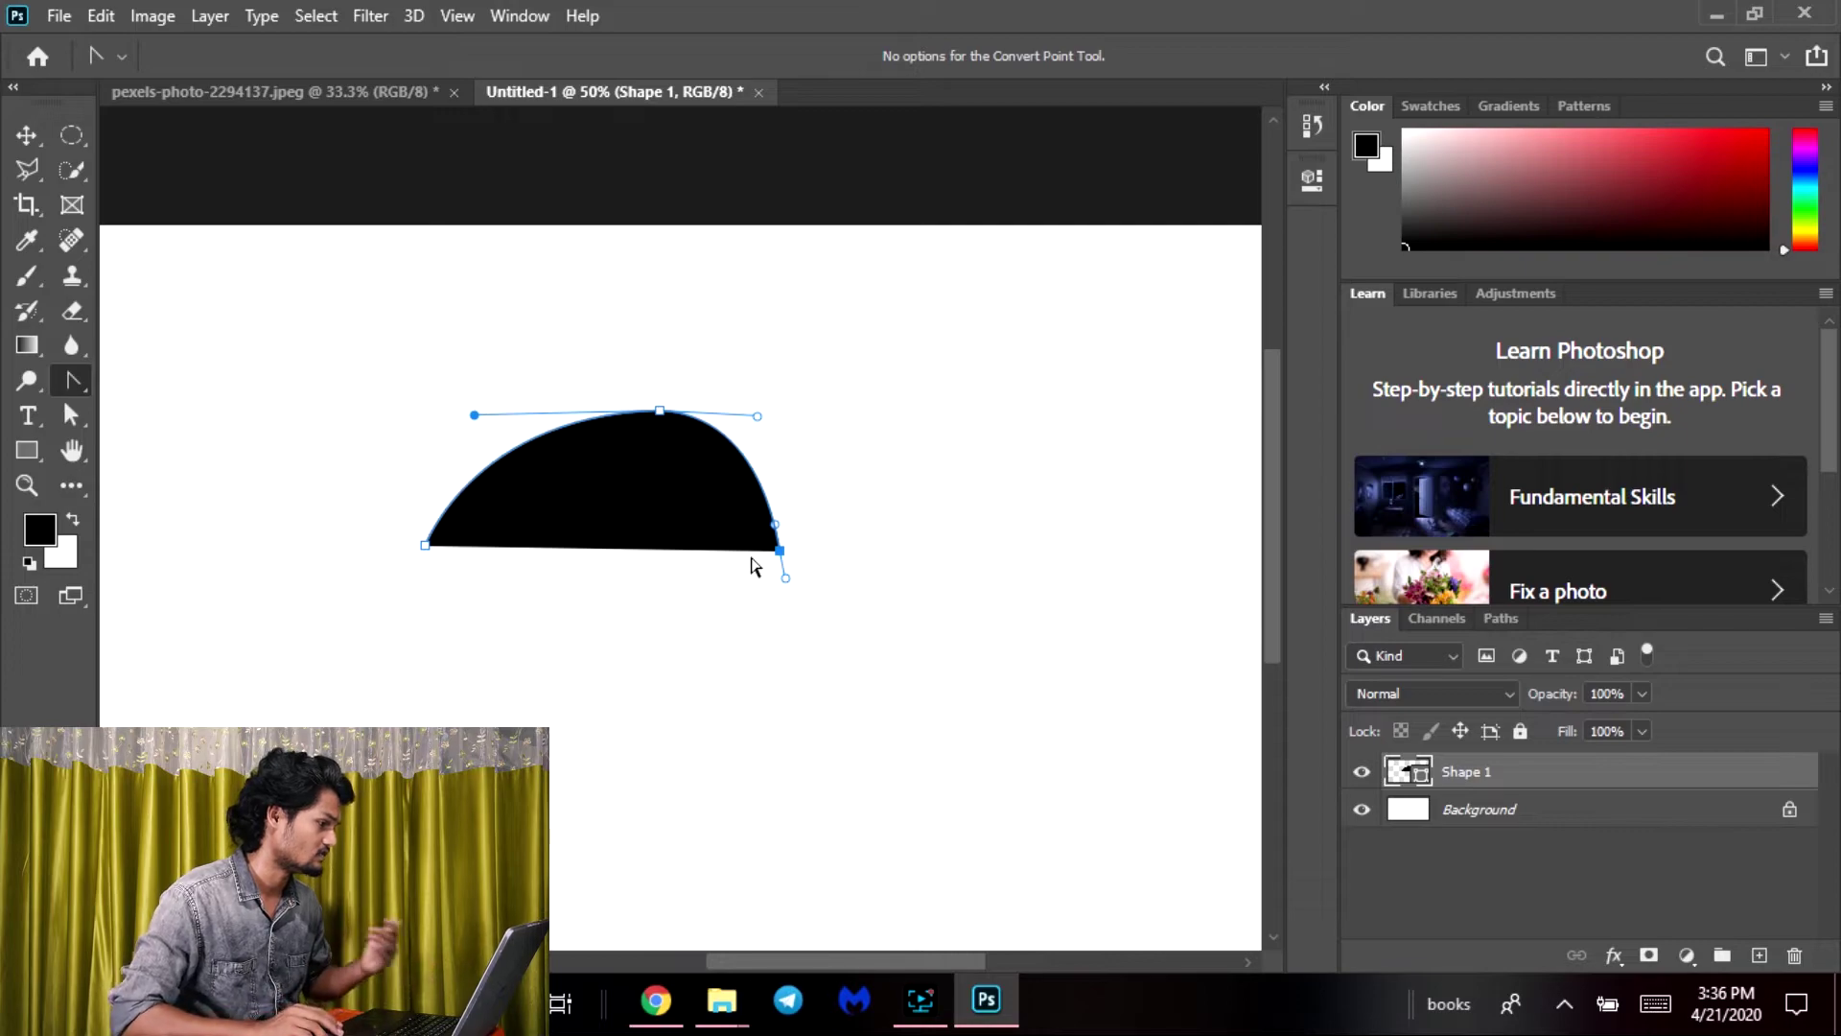
Draw a freehand diagonal path to the right of the black shape with the Freeform Pen tool, about 300 × 246 px
{"action": "left_click", "coordinate": [79, 387]}
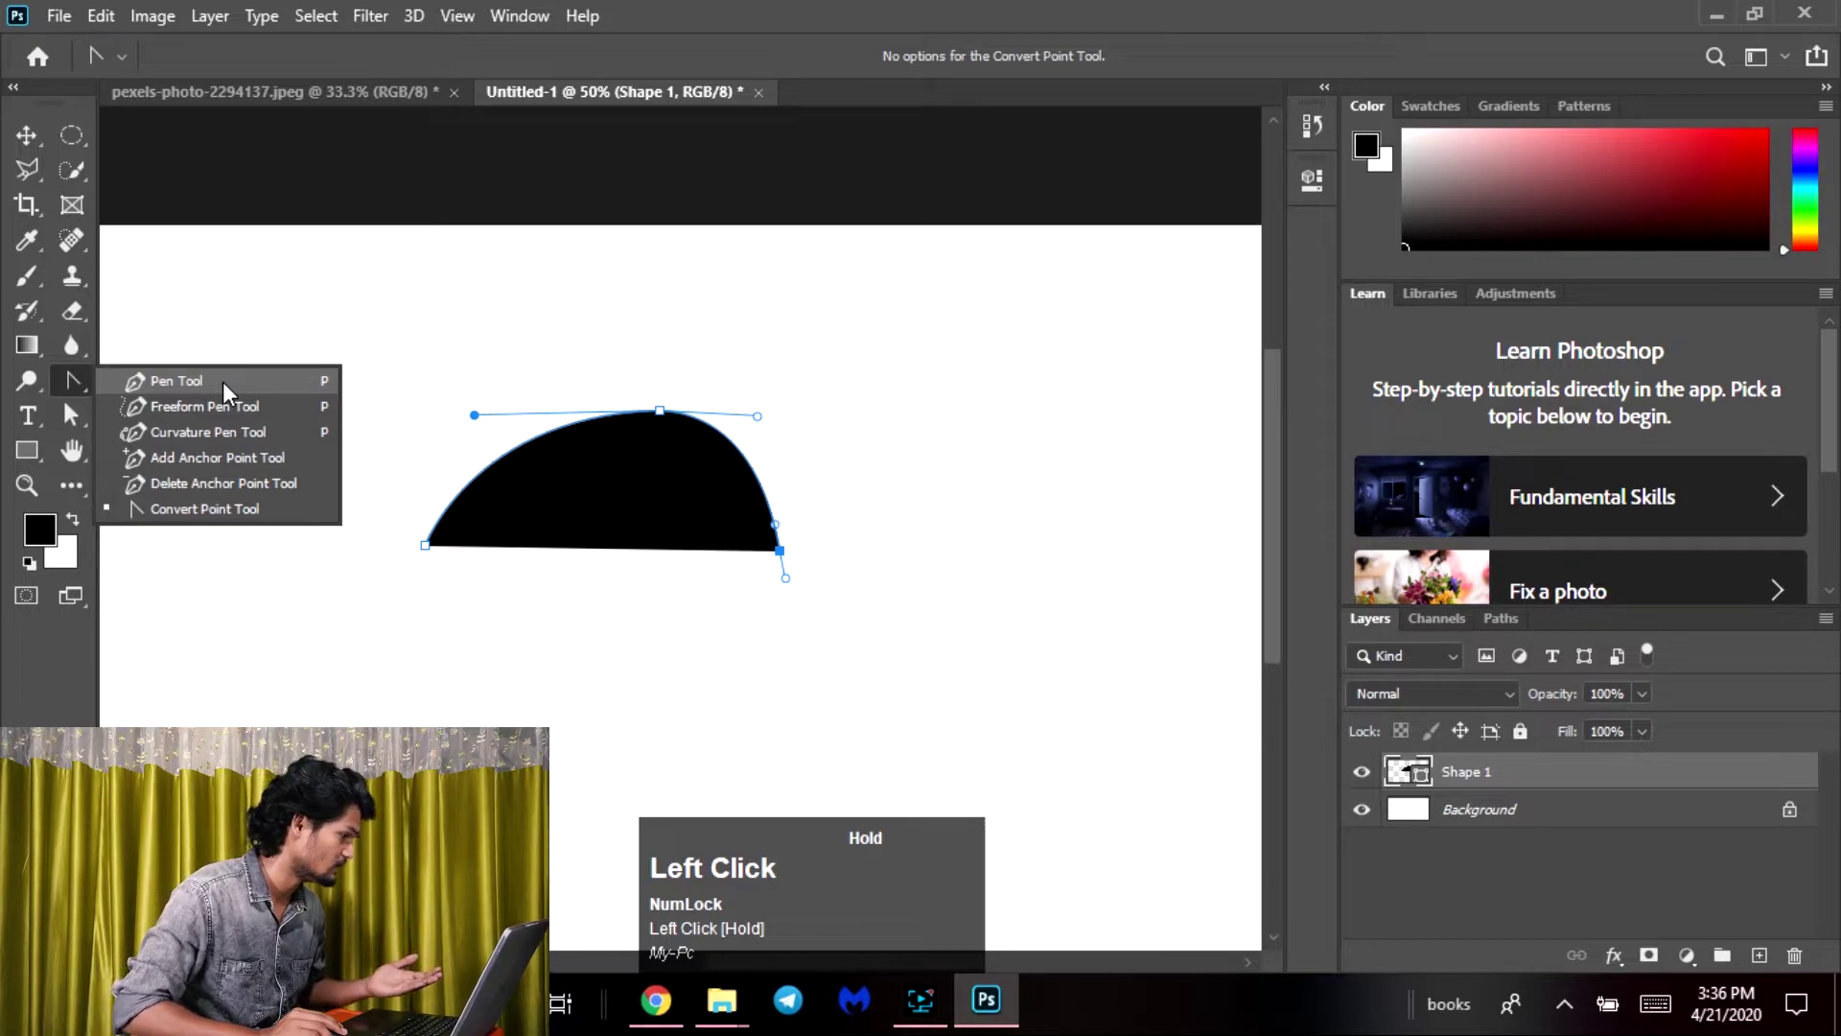
{"action": "left_click", "coordinate": [223, 382]}
{"action": "left_click", "coordinate": [79, 386]}
{"action": "left_click", "coordinate": [106, 383]}
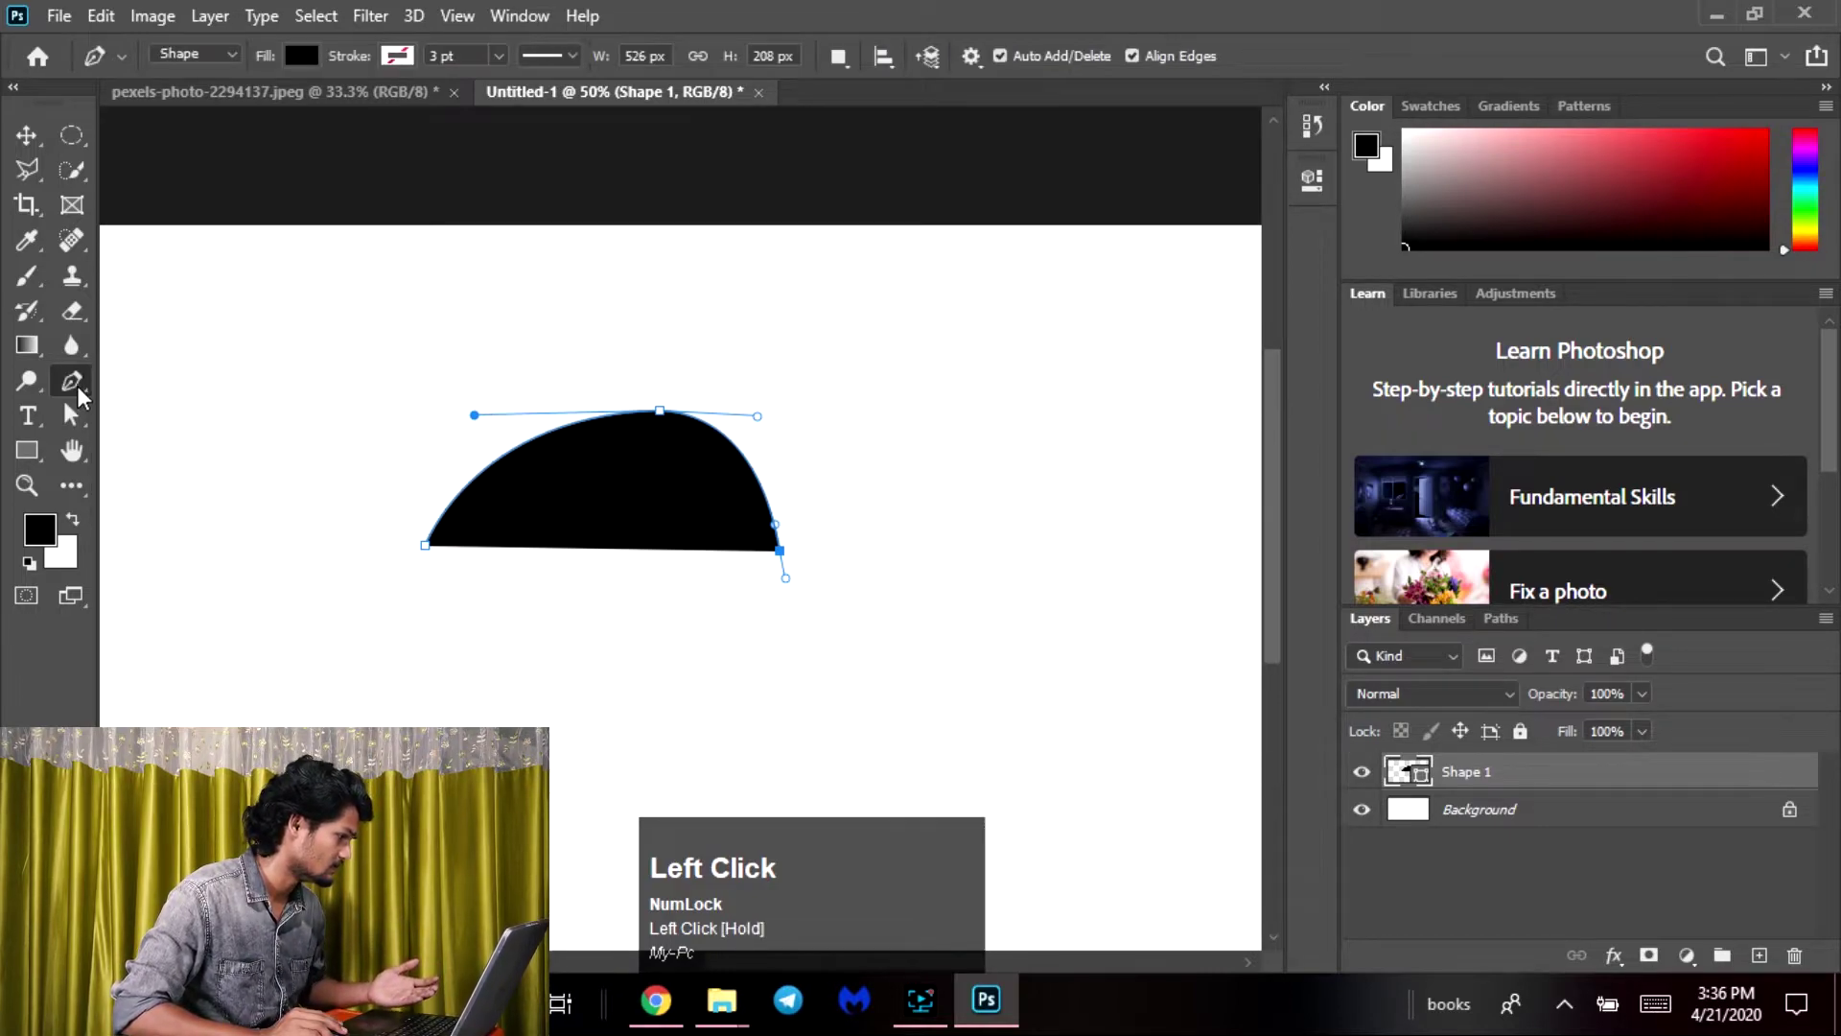
{"action": "left_click_drag", "start_coordinate": [79, 389], "coordinate": [210, 396]}
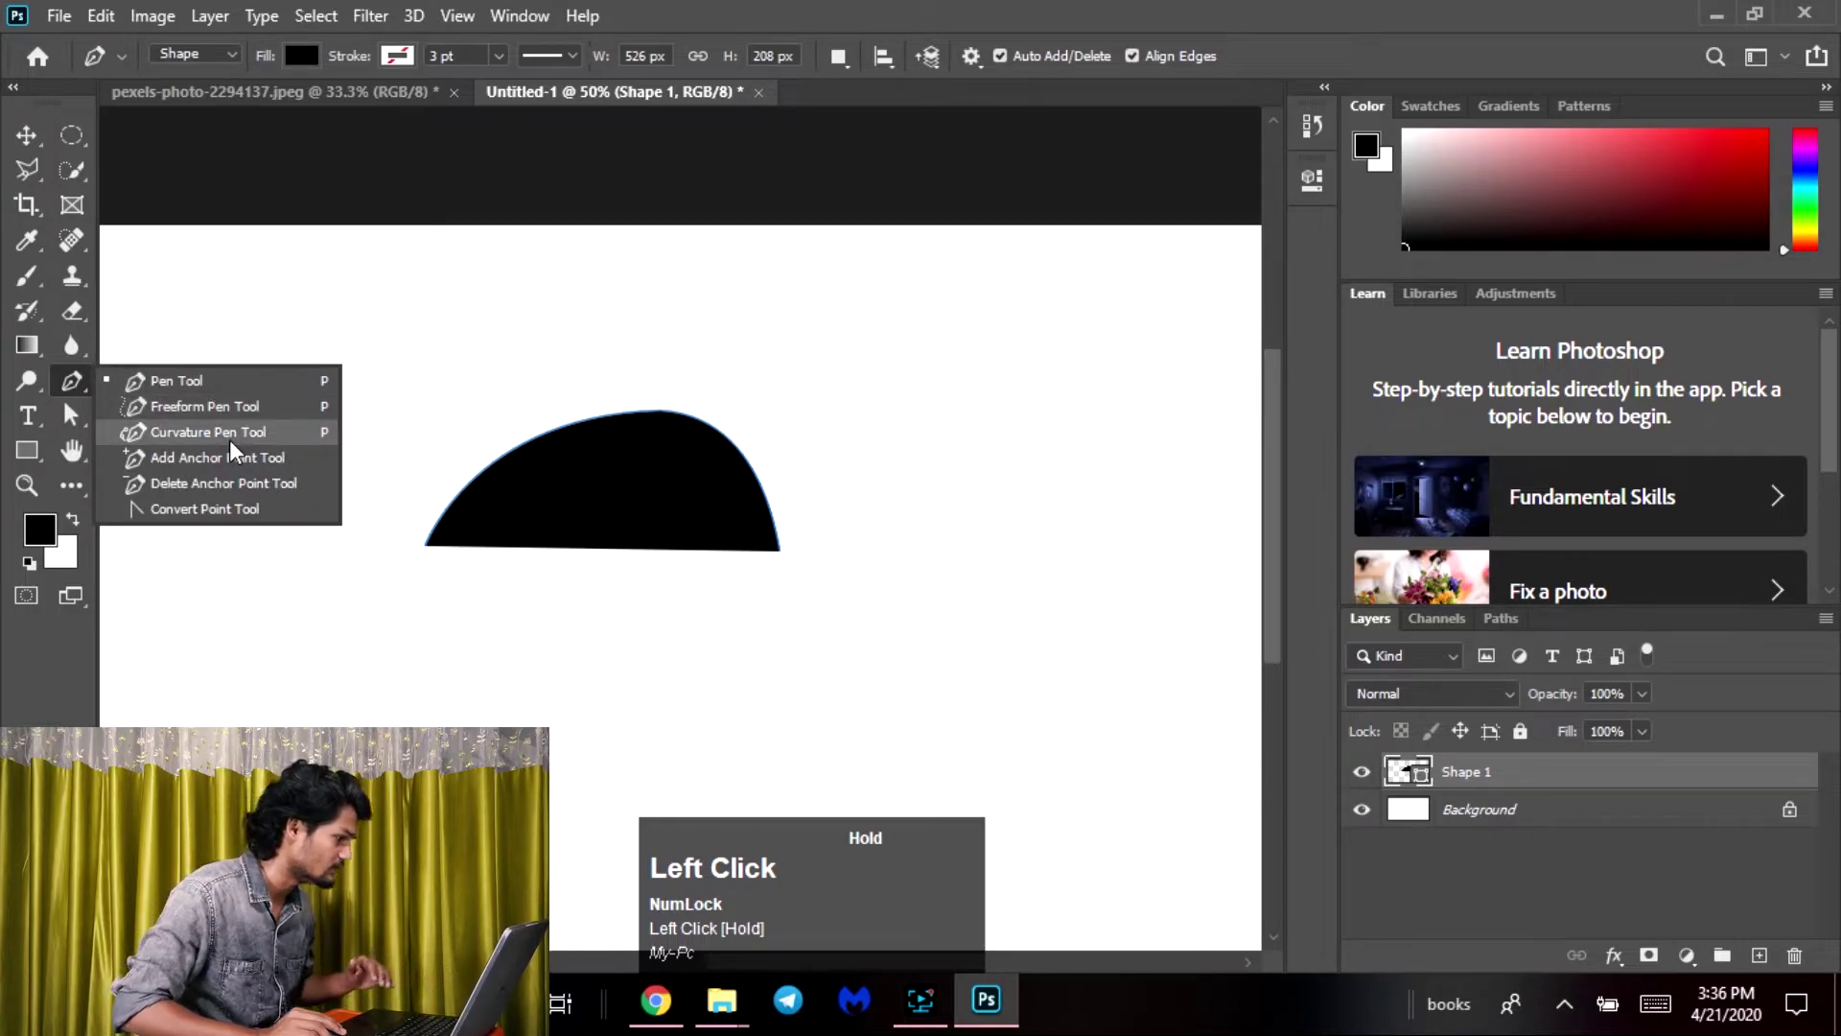
{"action": "left_click_drag", "start_coordinate": [233, 422], "coordinate": [230, 430]}
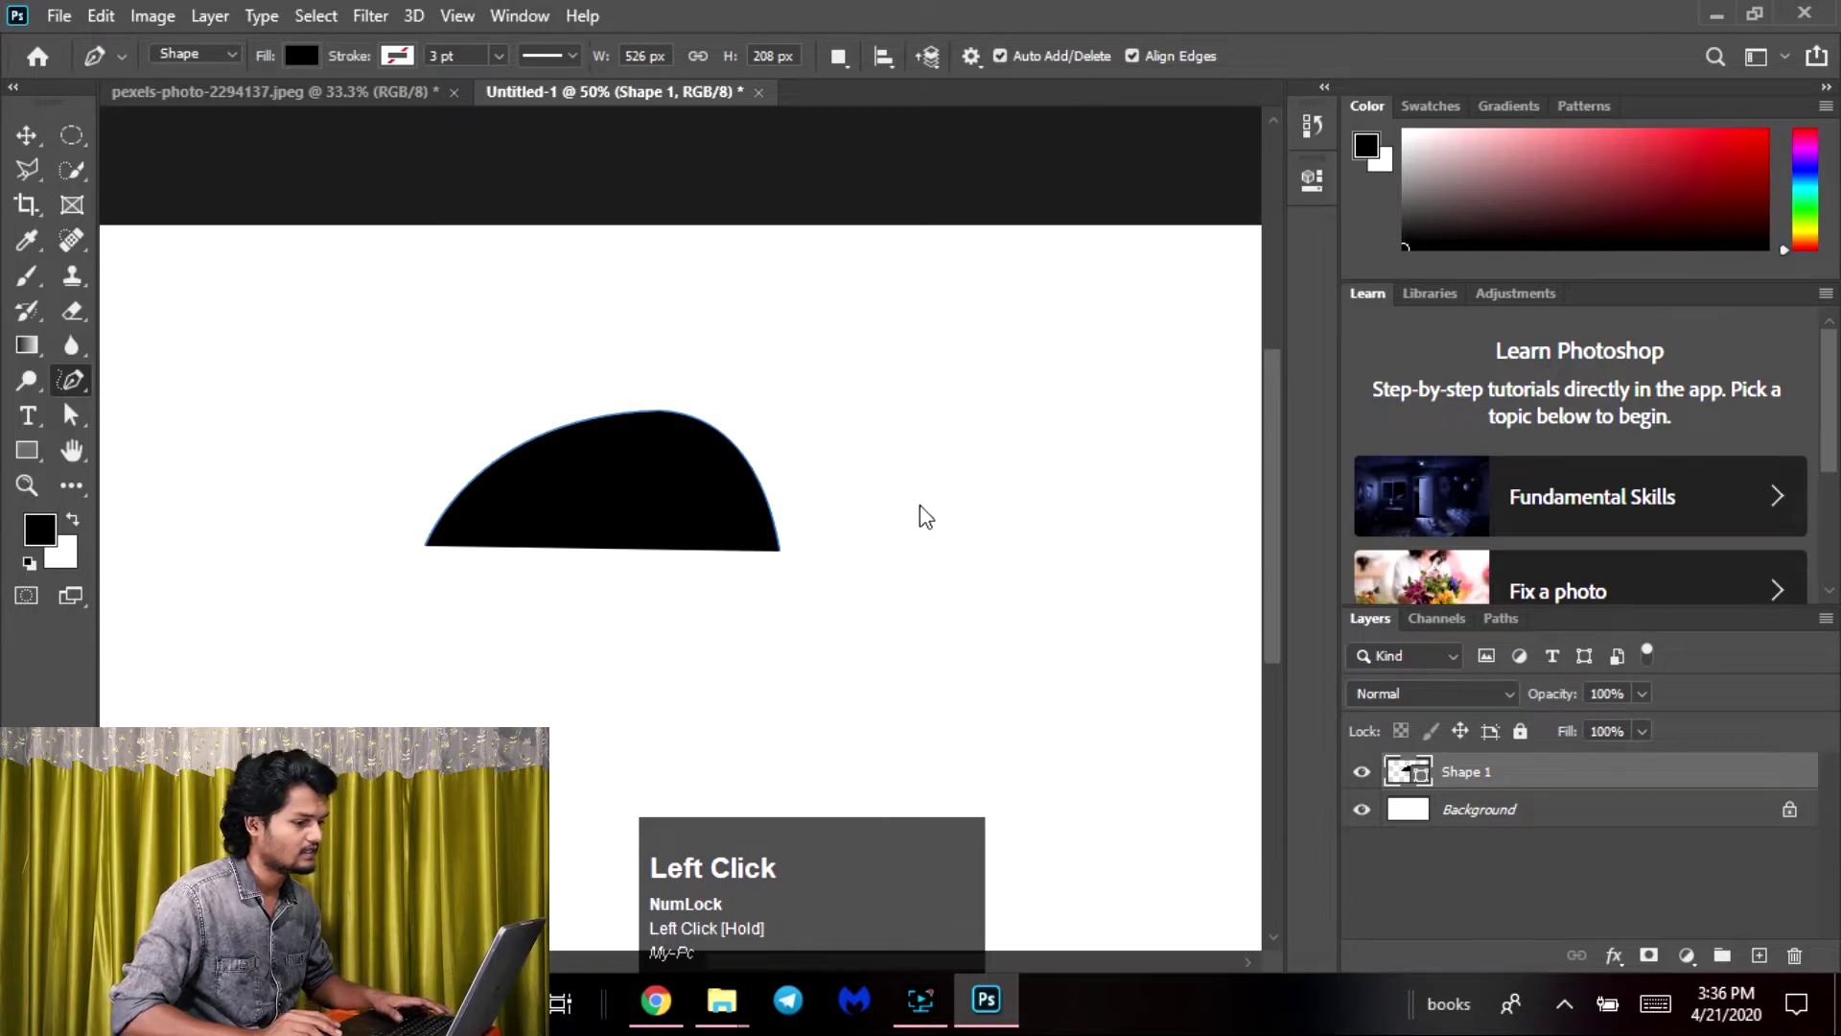
{"action": "left_click_drag", "start_coordinate": [920, 505], "coordinate": [749, 349]}
{"action": "key", "text": "space"}
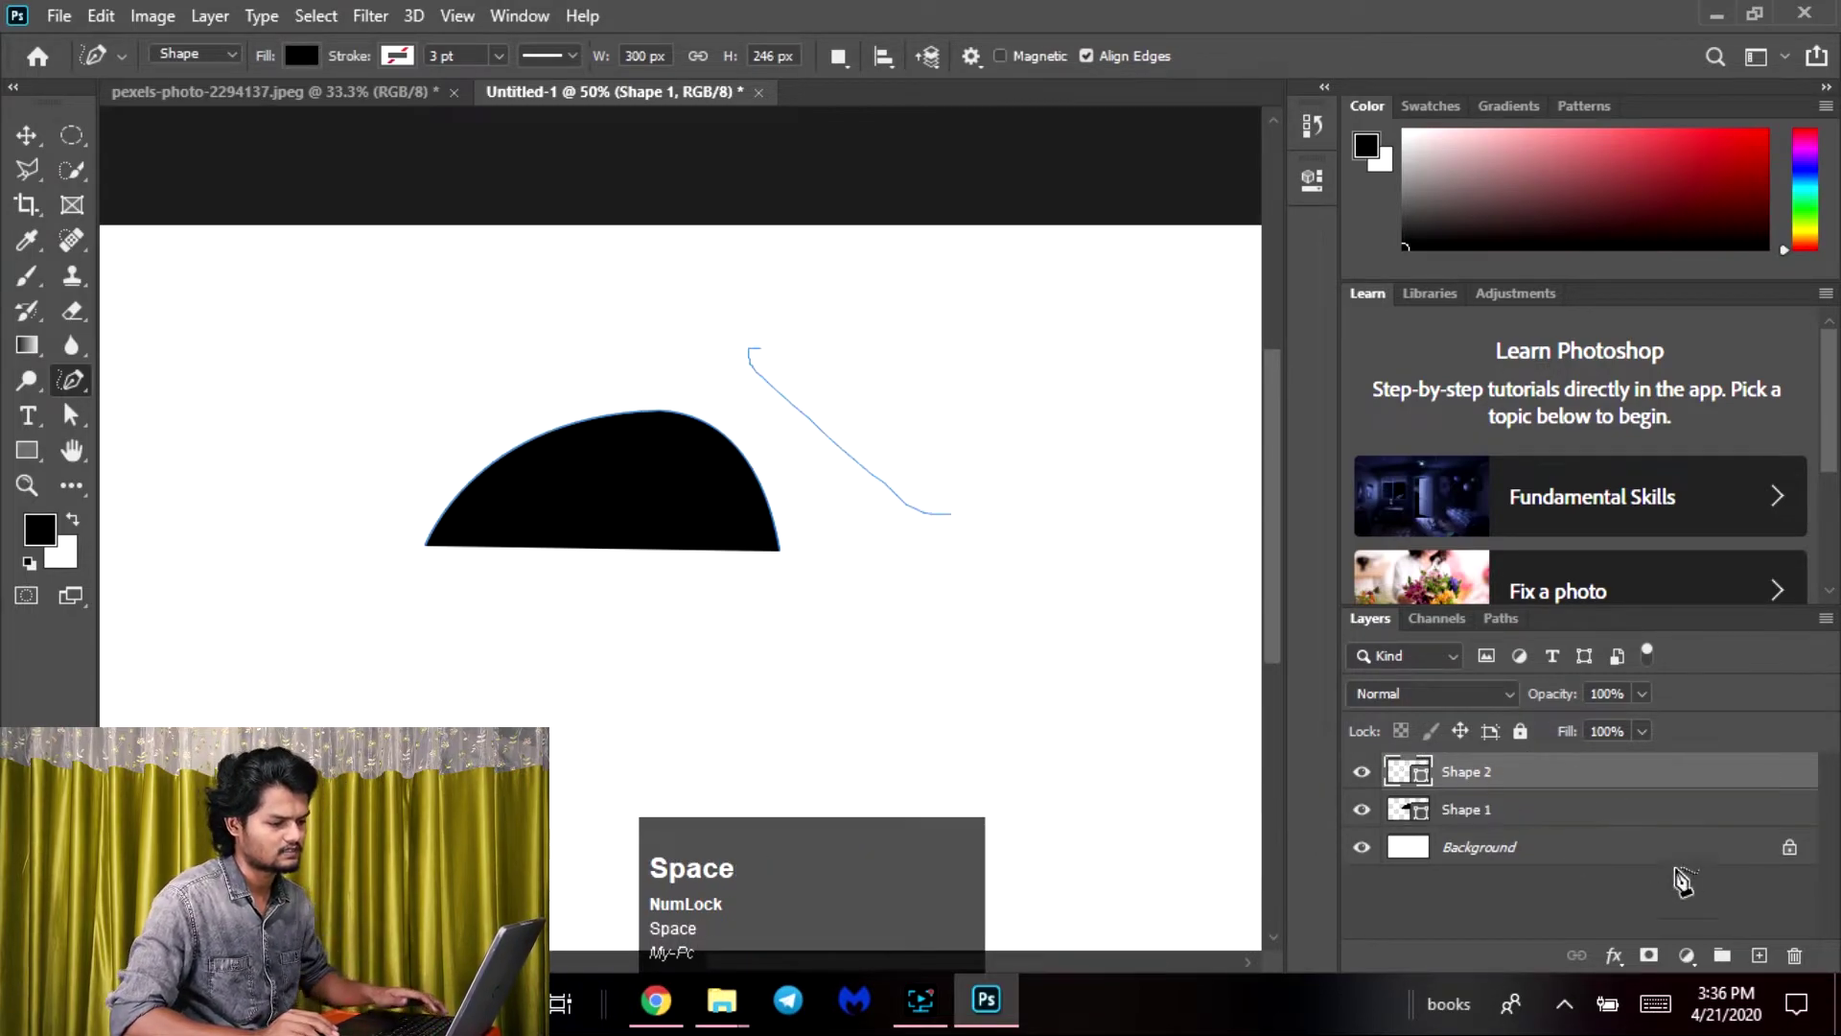
Delete the freehand path's layer and the black shape's layer, leaving only the Background
{"action": "left_click", "coordinate": [1794, 955]}
{"action": "left_click", "coordinate": [1794, 955]}
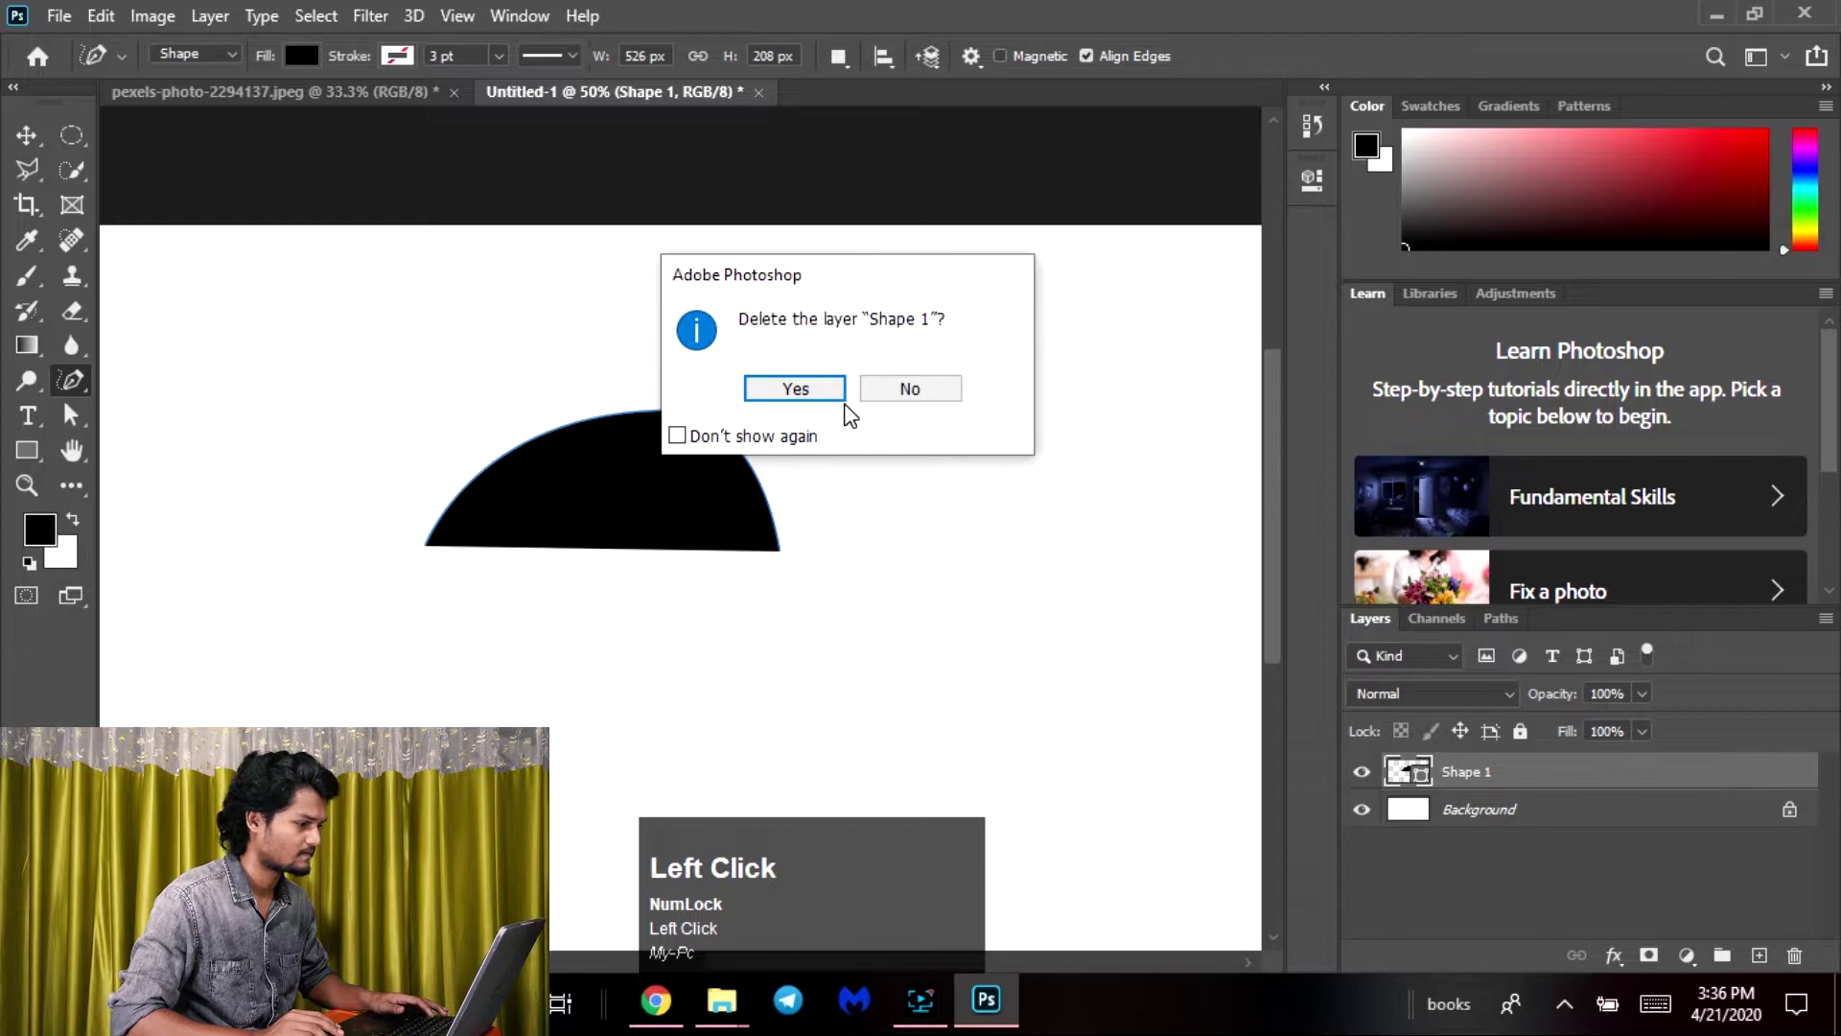
{"action": "left_click", "coordinate": [813, 386]}
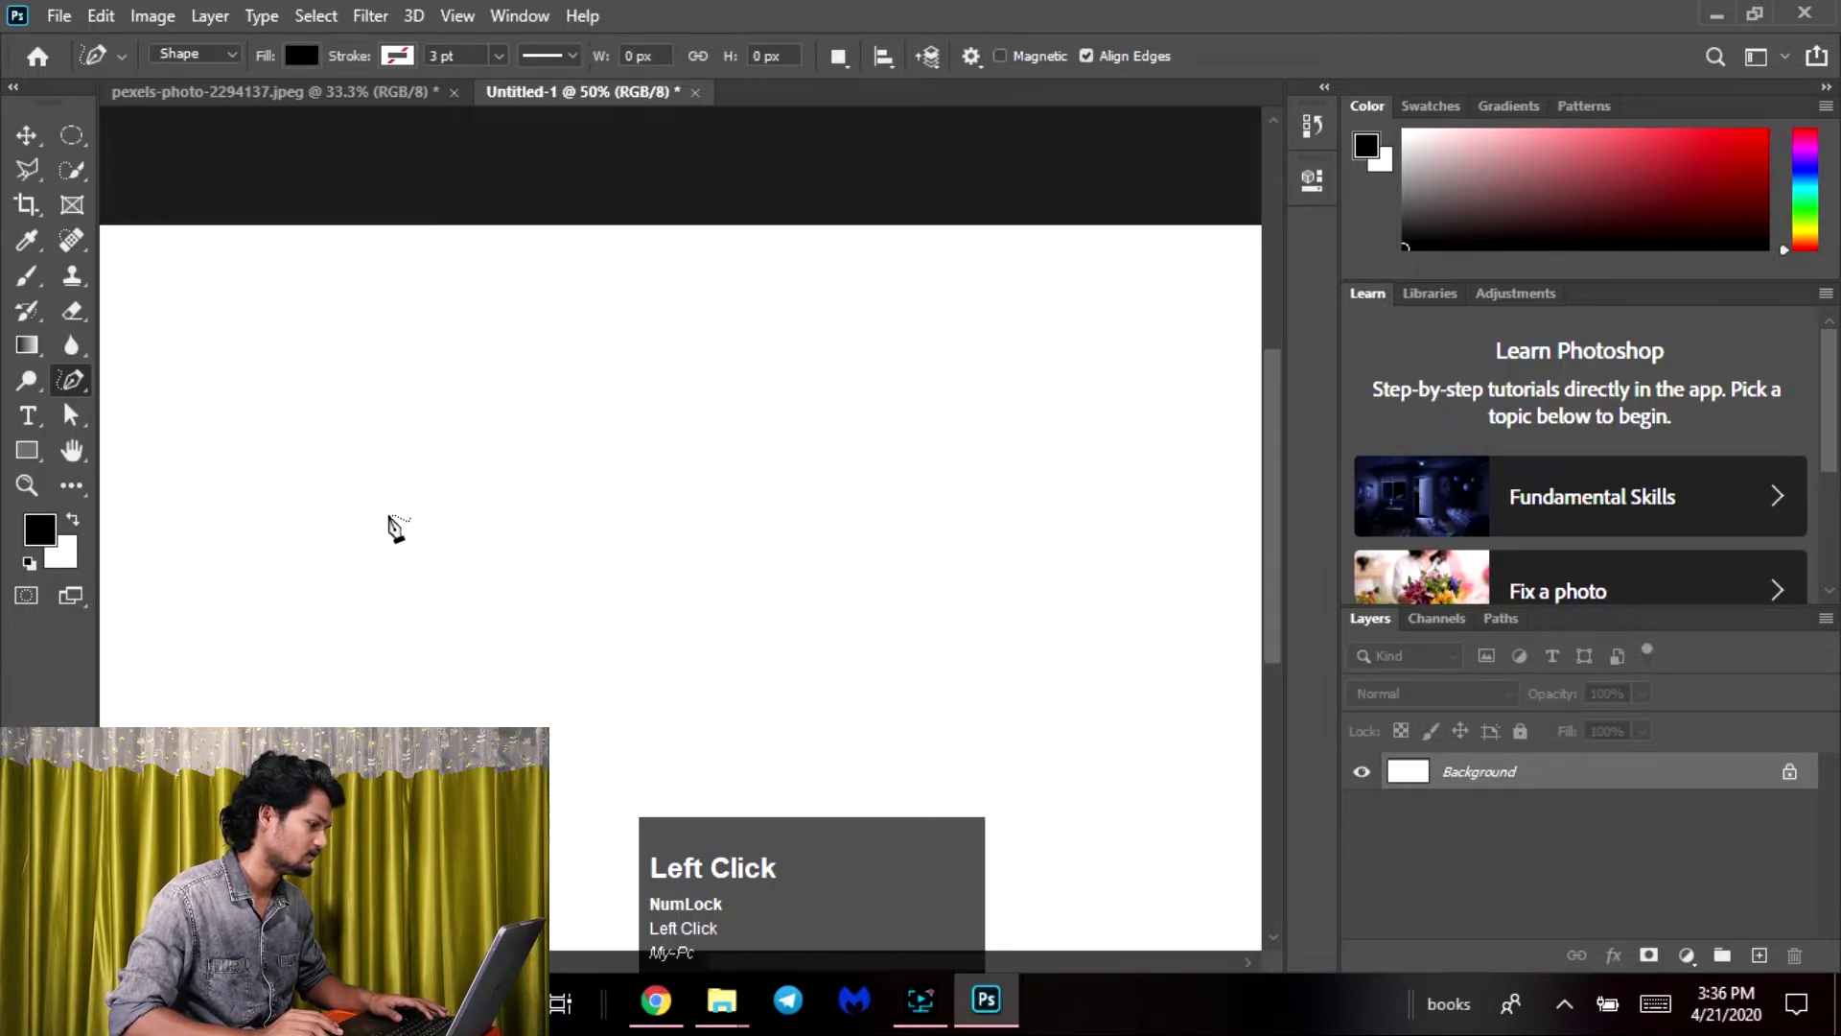
Draw three closed shapes with the Freeform Pen tool: a central one about 786 × 563 px and smaller ones to its right and left
{"action": "mouse_move", "coordinate": [354, 523]}
{"action": "left_mouse_down"}
{"action": "mouse_move", "coordinate": [658, 358]}
{"action": "mouse_move", "coordinate": [809, 681]}
{"action": "mouse_move", "coordinate": [386, 530]}
{"action": "mouse_move", "coordinate": [376, 509]}
{"action": "mouse_move", "coordinate": [357, 526]}
{"action": "left_mouse_up"}
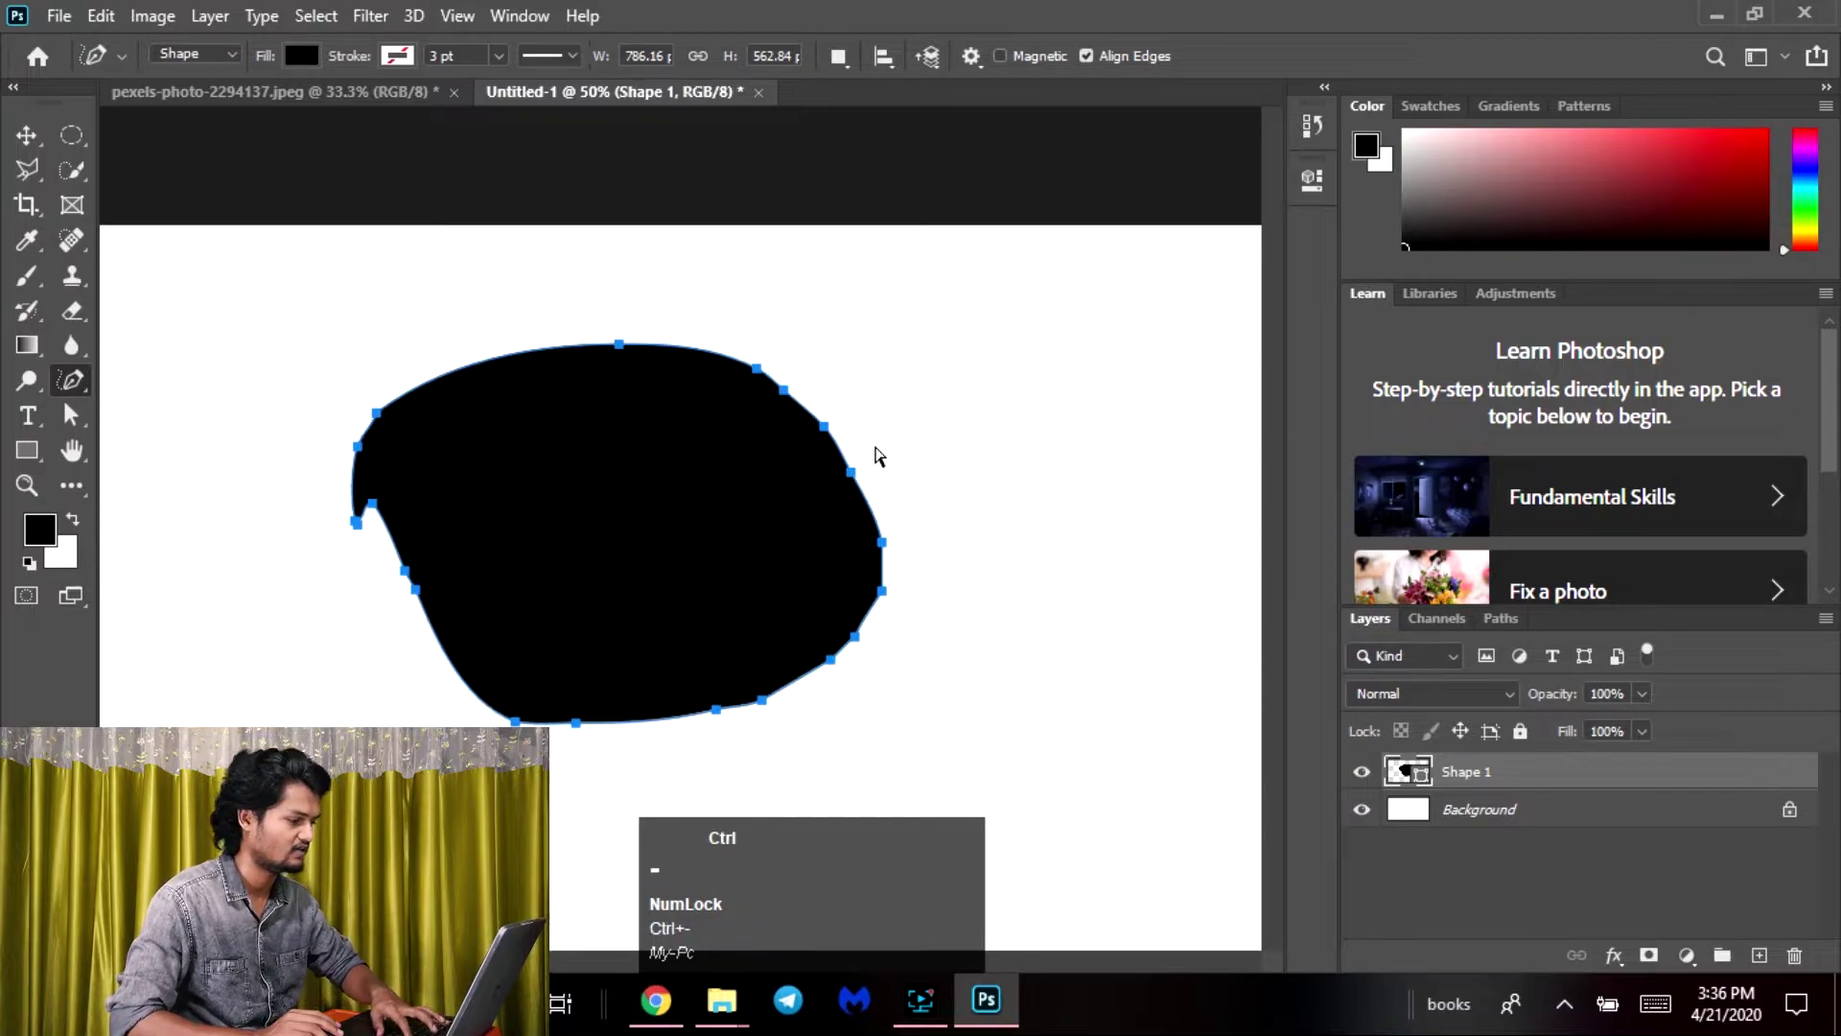
{"action": "key", "text": "ctrl+minus"}
{"action": "key", "text": "ctrl+minus"}
{"action": "mouse_move", "coordinate": [847, 599]}
{"action": "left_mouse_down"}
{"action": "mouse_move", "coordinate": [947, 466]}
{"action": "mouse_move", "coordinate": [850, 614]}
{"action": "left_mouse_up"}
{"action": "mouse_move", "coordinate": [454, 593]}
{"action": "left_mouse_down"}
{"action": "mouse_move", "coordinate": [461, 473]}
{"action": "mouse_move", "coordinate": [456, 596]}
{"action": "left_mouse_up"}
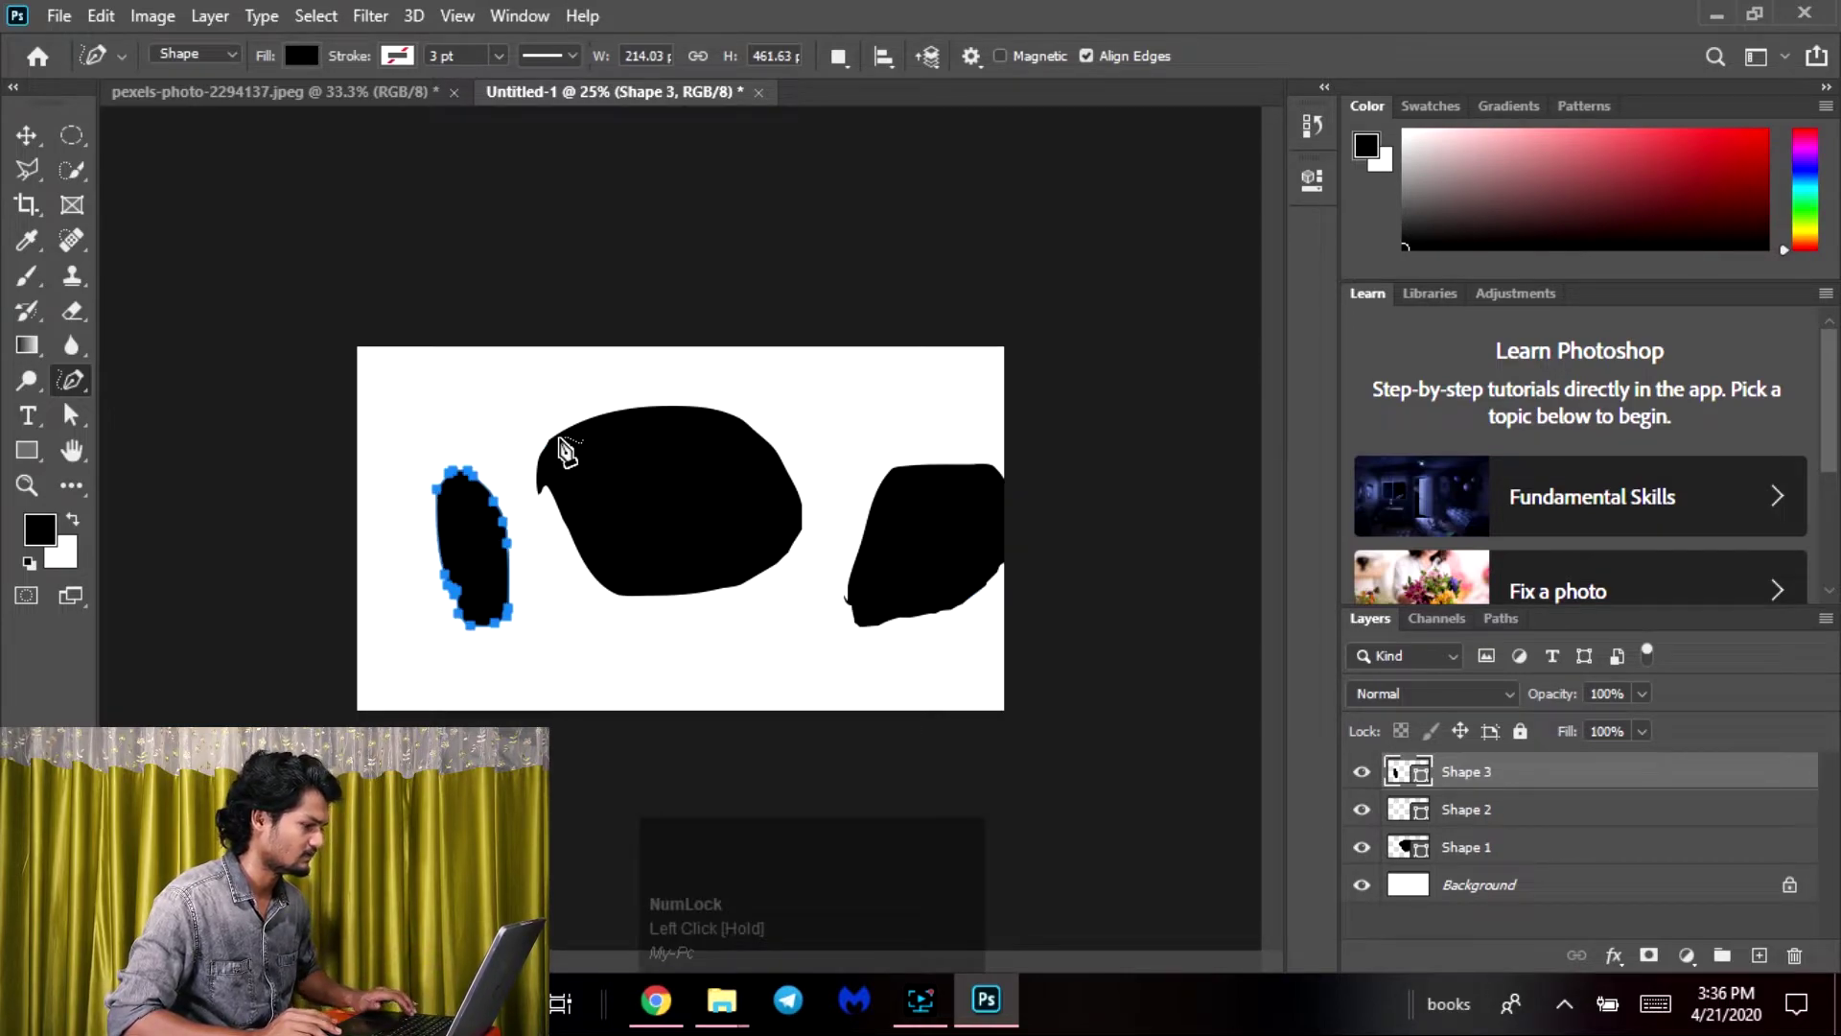
Delete the three freehand shape layers, keeping only the Background
{"action": "left_click", "coordinate": [27, 134]}
{"action": "key", "text": "Delete"}
{"action": "key", "text": "Delete"}
{"action": "key", "text": "Delete"}
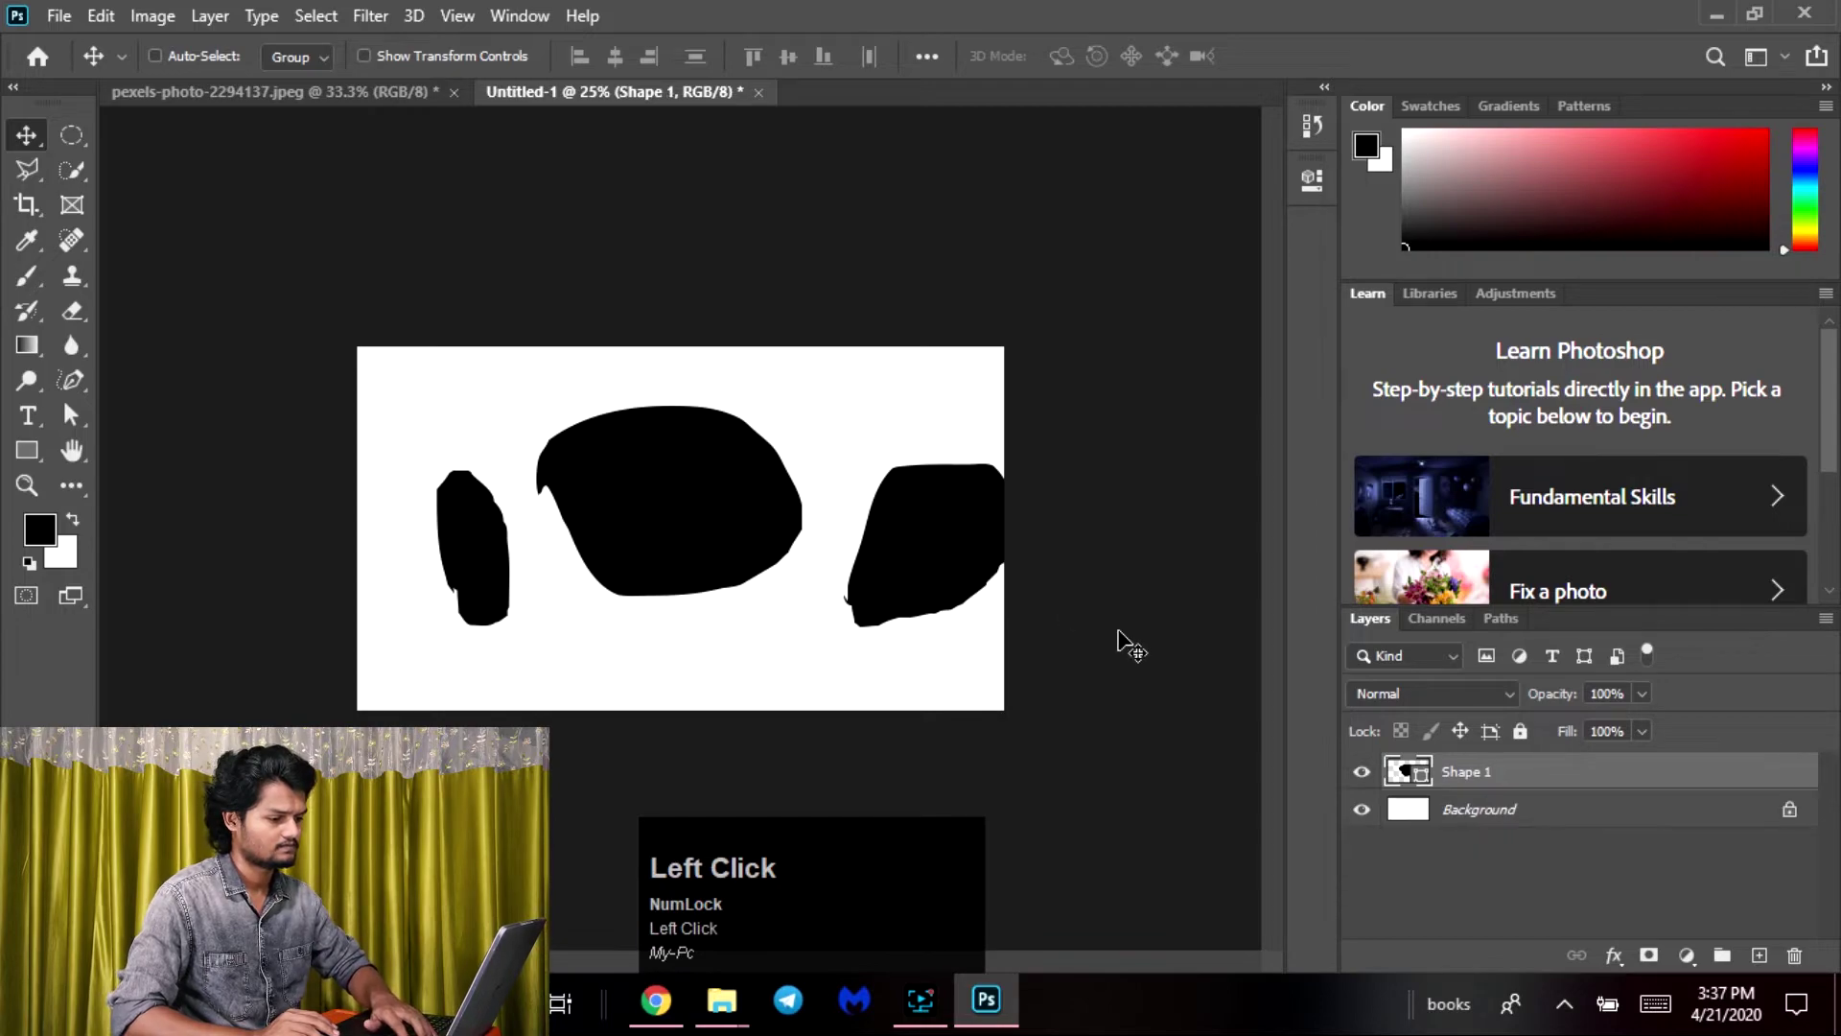
{"action": "left_click", "coordinate": [39, 298]}
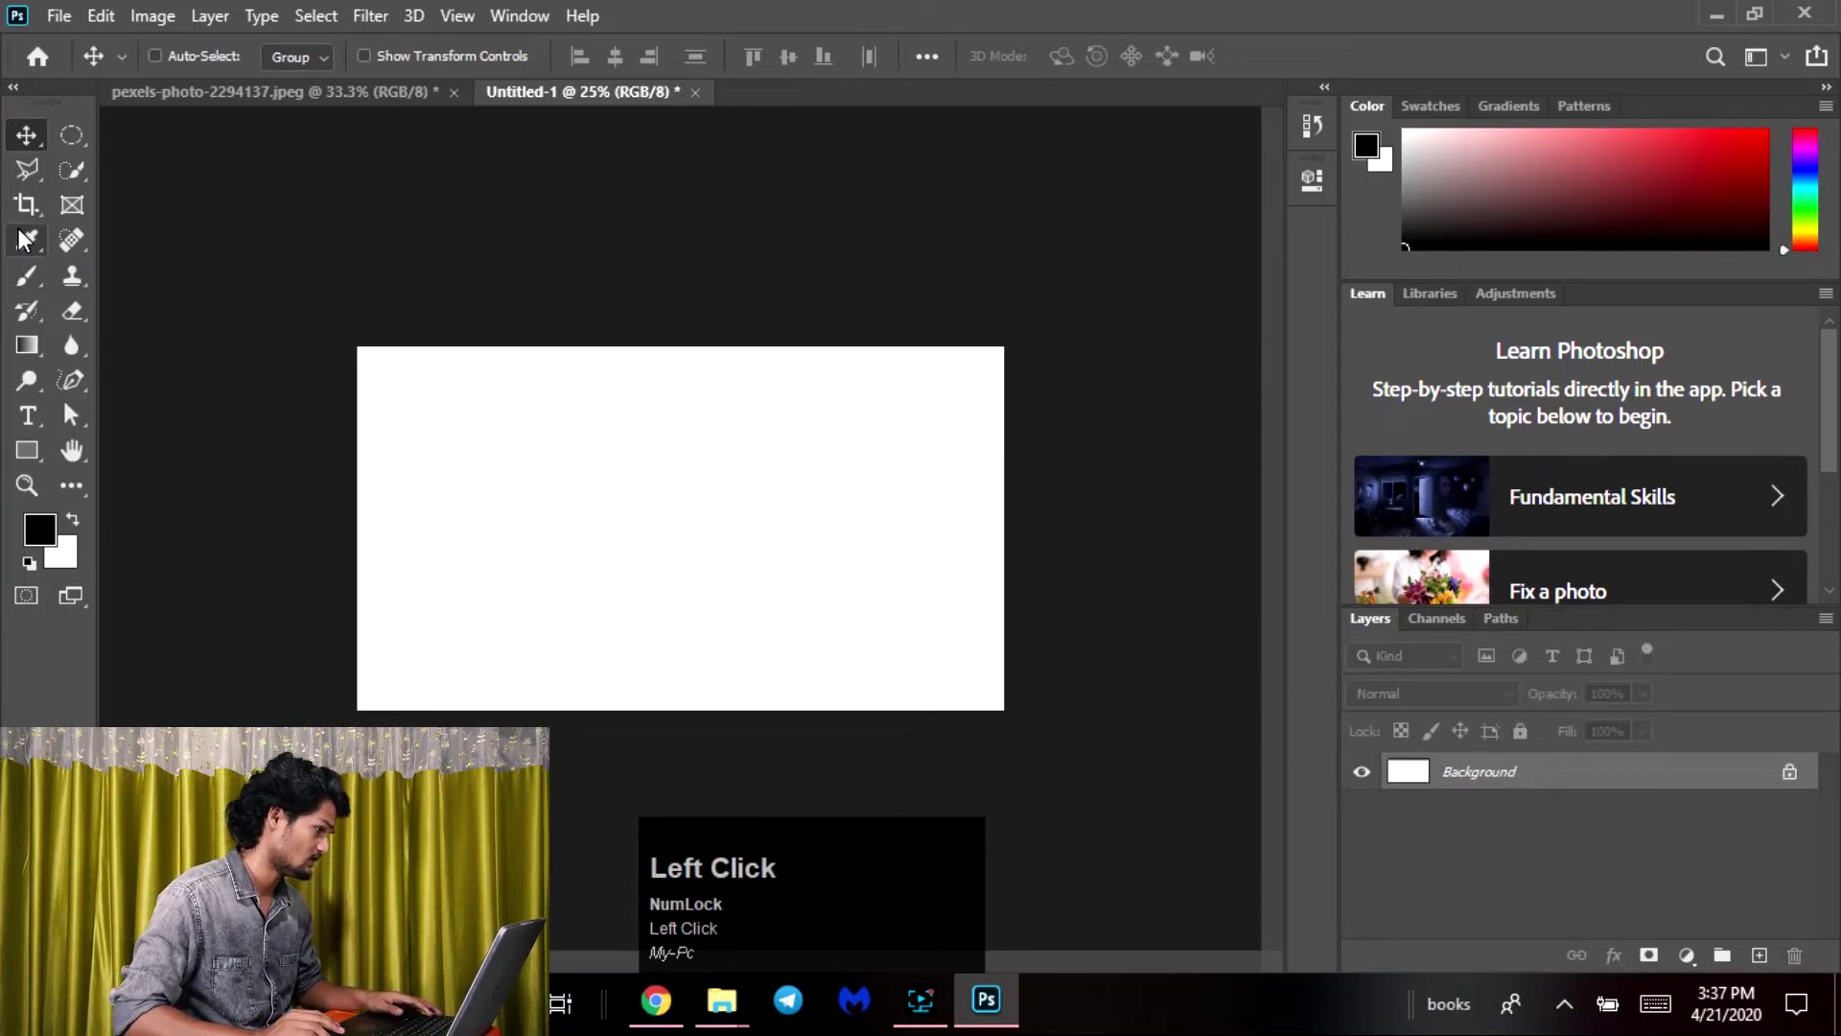
Draw a closed, straight-sided four-corner shape about 1092 × 584 px with the Pen tool in Shape mode
{"action": "left_click", "coordinate": [71, 380]}
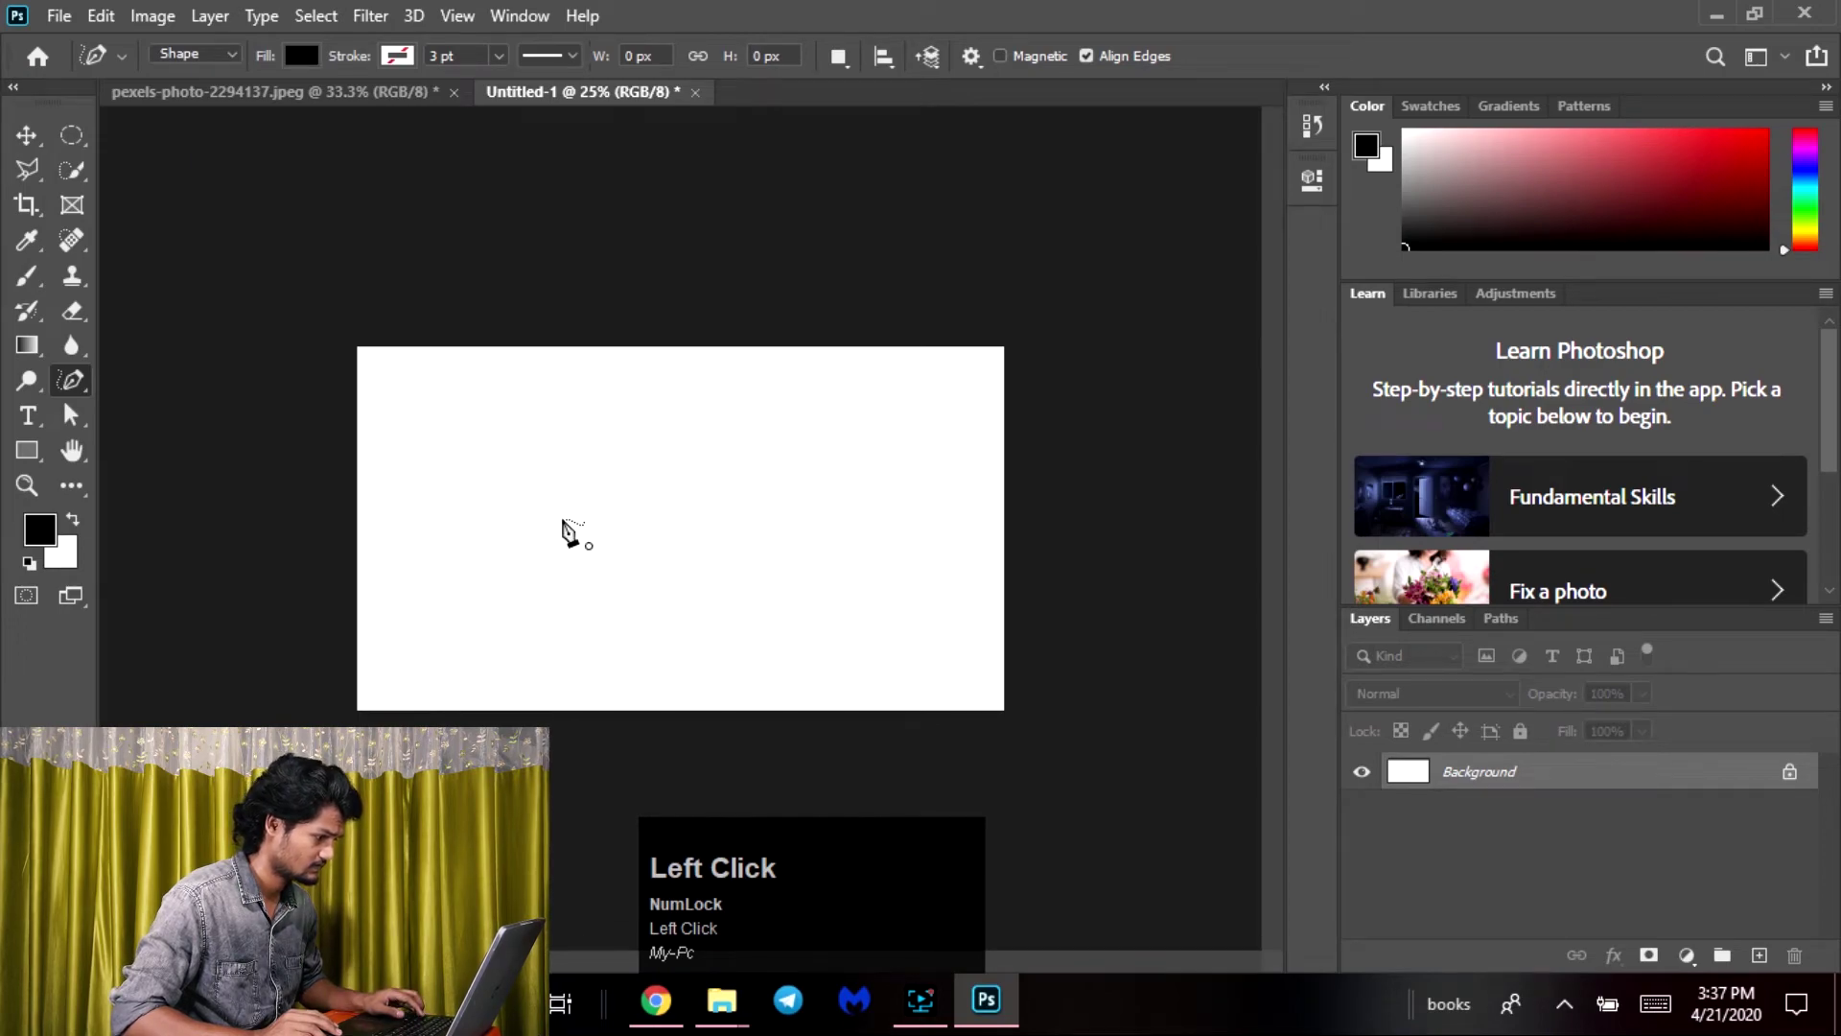
{"action": "left_click_drag", "start_coordinate": [71, 380], "coordinate": [215, 378]}
{"action": "left_click", "coordinate": [486, 476]}
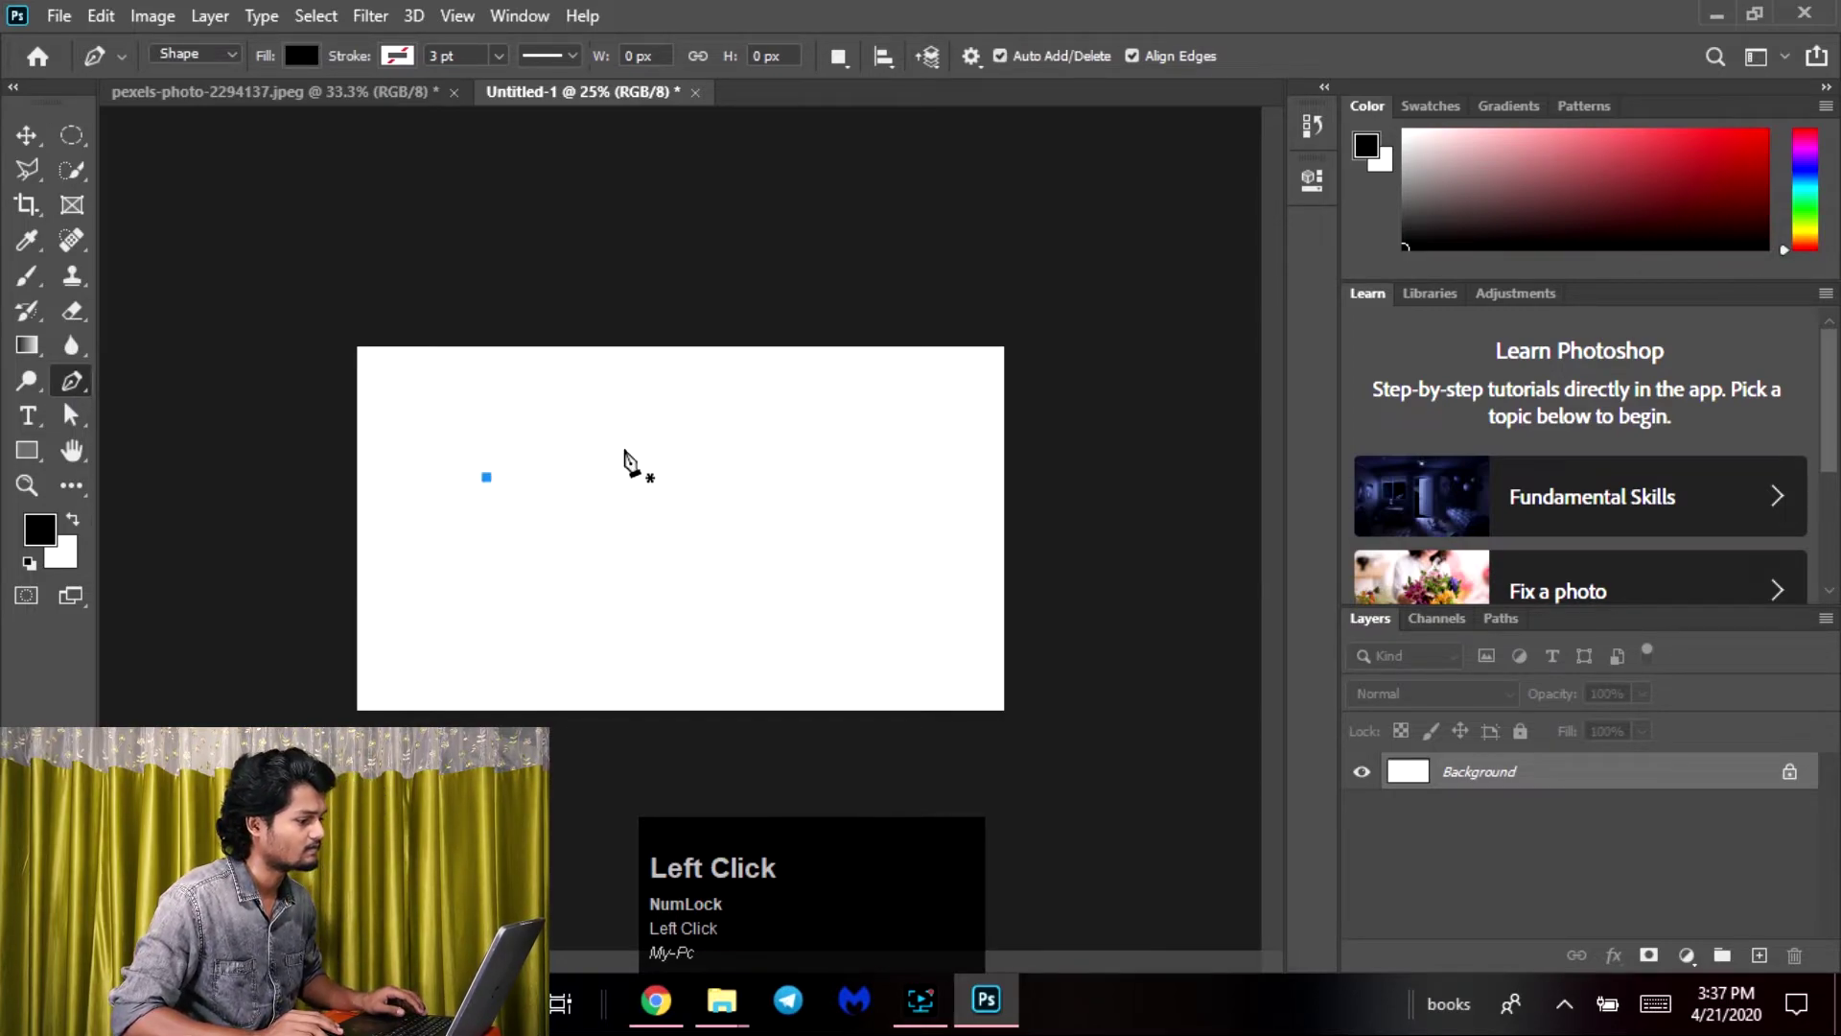
{"action": "left_click", "coordinate": [842, 406]}
{"action": "left_click", "coordinate": [854, 572]}
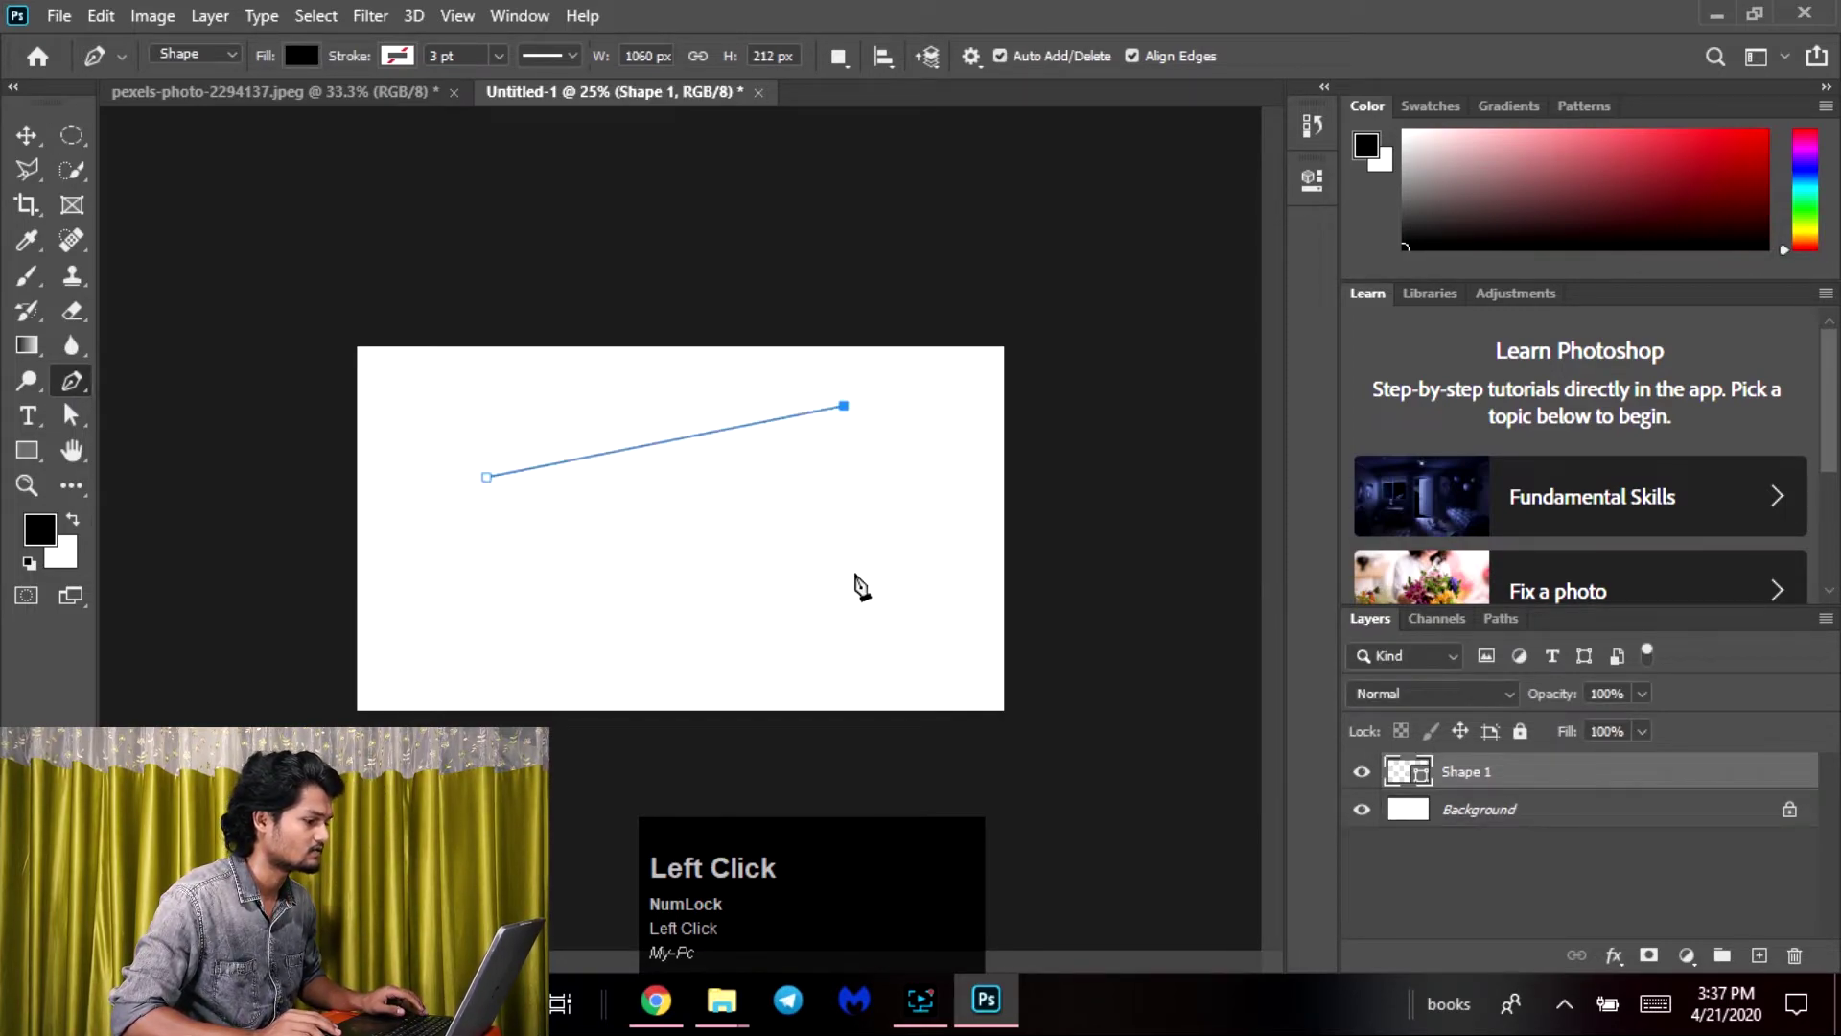
{"action": "left_click", "coordinate": [543, 602]}
{"action": "left_click", "coordinate": [487, 476]}
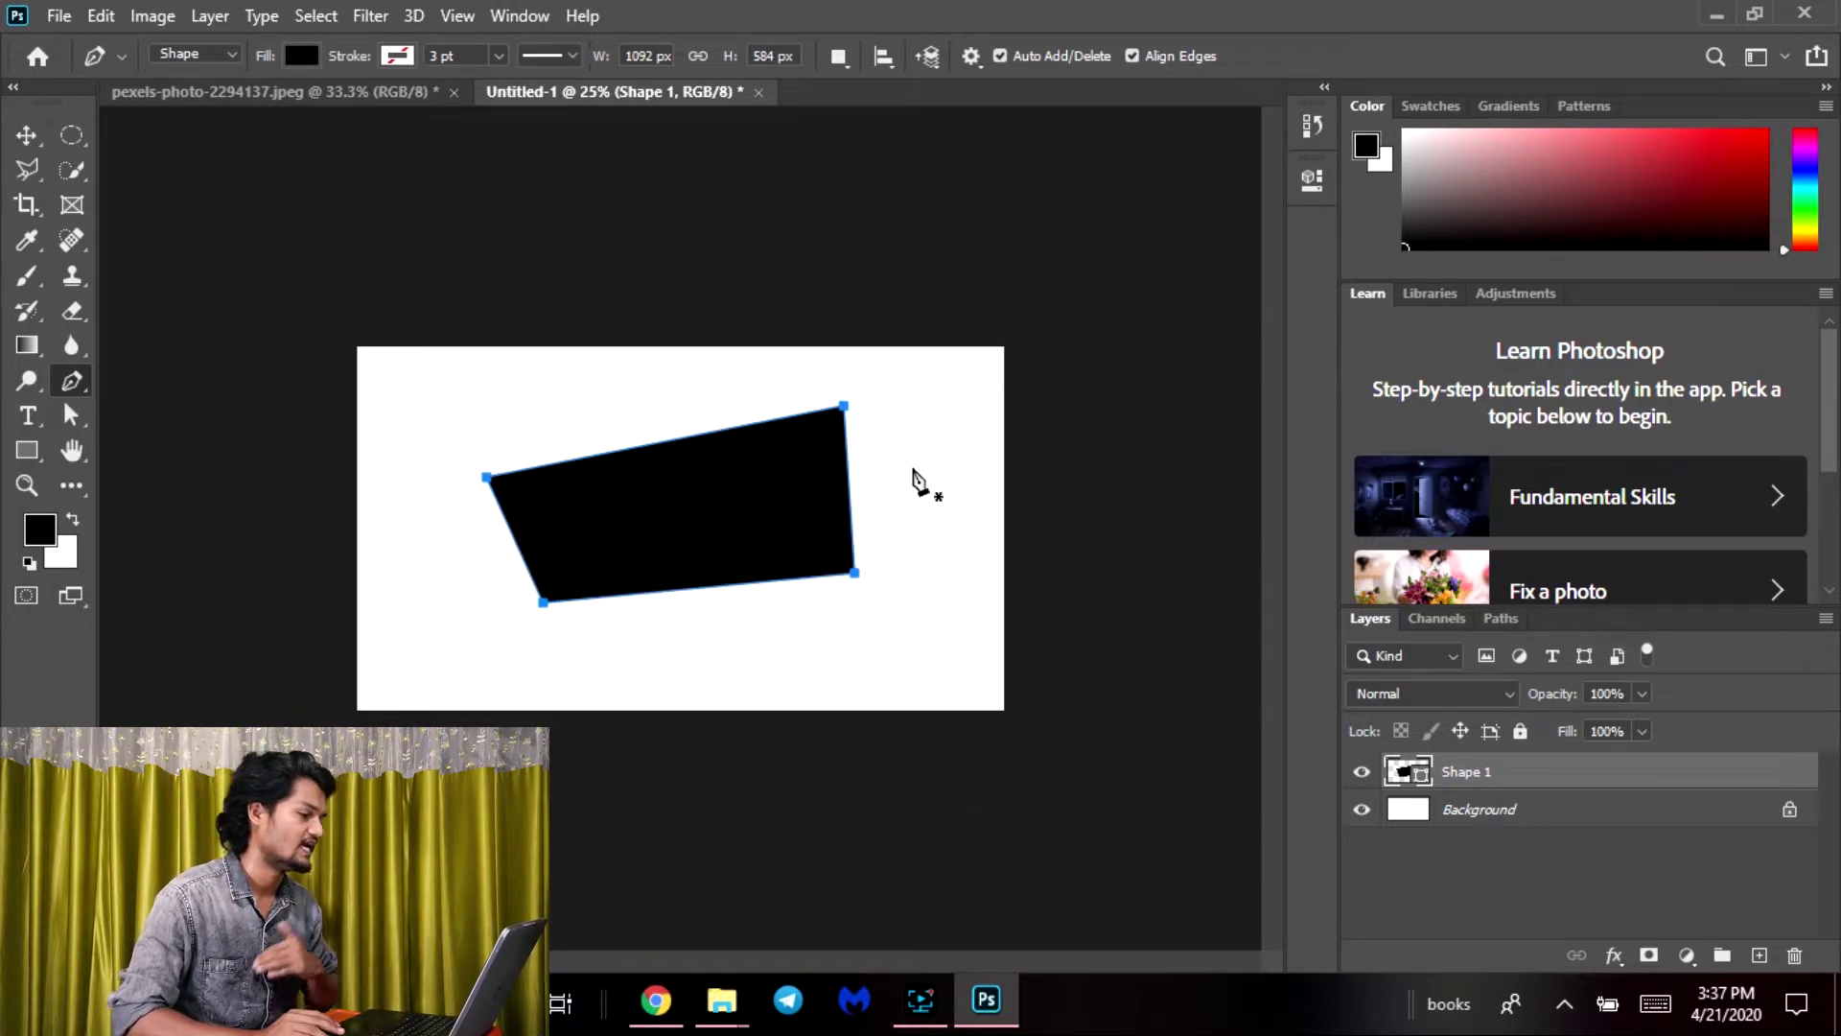
Add an anchor point at the middle of the shape's upper edge, then remove the lower-right corner point and undo that removal
{"action": "left_click", "coordinate": [666, 443]}
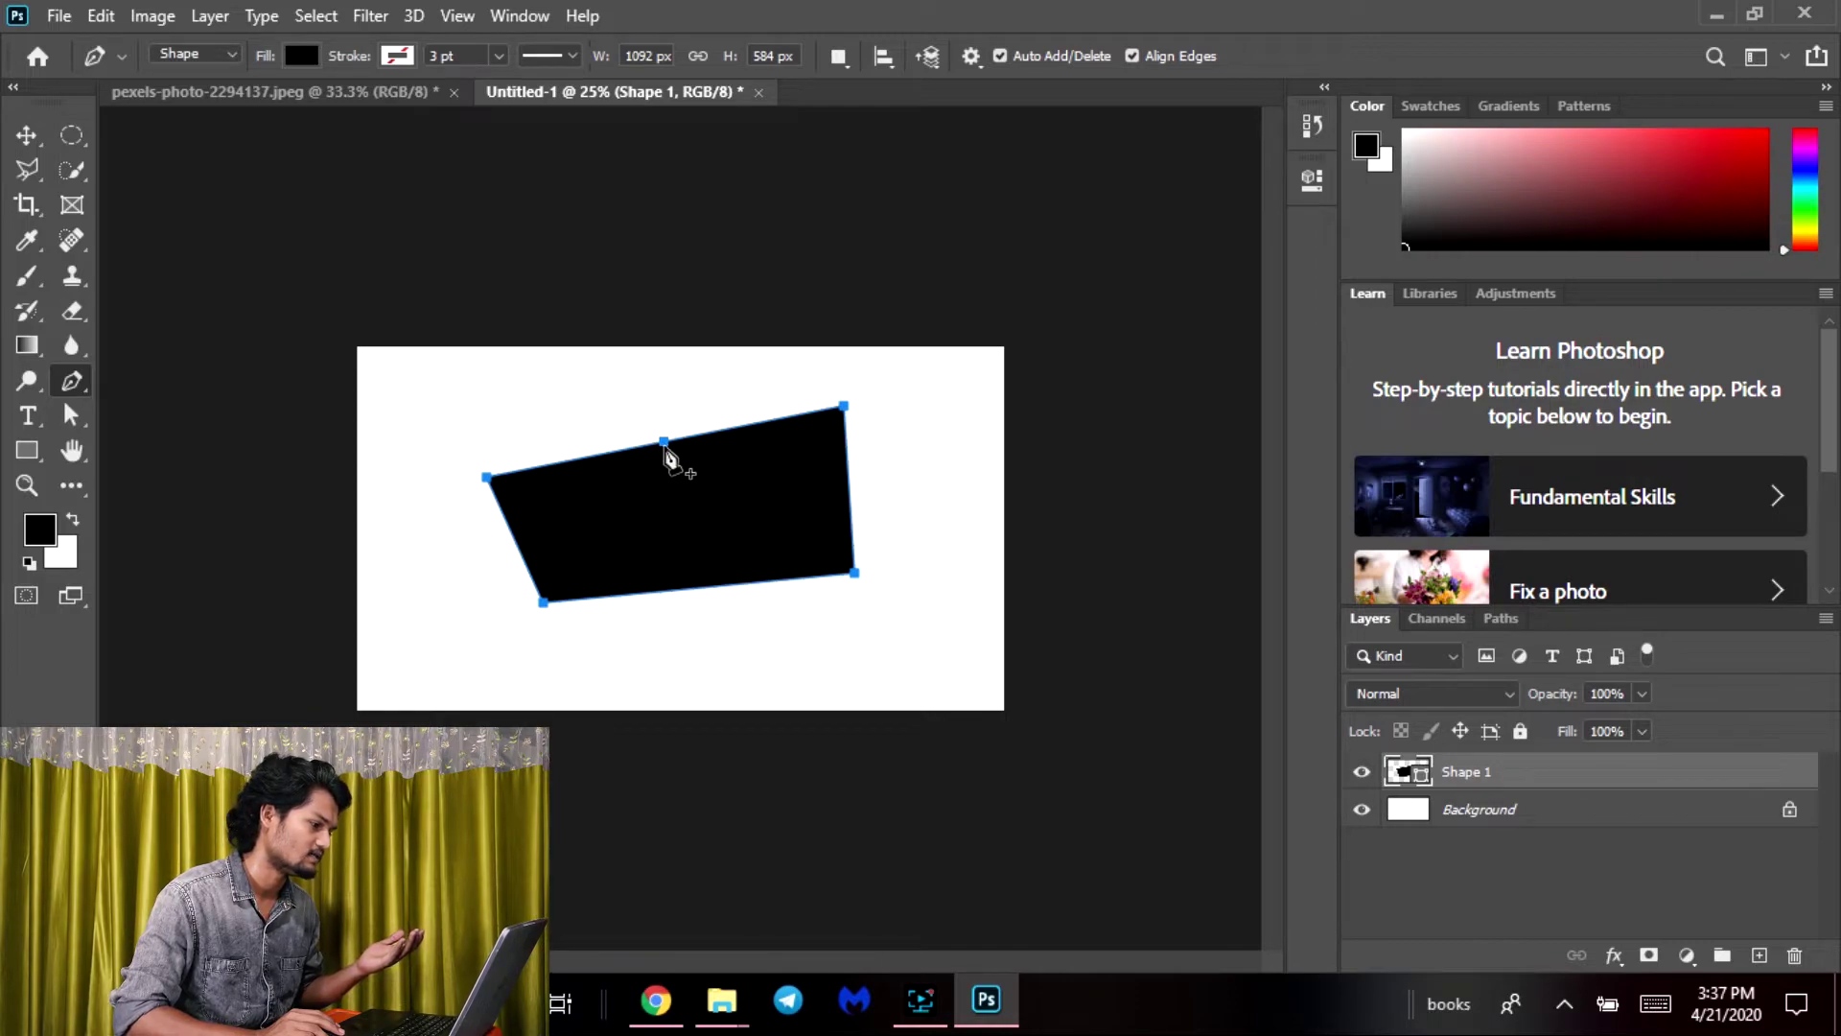
{"action": "left_click", "coordinate": [666, 444]}
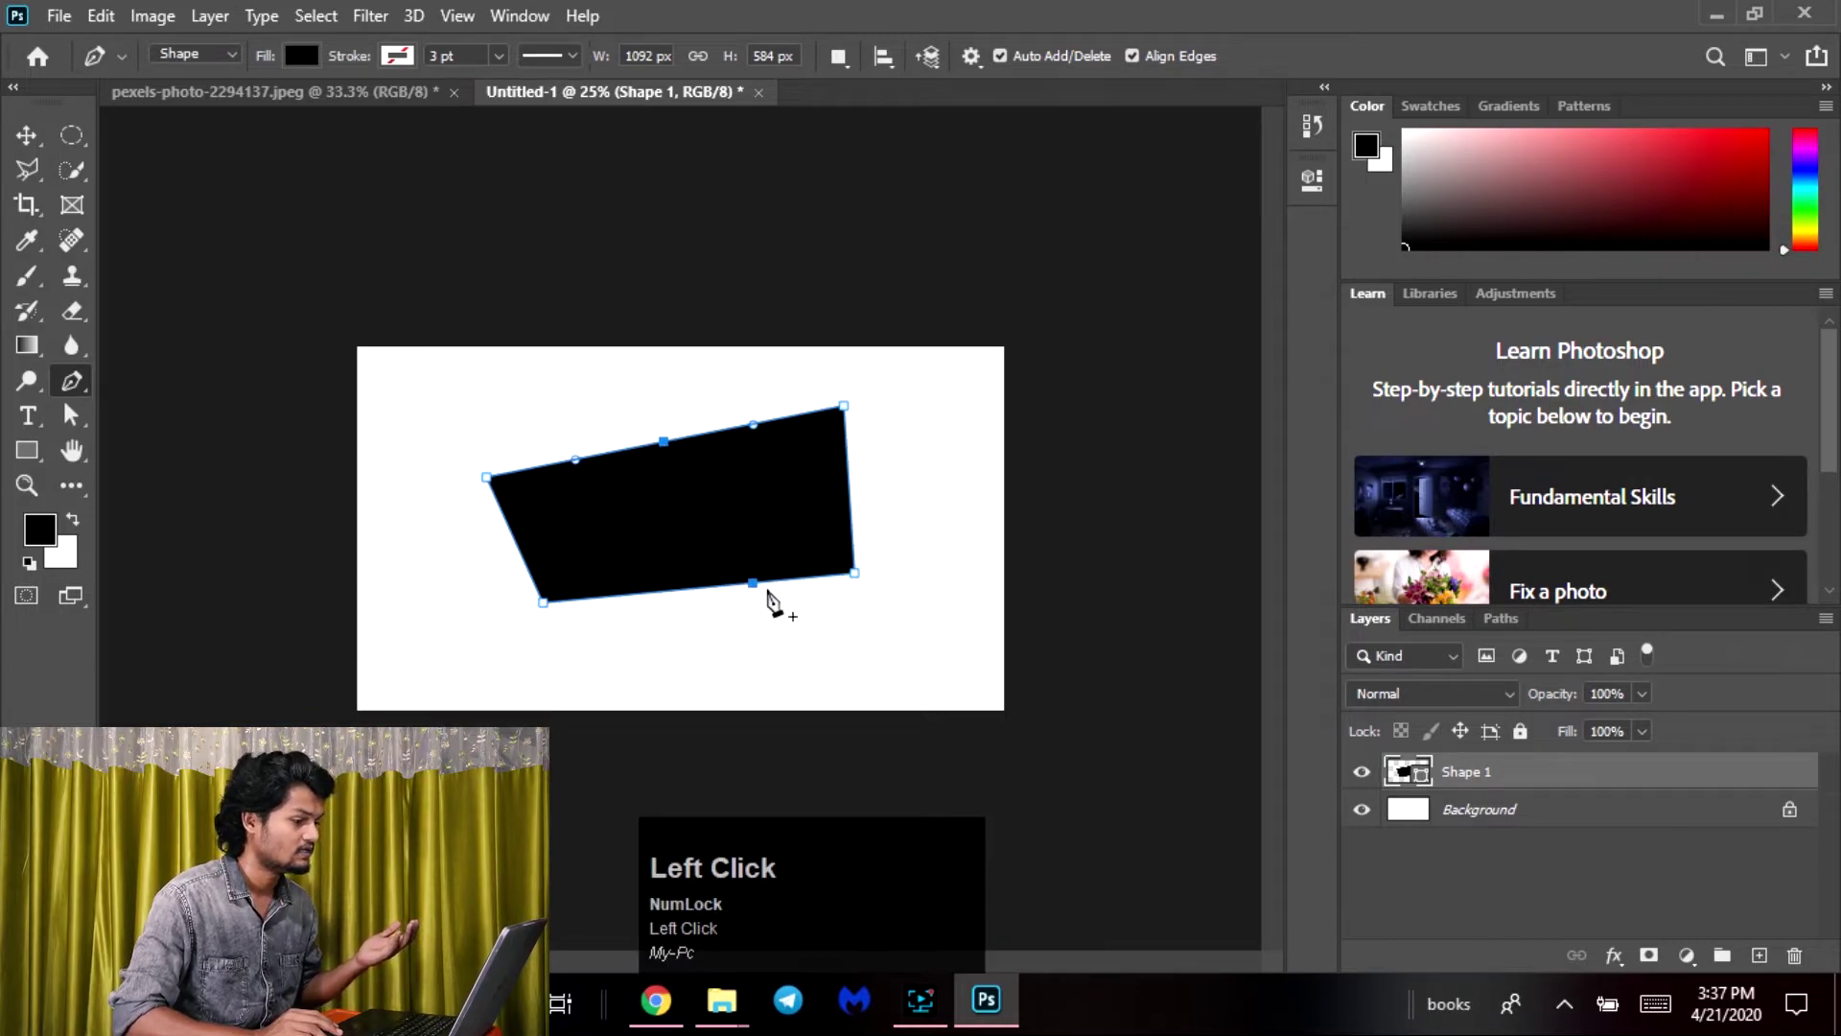
{"action": "left_click", "coordinate": [857, 576]}
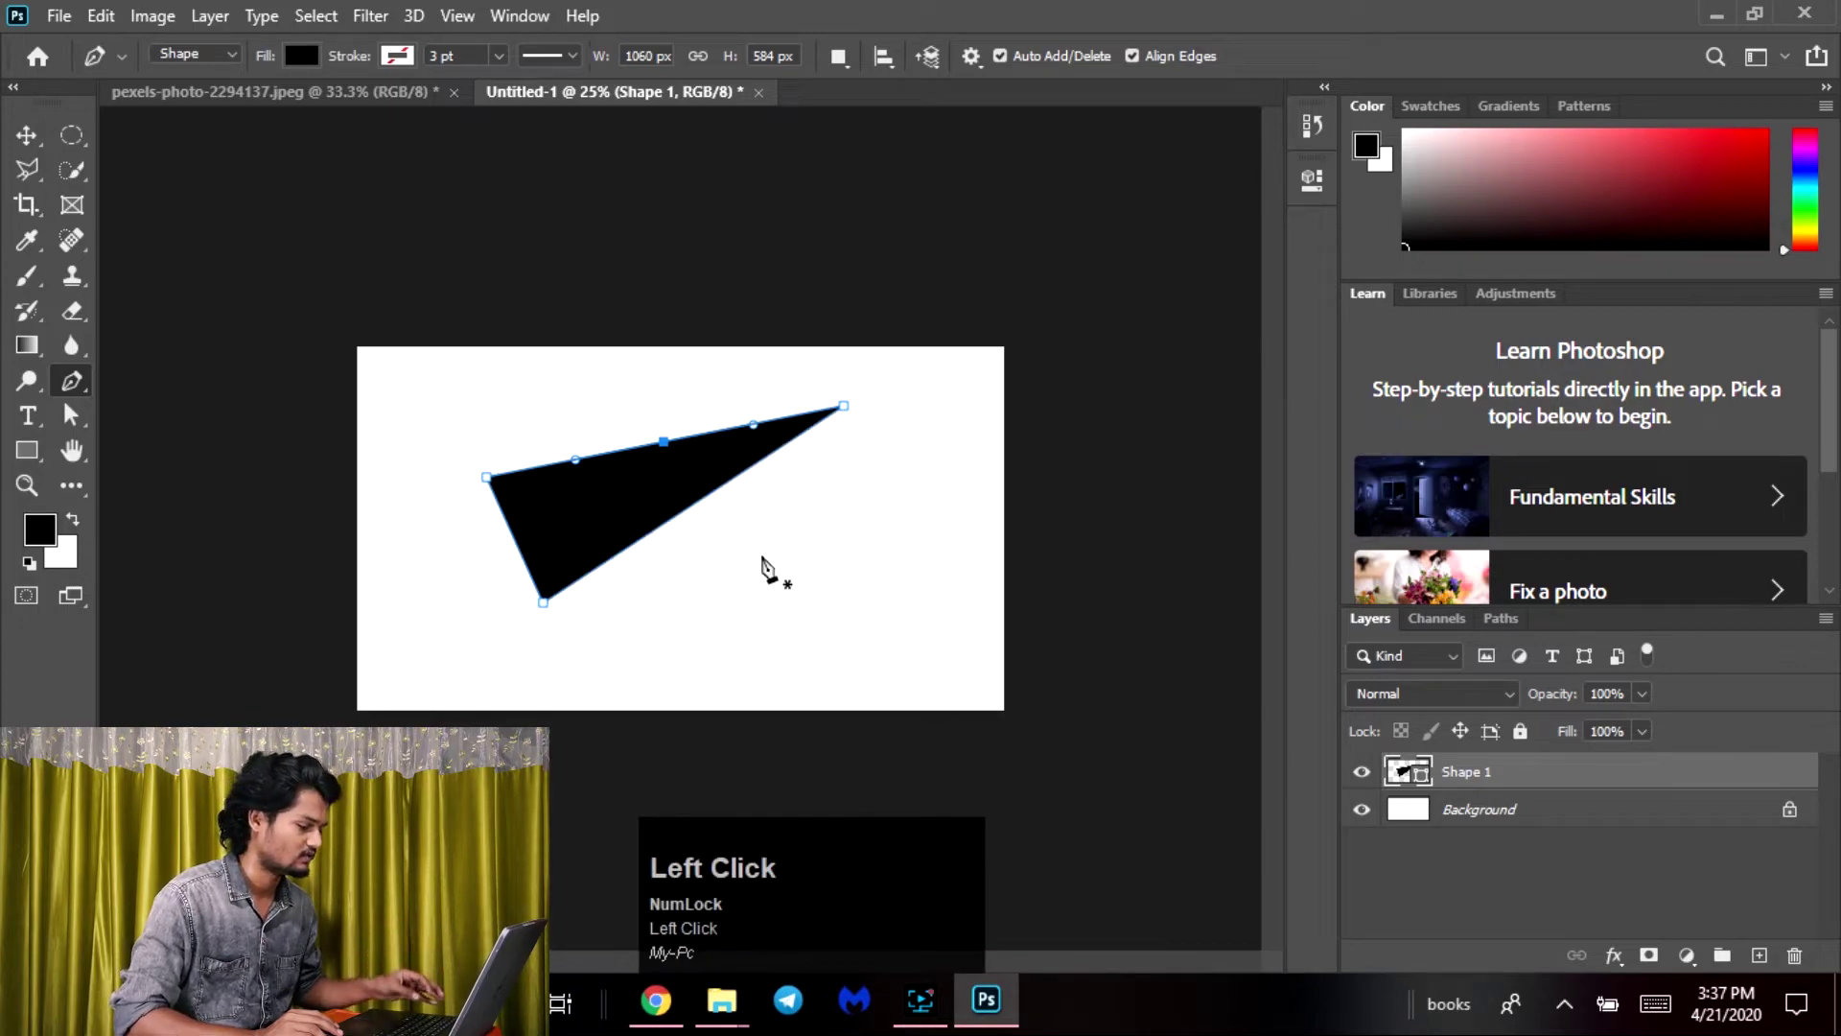
{"action": "key", "text": "ctrl+z"}
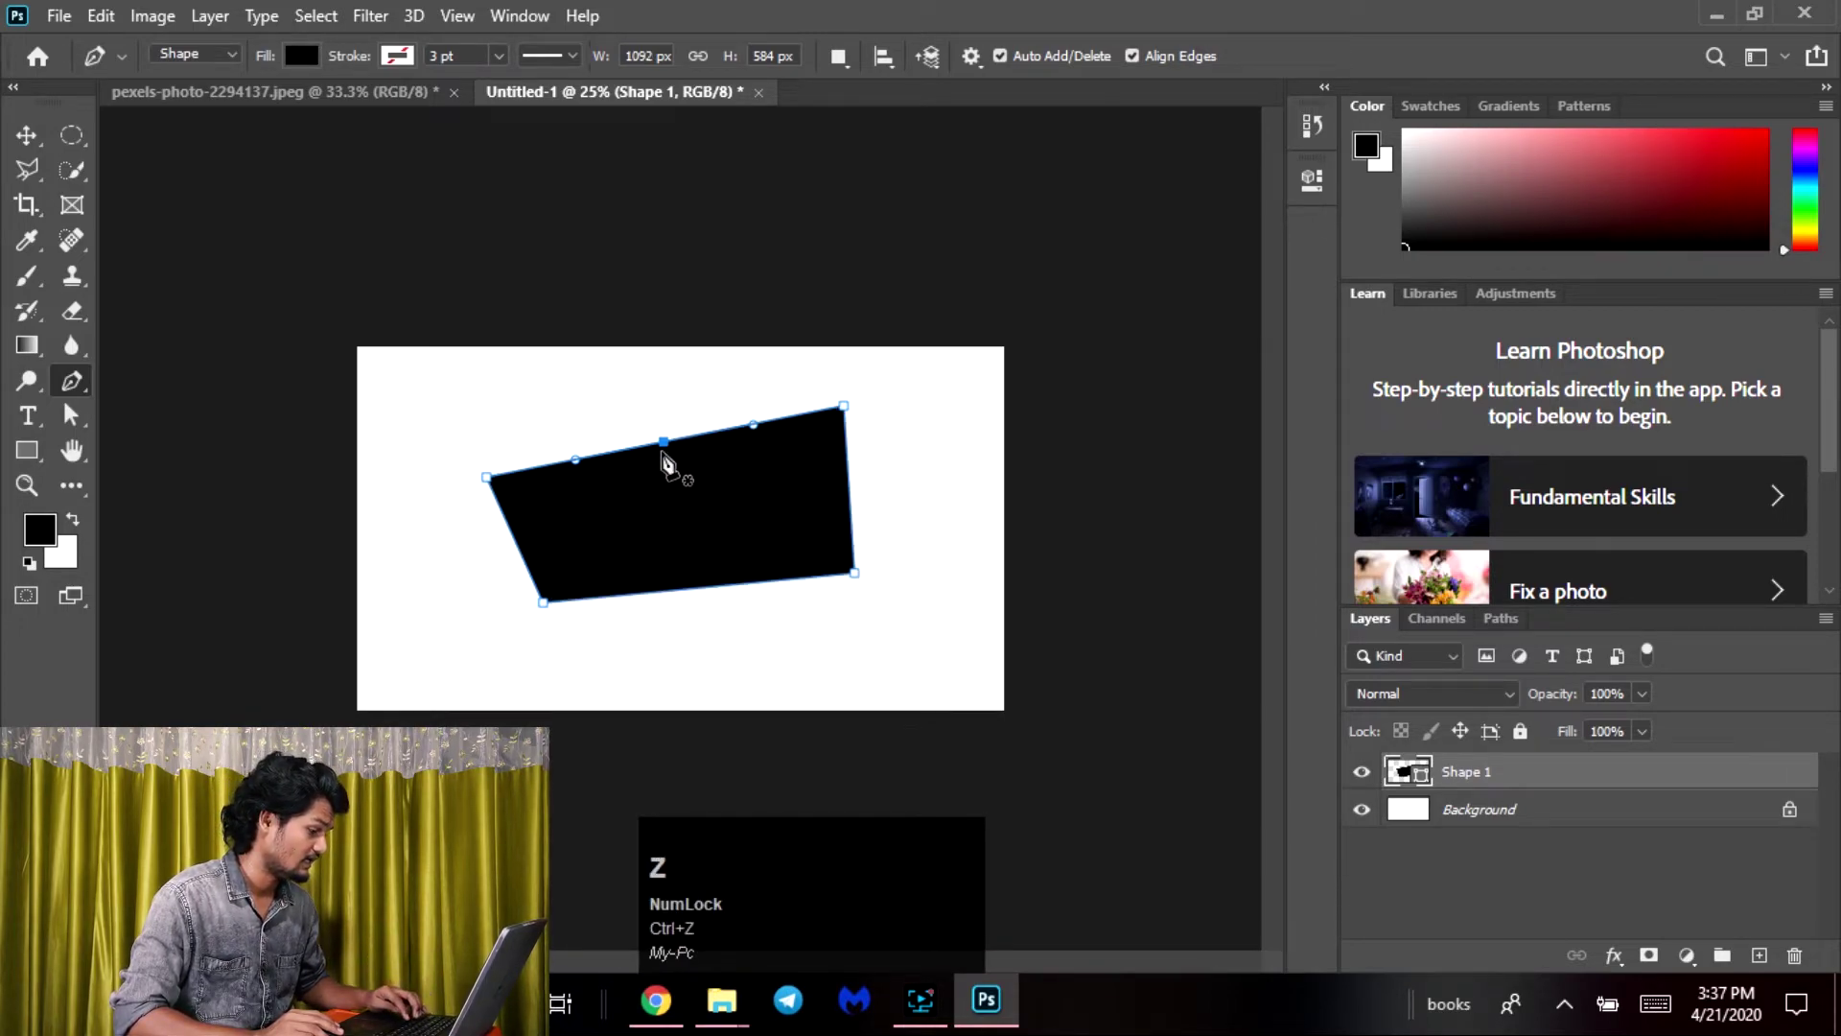
{"action": "left_click", "coordinate": [662, 443]}
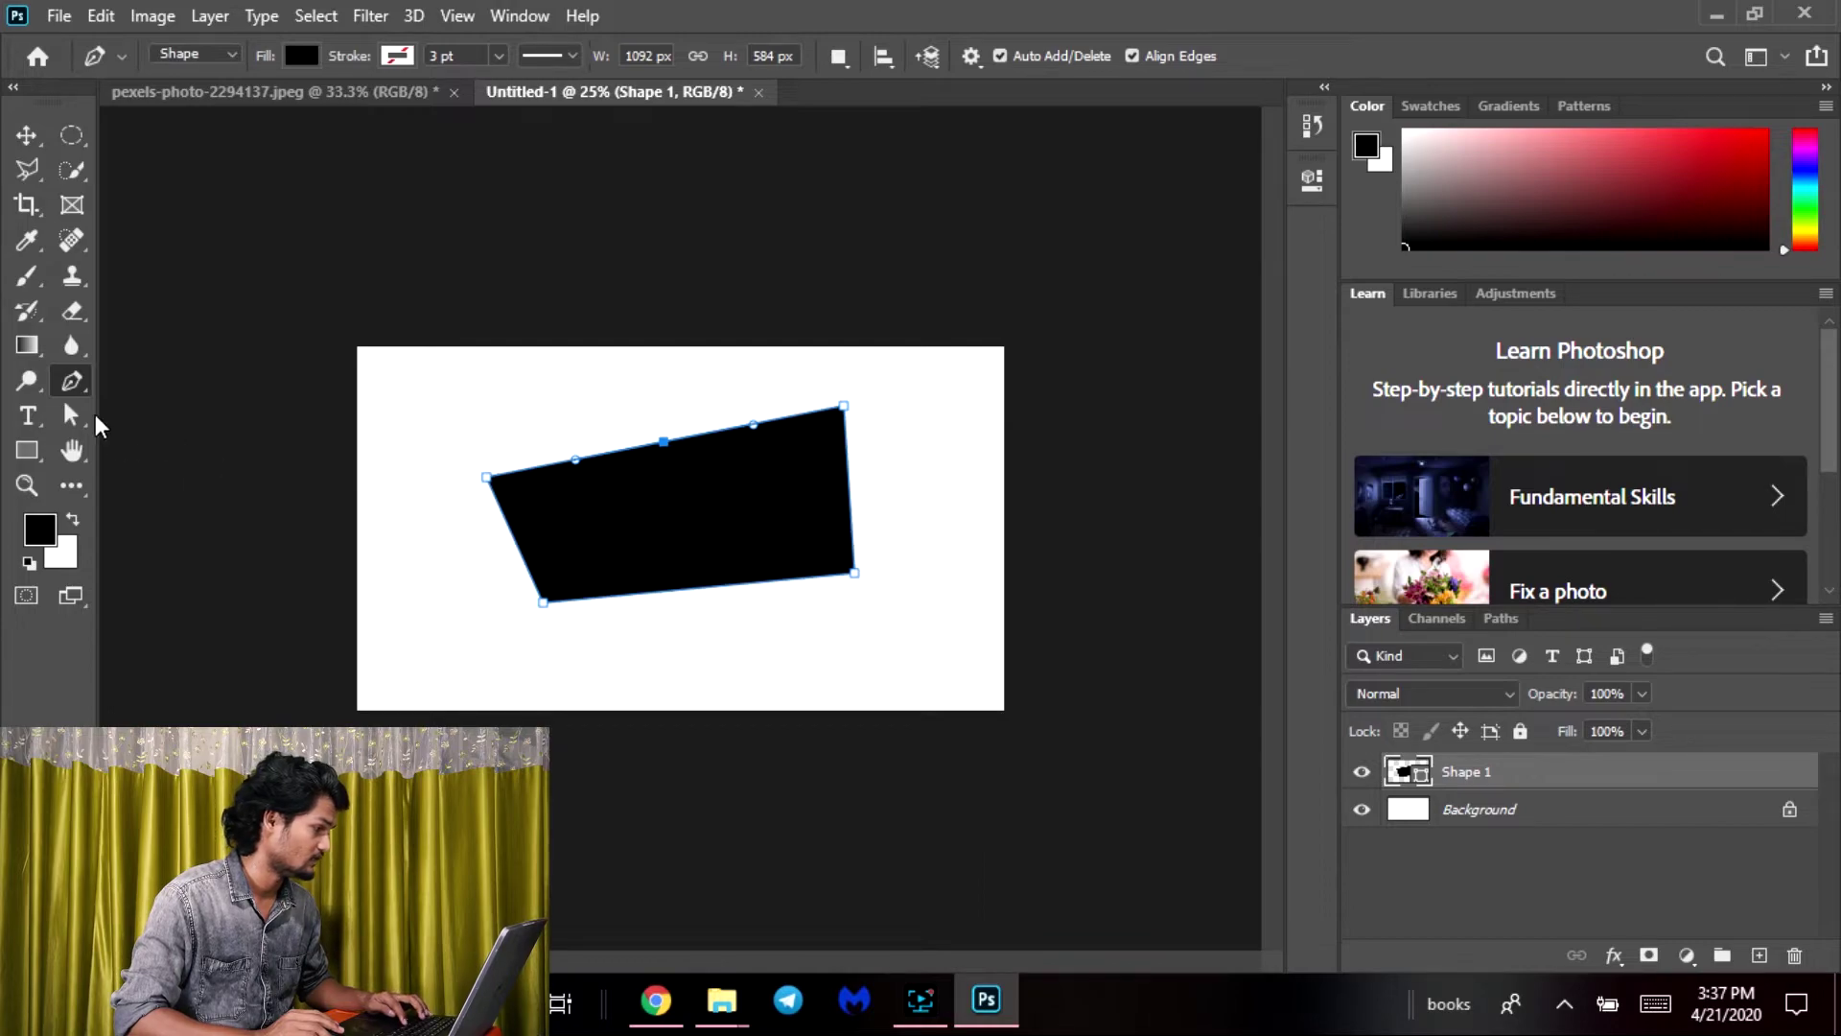
Move the upper edge's middle anchor point downward with the Direct Selection tool to bend the edge into a hollow curve
{"action": "left_click", "coordinate": [75, 422]}
{"action": "left_click", "coordinate": [240, 443]}
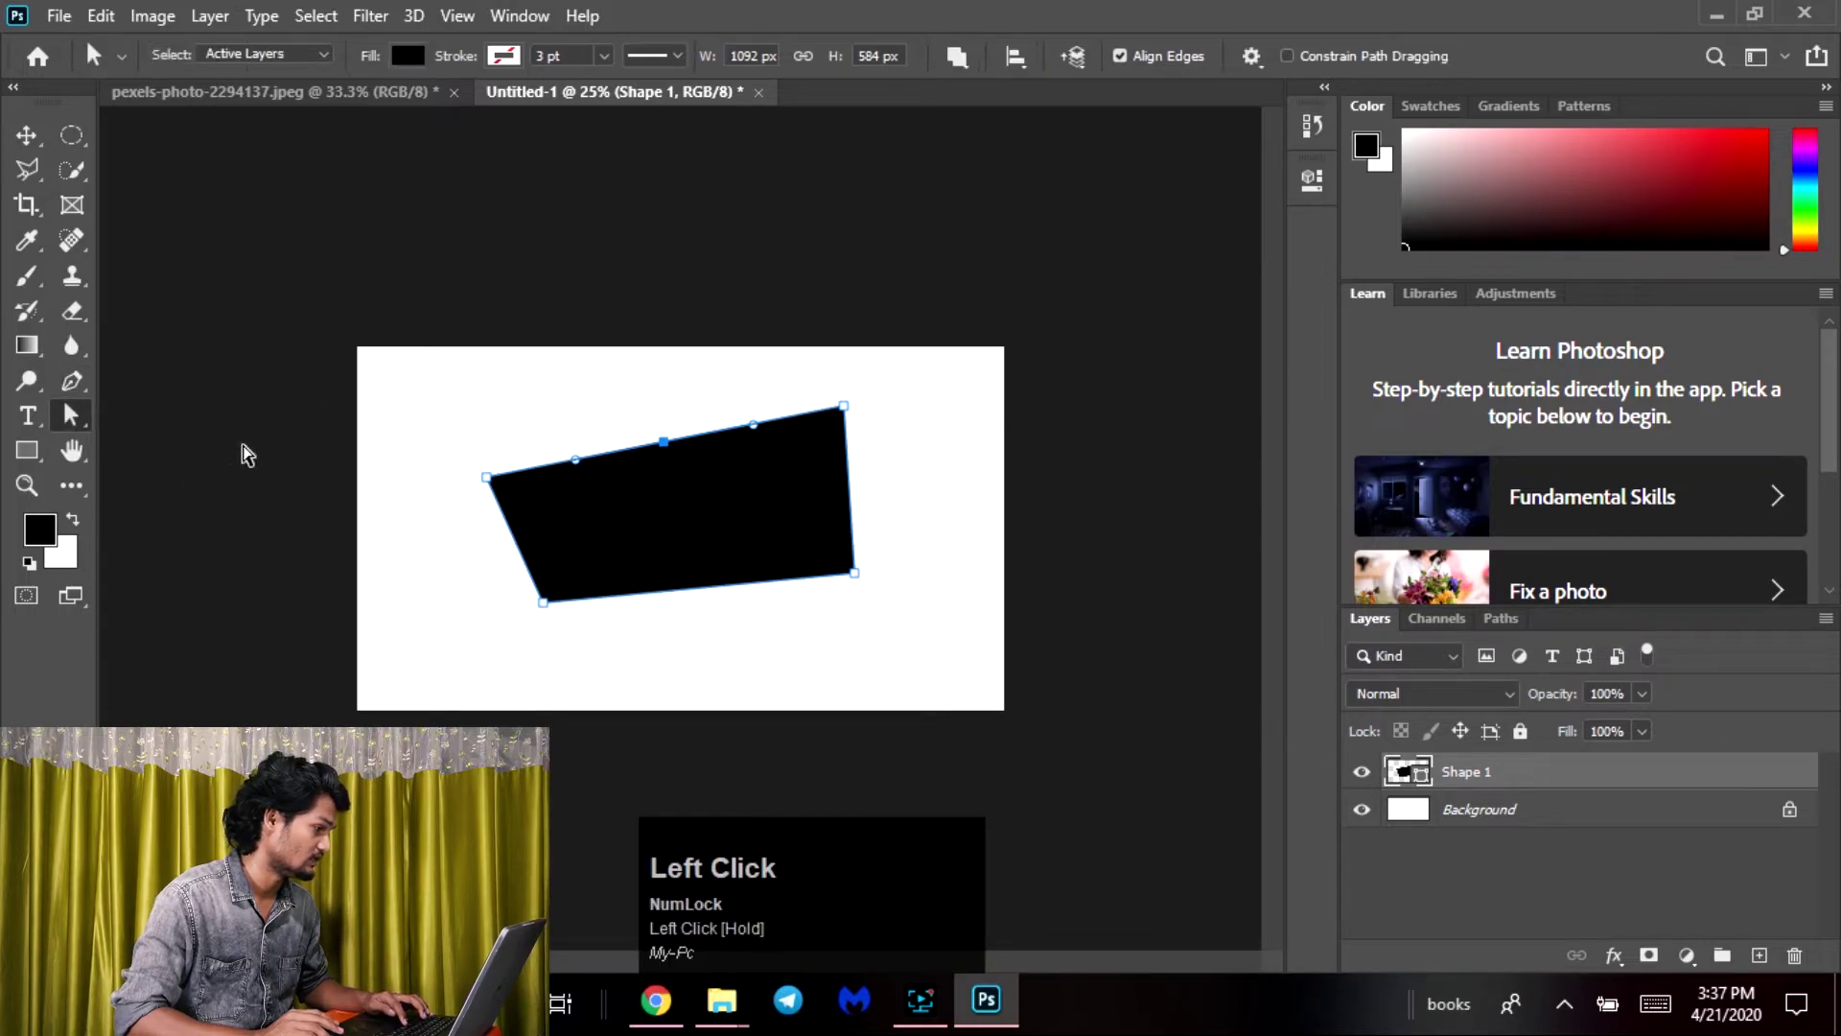
{"action": "mouse_move", "coordinate": [678, 508]}
{"action": "left_mouse_down"}
{"action": "mouse_move", "coordinate": [668, 455]}
{"action": "mouse_move", "coordinate": [687, 525]}
{"action": "left_mouse_up"}
{"action": "left_click", "coordinate": [667, 455]}
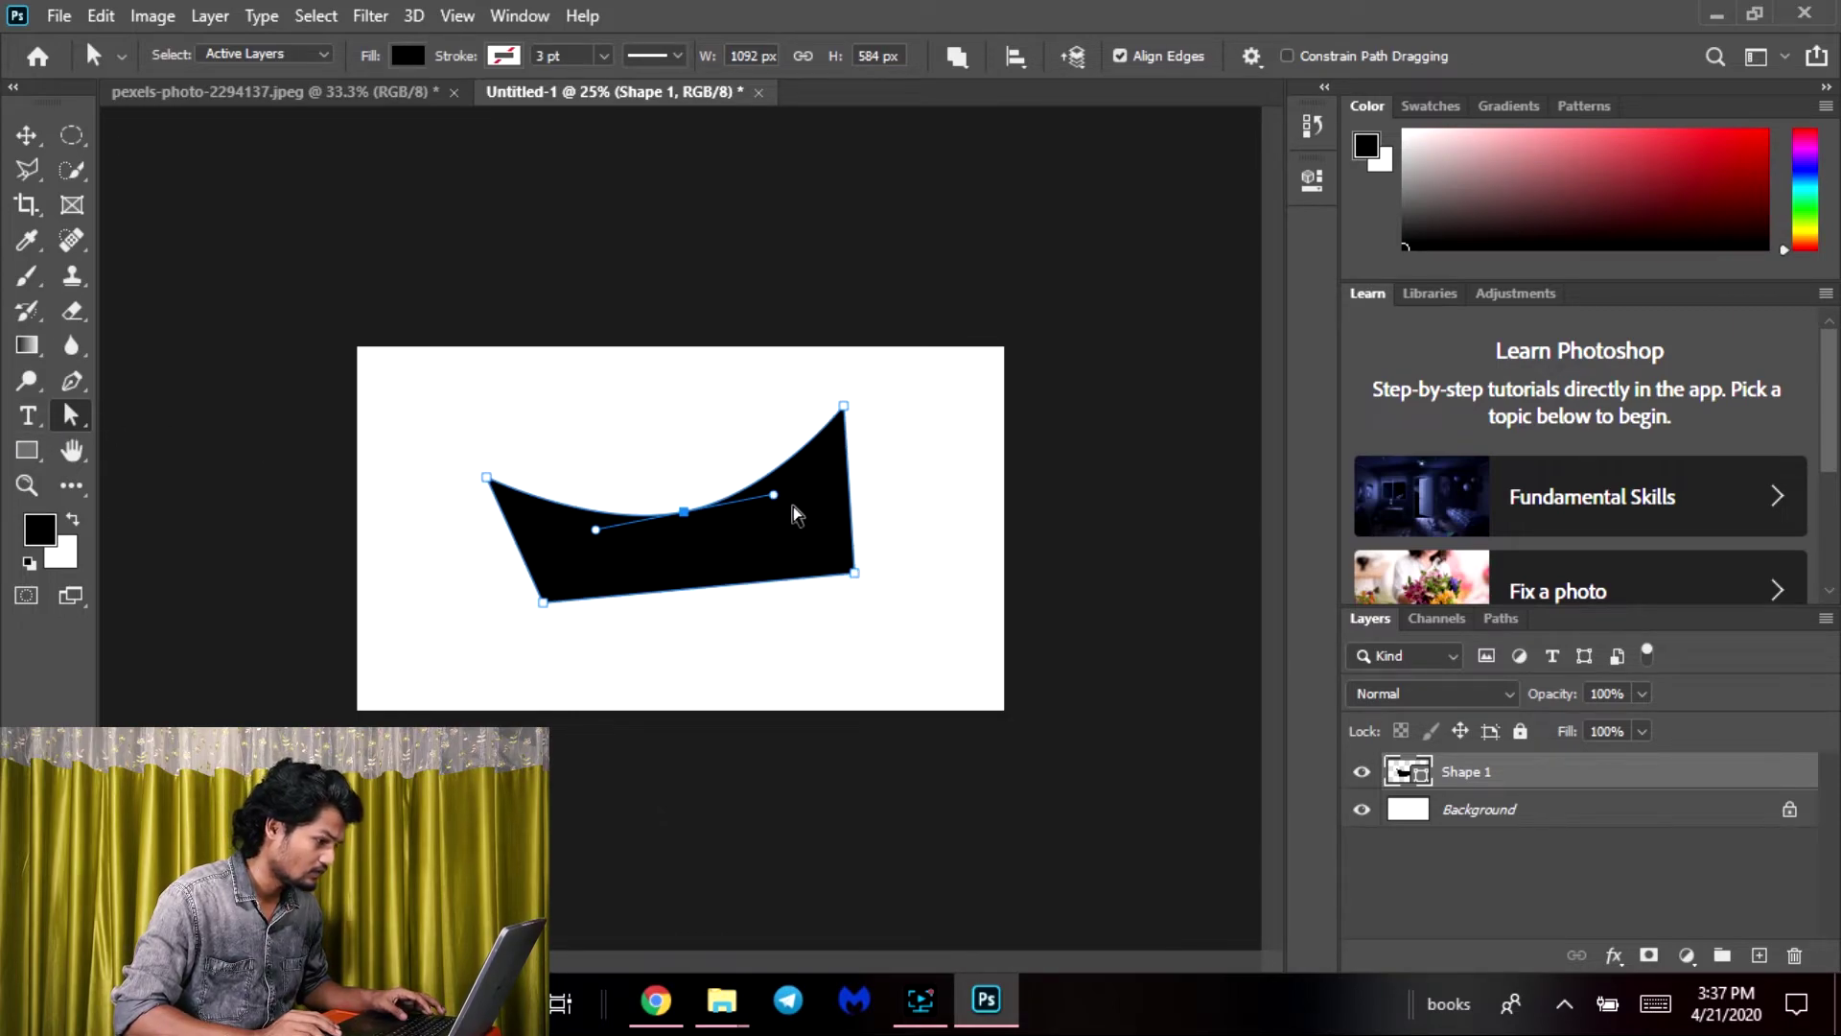
Swing the middle anchor point's two handles upward independently with the Convert Point tool, arching the curves on both sides
{"action": "left_click_drag", "start_coordinate": [72, 381], "coordinate": [216, 526]}
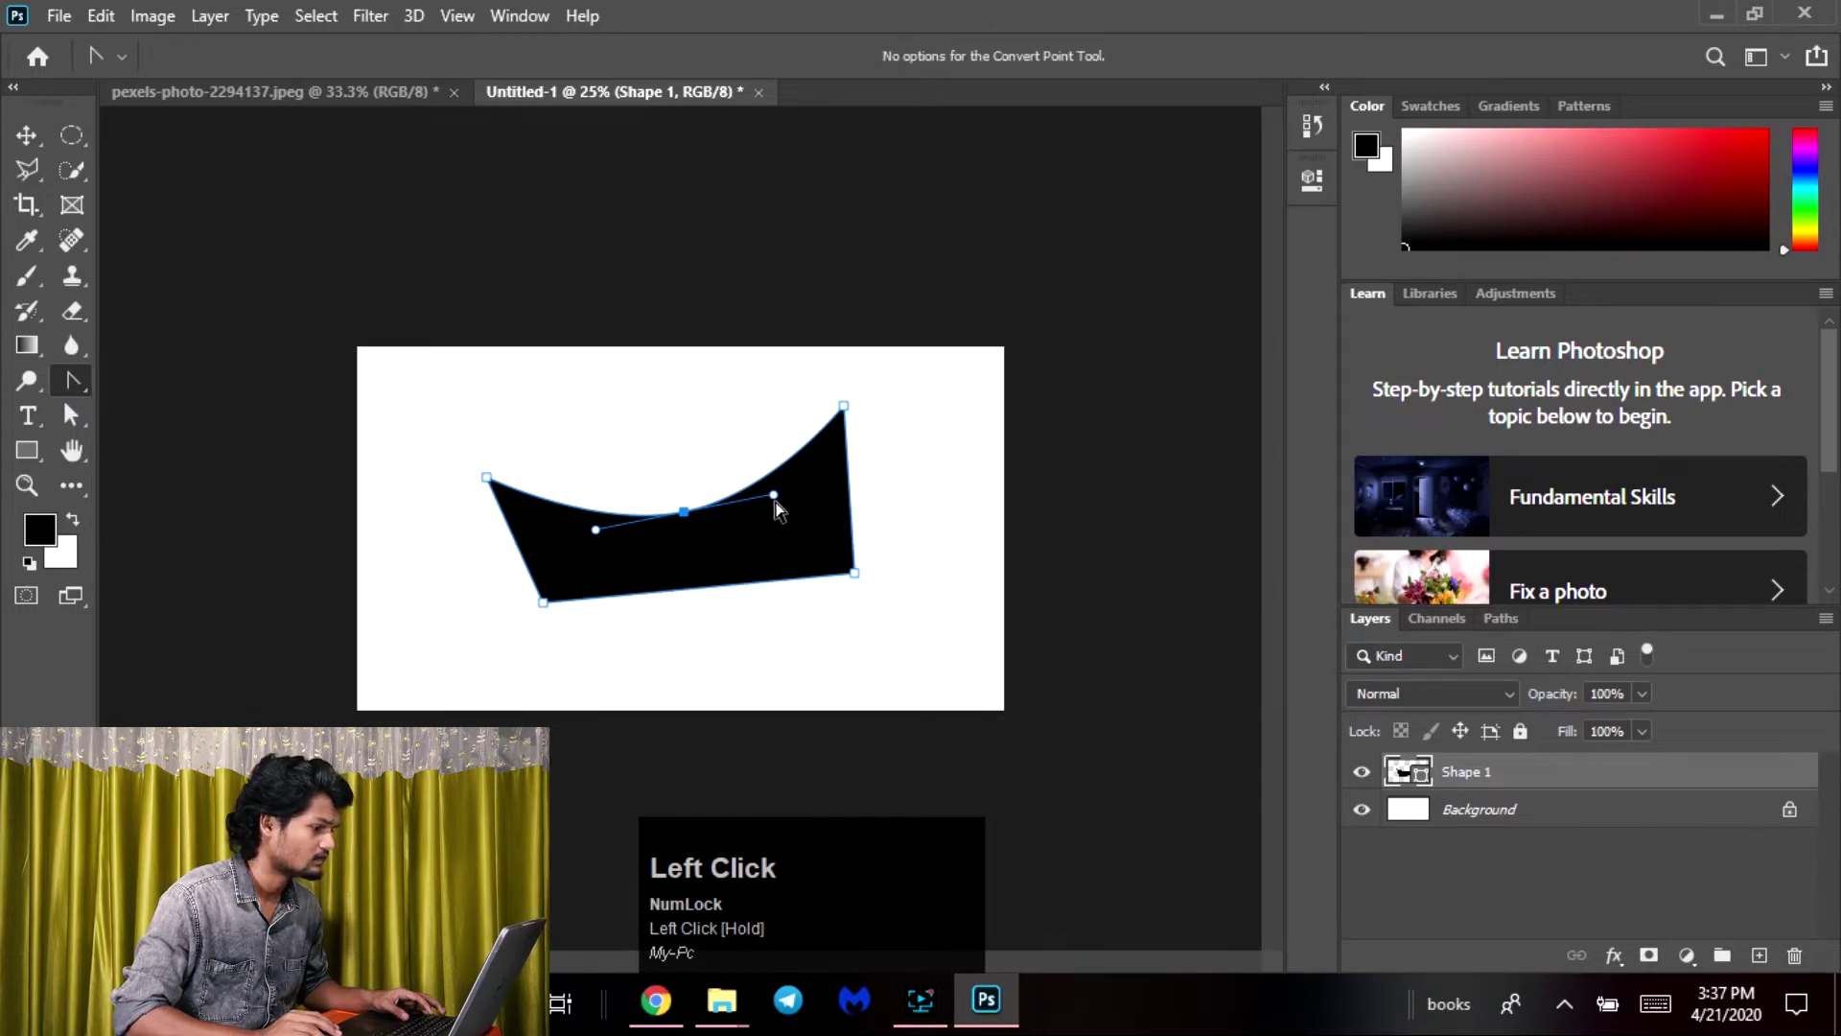
{"action": "left_click_drag", "start_coordinate": [780, 500], "coordinate": [686, 410]}
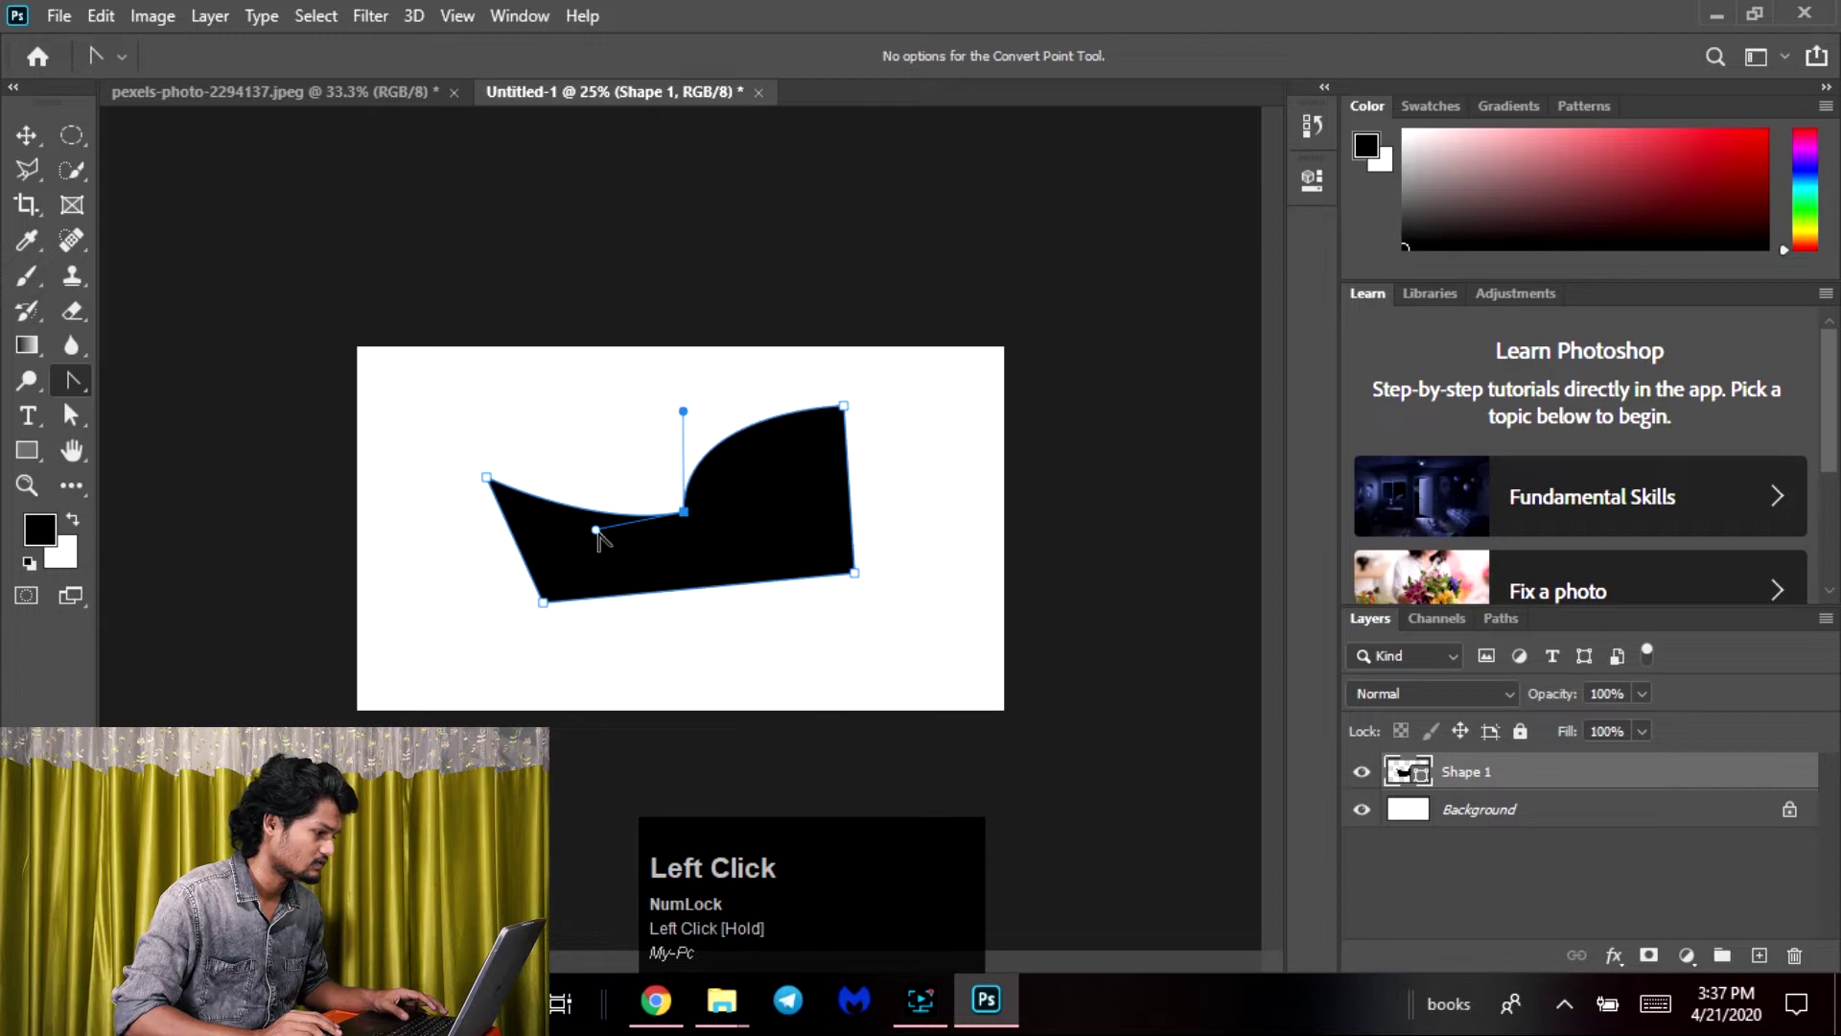
{"action": "left_click_drag", "start_coordinate": [595, 529], "coordinate": [384, 336]}
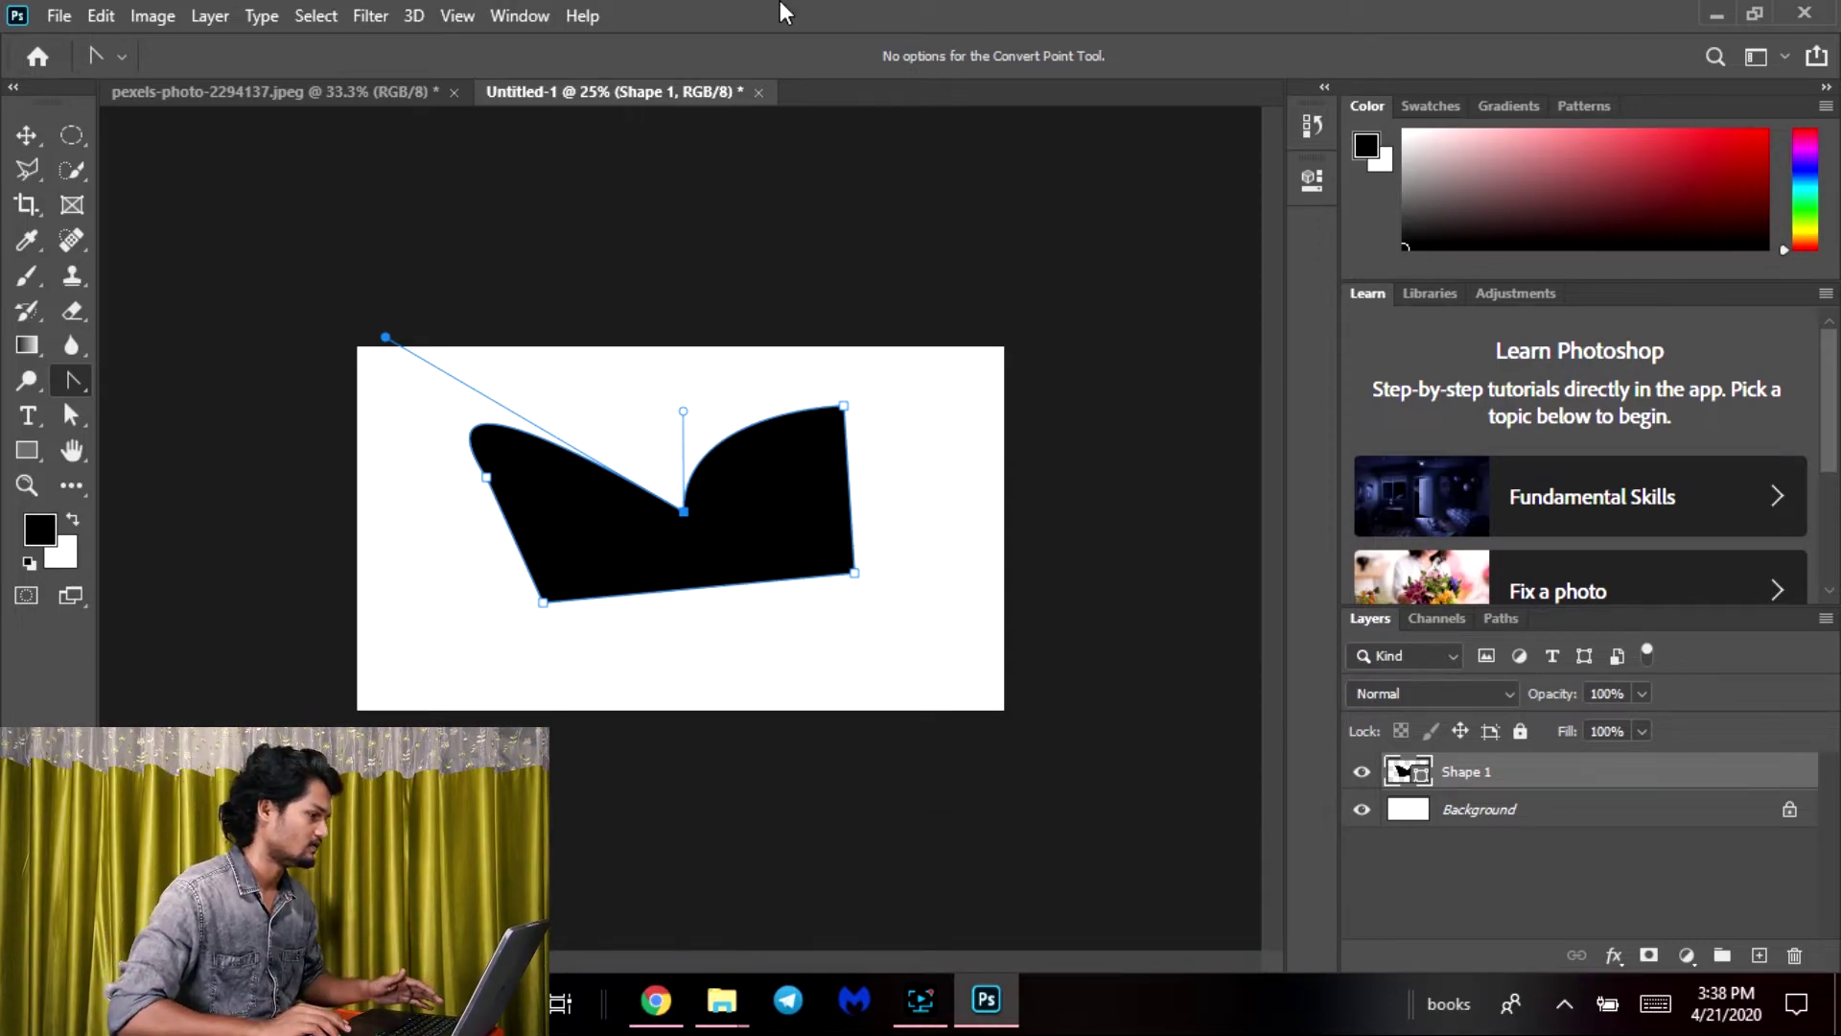
Switch to the jar photo pexels-photo-2294137.jpeg, duplicate its Background layer and hide the original
{"action": "left_click", "coordinate": [634, 104]}
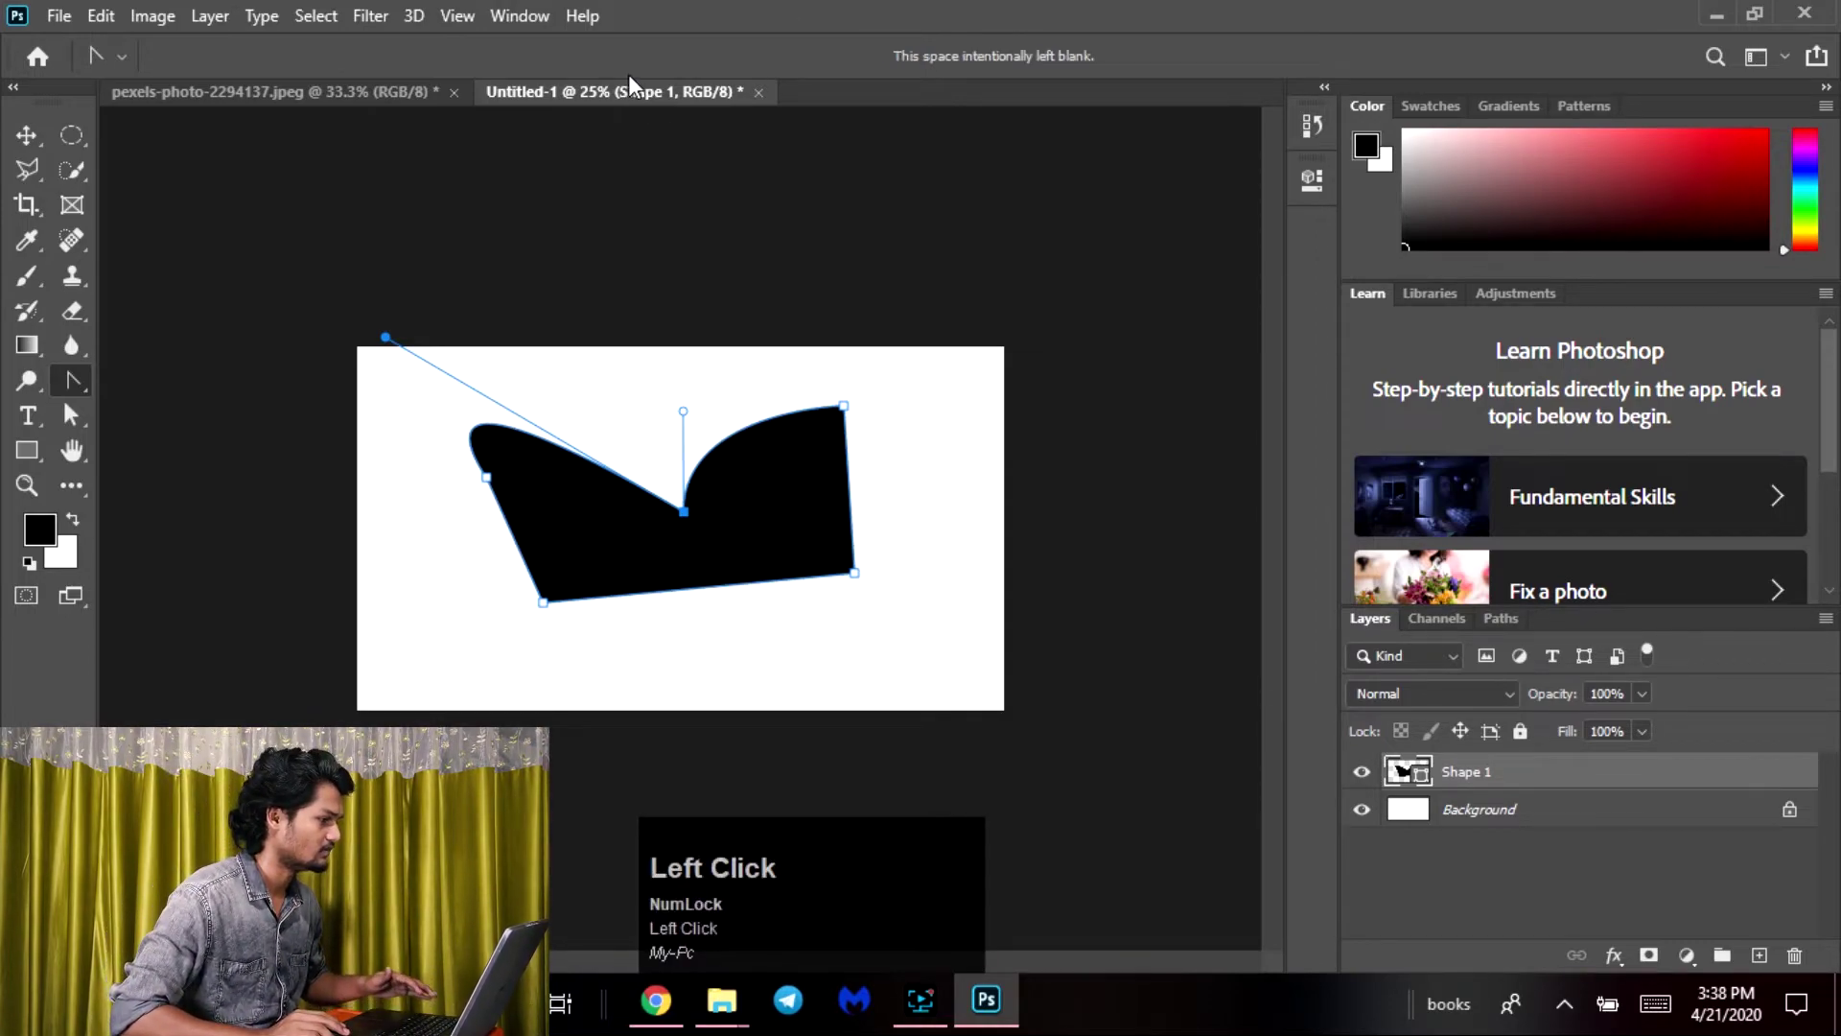
{"action": "left_click", "coordinate": [317, 93]}
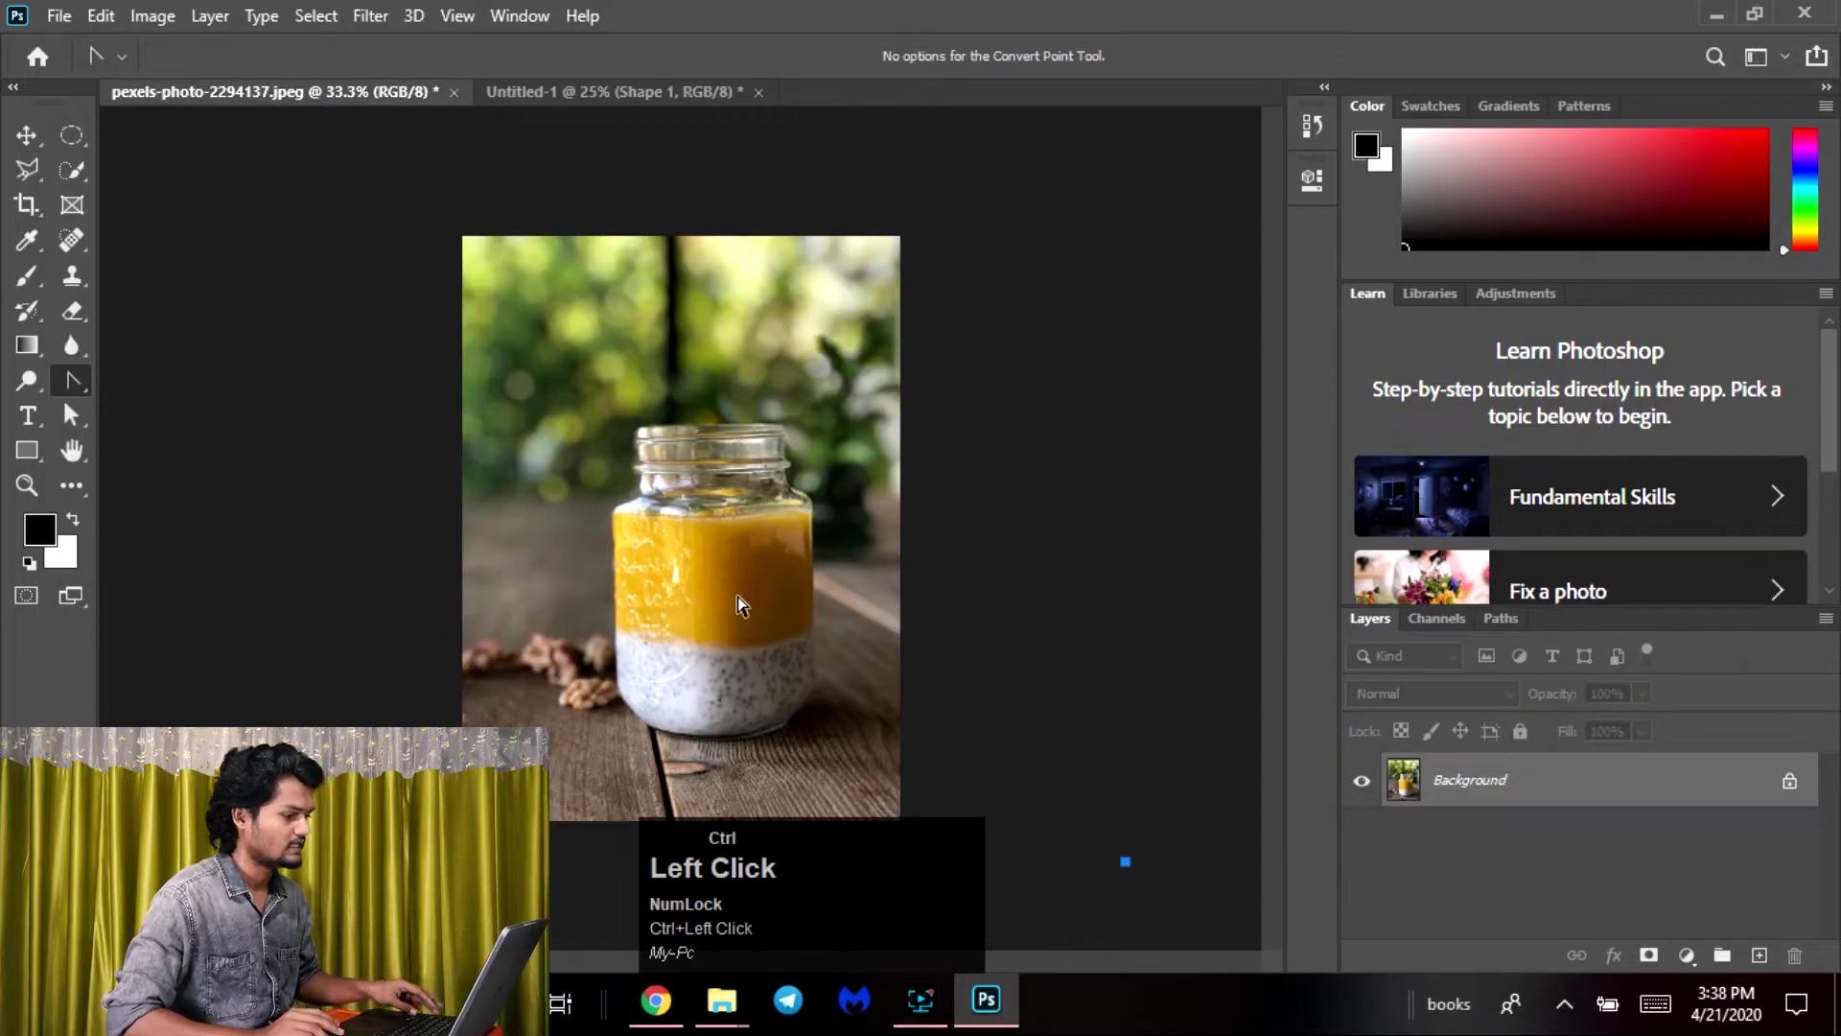
{"action": "key", "text": "ctrl+equal"}
{"action": "key", "text": "ctrl+equal"}
{"action": "left_click_drag", "start_coordinate": [846, 395], "coordinate": [716, 186]}
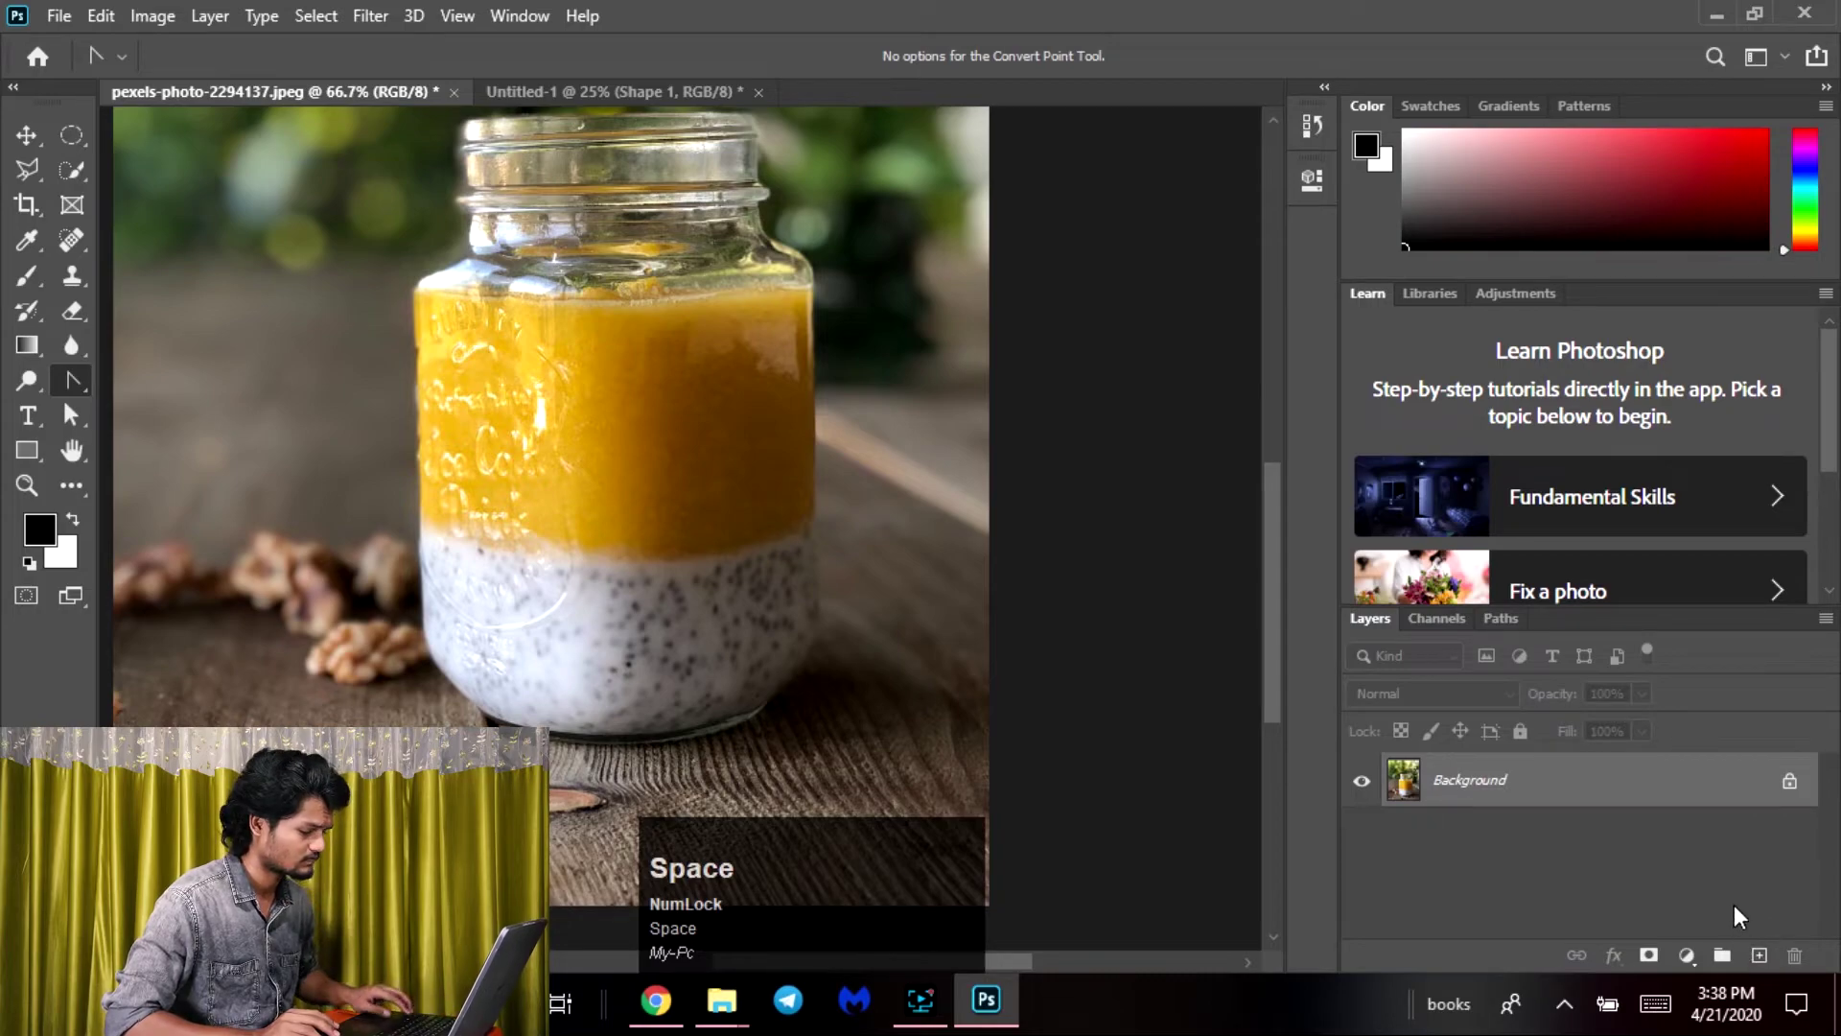
{"action": "key", "text": "ctrl+j"}
{"action": "left_click", "coordinate": [1361, 837]}
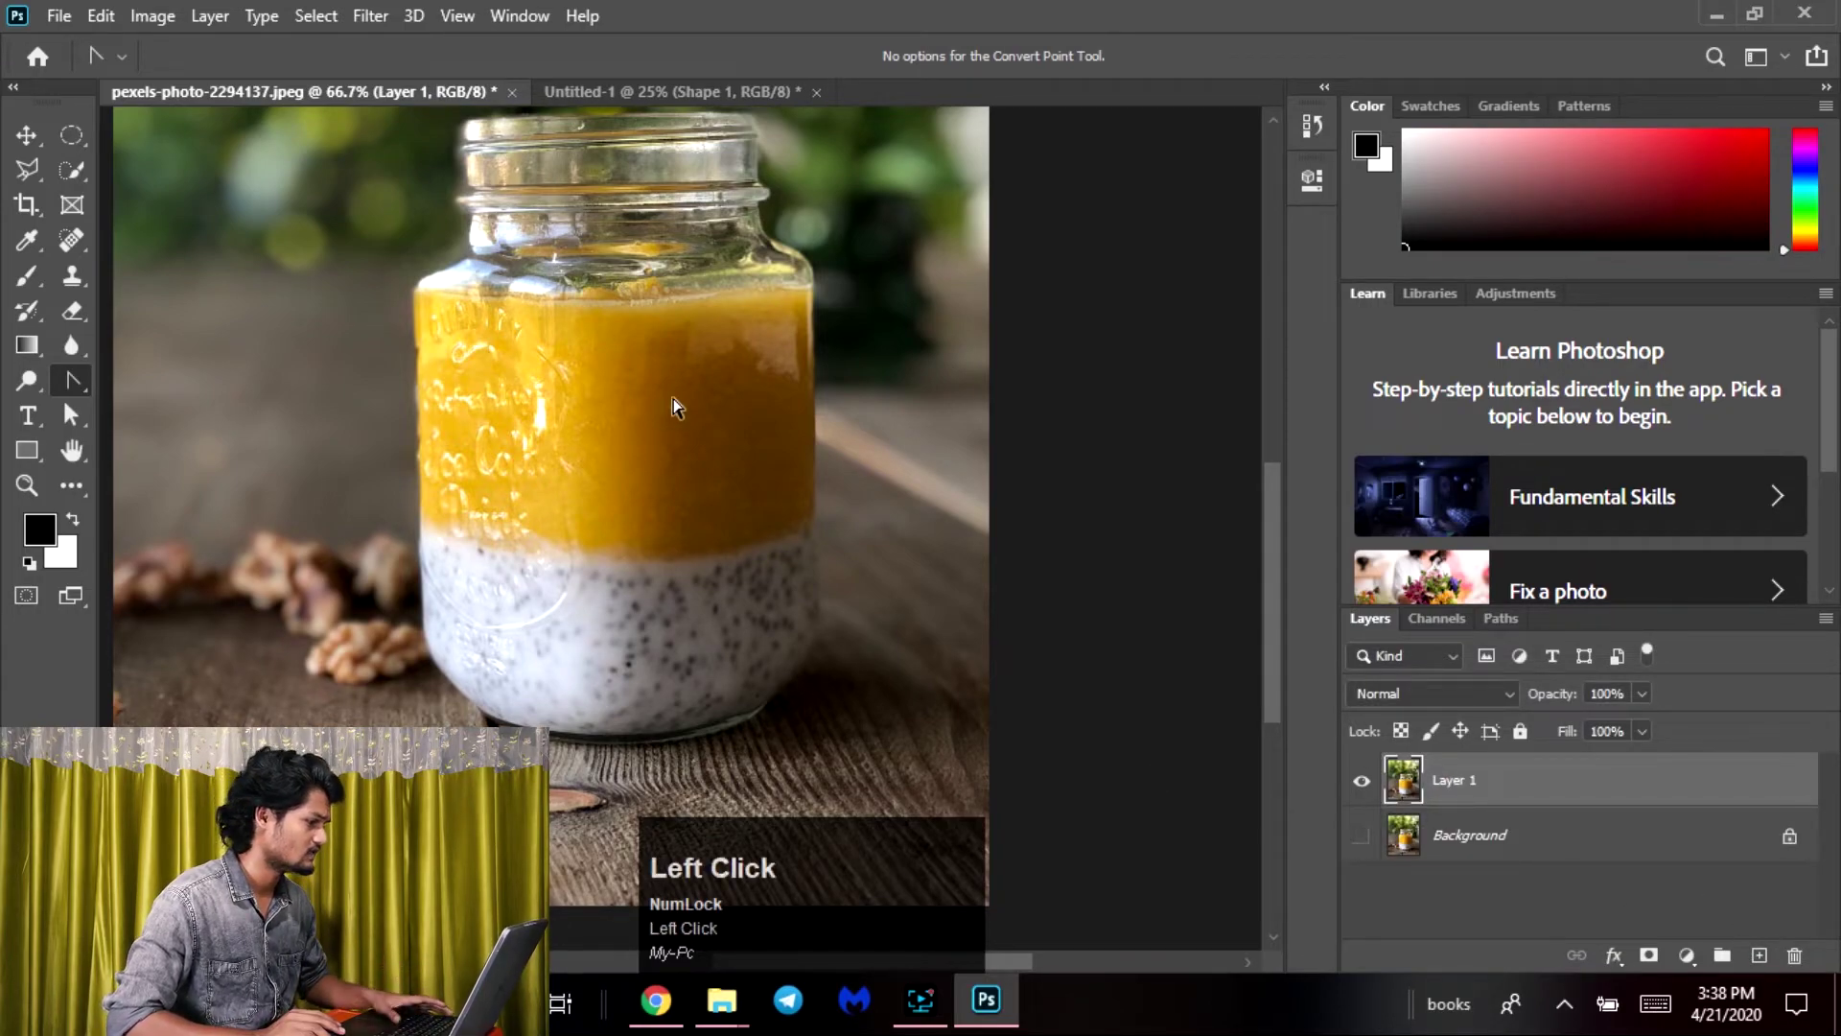
Trace the jar's right side from the base to the shoulder with the Pen tool in Shape mode, about 130 × 504 px
{"action": "left_click_drag", "start_coordinate": [673, 398], "coordinate": [572, 476]}
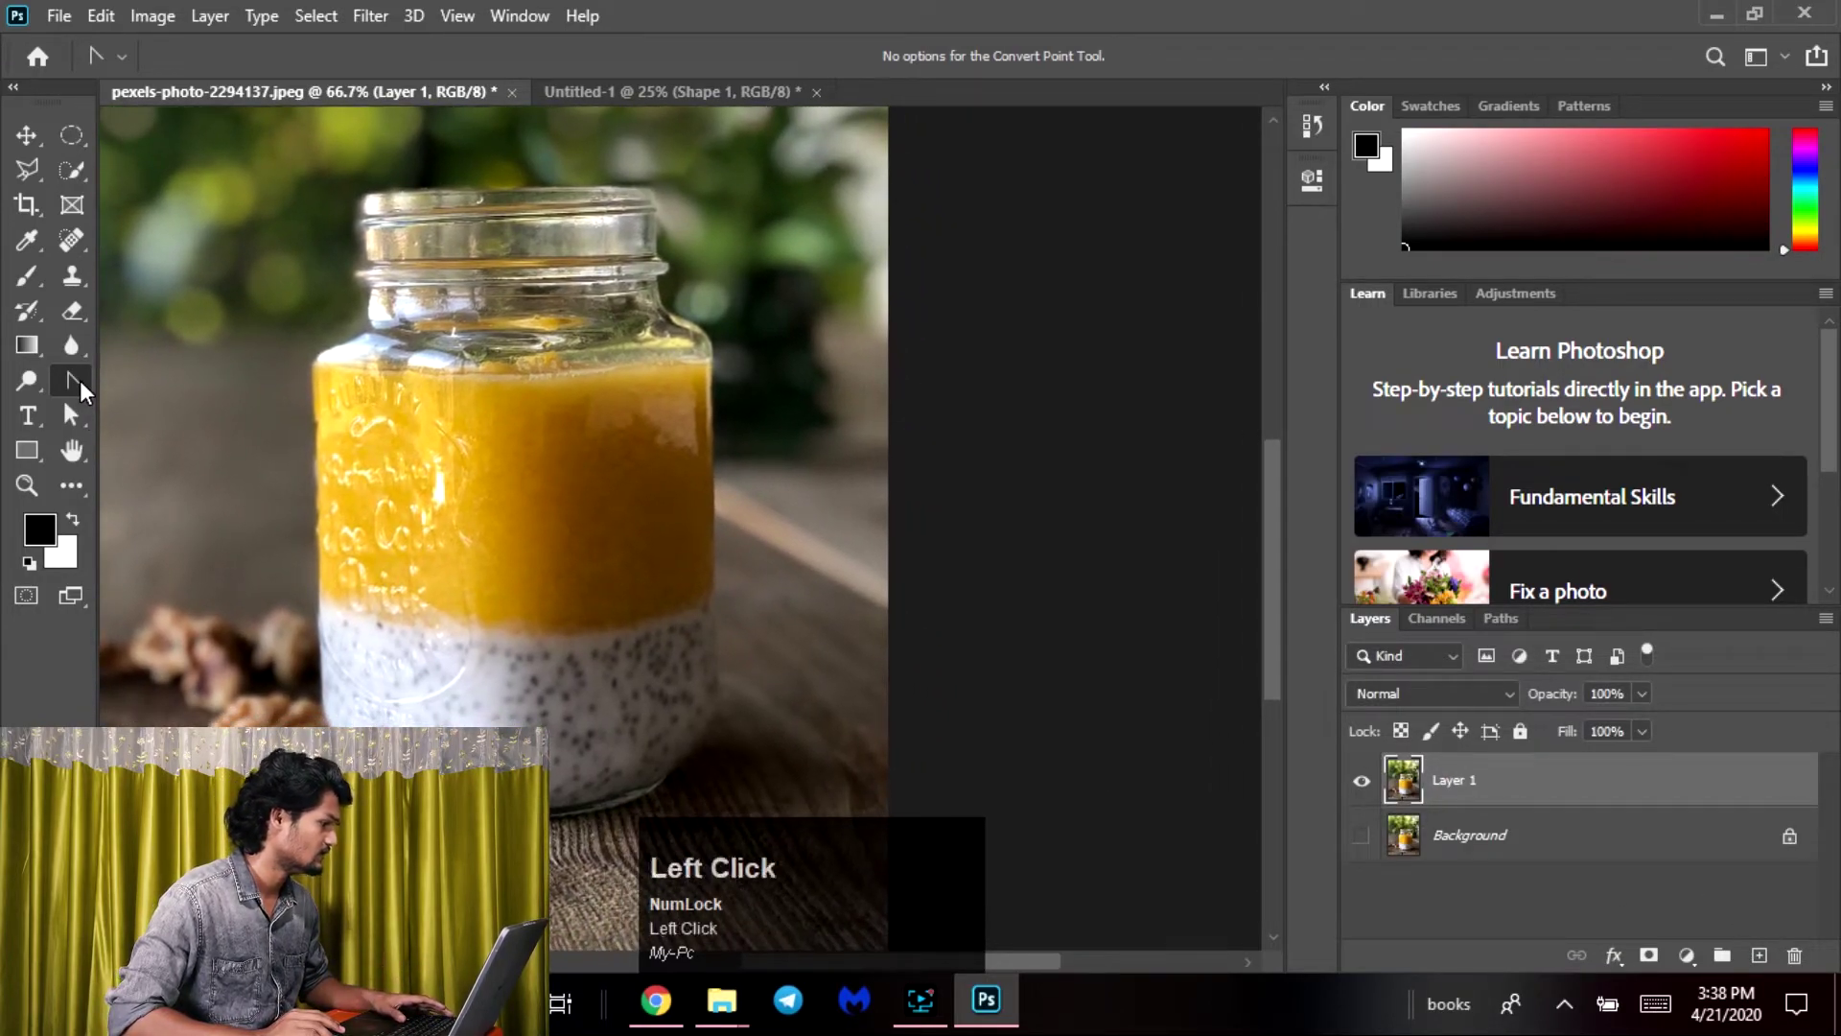
{"action": "left_click_drag", "start_coordinate": [80, 388], "coordinate": [185, 378]}
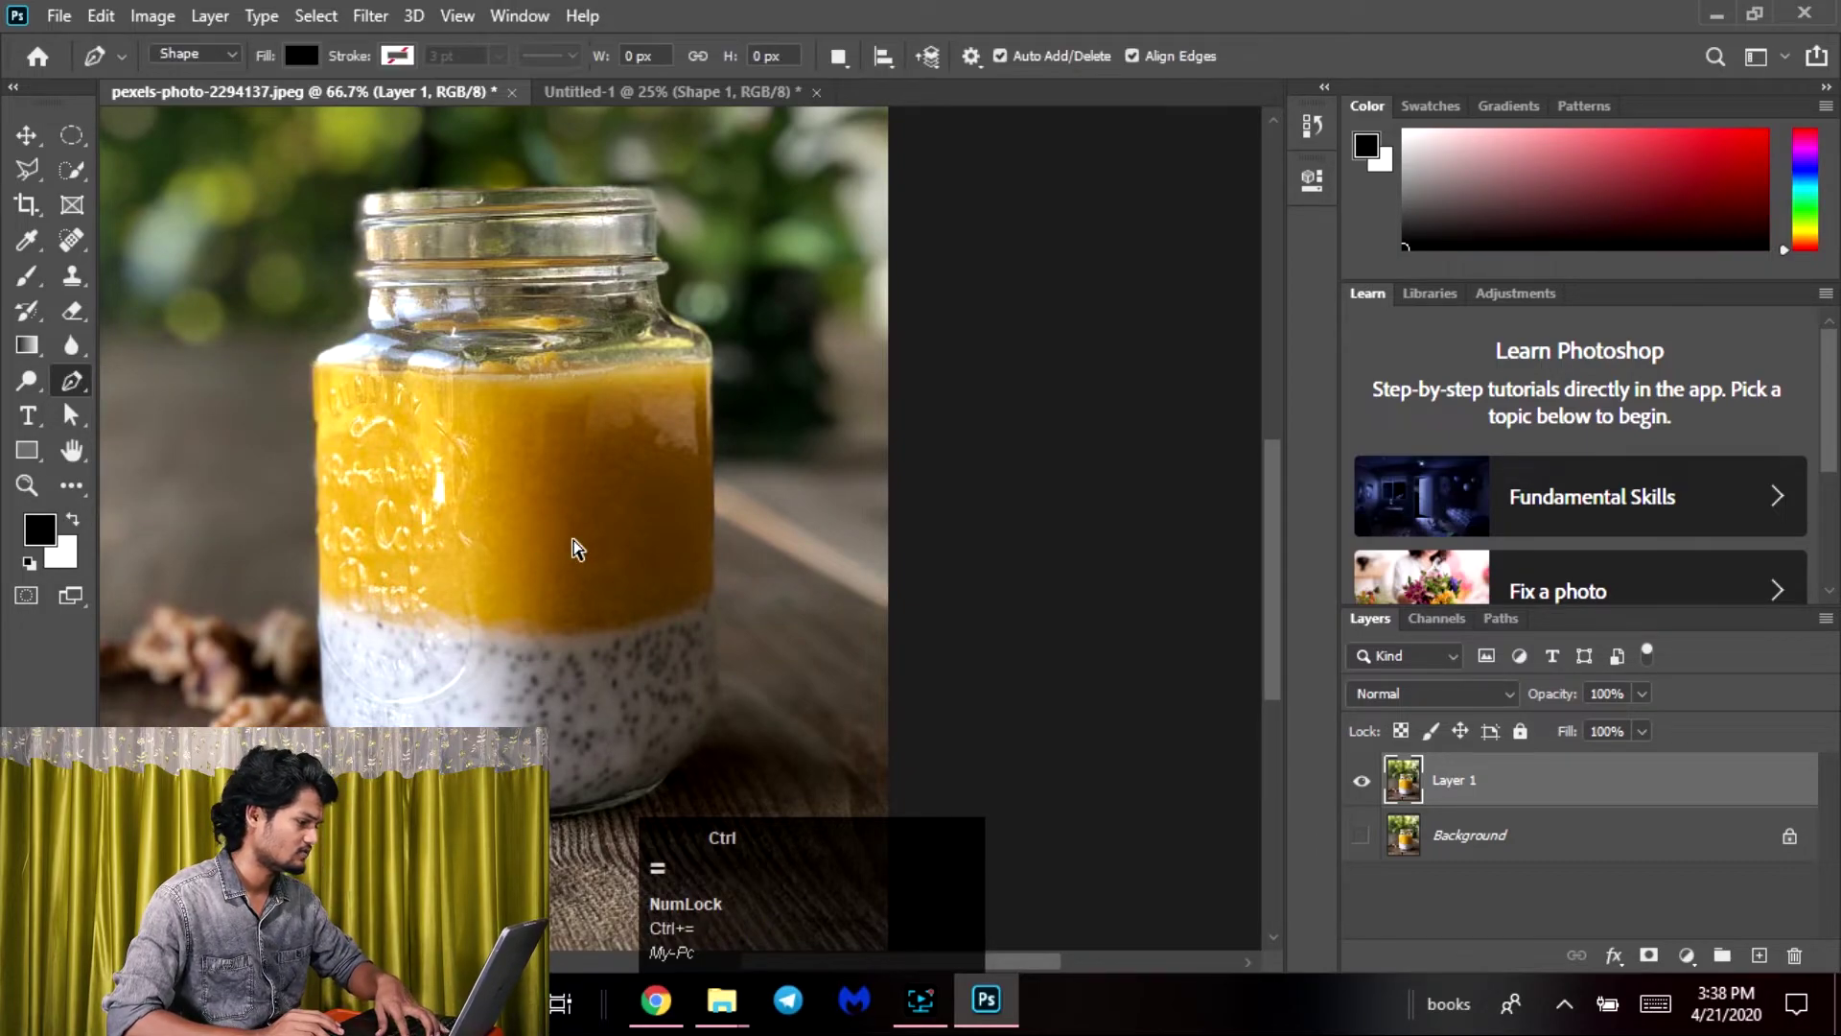
{"action": "key", "text": "ctrl+equal"}
{"action": "key", "text": "ctrl+equal"}
{"action": "left_click_drag", "start_coordinate": [747, 530], "coordinate": [847, 3]}
{"action": "left_click_drag", "start_coordinate": [586, 748], "coordinate": [652, 548]}
{"action": "key", "text": "space"}
{"action": "key", "text": "ctrl+minus"}
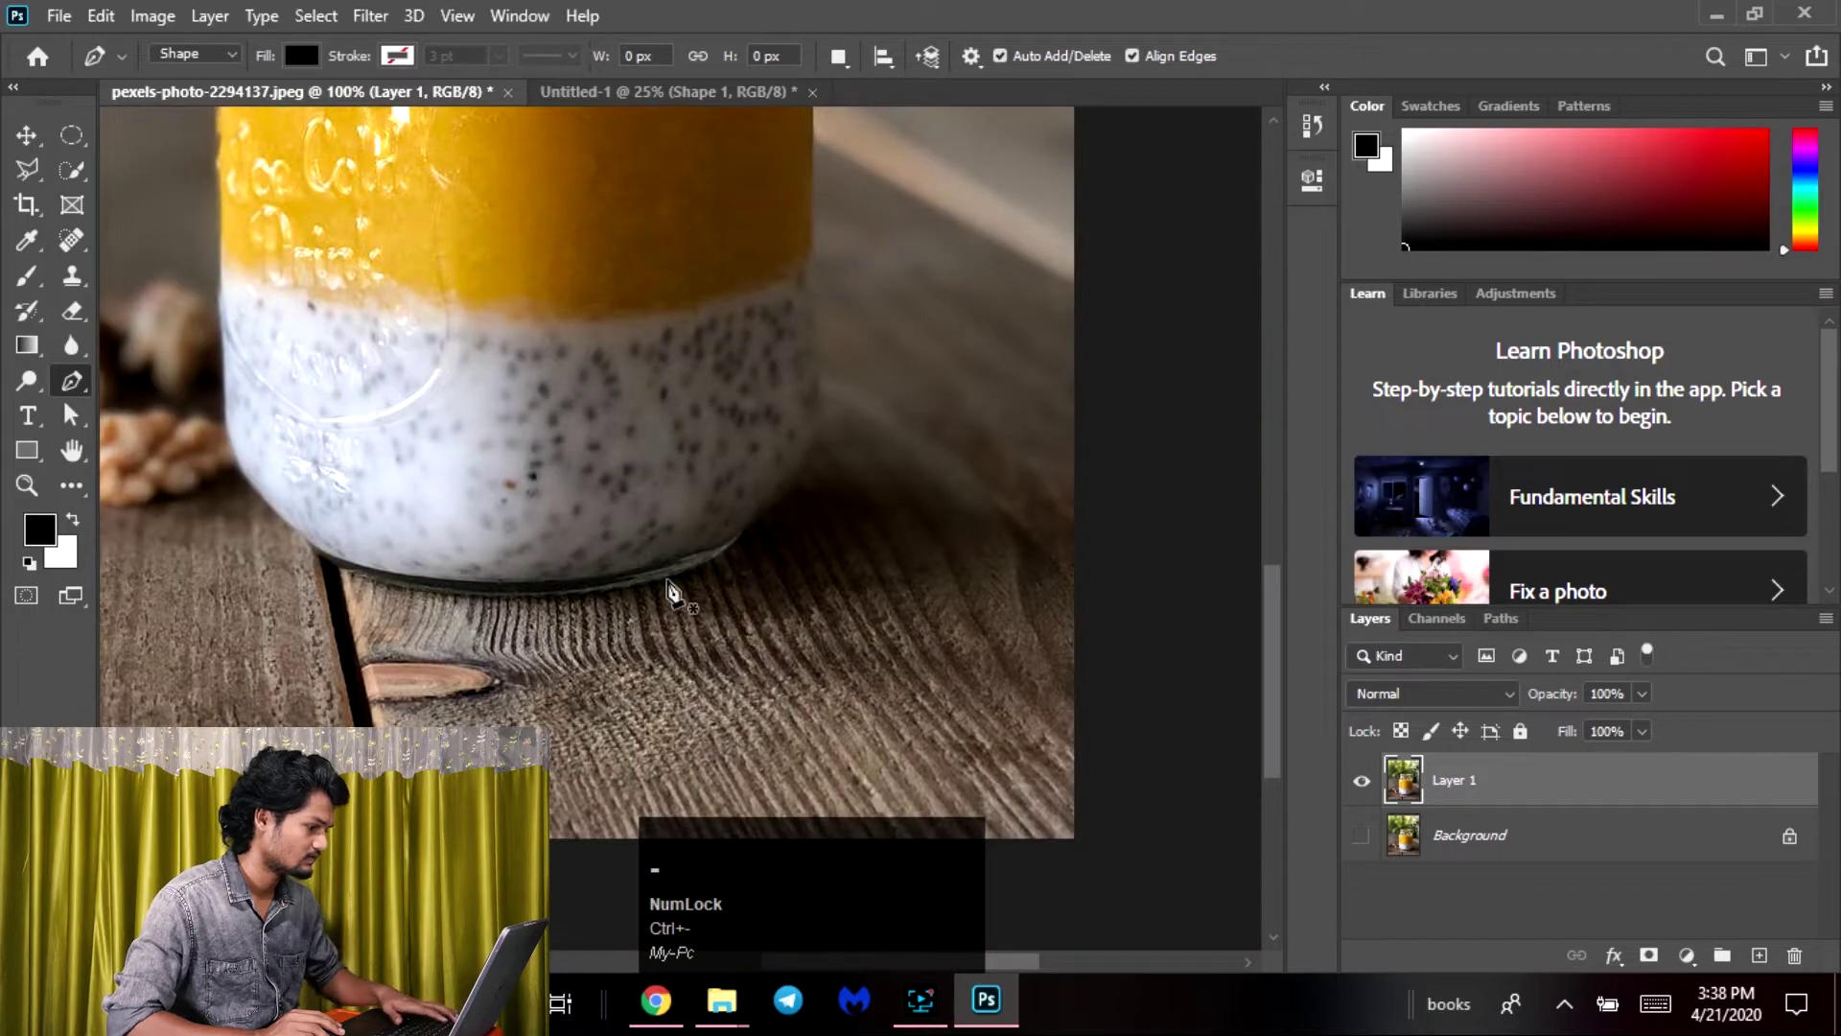
{"action": "left_click", "coordinate": [647, 584]}
{"action": "left_click", "coordinate": [722, 558]}
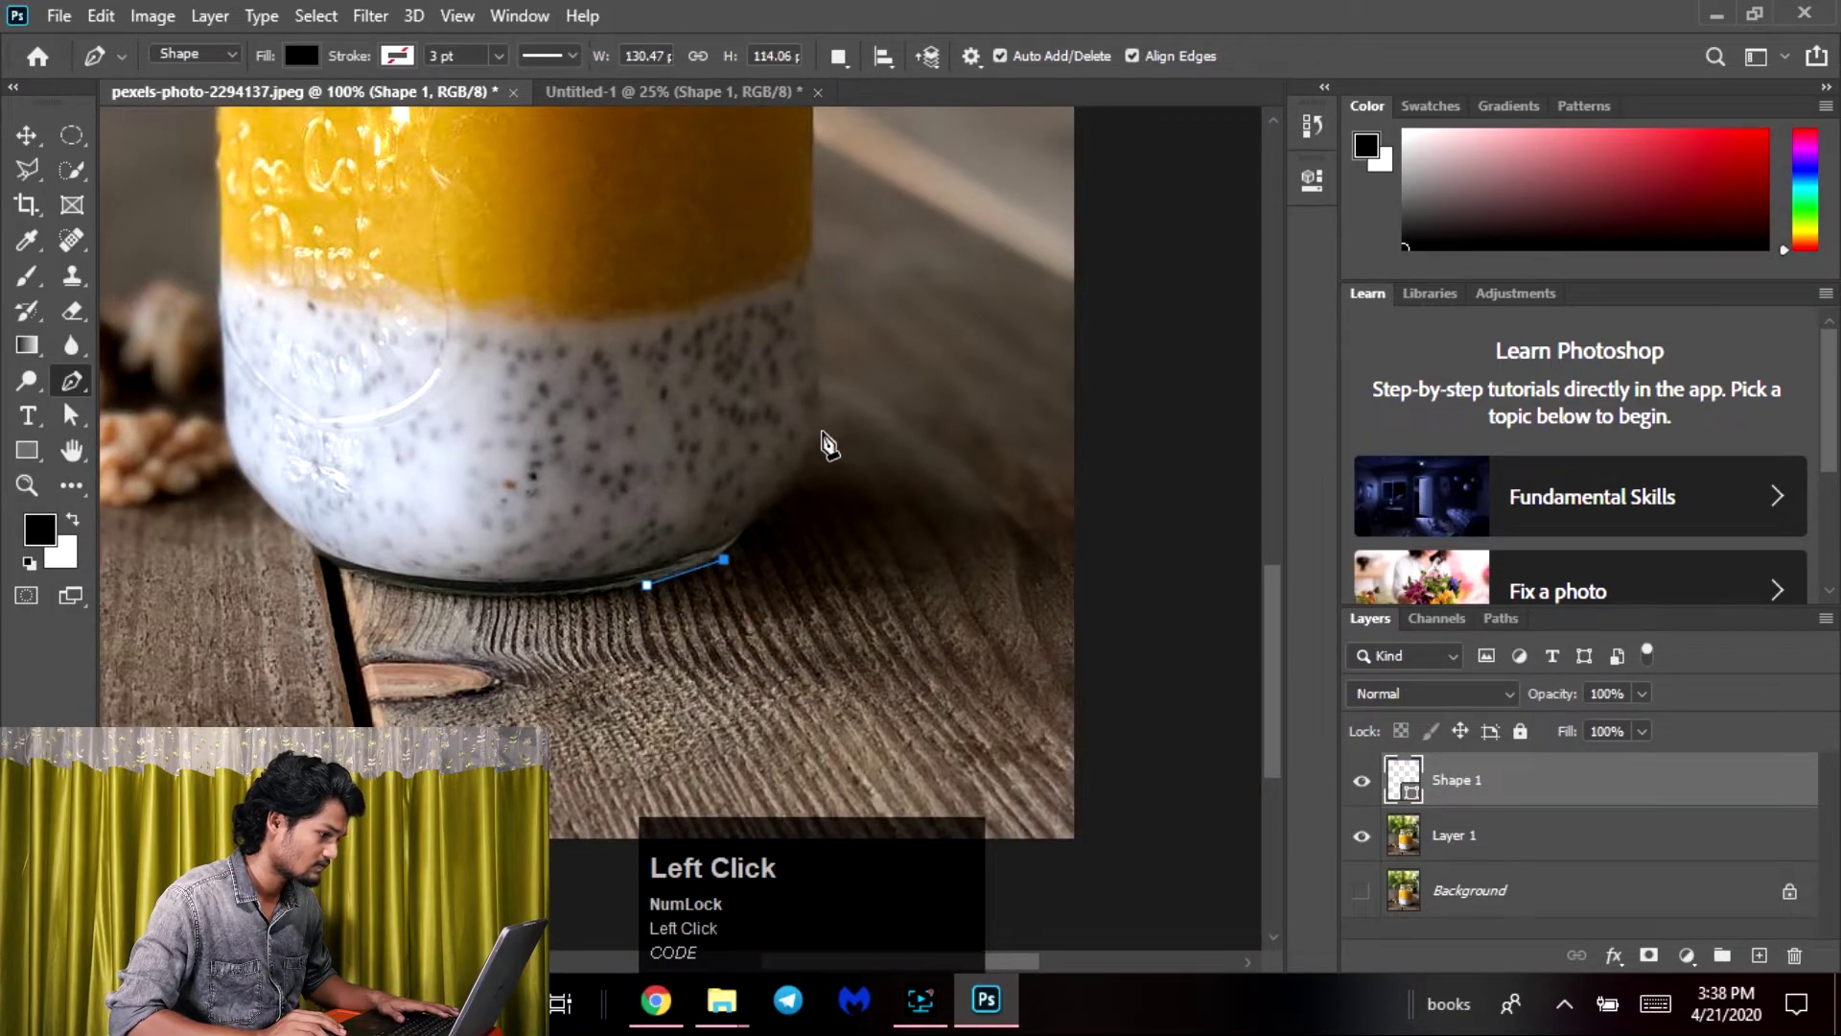
{"action": "left_click", "coordinate": [828, 433]}
{"action": "left_click_drag", "start_coordinate": [827, 433], "coordinate": [757, 752]}
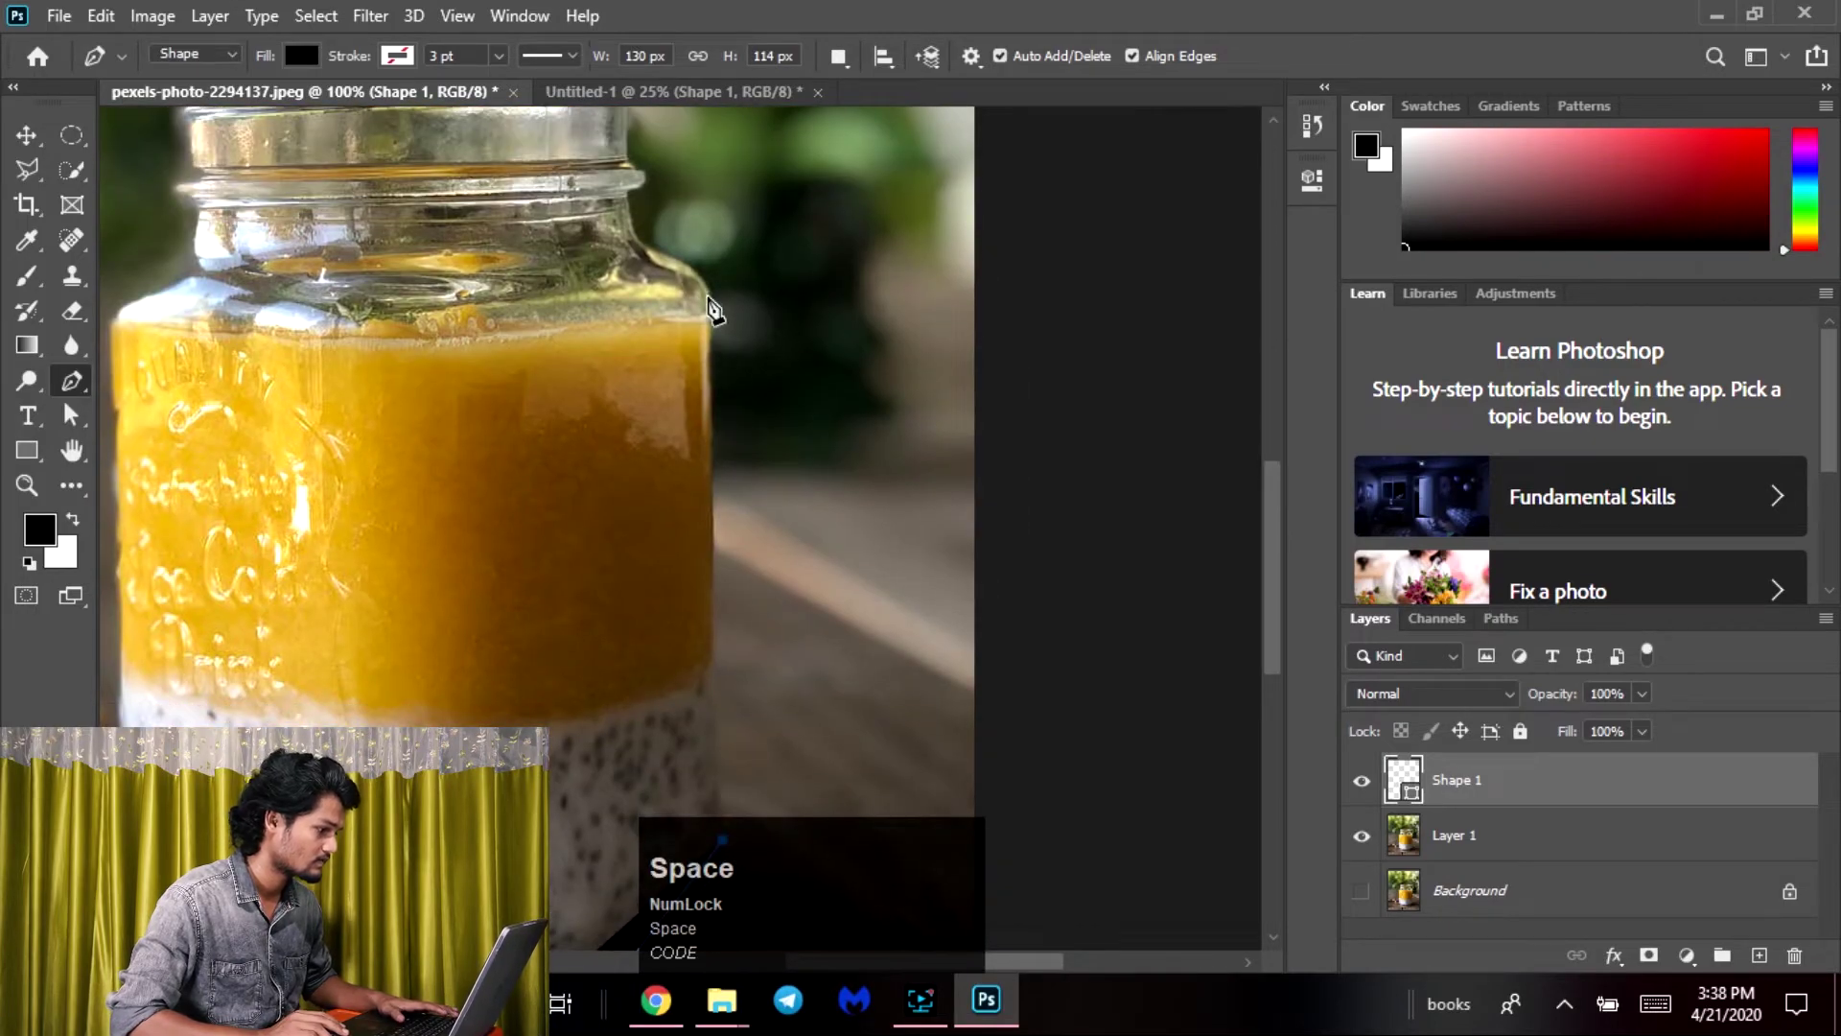
{"action": "left_click_drag", "start_coordinate": [777, 272], "coordinate": [834, 440]}
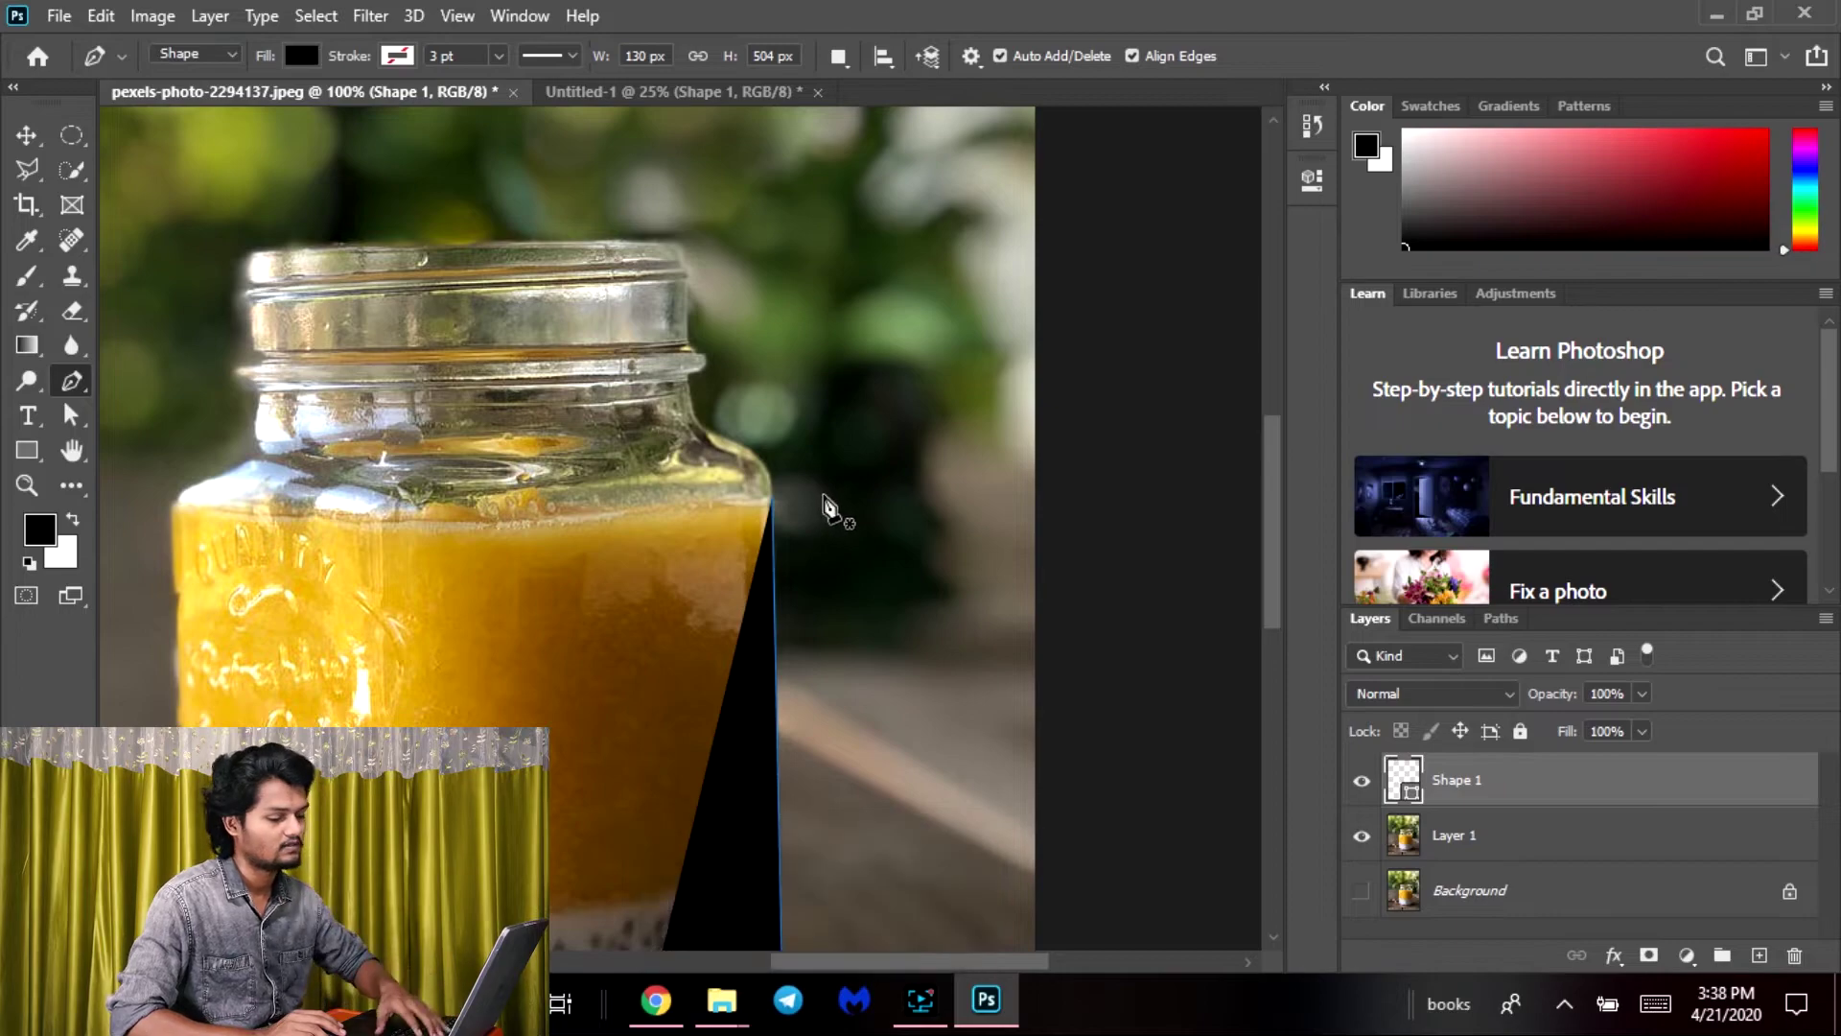
{"action": "key", "text": "ctrl+minus"}
{"action": "left_click_drag", "start_coordinate": [813, 523], "coordinate": [830, 234]}
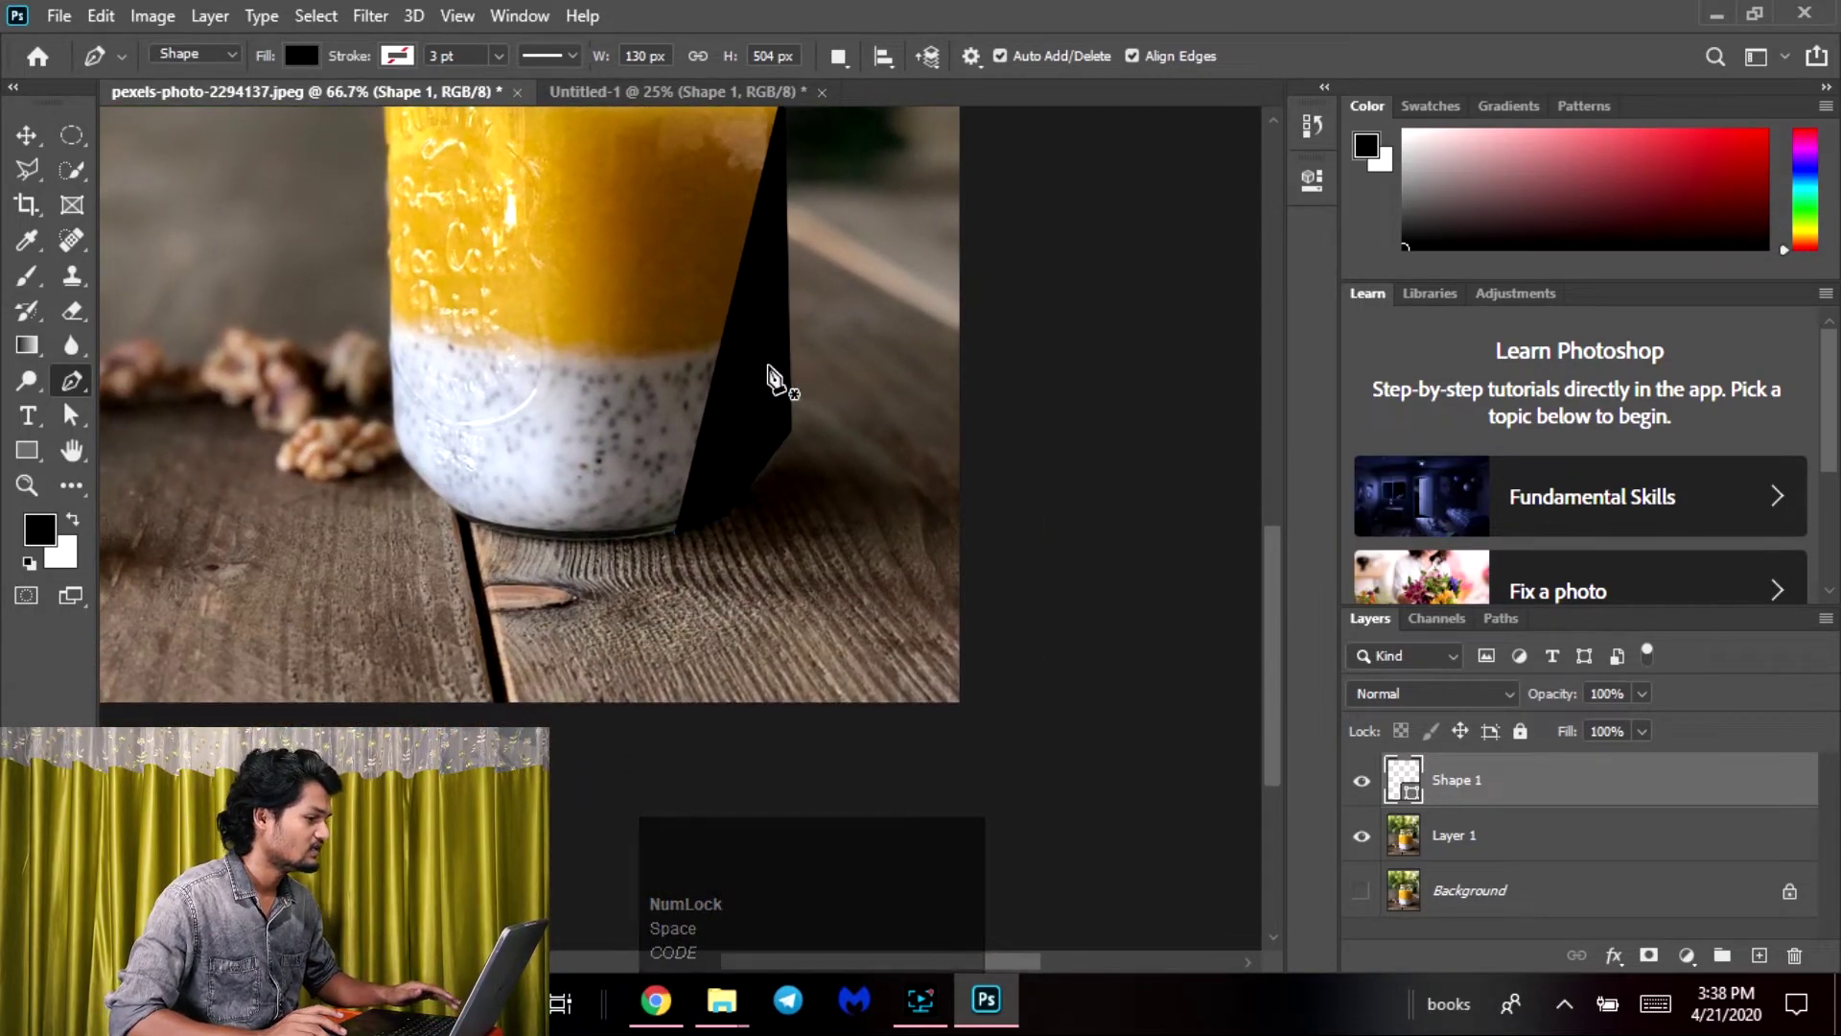
Set the Pen tool's mode to Path and delete the black shape's layer from the jar photo
{"action": "left_click", "coordinate": [211, 59]}
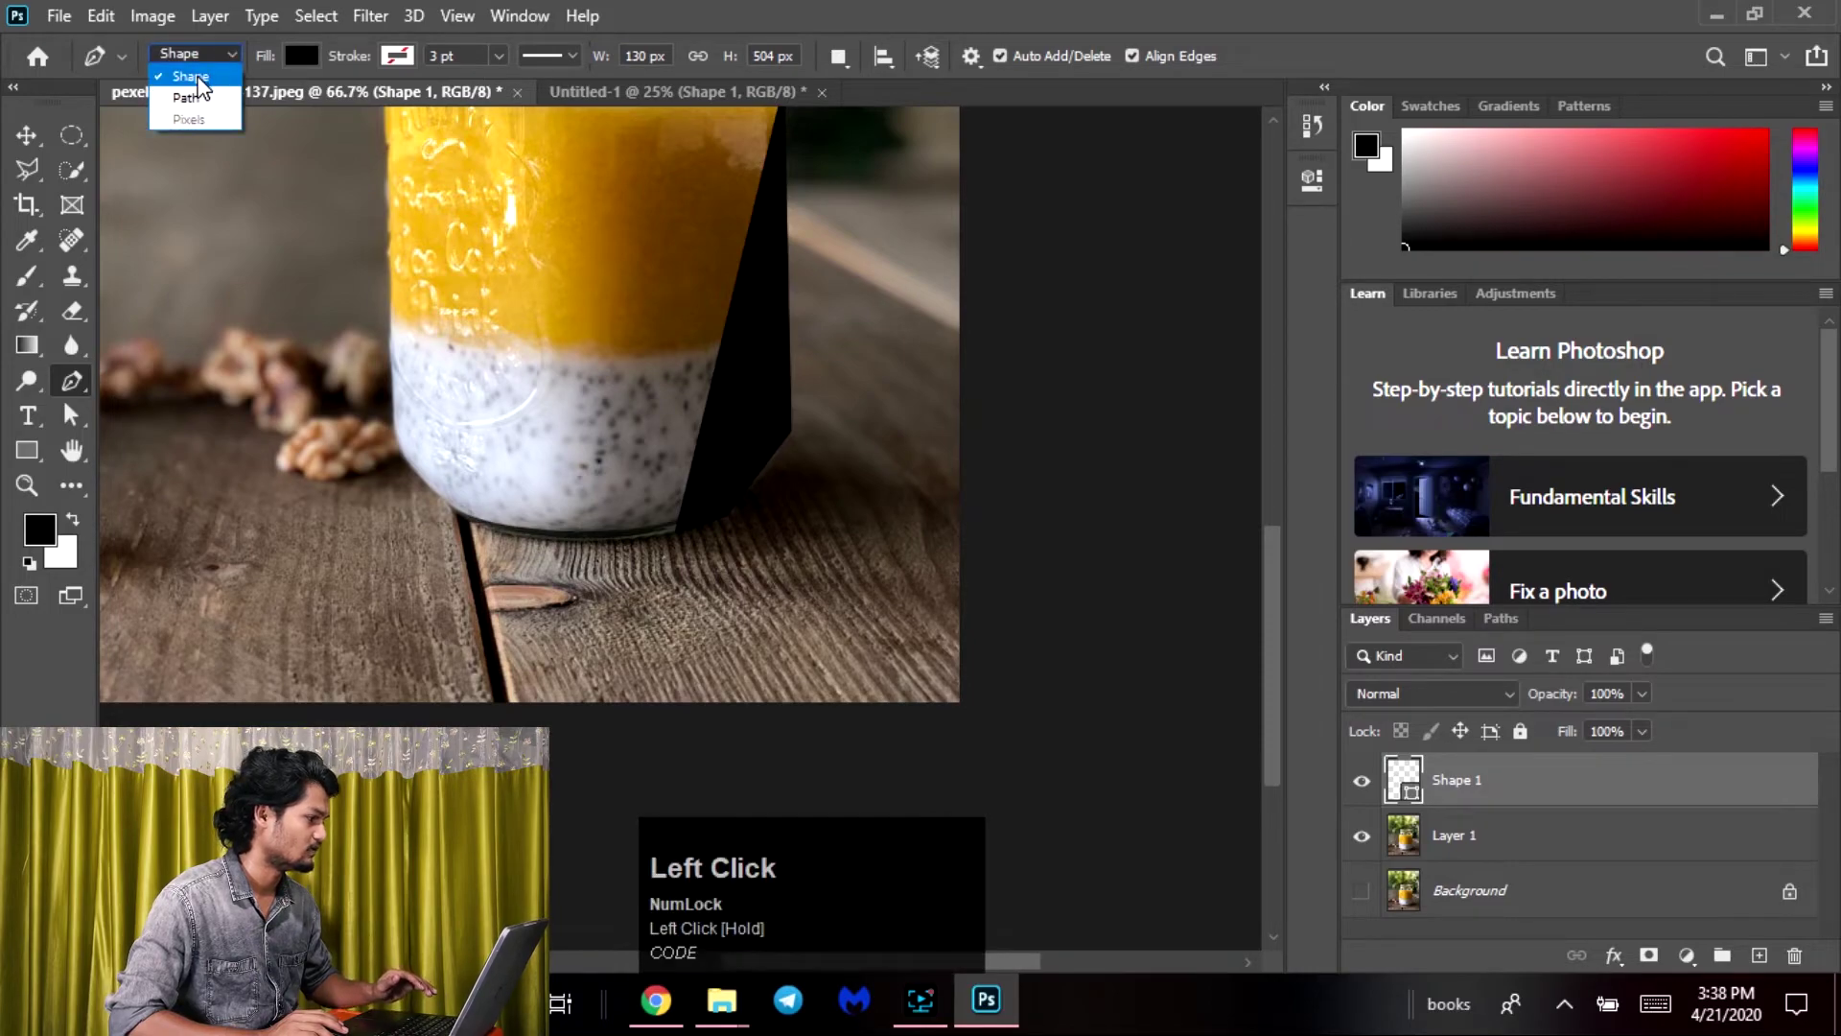
{"action": "left_click", "coordinate": [197, 99]}
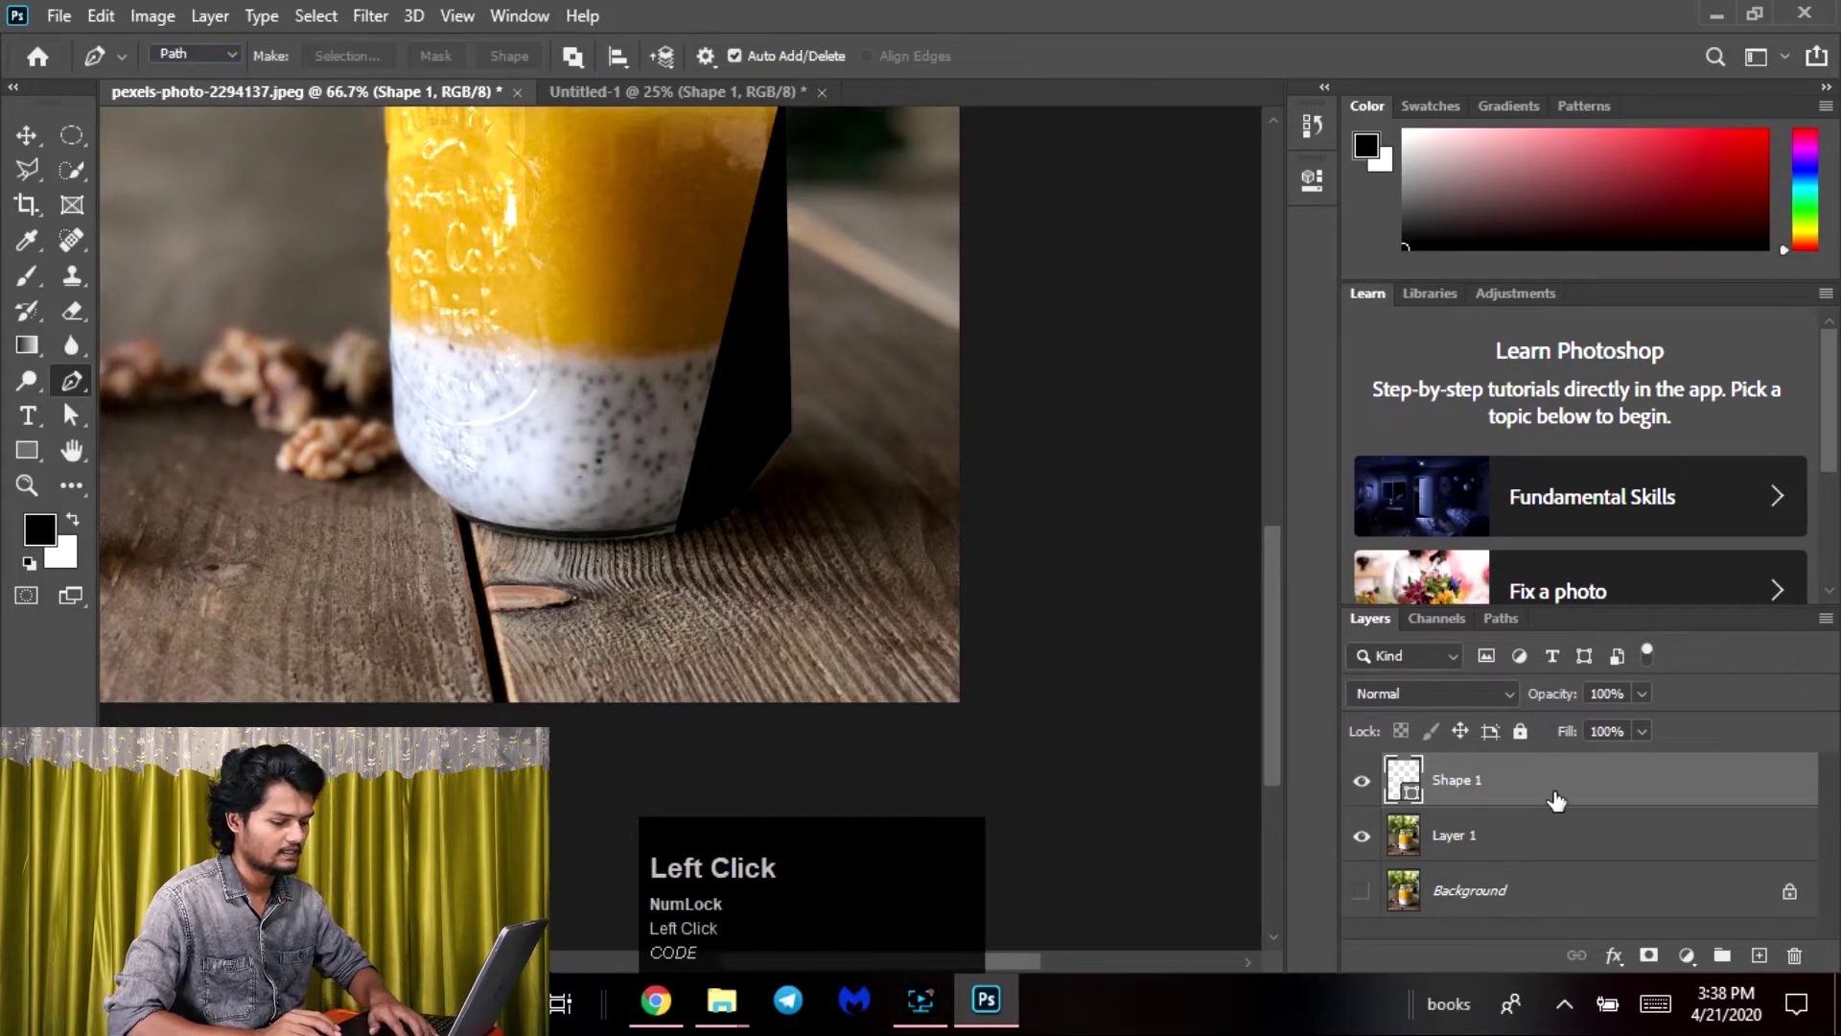
{"action": "key", "text": "Delete"}
Start a path at the right end of the jar's base and trace up around its lower right corner
{"action": "key", "text": "space"}
{"action": "left_click_drag", "start_coordinate": [707, 357], "coordinate": [659, 544]}
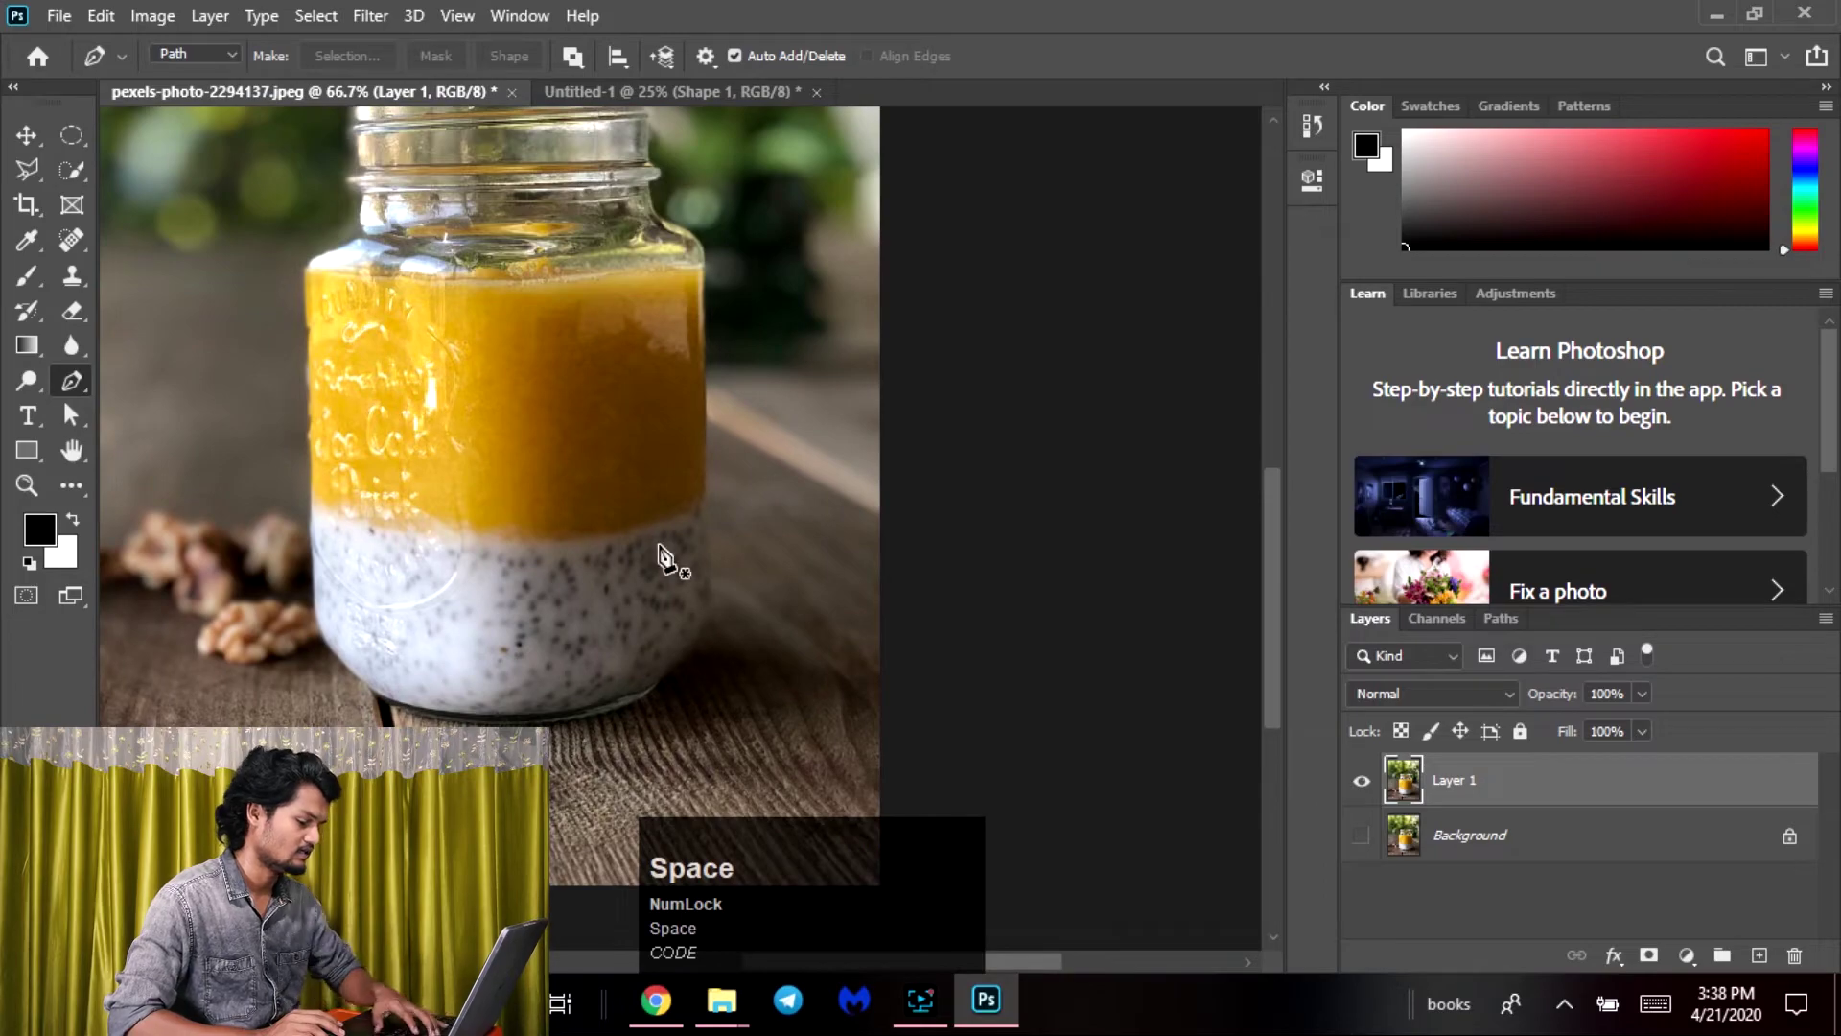
{"action": "key", "text": "ctrl+plus"}
{"action": "key", "text": "ctrl+plus"}
{"action": "left_click_drag", "start_coordinate": [789, 550], "coordinate": [450, 141]}
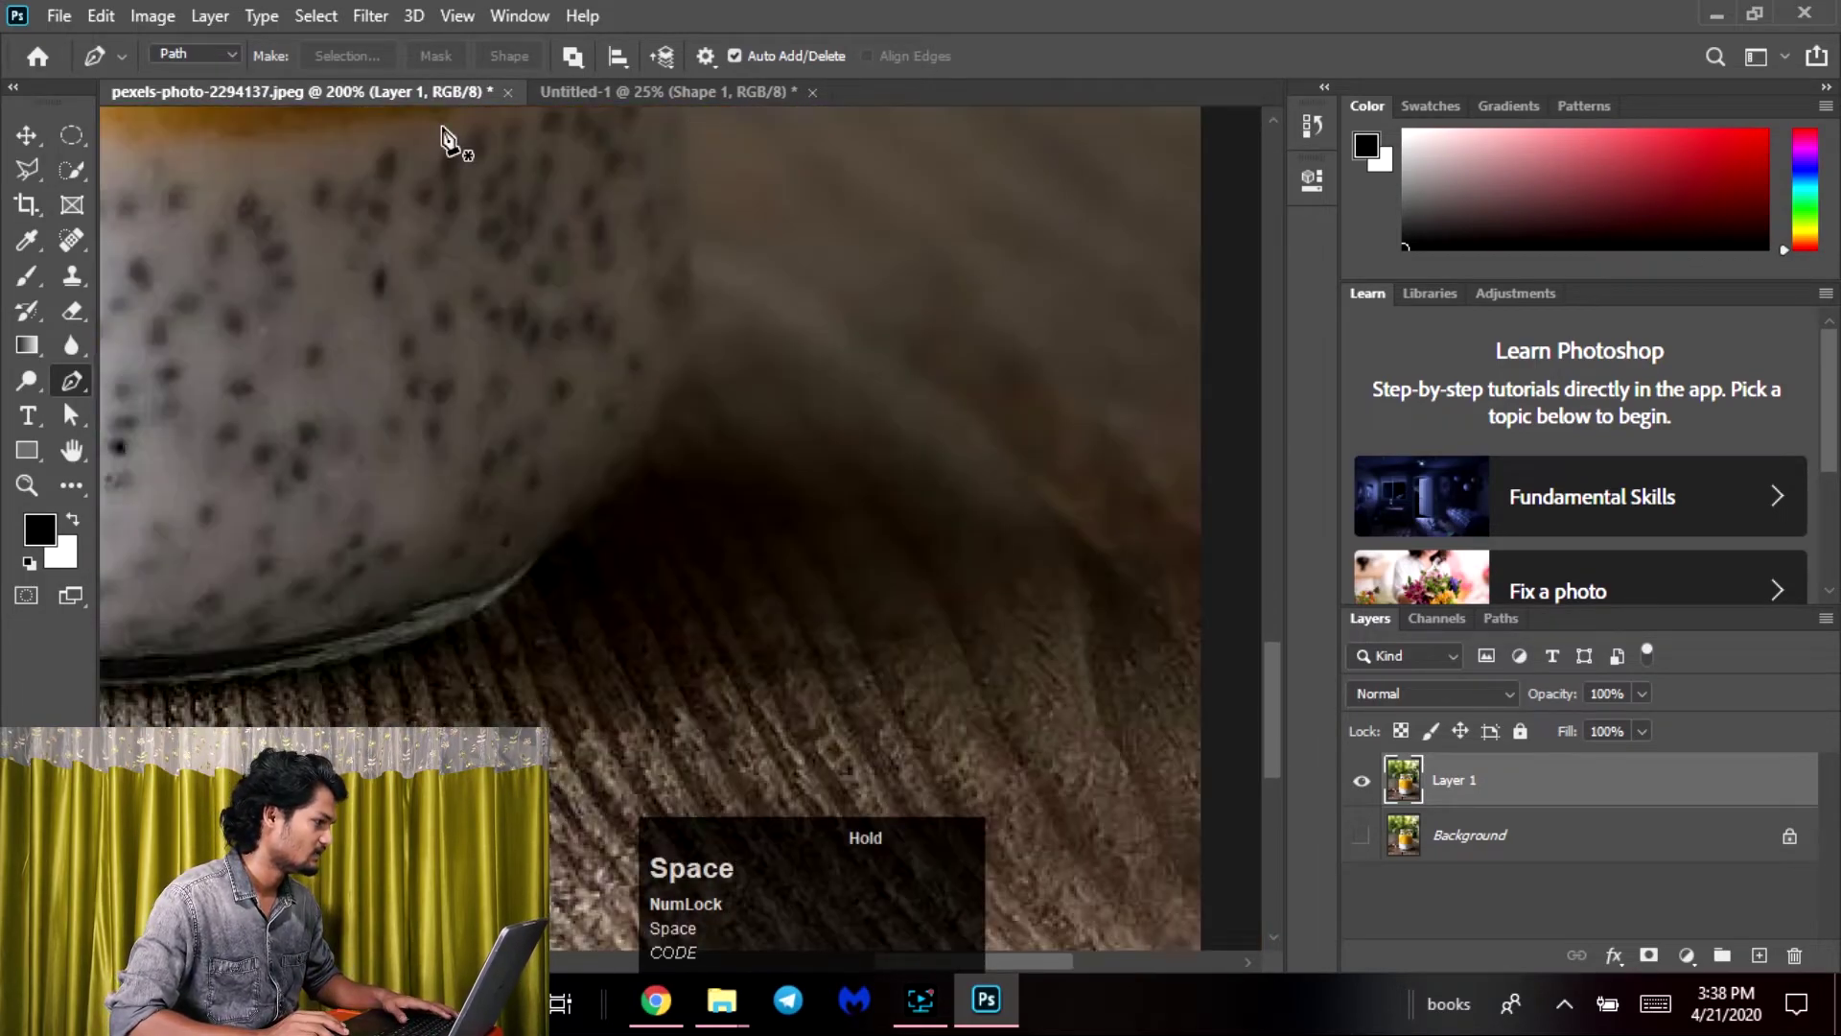
{"action": "left_click", "coordinate": [465, 622]}
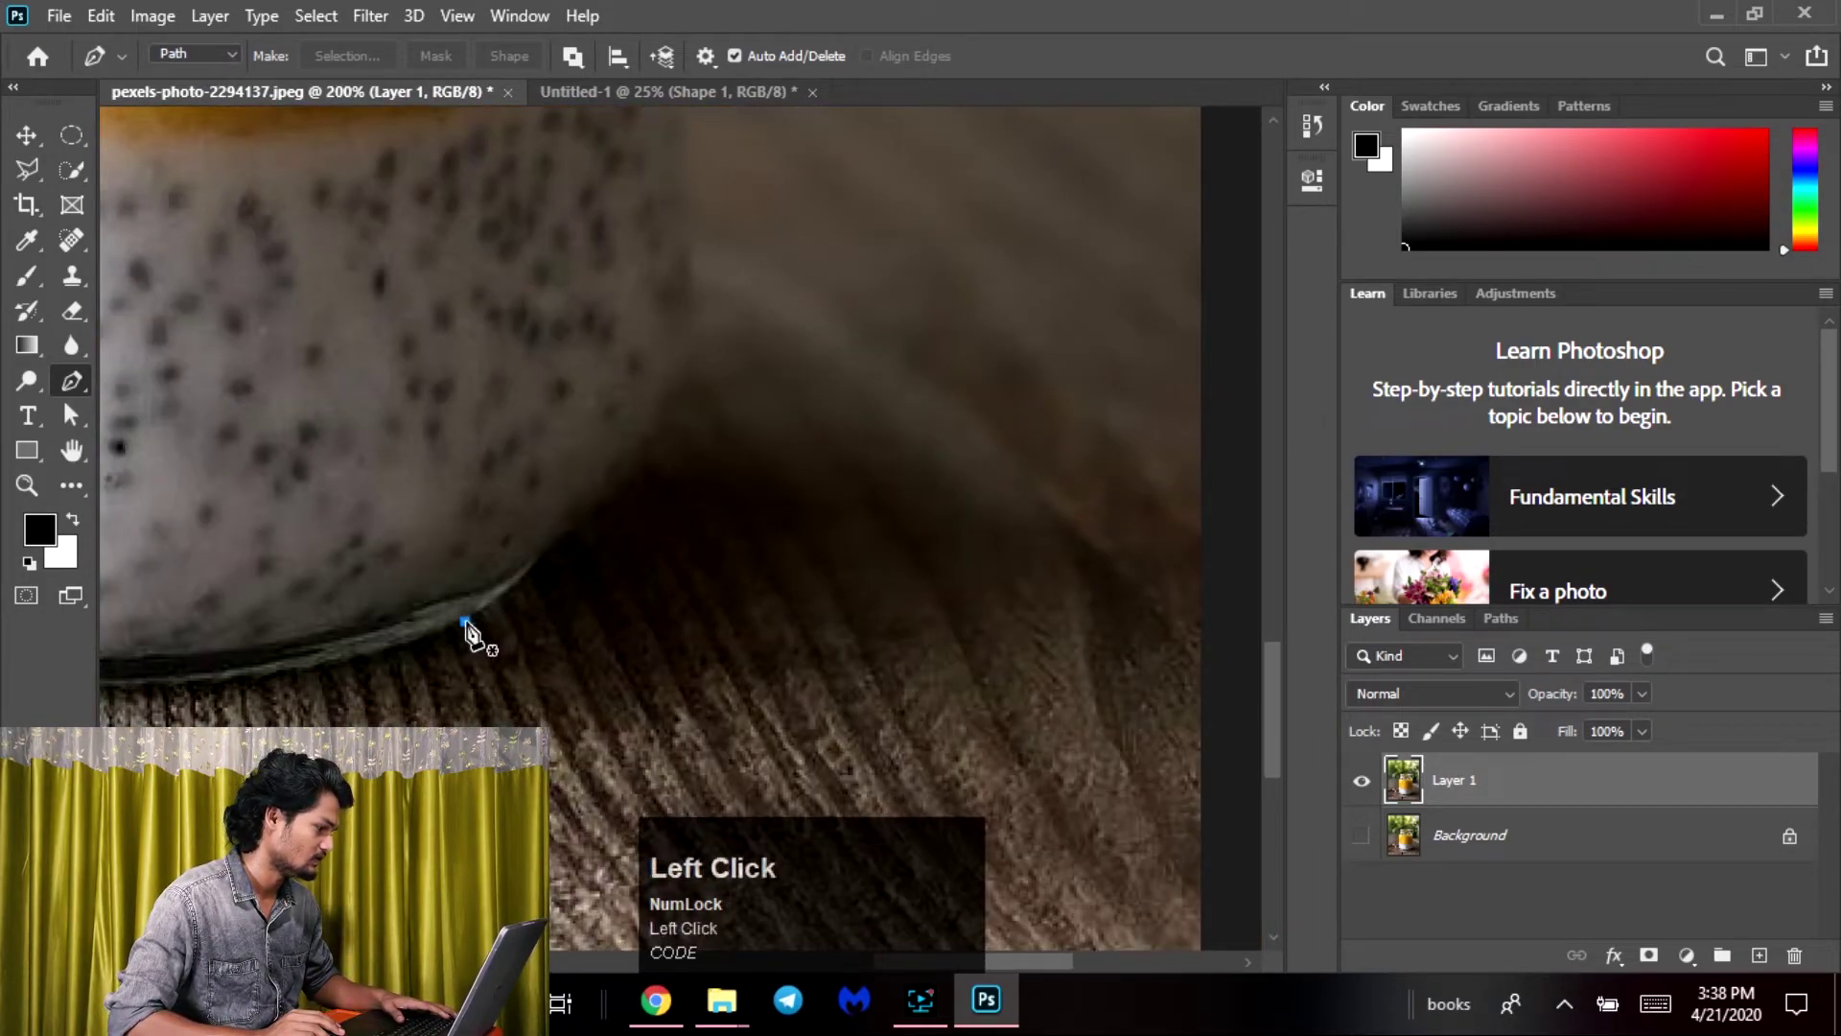
{"action": "left_click", "coordinate": [575, 534]}
{"action": "left_click_drag", "start_coordinate": [696, 336], "coordinate": [758, 402]}
Continue the path up the jar's right side, over the shoulder and along the neck ridge to the rim
{"action": "left_click_drag", "start_coordinate": [894, 177], "coordinate": [810, 527]}
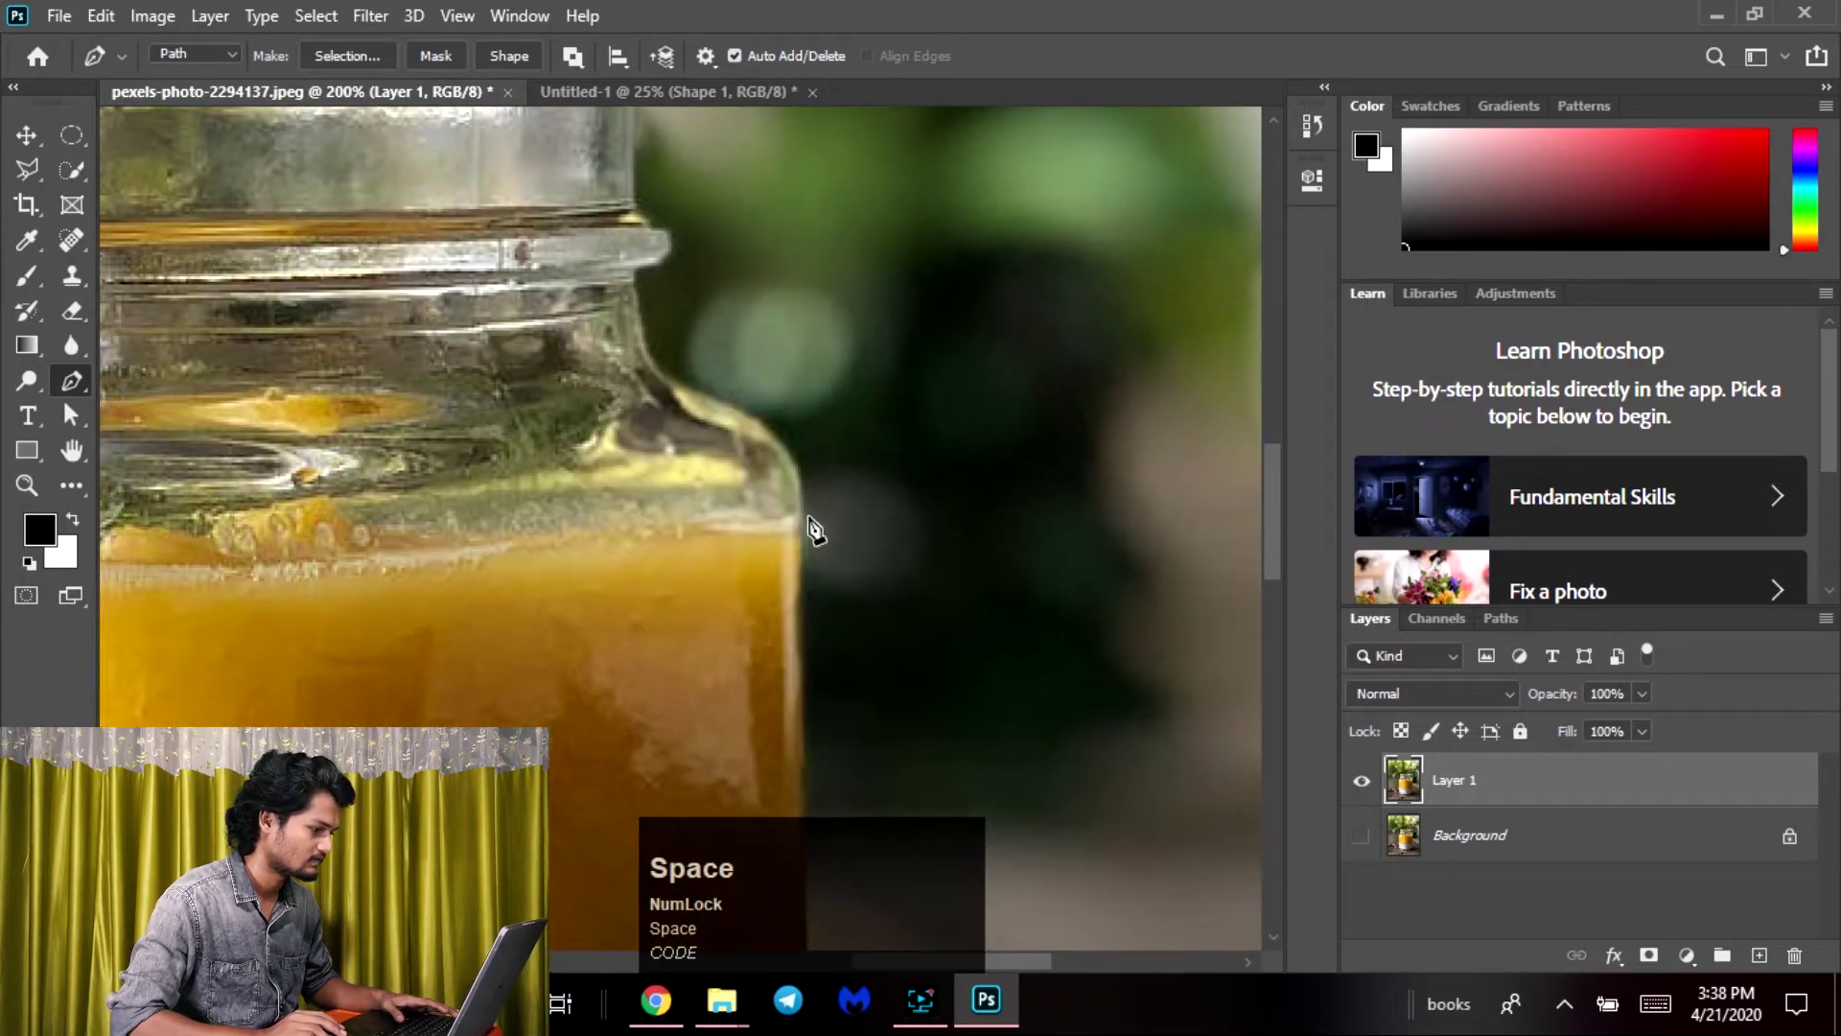
{"action": "left_click", "coordinate": [803, 516]}
{"action": "left_click", "coordinate": [697, 390]}
{"action": "left_click_drag", "start_coordinate": [824, 368], "coordinate": [992, 534]}
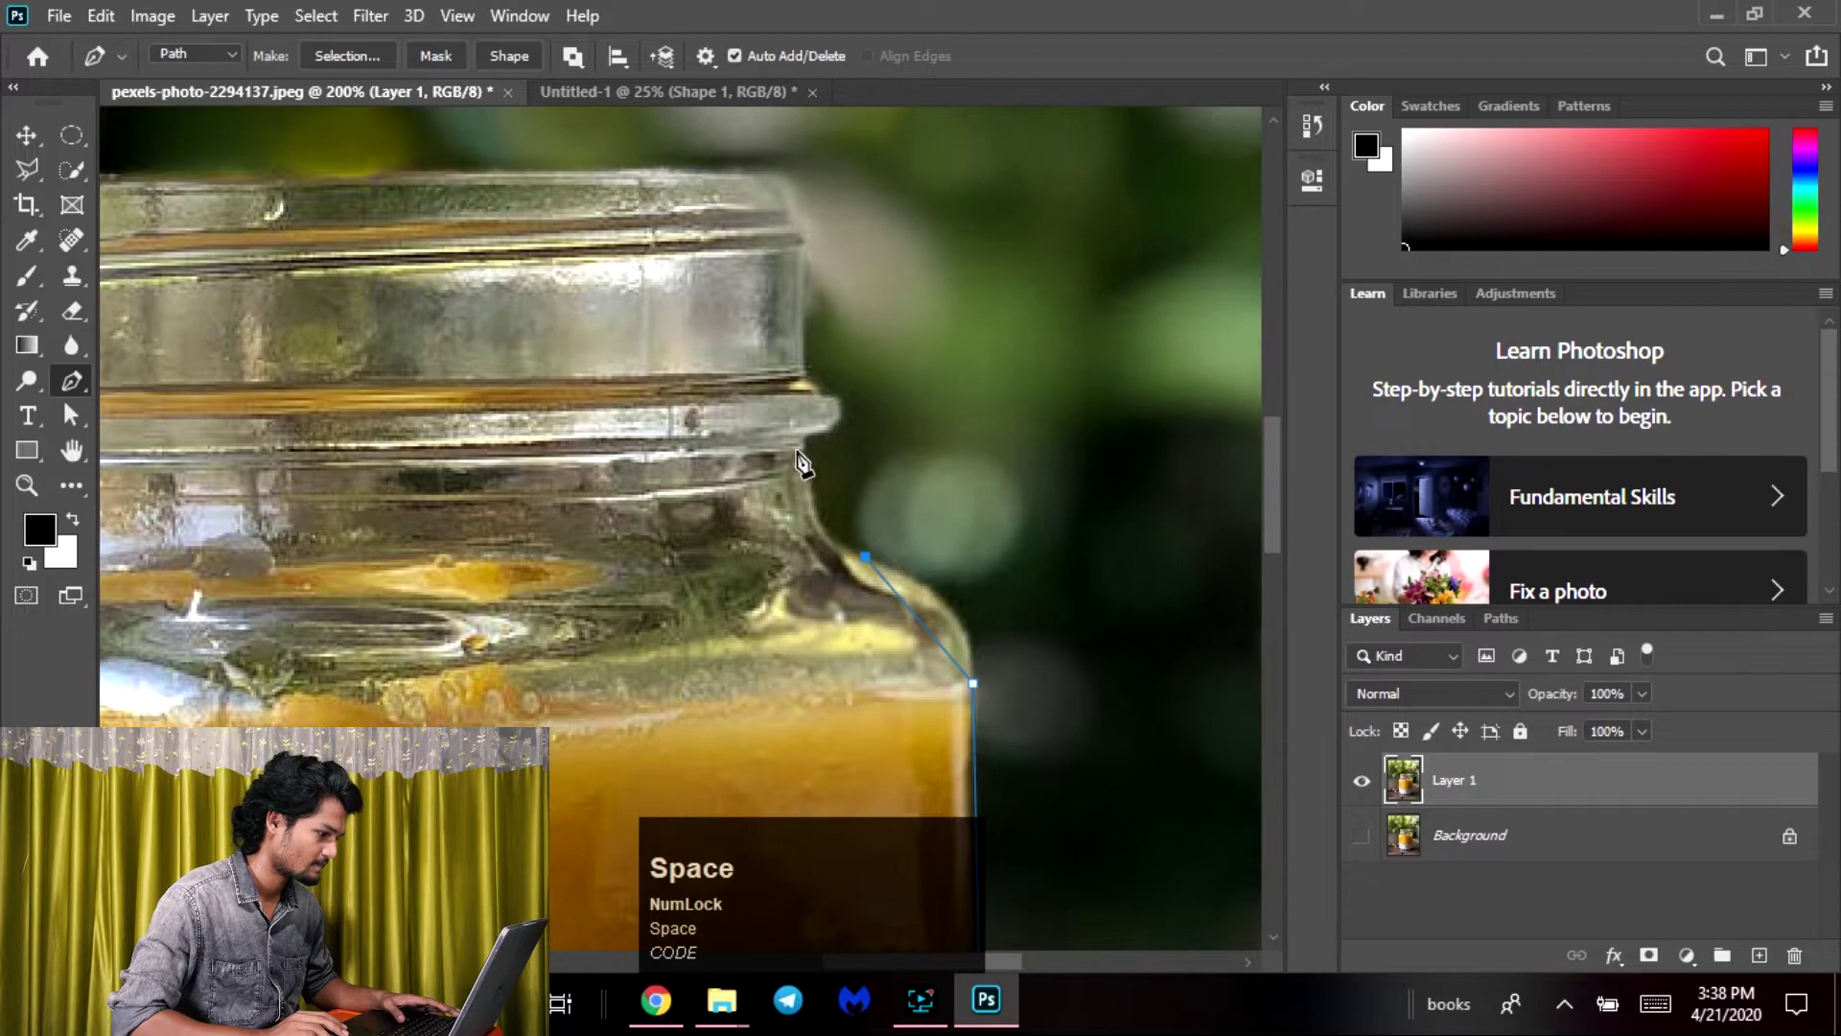
{"action": "left_click", "coordinate": [817, 523]}
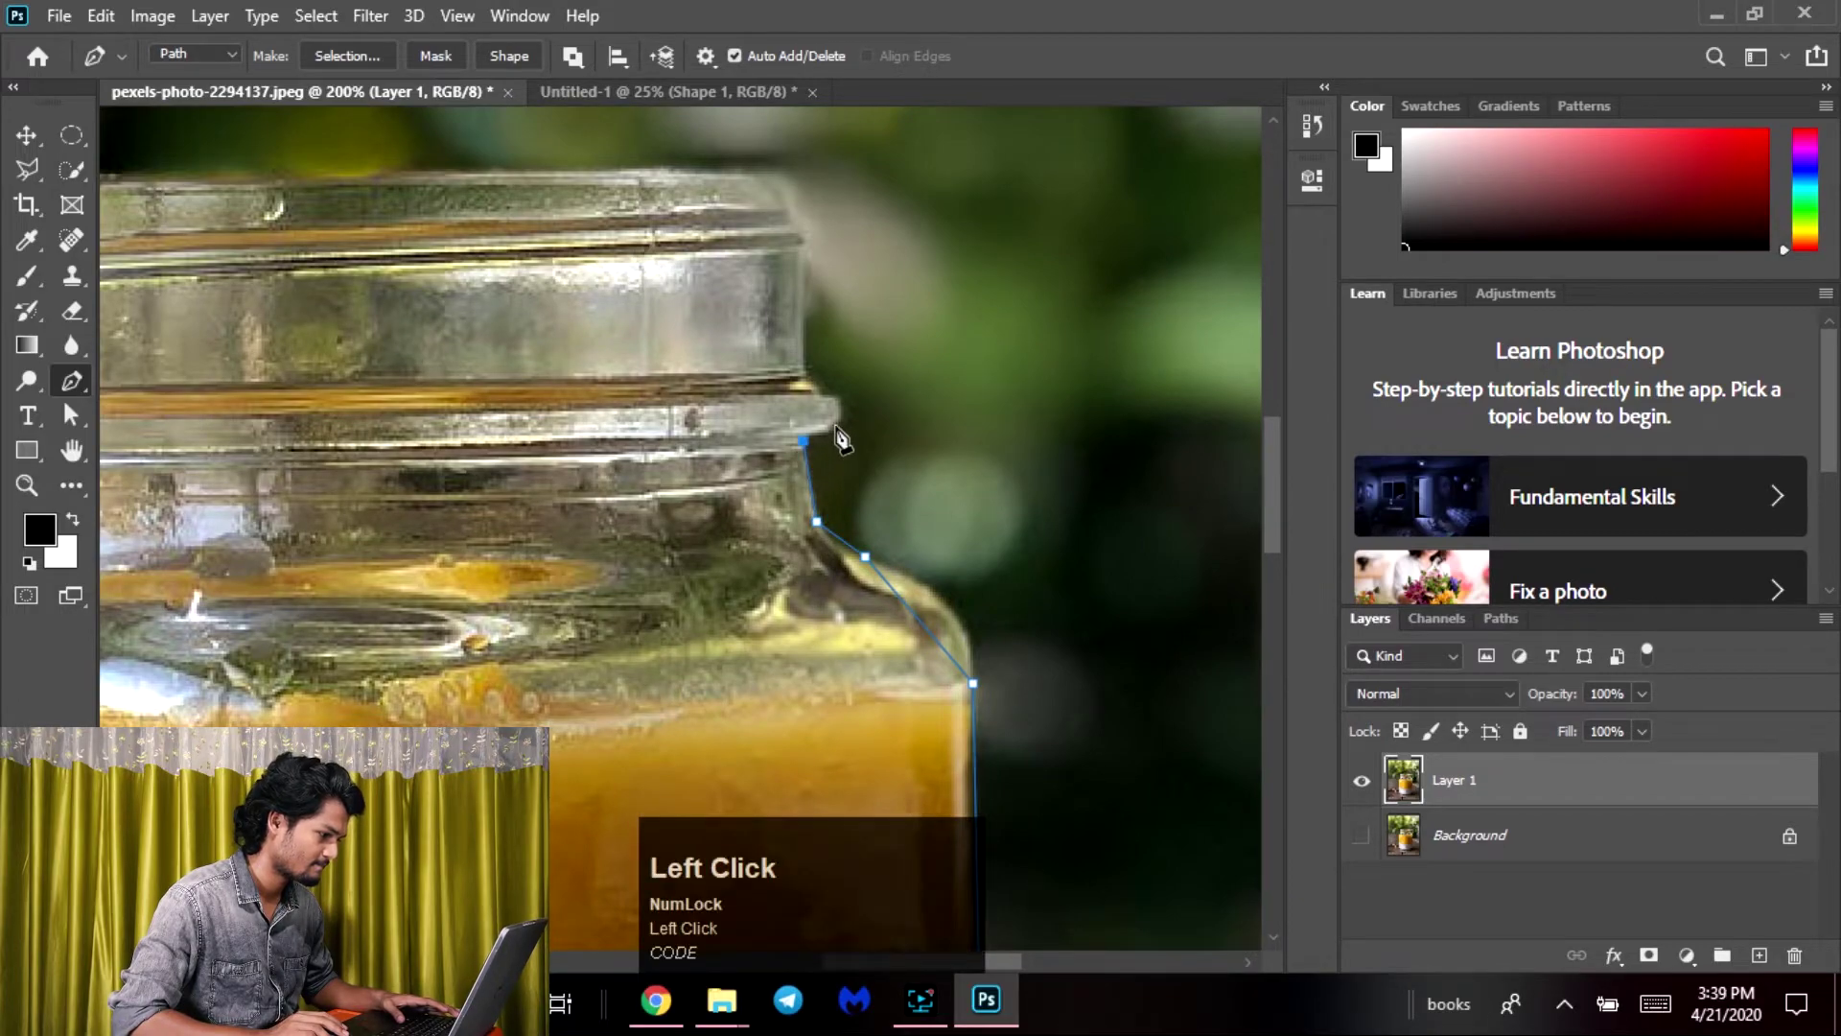
{"action": "left_click_drag", "start_coordinate": [805, 238], "coordinate": [961, 442]}
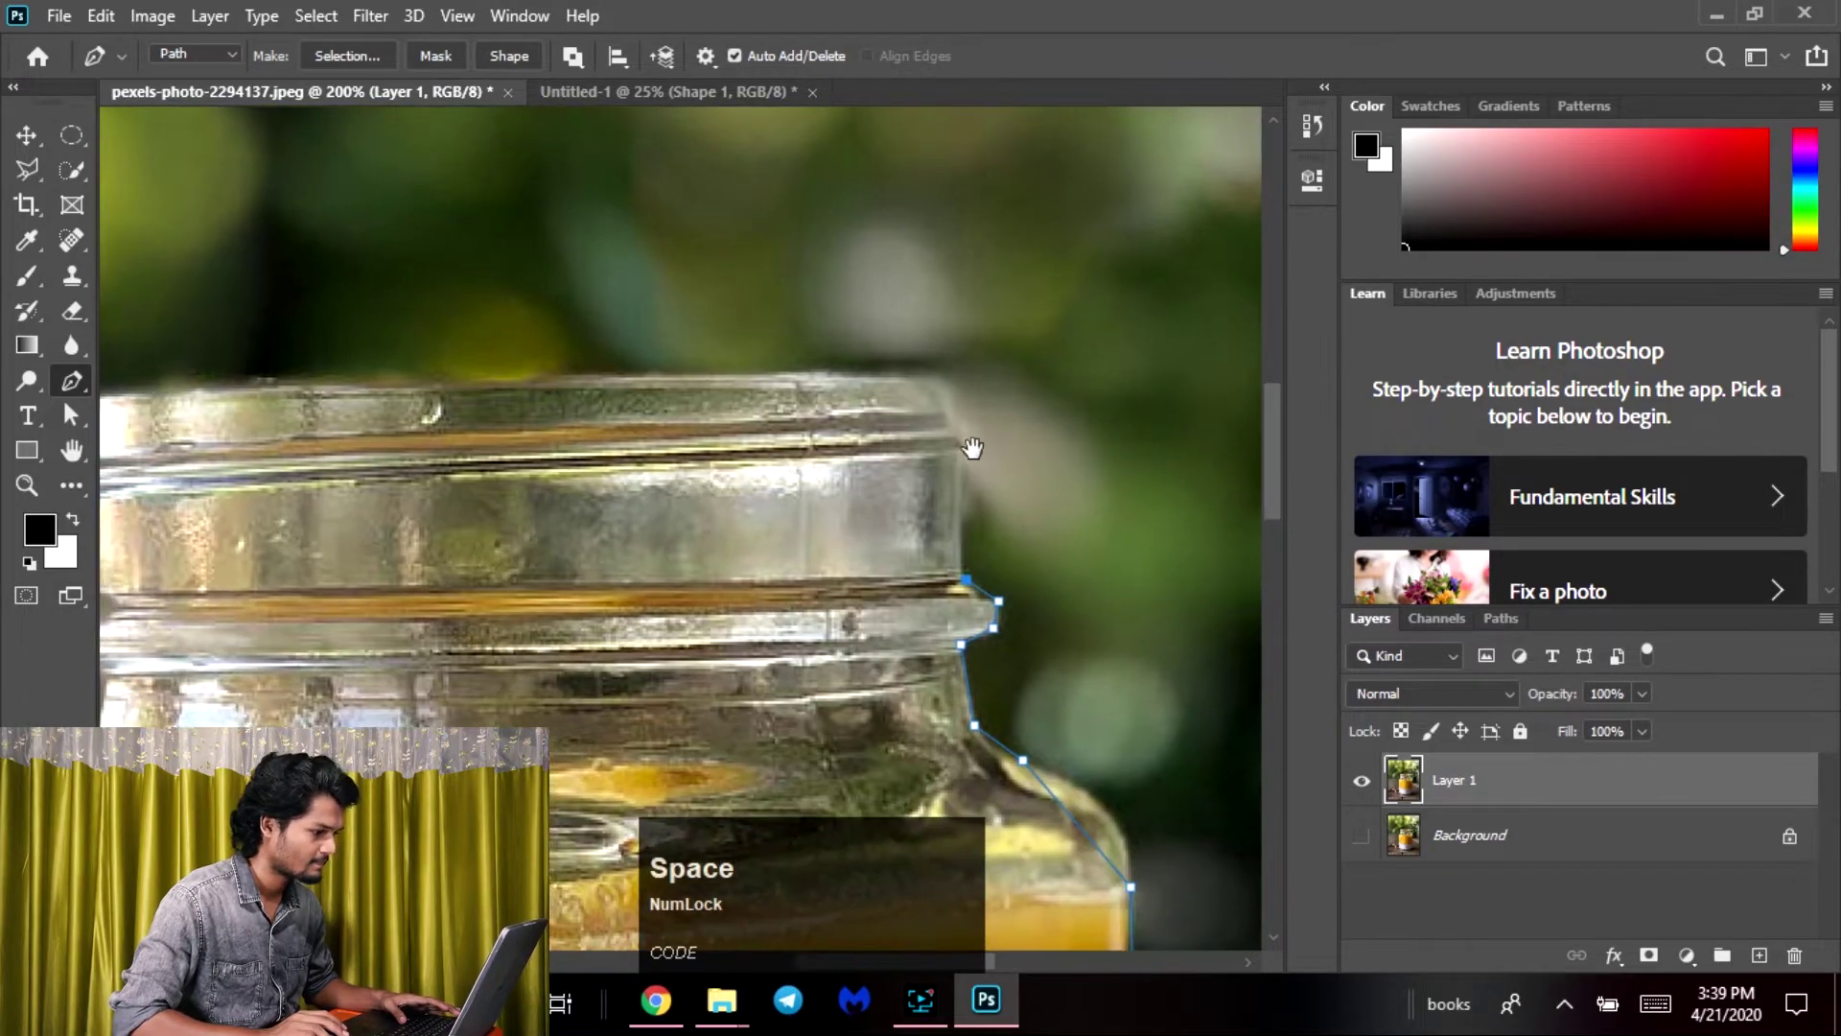
{"action": "left_click", "coordinate": [962, 441]}
Carry the path across the jar's rim and down the left side of the neck to the shoulder
{"action": "left_click_drag", "start_coordinate": [358, 407], "coordinate": [764, 402]}
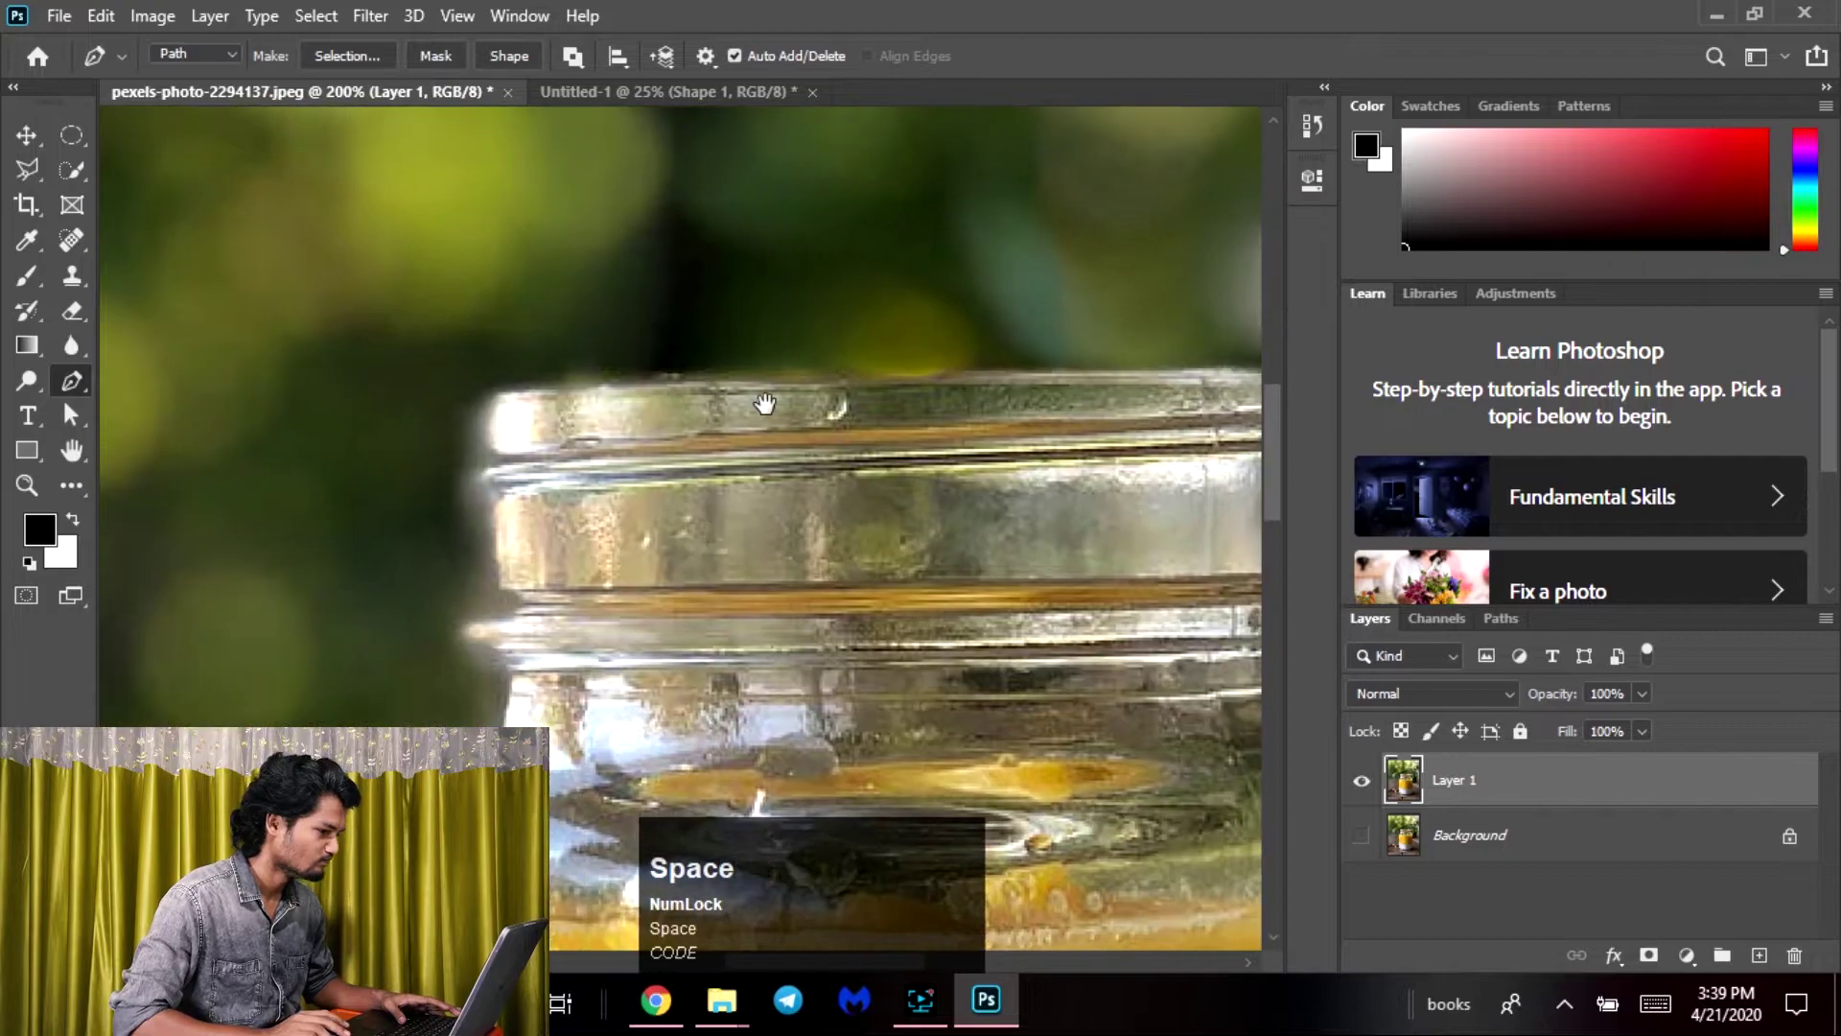
{"action": "left_click", "coordinate": [495, 392]}
{"action": "left_click_drag", "start_coordinate": [497, 398], "coordinate": [676, 237]}
{"action": "left_click", "coordinate": [674, 302]}
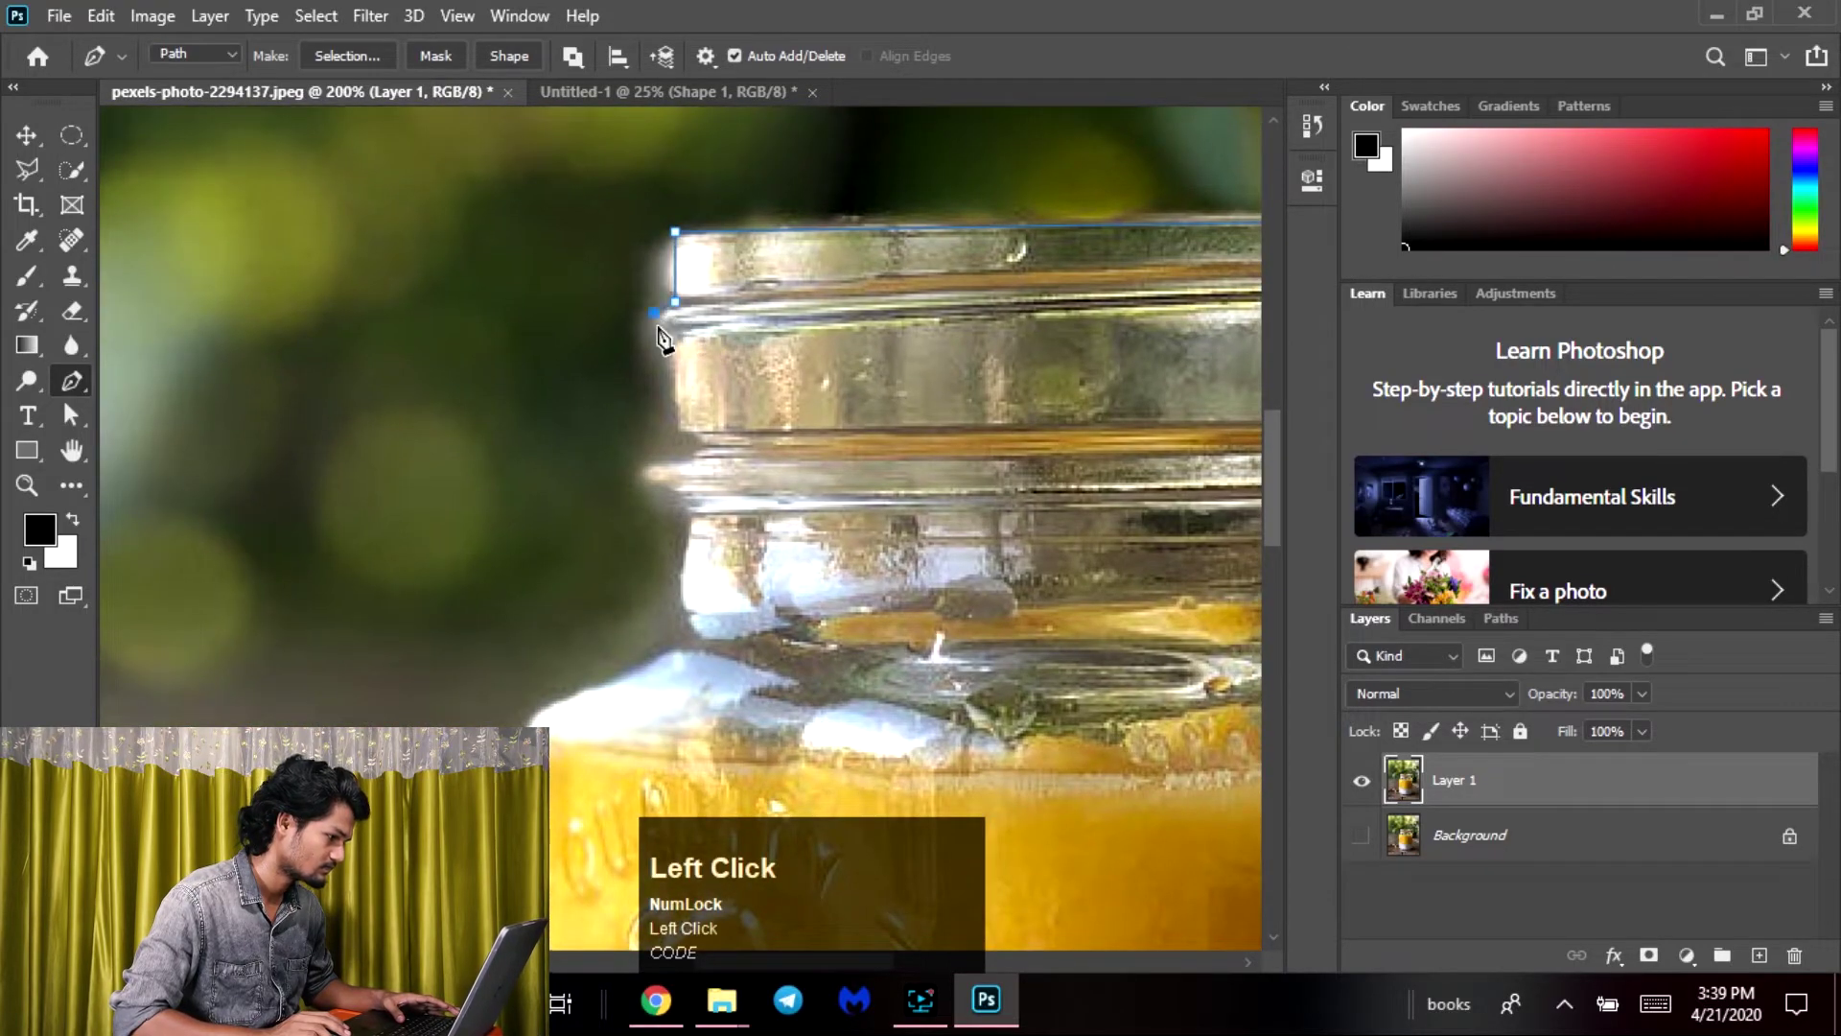
{"action": "key", "text": "ctrl+z"}
{"action": "left_click", "coordinate": [676, 432]}
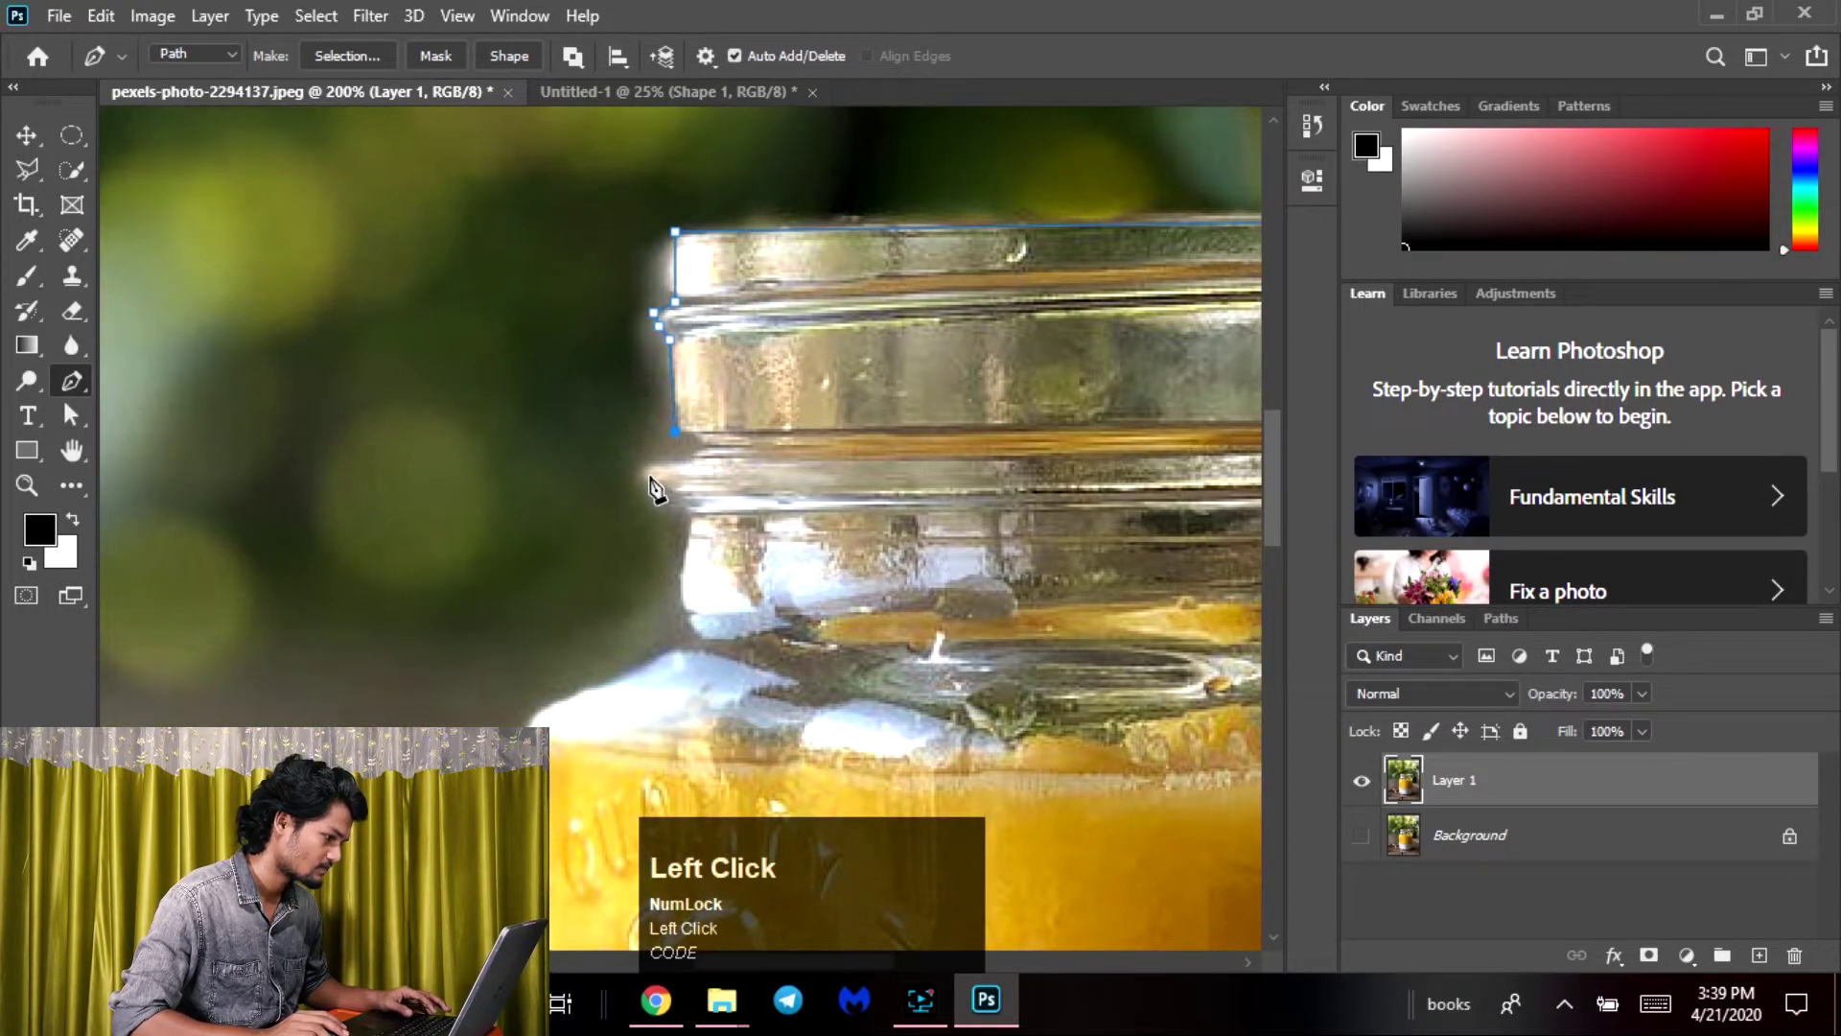
{"action": "left_click", "coordinate": [686, 630]}
Trace the jar's left shoulder, left side and base, closing the path at its starting point
{"action": "left_click_drag", "start_coordinate": [703, 677], "coordinate": [776, 280]}
{"action": "left_click", "coordinate": [597, 330]}
{"action": "left_click_drag", "start_coordinate": [688, 556], "coordinate": [732, 87]}
{"action": "left_click_drag", "start_coordinate": [675, 872], "coordinate": [661, 411]}
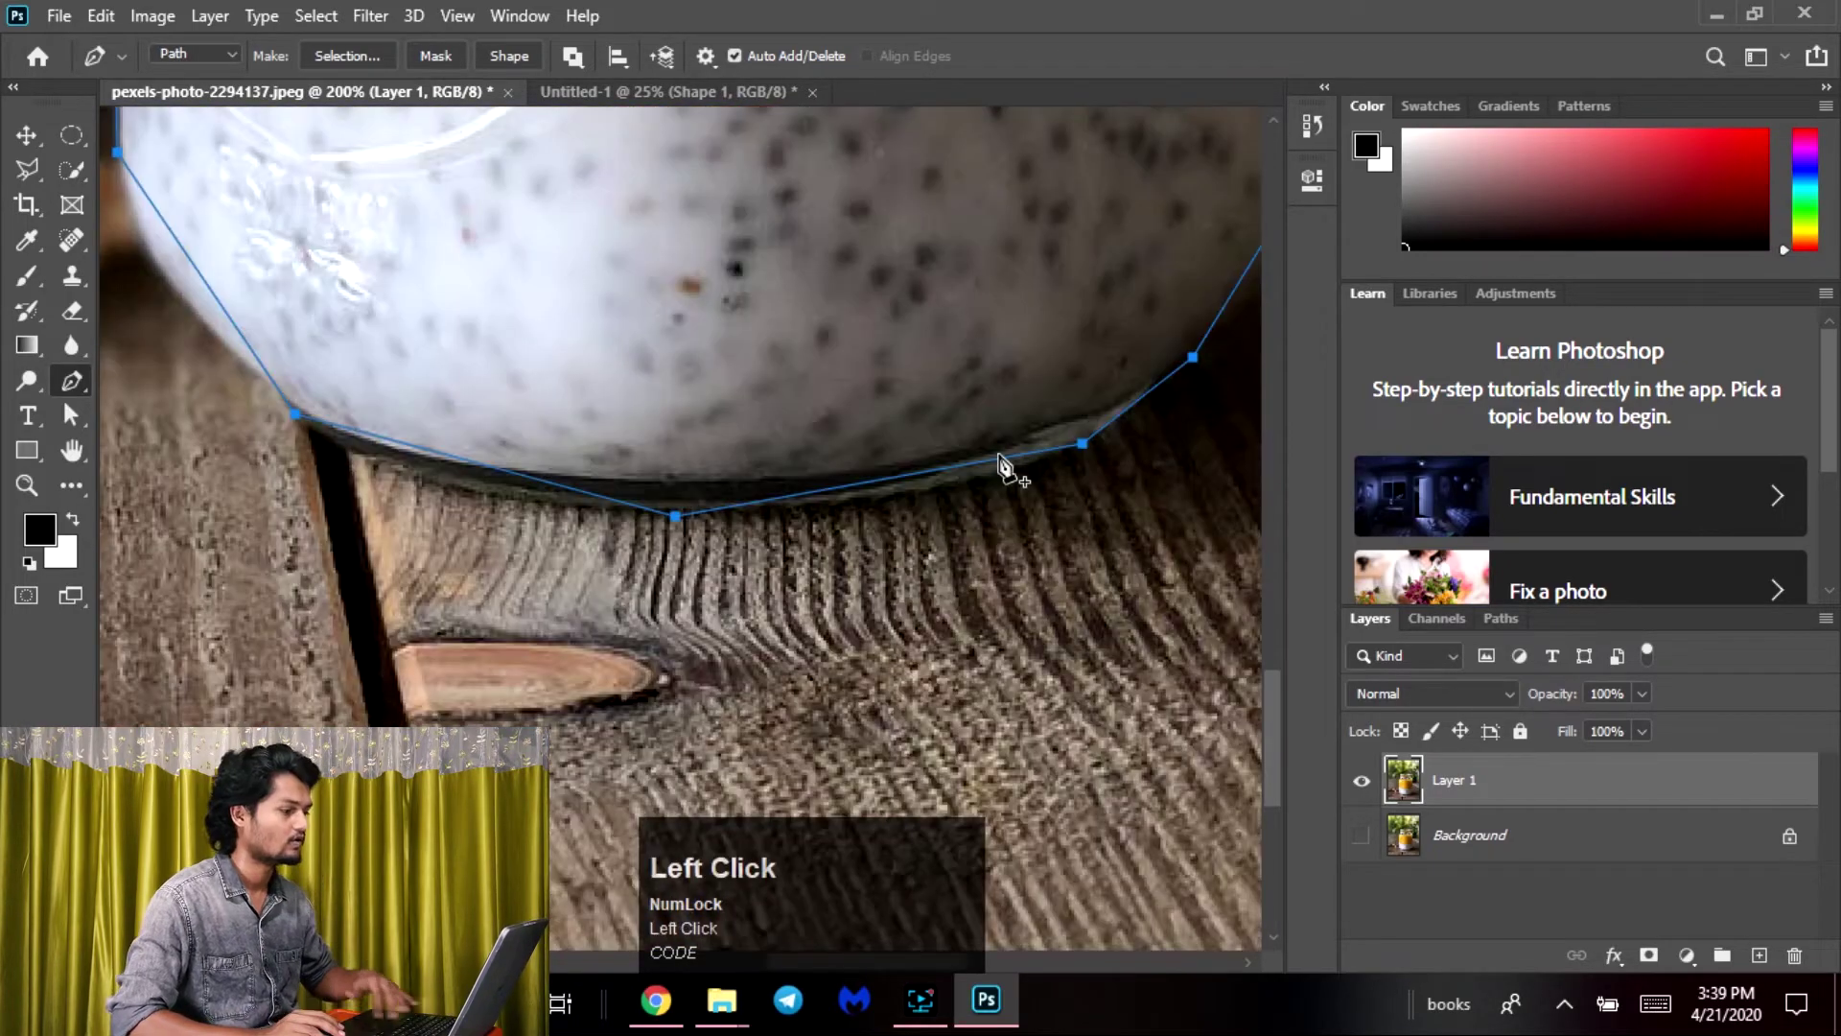
Pull horizontal handles from the path's lowest anchor point with the Convert Point tool, curving the path along the jar's base
{"action": "key", "text": "ctrl+minus"}
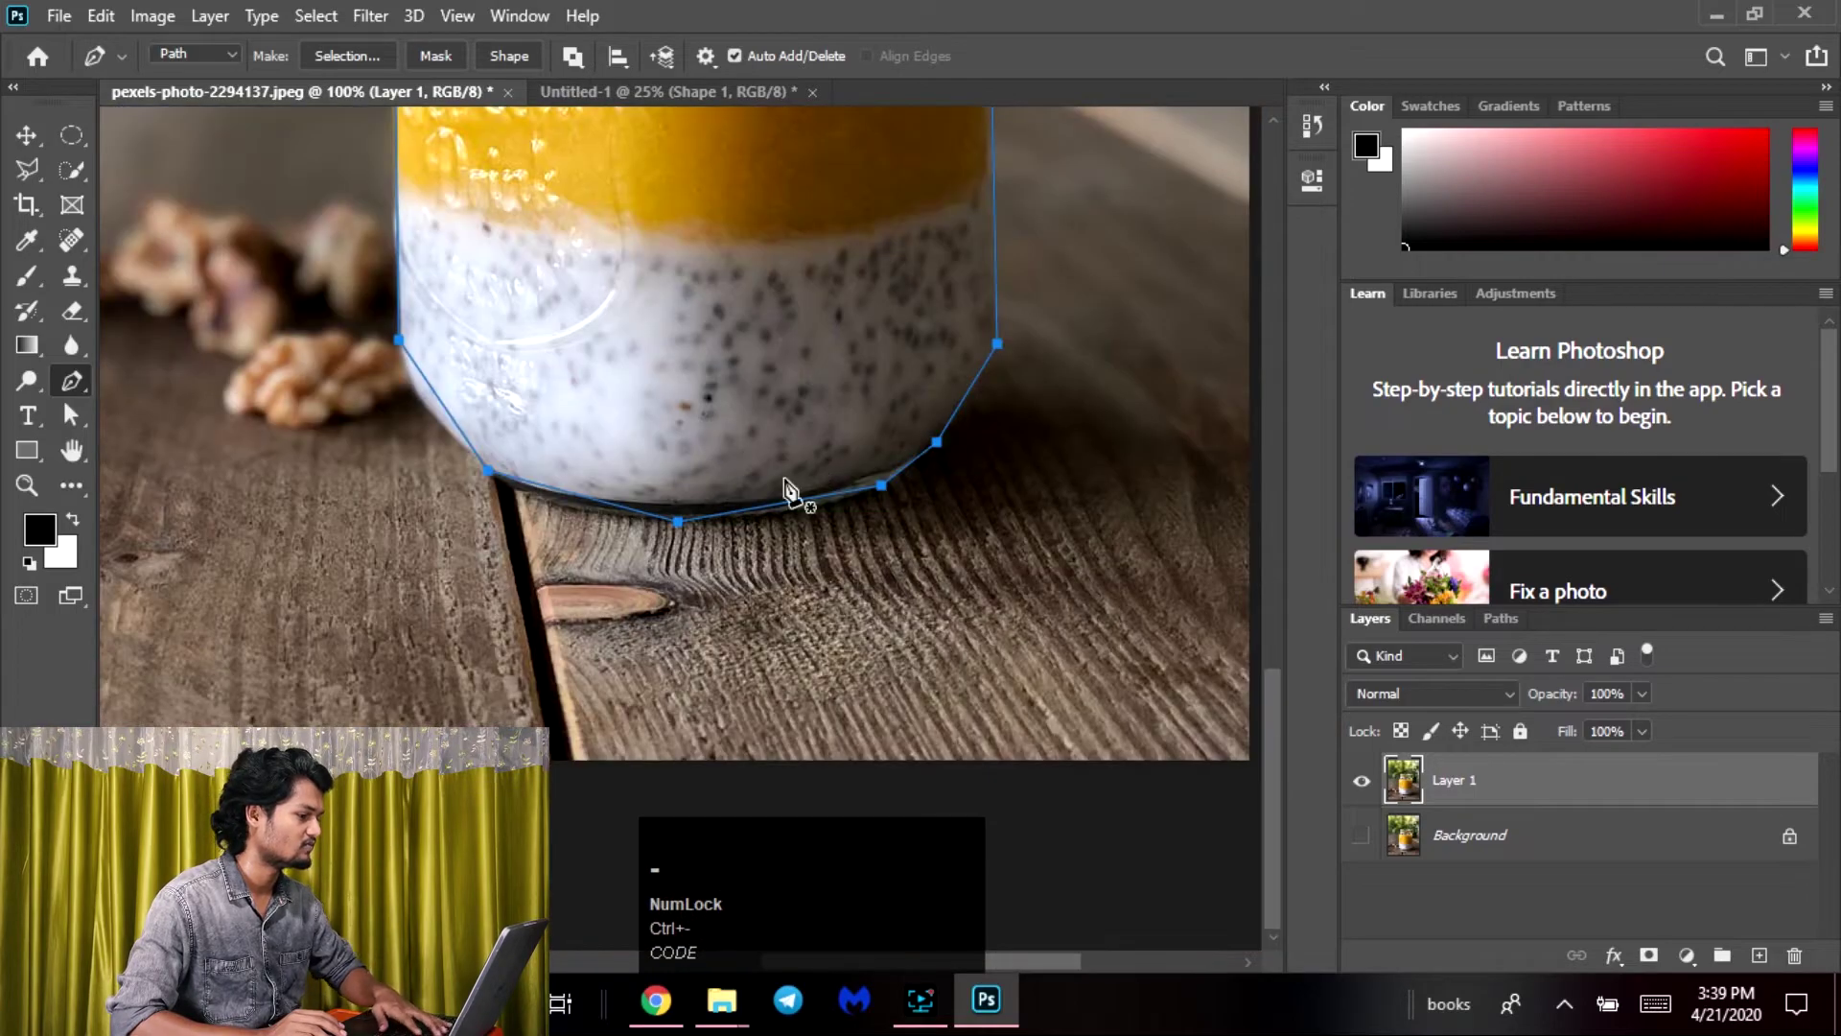
{"action": "key", "text": "ctrl+minus"}
{"action": "left_click_drag", "start_coordinate": [868, 373], "coordinate": [843, 565]}
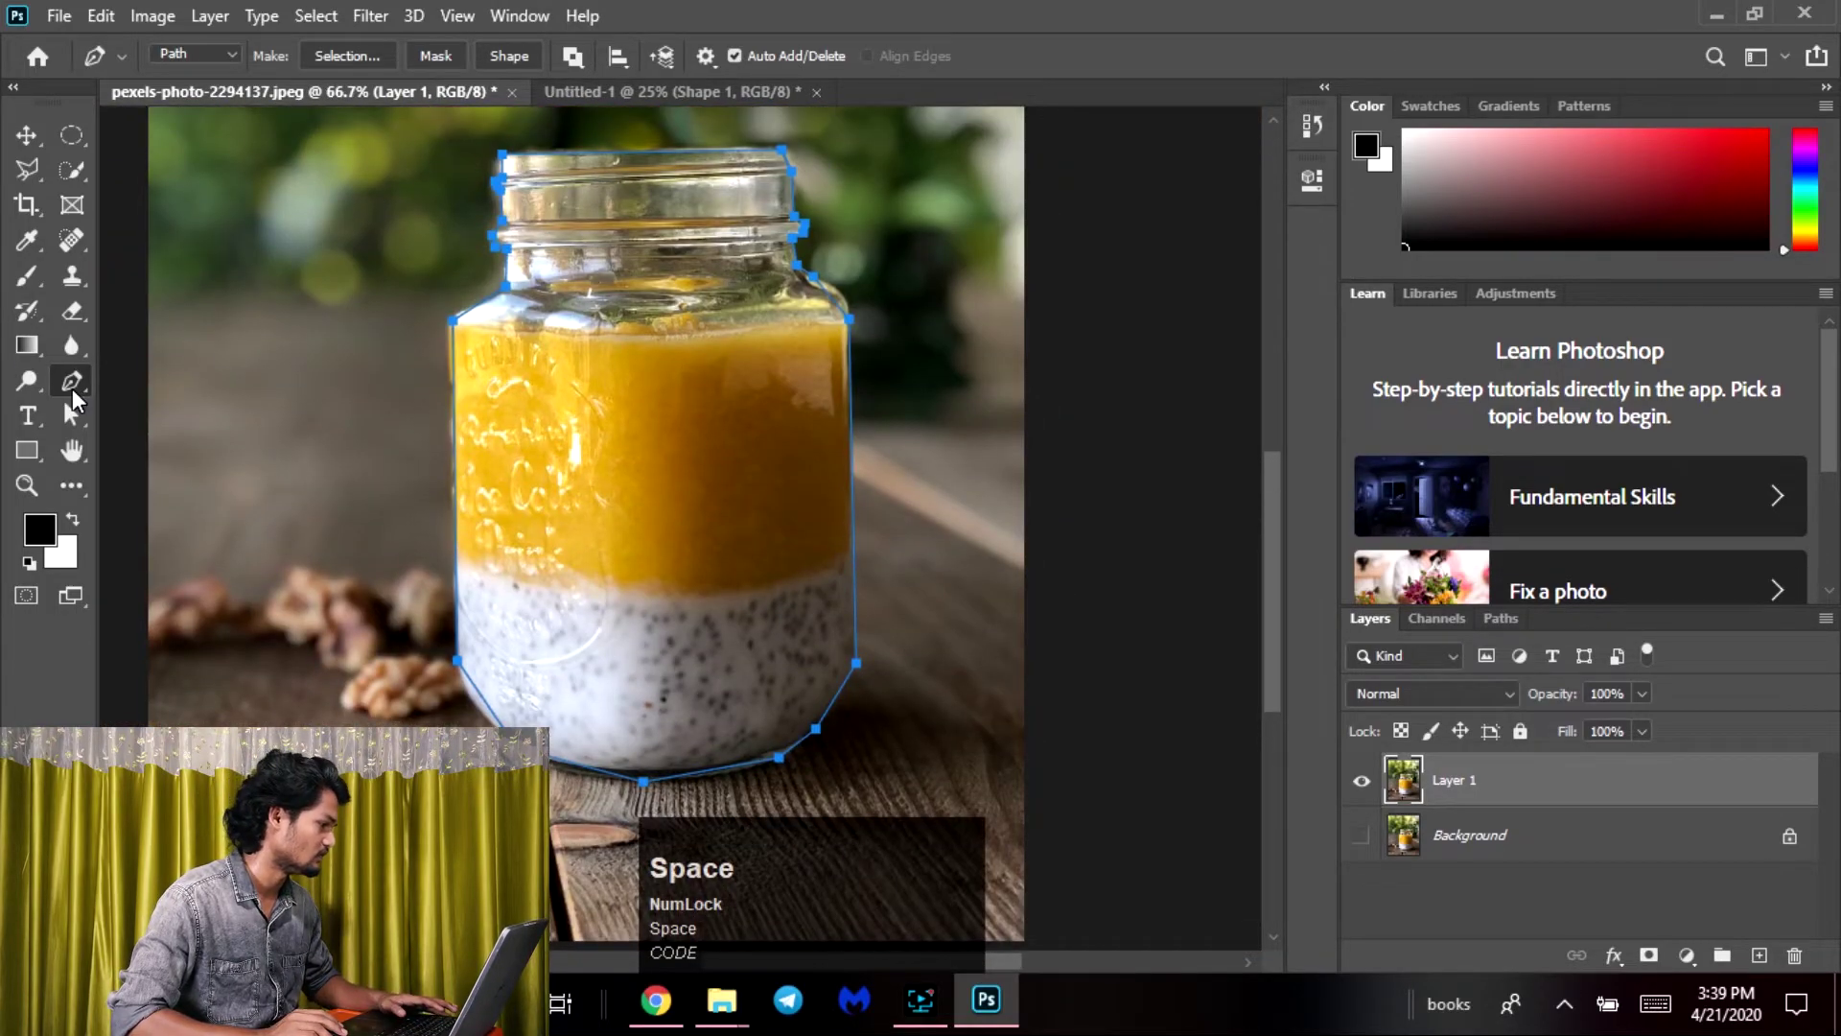
{"action": "left_click_drag", "start_coordinate": [72, 389], "coordinate": [268, 510]}
{"action": "key", "text": "ctrl+equal"}
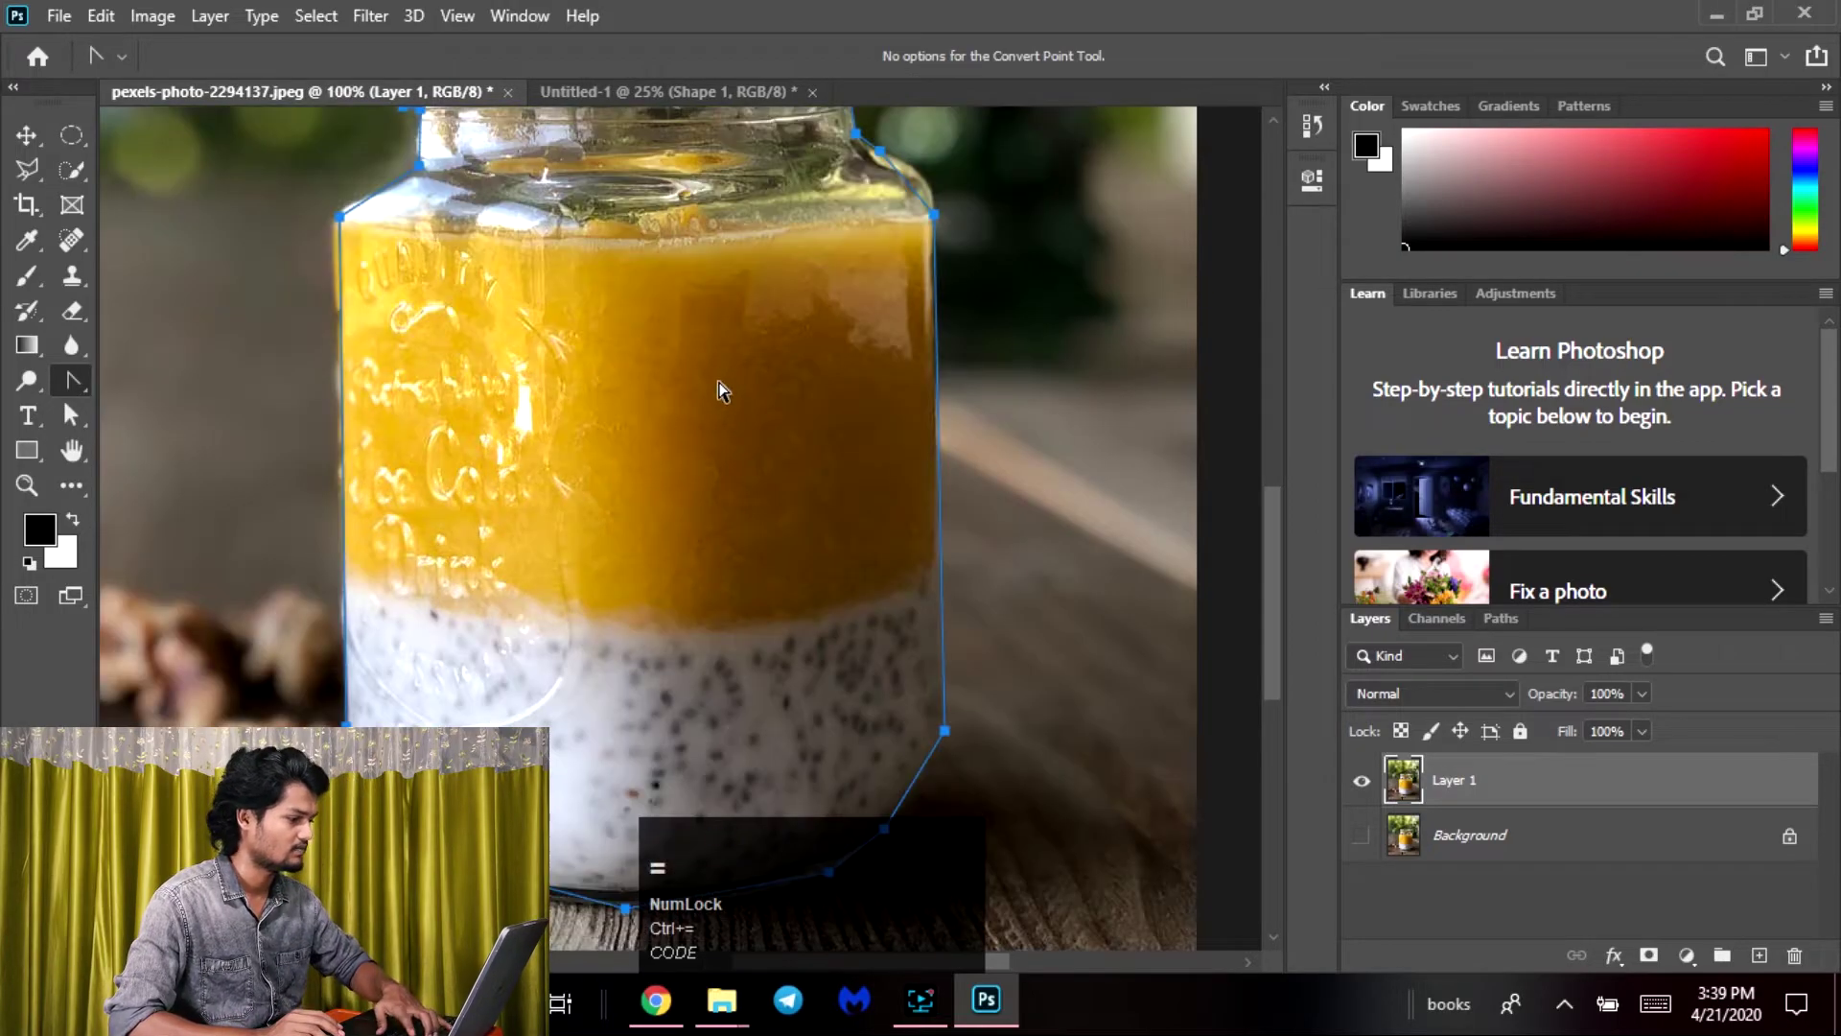
{"action": "left_click_drag", "start_coordinate": [719, 390], "coordinate": [752, 275]}
{"action": "scroll", "coordinate": [764, 328], "scroll_direction": "down", "scroll_amount": 2}
{"action": "key", "text": "ctrl+equal"}
{"action": "key", "text": "ctrl+equal"}
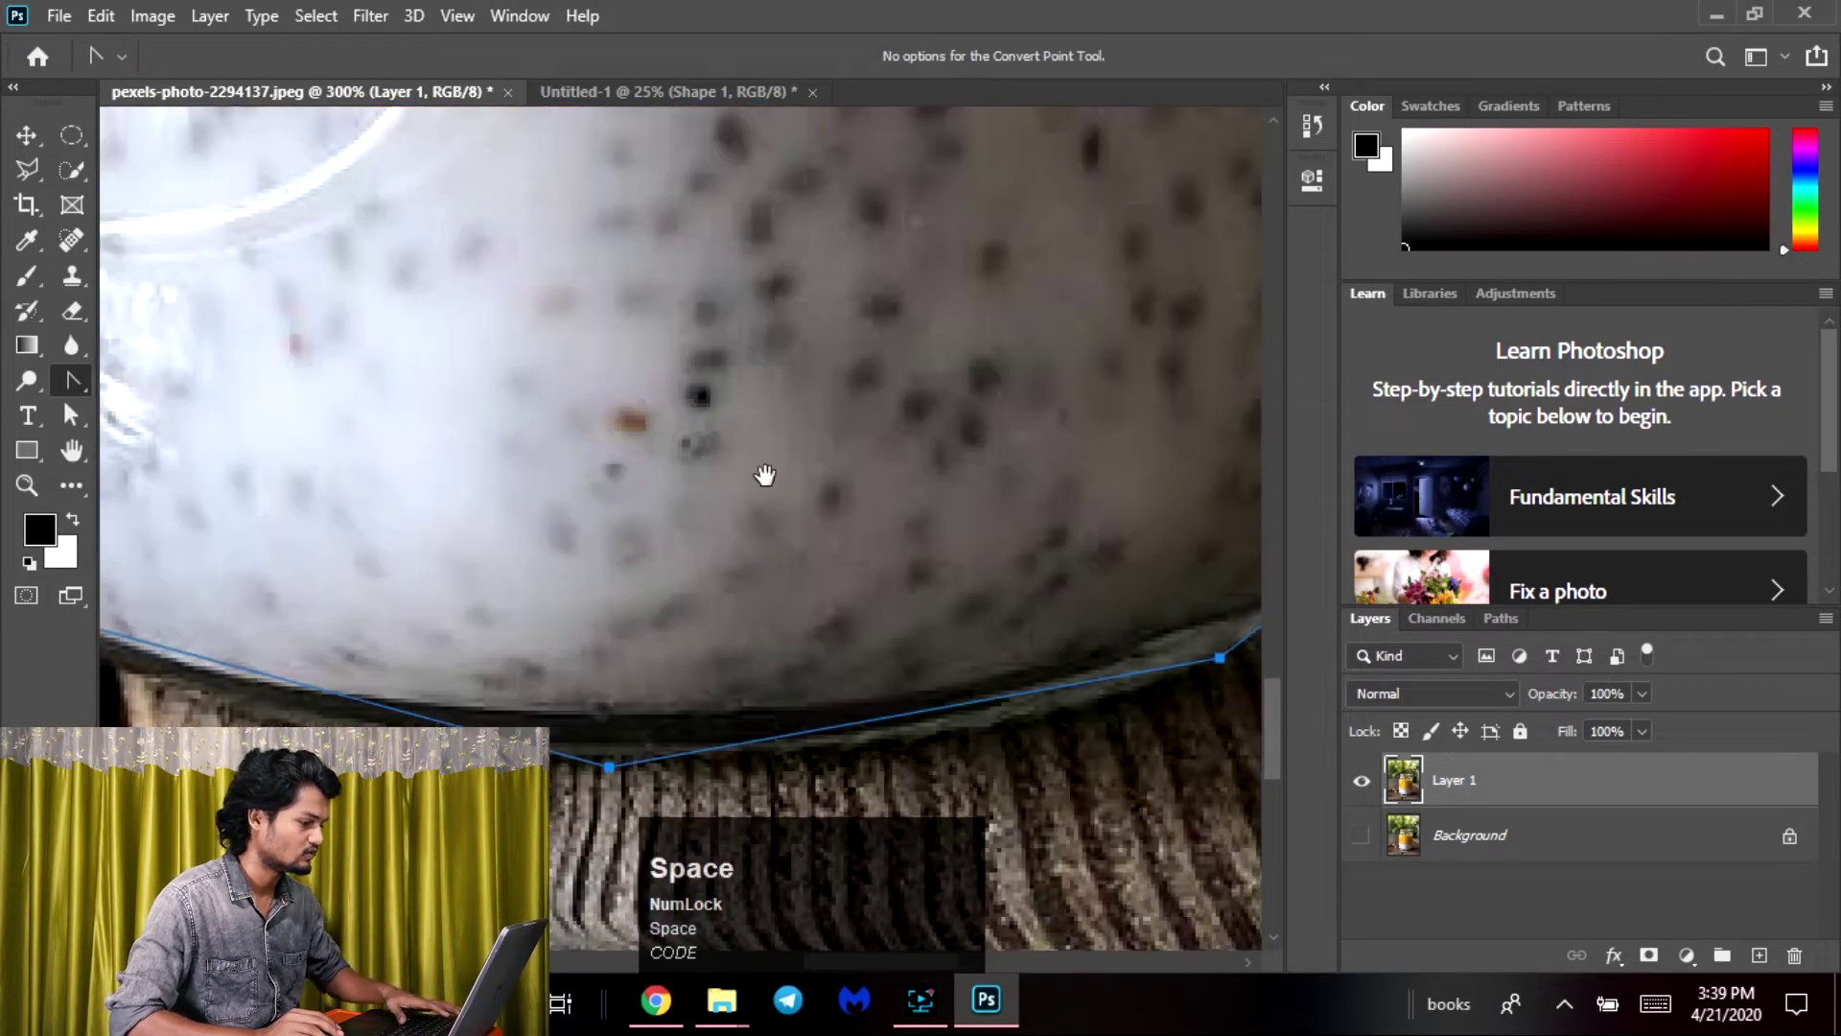
{"action": "left_click_drag", "start_coordinate": [764, 476], "coordinate": [809, 341]}
{"action": "key", "text": "ctrl+minus"}
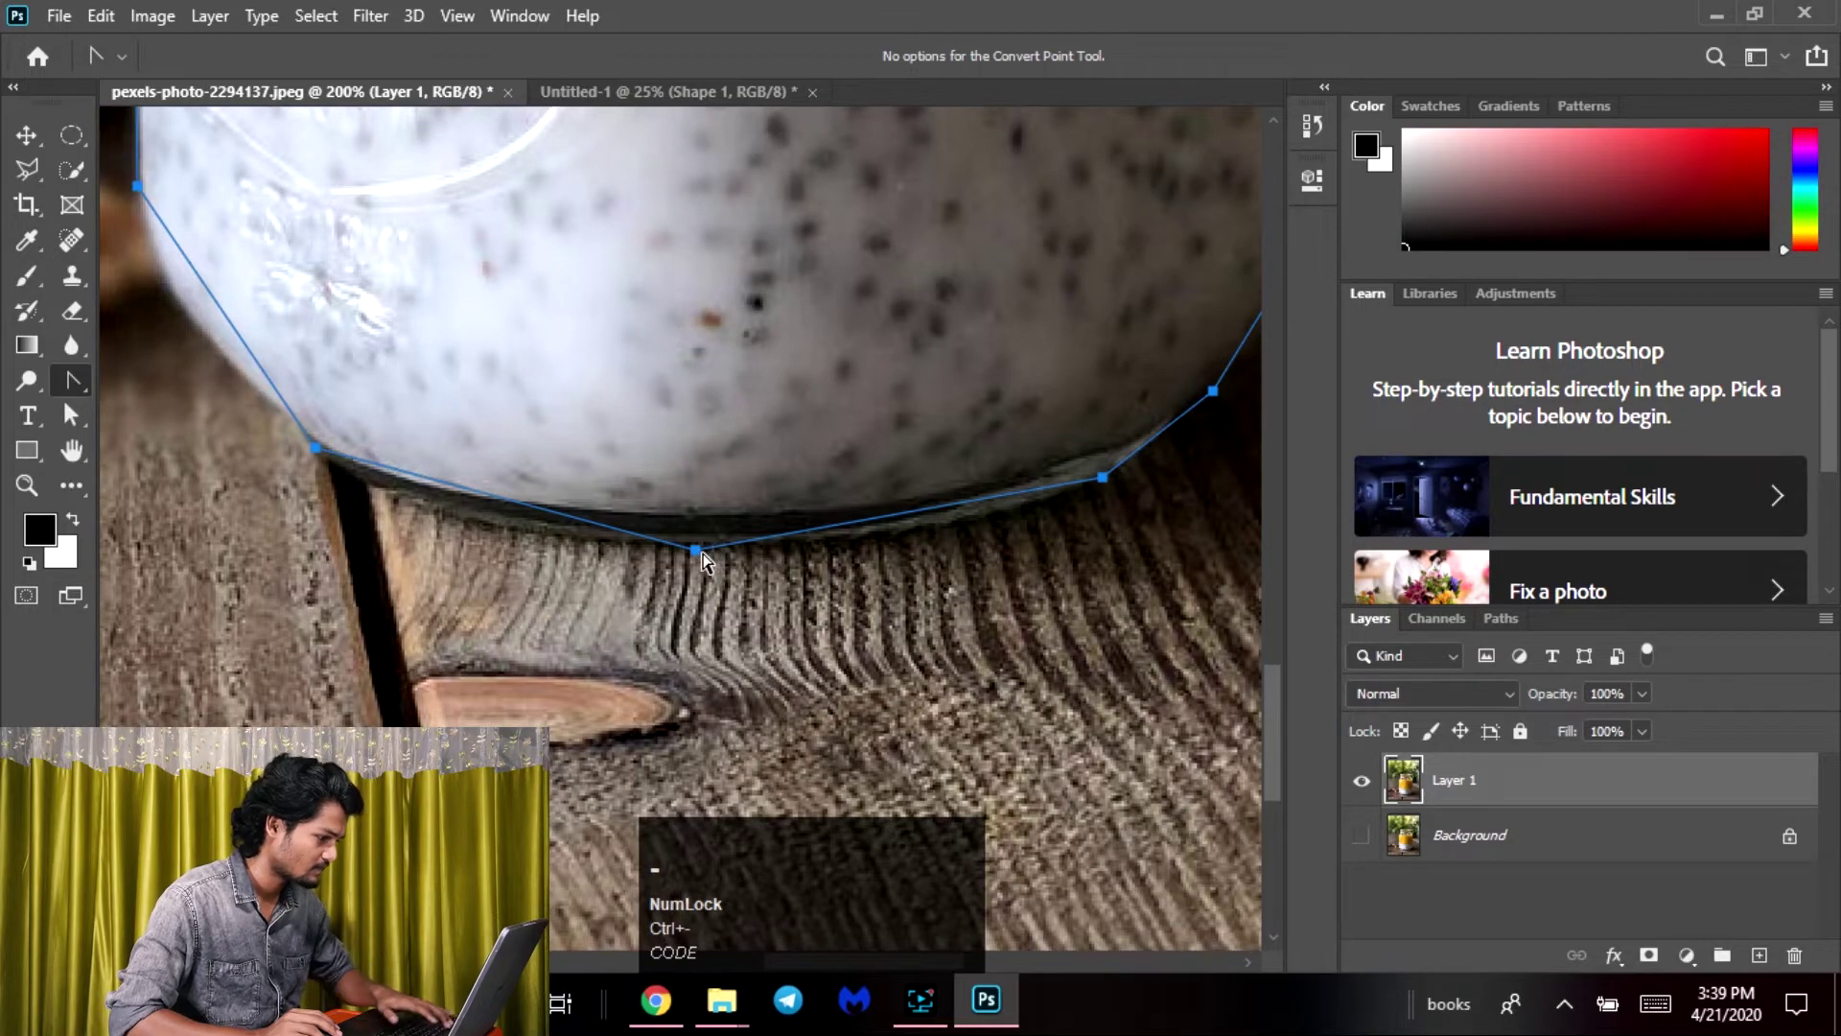
{"action": "left_click_drag", "start_coordinate": [695, 550], "coordinate": [913, 562]}
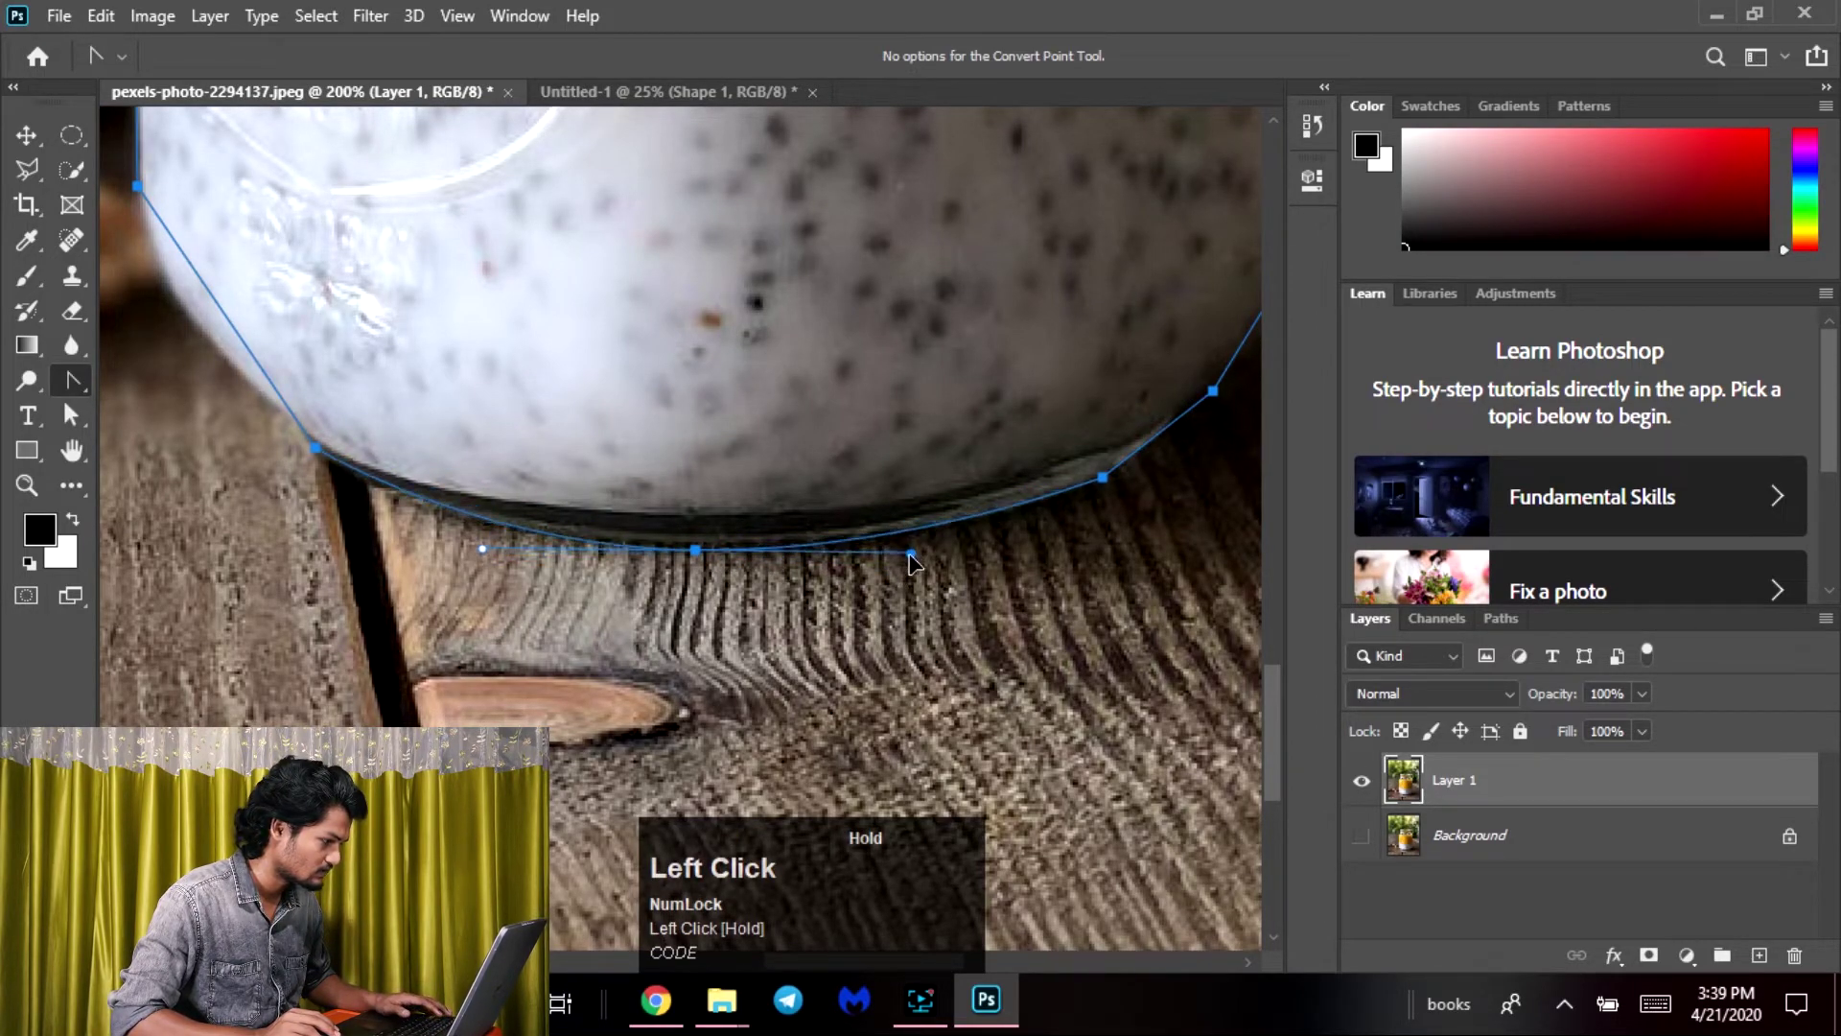
Curve the path around the jar's lower right corner by pulling handles from its middle and upper anchor points
{"action": "key", "text": "space"}
{"action": "left_click_drag", "start_coordinate": [902, 346], "coordinate": [588, 418]}
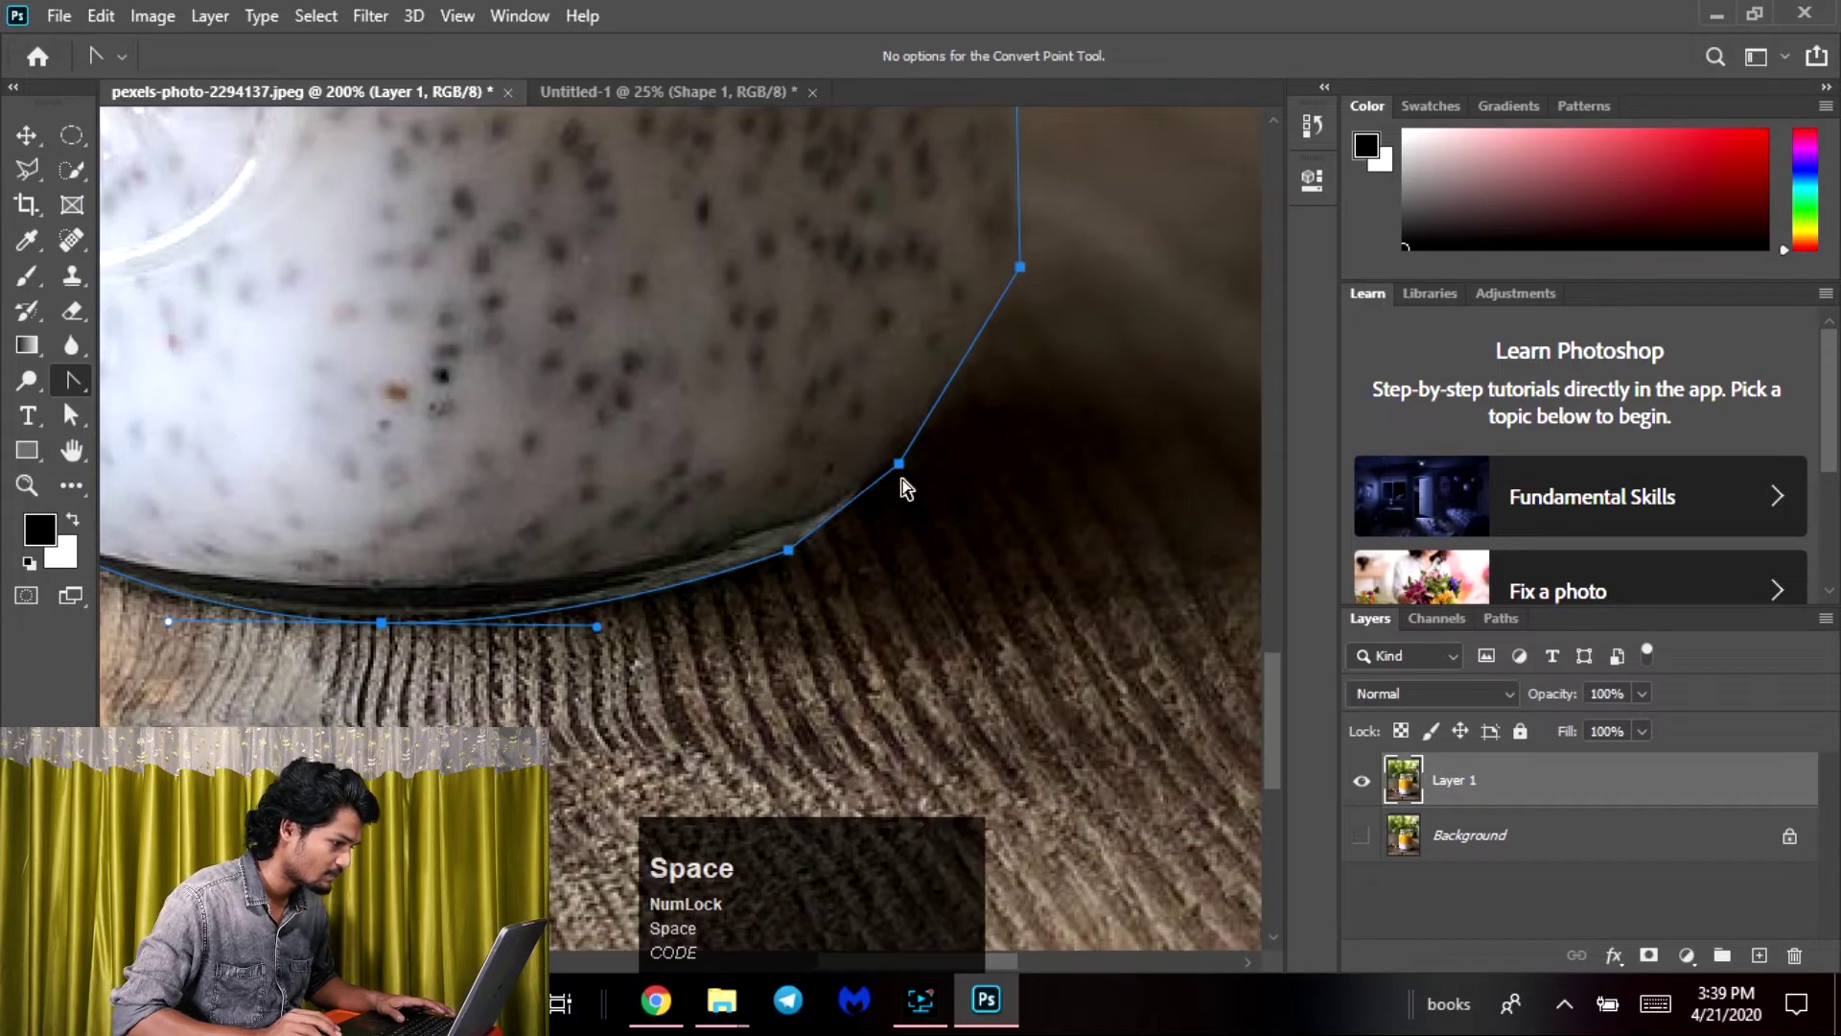
{"action": "left_click_drag", "start_coordinate": [899, 464], "coordinate": [938, 432]}
{"action": "key", "text": "space"}
{"action": "left_click_drag", "start_coordinate": [1029, 310], "coordinate": [928, 380]}
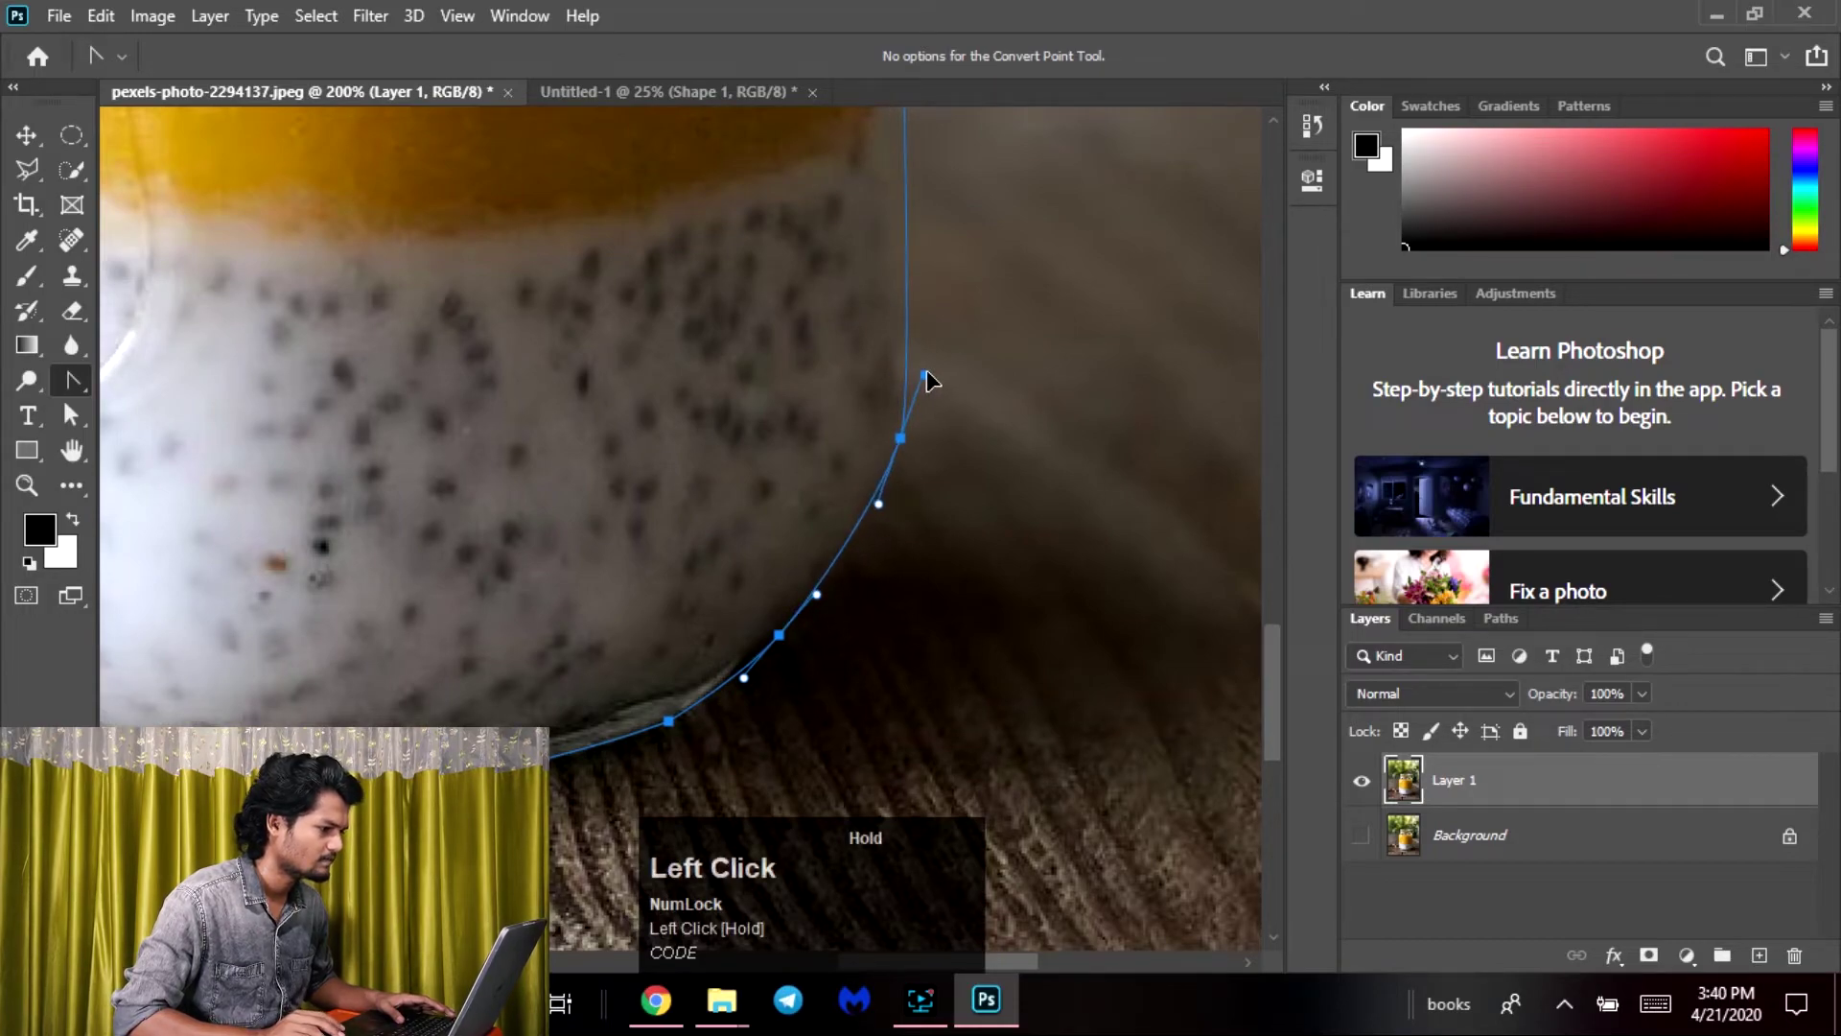
{"action": "key", "text": "space"}
{"action": "left_click_drag", "start_coordinate": [983, 129], "coordinate": [958, 279]}
{"action": "left_click_drag", "start_coordinate": [910, 556], "coordinate": [933, 246]}
{"action": "key", "text": "ctrl+z"}
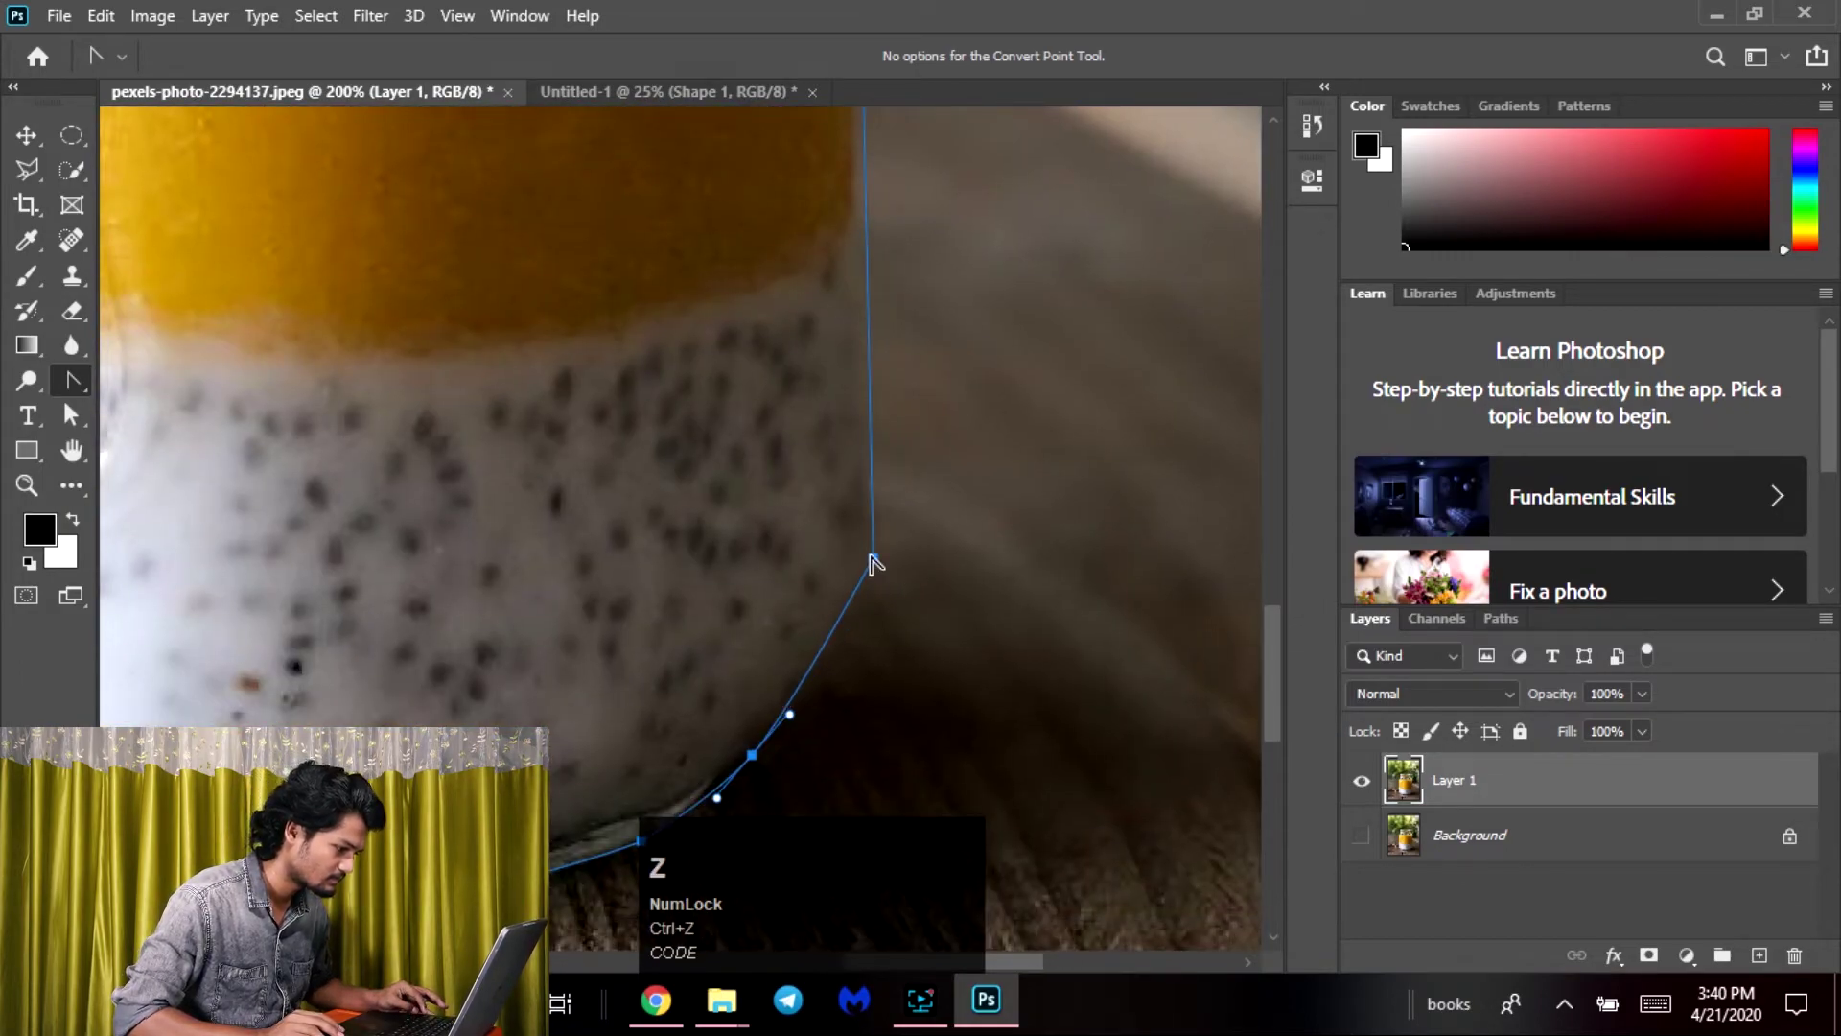
{"action": "left_click_drag", "start_coordinate": [871, 559], "coordinate": [884, 500]}
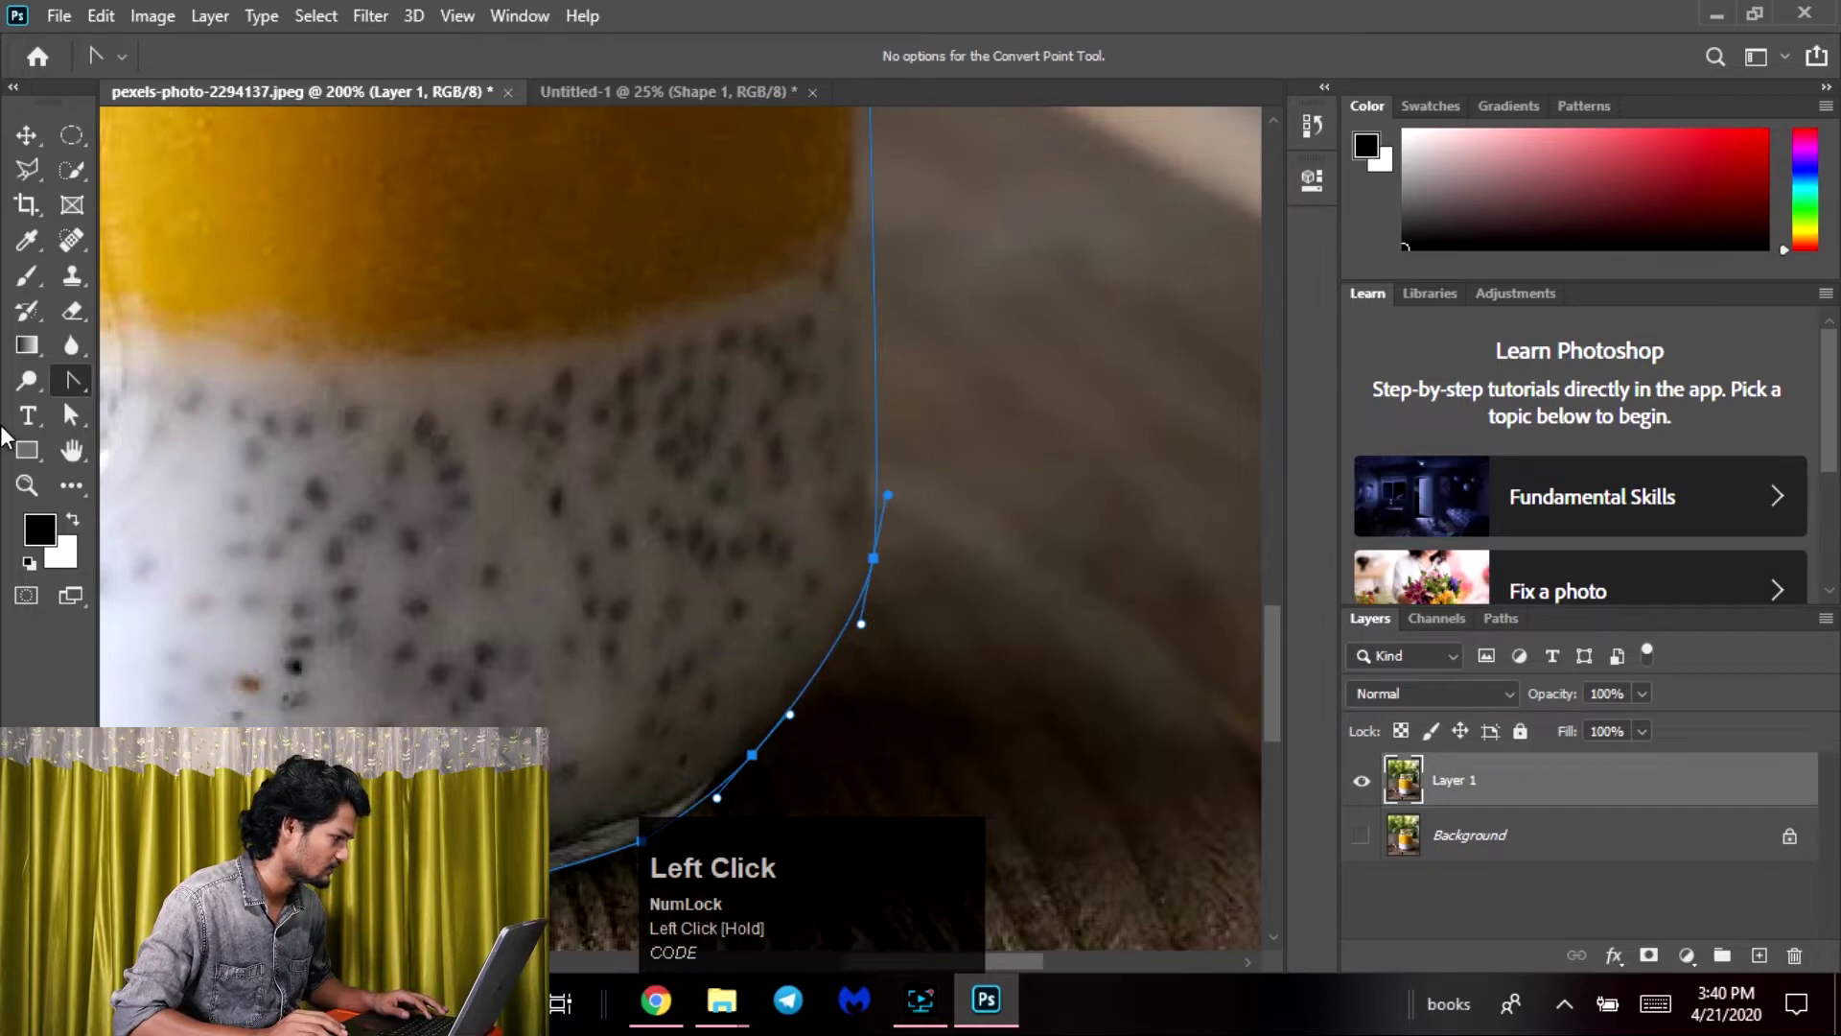
Move the lower right corner's upper anchor point slightly inward to the jar's edge with the Direct Selection tool
{"action": "left_click", "coordinate": [70, 414]}
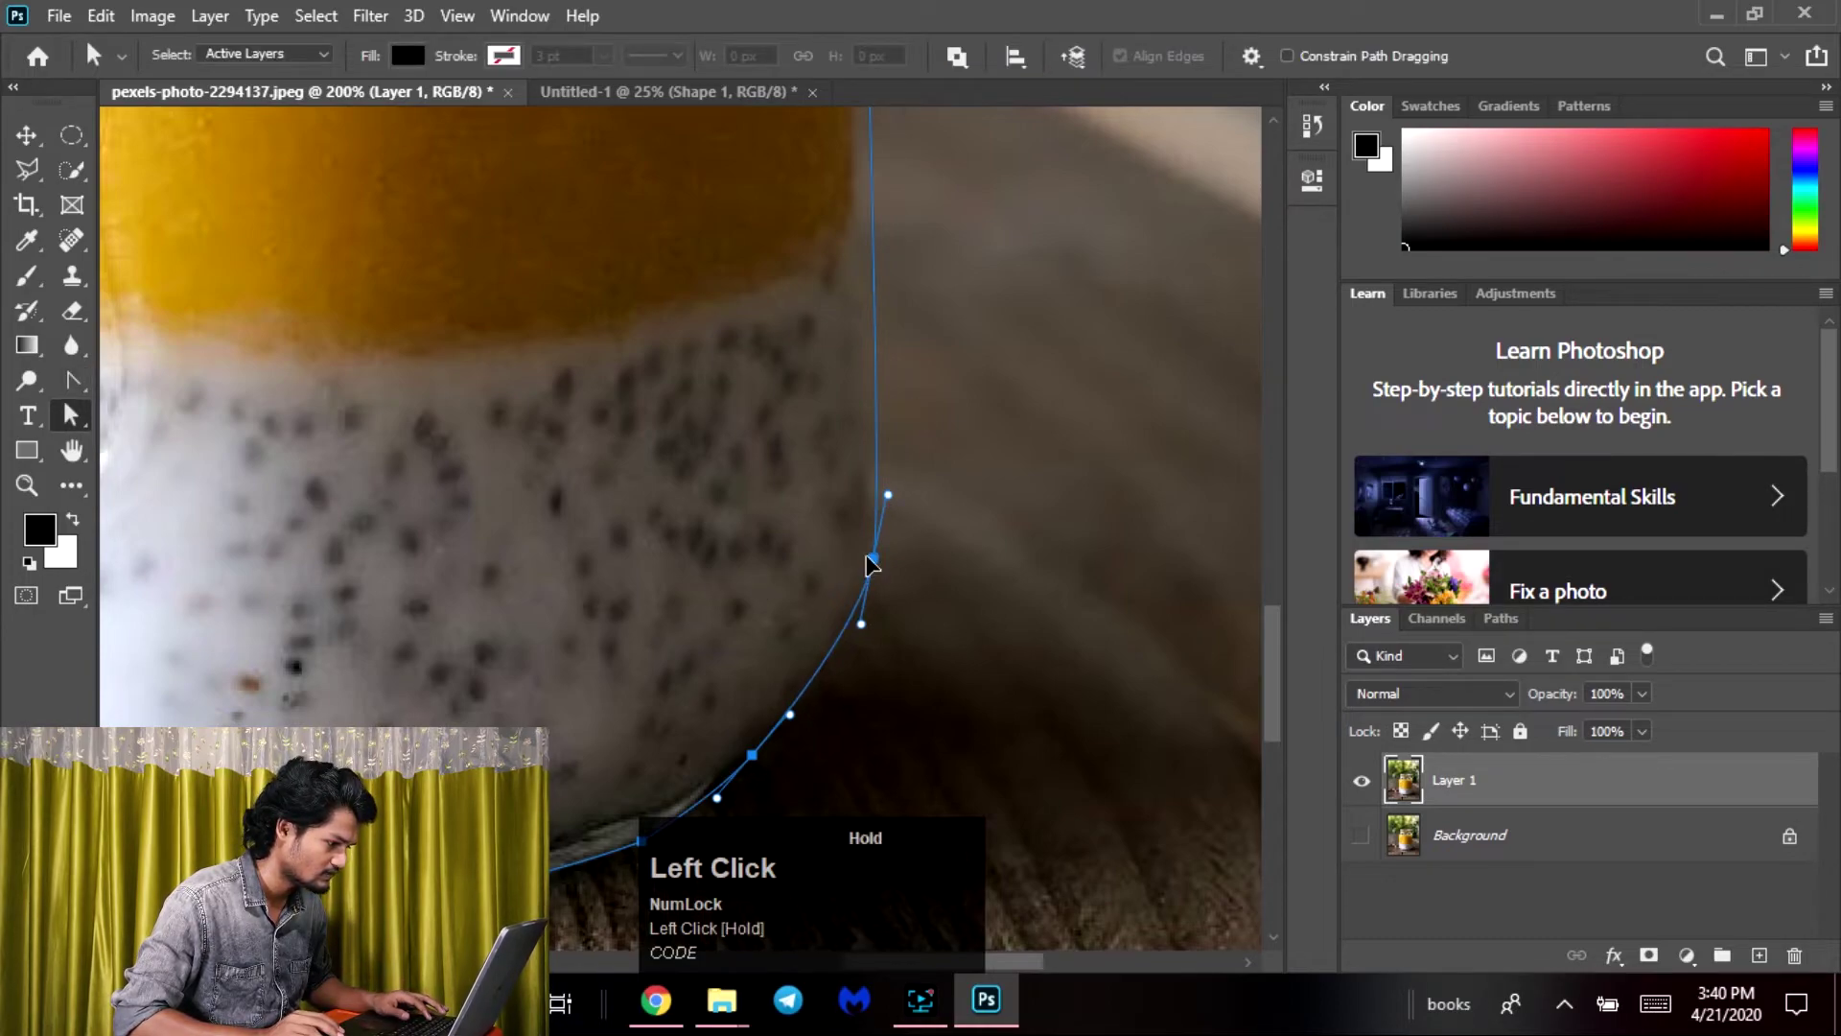
{"action": "left_click_drag", "start_coordinate": [870, 563], "coordinate": [872, 487]}
{"action": "key", "text": "ctrl+z"}
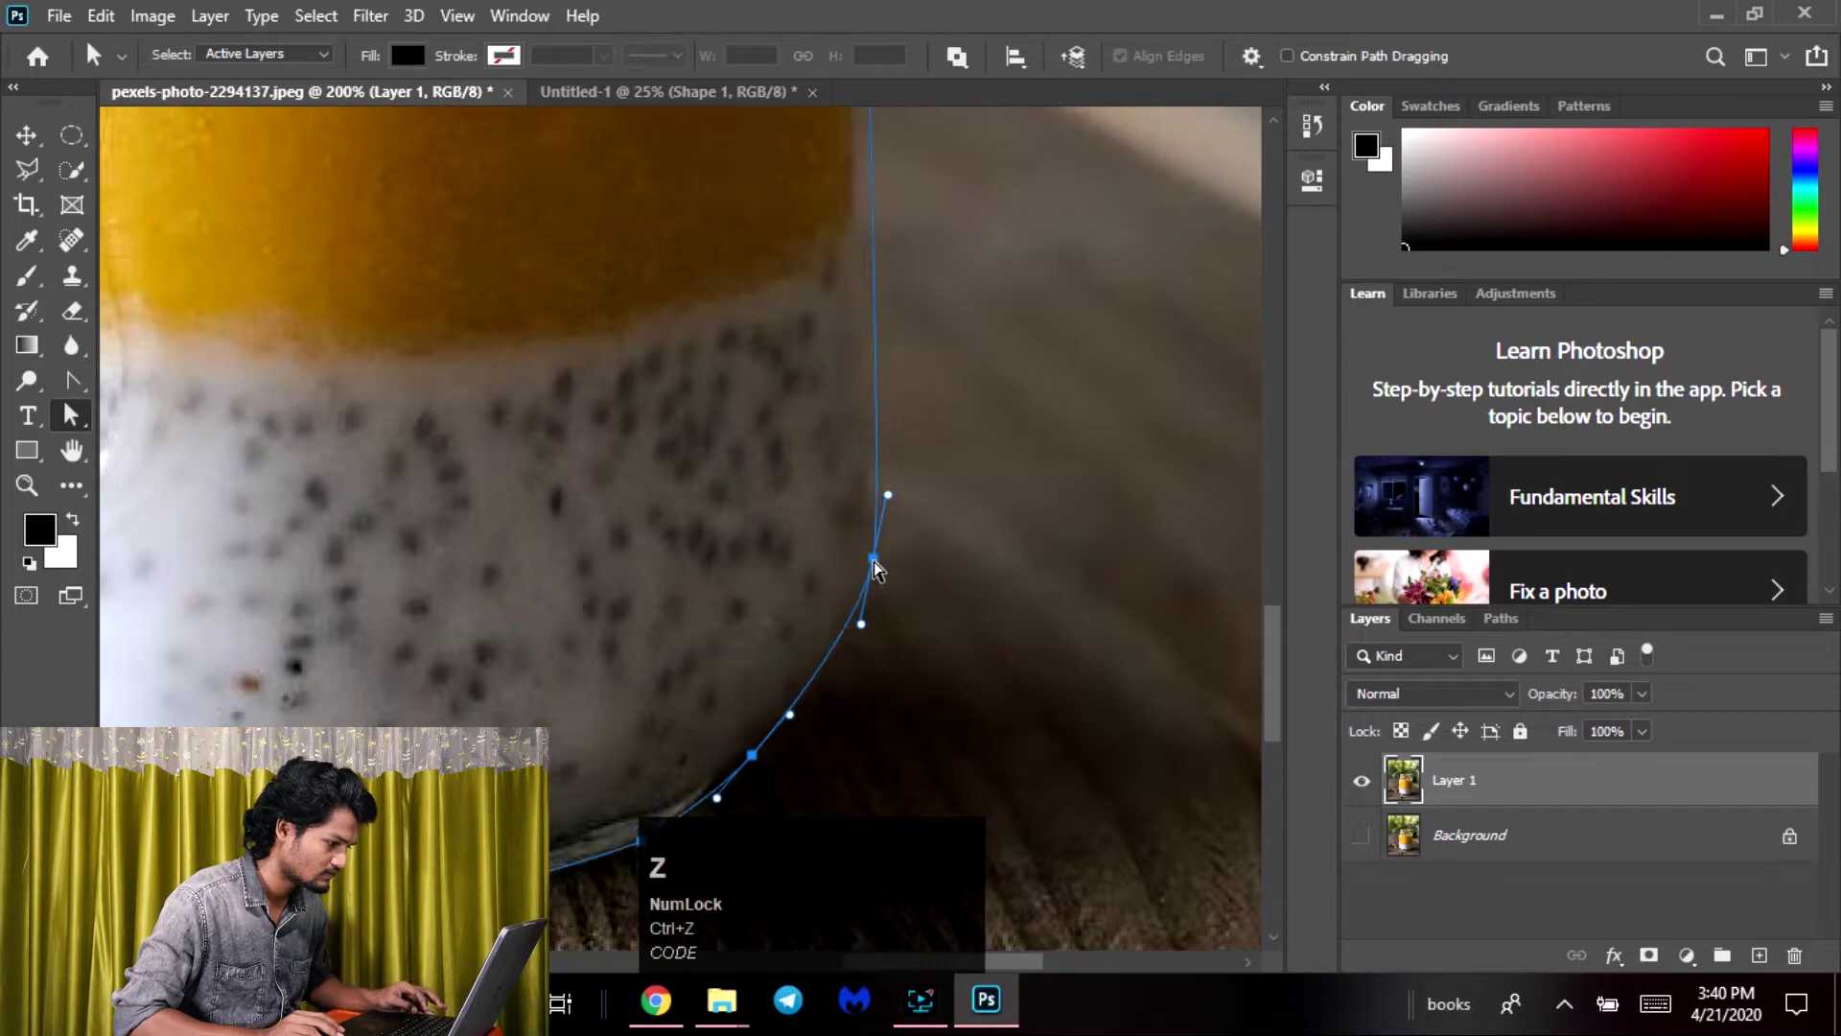
{"action": "left_click", "coordinate": [874, 562]}
{"action": "left_click_drag", "start_coordinate": [880, 565], "coordinate": [867, 566]}
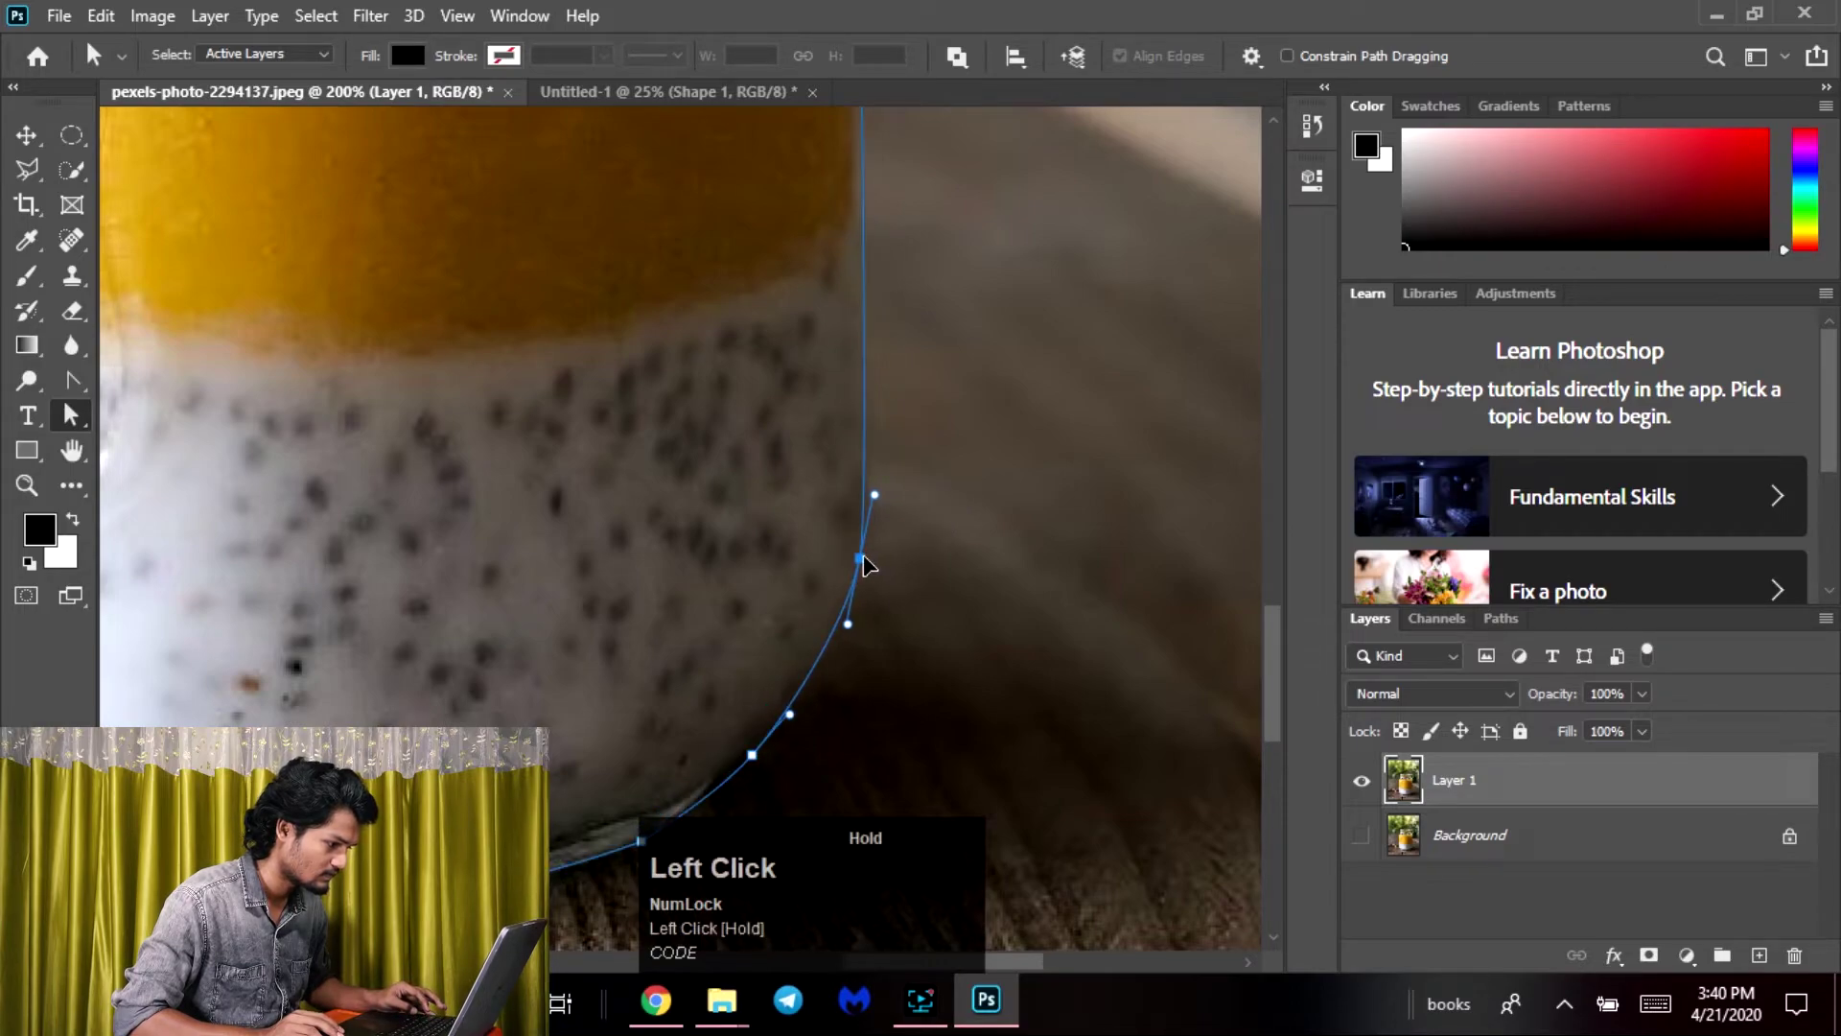
Pull near-vertical handles from the right shoulder's outermost anchor point with the Convert Point tool, rounding the path over the shoulder
{"action": "left_click", "coordinate": [81, 377]}
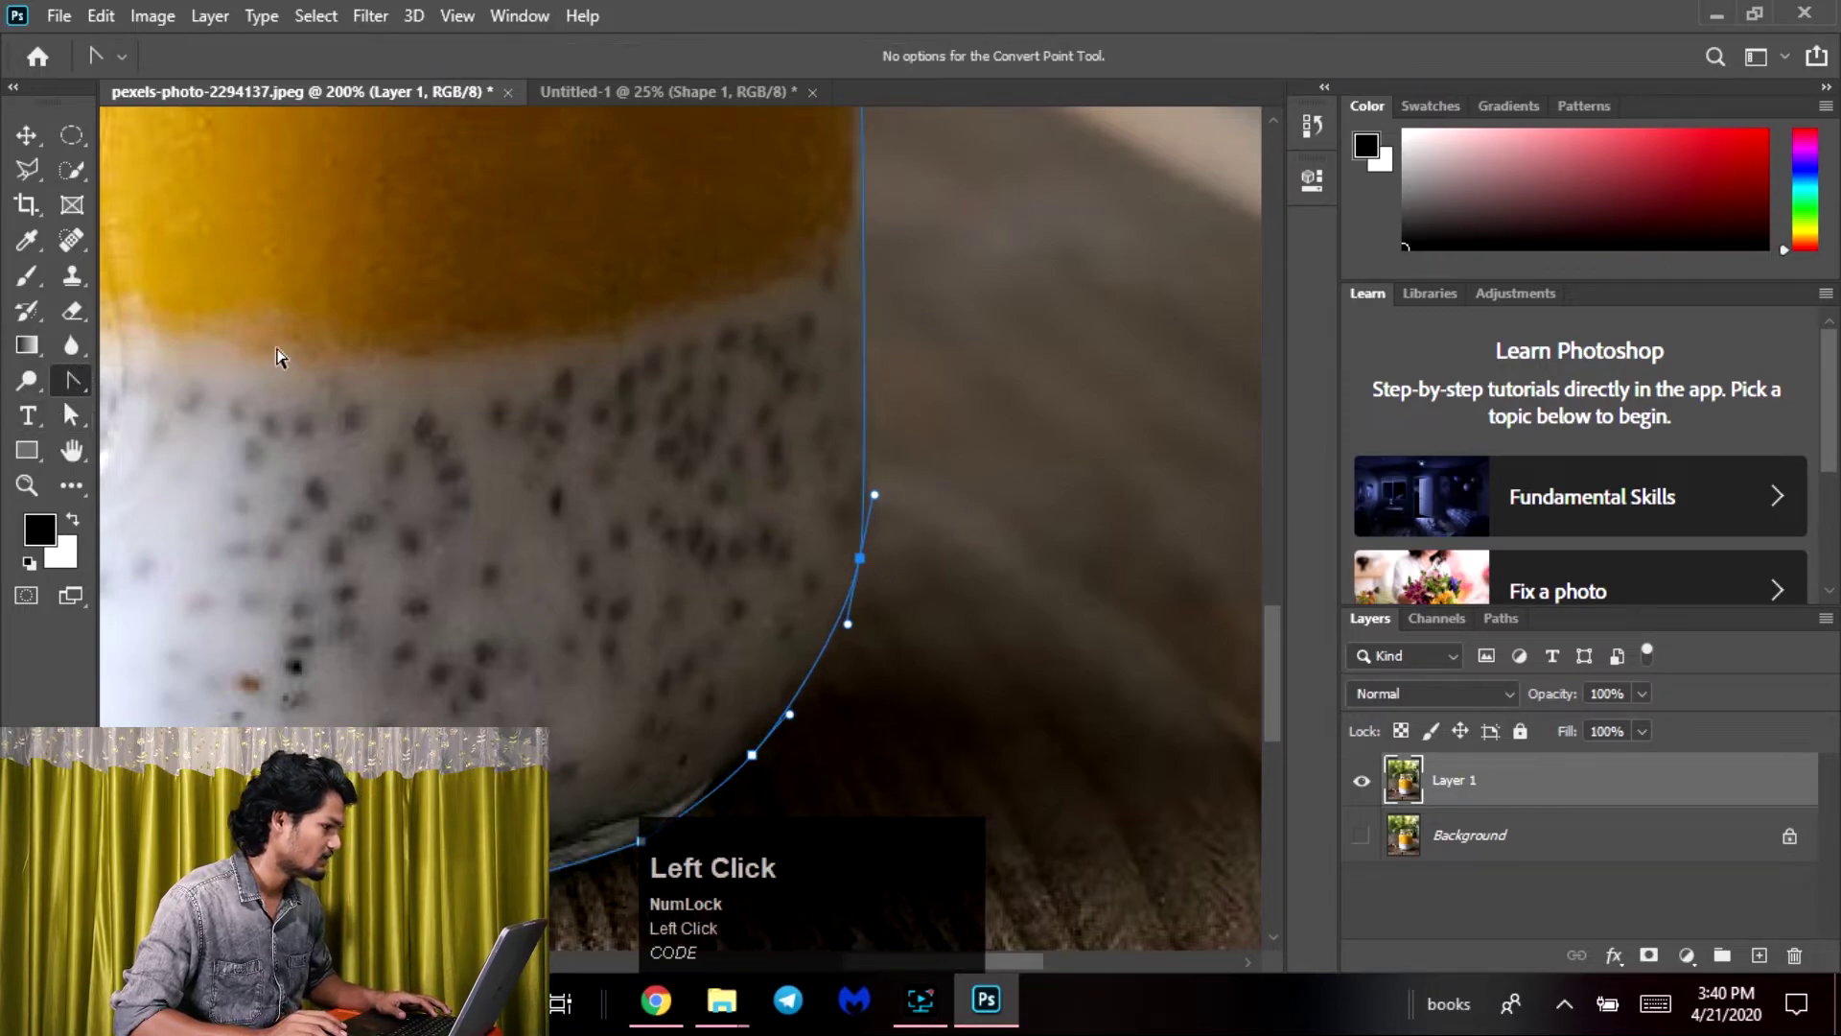
{"action": "left_click_drag", "start_coordinate": [803, 301], "coordinate": [748, 527]}
{"action": "left_click_drag", "start_coordinate": [686, 299], "coordinate": [714, 198]}
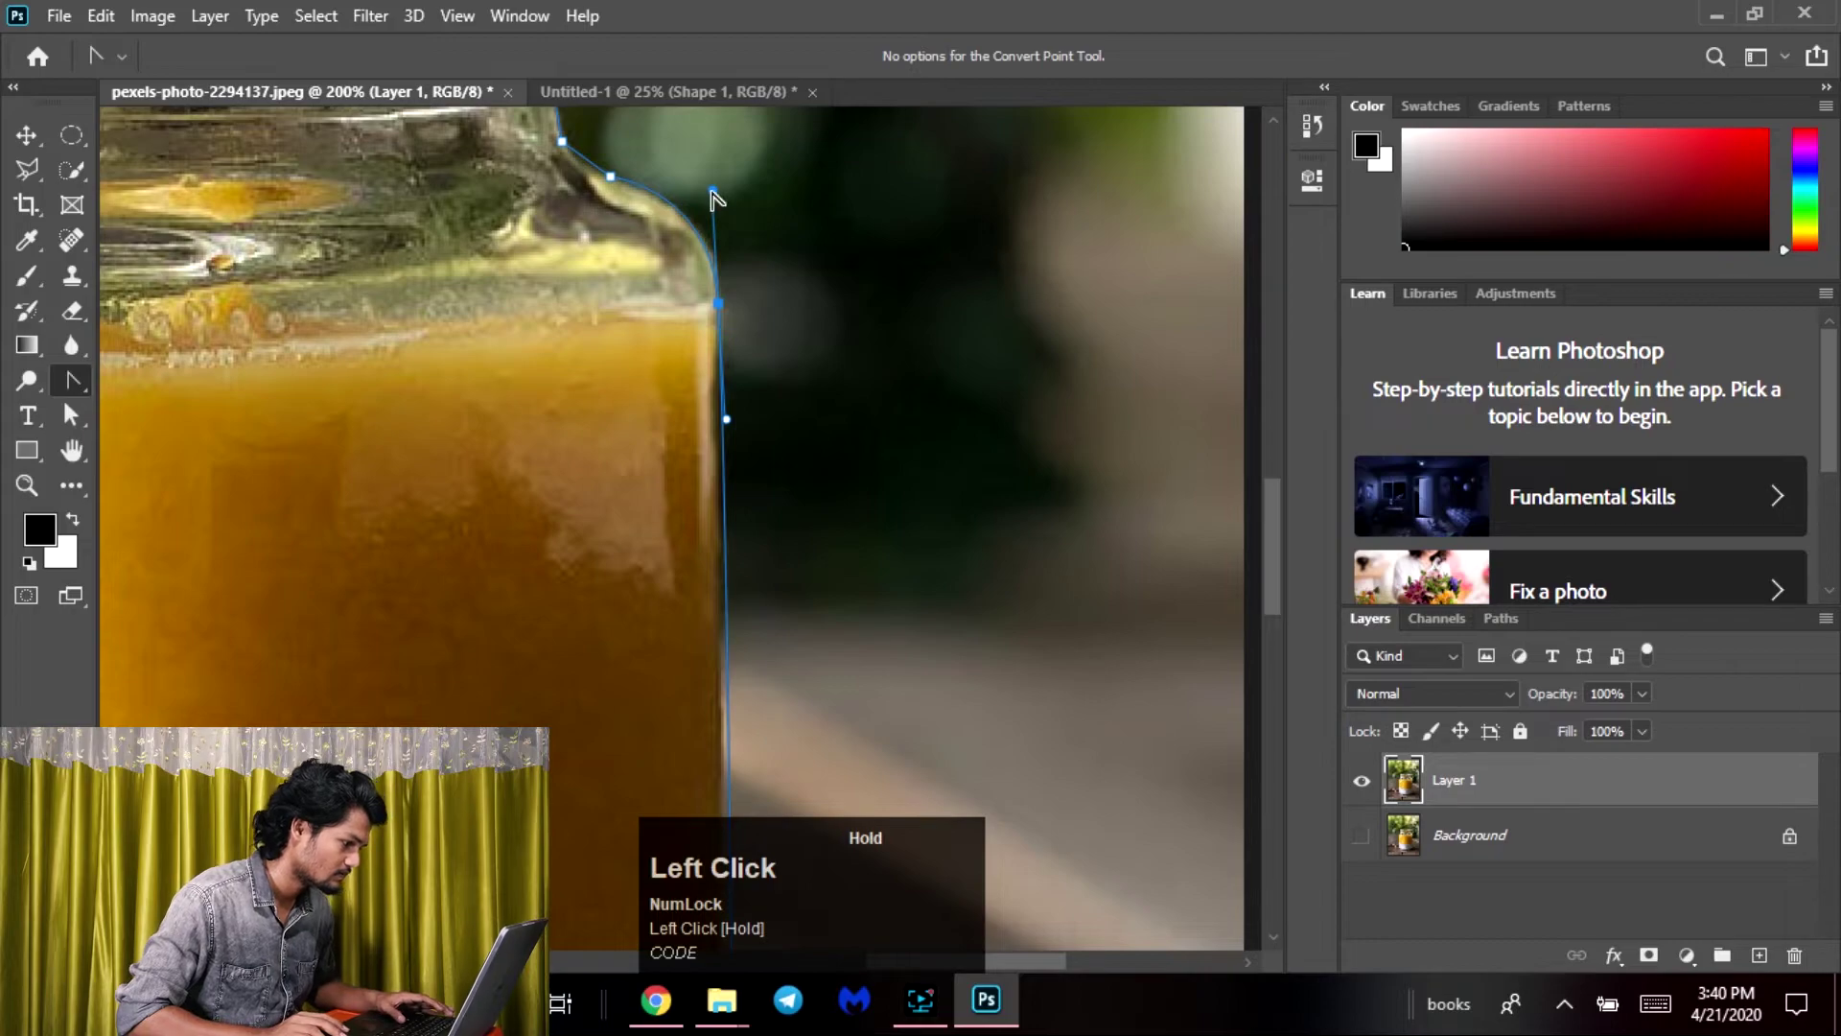
Give the upper anchor point of the right shoulder, just below the neck, short curve handles
{"action": "key", "text": "space"}
{"action": "left_click_drag", "start_coordinate": [759, 422], "coordinate": [838, 42]}
{"action": "left_click_drag", "start_coordinate": [837, 331], "coordinate": [781, 613]}
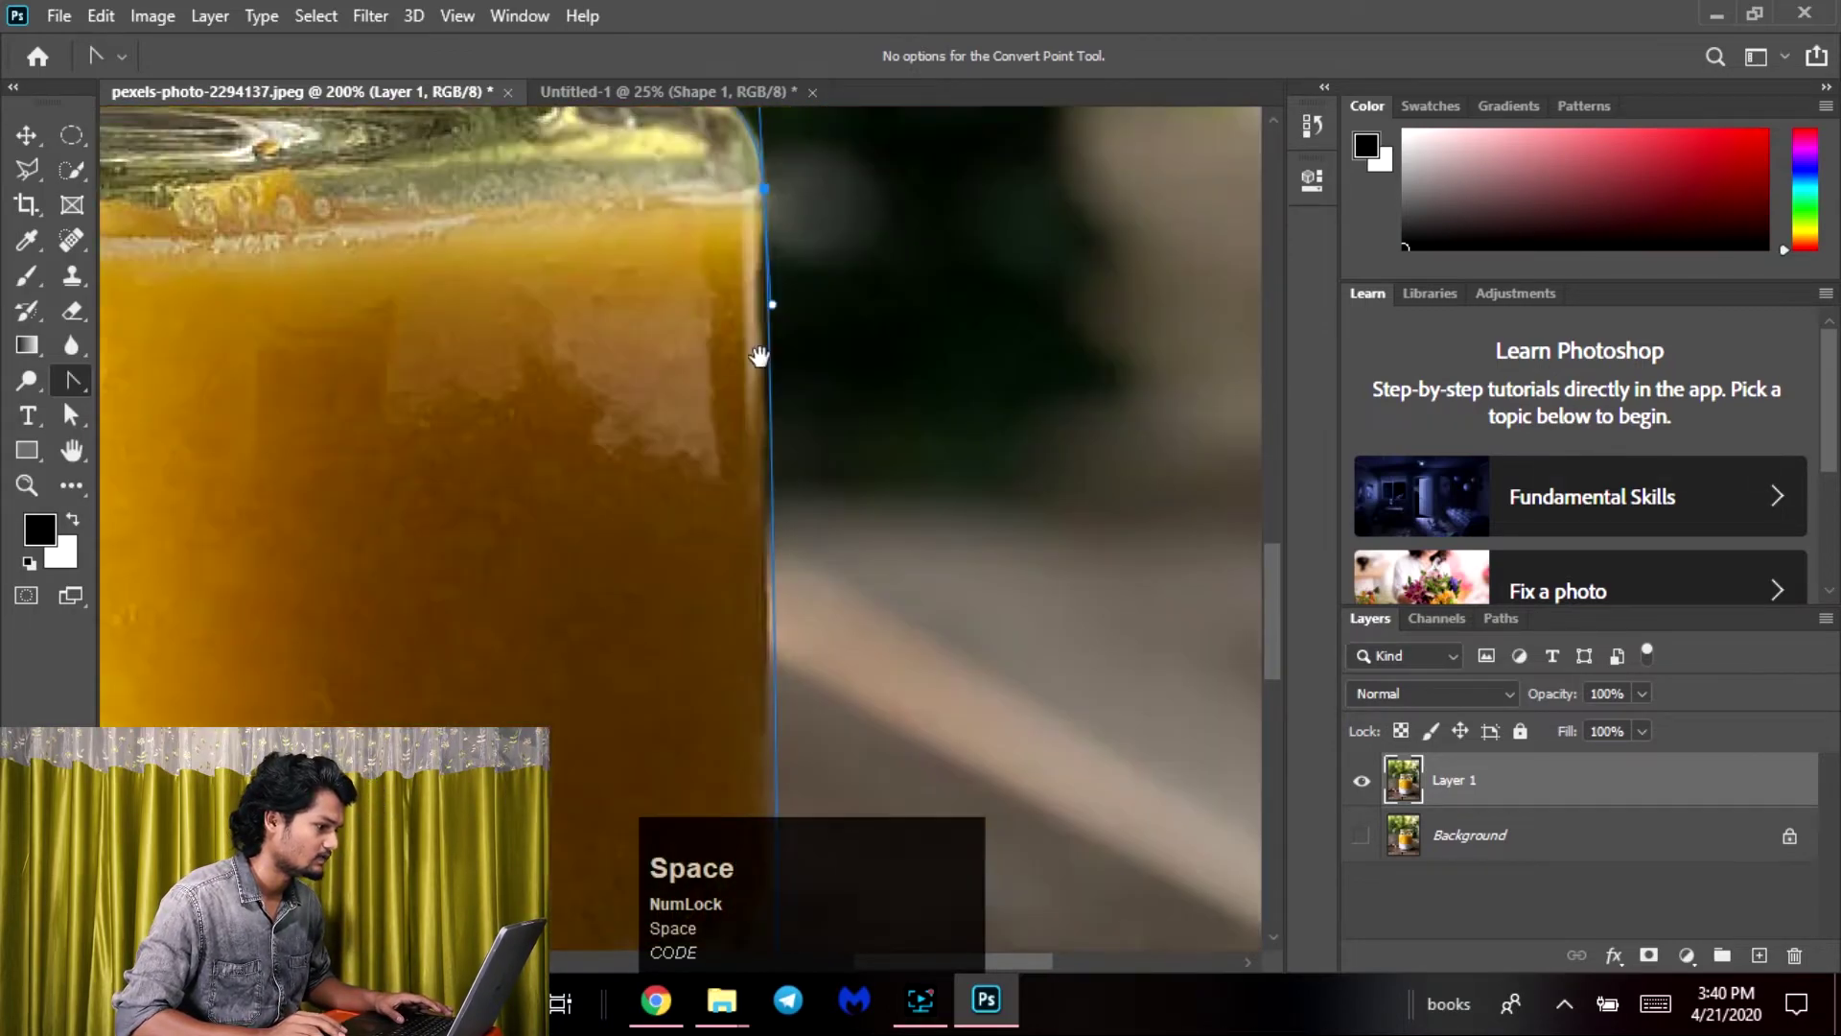
{"action": "left_click_drag", "start_coordinate": [761, 359], "coordinate": [849, 642]}
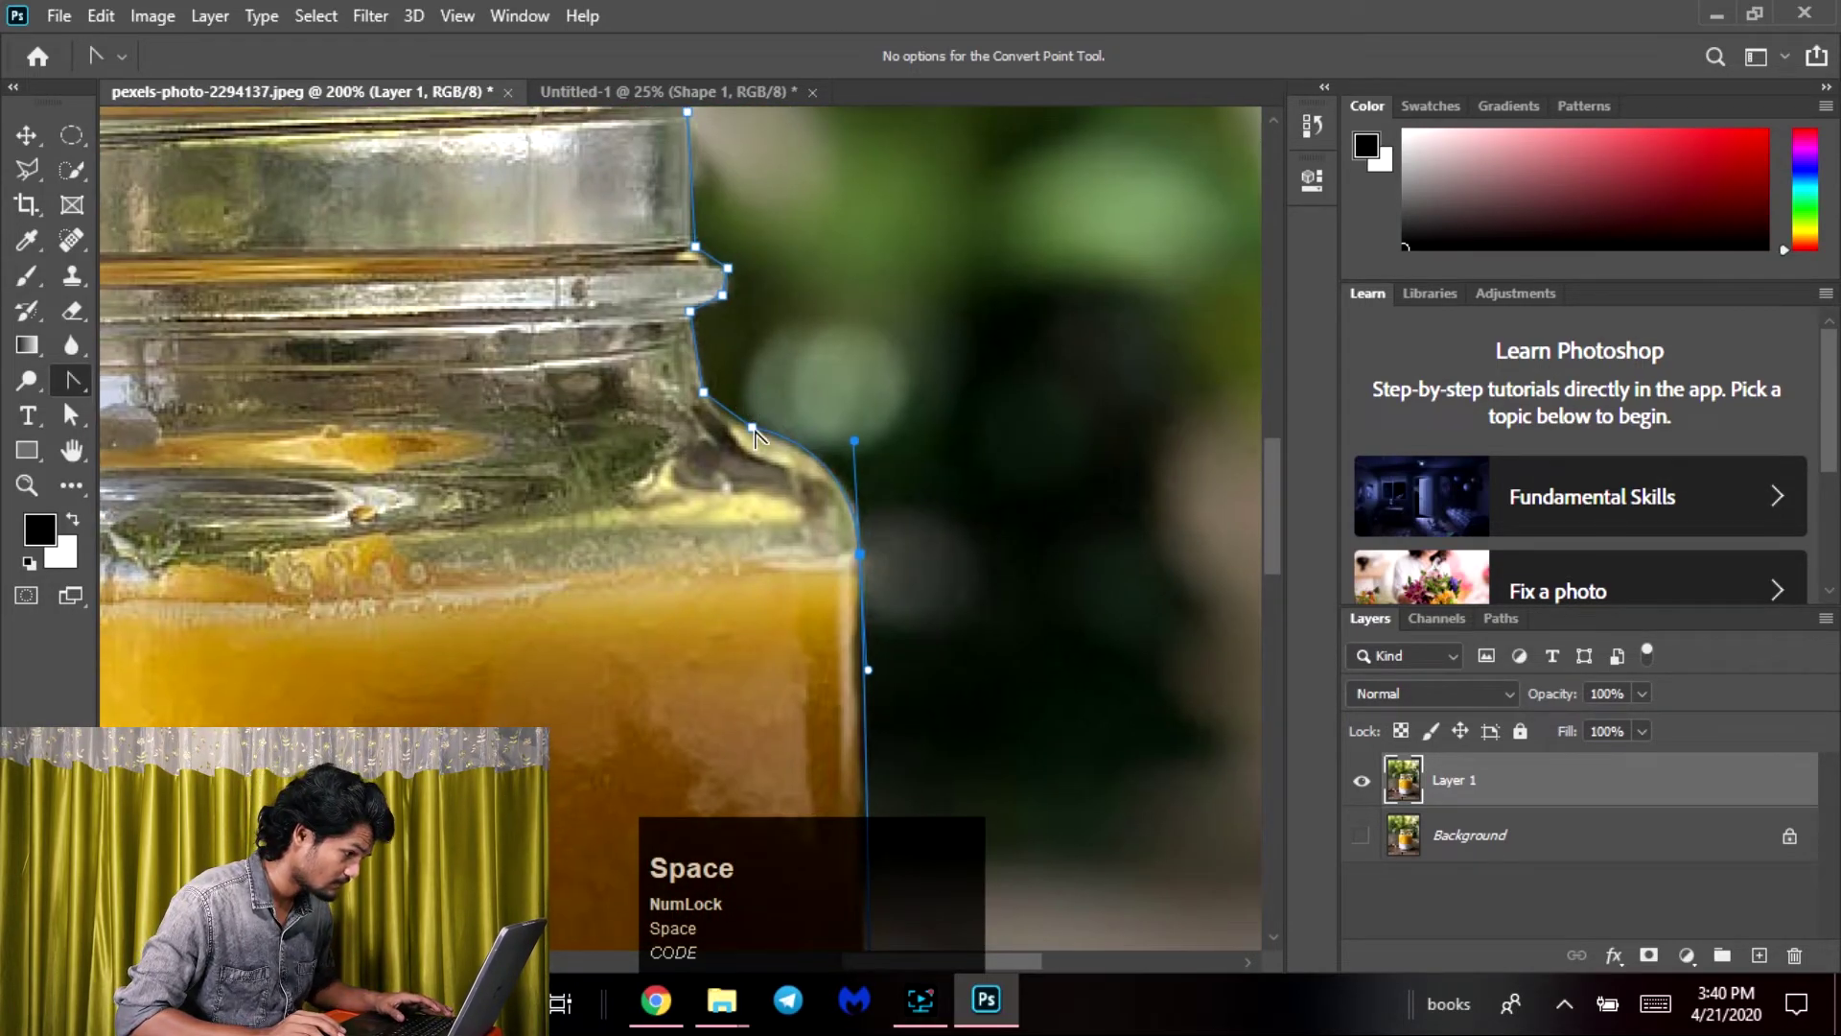
{"action": "left_click_drag", "start_coordinate": [754, 431], "coordinate": [749, 432]}
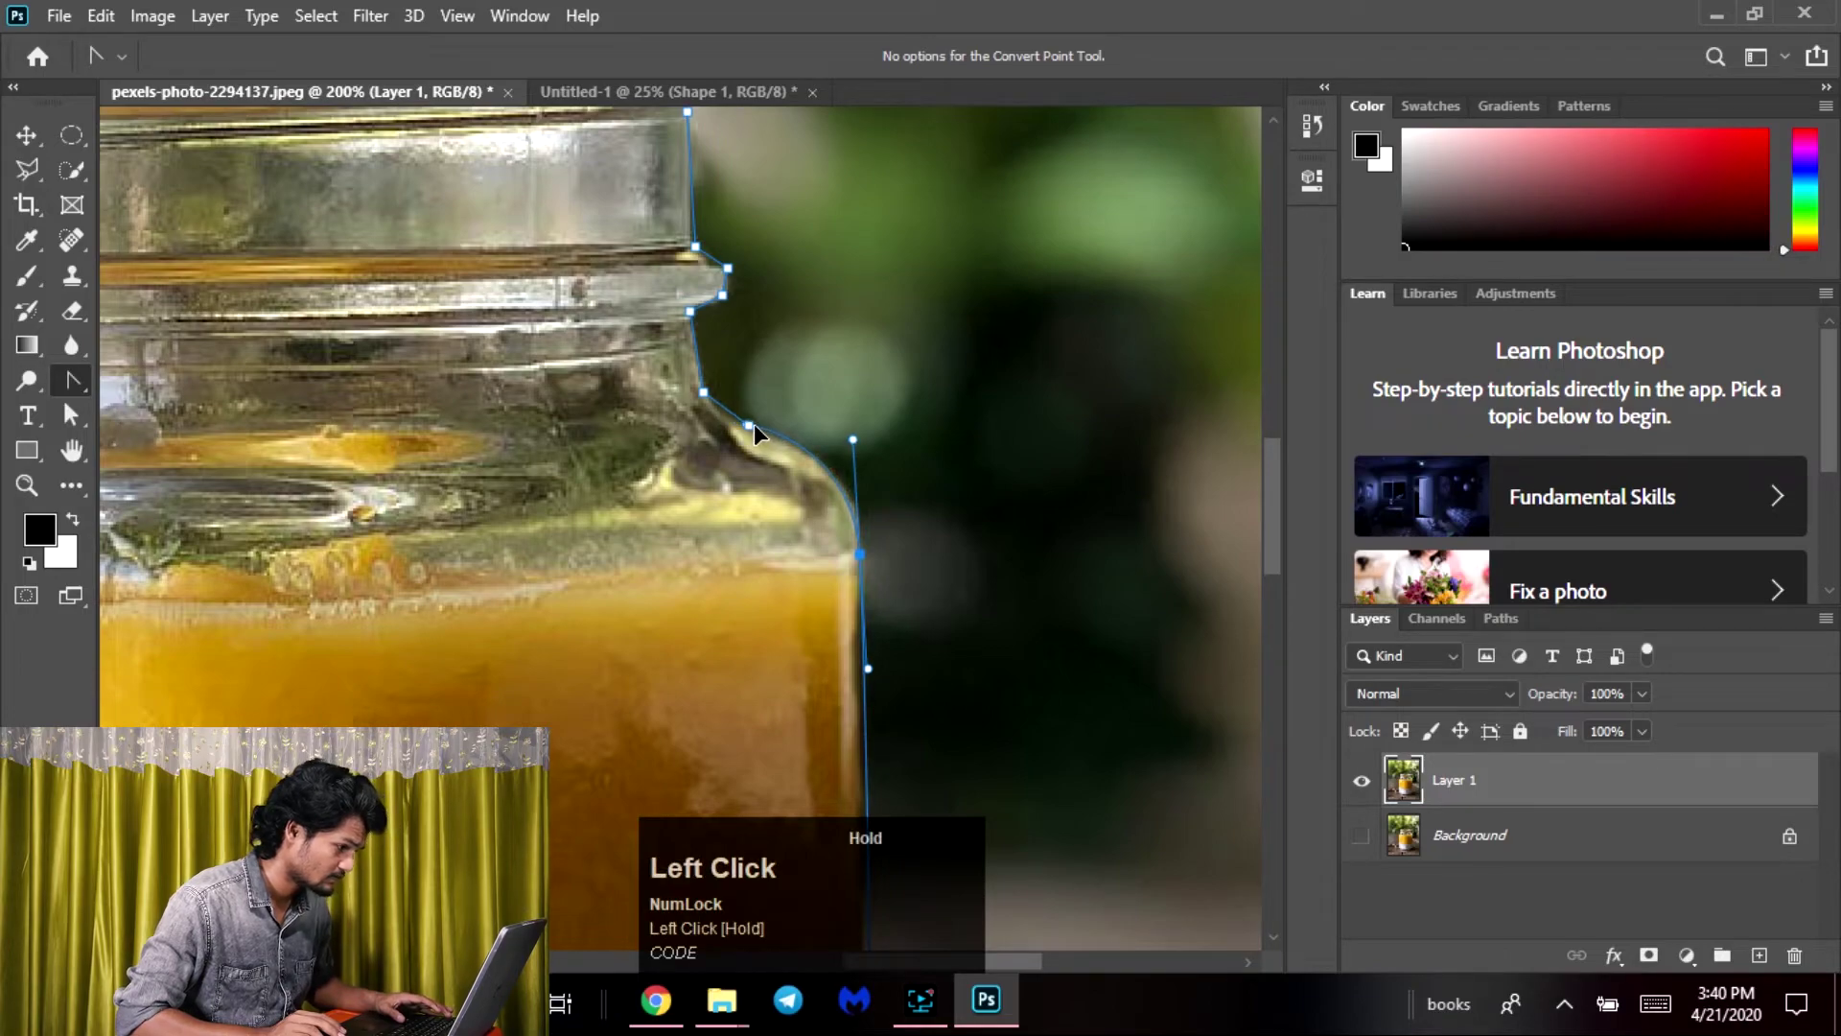
{"action": "key", "text": "ctrl+plus"}
{"action": "key", "text": "ctrl+plus"}
{"action": "key", "text": "ctrl+plus"}
{"action": "left_click_drag", "start_coordinate": [788, 341], "coordinate": [670, 572]}
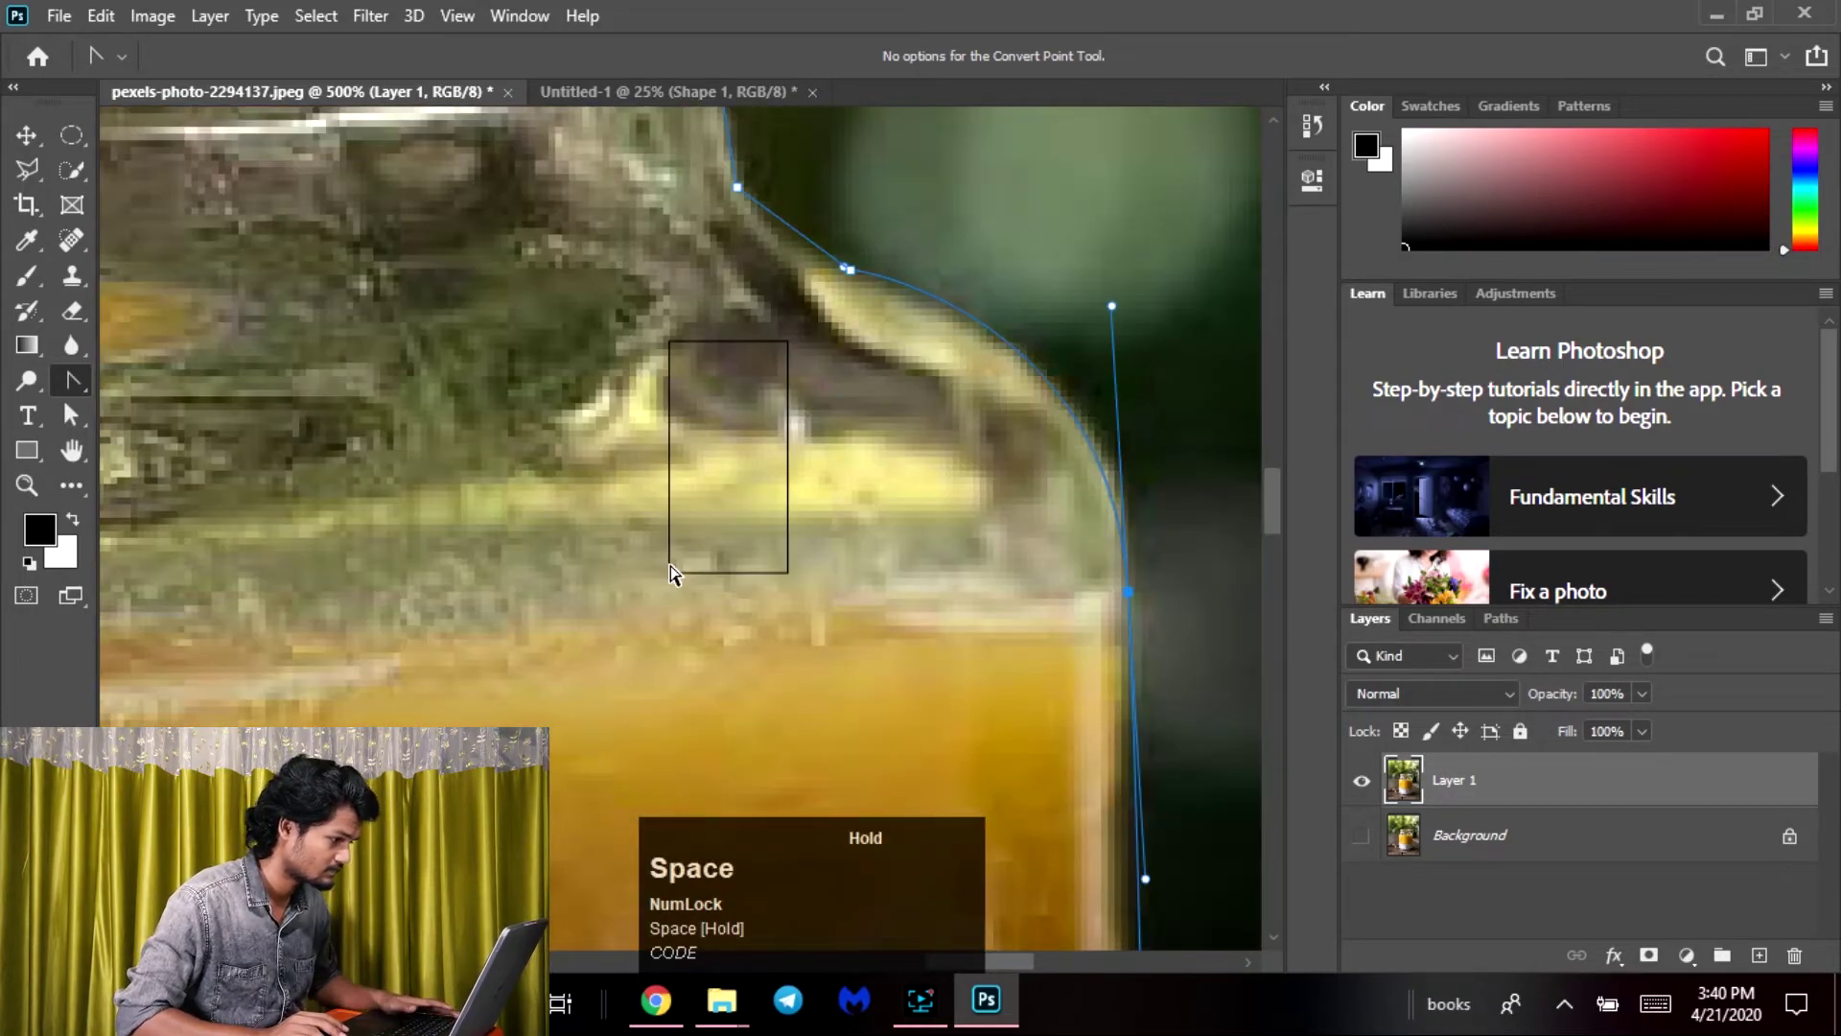
Round the path at the rim's right corner by pulling handles from its side and top anchor points
{"action": "left_click_drag", "start_coordinate": [860, 272], "coordinate": [612, 477]}
{"action": "left_click_drag", "start_coordinate": [638, 348], "coordinate": [826, 869]}
{"action": "left_click_drag", "start_coordinate": [812, 561], "coordinate": [804, 505]}
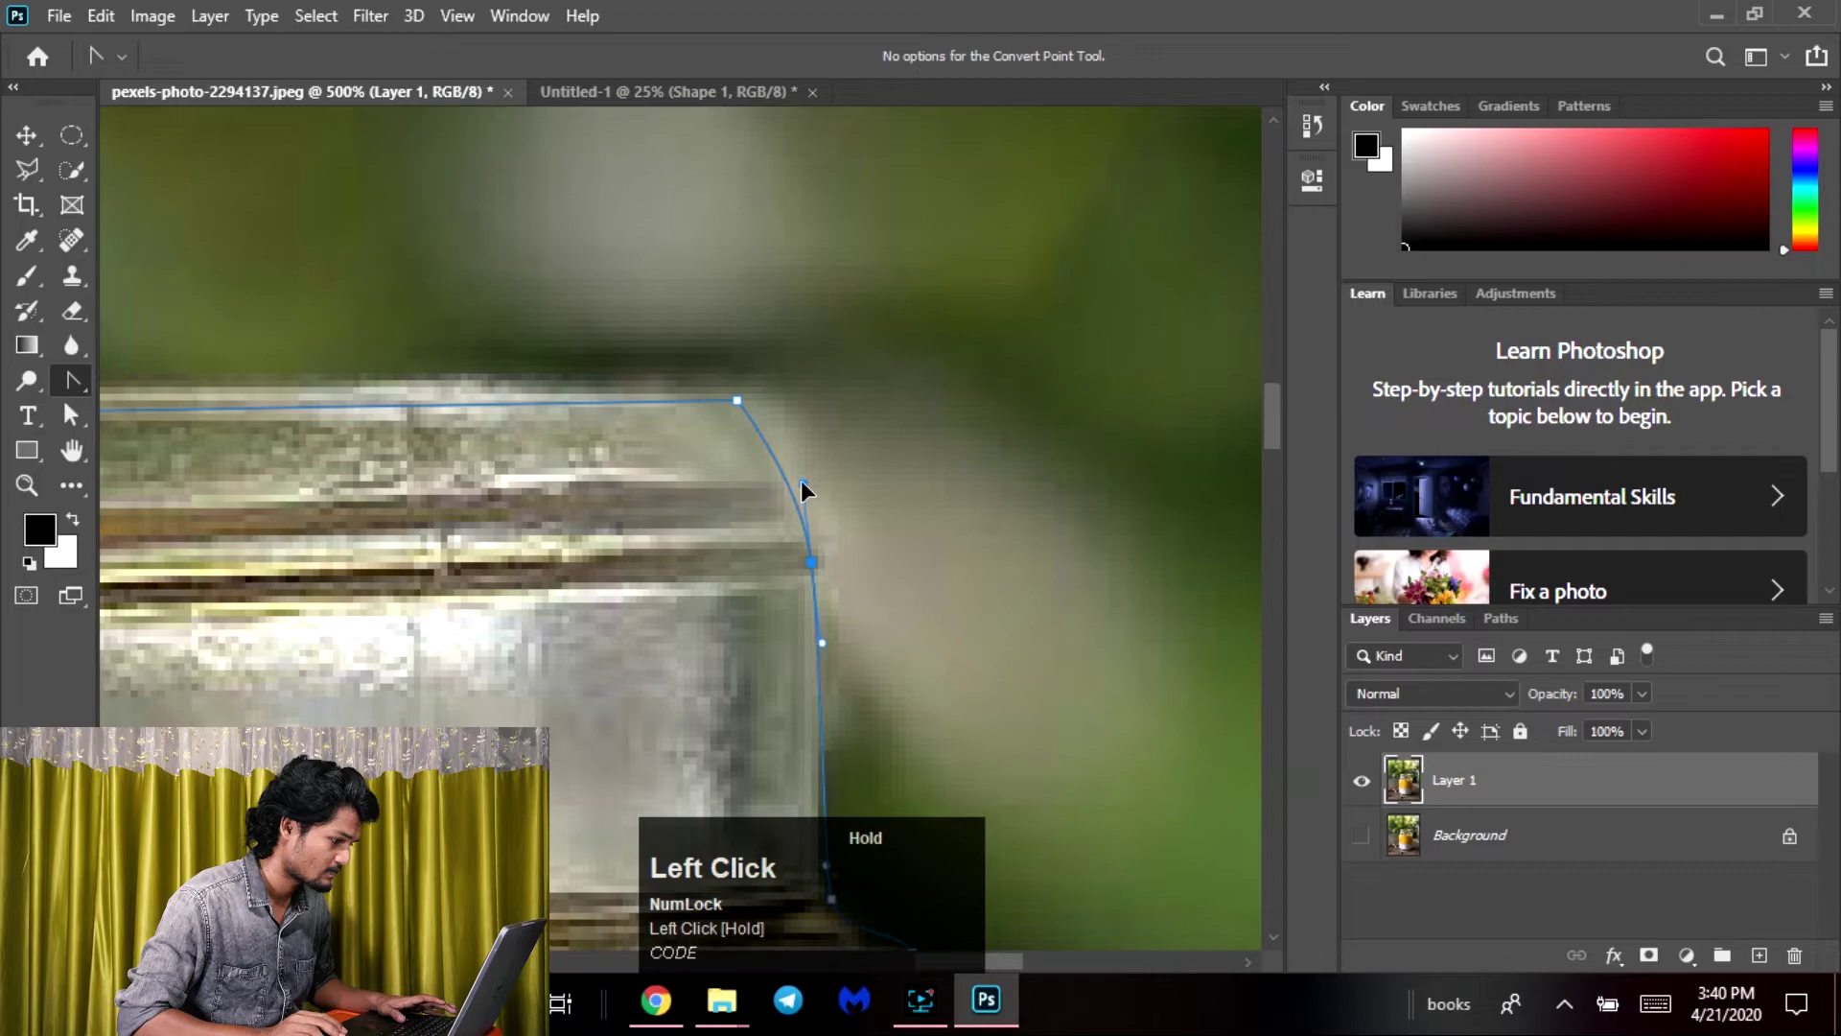
{"action": "left_click_drag", "start_coordinate": [736, 401], "coordinate": [711, 387]}
Add an anchor point midway along the rim's top edge with the Pen tool and return to the Convert Point tool
{"action": "left_click_drag", "start_coordinate": [749, 492], "coordinate": [883, 499]}
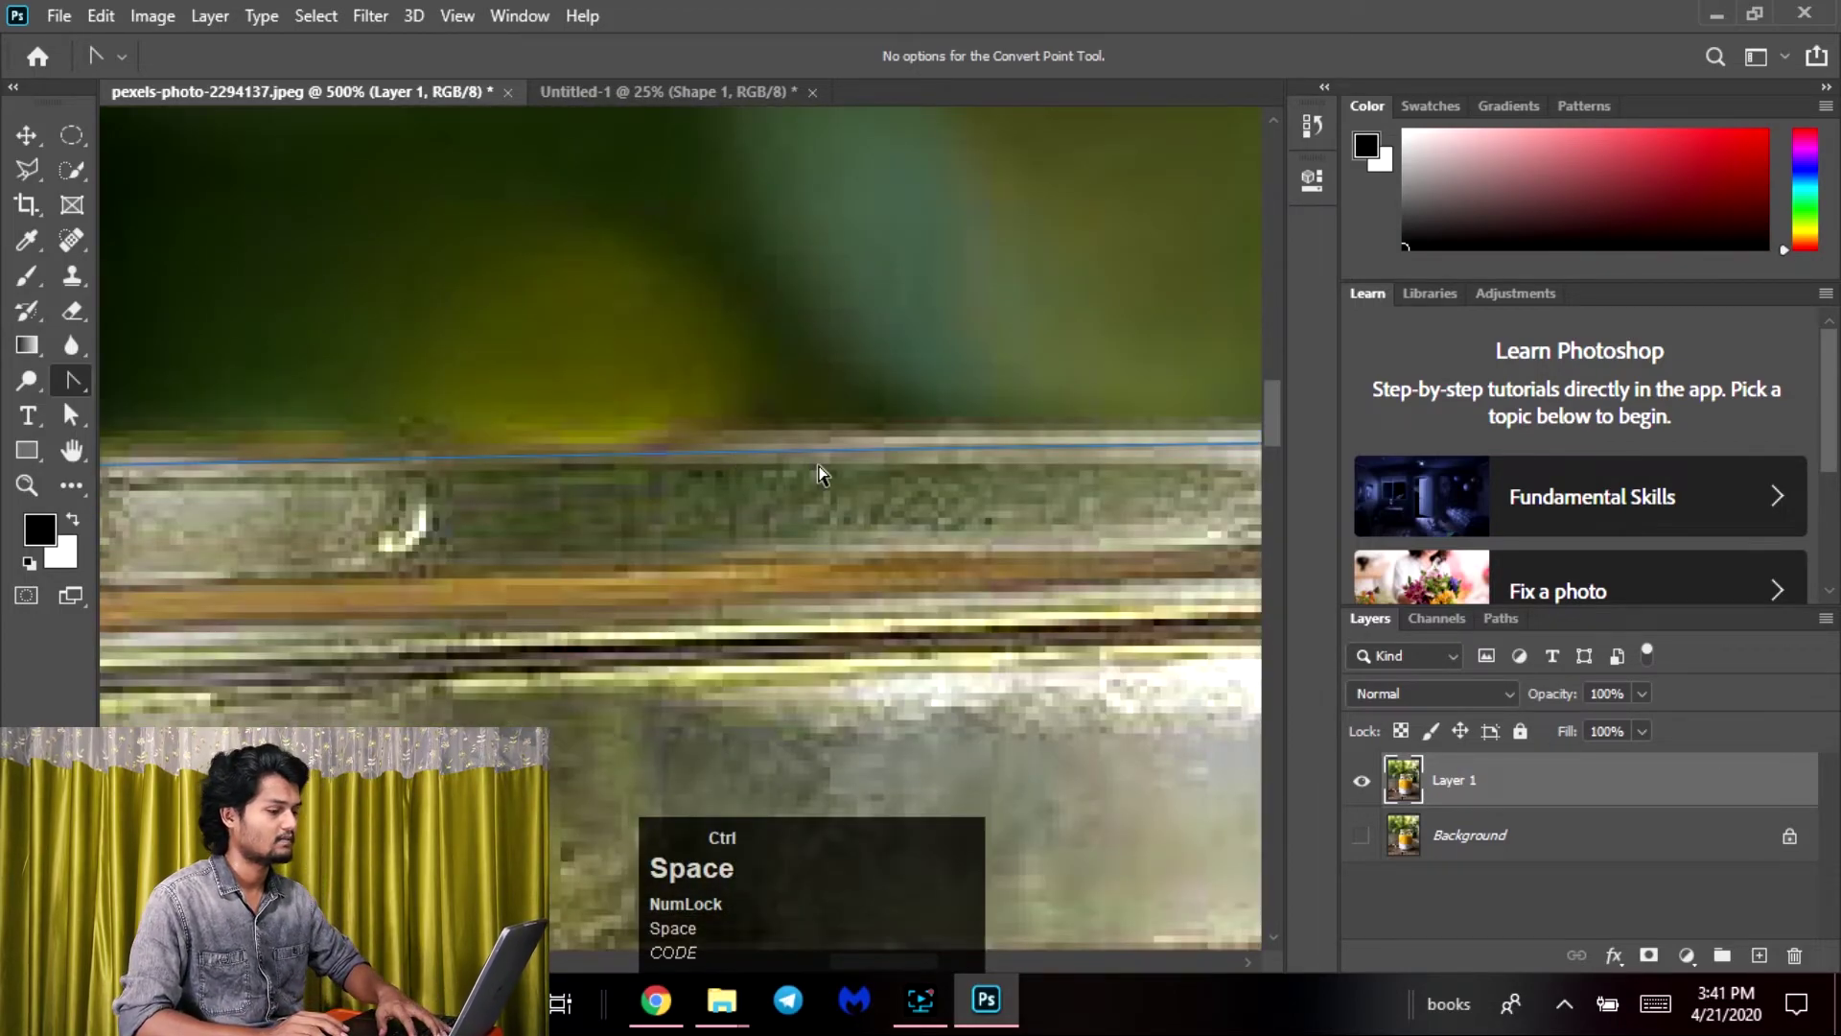
{"action": "key", "text": "ctrl+minus"}
{"action": "key", "text": "ctrl+minus"}
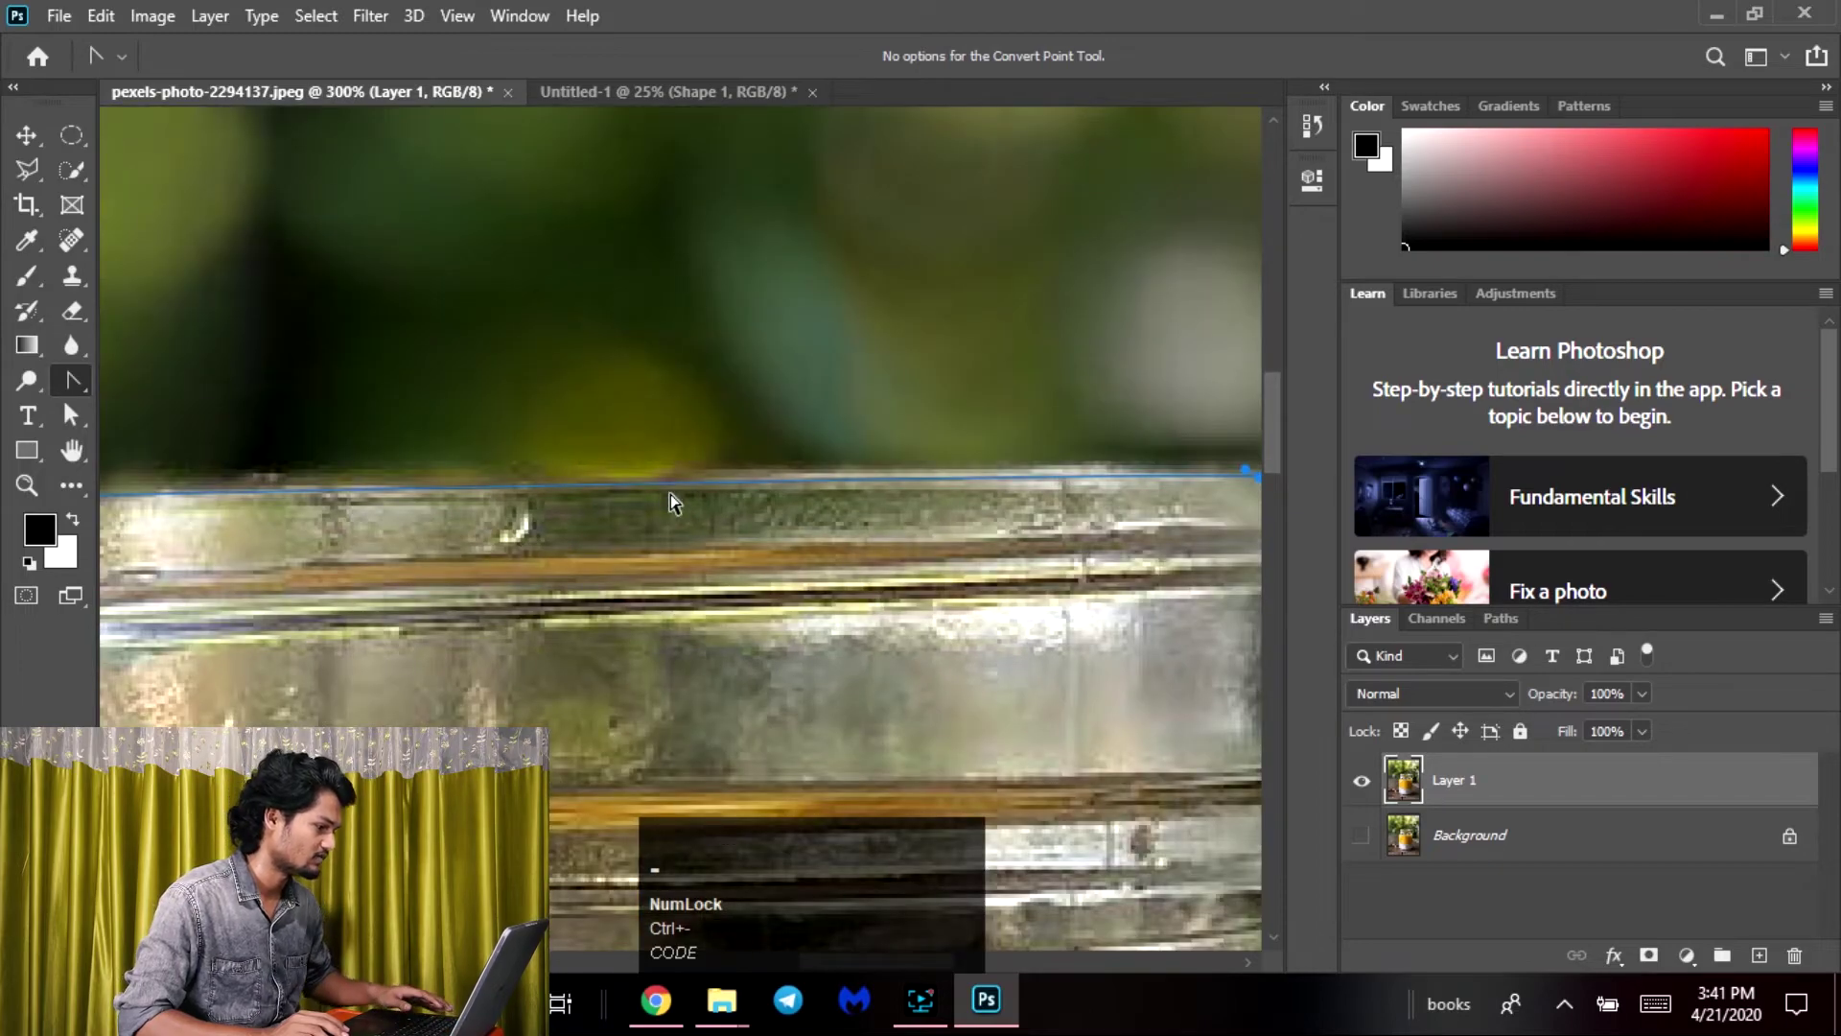
{"action": "left_click_drag", "start_coordinate": [78, 390], "coordinate": [182, 379]}
{"action": "left_click", "coordinate": [576, 485]}
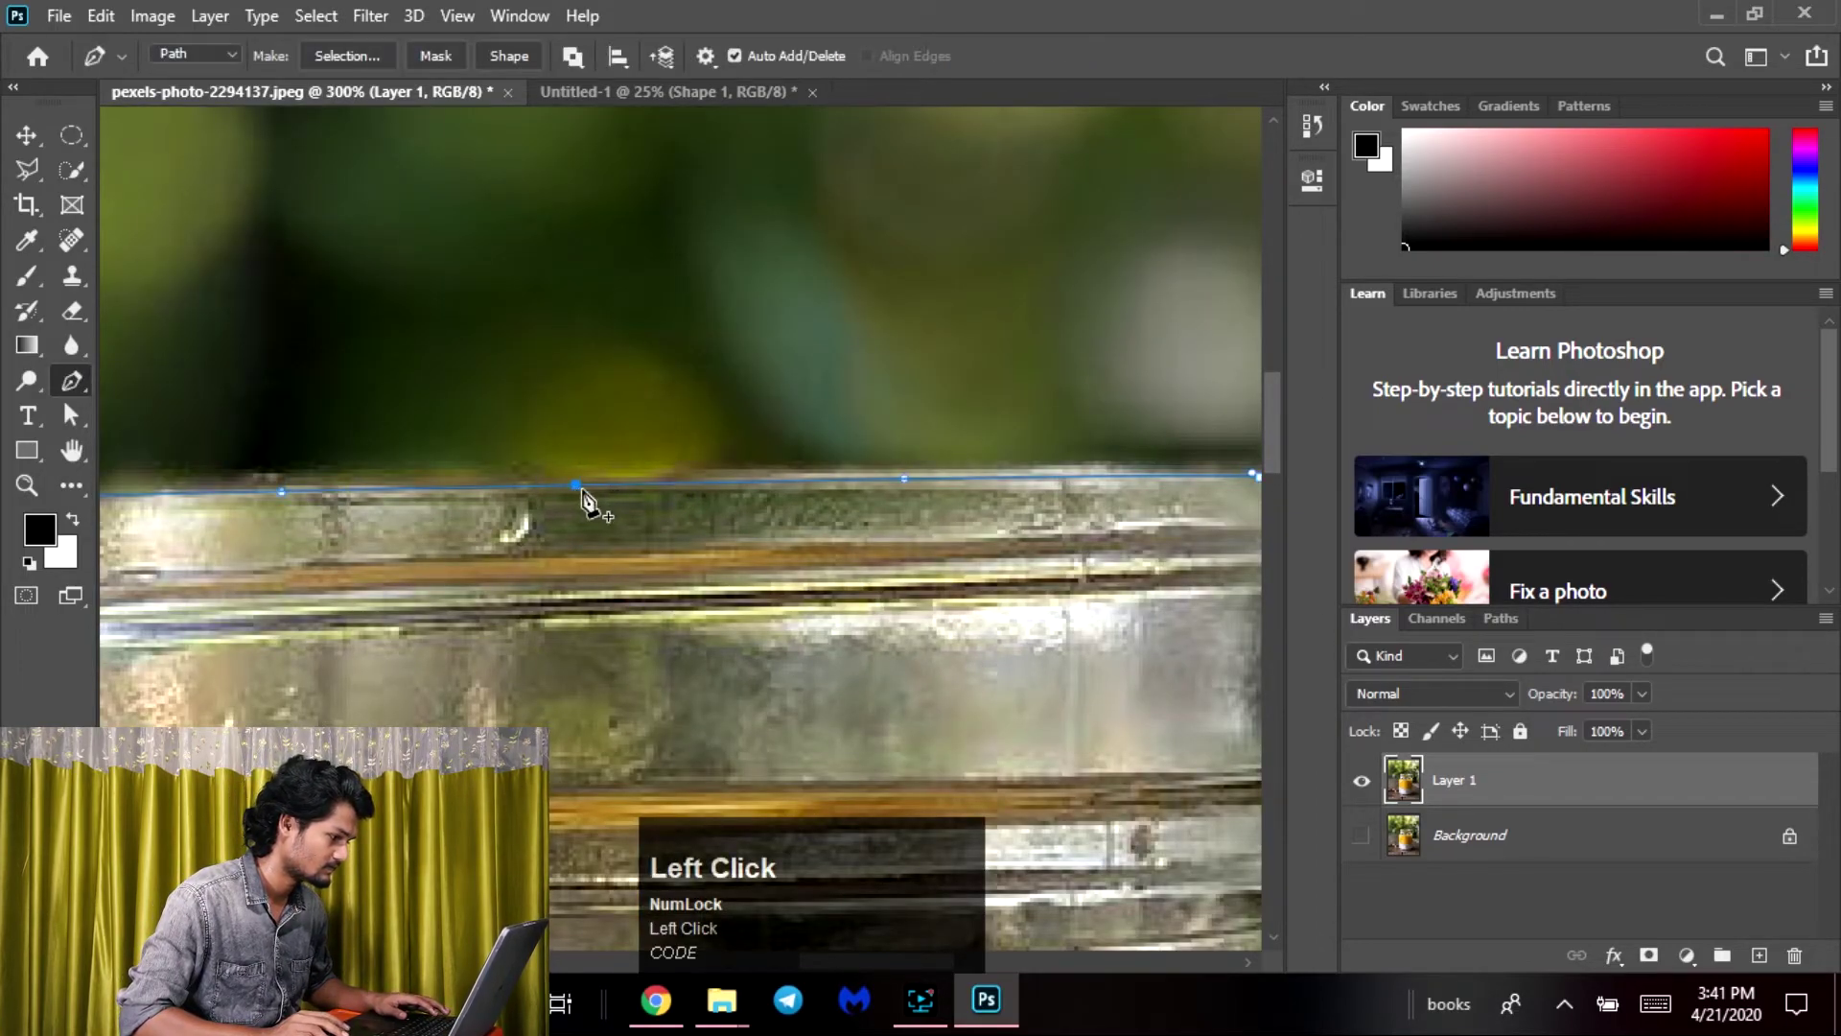
{"action": "left_click_drag", "start_coordinate": [72, 381], "coordinate": [198, 509]}
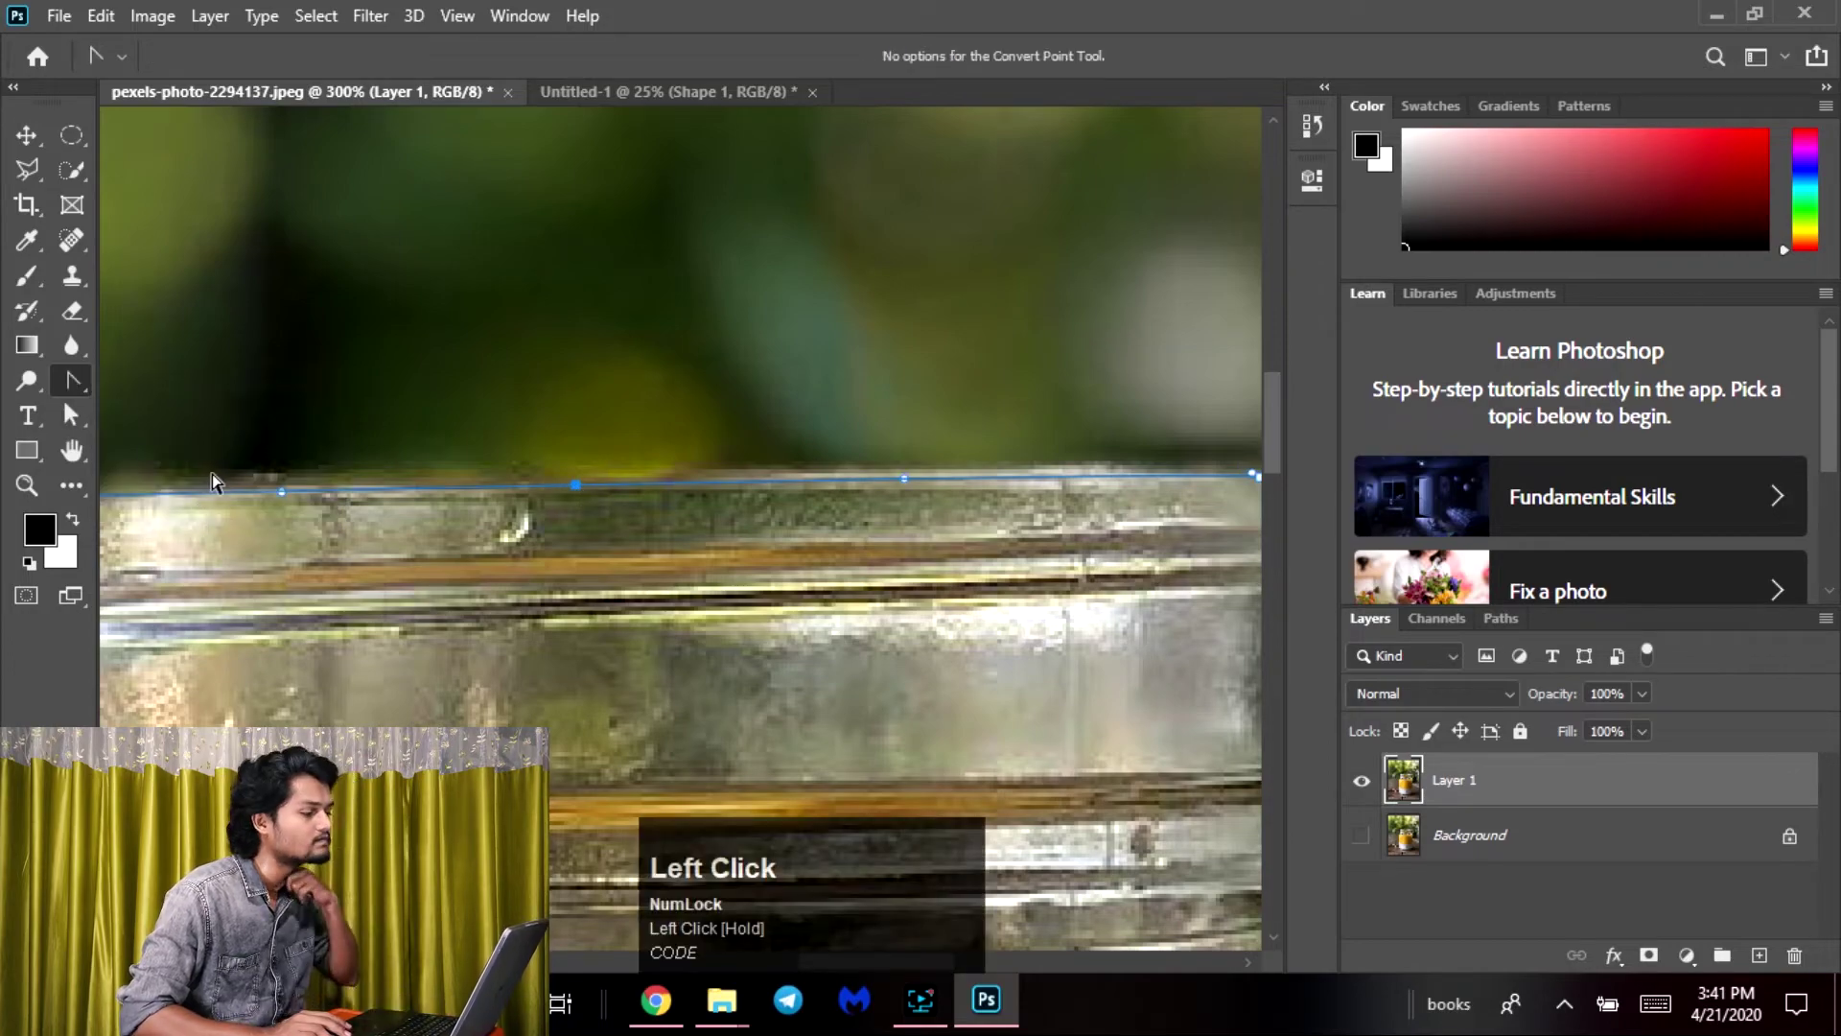
Round the path at the rim's left corner and fit the middle anchor point of the rim's top edge to the outline
{"action": "left_click_drag", "start_coordinate": [568, 523], "coordinate": [877, 530]}
{"action": "left_click_drag", "start_coordinate": [334, 462], "coordinate": [362, 444]}
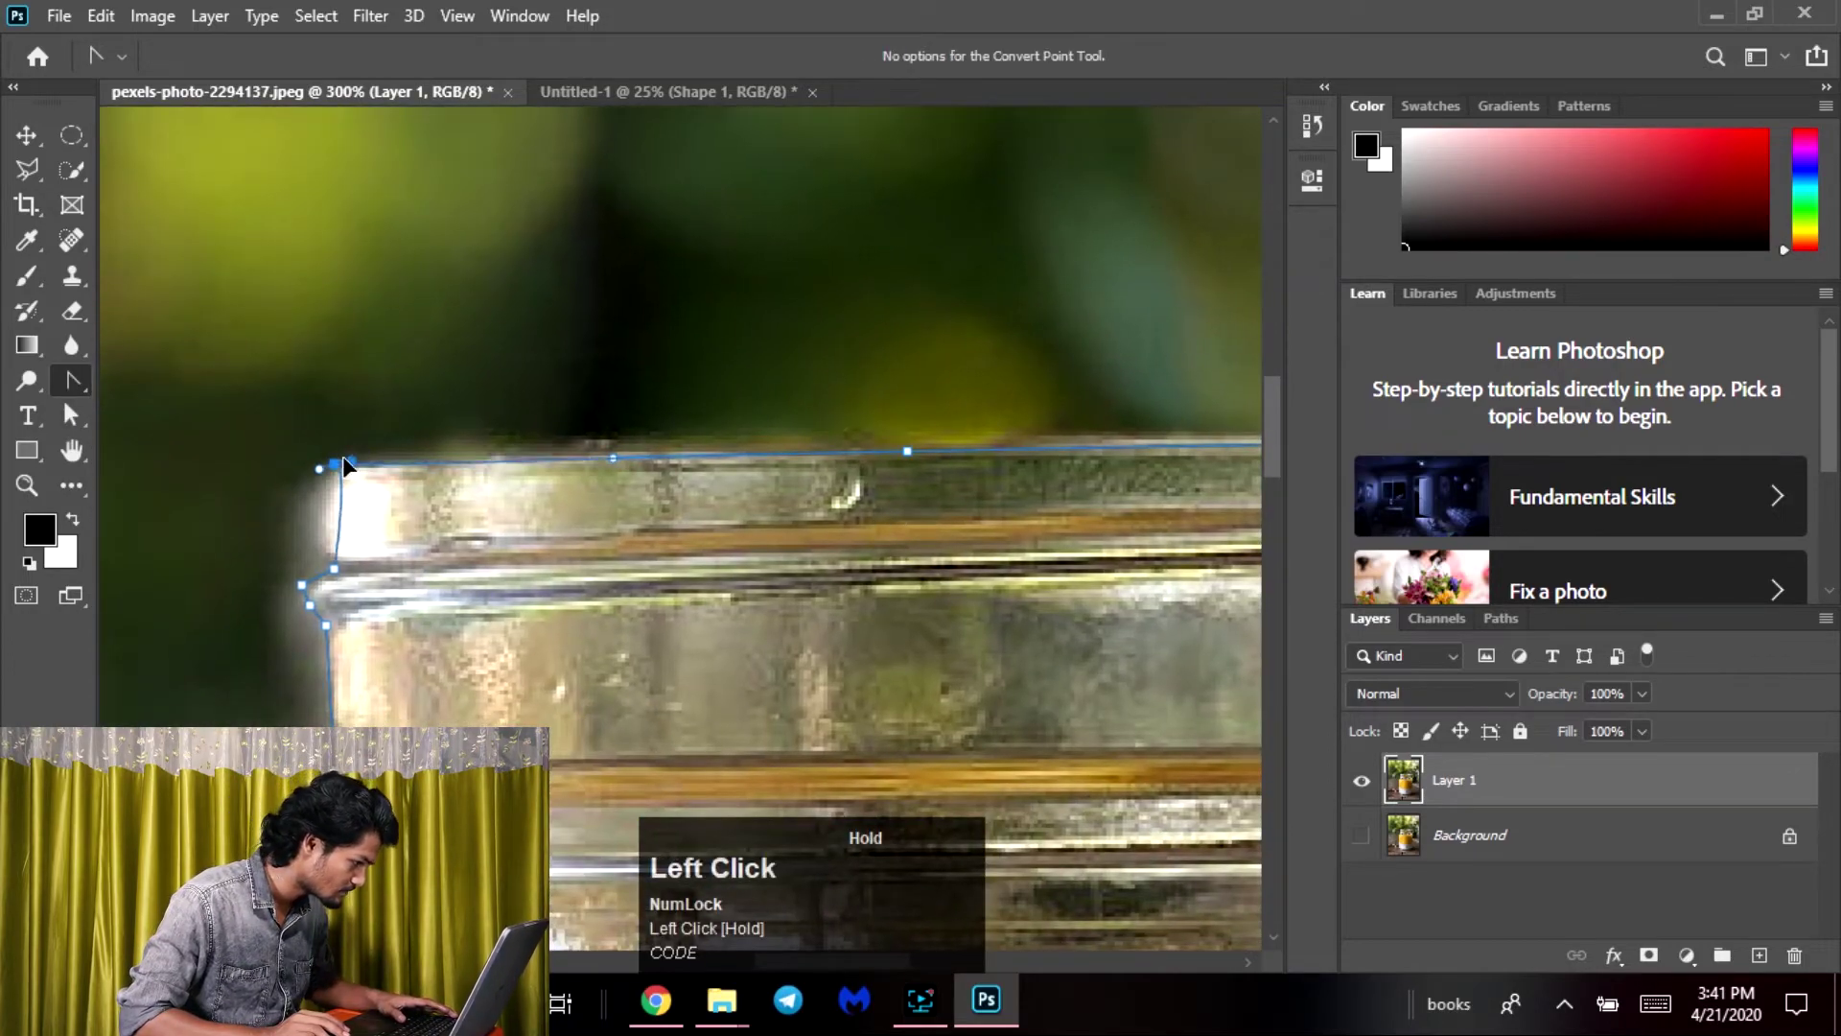
{"action": "mouse_move", "coordinate": [907, 450]}
{"action": "left_mouse_down"}
{"action": "mouse_move", "coordinate": [832, 436]}
{"action": "mouse_move", "coordinate": [818, 459]}
{"action": "mouse_move", "coordinate": [929, 435]}
{"action": "left_mouse_up"}
{"action": "key", "text": "v"}
{"action": "left_click", "coordinate": [74, 381]}
{"action": "left_click", "coordinate": [72, 415]}
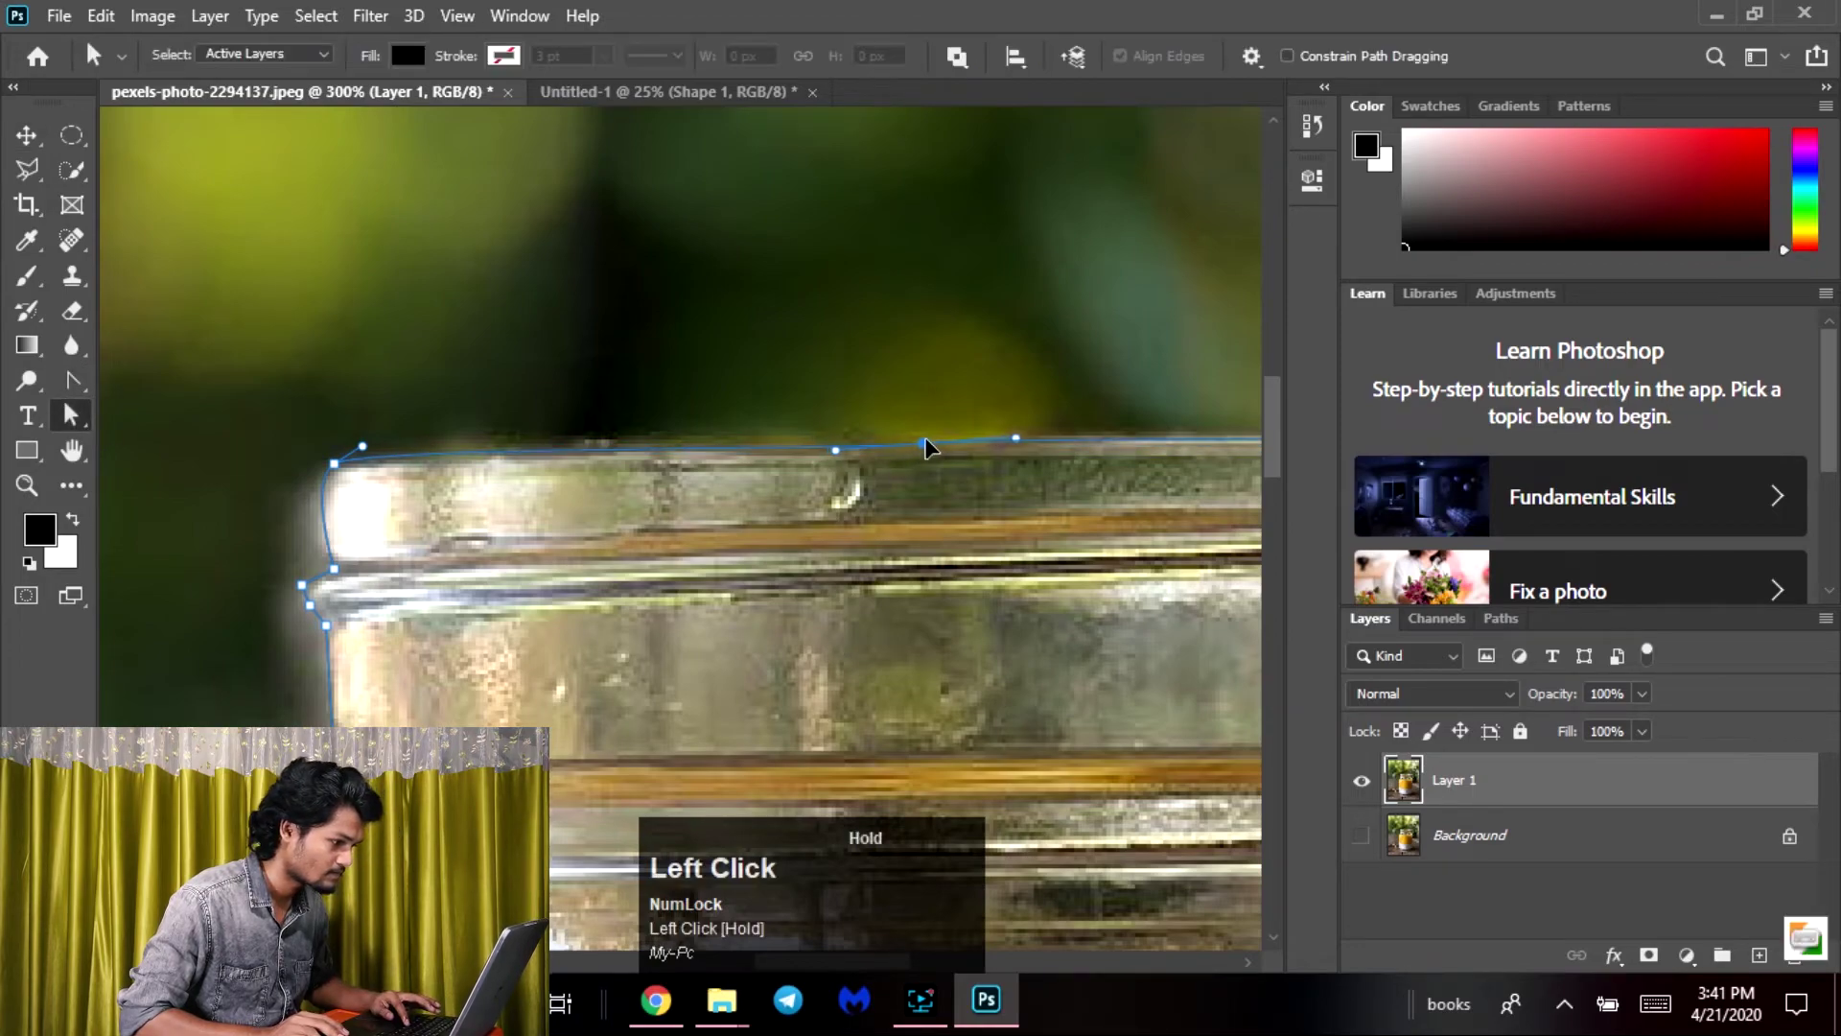
Move the outer anchor point of the rim's left upper thread slightly inward onto the glass edge with the Direct Selection tool
{"action": "key", "text": "space"}
{"action": "left_click_drag", "start_coordinate": [398, 610], "coordinate": [709, 347]}
{"action": "key", "text": "ctrl+equal"}
{"action": "key", "text": "ctrl+equal"}
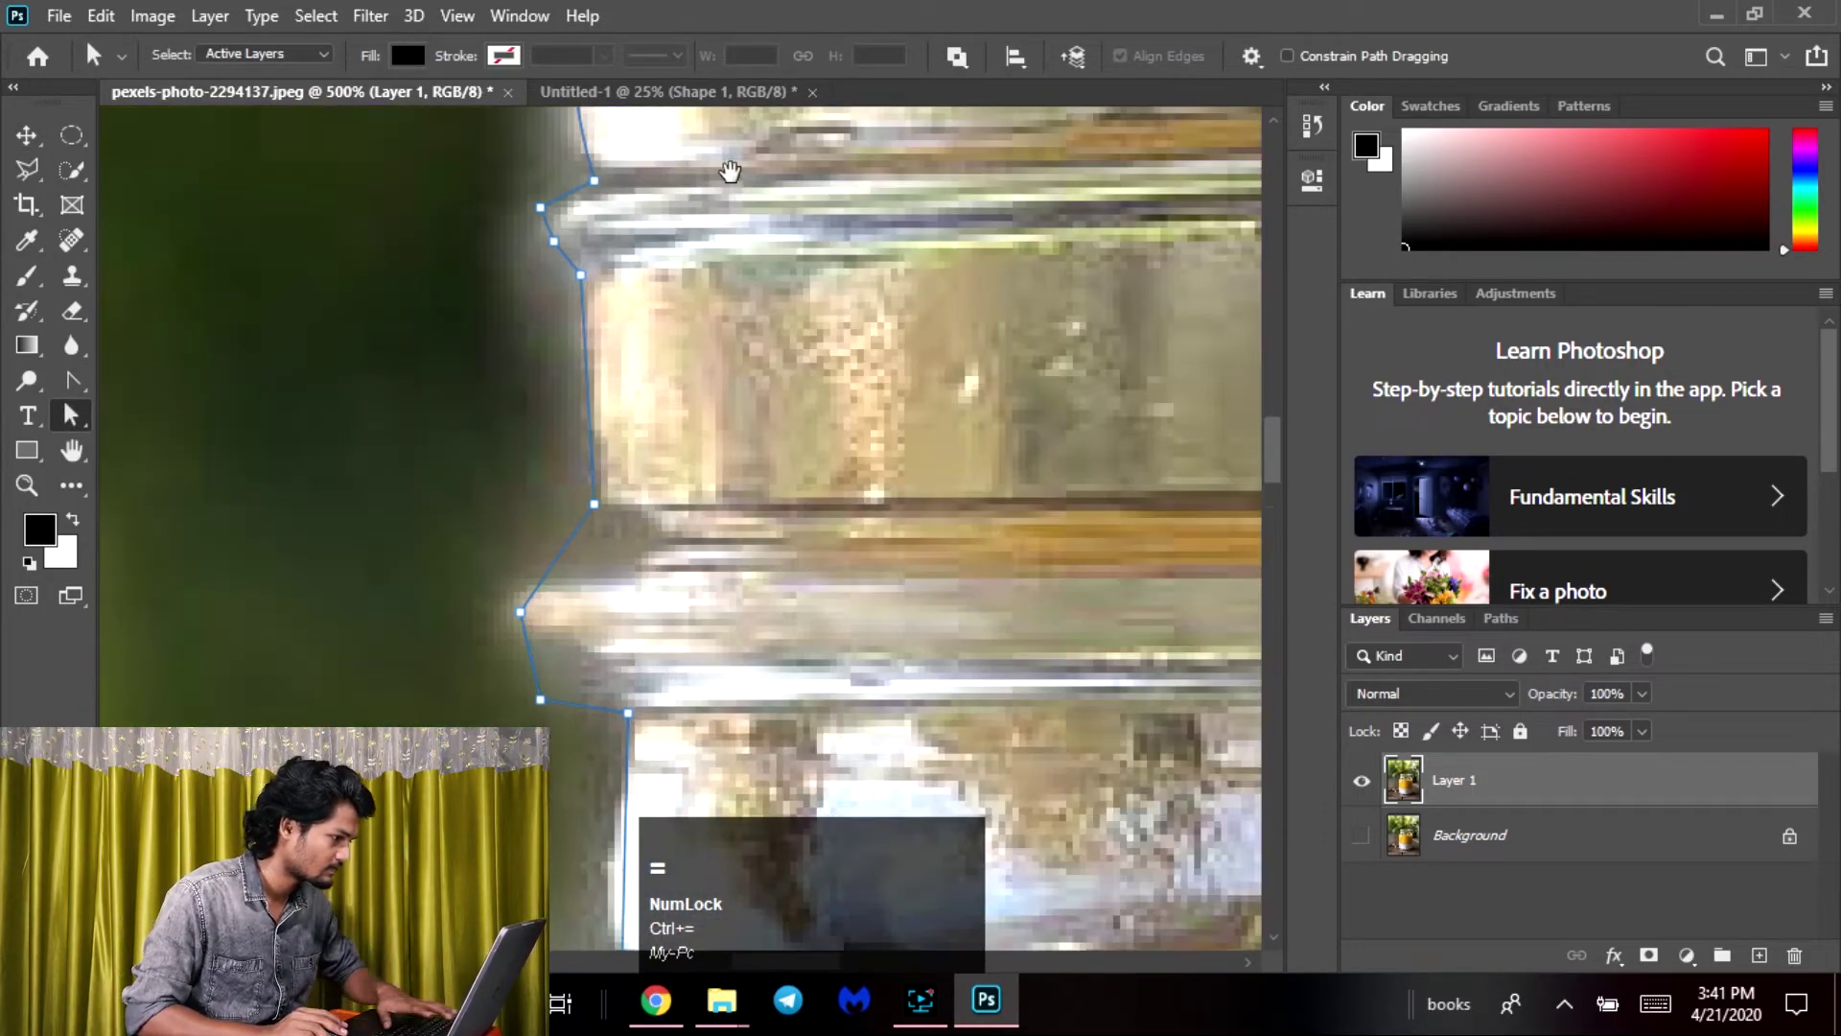
{"action": "key", "text": "space"}
{"action": "left_click_drag", "start_coordinate": [731, 182], "coordinate": [706, 415]}
{"action": "left_click_drag", "start_coordinate": [513, 438], "coordinate": [533, 442]}
Curve the path into the neck ring's left bulge by pulling handles from the anchor points above and on it with the Convert Point tool
{"action": "key", "text": "space"}
{"action": "left_click_drag", "start_coordinate": [681, 553], "coordinate": [707, 257]}
{"action": "left_click", "coordinate": [72, 380]}
{"action": "left_click_drag", "start_coordinate": [591, 442], "coordinate": [591, 485]}
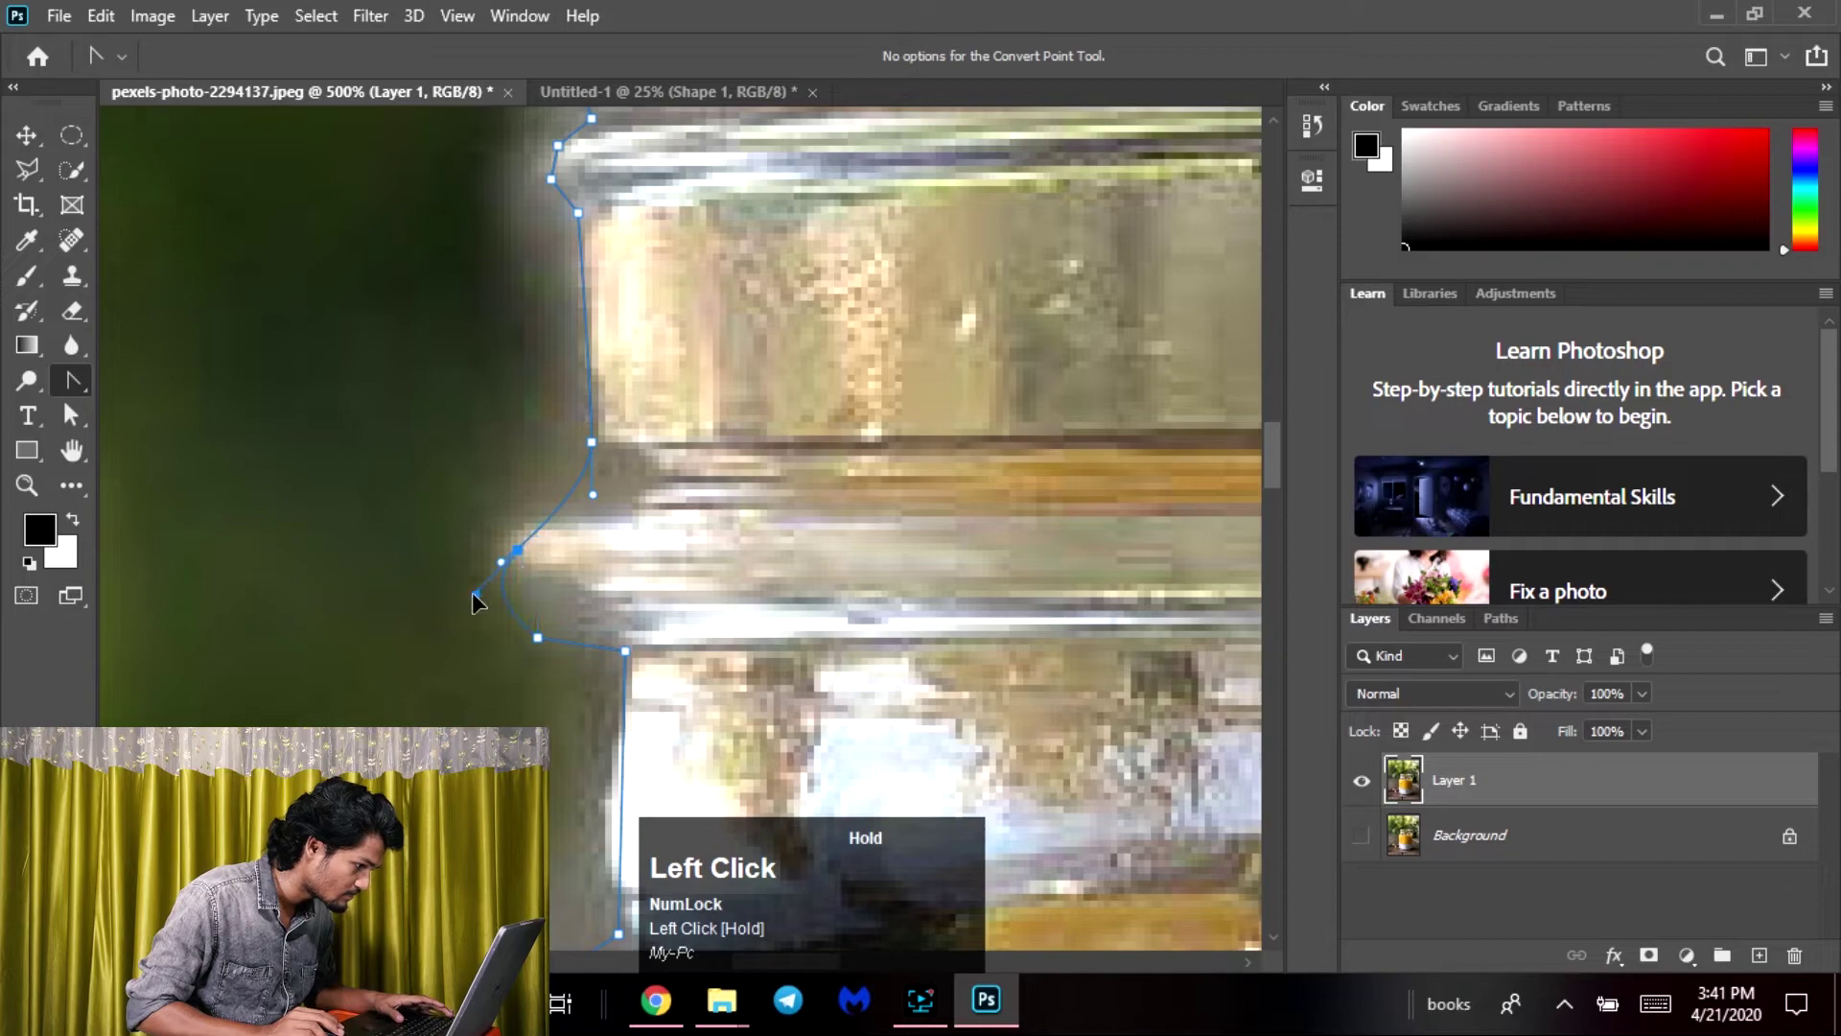
Pull curve handles from the upper and lower anchor points of the neck's left side and from the left shoulder's outermost anchor point
{"action": "key", "text": "space"}
{"action": "left_click_drag", "start_coordinate": [554, 522], "coordinate": [593, 215]}
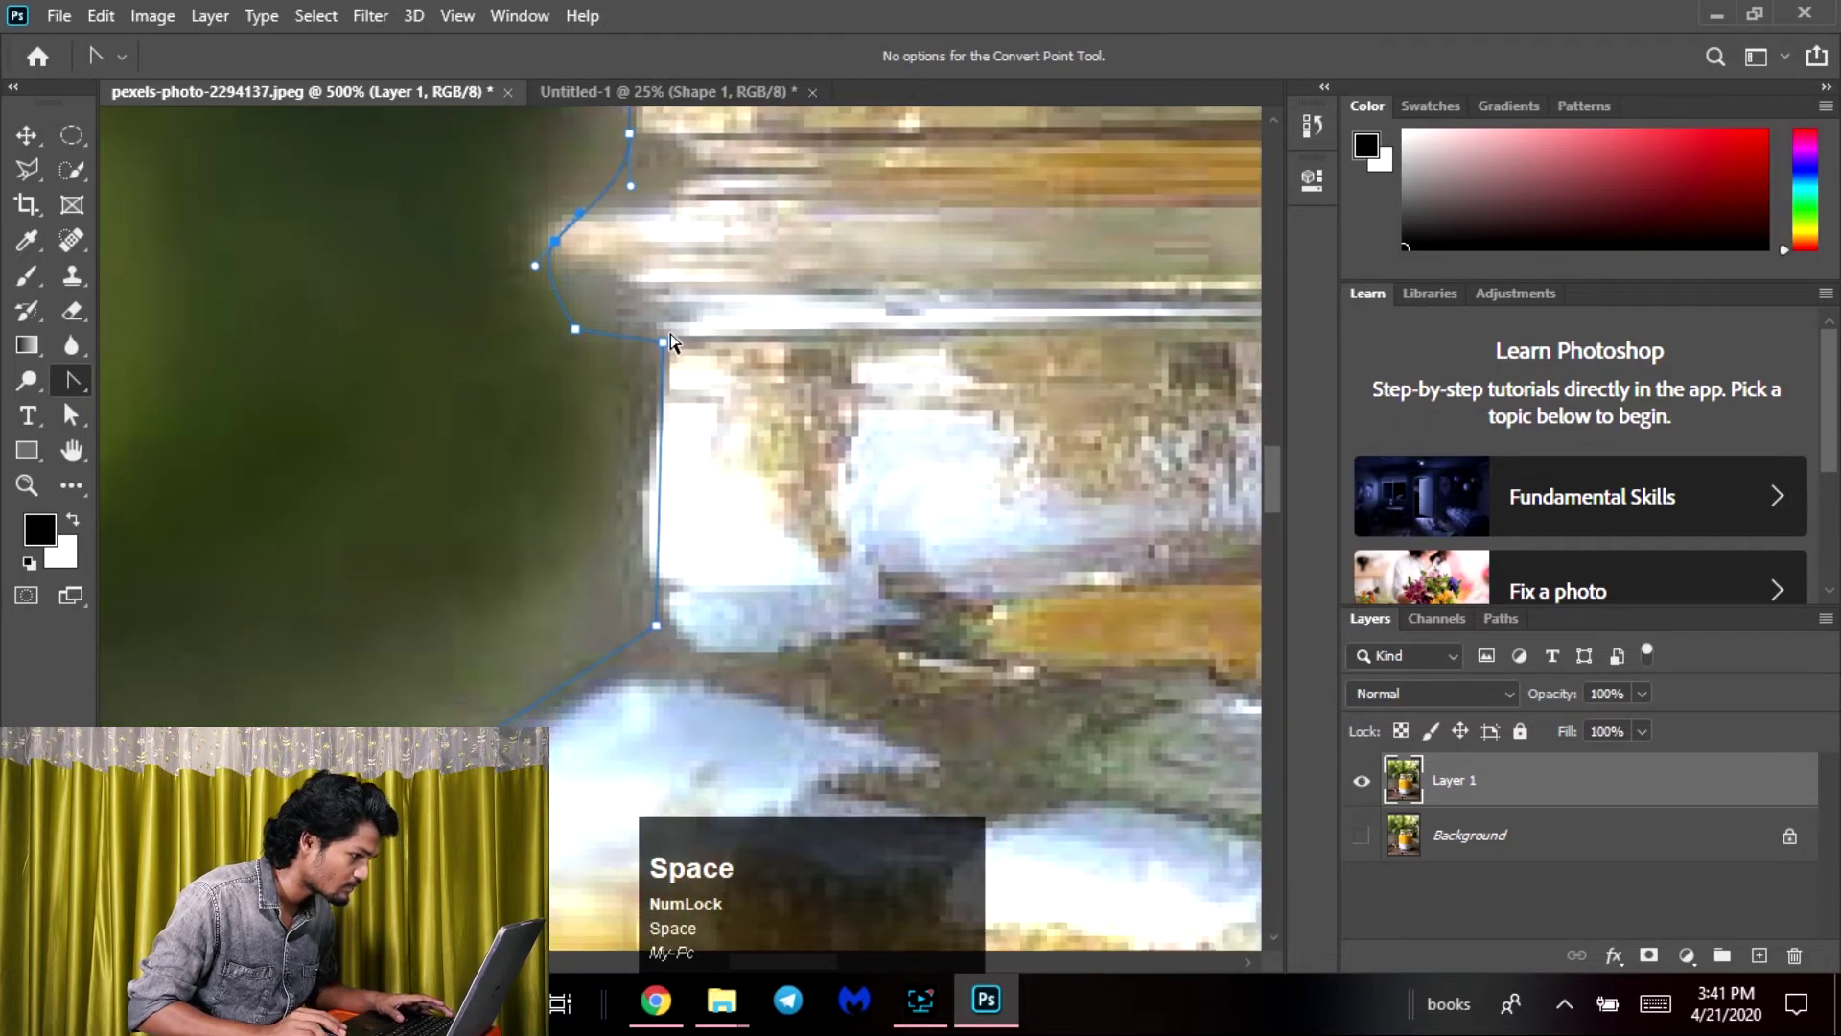
{"action": "mouse_move", "coordinate": [664, 341]}
{"action": "left_mouse_down"}
{"action": "mouse_move", "coordinate": [691, 349]}
{"action": "mouse_move", "coordinate": [680, 368]}
{"action": "left_mouse_up"}
{"action": "left_click_drag", "start_coordinate": [656, 625], "coordinate": [592, 666]}
{"action": "key", "text": "space"}
{"action": "left_click_drag", "start_coordinate": [220, 935], "coordinate": [465, 547]}
{"action": "left_click_drag", "start_coordinate": [520, 422], "coordinate": [460, 539]}
Move the lower and upper anchor points of the neck's left side outward onto the glass edge with the Direct Selection tool
{"action": "key", "text": "space"}
{"action": "left_click_drag", "start_coordinate": [1073, 218], "coordinate": [953, 490]}
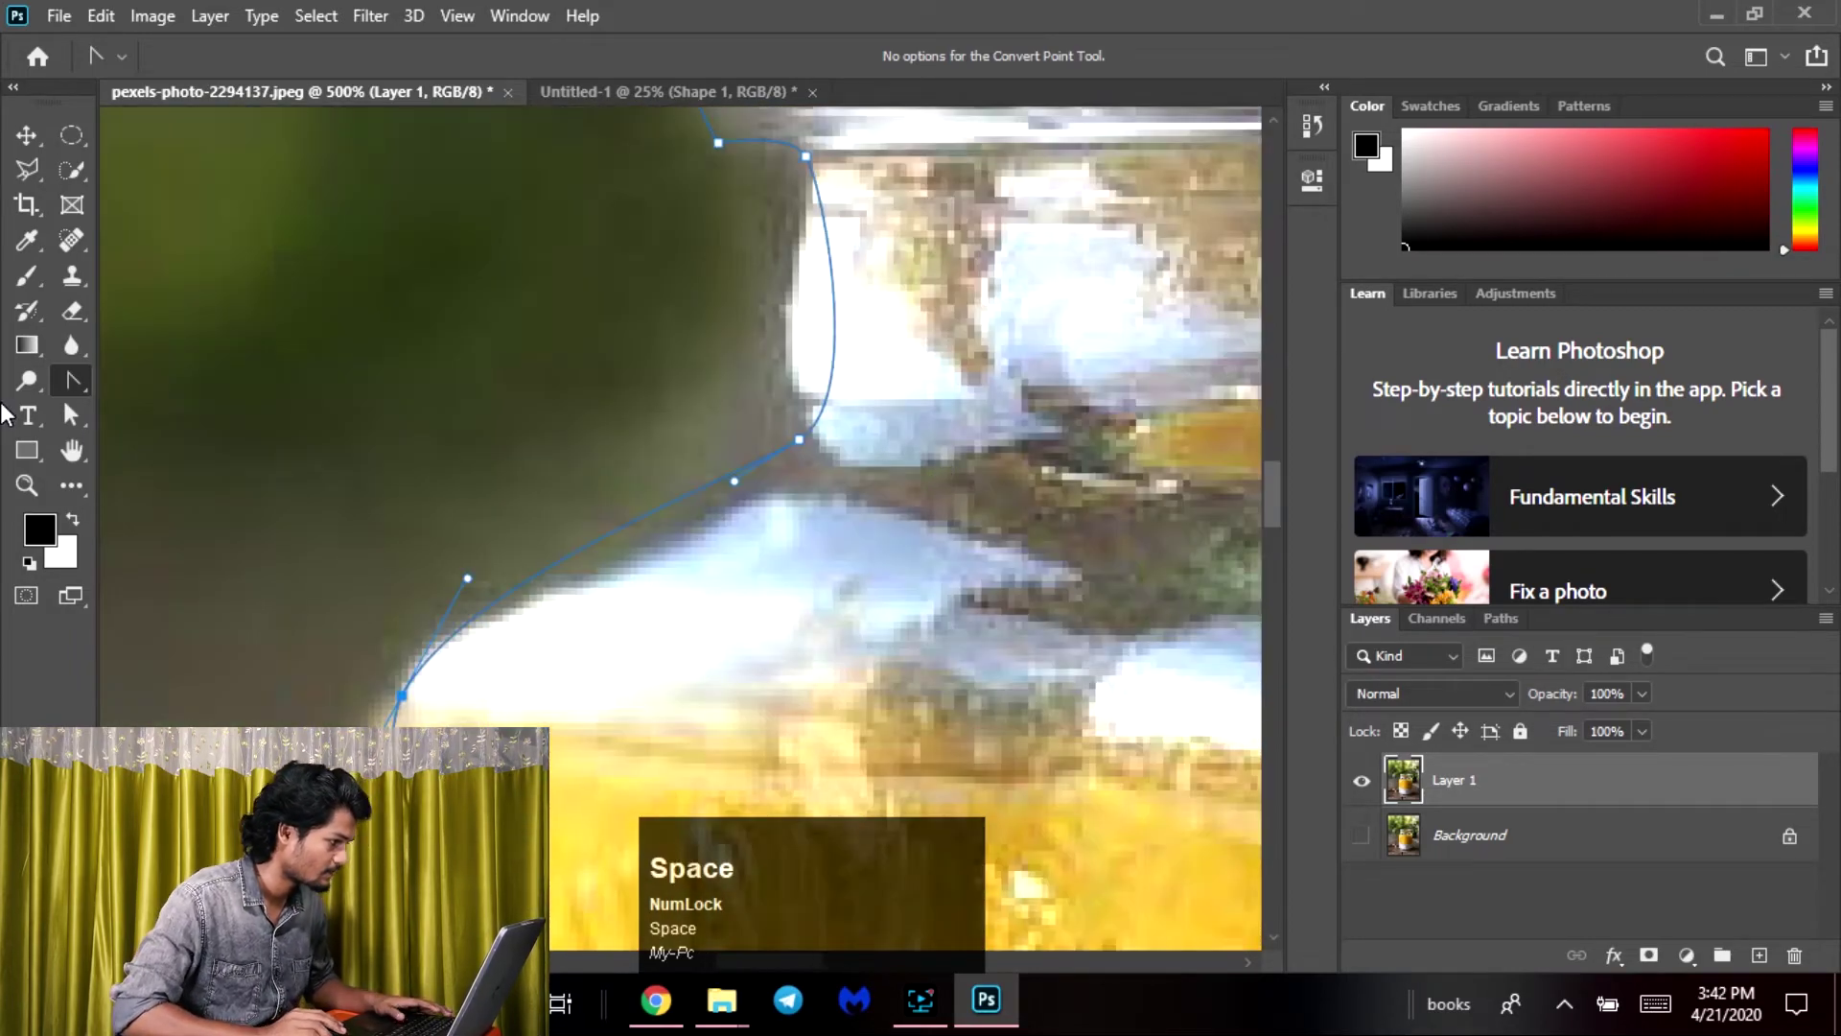
{"action": "left_click", "coordinate": [71, 415]}
{"action": "left_click_drag", "start_coordinate": [799, 445], "coordinate": [754, 500]}
{"action": "key", "text": "space"}
{"action": "left_click_drag", "start_coordinate": [818, 217], "coordinate": [799, 350]}
{"action": "left_click_drag", "start_coordinate": [782, 287], "coordinate": [749, 301]}
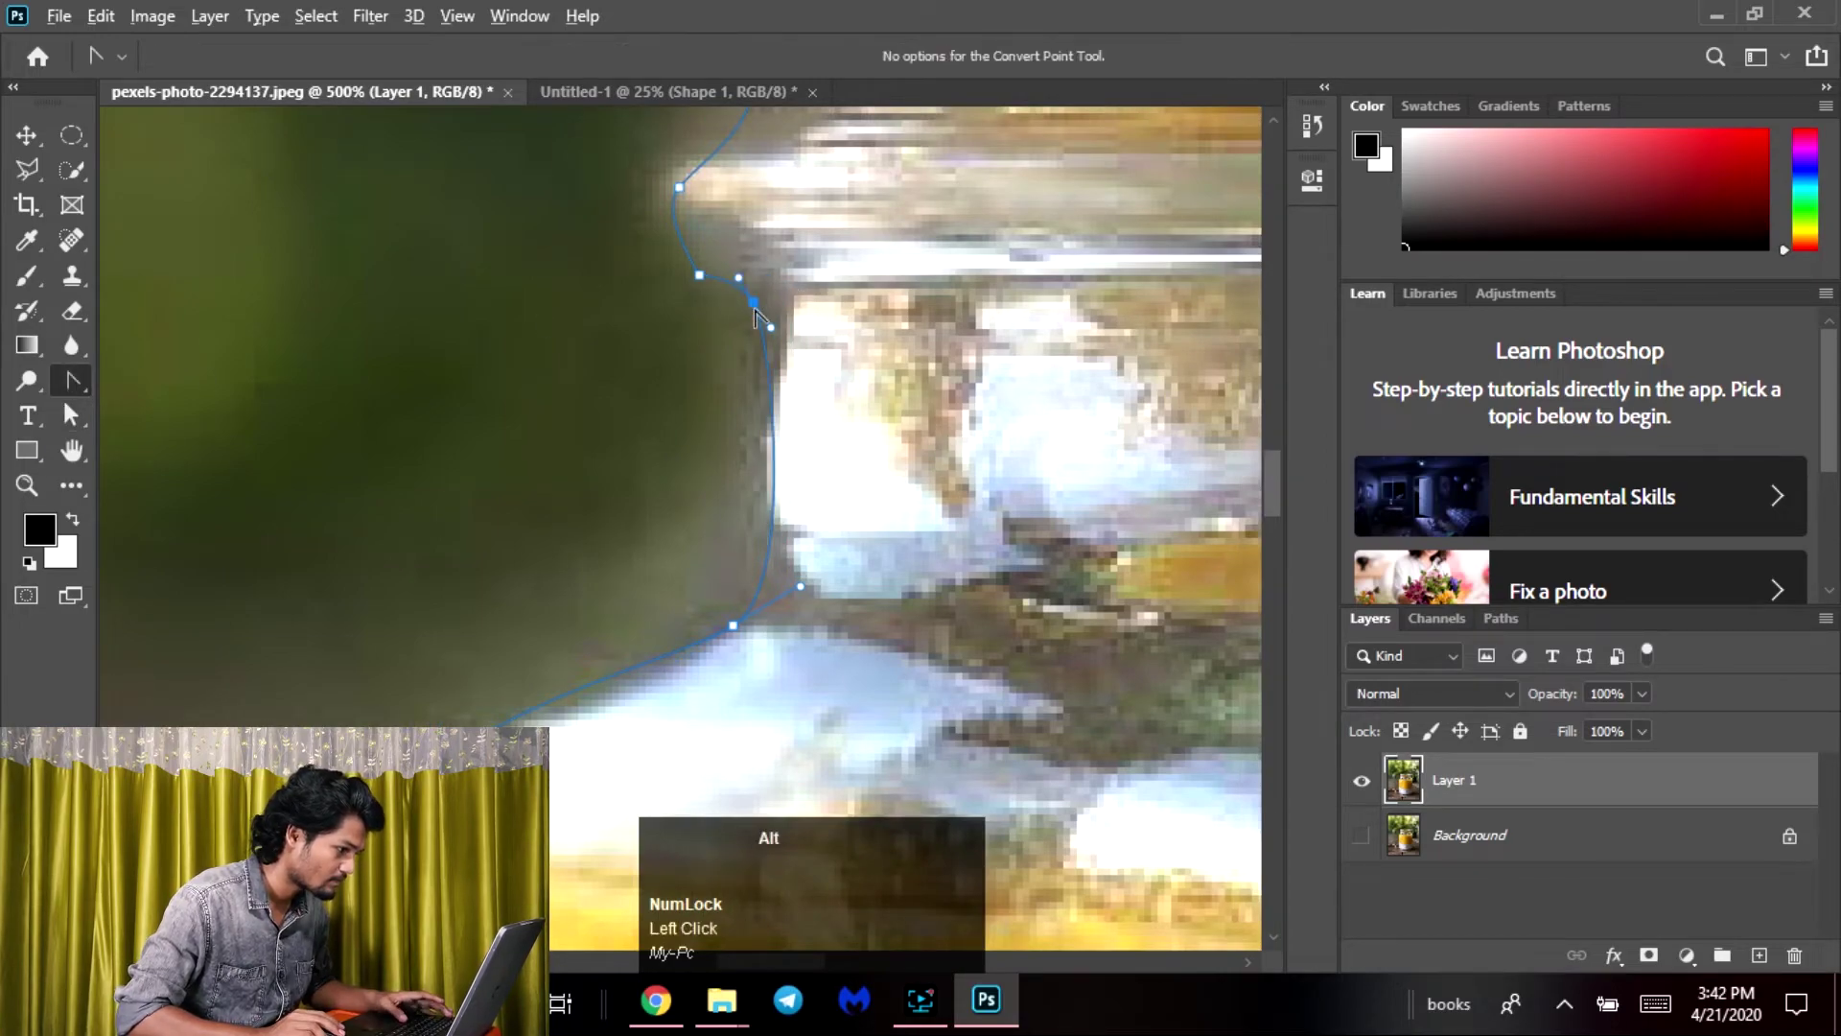
Convert the upper anchor point of the neck's left side to a corner point without curve handles
{"action": "left_click", "coordinate": [754, 305], "text": "alt"}
{"action": "left_click_drag", "start_coordinate": [743, 280], "coordinate": [760, 269]}
{"action": "key", "text": "p"}
{"action": "left_click", "coordinate": [753, 302], "text": "alt"}
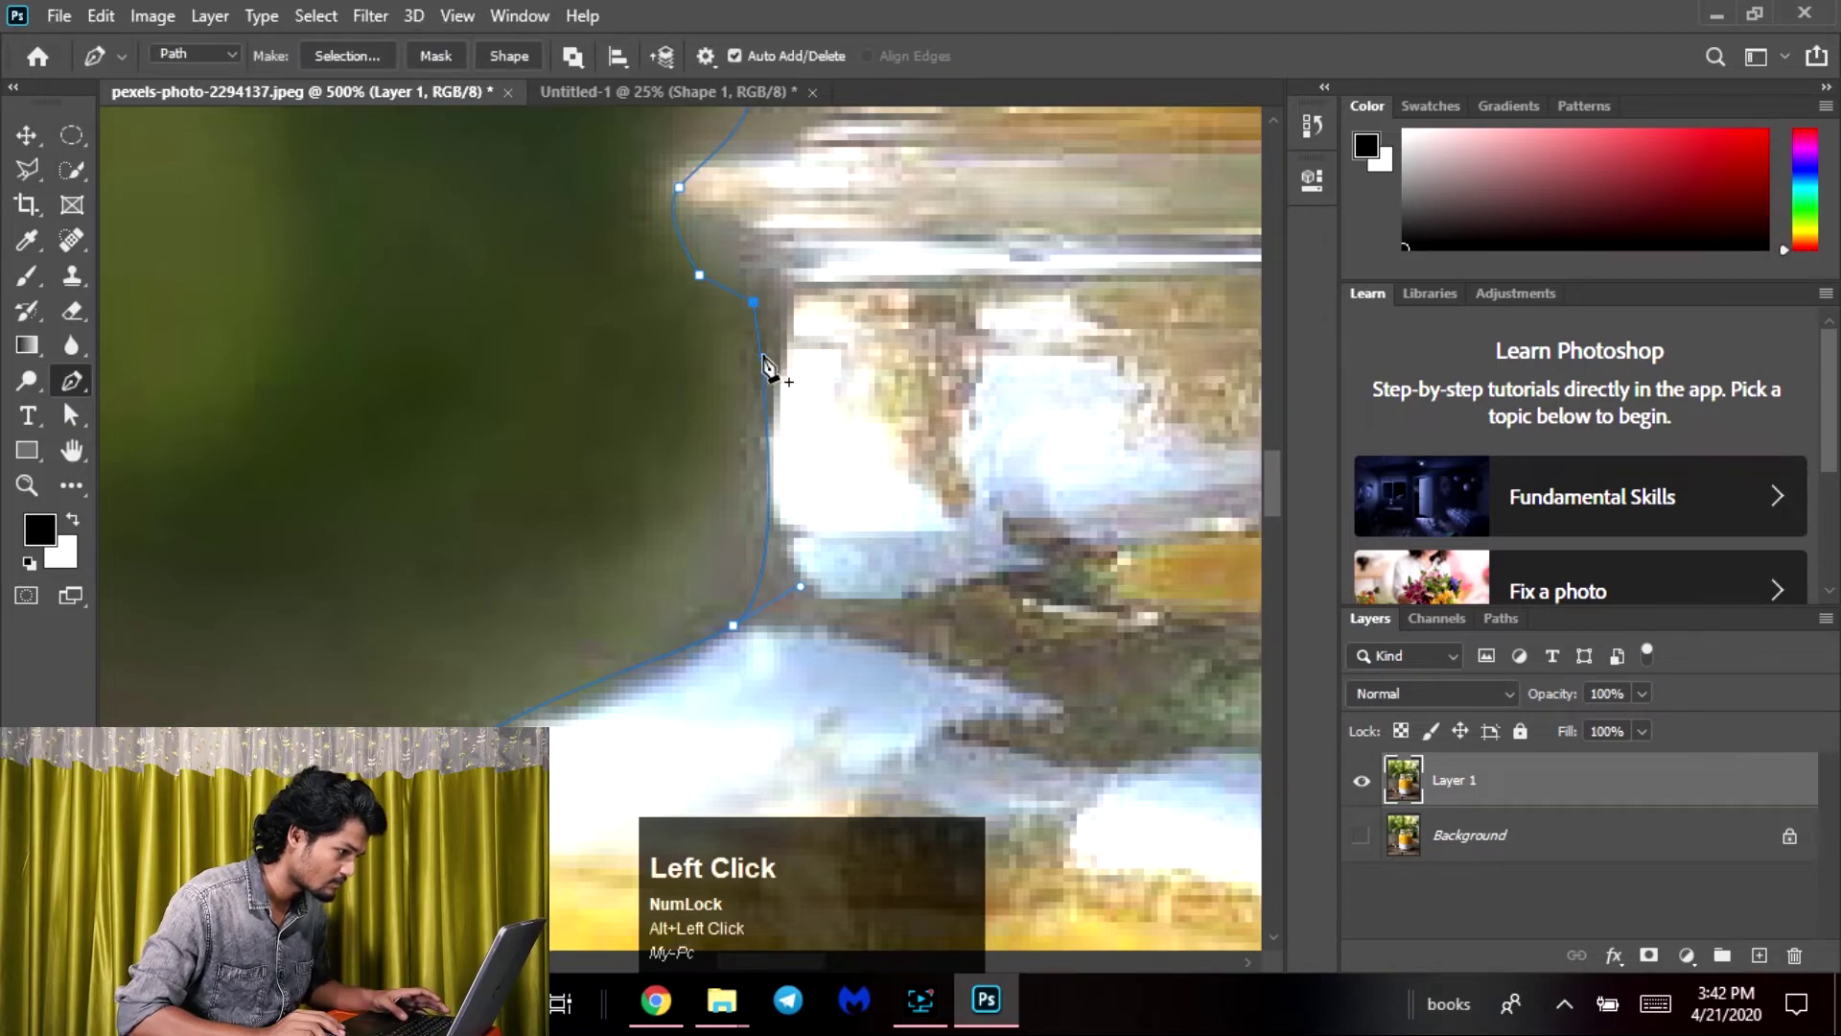
Add an anchor point midway down the neck's left edge and adjust its handles with the Convert Point tool
{"action": "left_click", "coordinate": [766, 426]}
{"action": "left_click_drag", "start_coordinate": [82, 376], "coordinate": [183, 511]}
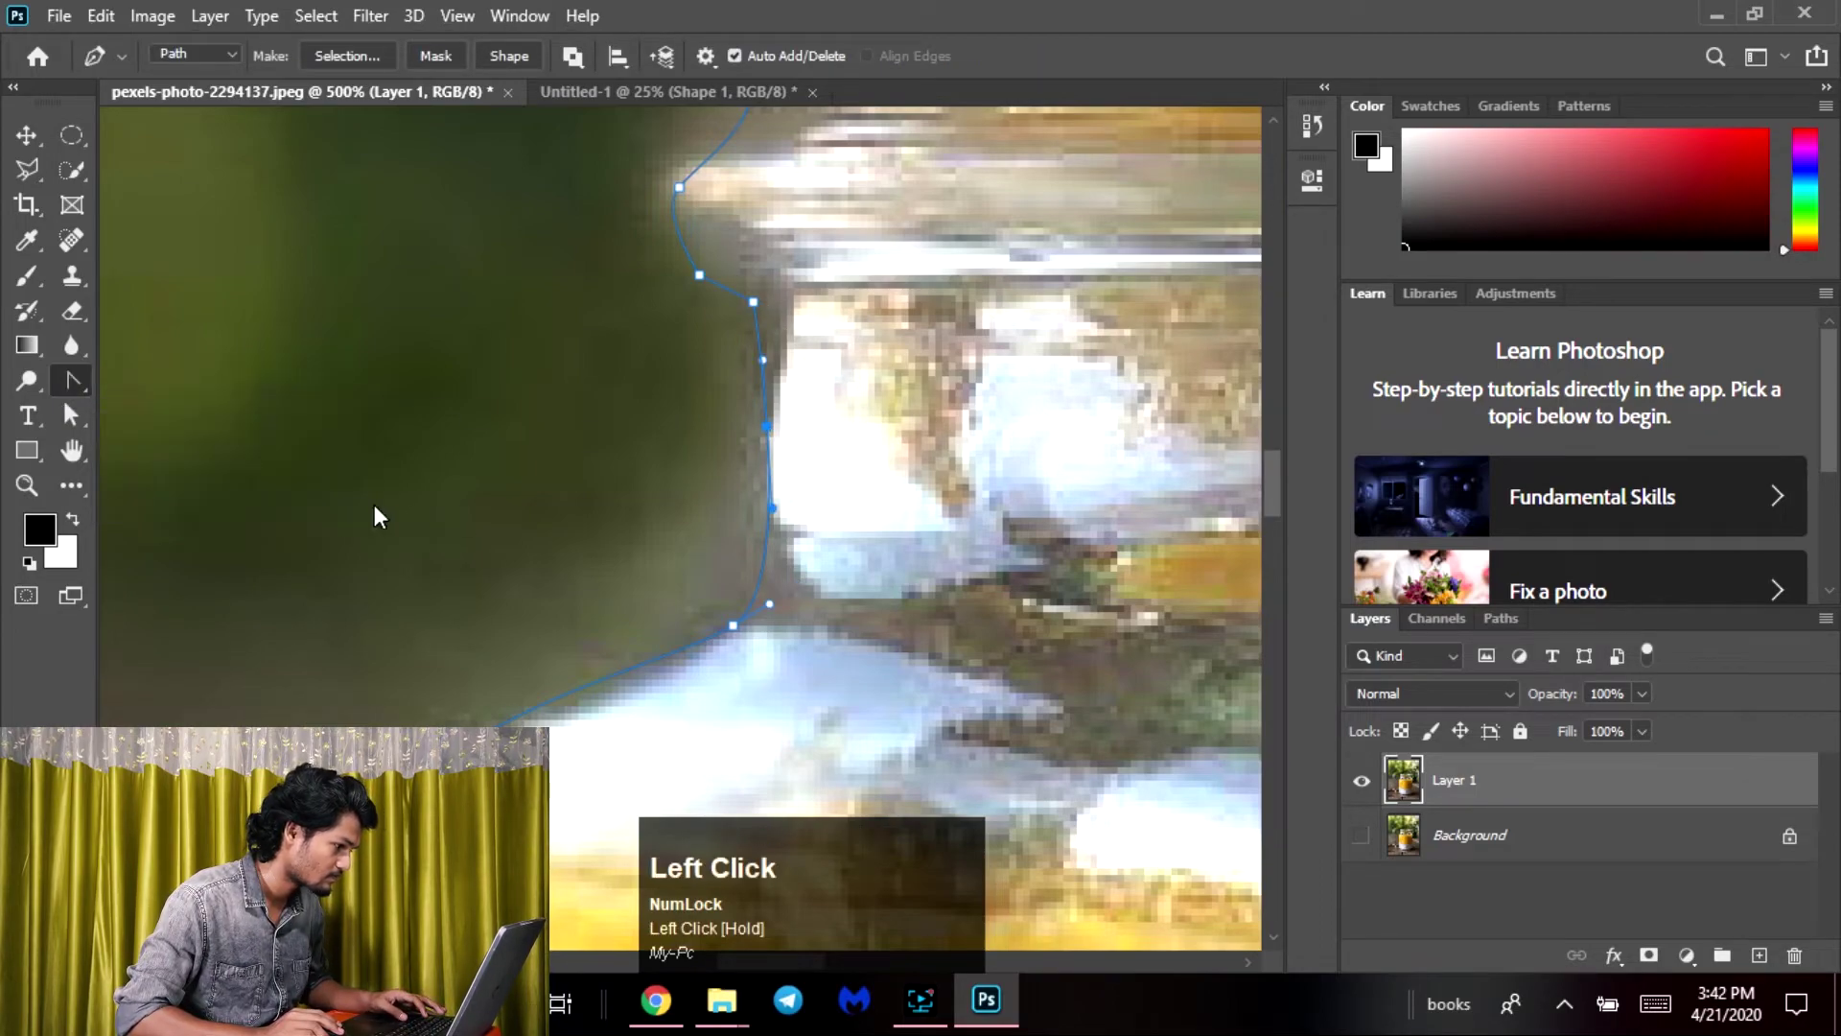
{"action": "key", "text": "ctrl+z"}
{"action": "left_click", "coordinate": [746, 437]}
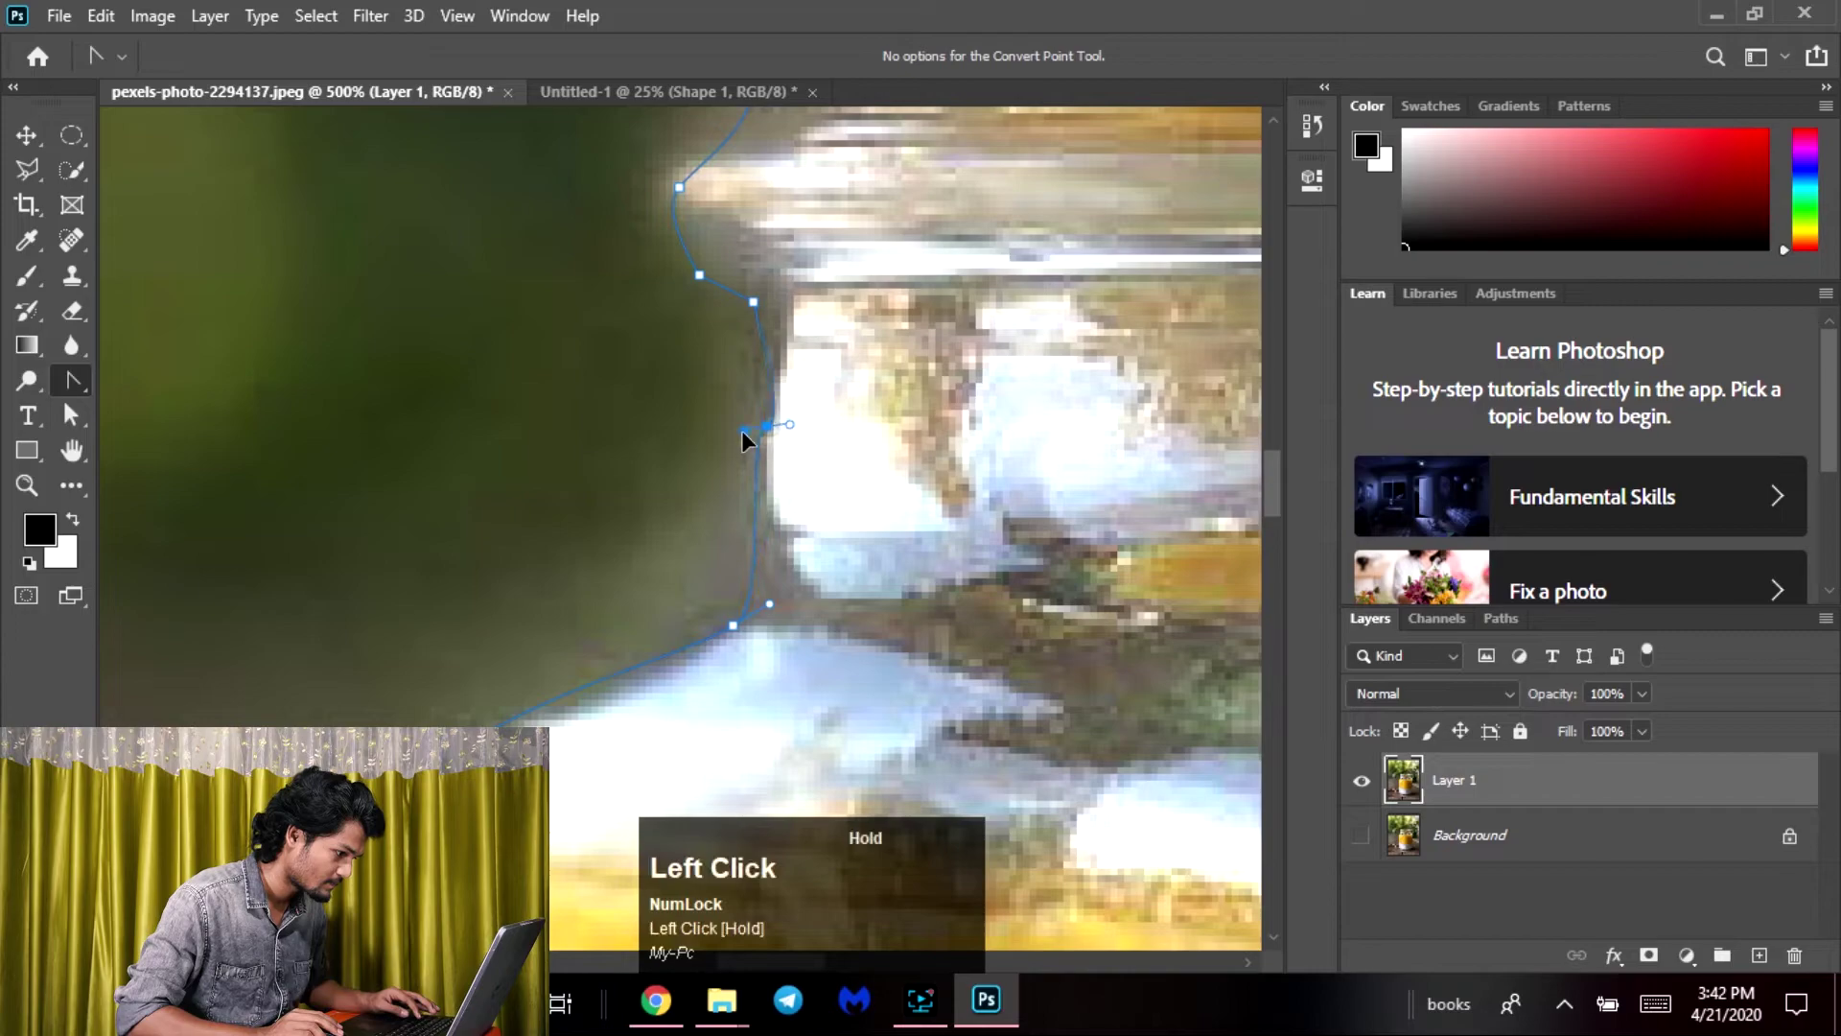
{"action": "key", "text": "ctrl+z"}
{"action": "key", "text": "space"}
{"action": "left_click", "coordinate": [764, 360]}
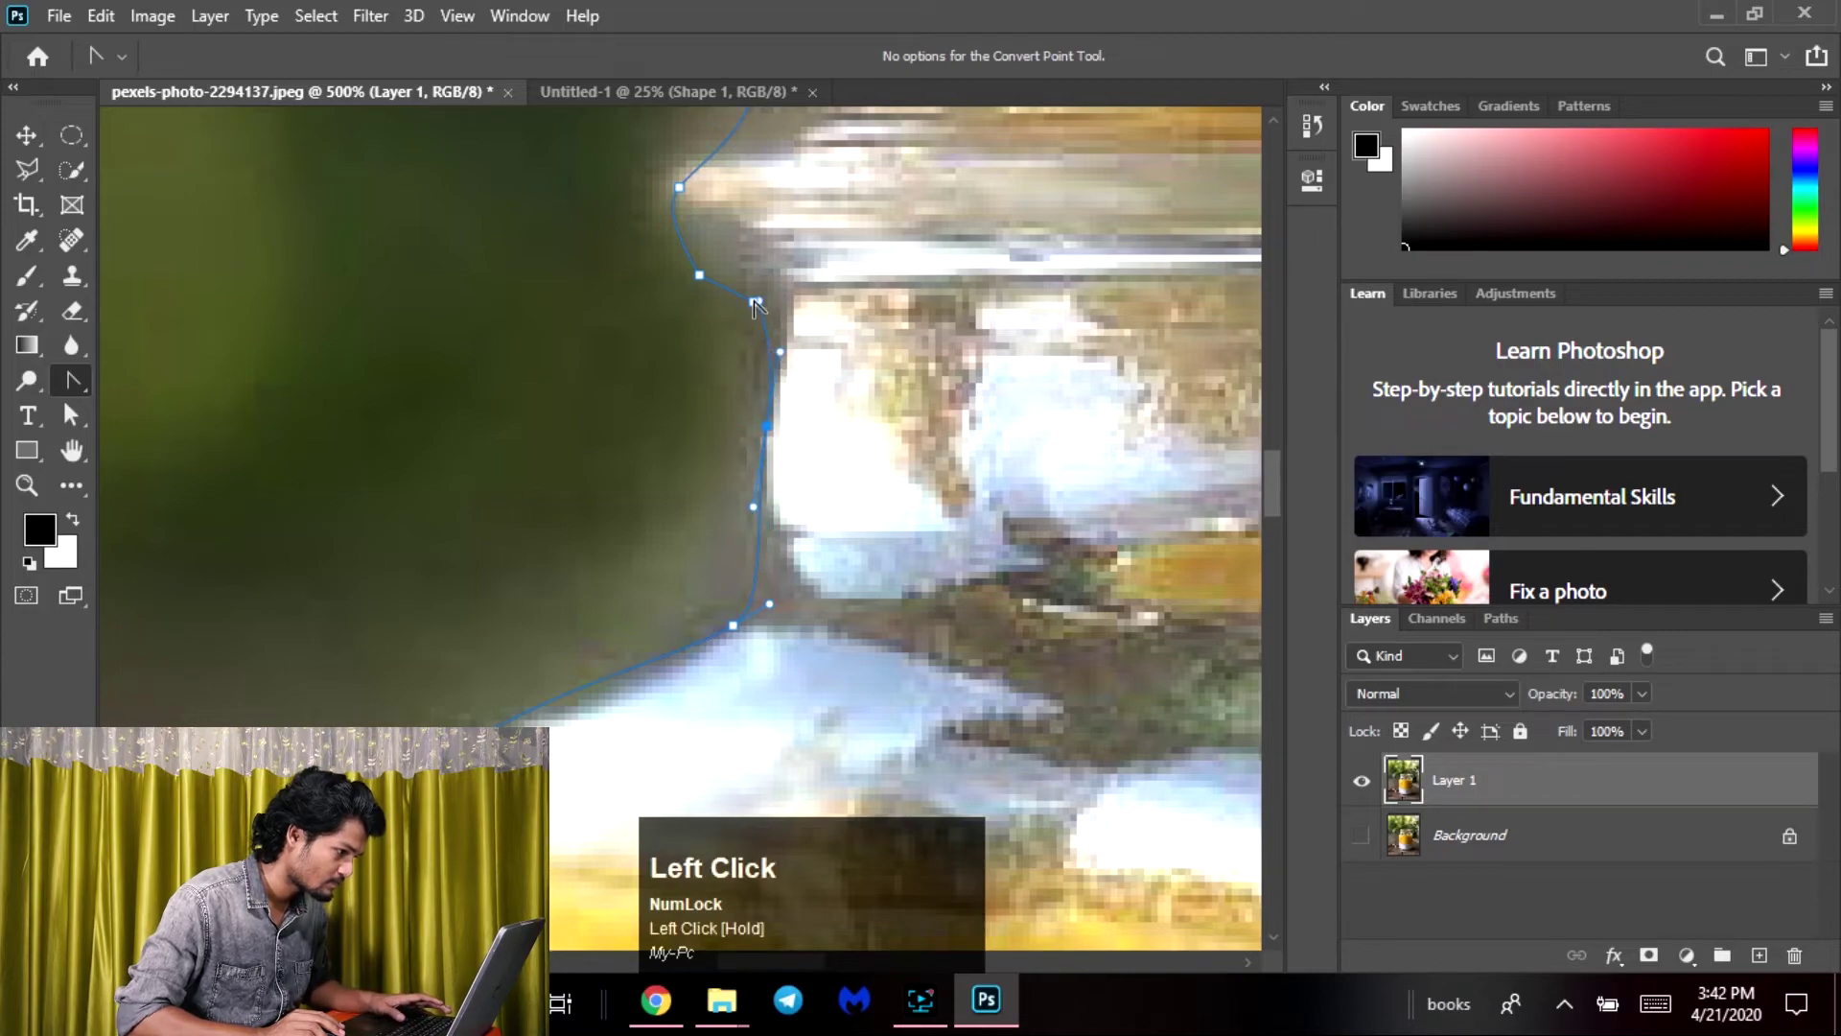
{"action": "left_click", "coordinate": [755, 303]}
Shift the left shoulder's outermost anchor point onto the glass edge with the Direct Selection tool
{"action": "key", "text": "space"}
{"action": "left_click_drag", "start_coordinate": [717, 784], "coordinate": [815, 73]}
{"action": "left_click_drag", "start_coordinate": [563, 382], "coordinate": [606, 470]}
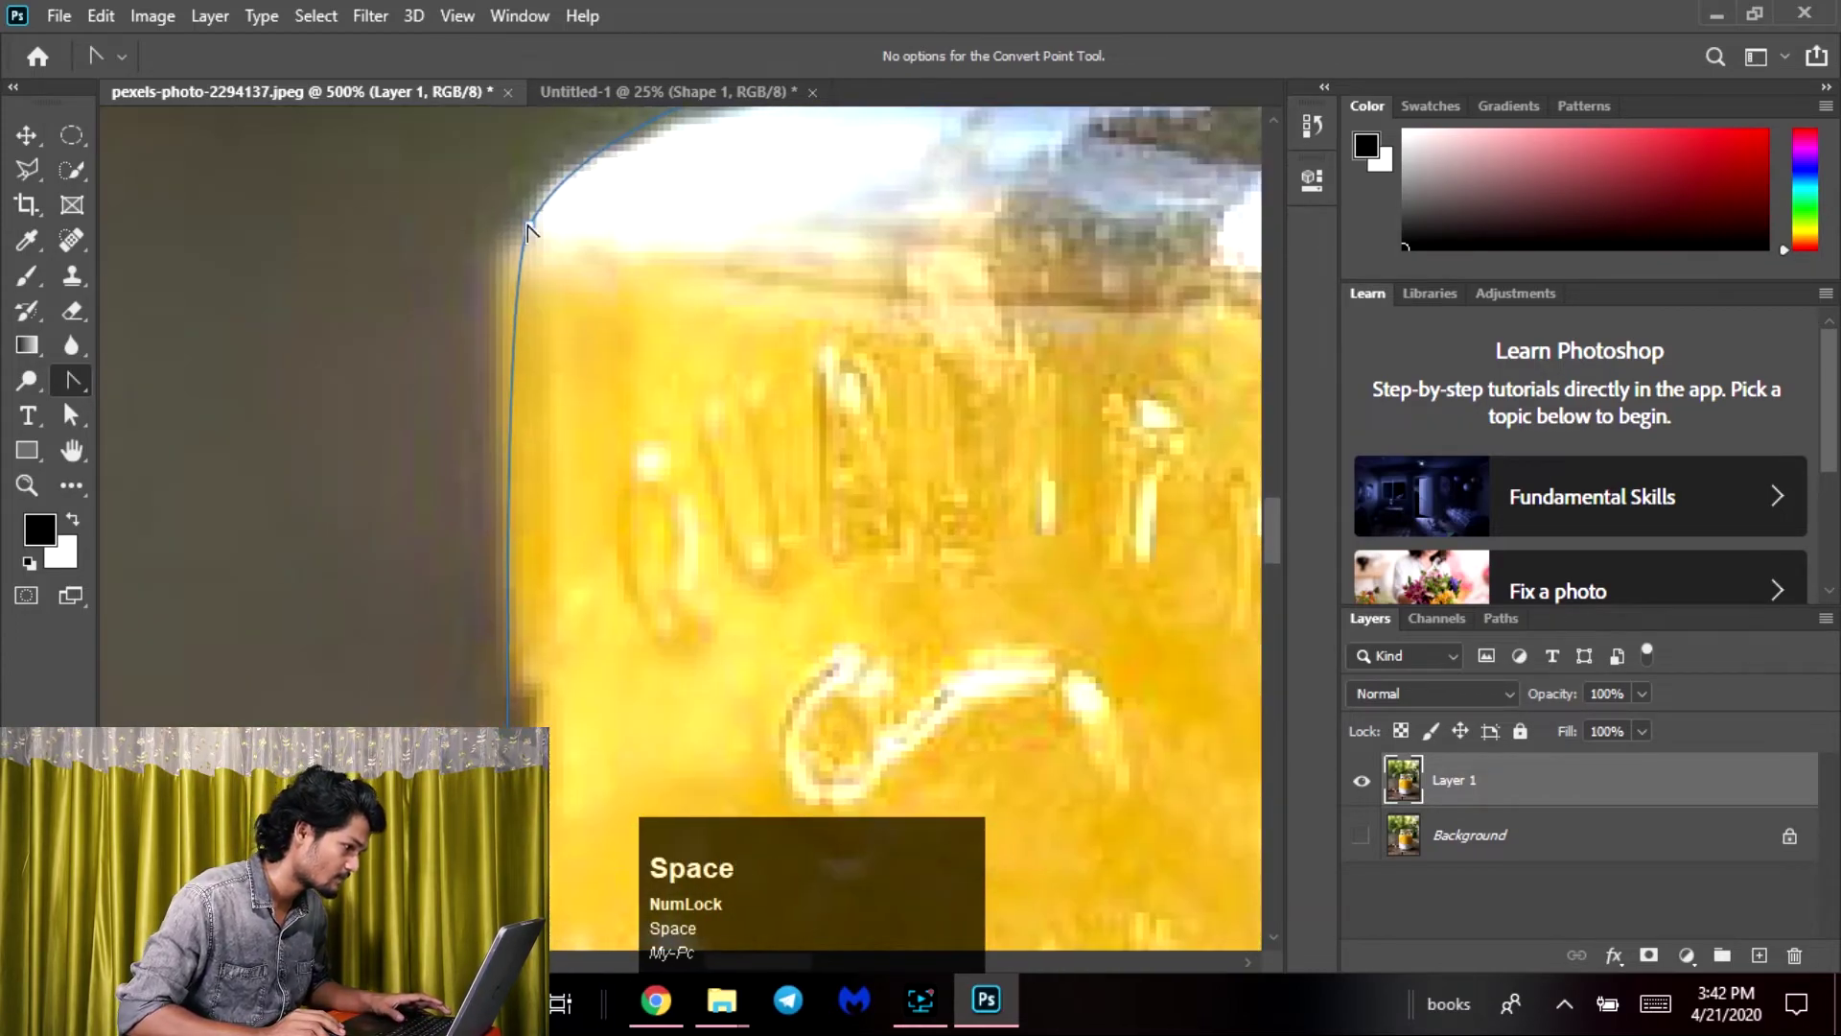
{"action": "mouse_move", "coordinate": [530, 226]}
{"action": "left_mouse_down"}
{"action": "mouse_move", "coordinate": [493, 244]}
{"action": "mouse_move", "coordinate": [518, 232]}
{"action": "left_mouse_up"}
{"action": "key", "text": "ctrl+z"}
{"action": "left_click", "coordinate": [71, 415]}
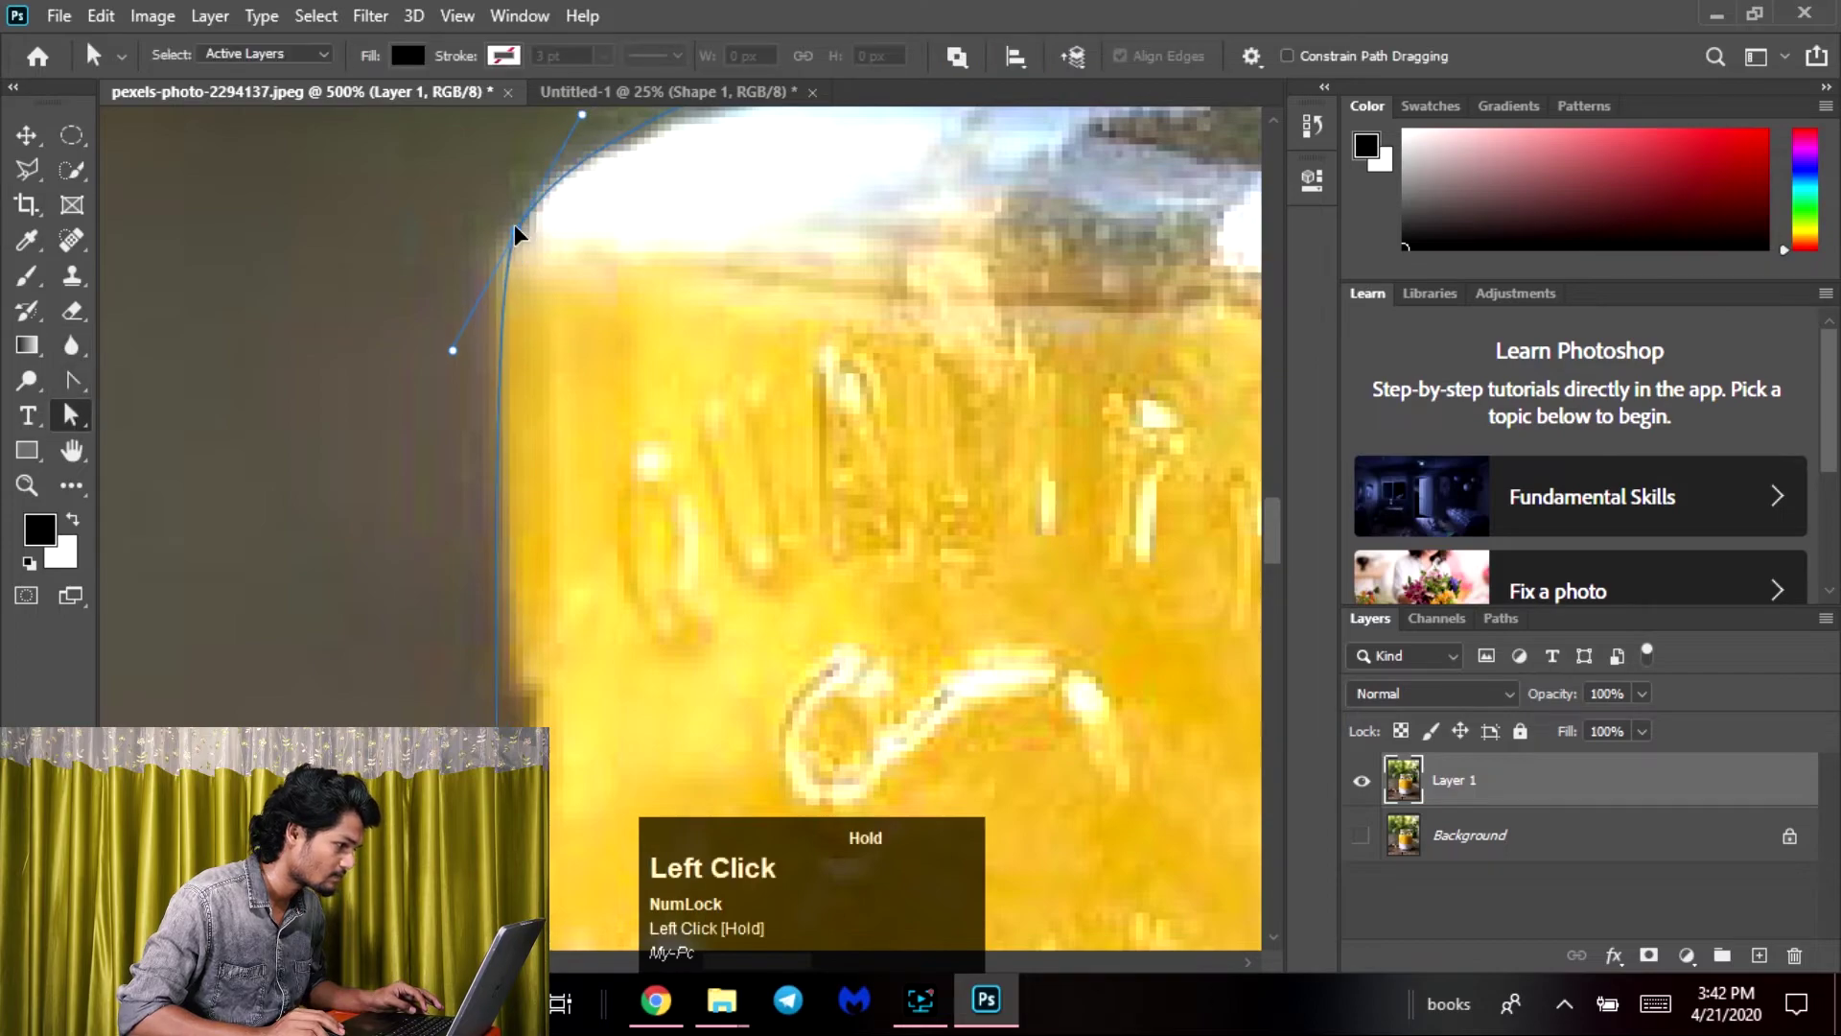
Pull near-vertical handles from the anchor point above the jar's lower left curve, rounding the path along the glass bottom
{"action": "key", "text": "space"}
{"action": "left_click_drag", "start_coordinate": [580, 863], "coordinate": [768, 156]}
{"action": "left_click_drag", "start_coordinate": [821, 710], "coordinate": [697, 295]}
{"action": "left_click_drag", "start_coordinate": [825, 767], "coordinate": [665, 246]}
{"action": "left_click_drag", "start_coordinate": [678, 493], "coordinate": [662, 160]}
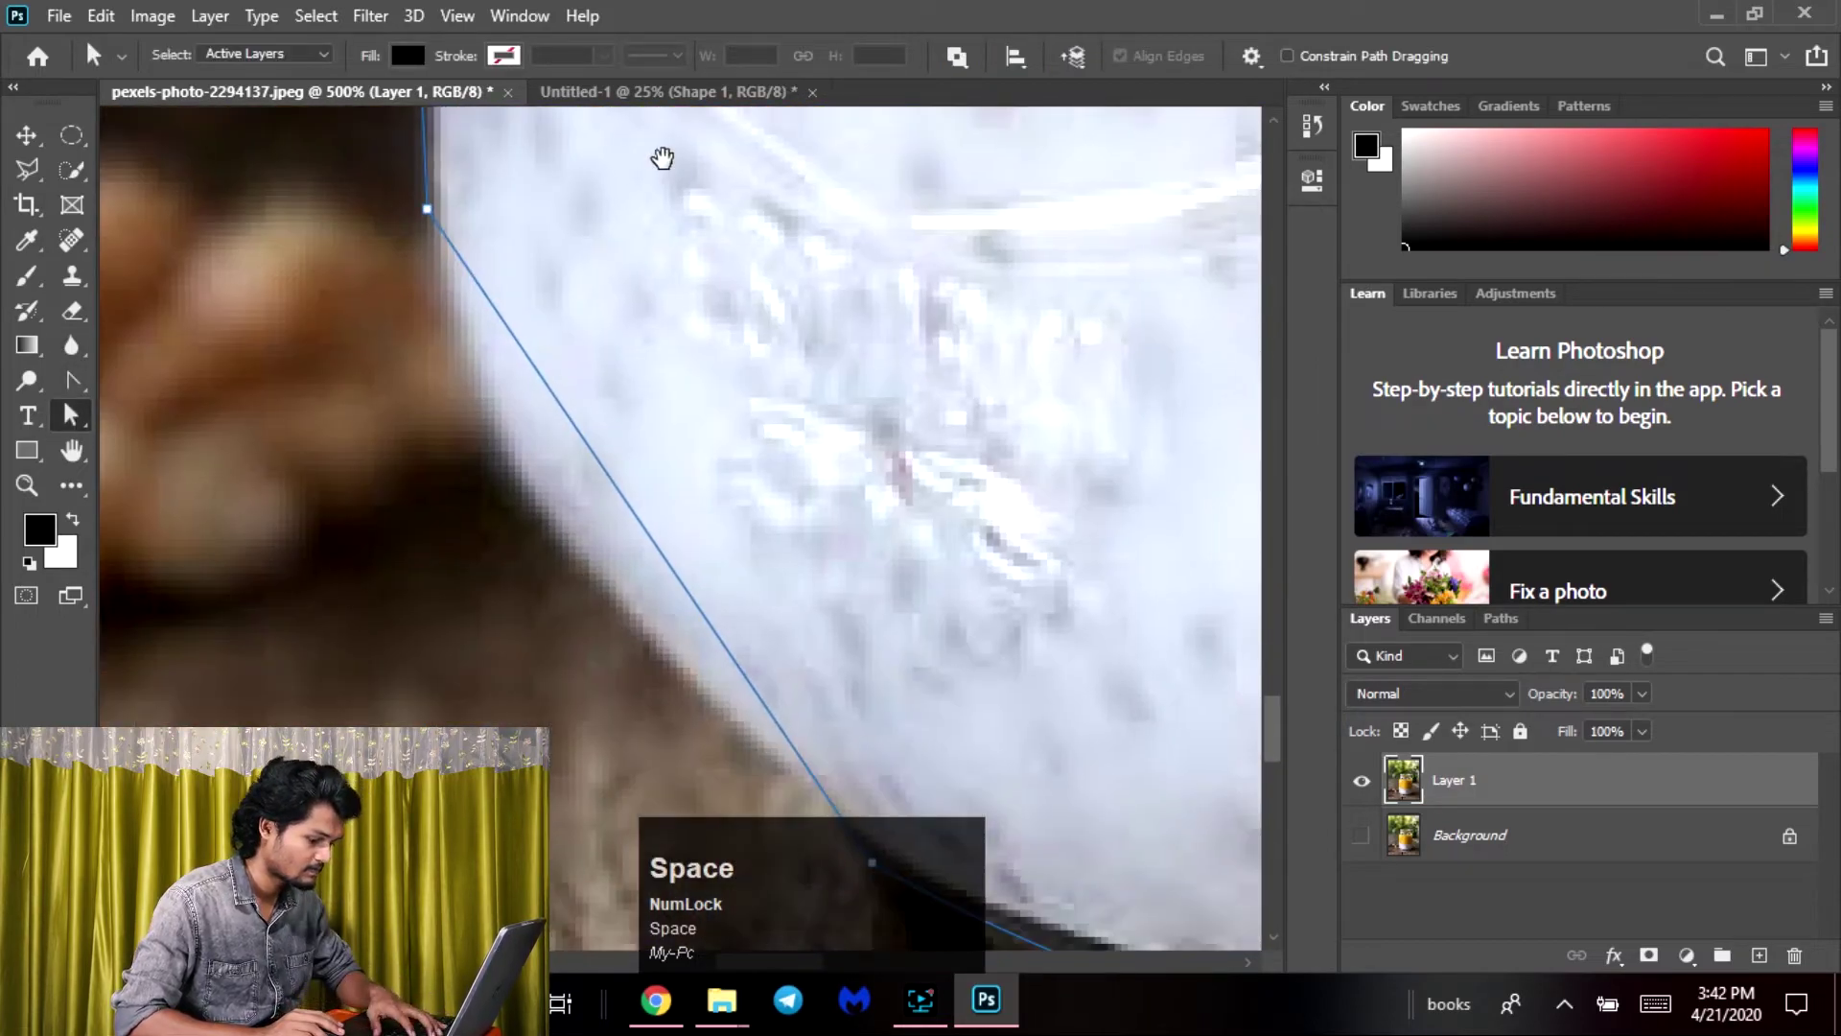
{"action": "key", "text": "ctrl+minus"}
{"action": "key", "text": "space"}
{"action": "left_click_drag", "start_coordinate": [929, 428], "coordinate": [726, 353]}
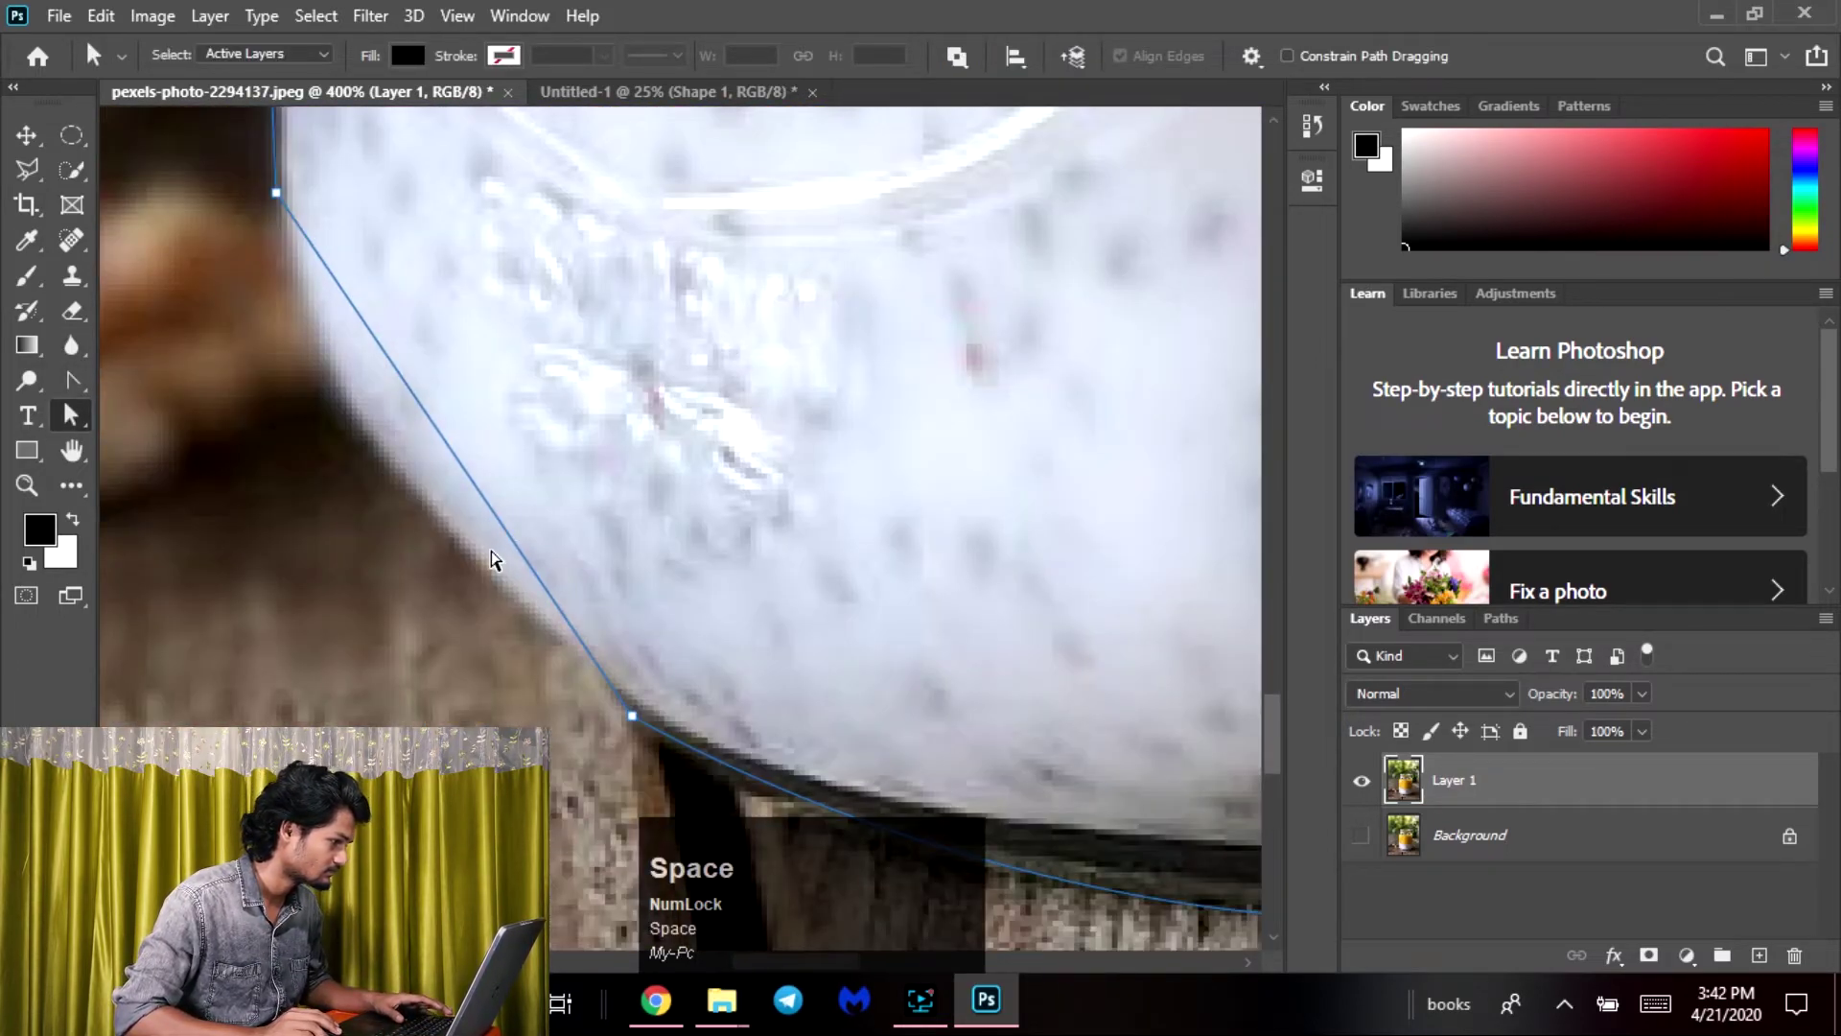
{"action": "left_click", "coordinate": [75, 381]}
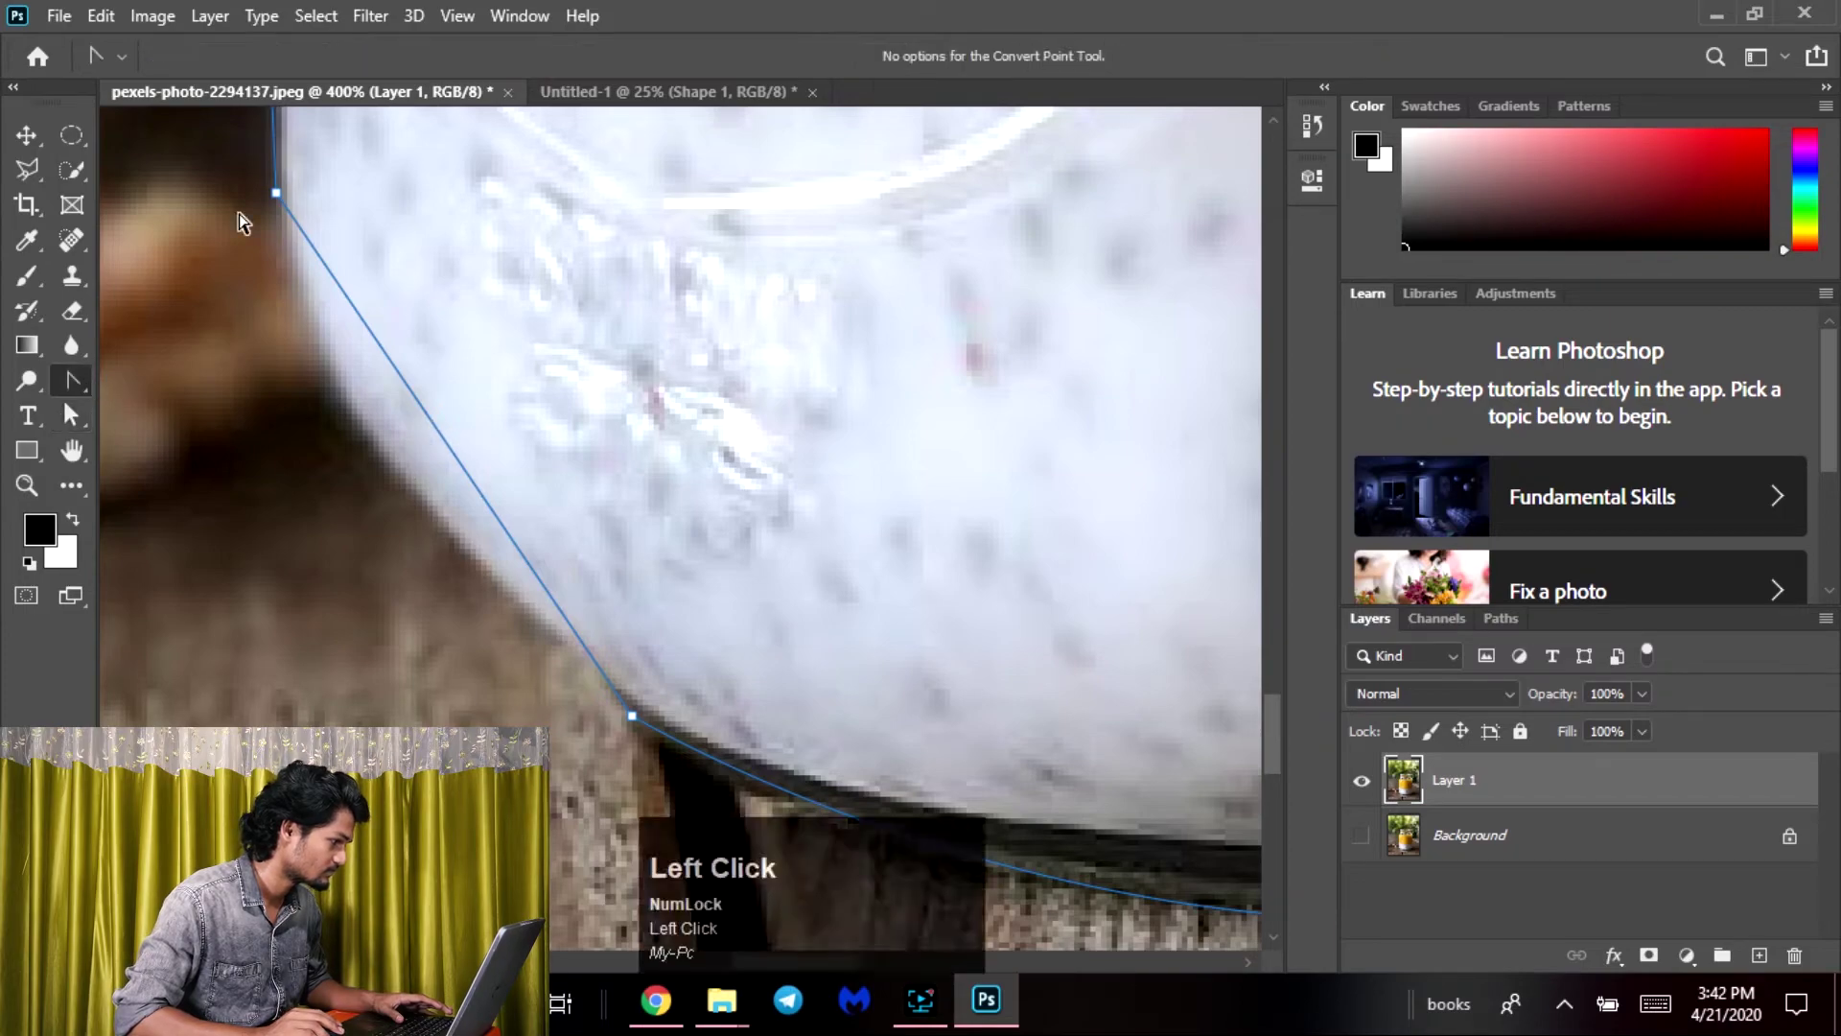
{"action": "left_click_drag", "start_coordinate": [276, 195], "coordinate": [272, 399]}
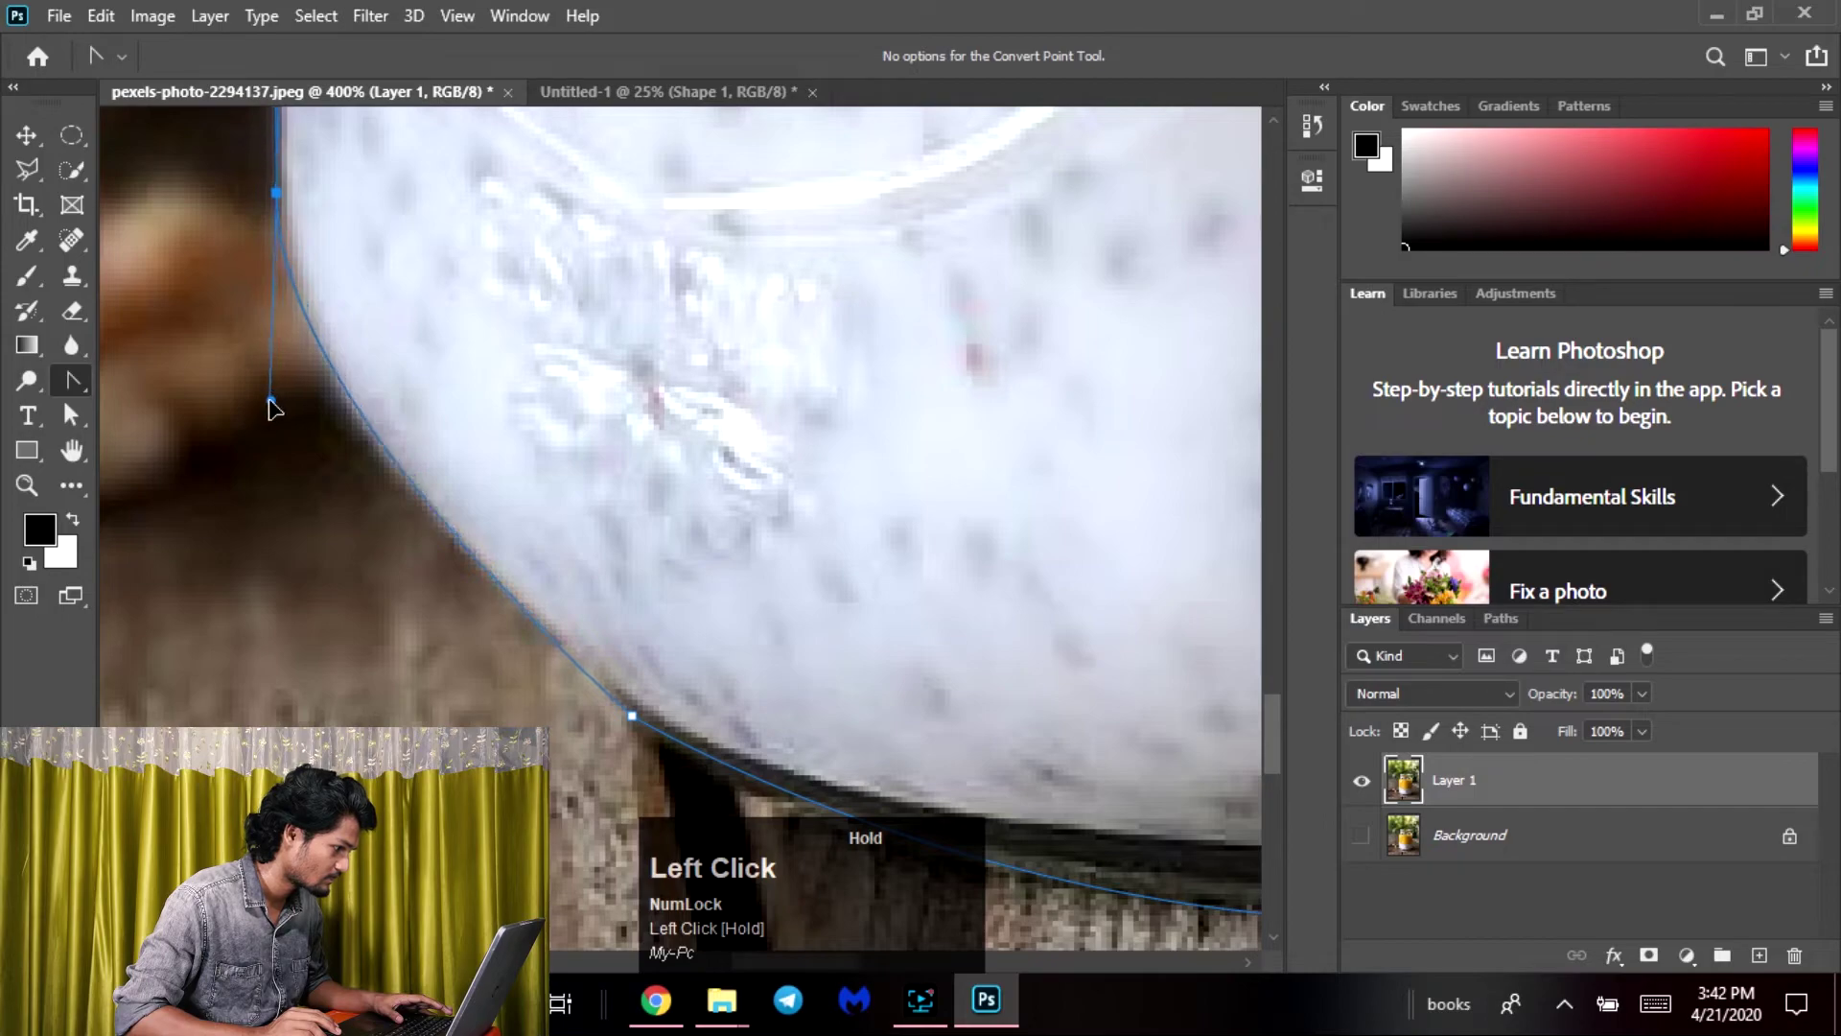
Try to pull near-vertical handles from the anchor point above the jar's lower right curve
{"action": "key", "text": "space"}
{"action": "left_click_drag", "start_coordinate": [535, 443], "coordinate": [498, 290]}
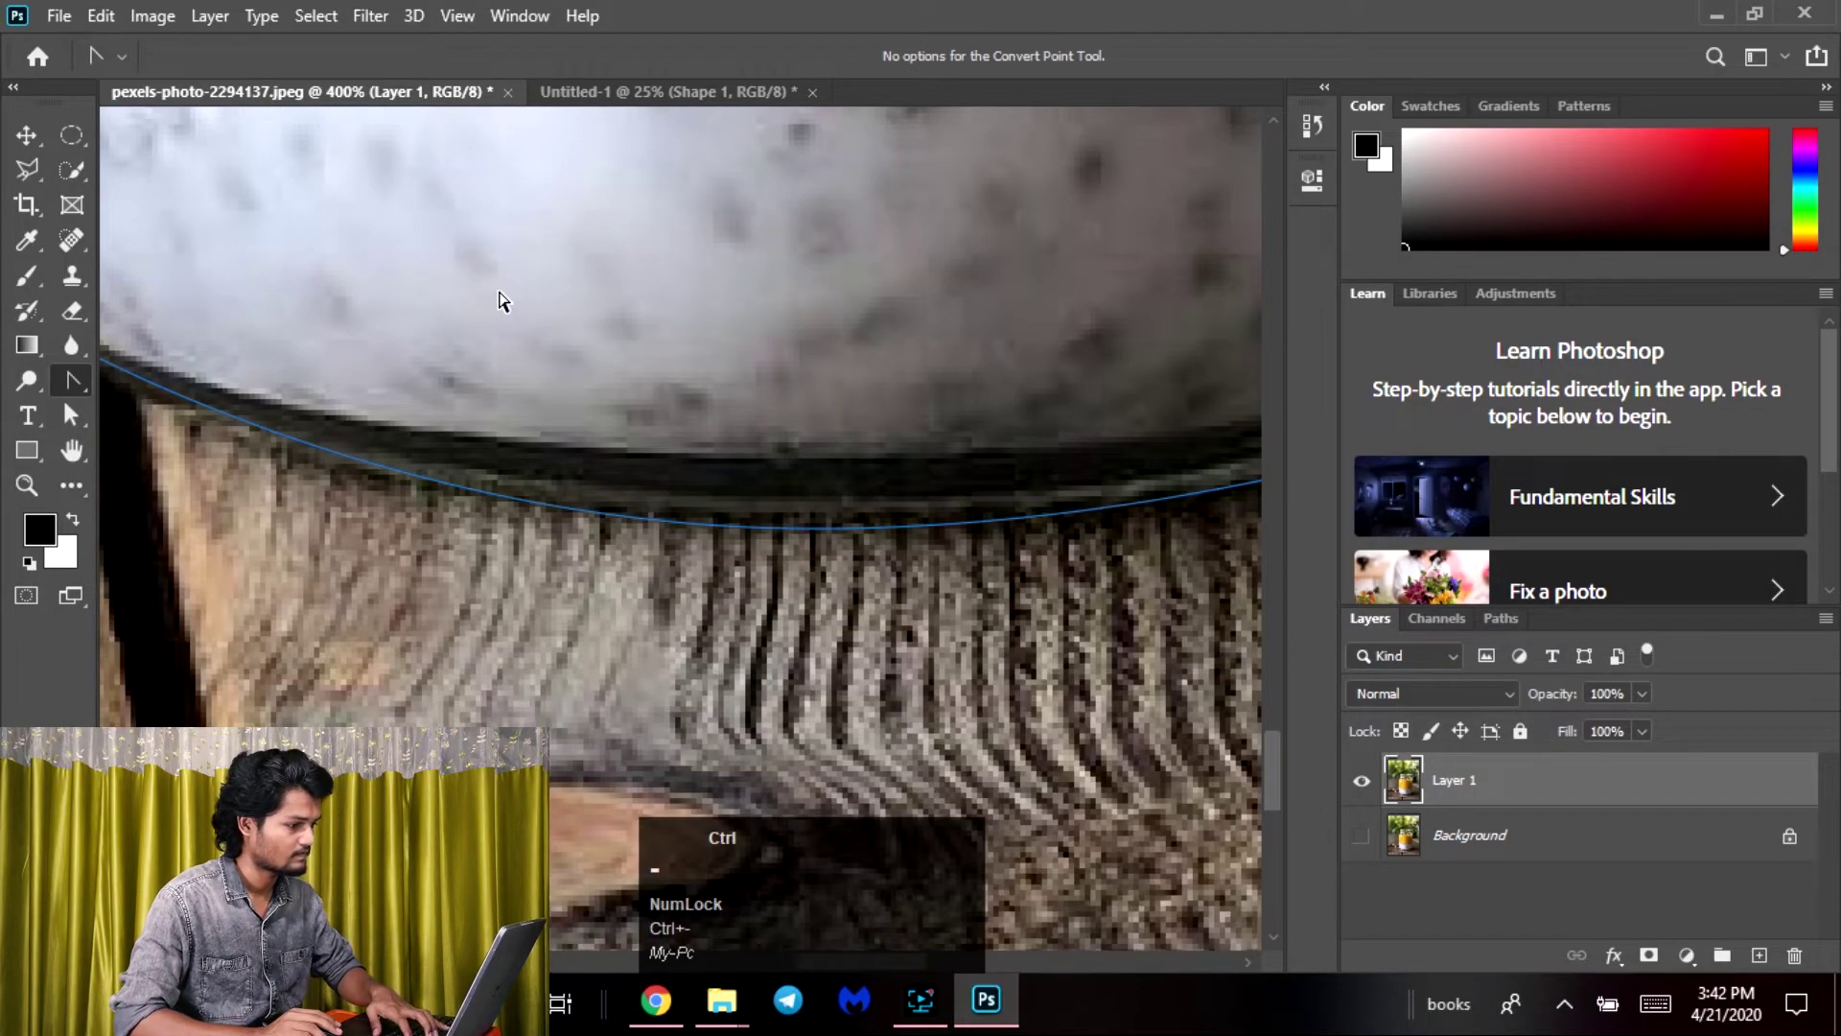
{"action": "key", "text": "ctrl+minus"}
{"action": "key", "text": "ctrl+minus"}
{"action": "key", "text": "ctrl+minus"}
{"action": "key", "text": "ctrl+minus"}
{"action": "key", "text": "ctrl+minus"}
{"action": "key", "text": "space"}
{"action": "left_click_drag", "start_coordinate": [851, 440], "coordinate": [850, 531]}
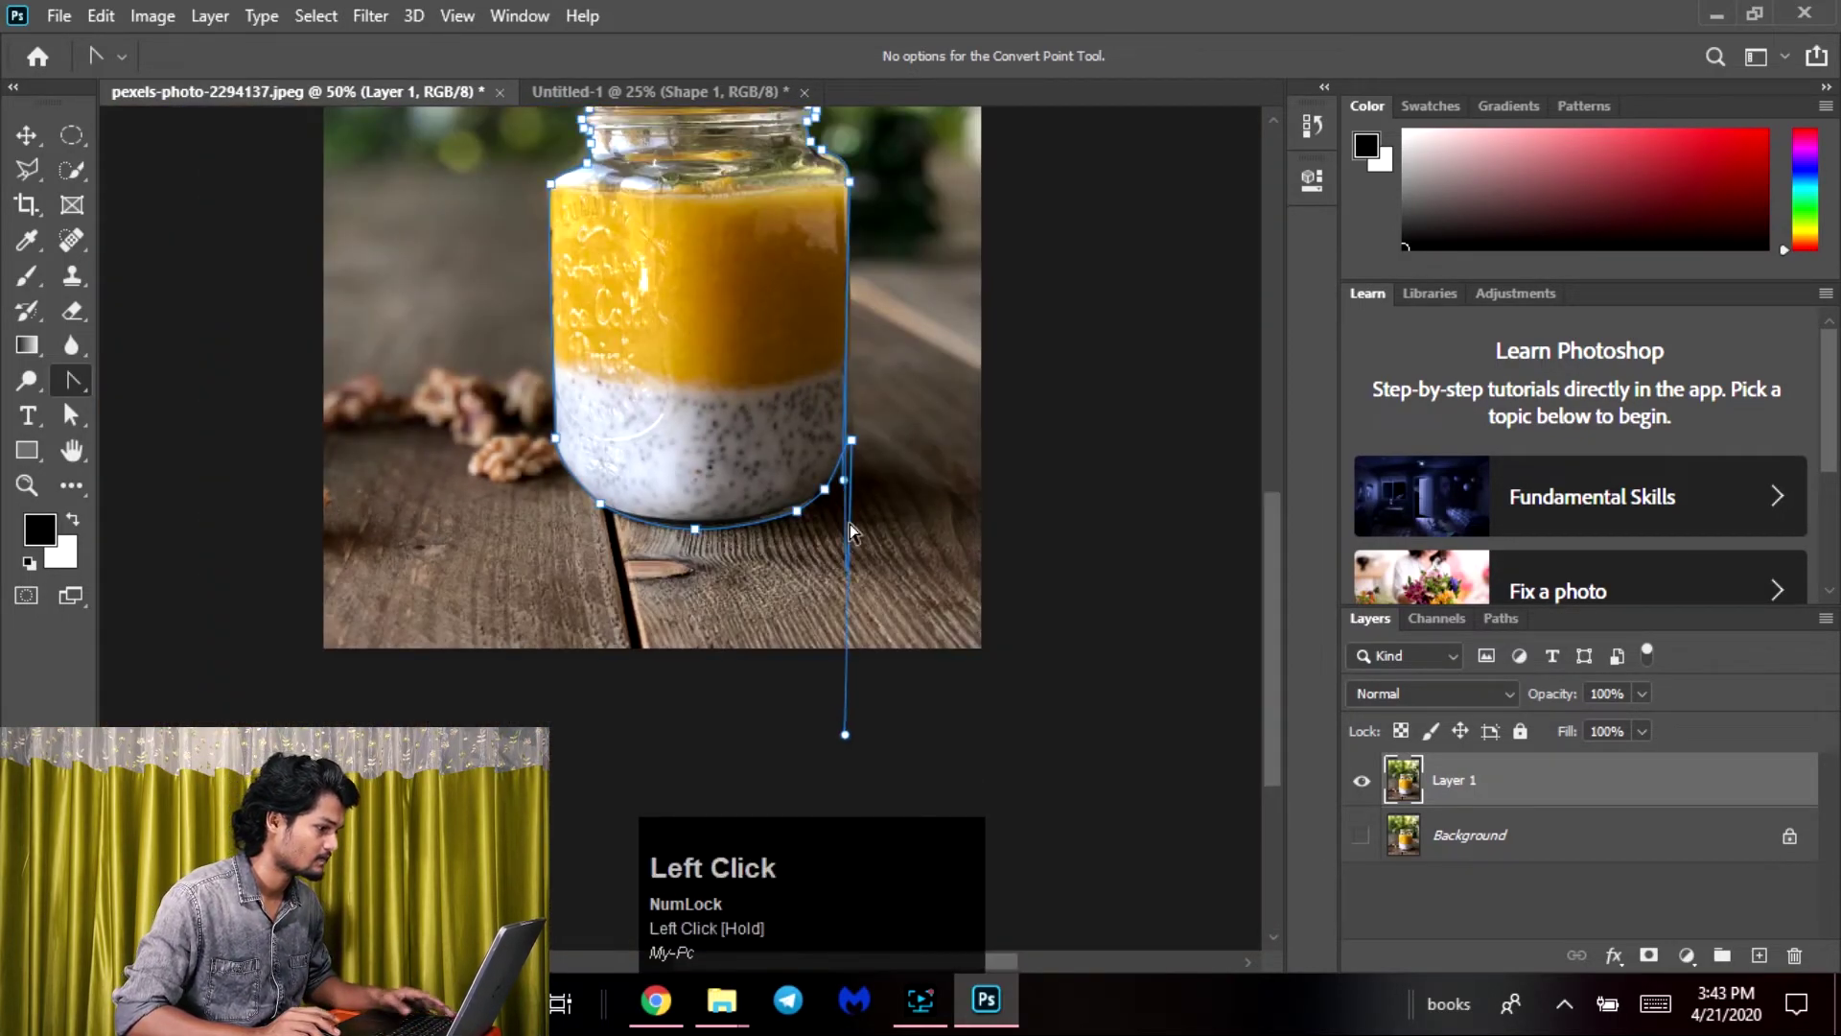
{"action": "key", "text": "ctrl+z"}
{"action": "key", "text": "space"}
{"action": "left_click_drag", "start_coordinate": [734, 247], "coordinate": [719, 450]}
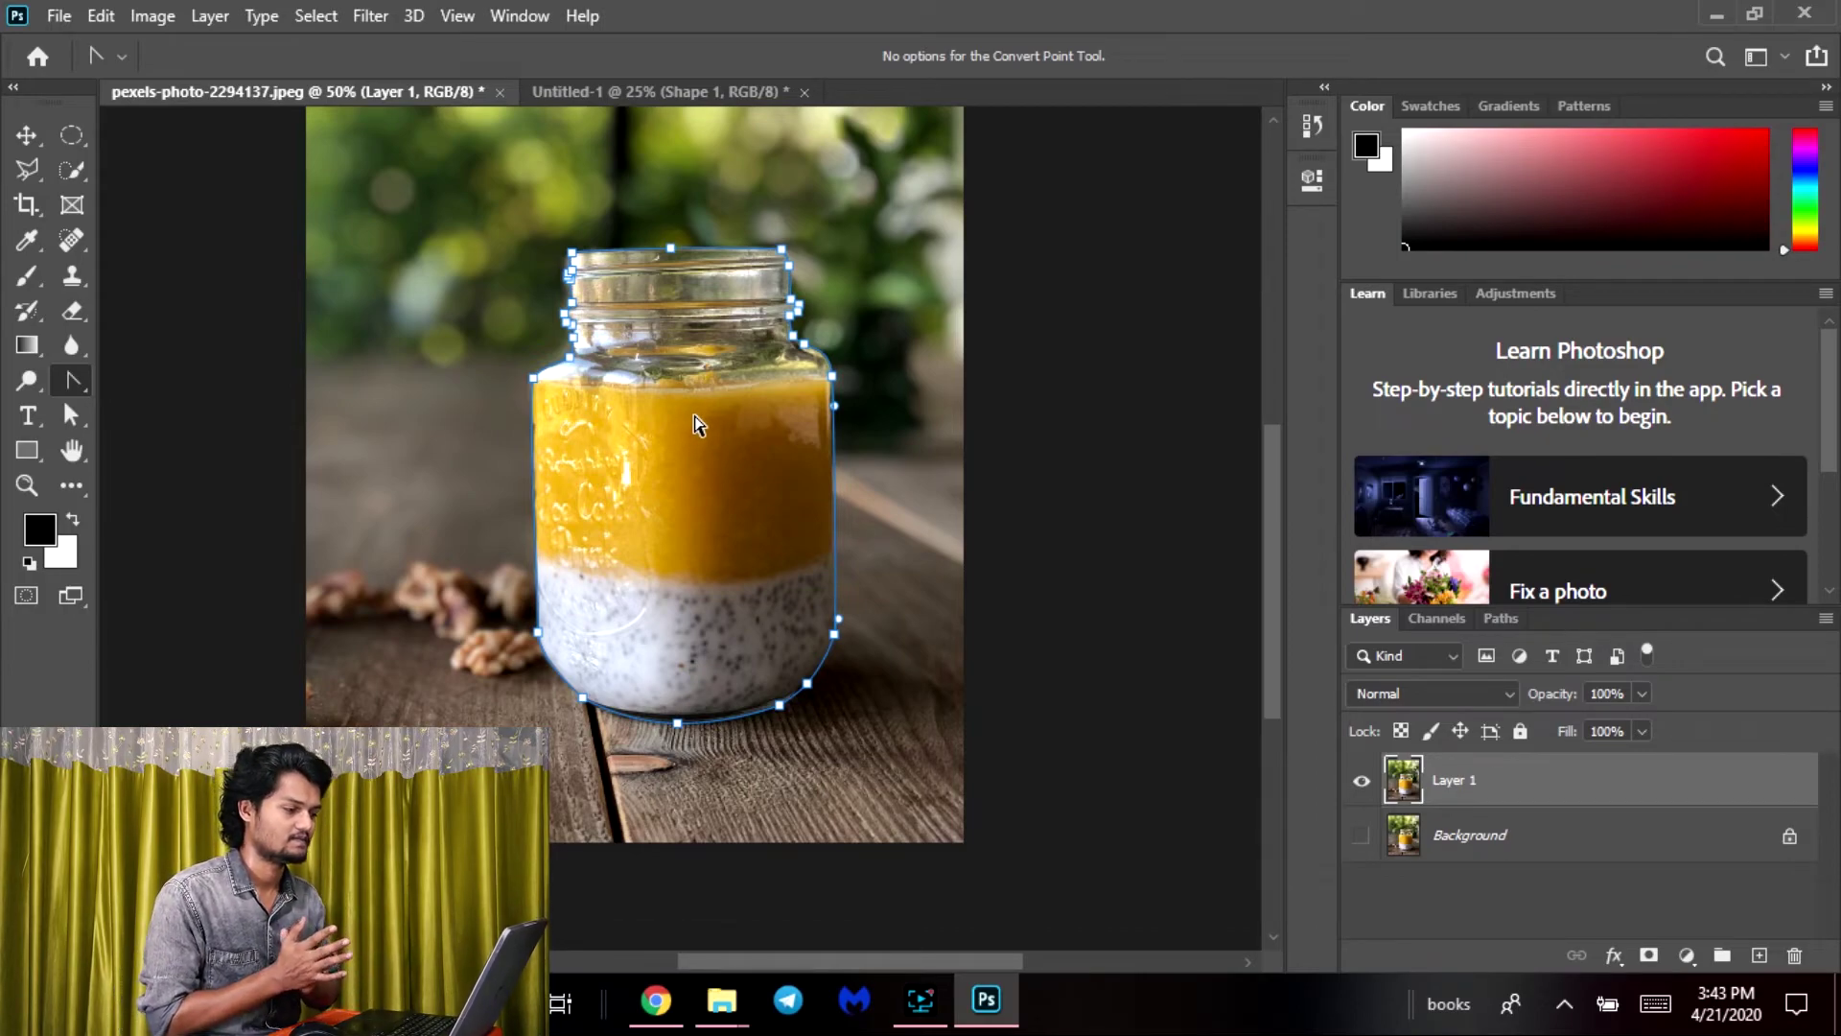
Display the document's list of paths containing the jar's work path
{"action": "right_click", "coordinate": [697, 425]}
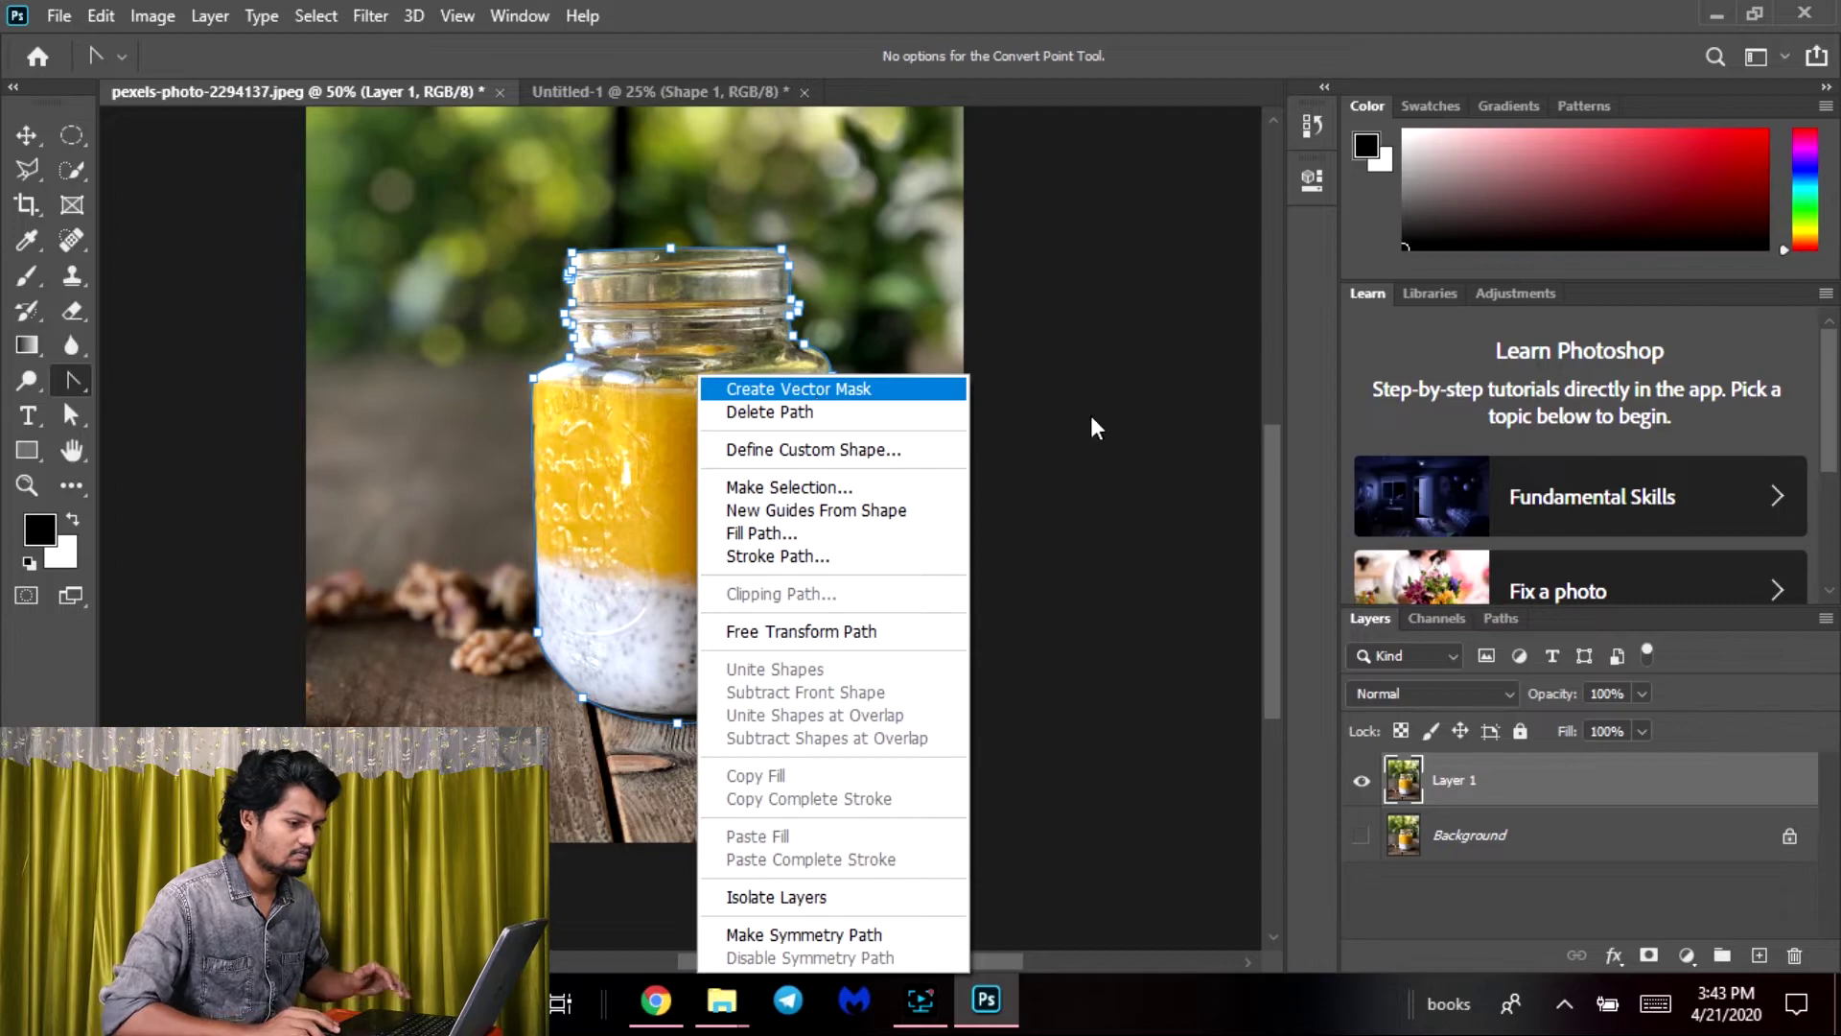
{"action": "left_click", "coordinate": [1501, 625]}
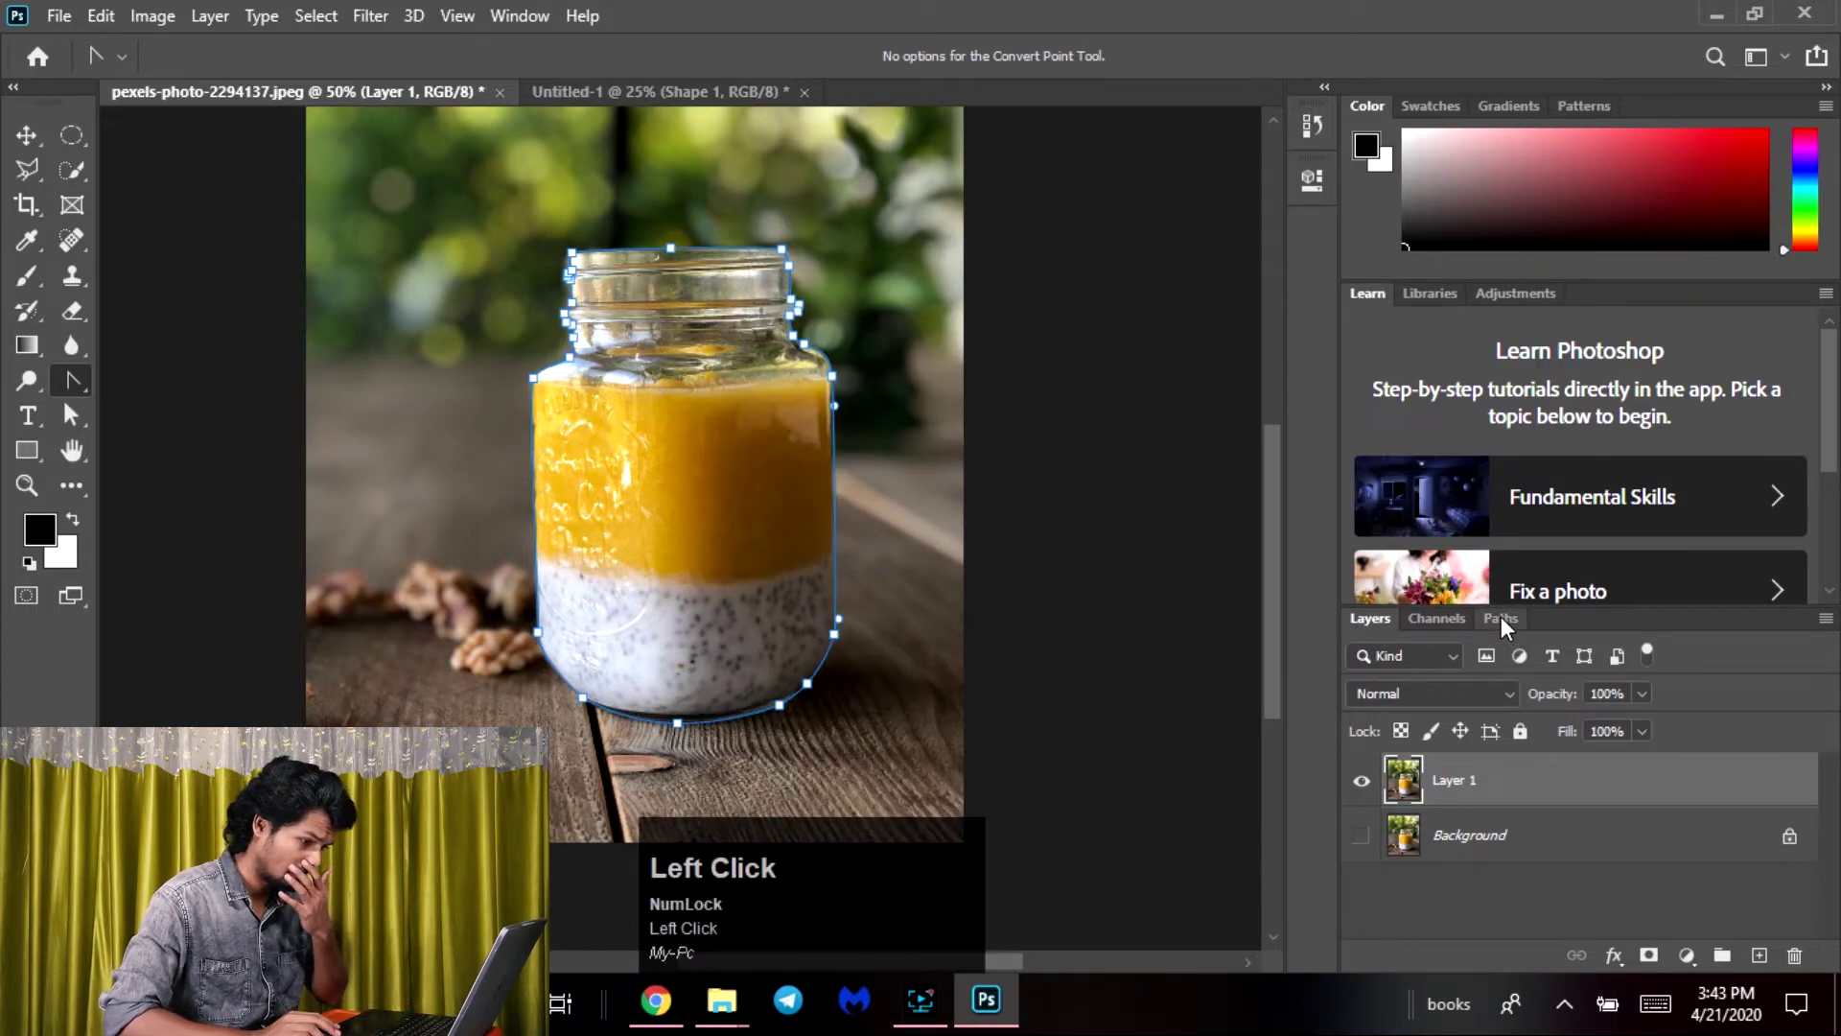
{"action": "left_click", "coordinate": [1501, 619]}
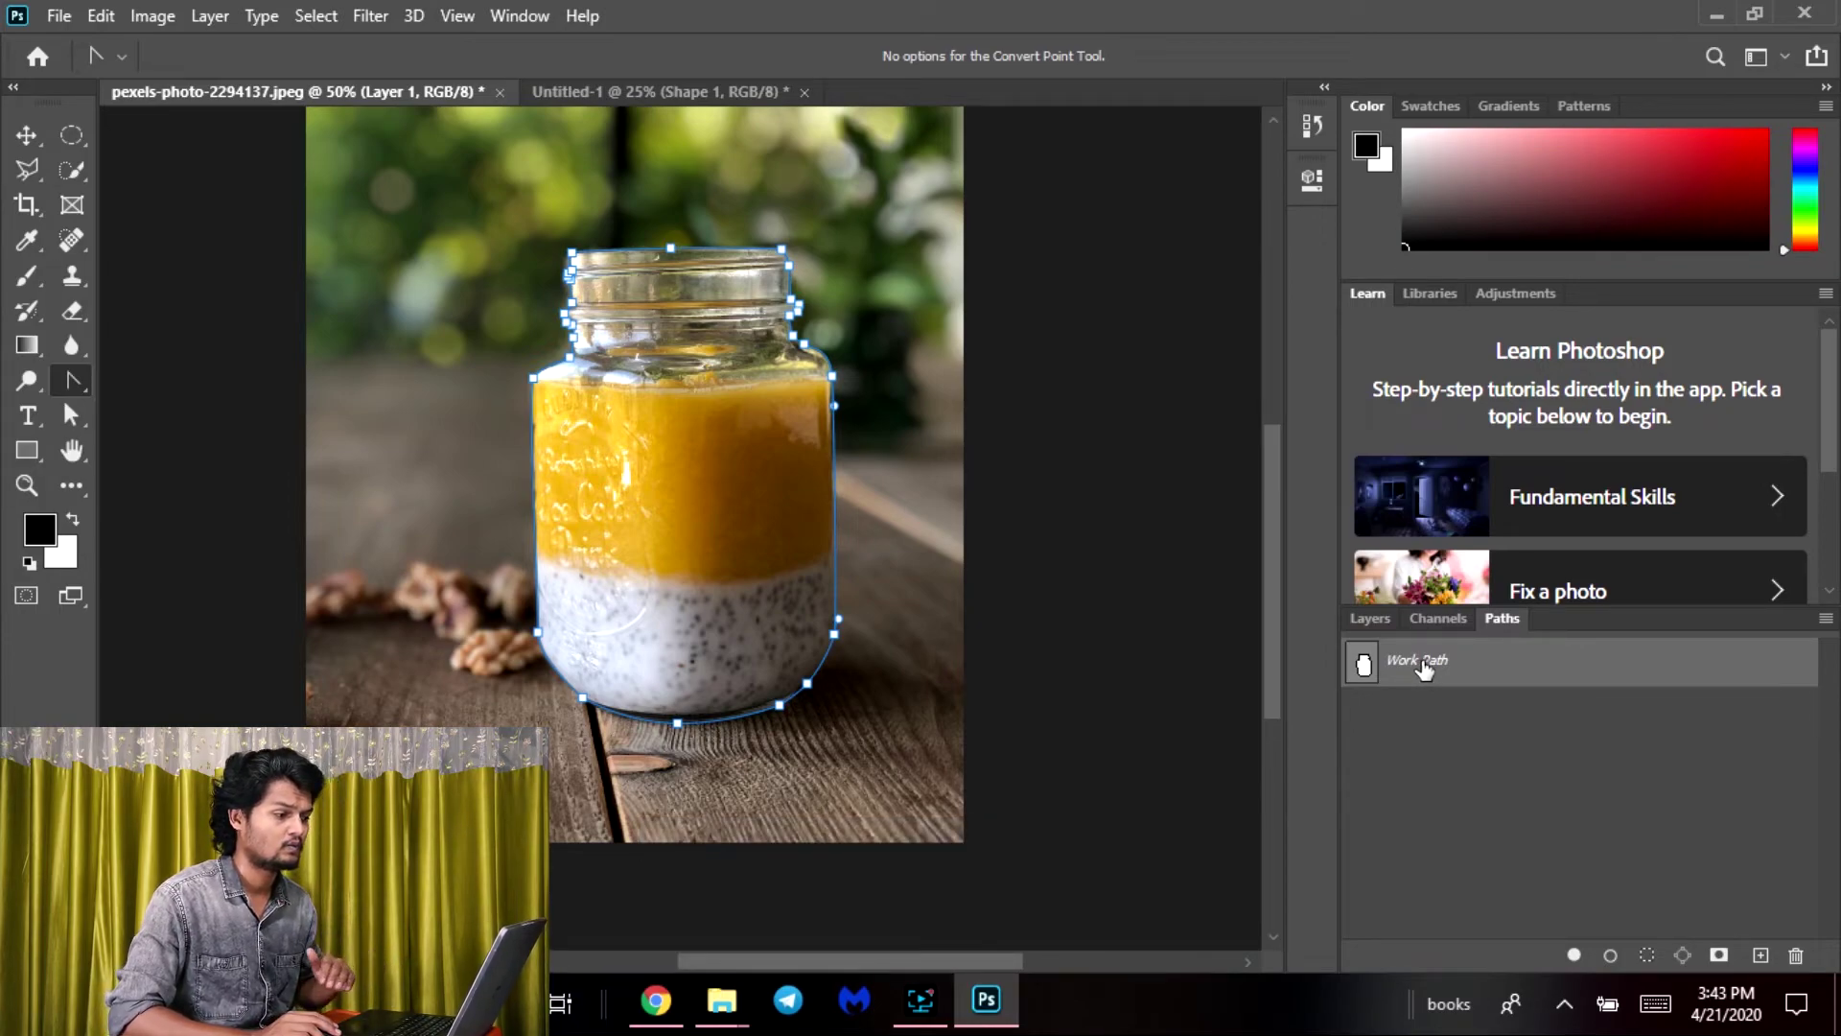
Draw a closed triangular path left of the jar in the same work path with the Pen tool, and undo it
{"action": "left_click_drag", "start_coordinate": [71, 380], "coordinate": [211, 381]}
{"action": "left_click", "coordinate": [381, 336]}
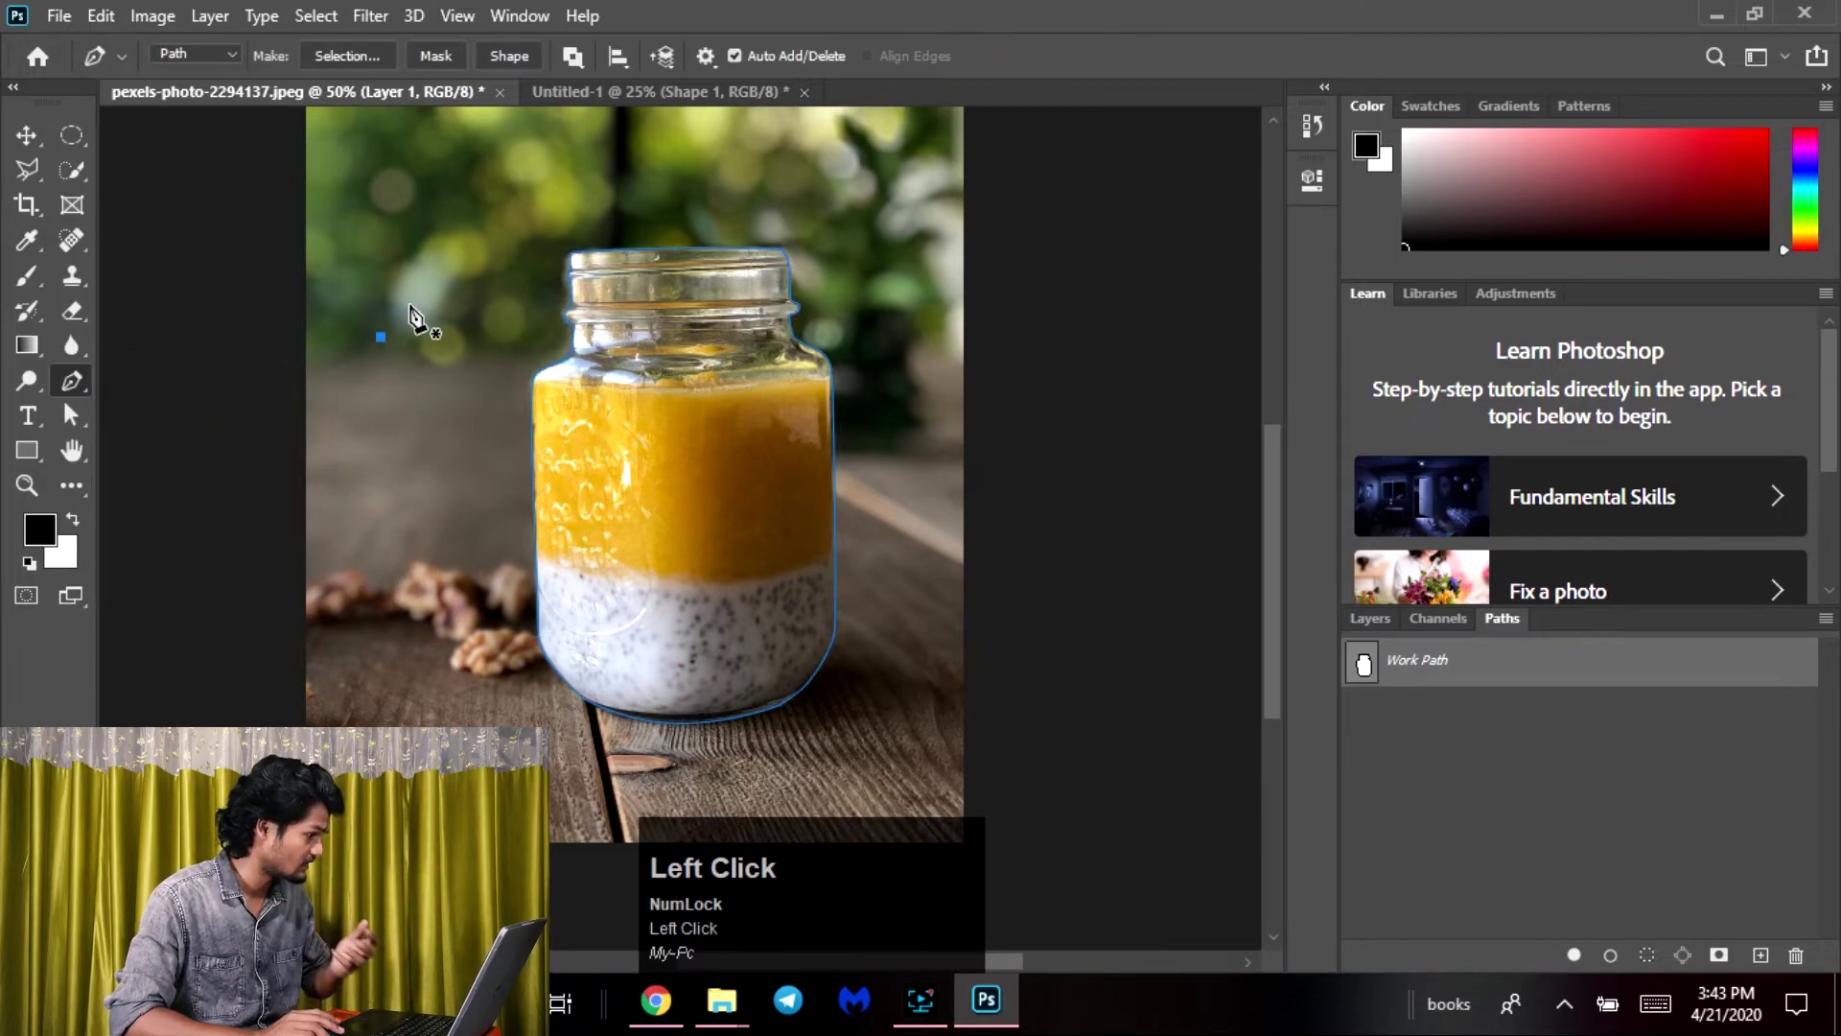
{"action": "left_click", "coordinate": [516, 233]}
{"action": "left_click", "coordinate": [463, 433]}
{"action": "left_click", "coordinate": [380, 337]}
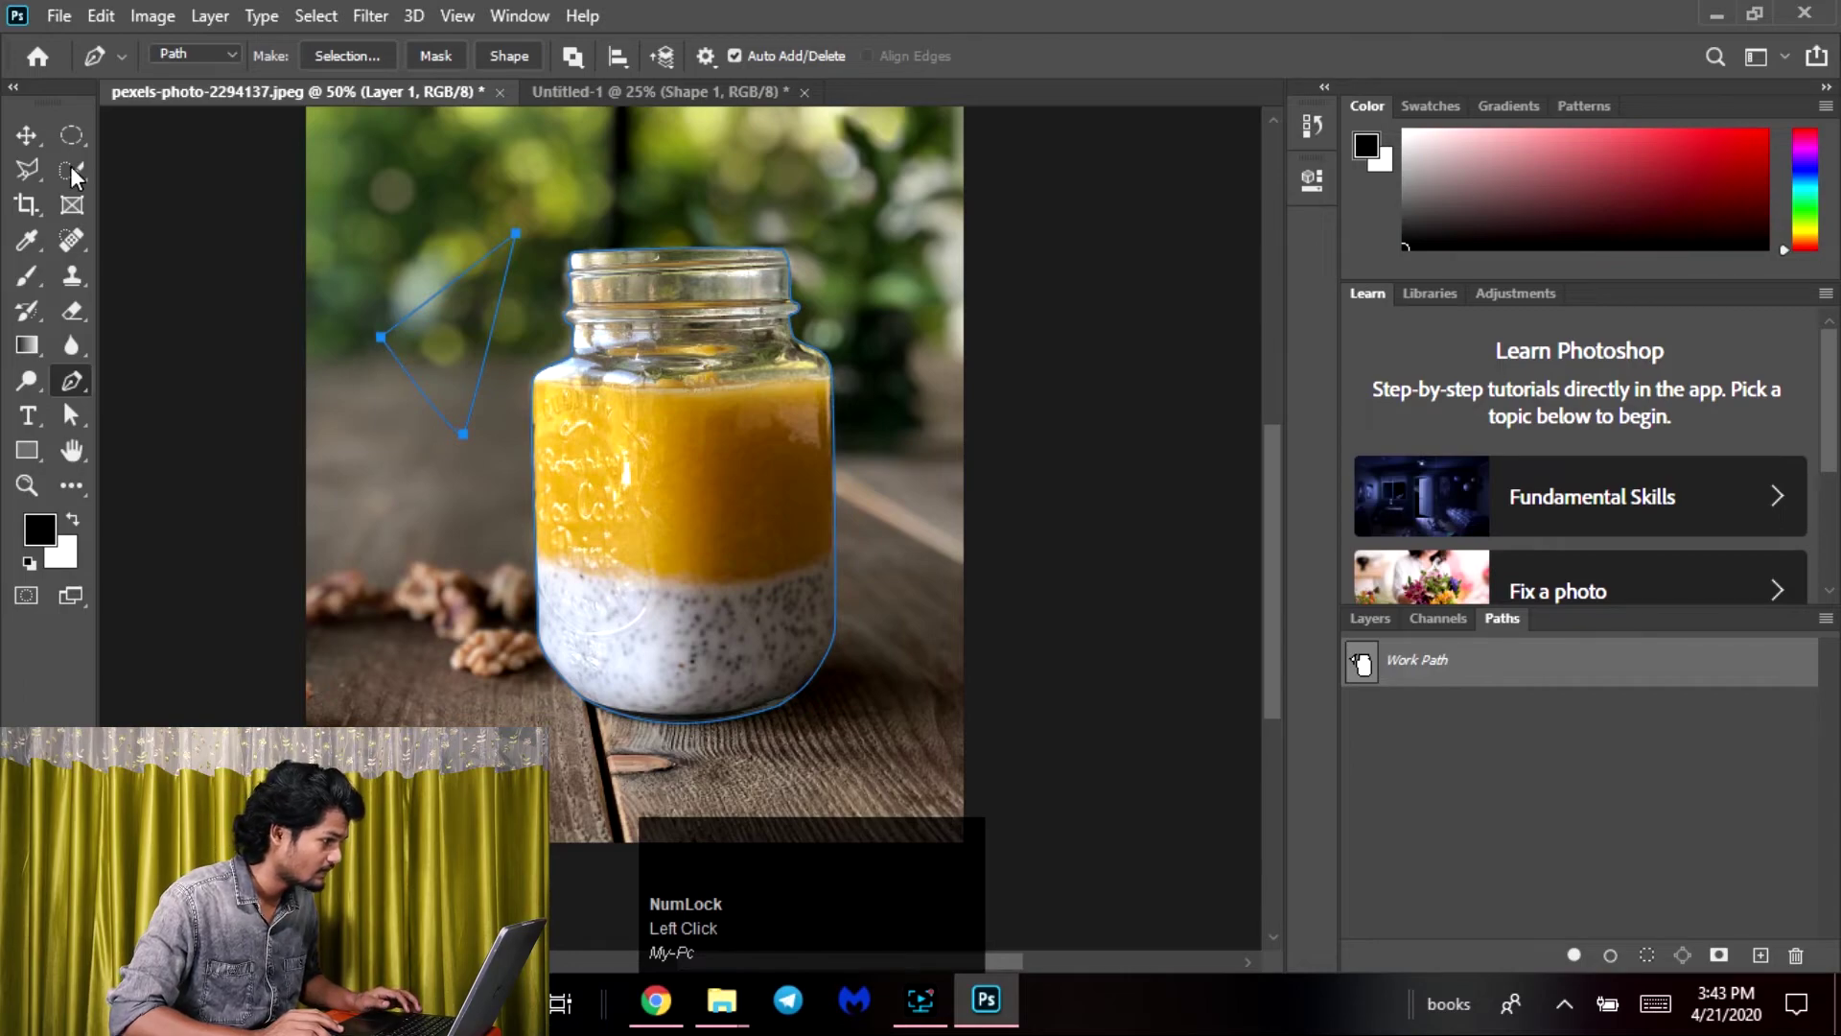
{"action": "left_click", "coordinate": [26, 137]}
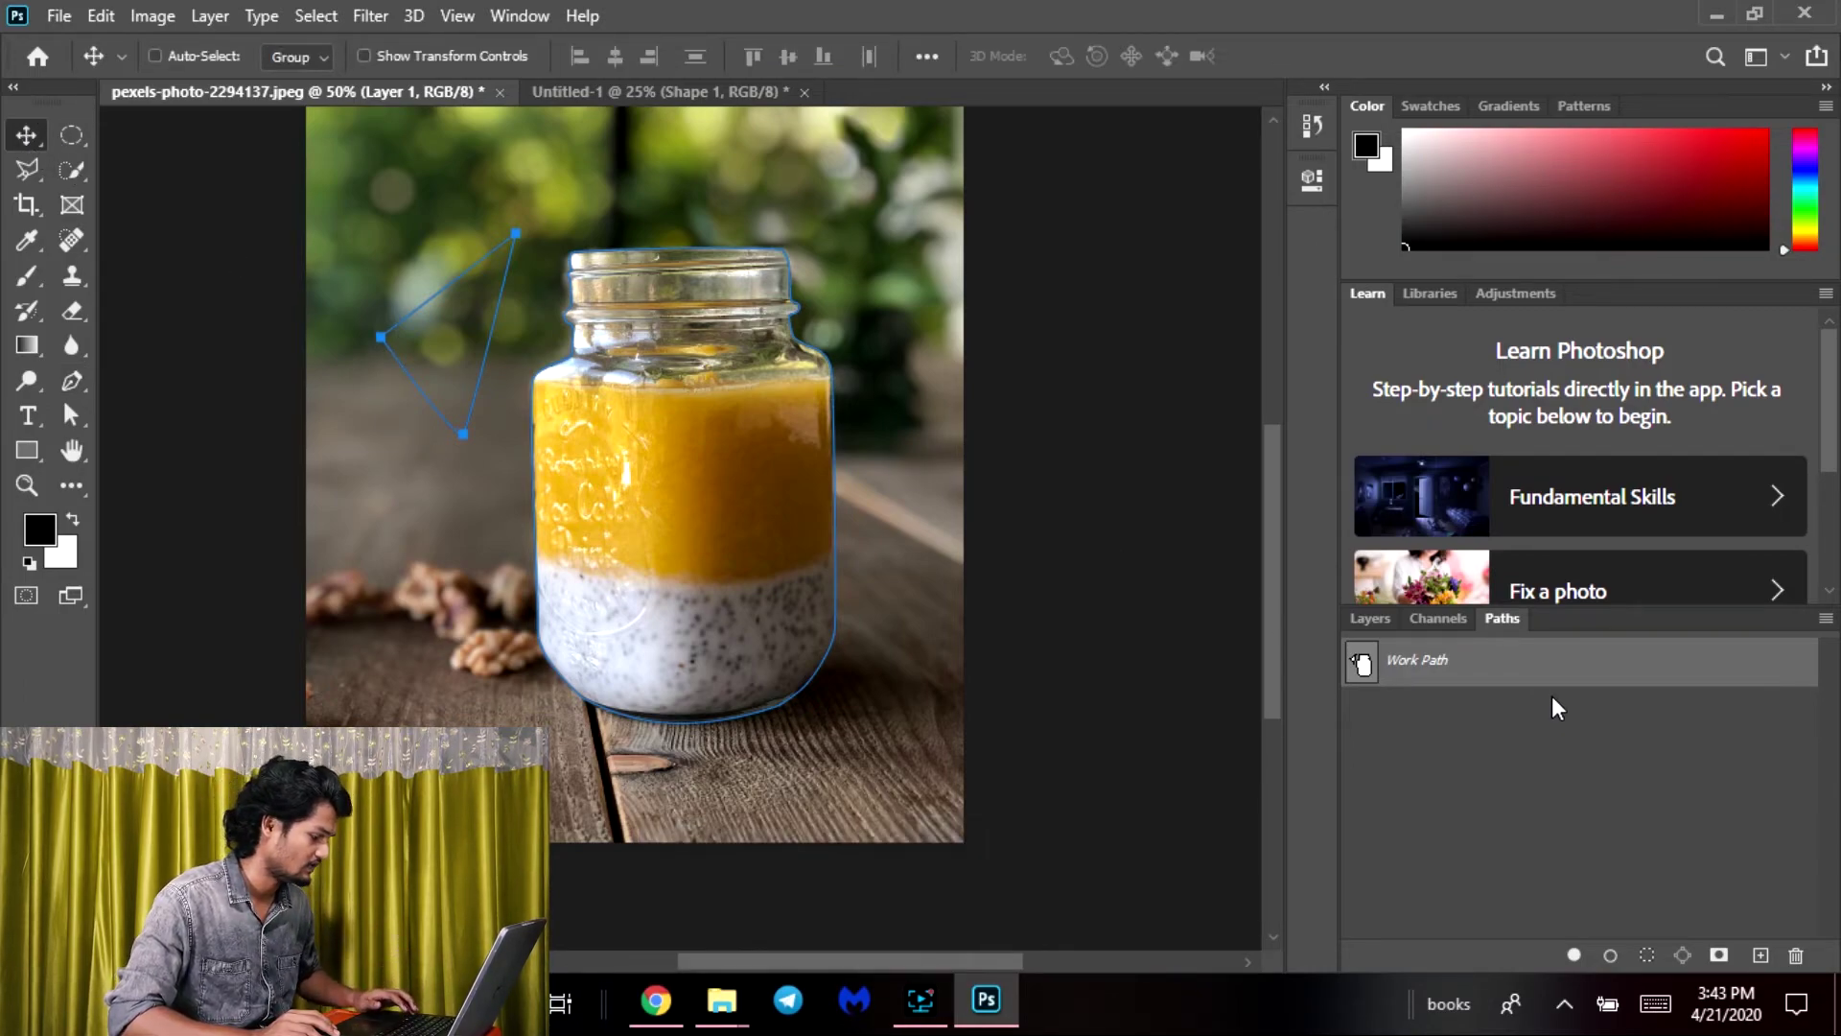
{"action": "key", "text": "ctrl+alt+z"}
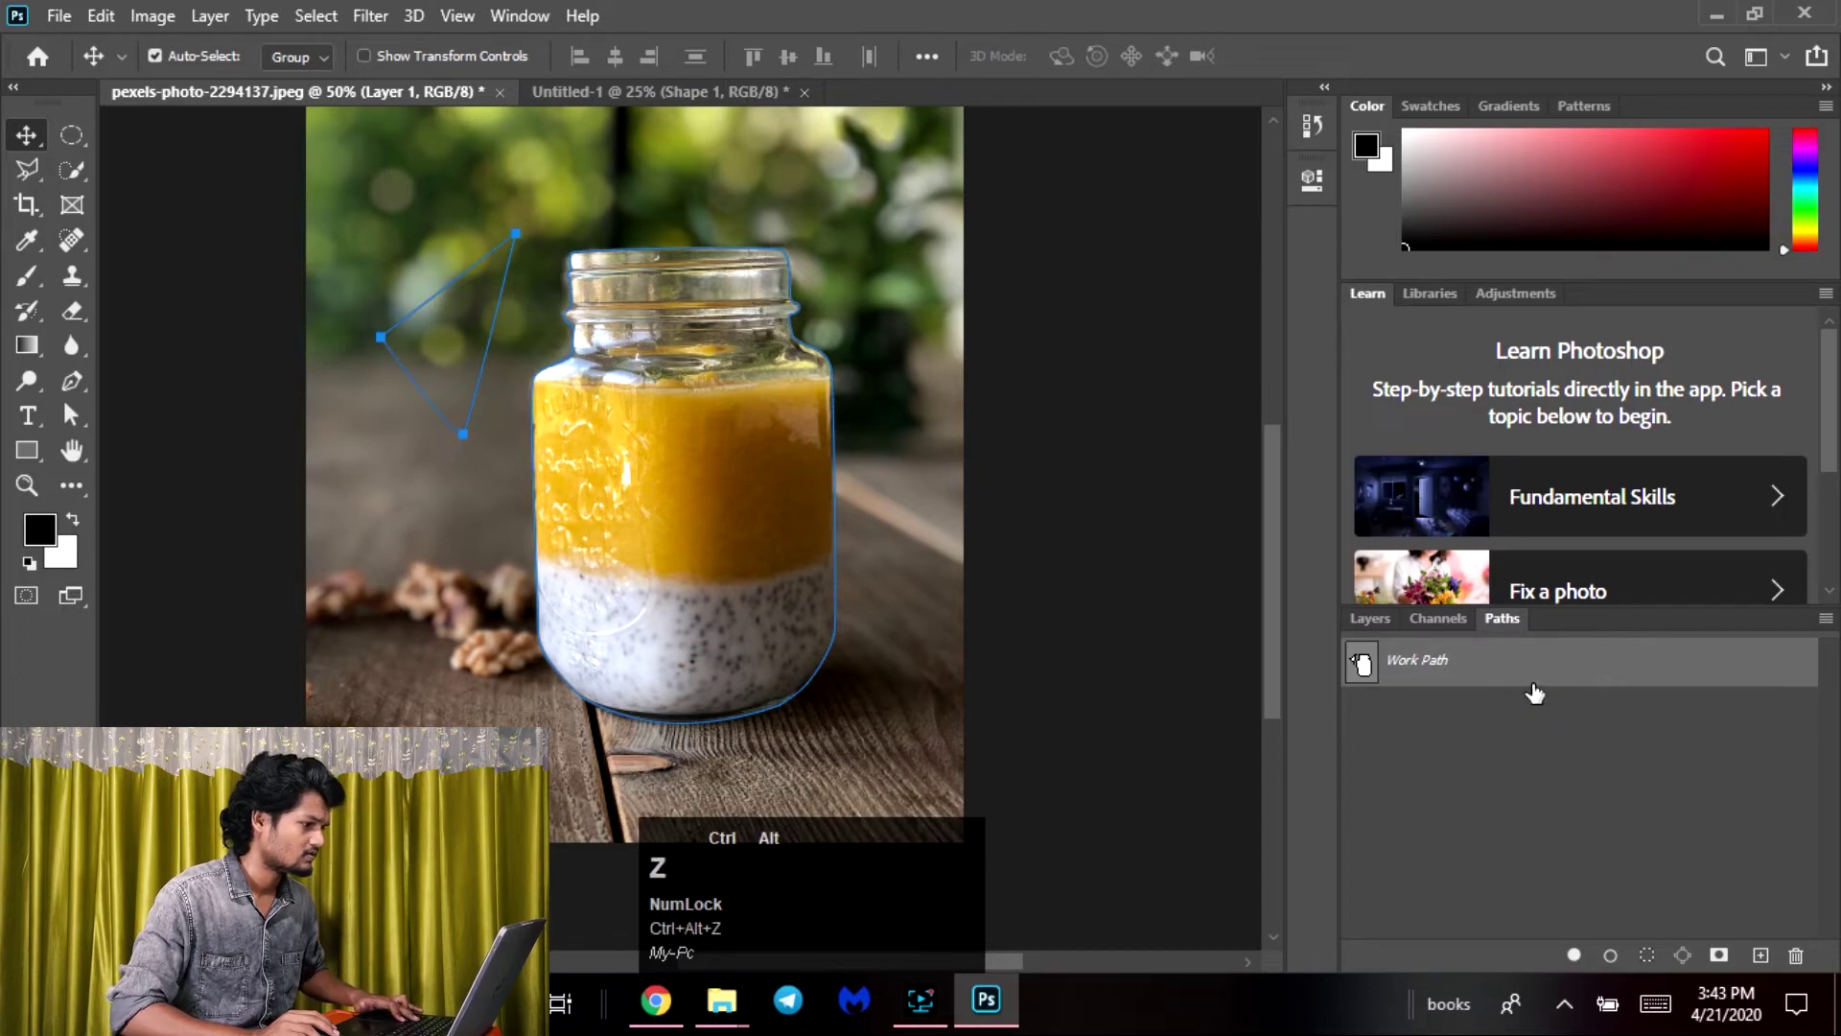
{"action": "key", "text": "ctrl+z"}
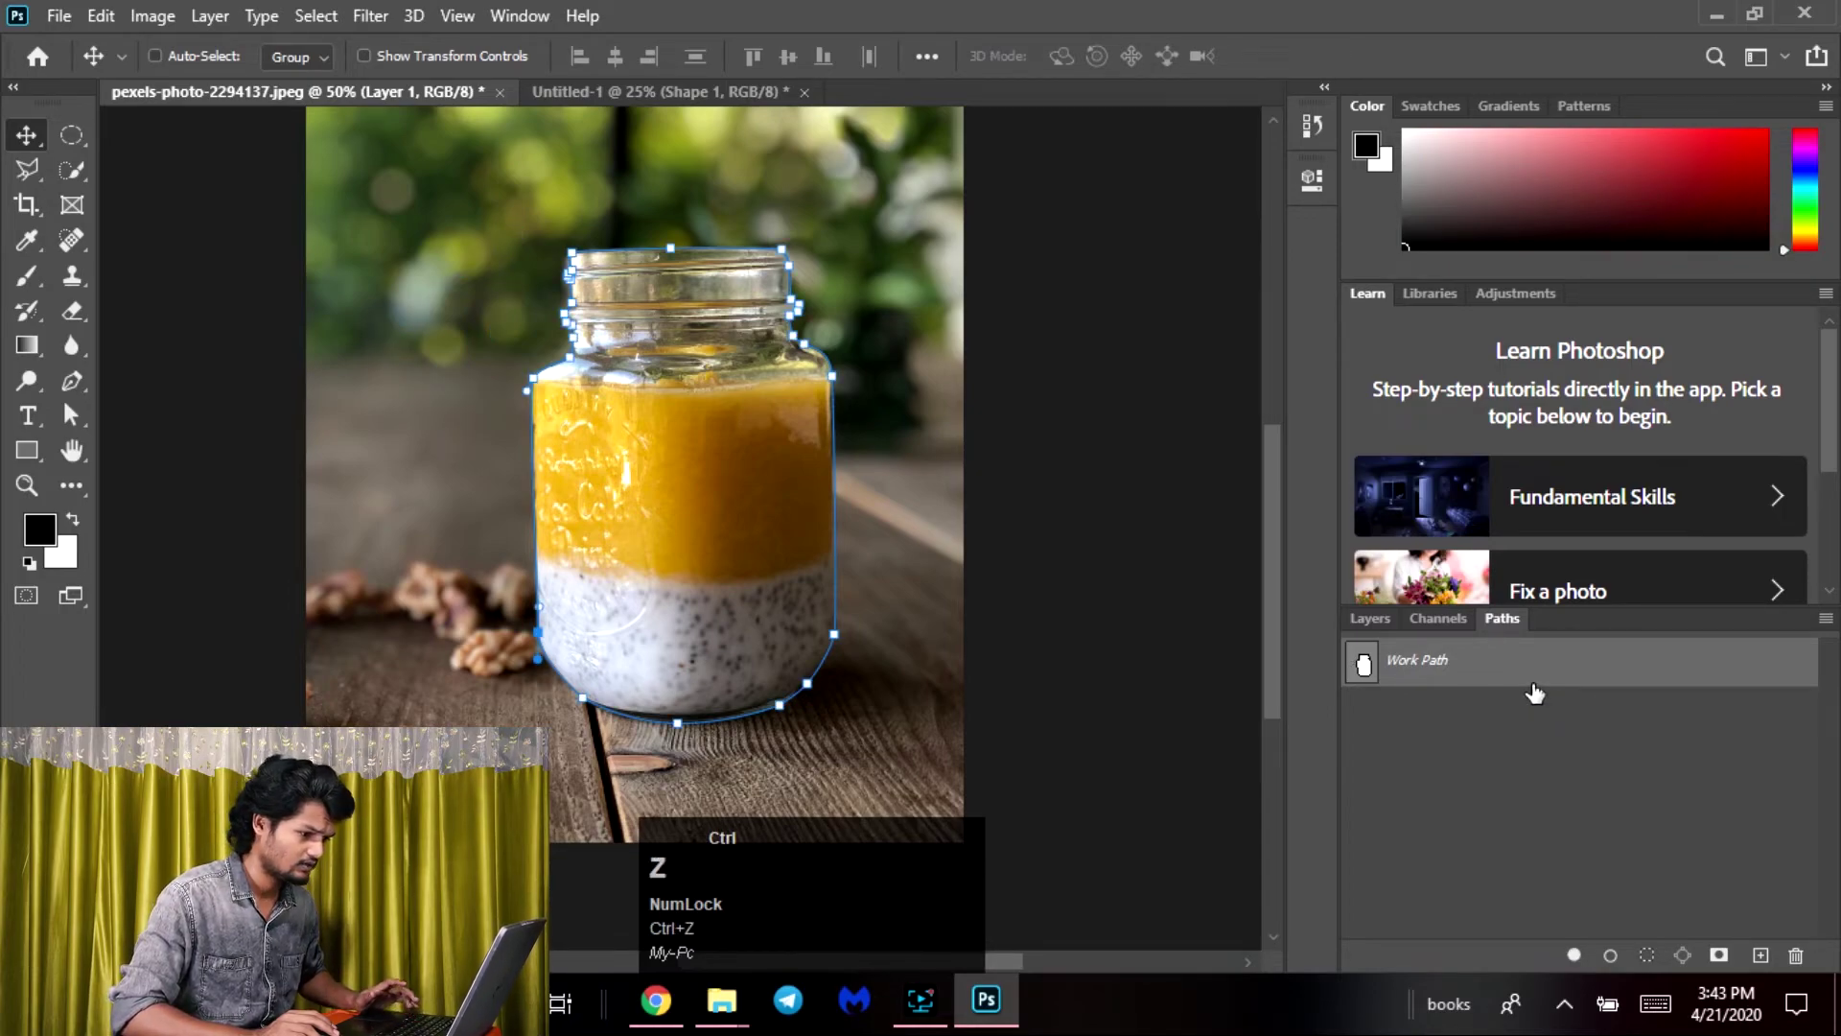
Save the jar's work path under the name "jar", and undo the save
{"action": "right_click", "coordinate": [1414, 659], "text": "ctrl"}
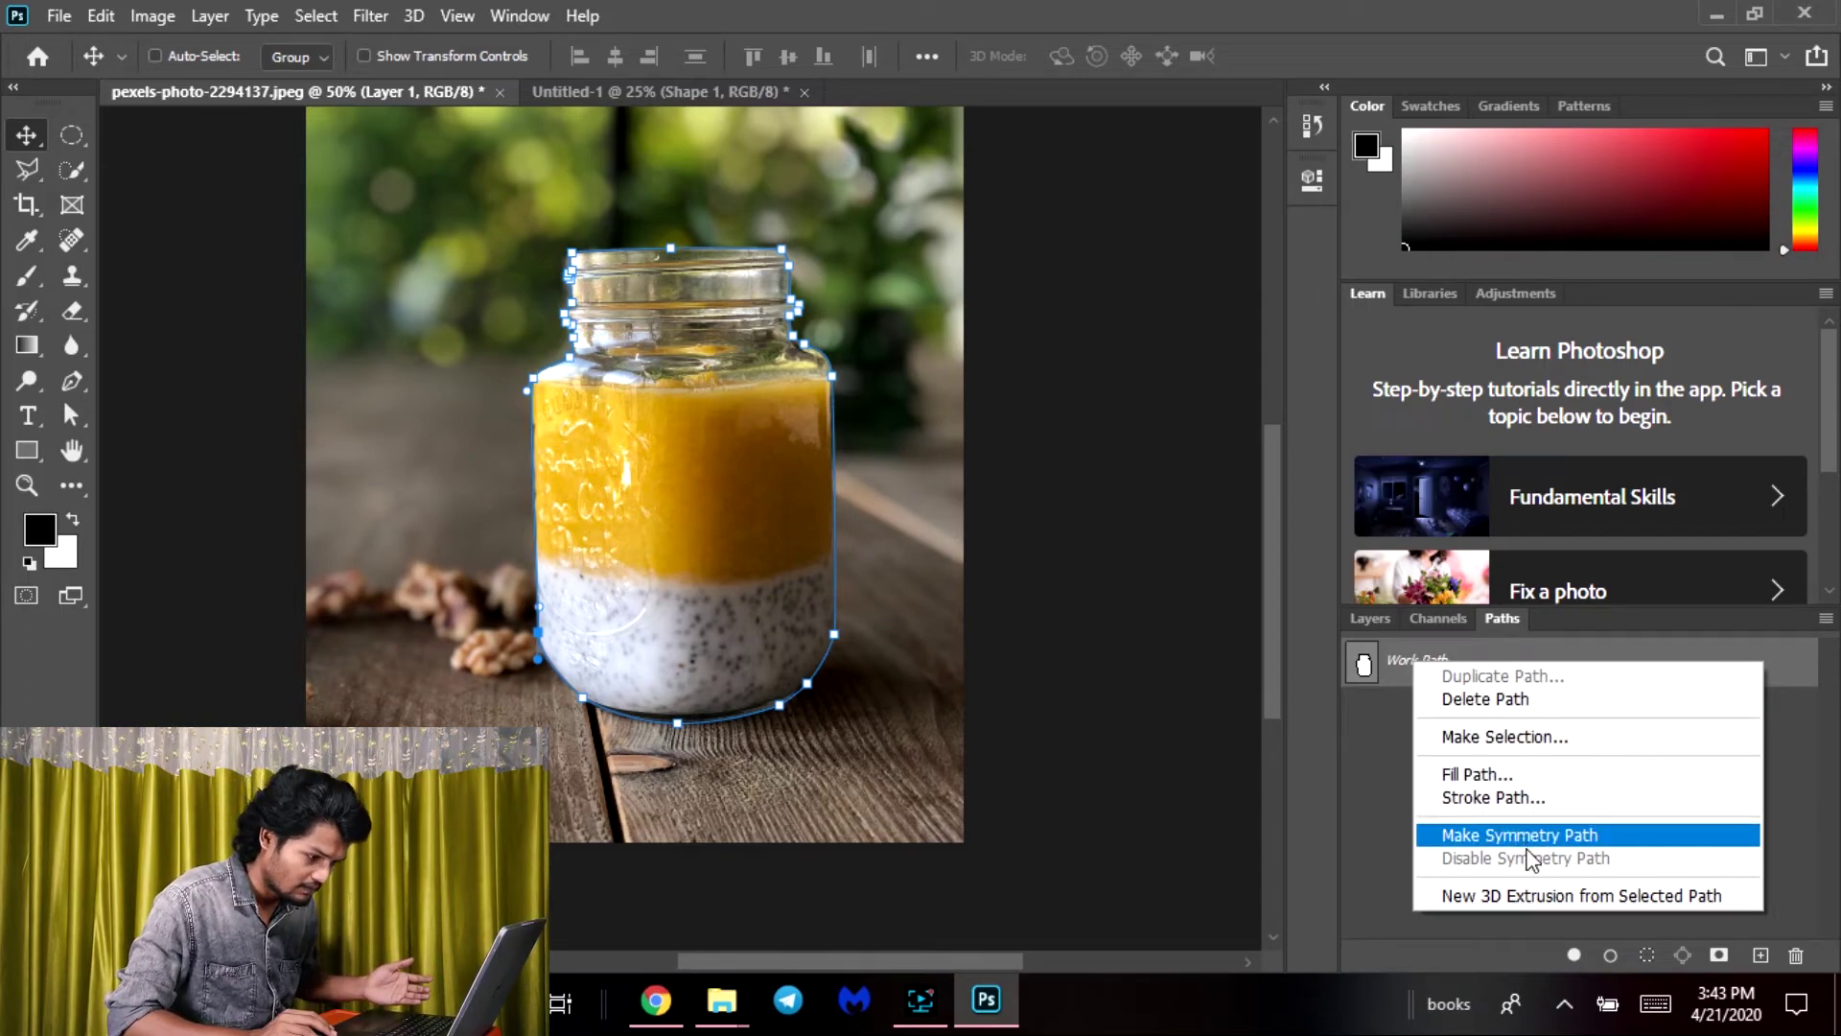
{"action": "left_click", "coordinate": [1390, 690]}
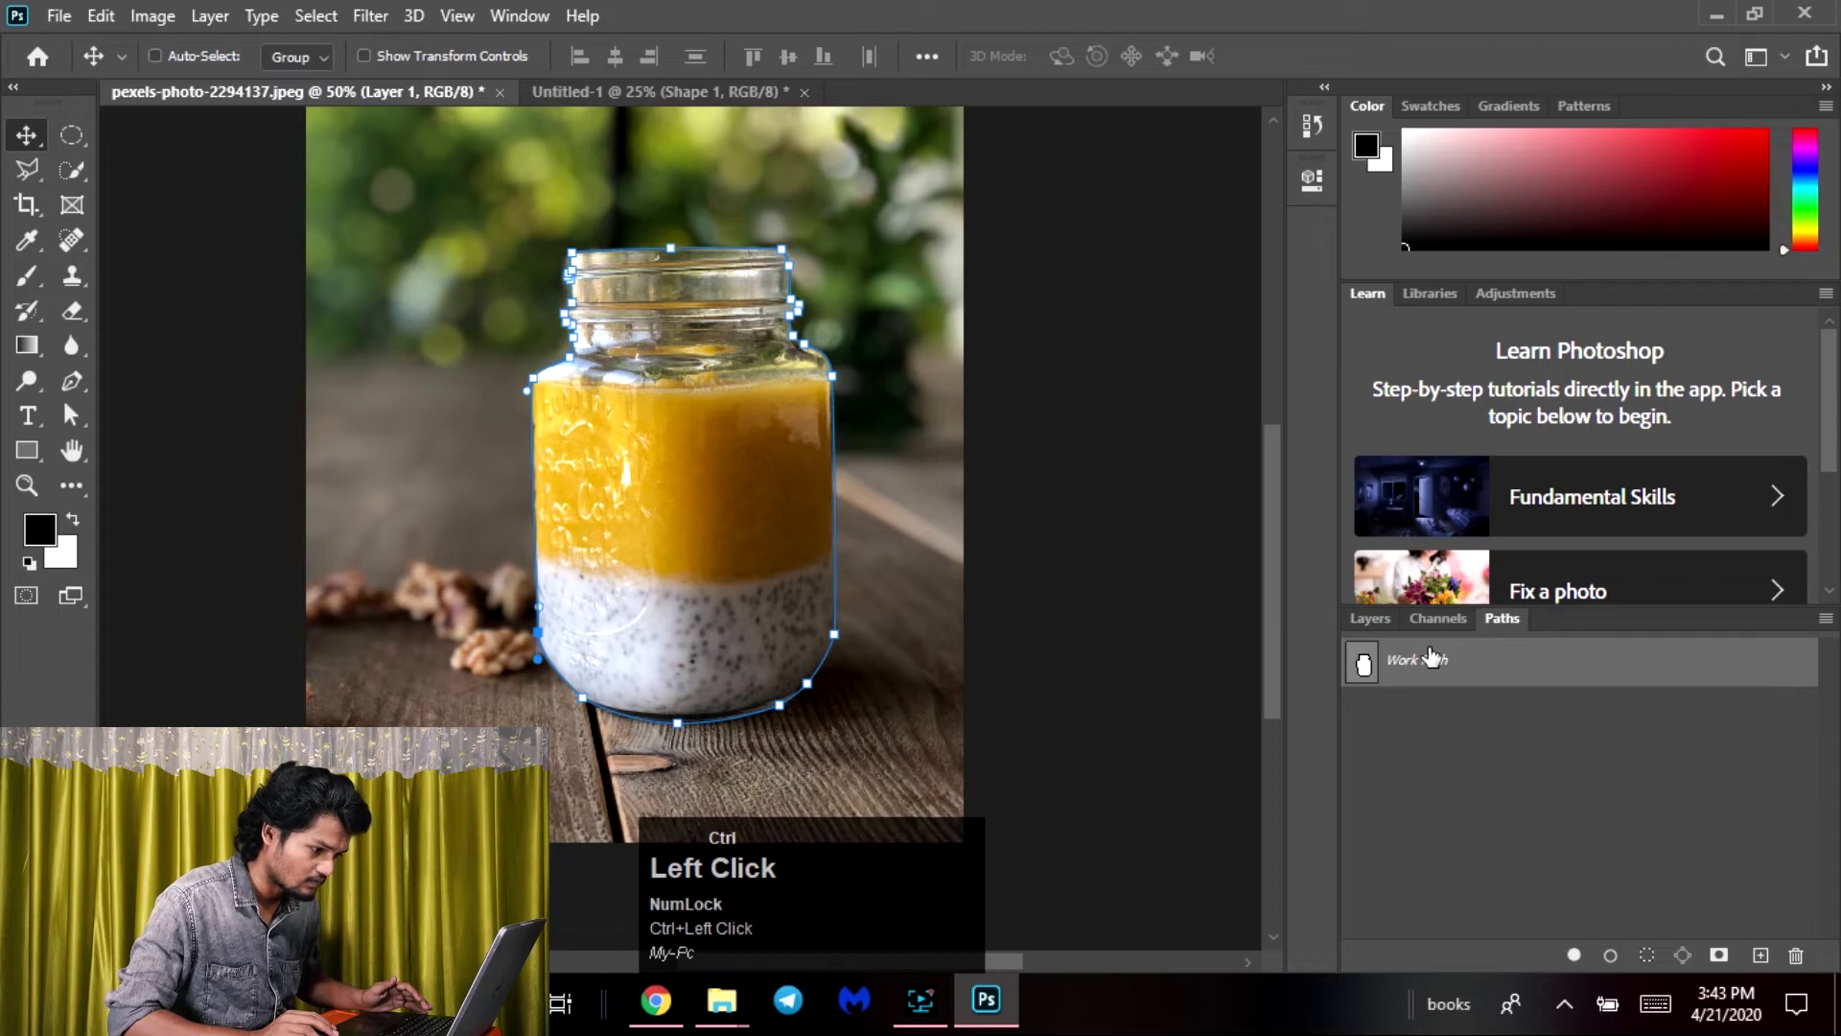
{"action": "double_click", "coordinate": [1424, 668]}
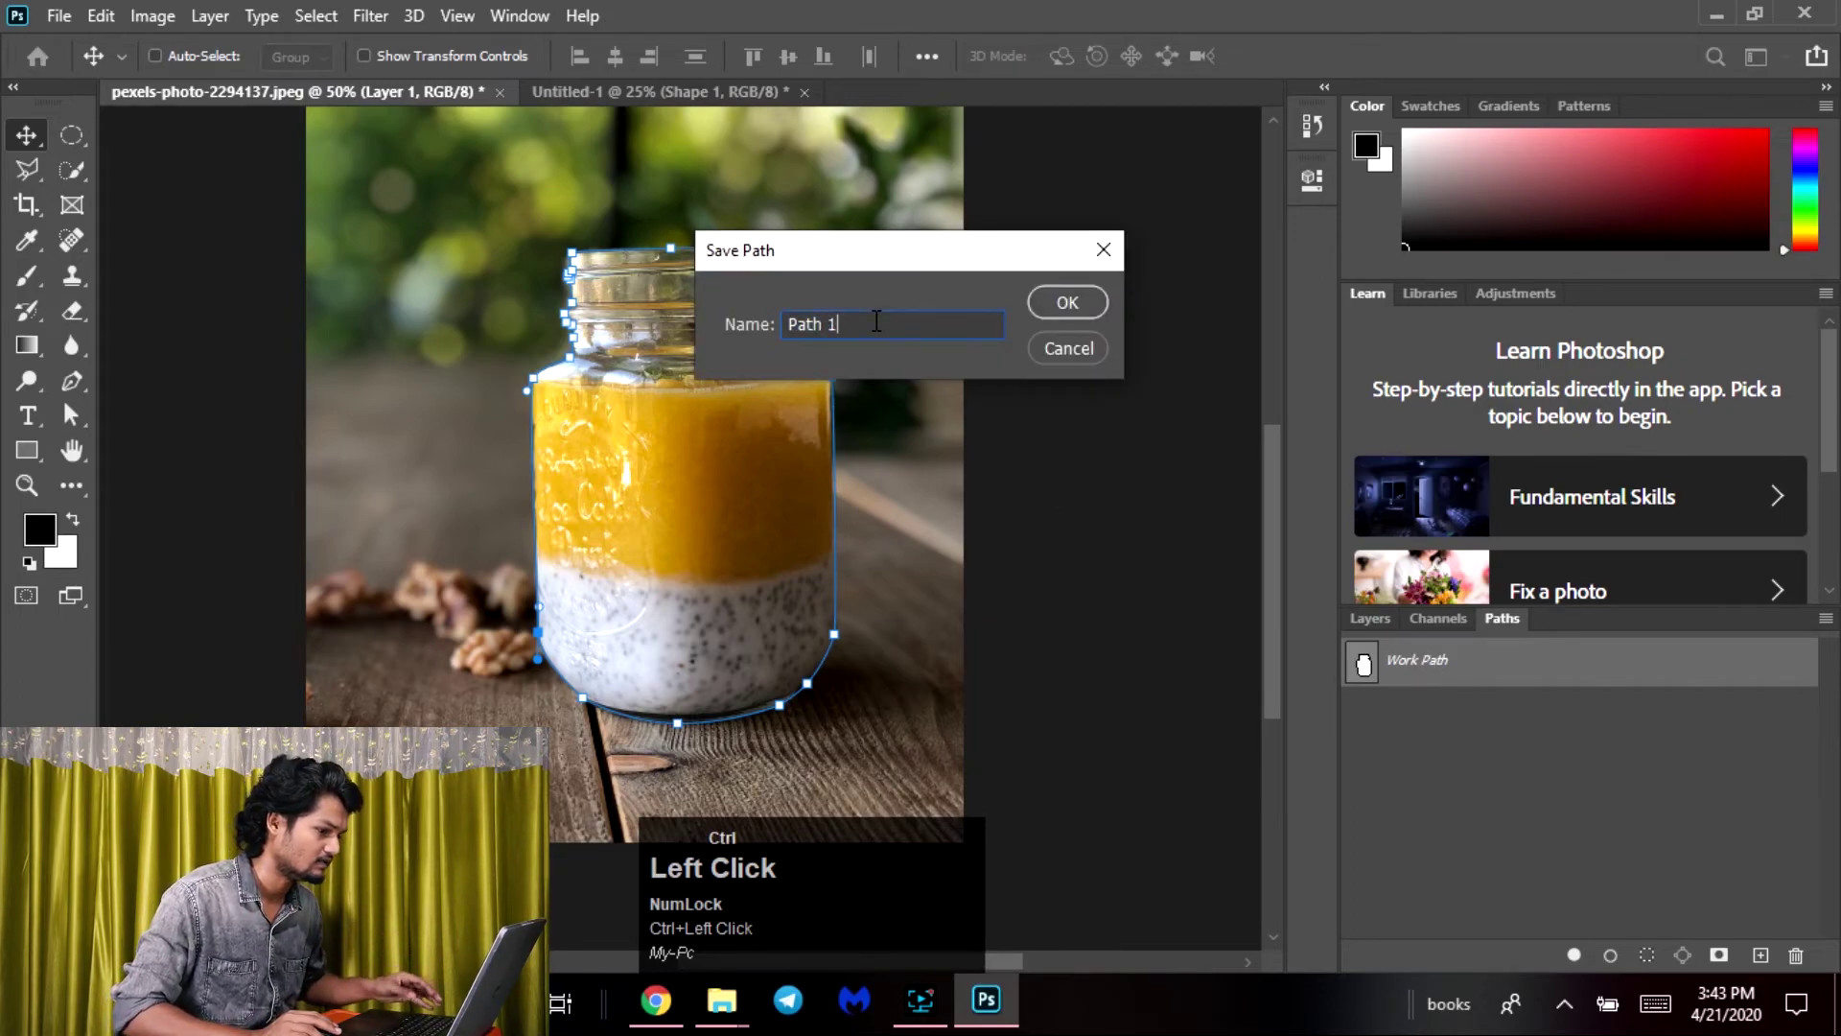
{"action": "key", "text": "ctrl+a"}
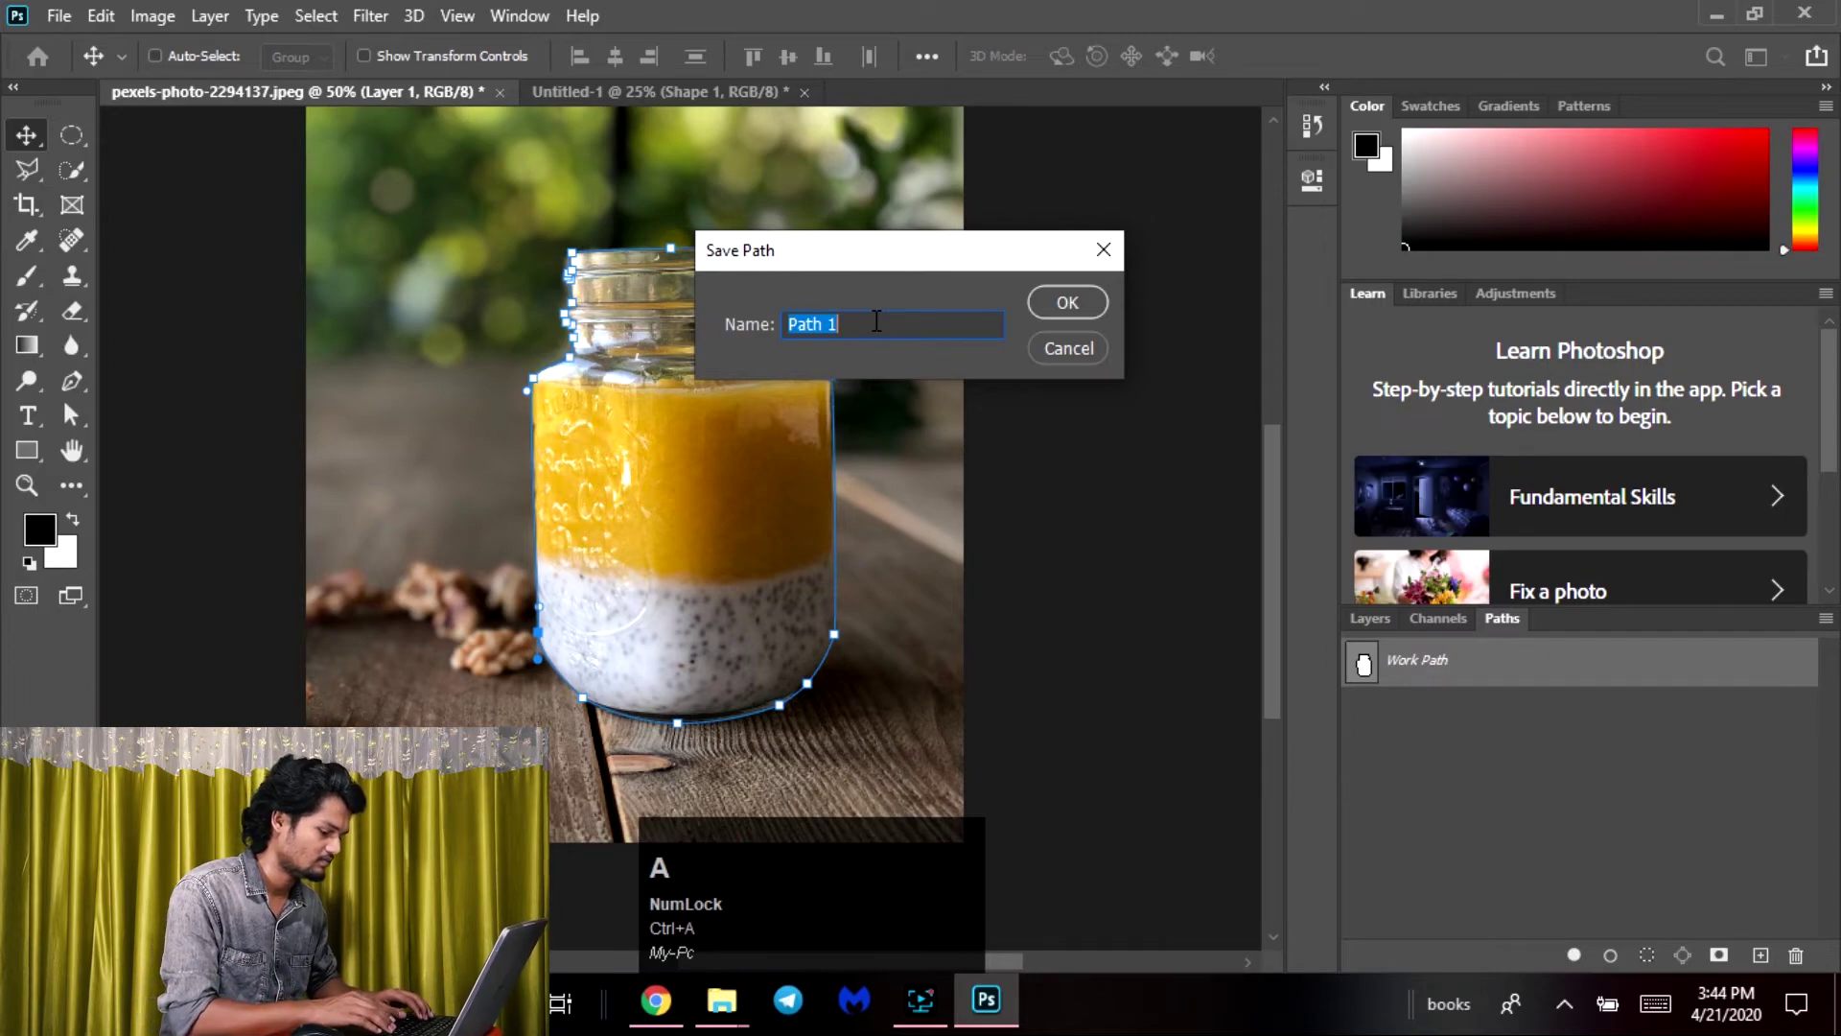
{"action": "type", "text": "jar"}
{"action": "key", "text": "Return"}
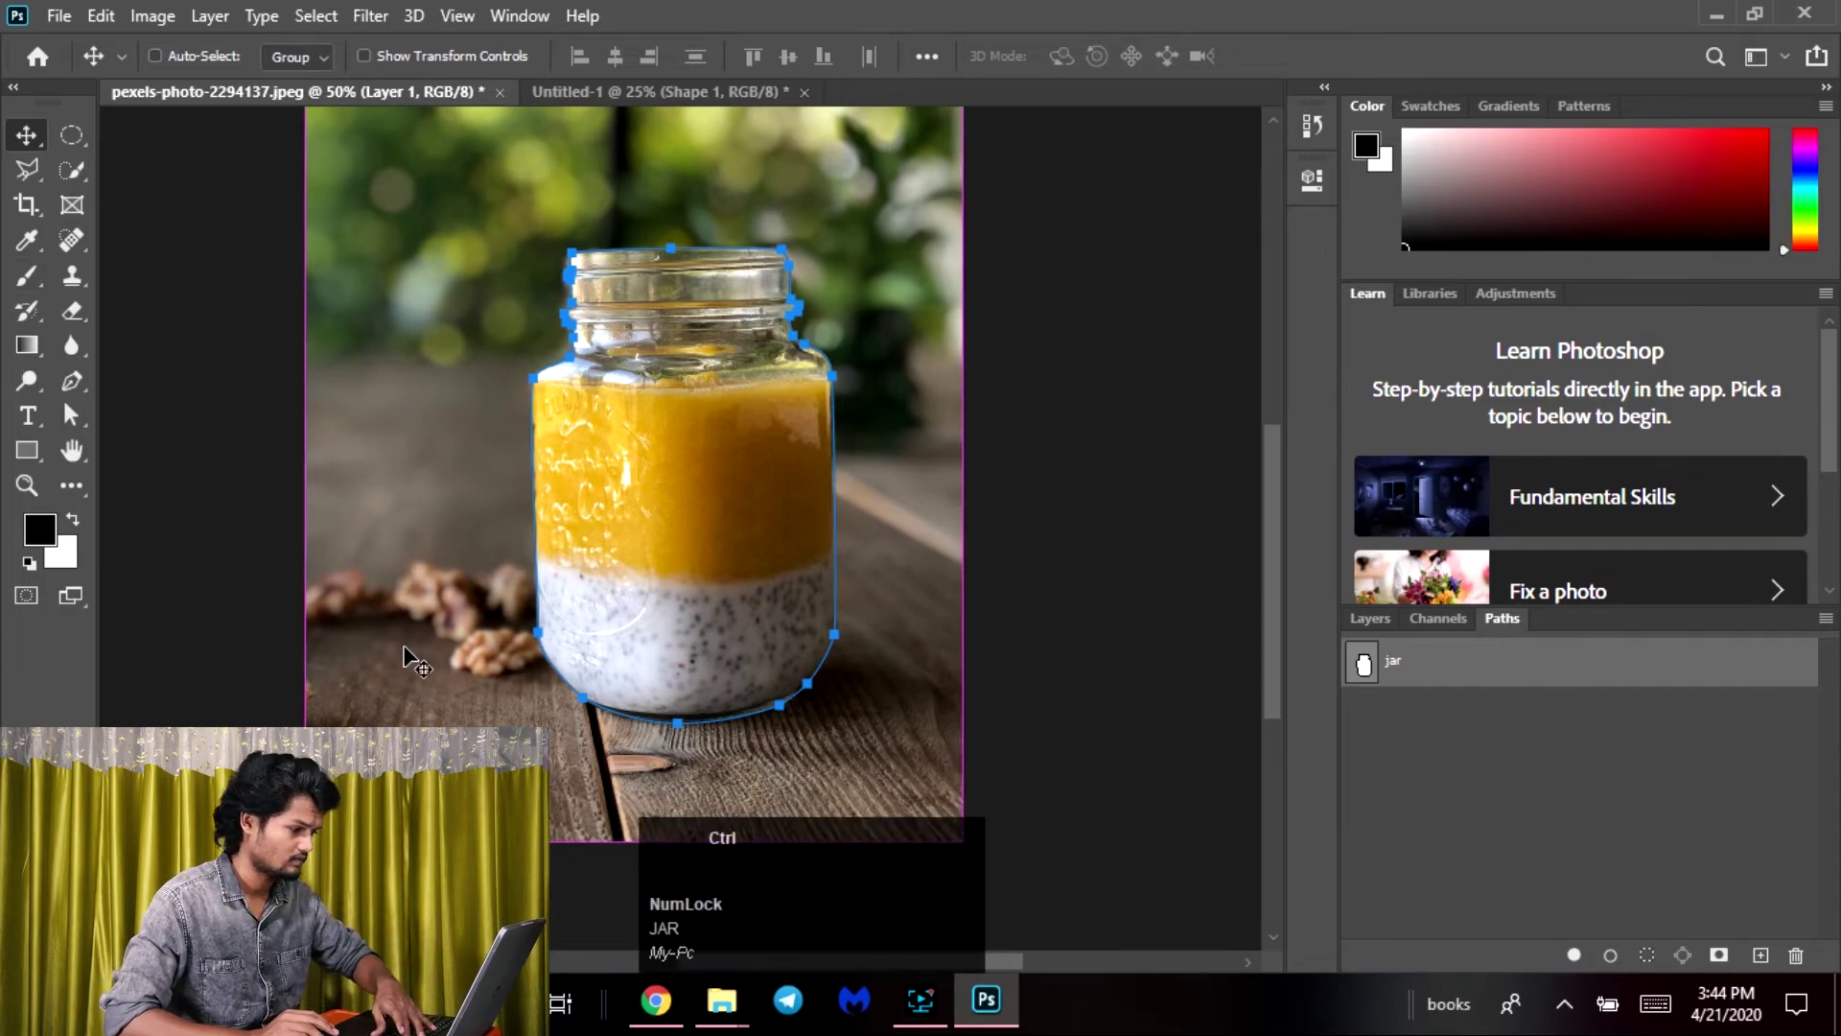
{"action": "key", "text": "ctrl+z"}
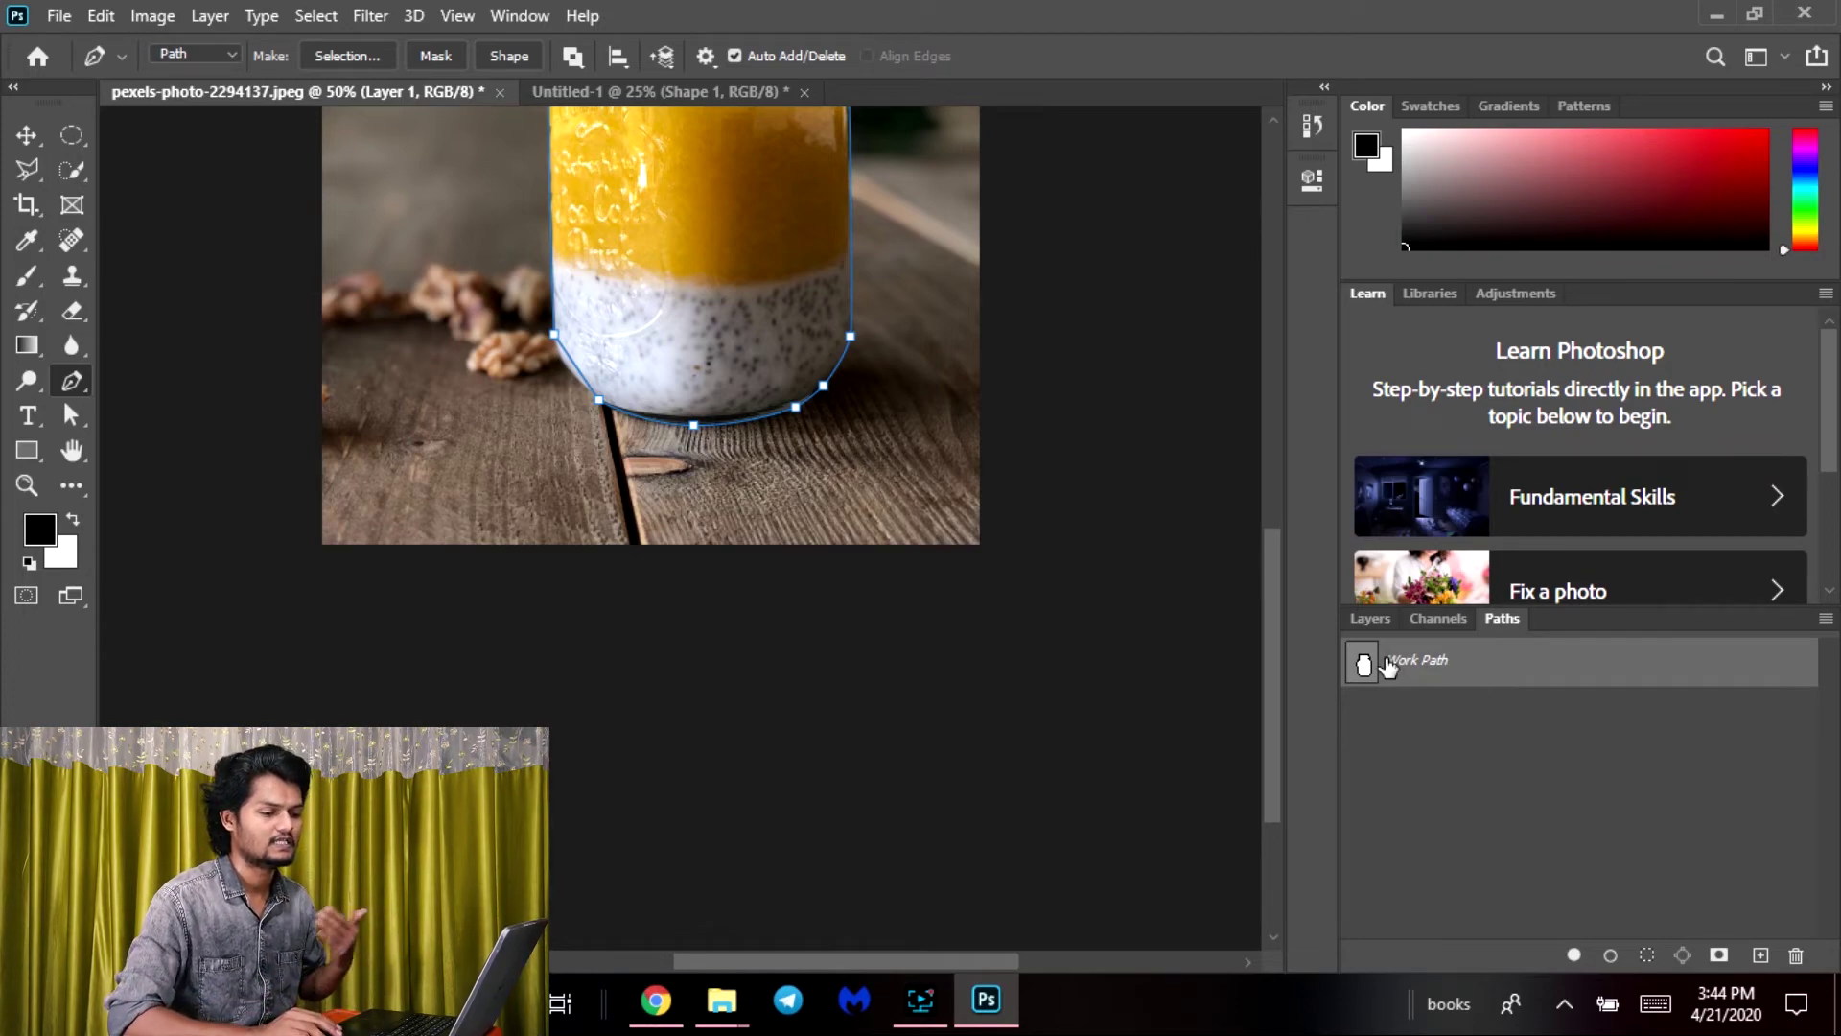
Create a new empty path in addition to the jar's work path
{"action": "left_click", "coordinate": [1761, 956], "text": "ctrl"}
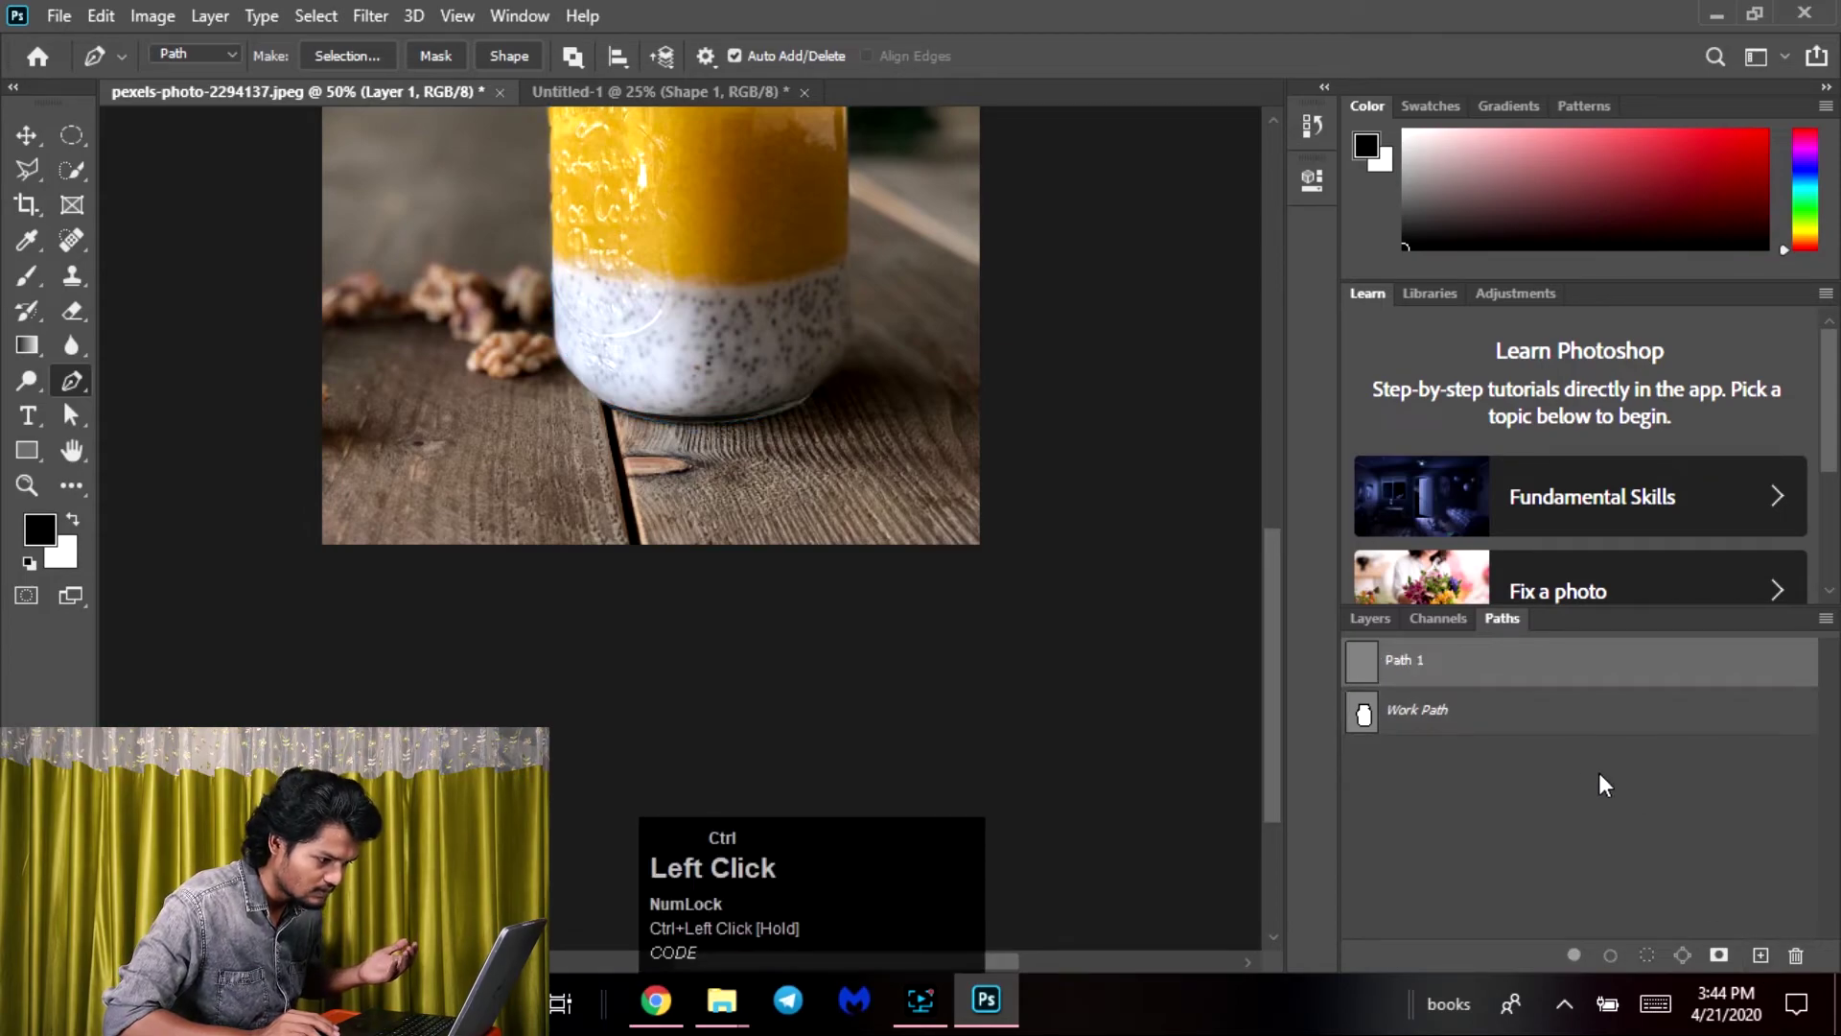
Draw a closed four-sided path on the tabletop below and right of the jar in the new path with the Pen tool
{"action": "key", "text": "equal"}
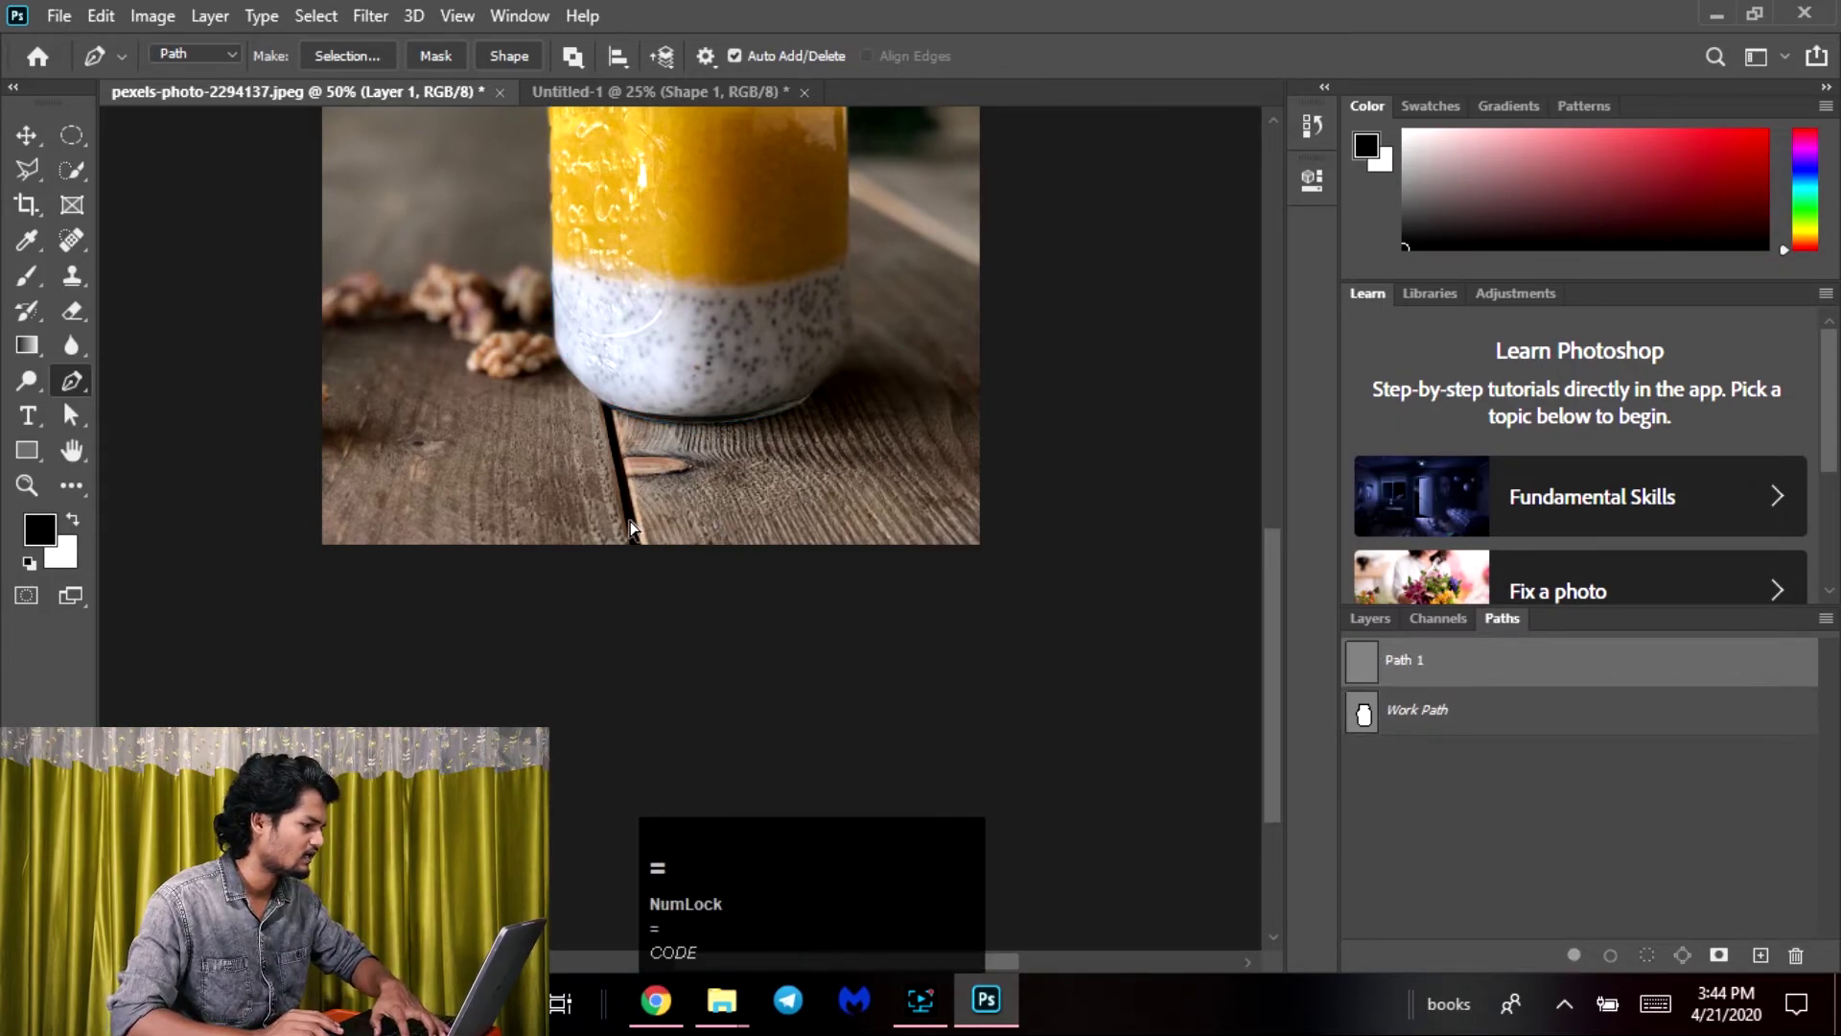
{"action": "key", "text": "ctrl+equal"}
{"action": "left_click", "coordinate": [691, 474]}
{"action": "left_click", "coordinate": [1171, 330]}
{"action": "left_click", "coordinate": [1240, 512]}
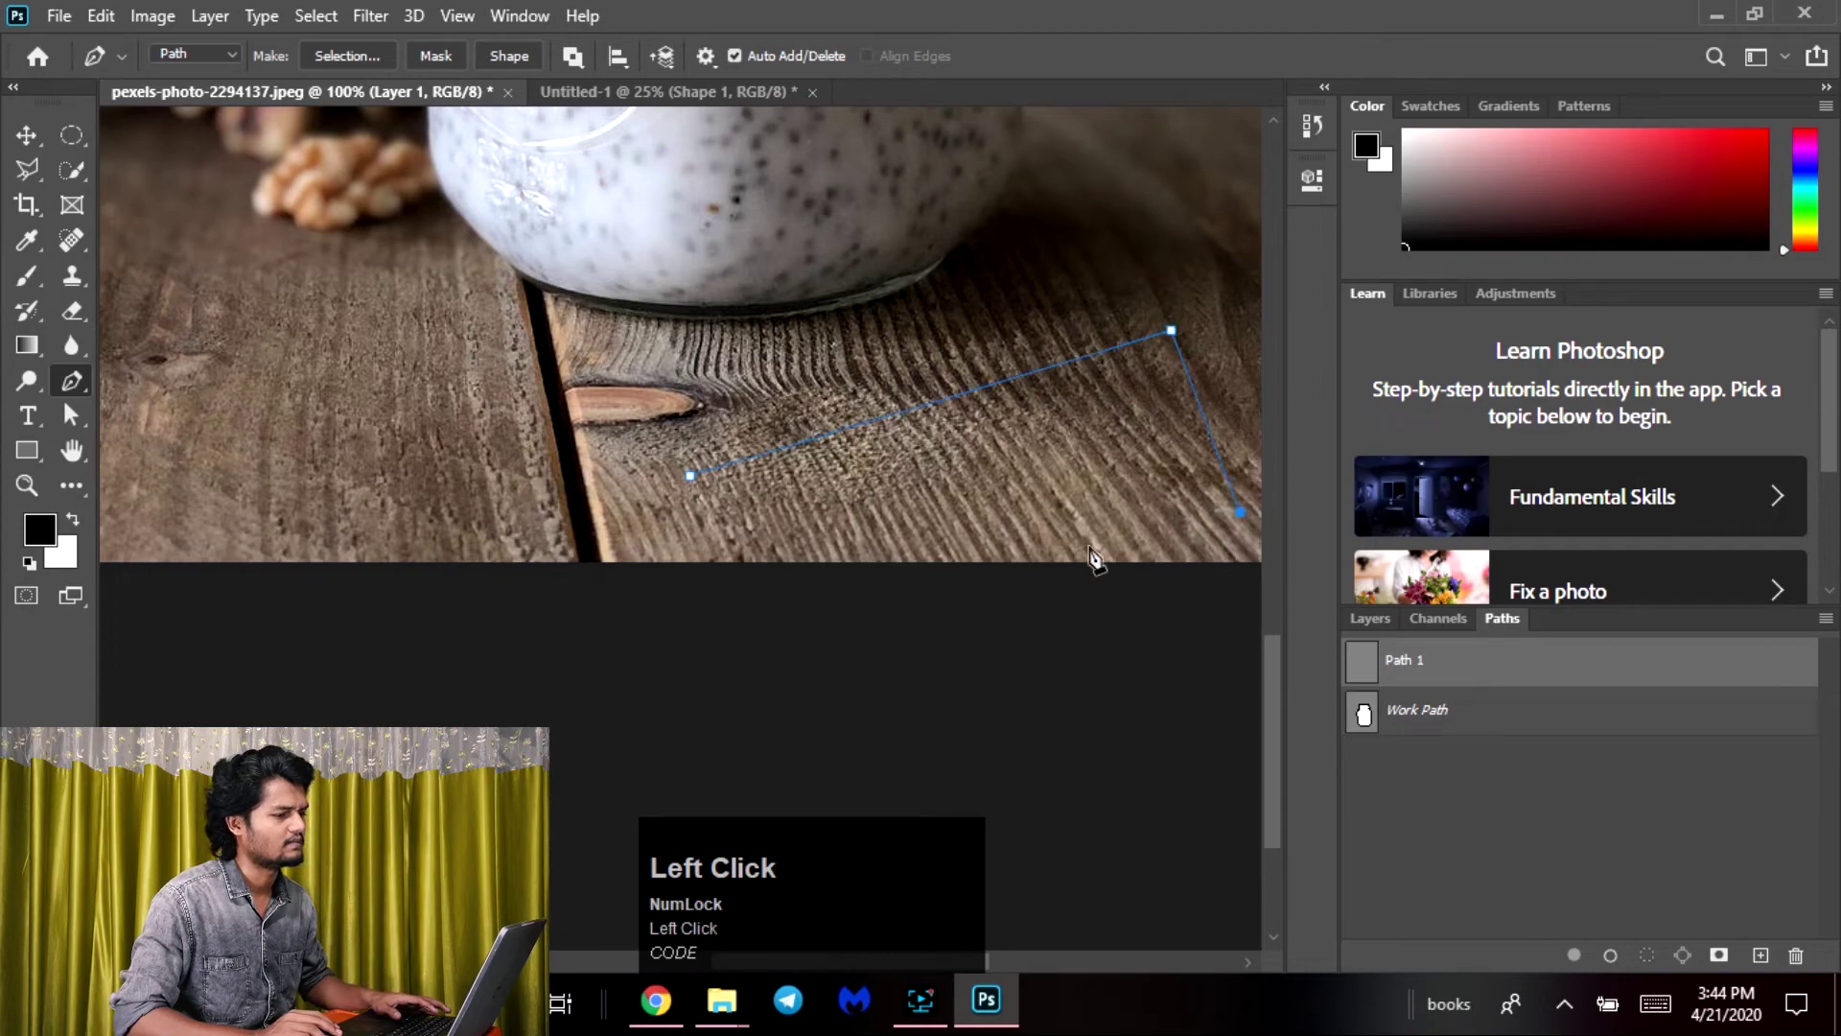
{"action": "left_click", "coordinate": [749, 540]}
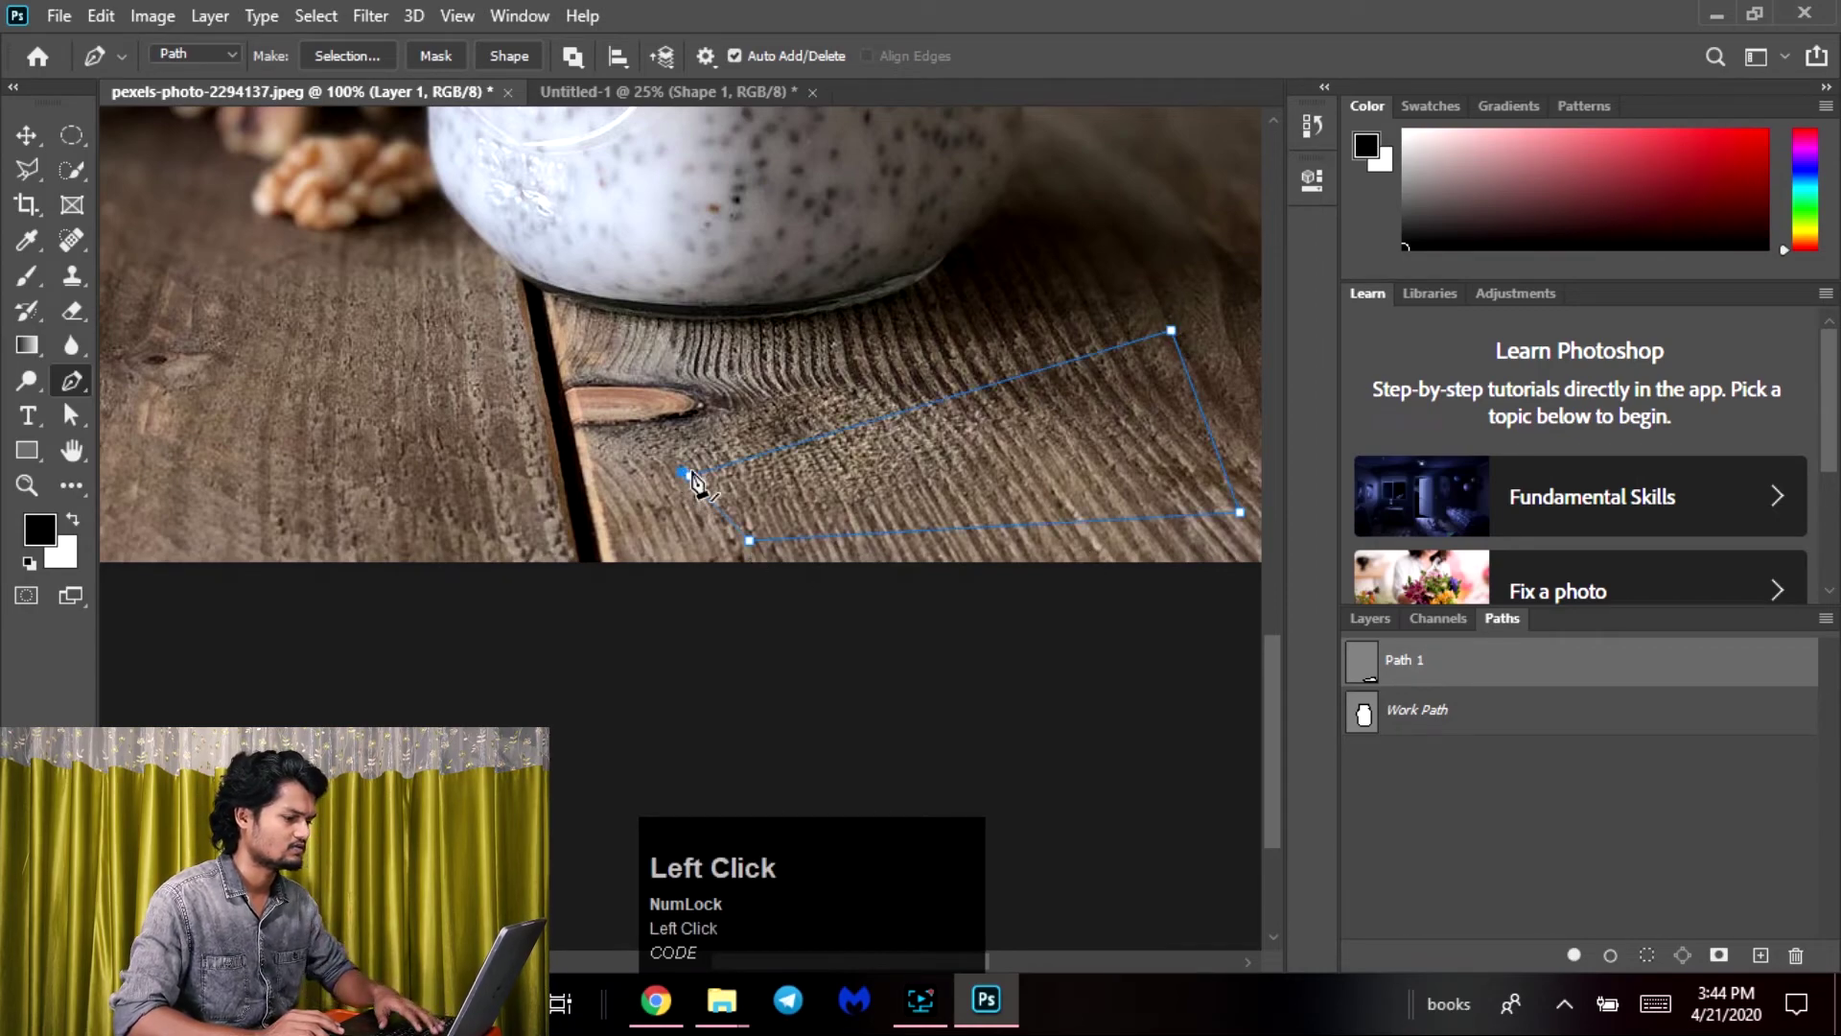
{"action": "left_click", "coordinate": [689, 475]}
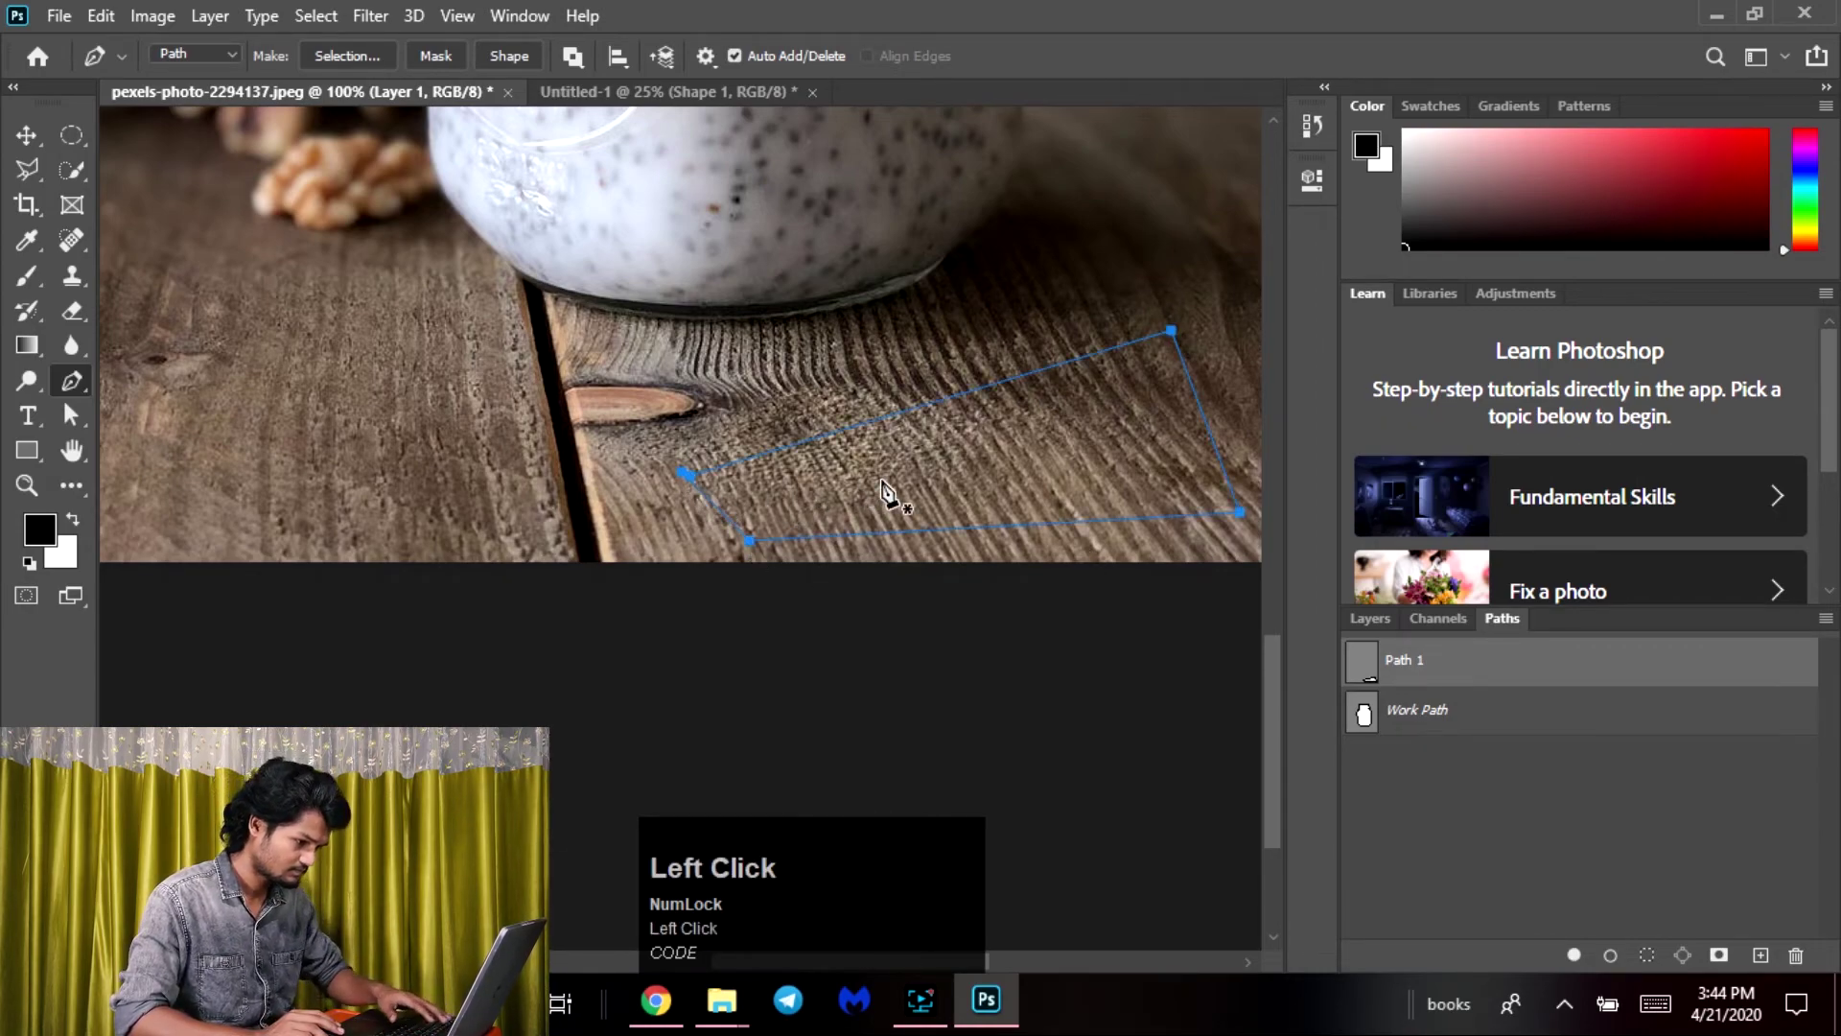
{"action": "left_click", "coordinate": [1360, 675]}
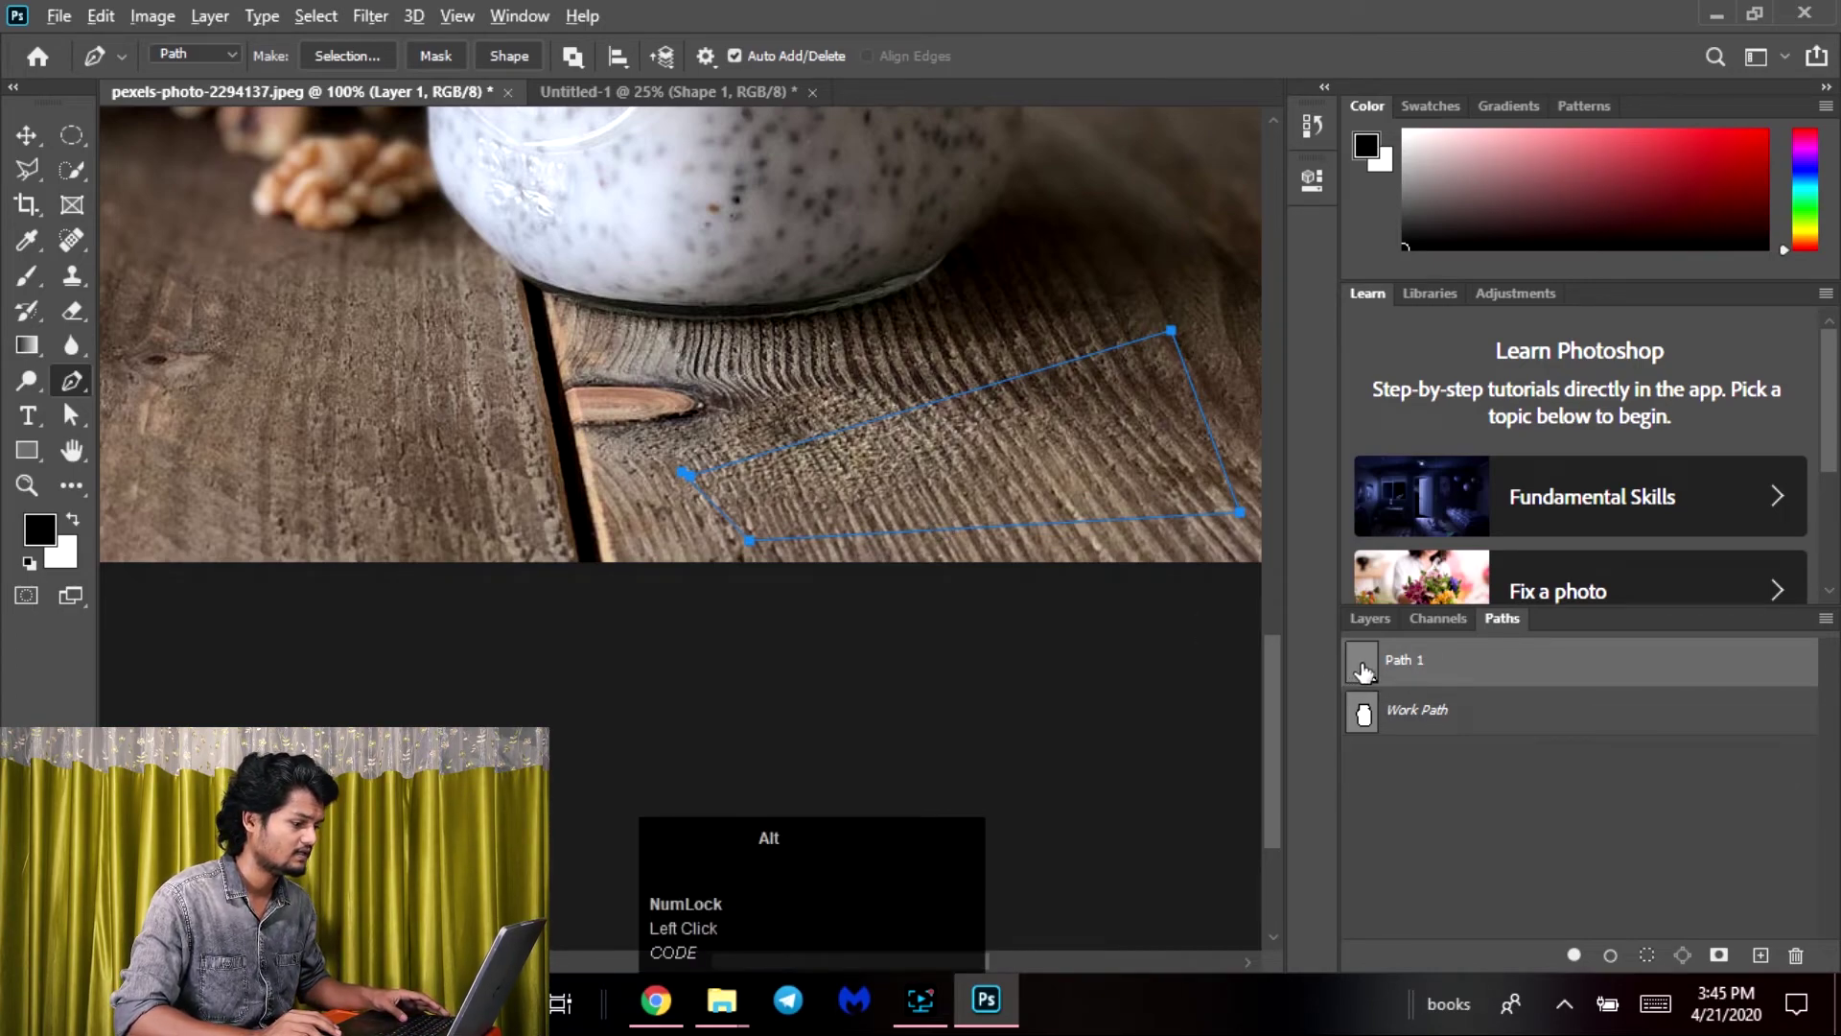
{"action": "left_click", "coordinate": [1363, 671], "text": "alt"}
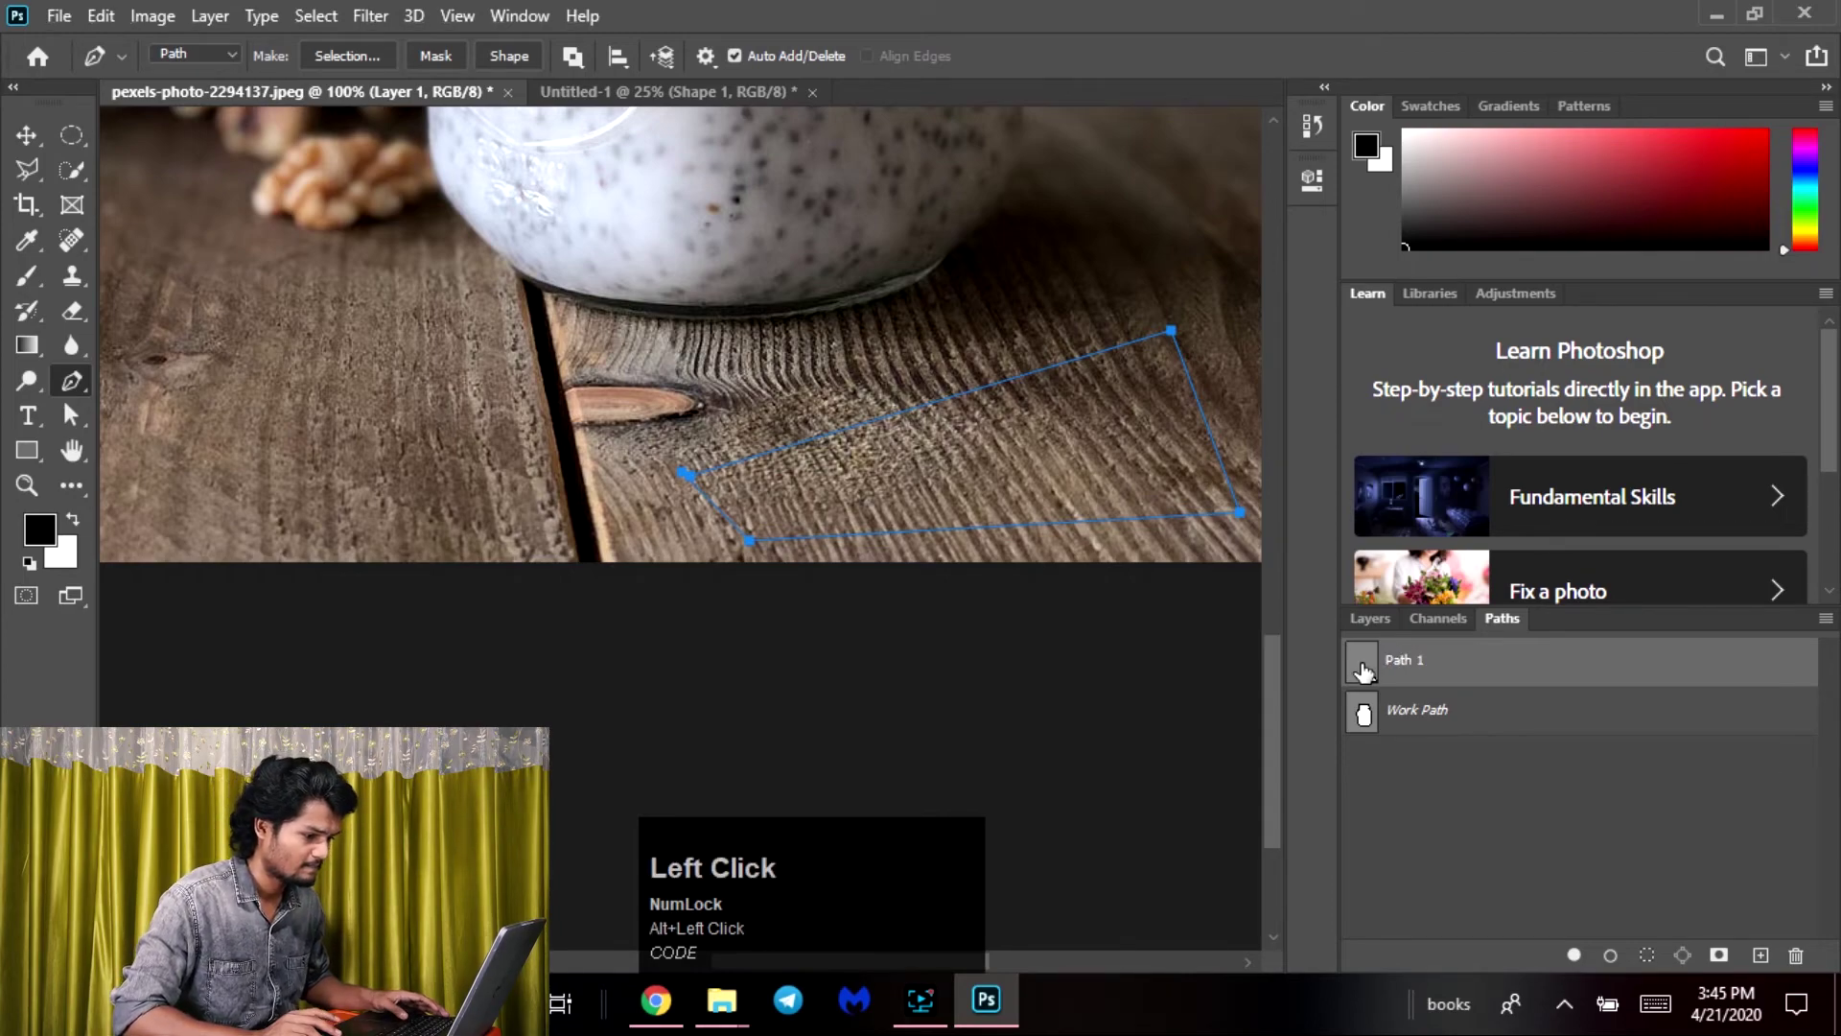
{"action": "right_click", "coordinate": [1364, 671], "text": "alt"}
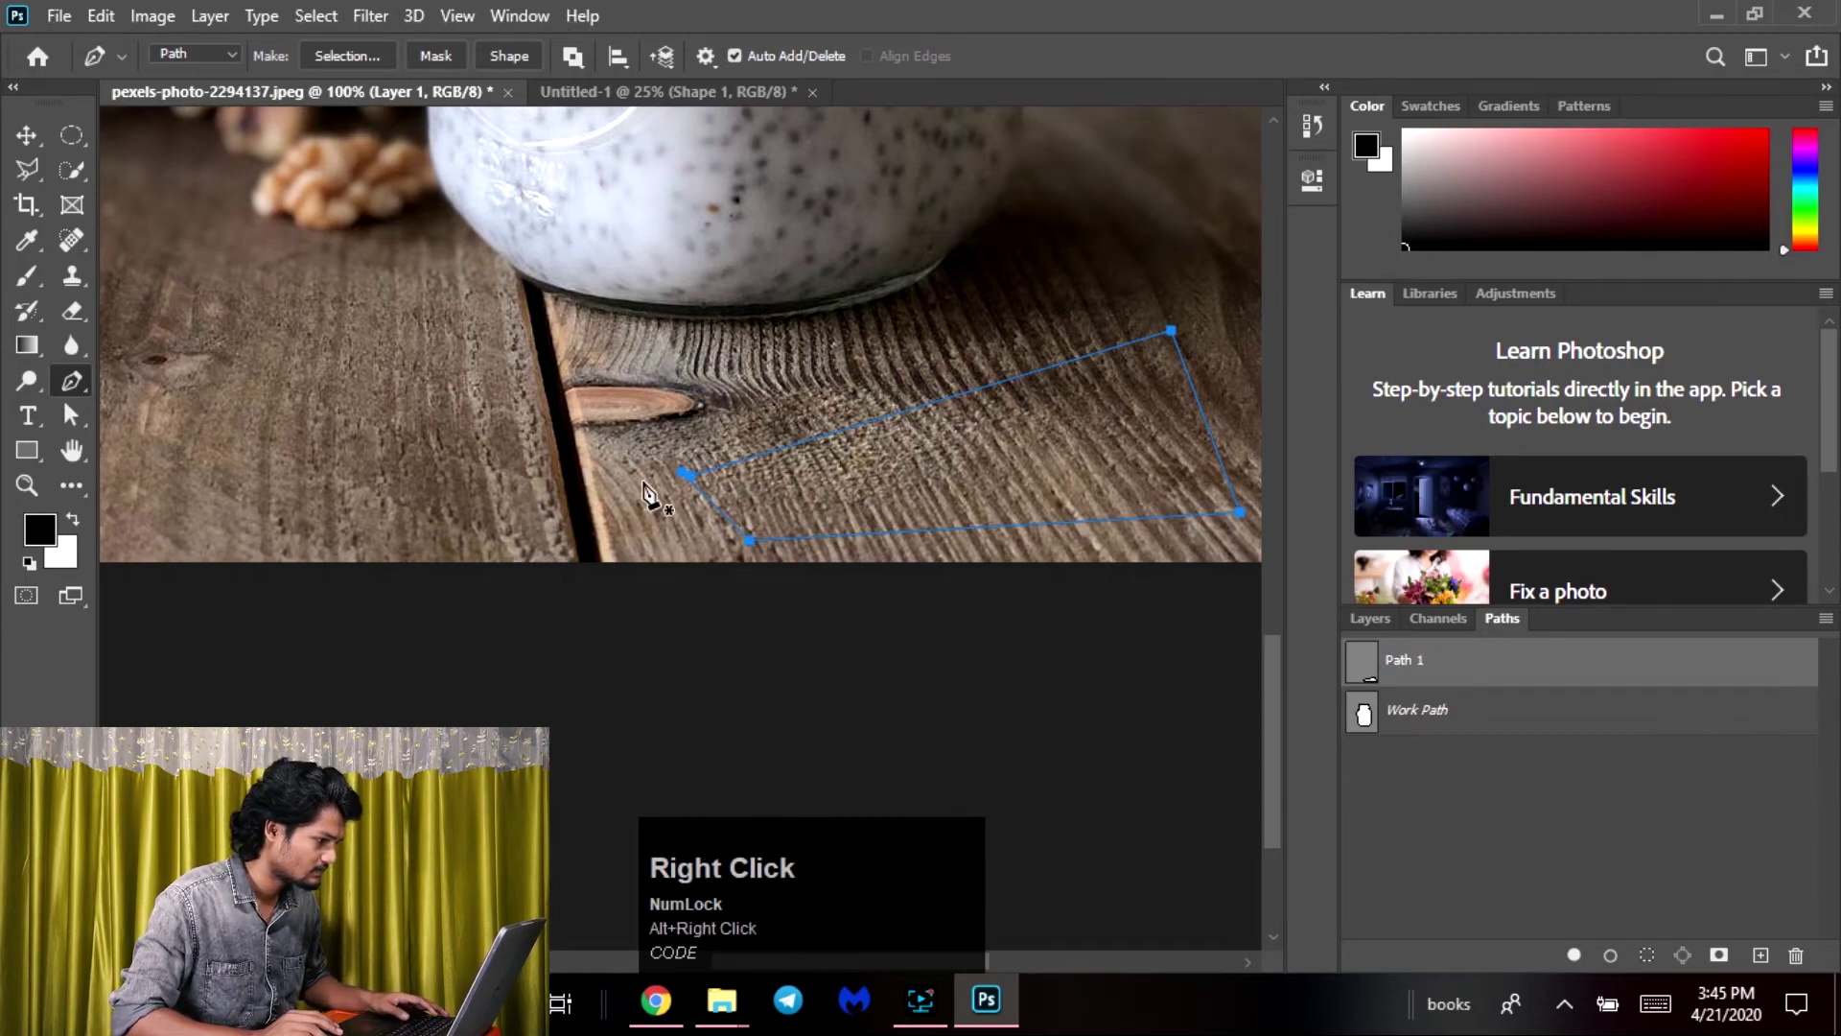
Undo the end of the tabletop path, place its last corner slightly farther right, and close the outline at its starting anchor
{"action": "key", "text": "ctrl+z"}
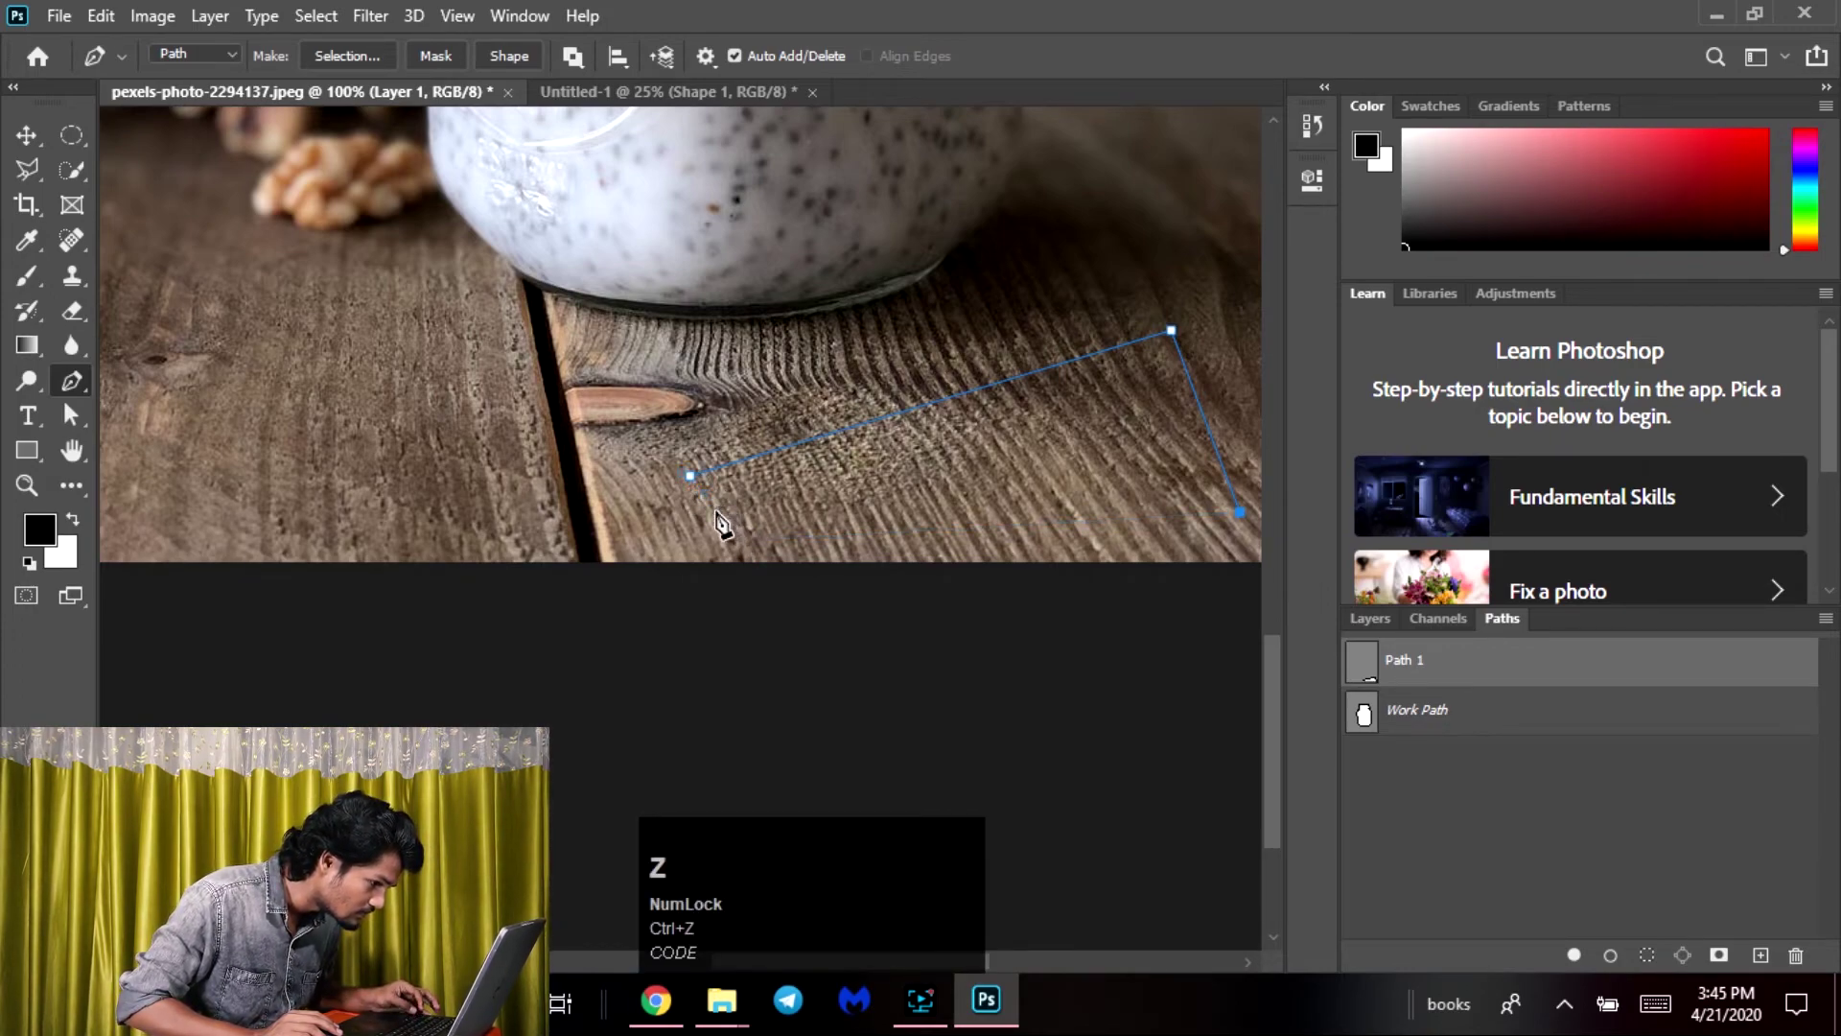
{"action": "left_click", "coordinate": [802, 549]}
{"action": "left_click", "coordinate": [691, 477]}
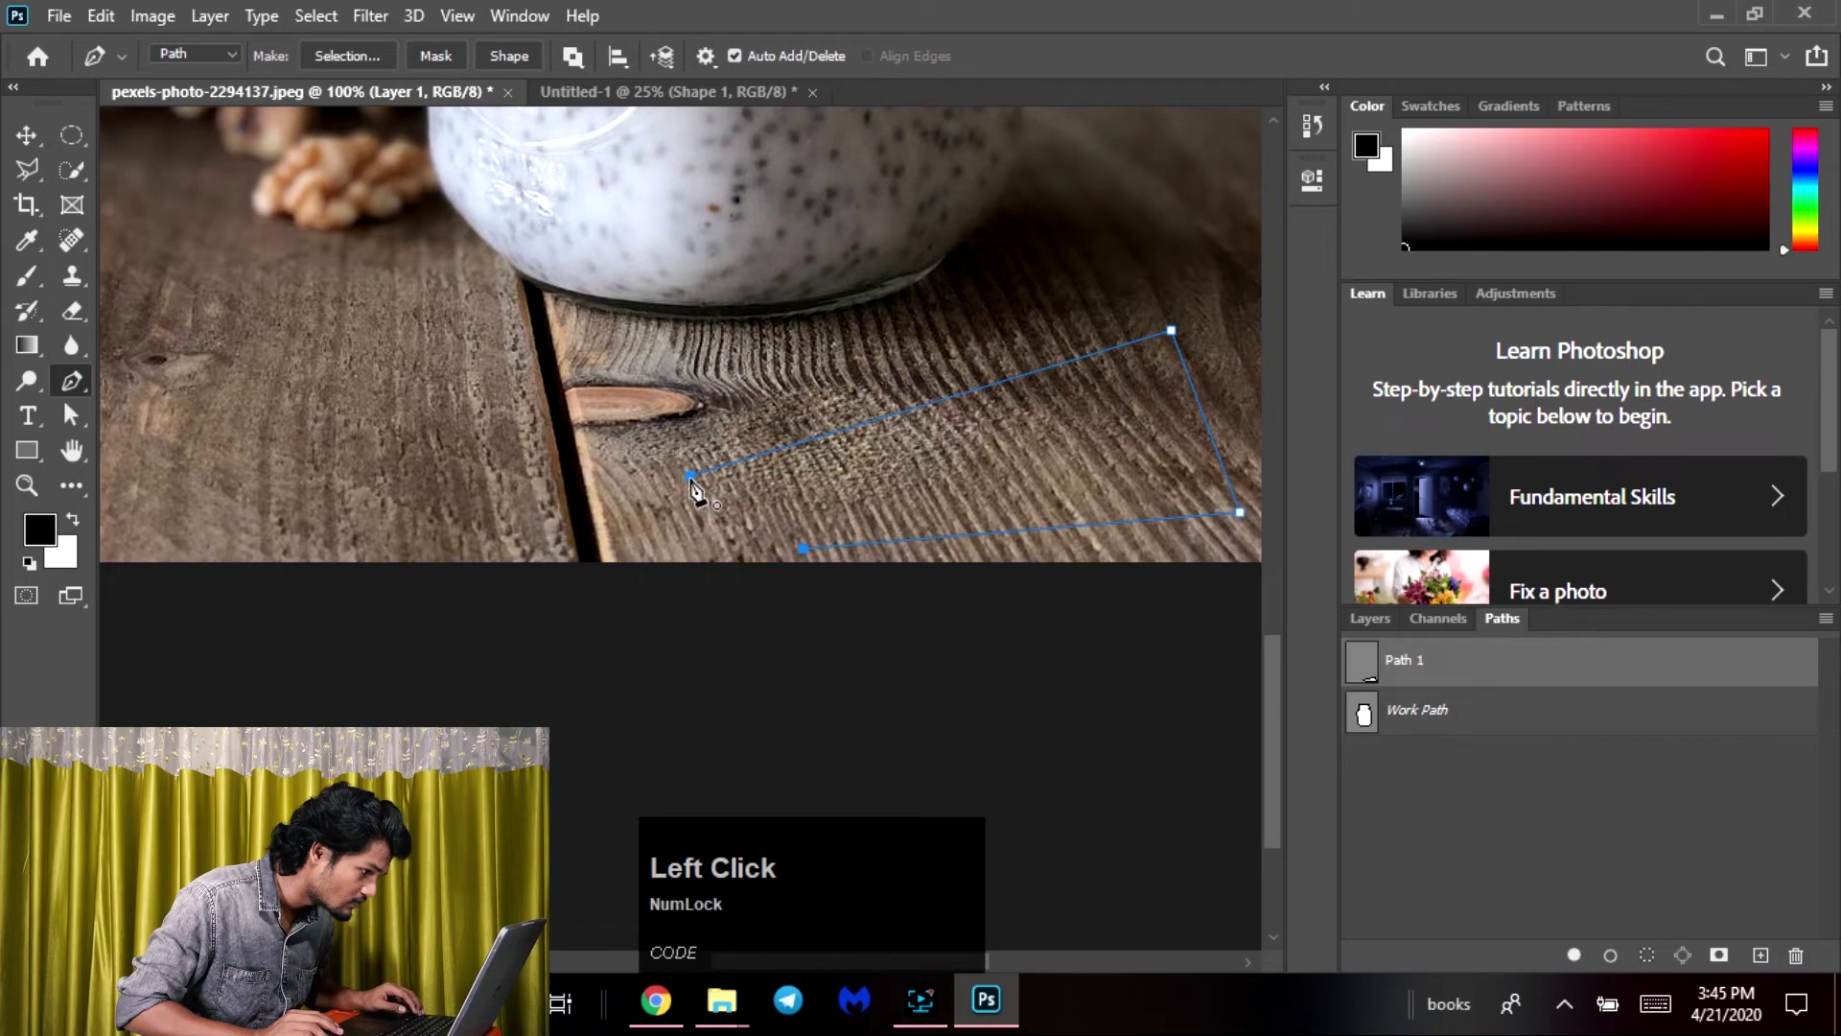
{"action": "key", "text": "alt"}
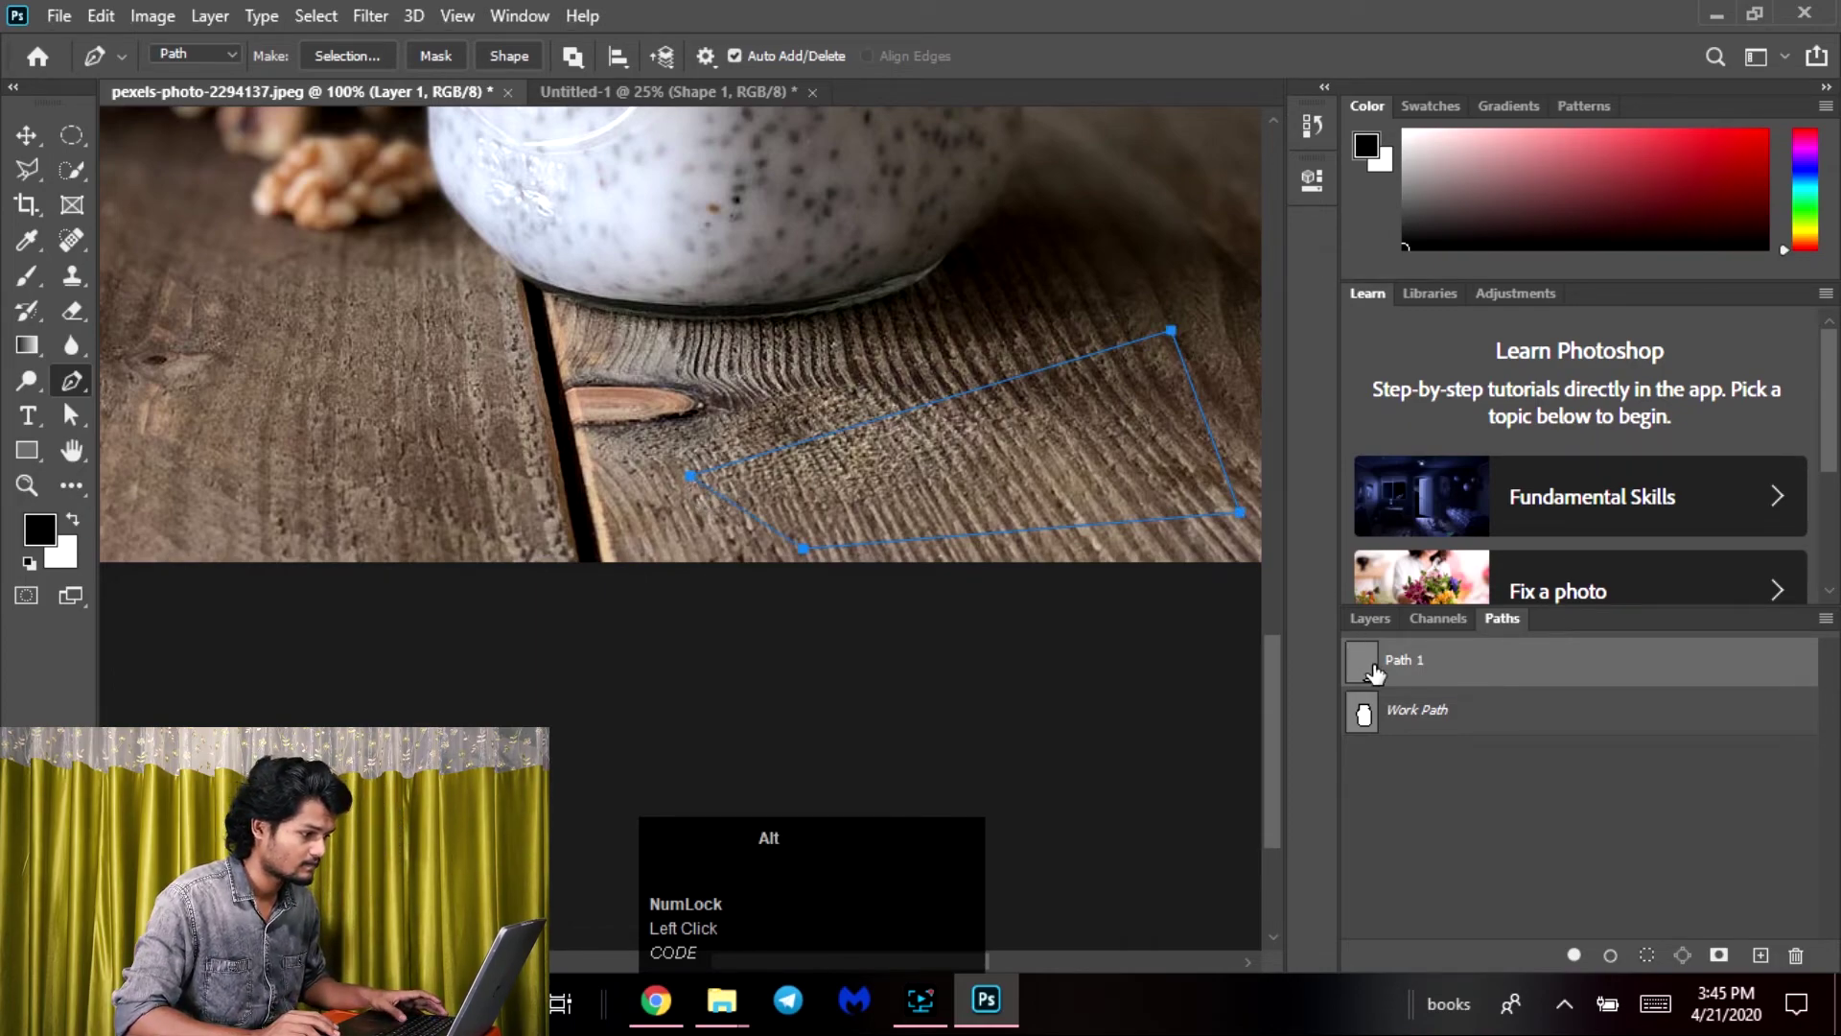
{"action": "right_click", "coordinate": [1361, 669], "text": "alt"}
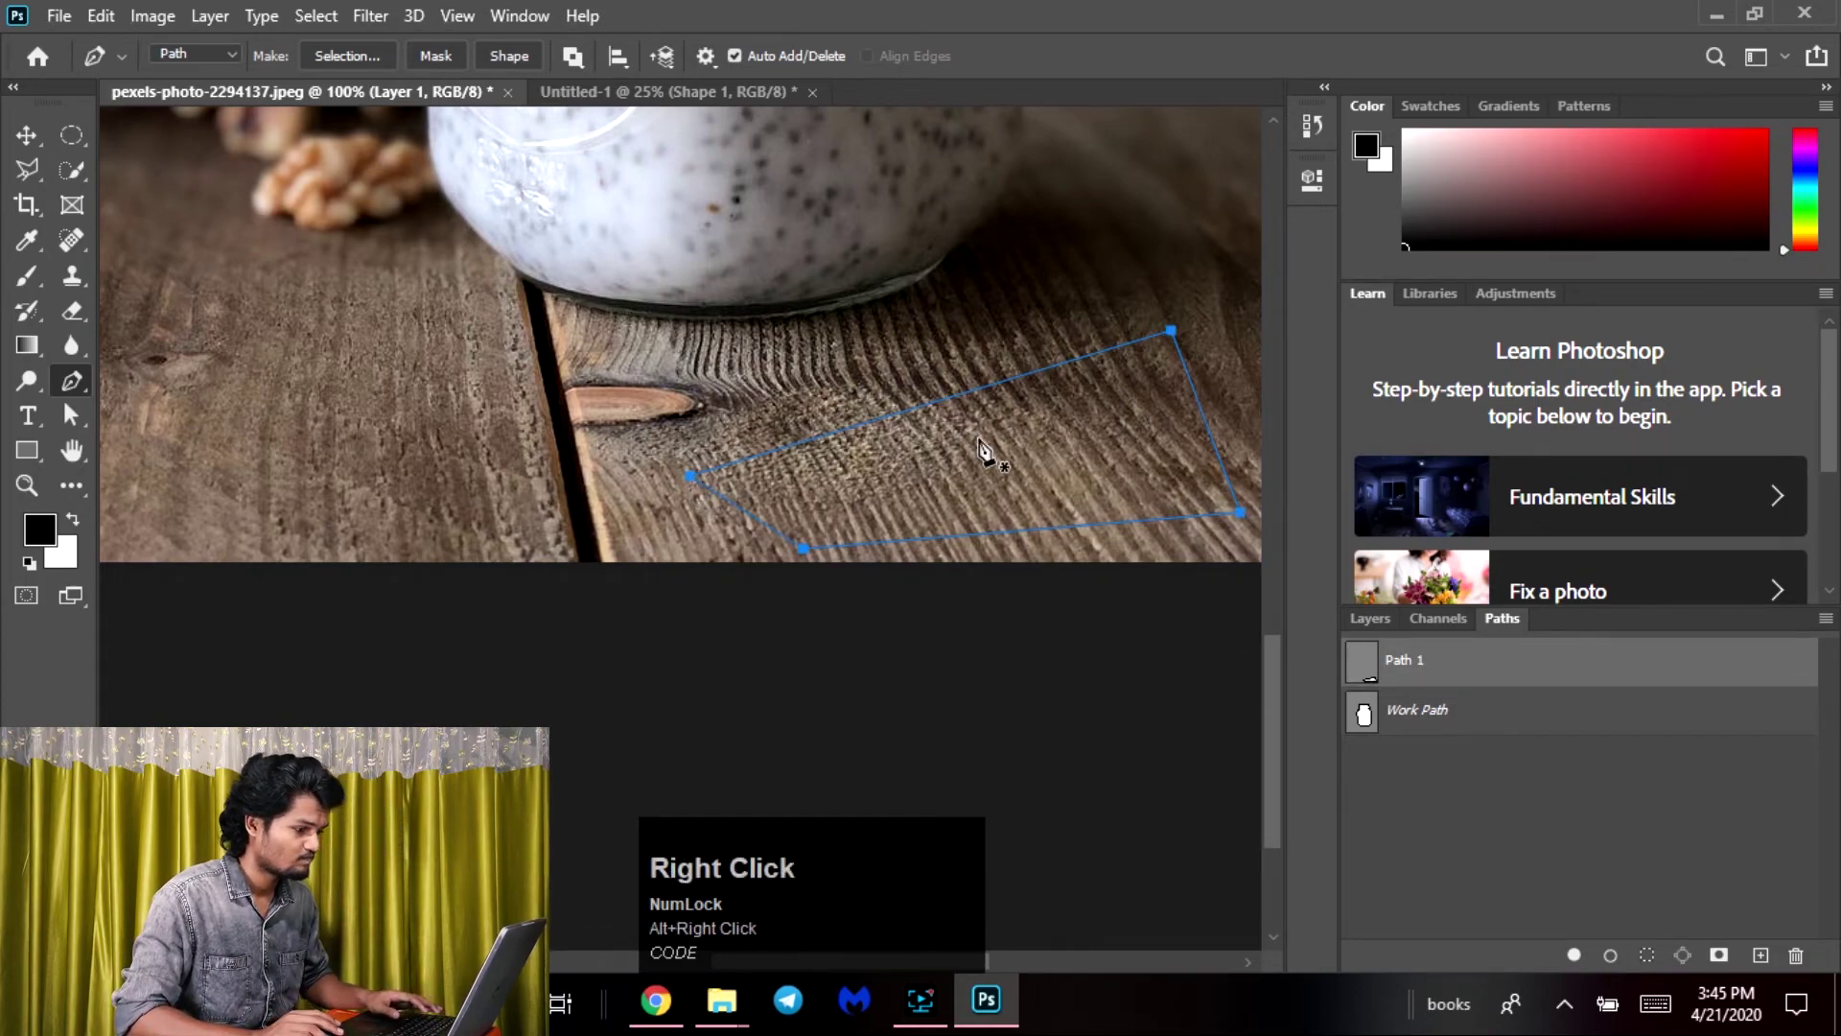
Delete the tabletop path "Path 1"
{"action": "key", "text": "ctrl+minus"}
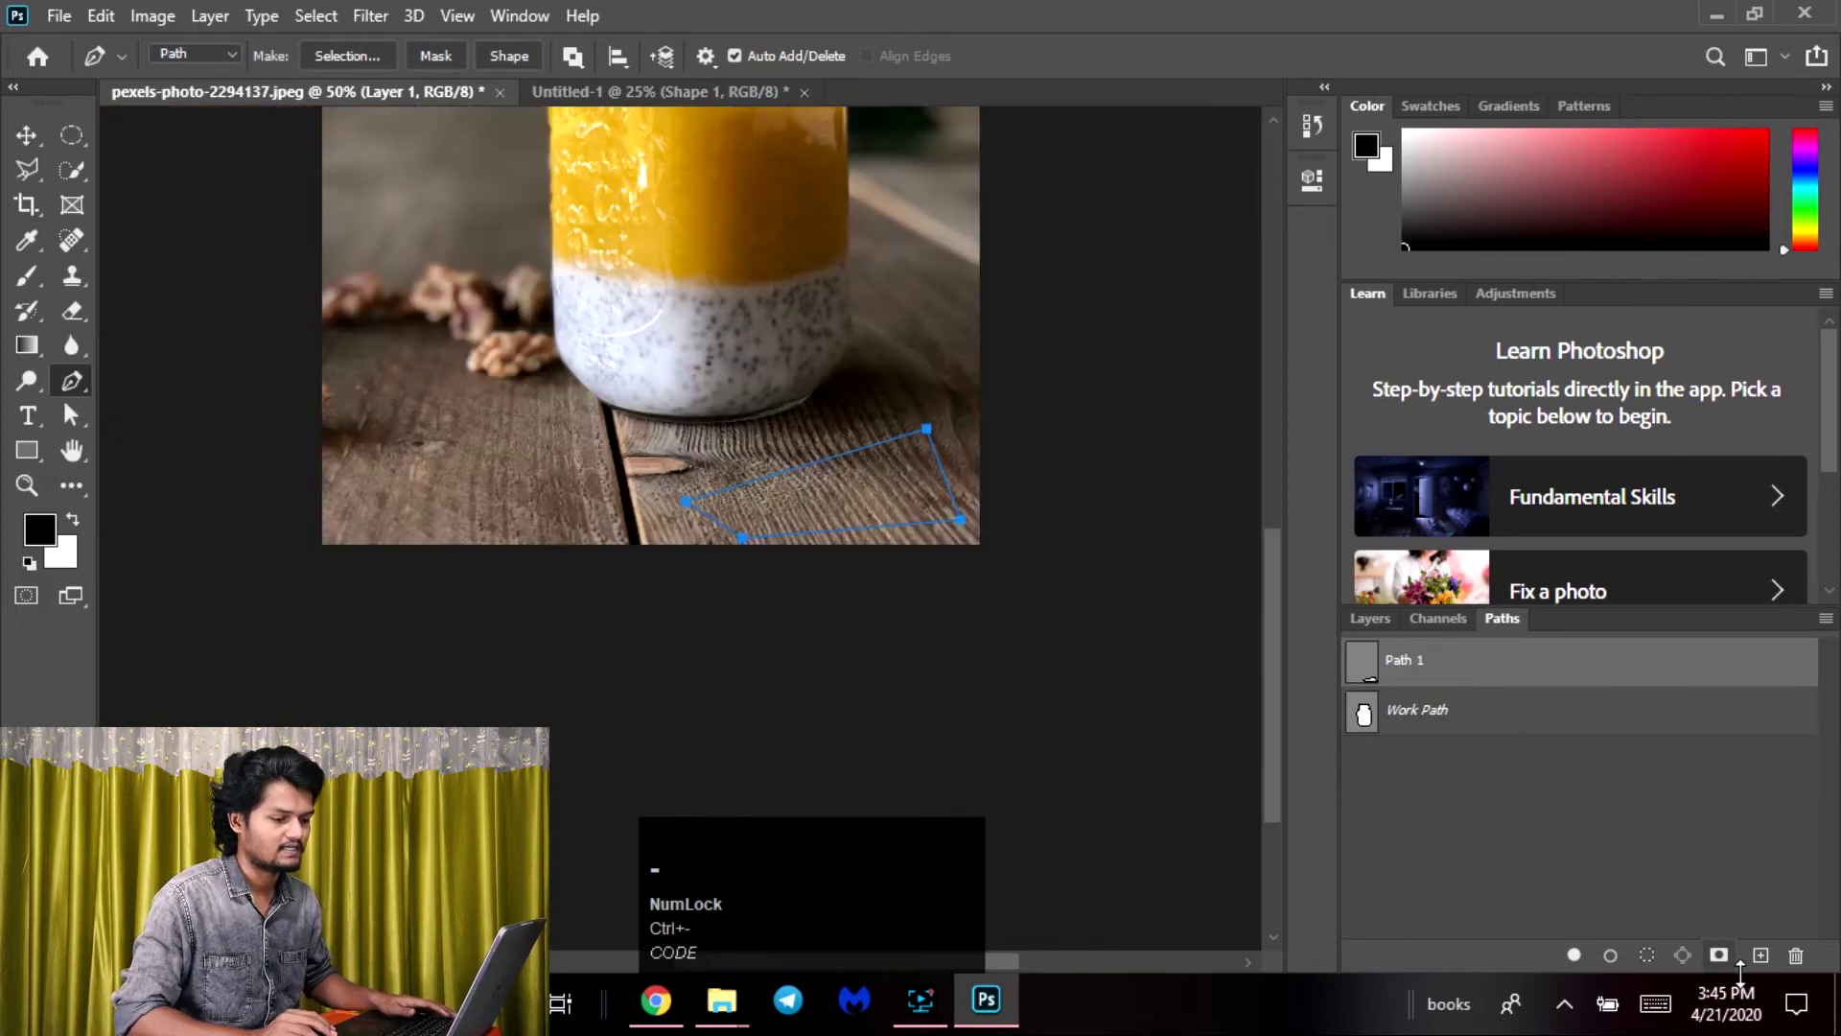
{"action": "left_click", "coordinate": [1796, 956]}
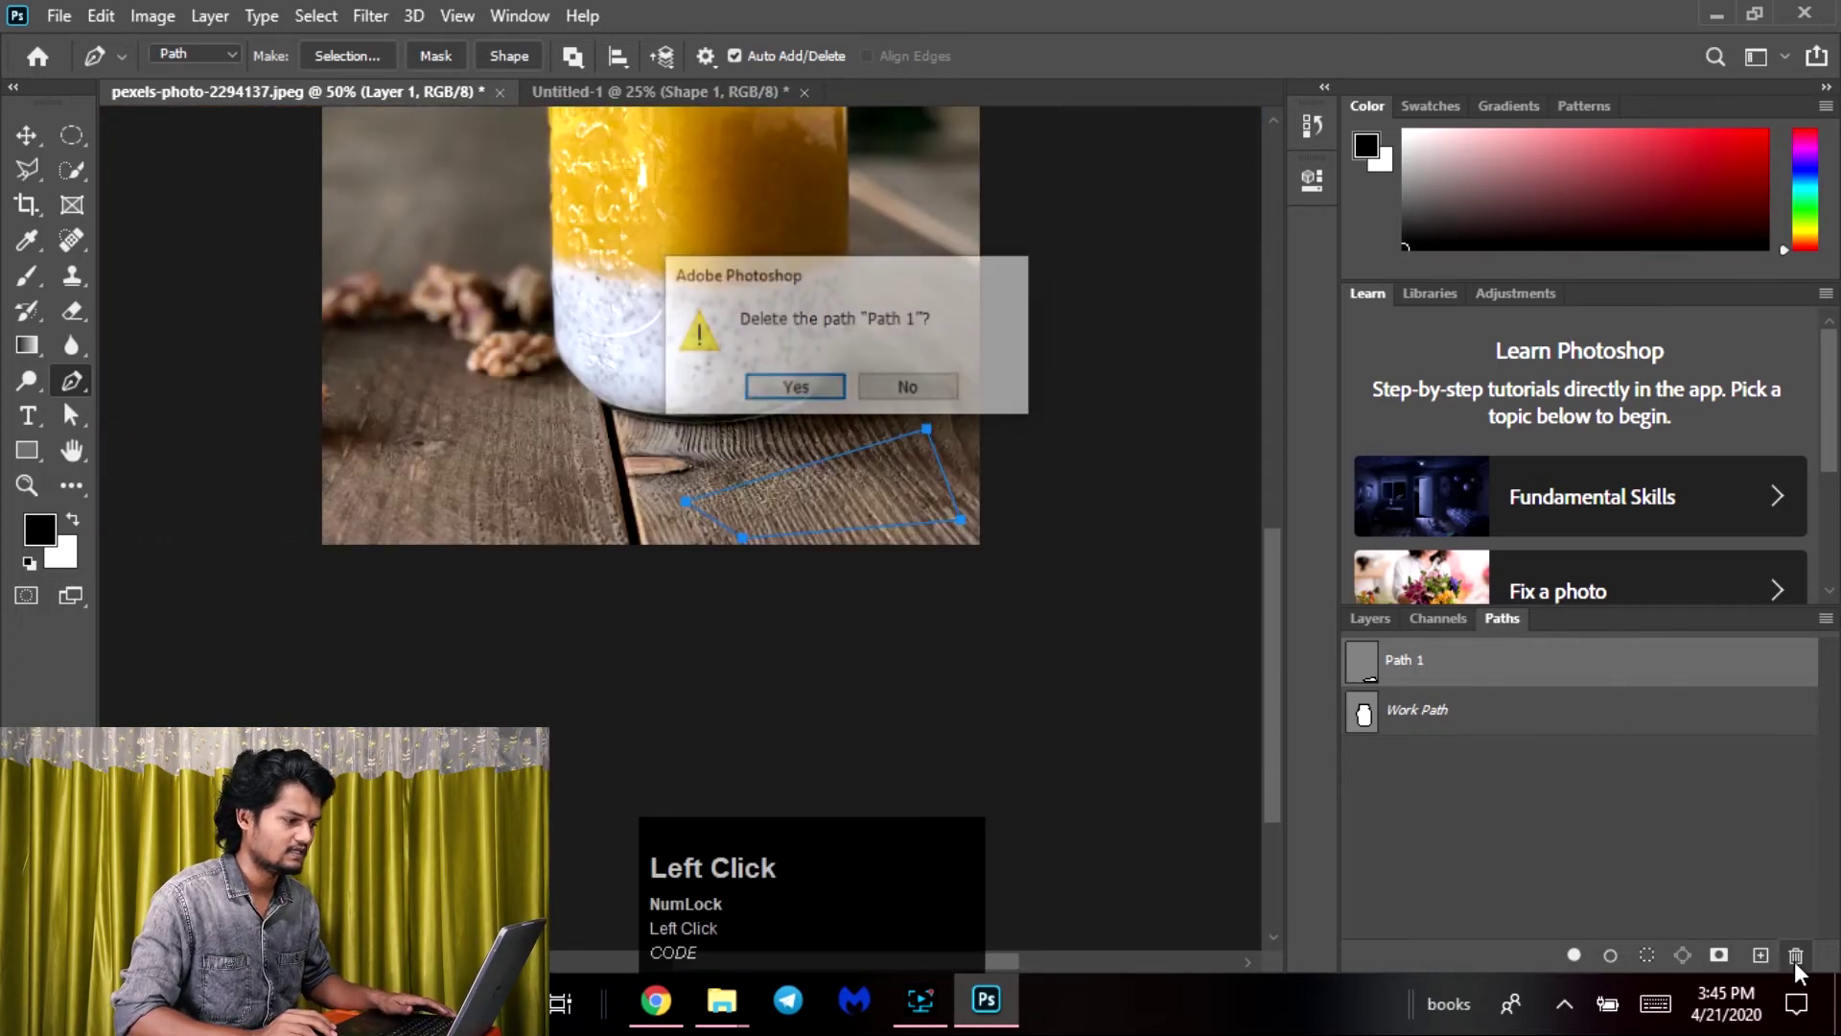
{"action": "left_click", "coordinate": [813, 391]}
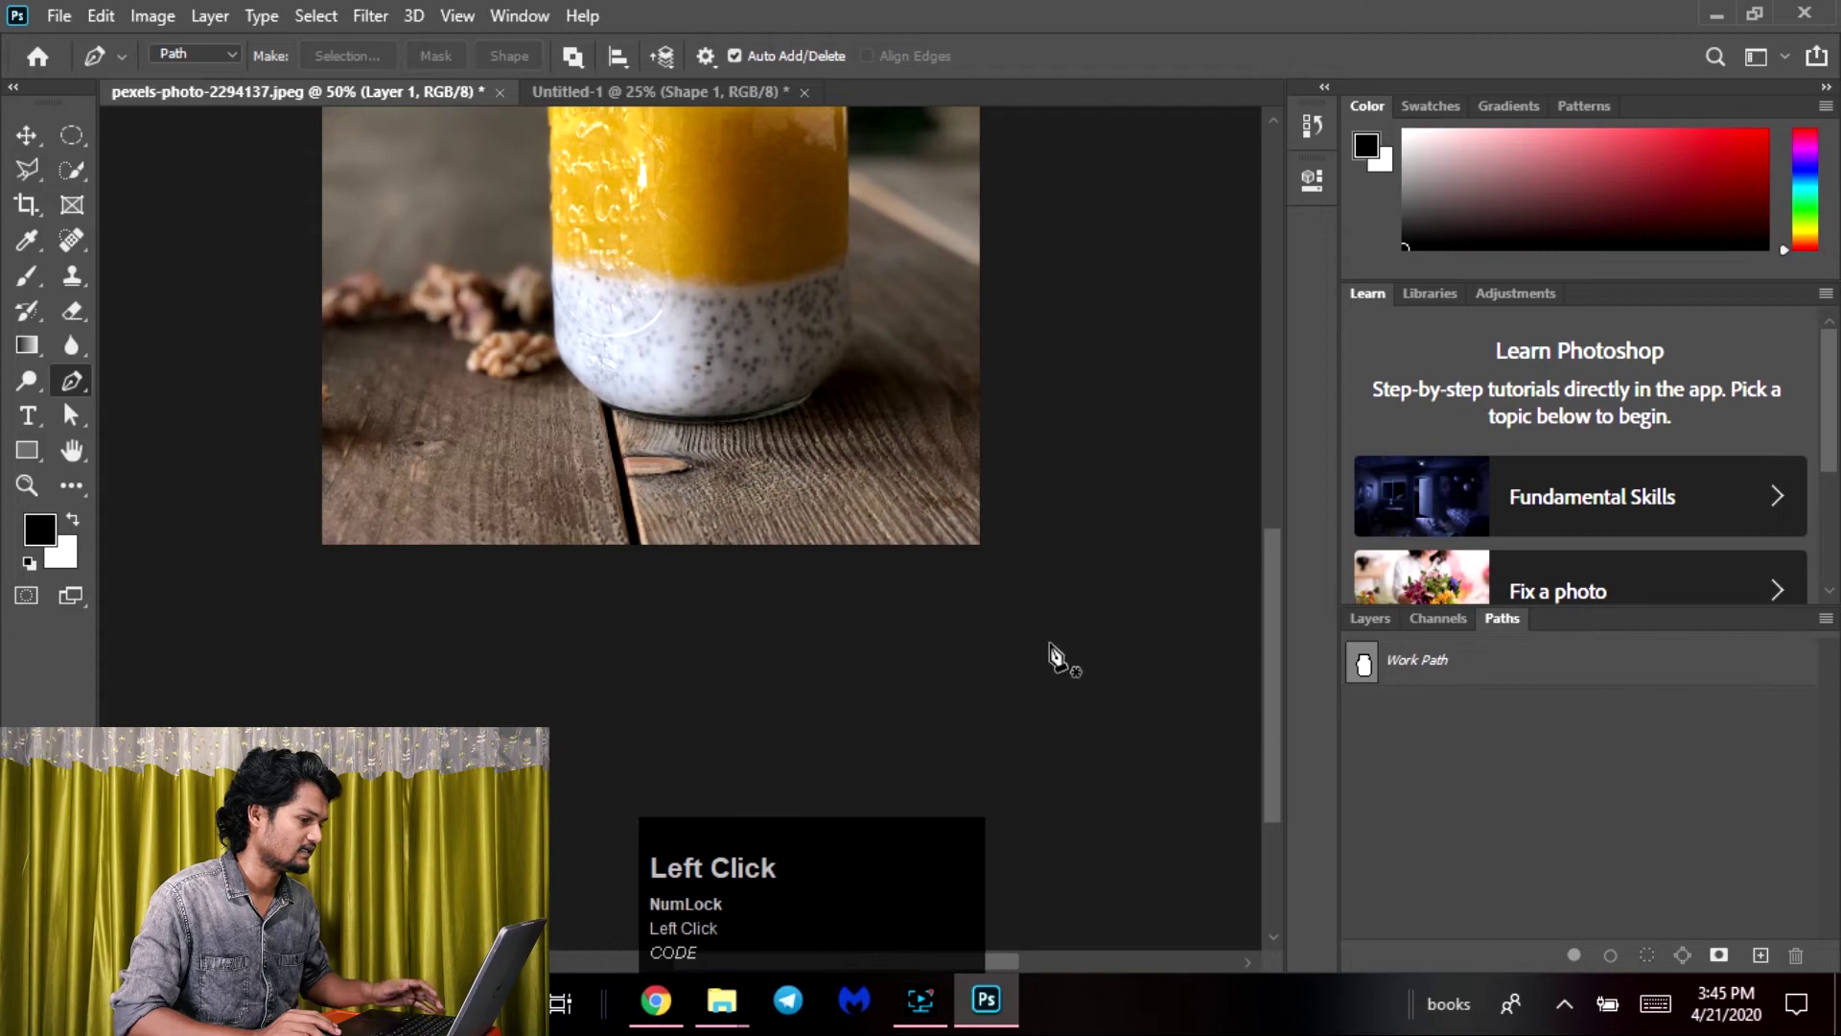
Select the jar's work path and create a vector mask on Layer 1 from it
{"action": "left_click", "coordinate": [1426, 664]}
{"action": "key", "text": "space"}
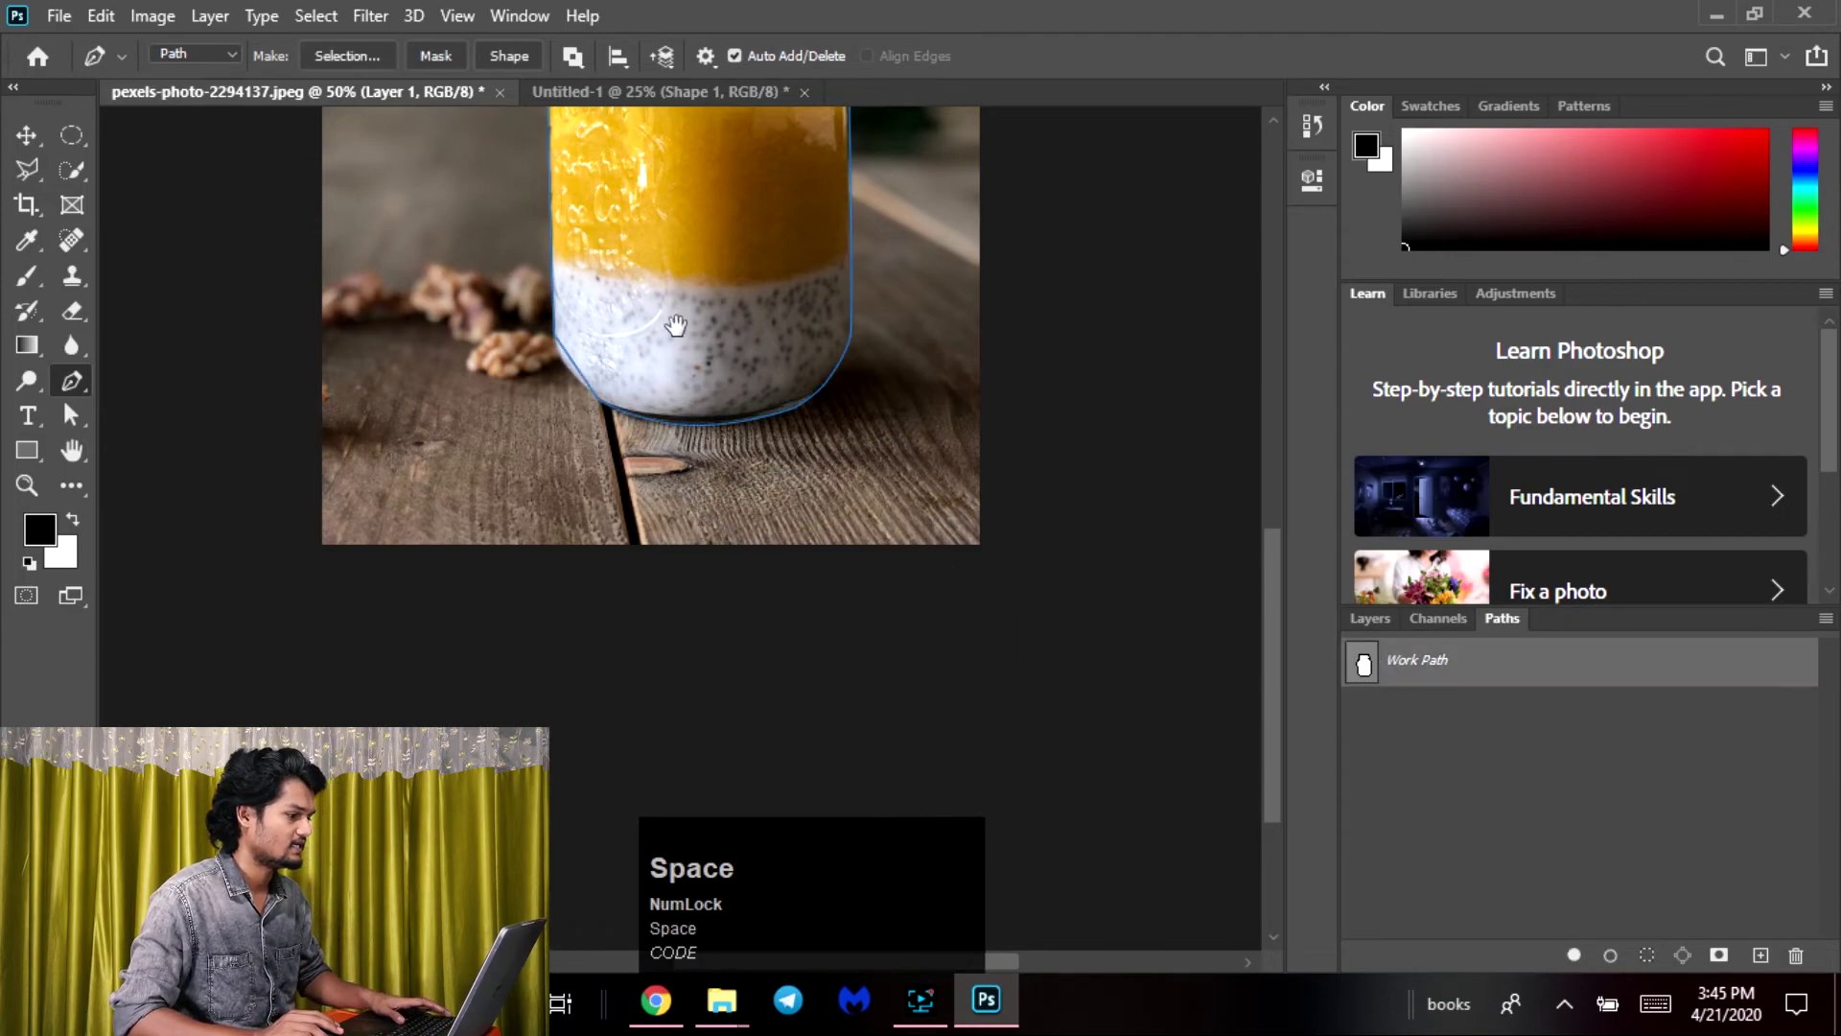
{"action": "left_click_drag", "start_coordinate": [684, 334], "coordinate": [584, 564]}
{"action": "key", "text": "ctrl+equal"}
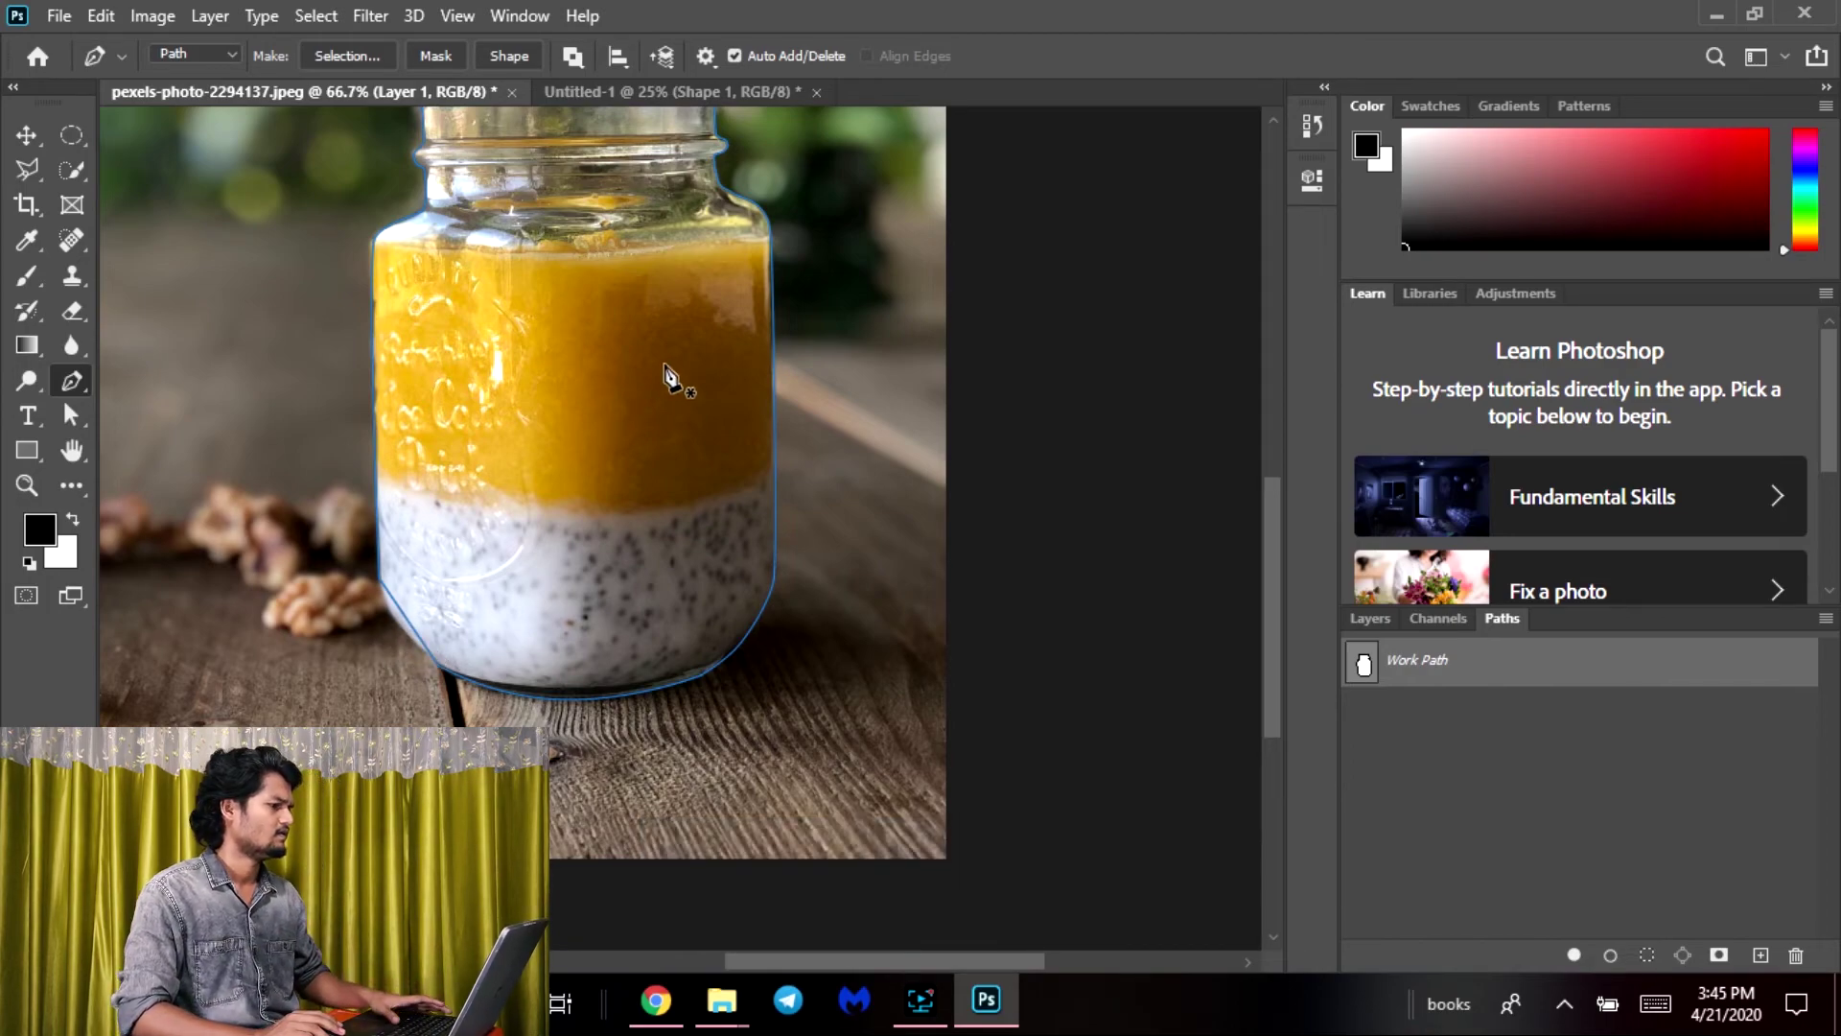
{"action": "key", "text": "space"}
{"action": "left_click_drag", "start_coordinate": [674, 380], "coordinate": [679, 517]}
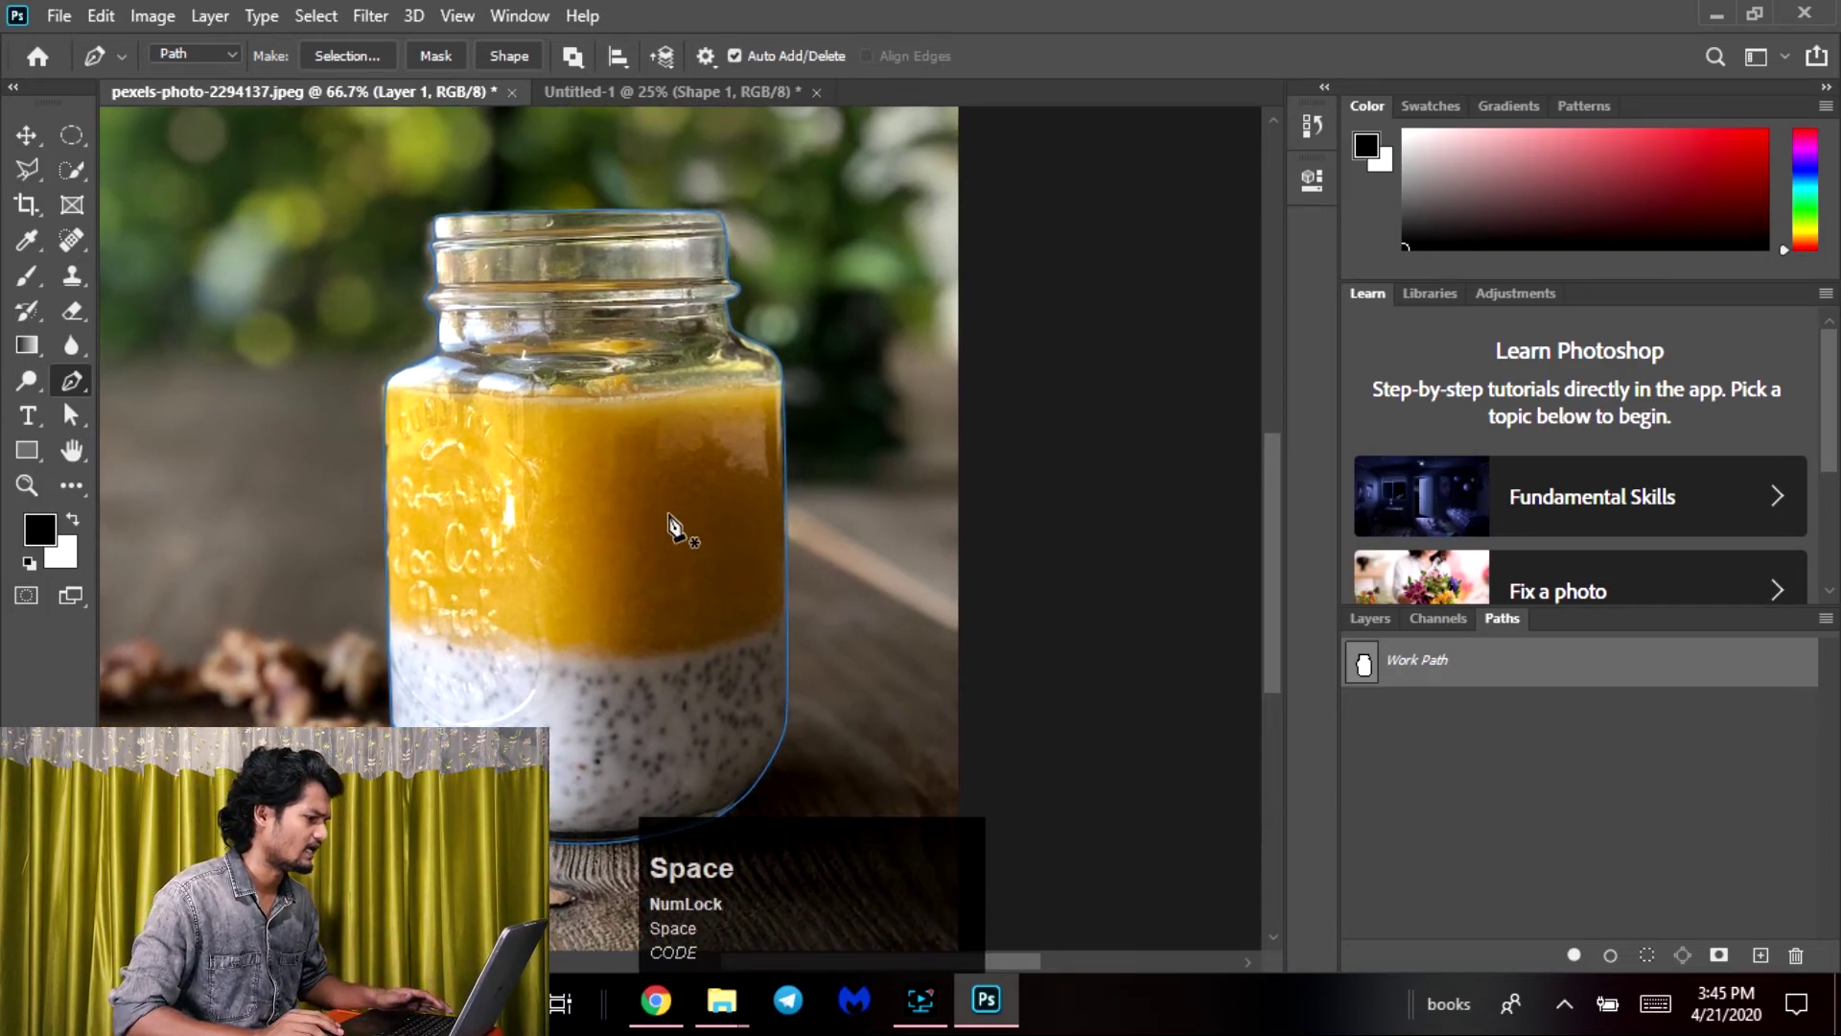
{"action": "right_click", "coordinate": [617, 431]}
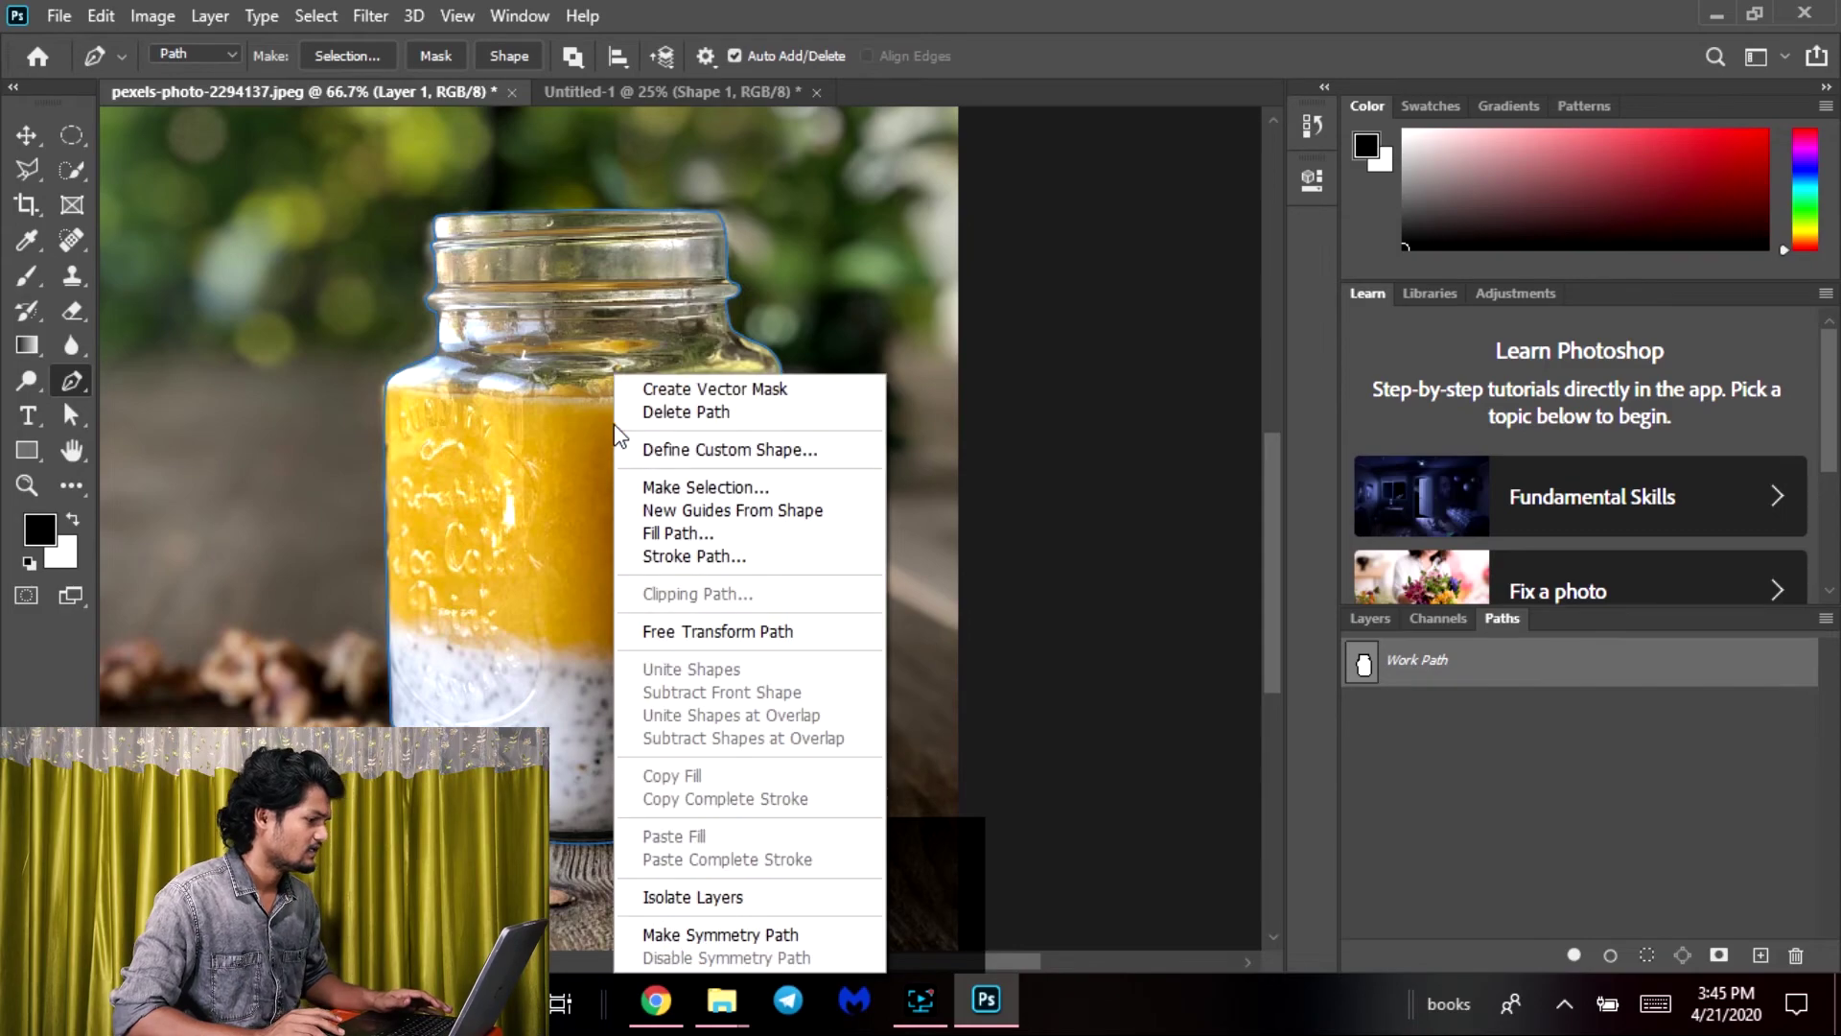
{"action": "left_click", "coordinate": [764, 390]}
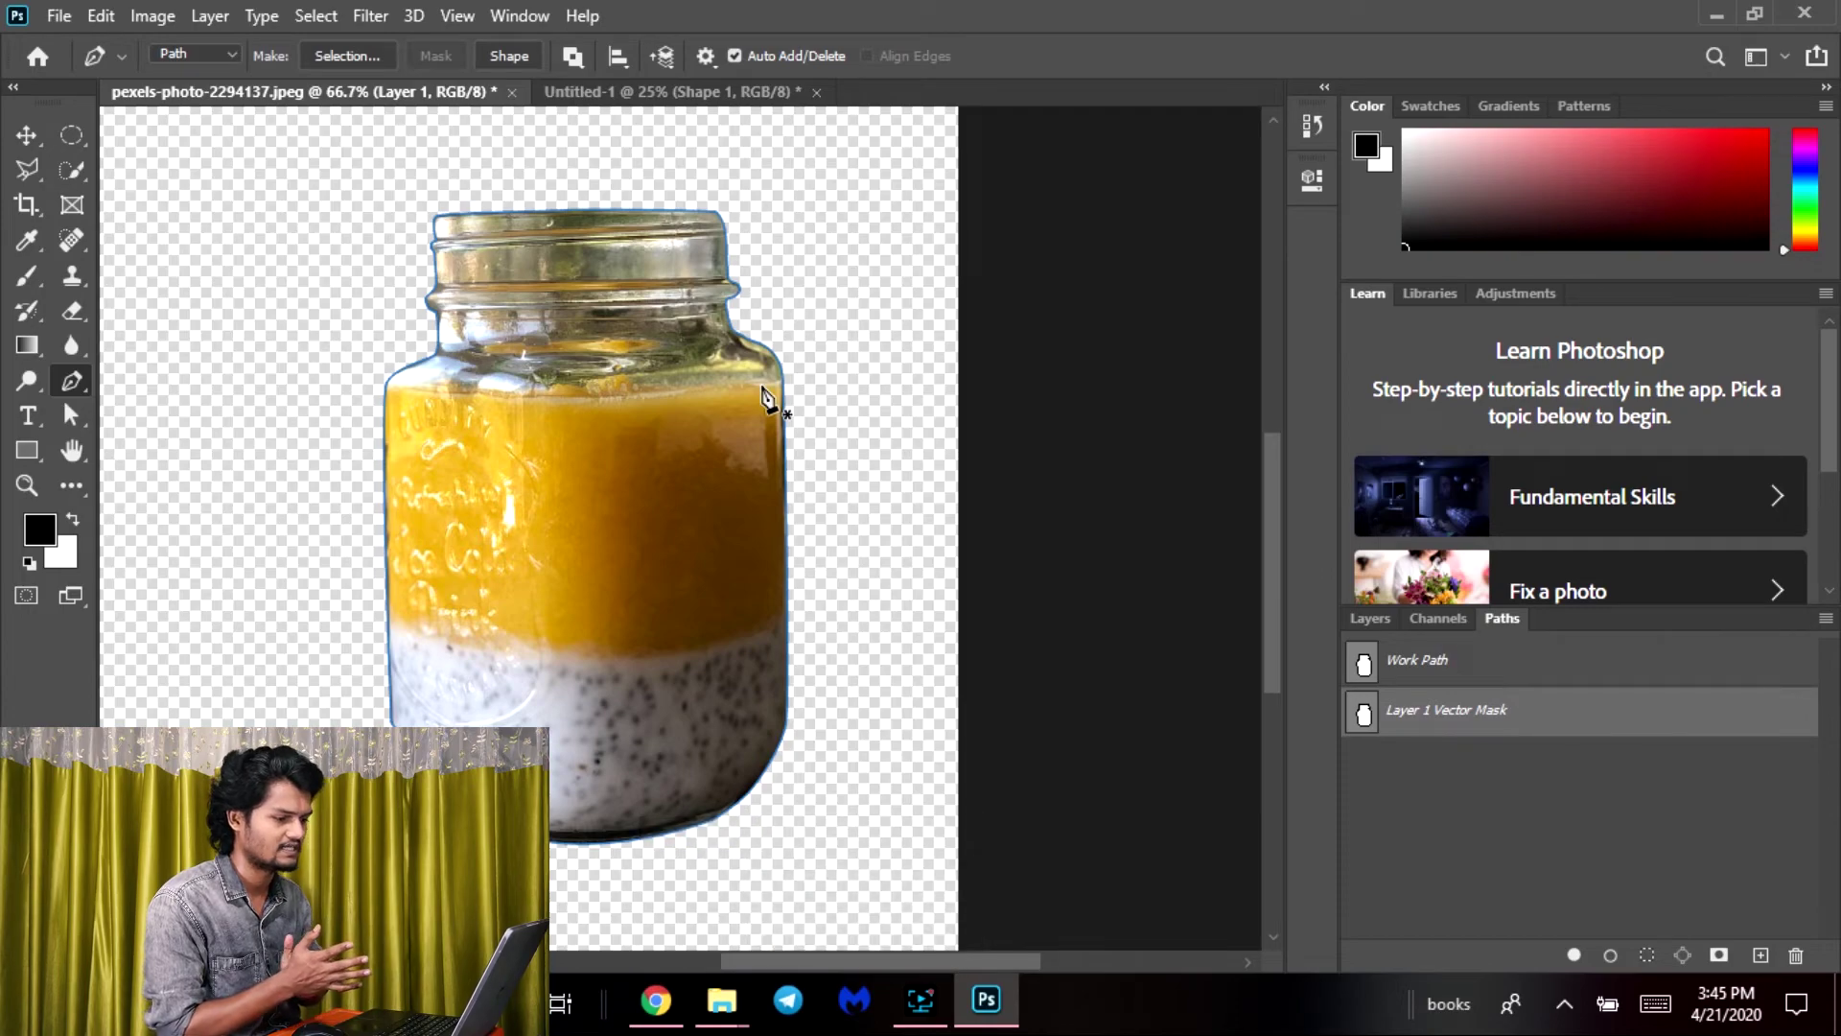
Display the layer list and select the vector mask's outline at the jar's lower-left edge to show its anchor points
{"action": "left_click", "coordinate": [1378, 621]}
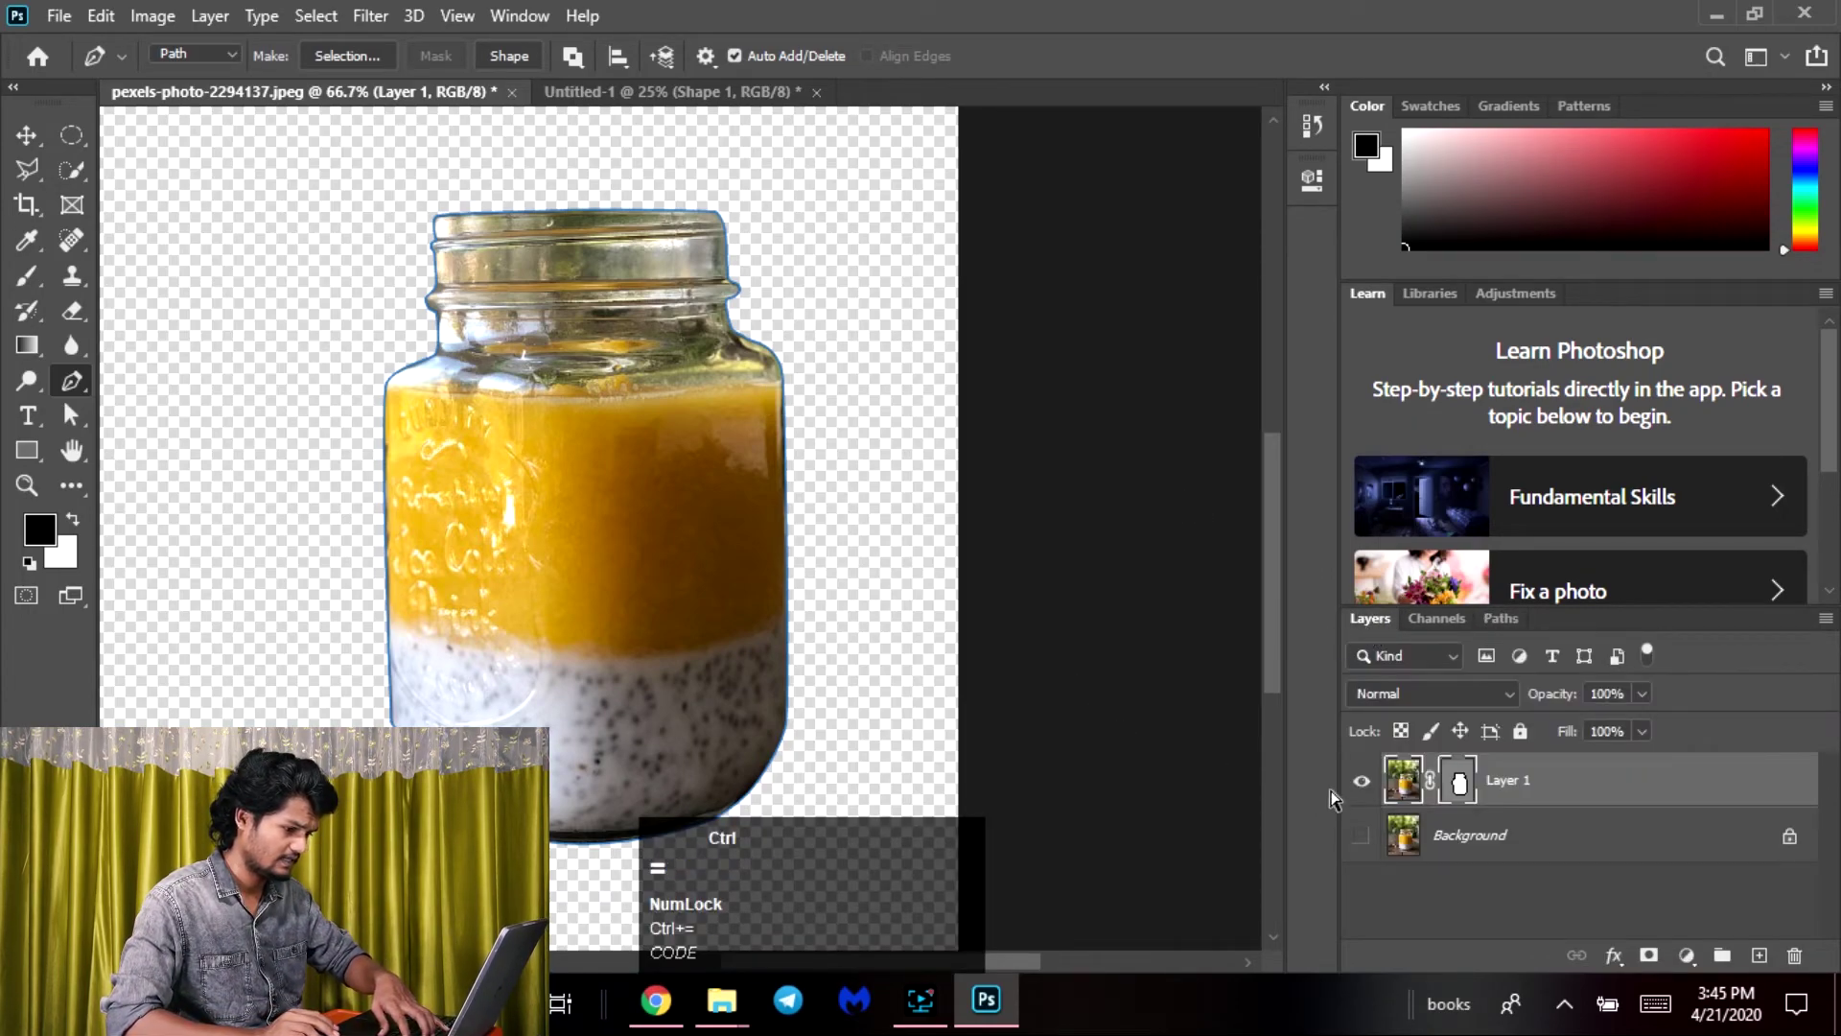
{"action": "key", "text": "ctrl+equal"}
{"action": "key", "text": "space"}
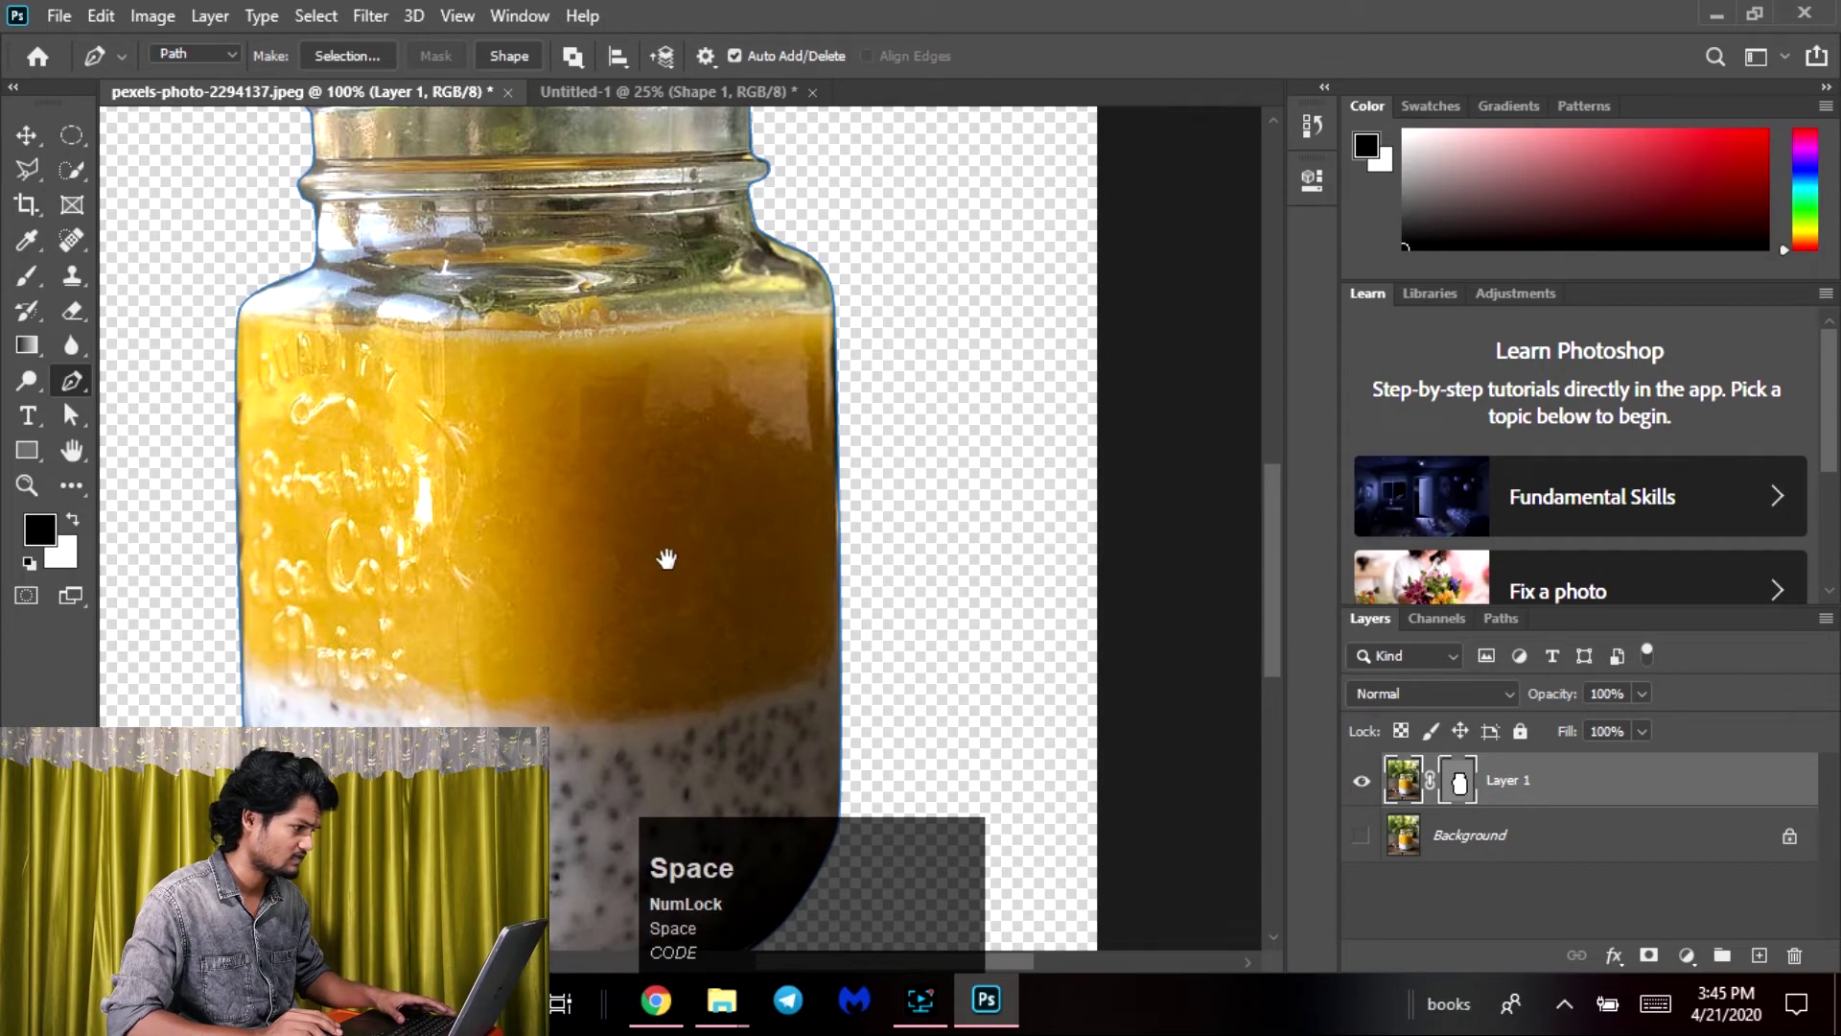
{"action": "left_click_drag", "start_coordinate": [665, 550], "coordinate": [802, 106]}
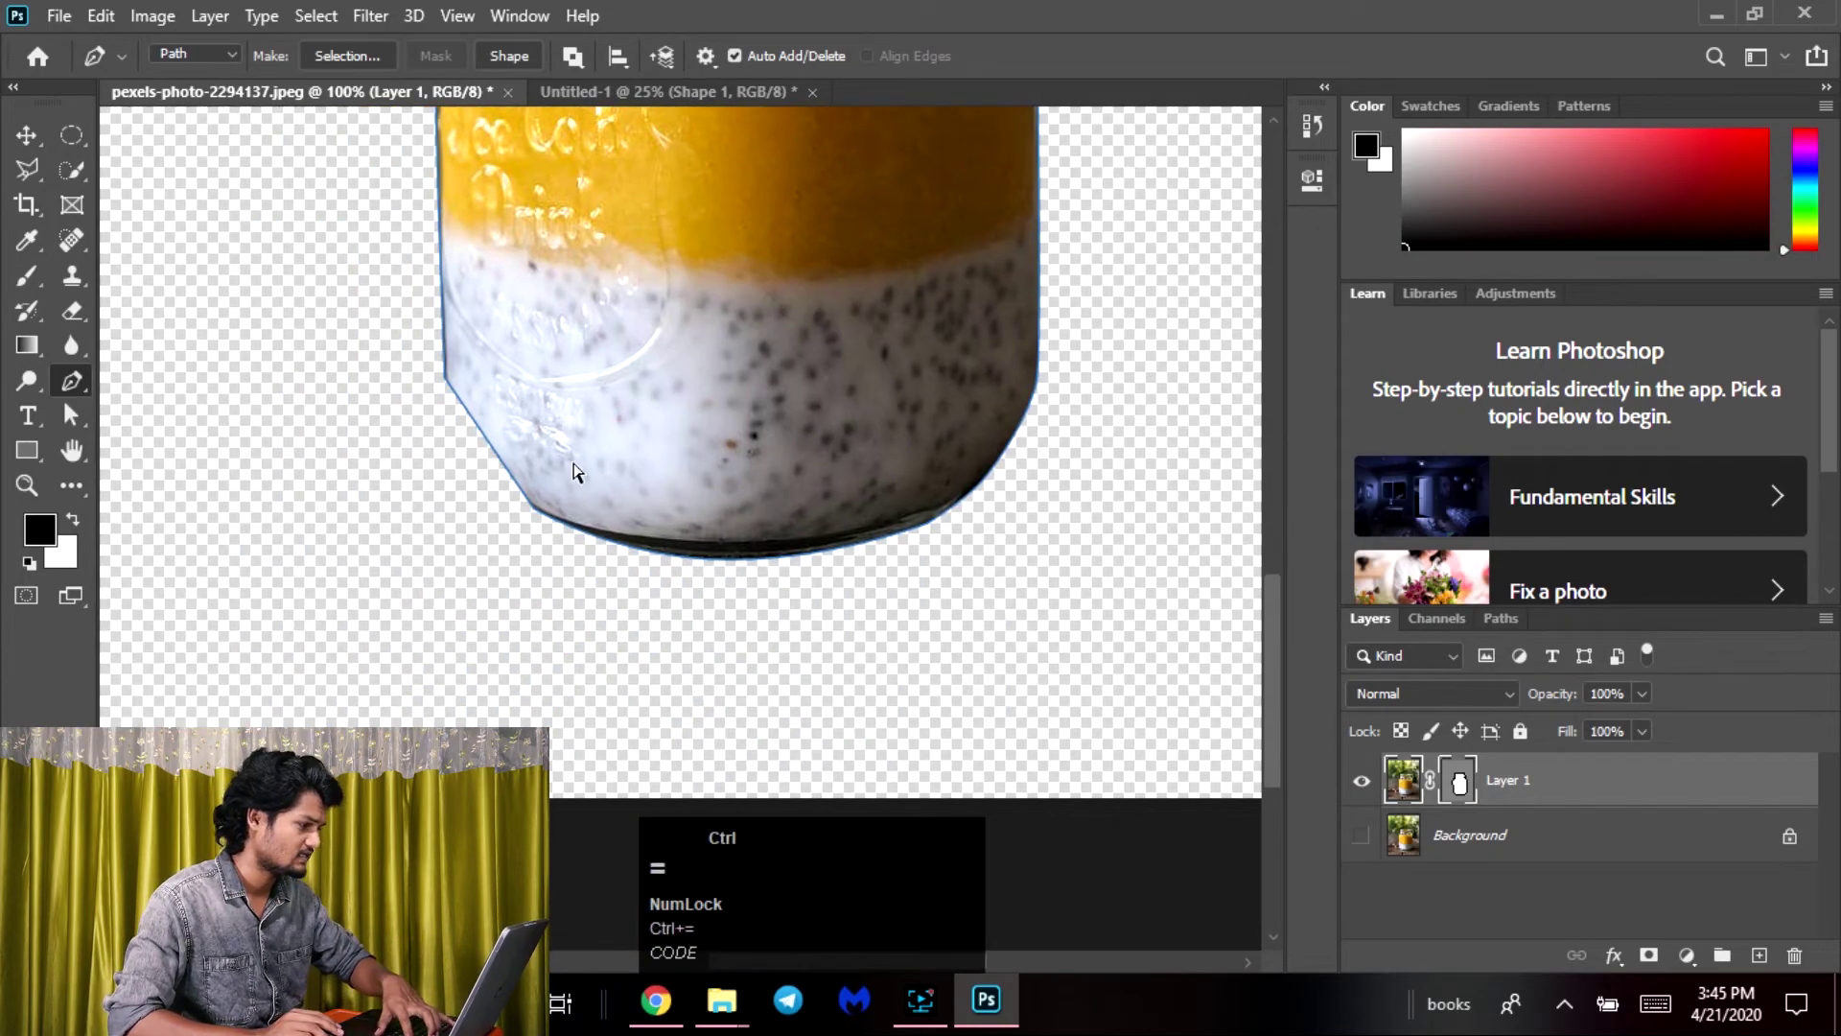
{"action": "key", "text": "ctrl+equal"}
{"action": "key", "text": "ctrl+equal"}
{"action": "left_click", "coordinate": [514, 402]}
{"action": "left_click_drag", "start_coordinate": [514, 402], "coordinate": [744, 455]}
{"action": "left_click_drag", "start_coordinate": [74, 388], "coordinate": [159, 485]}
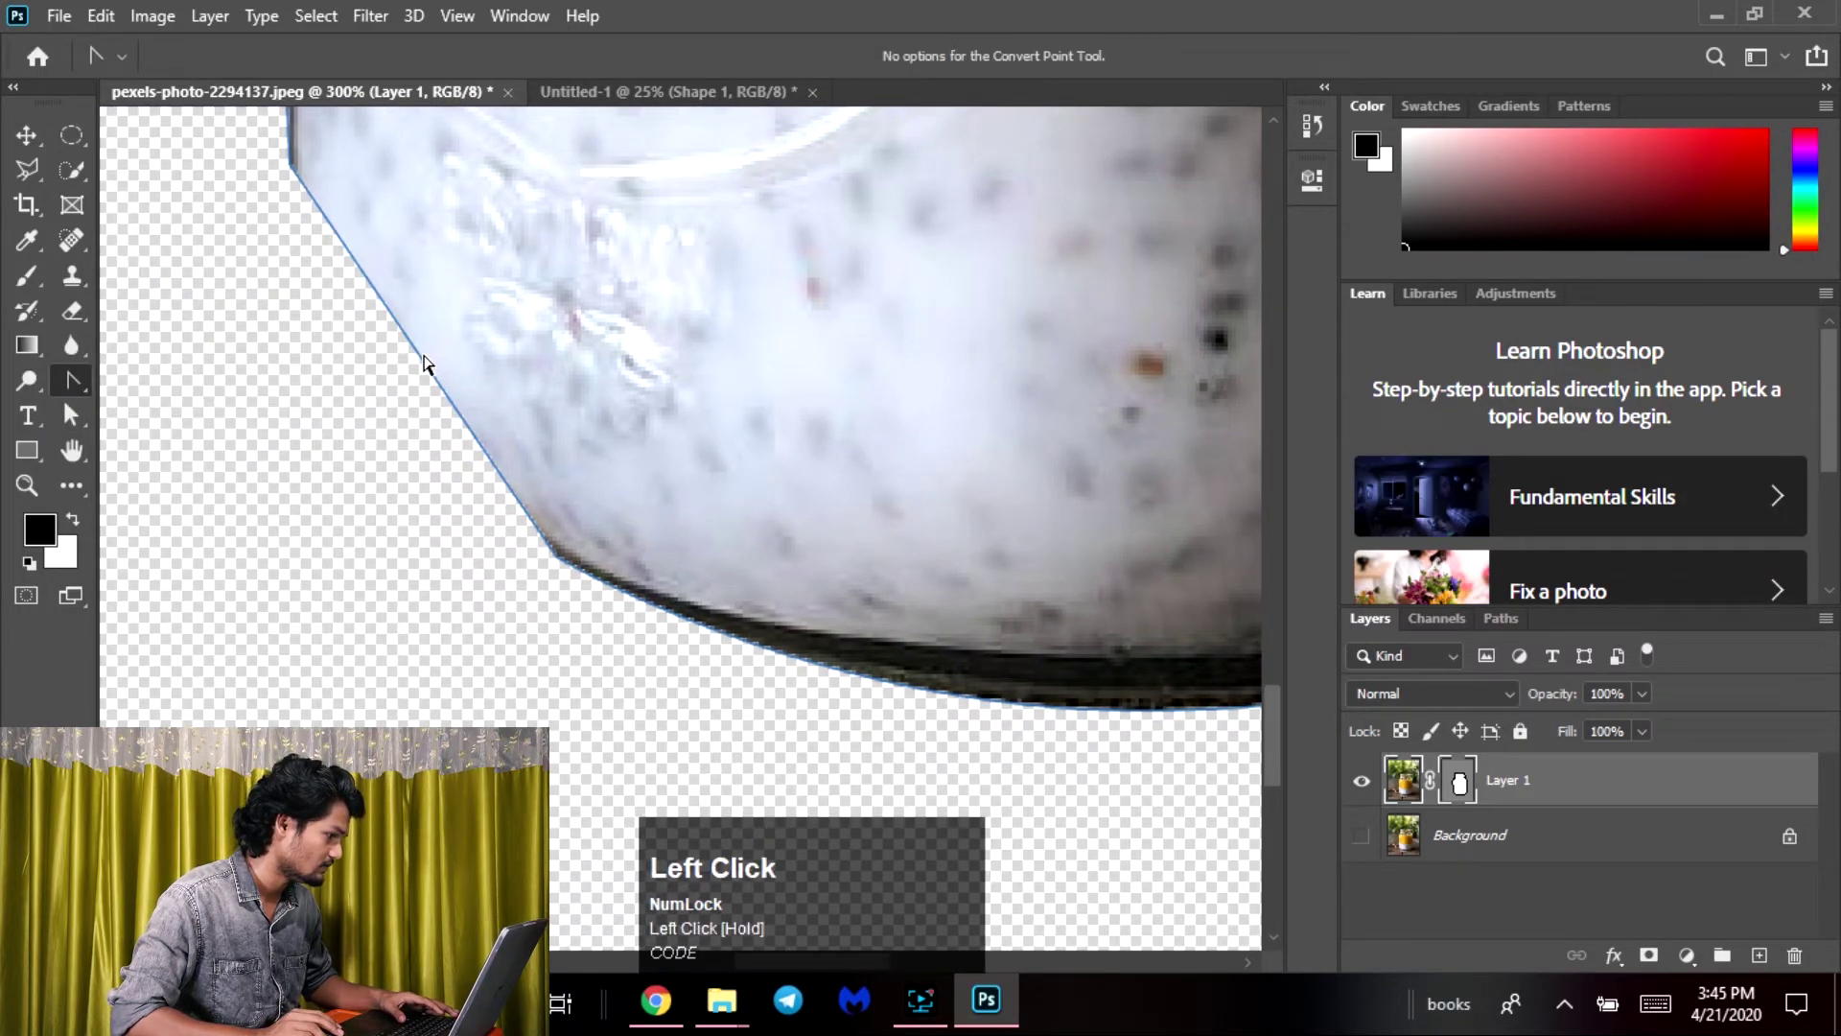
{"action": "left_click", "coordinate": [421, 357]}
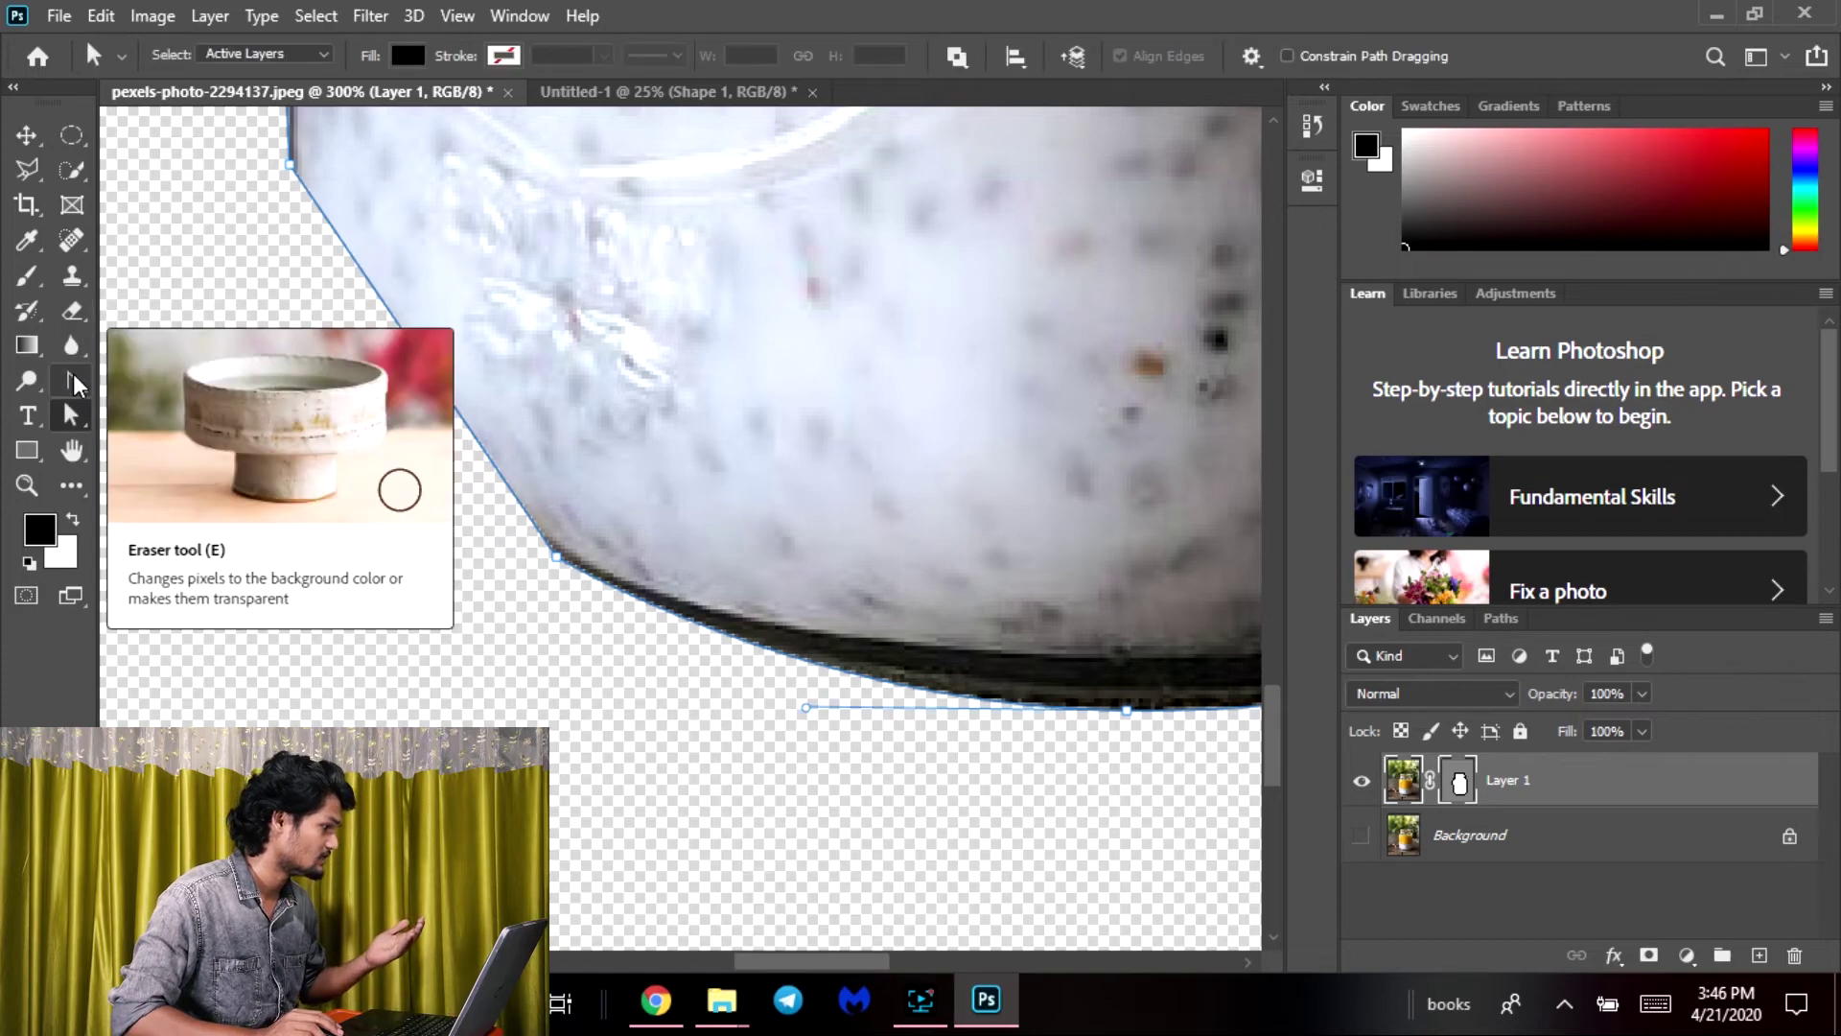
Convert the mask's anchor at the jar's lower-left edge into a curve point so the outline follows the rounded glass
{"action": "left_click", "coordinate": [73, 381]}
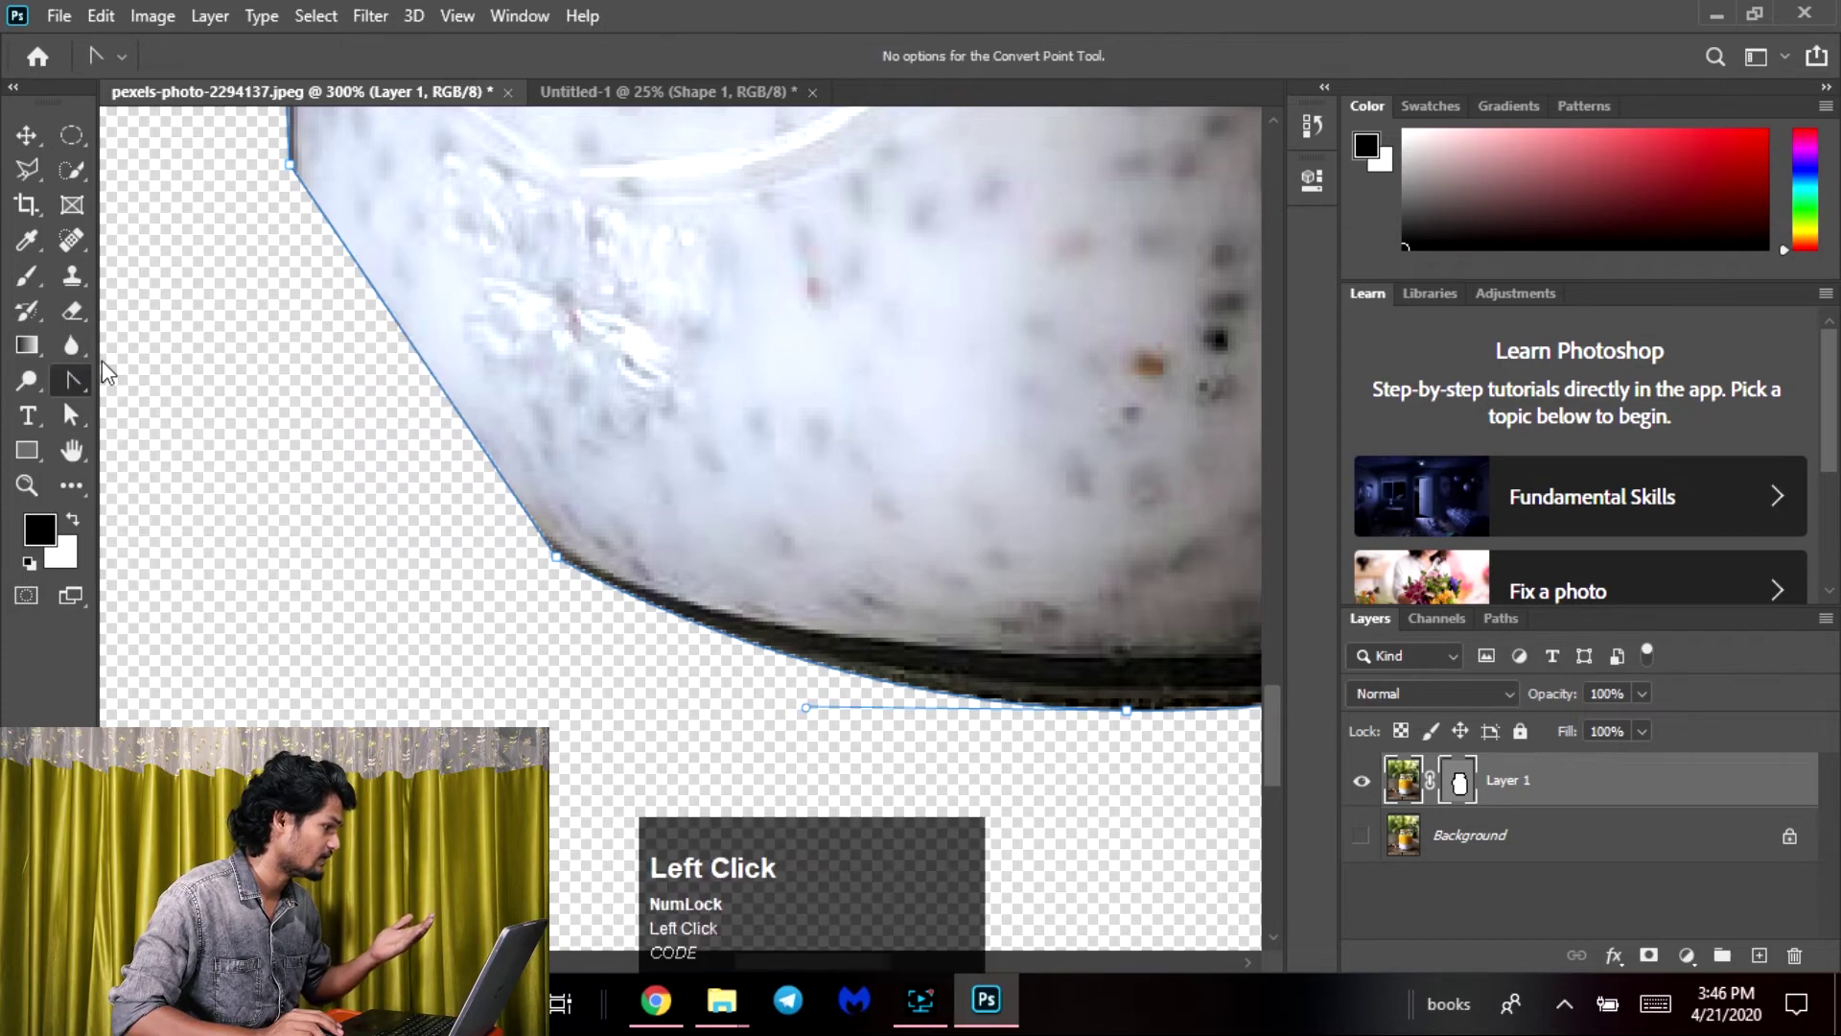
{"action": "left_click_drag", "start_coordinate": [287, 170], "coordinate": [307, 409]}
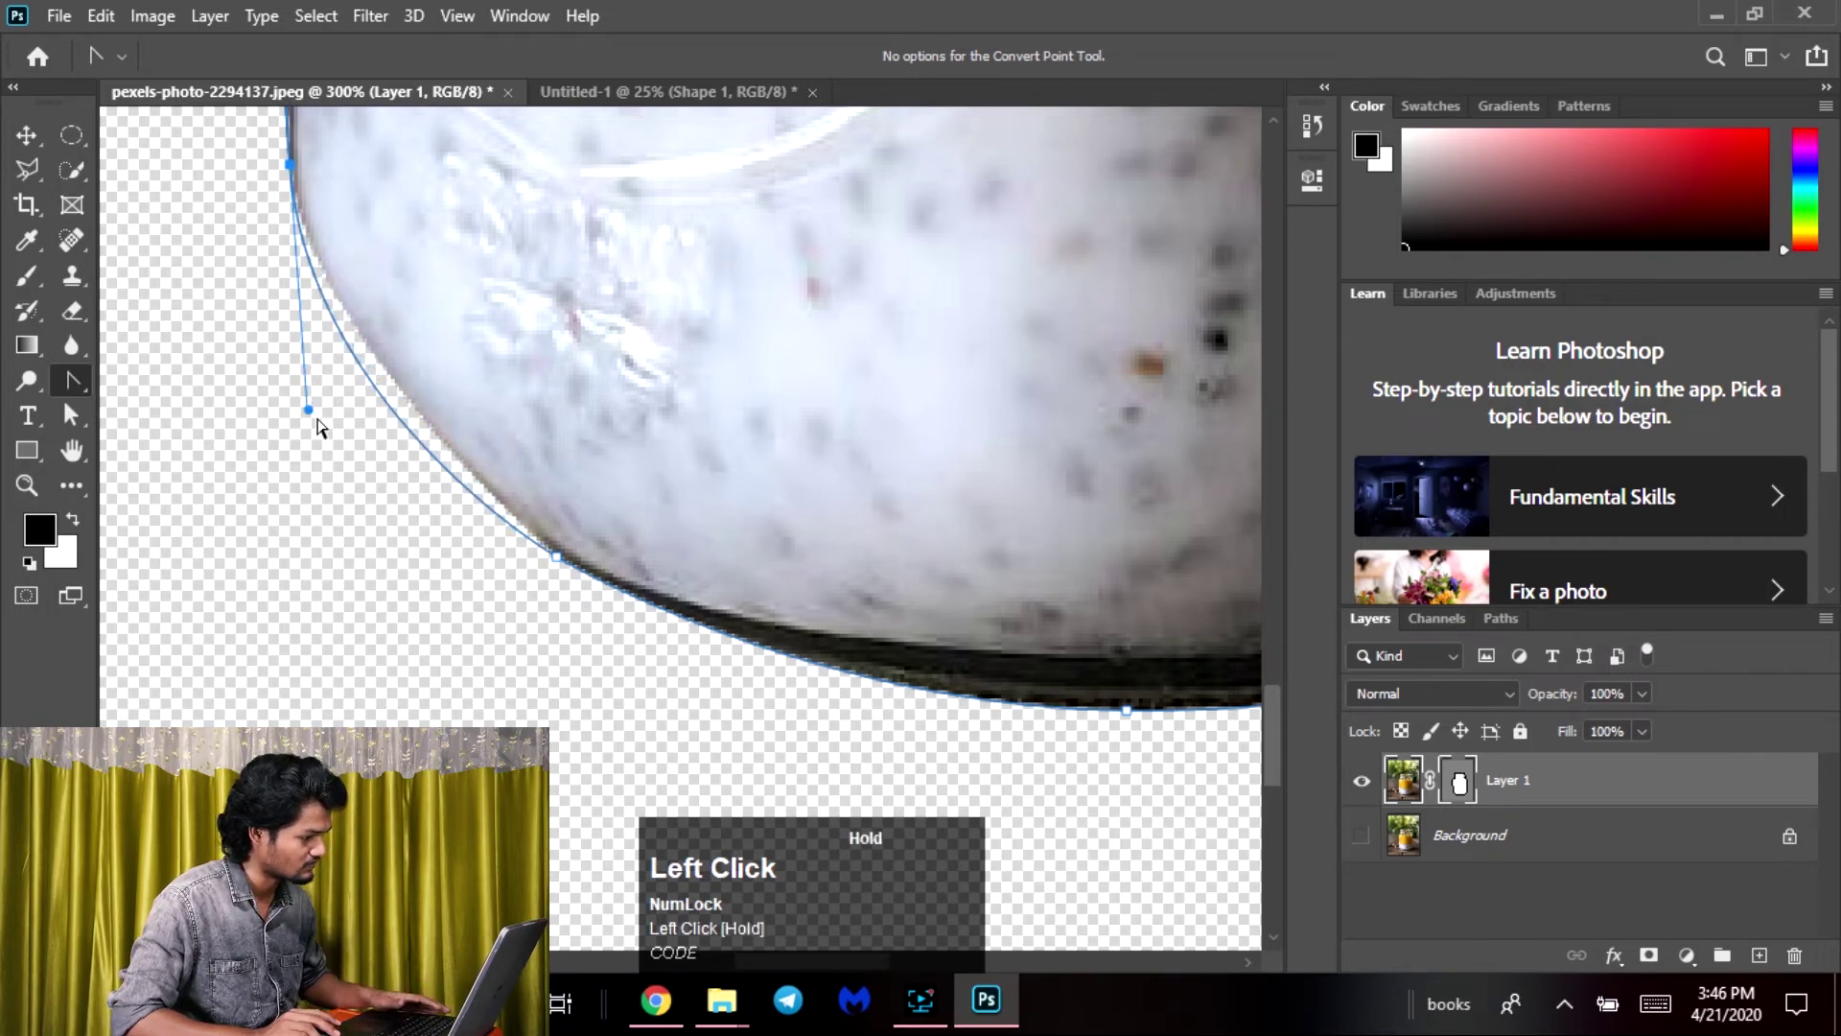
{"action": "key", "text": "ctrl+minus"}
{"action": "key", "text": "ctrl+minus"}
{"action": "key", "text": "ctrl+minus"}
{"action": "key", "text": "ctrl+minus"}
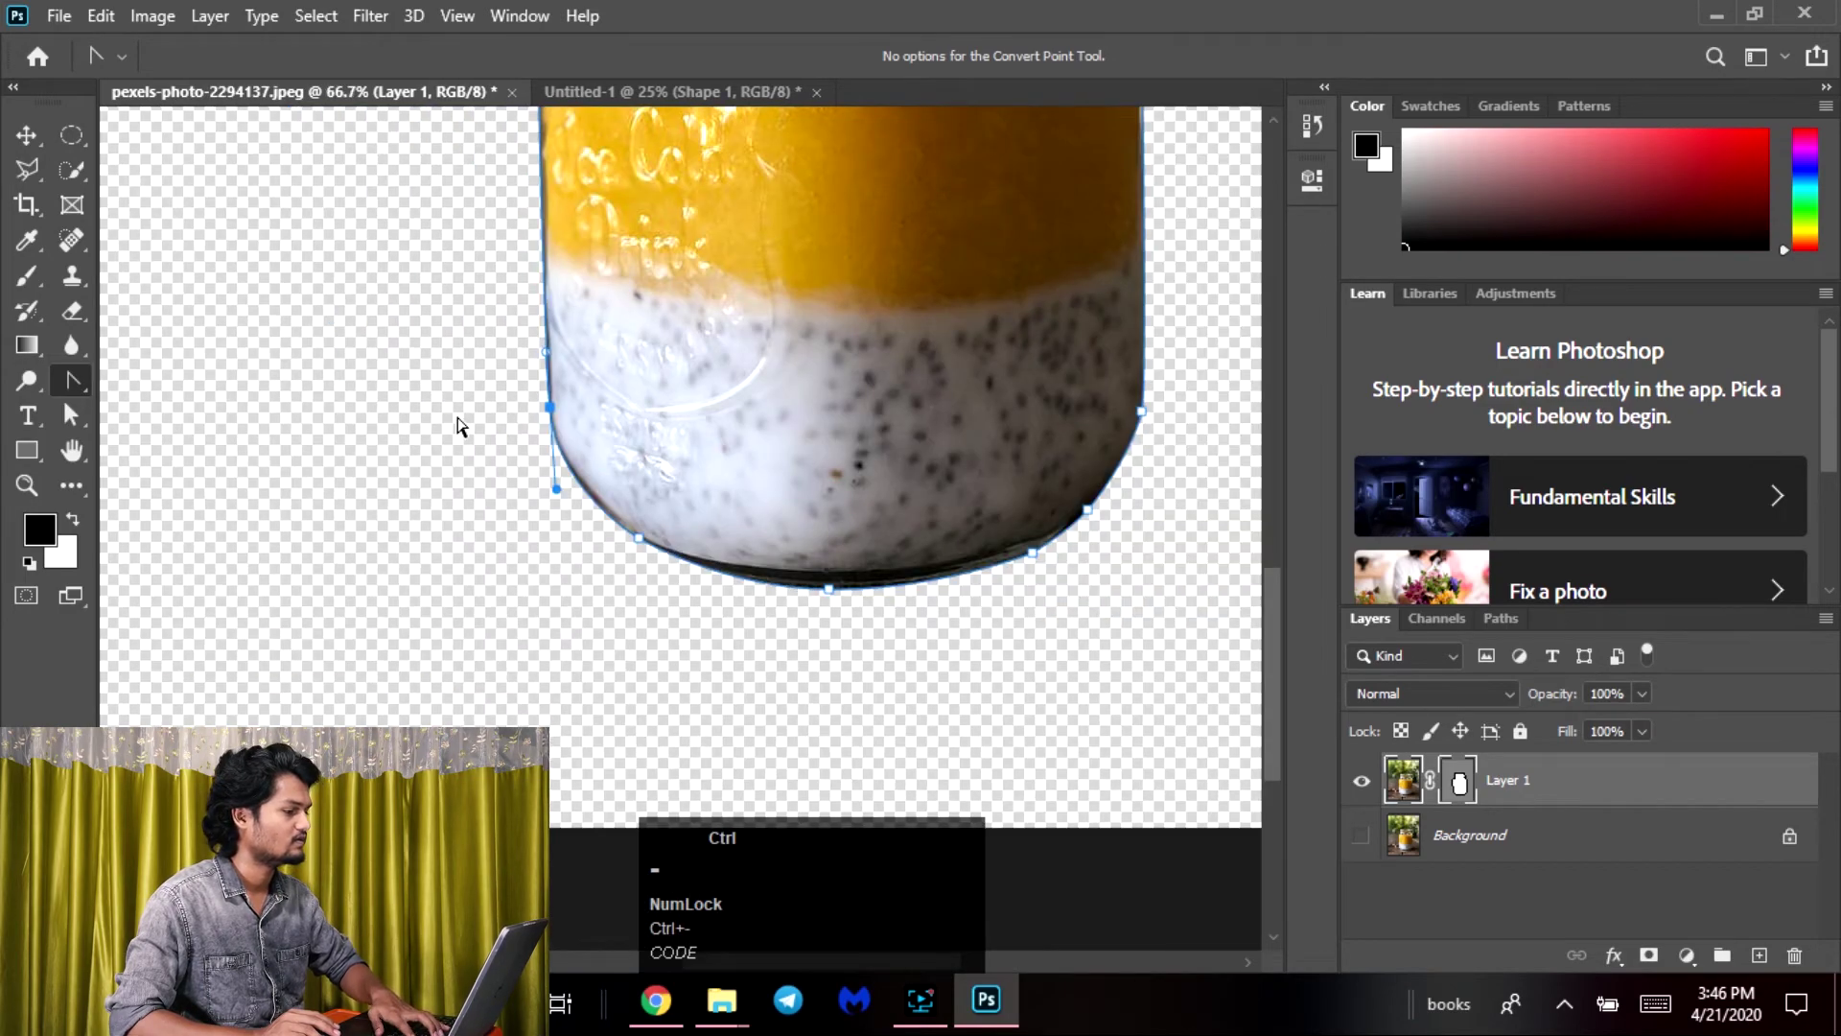
{"action": "key", "text": "ctrl+minus"}
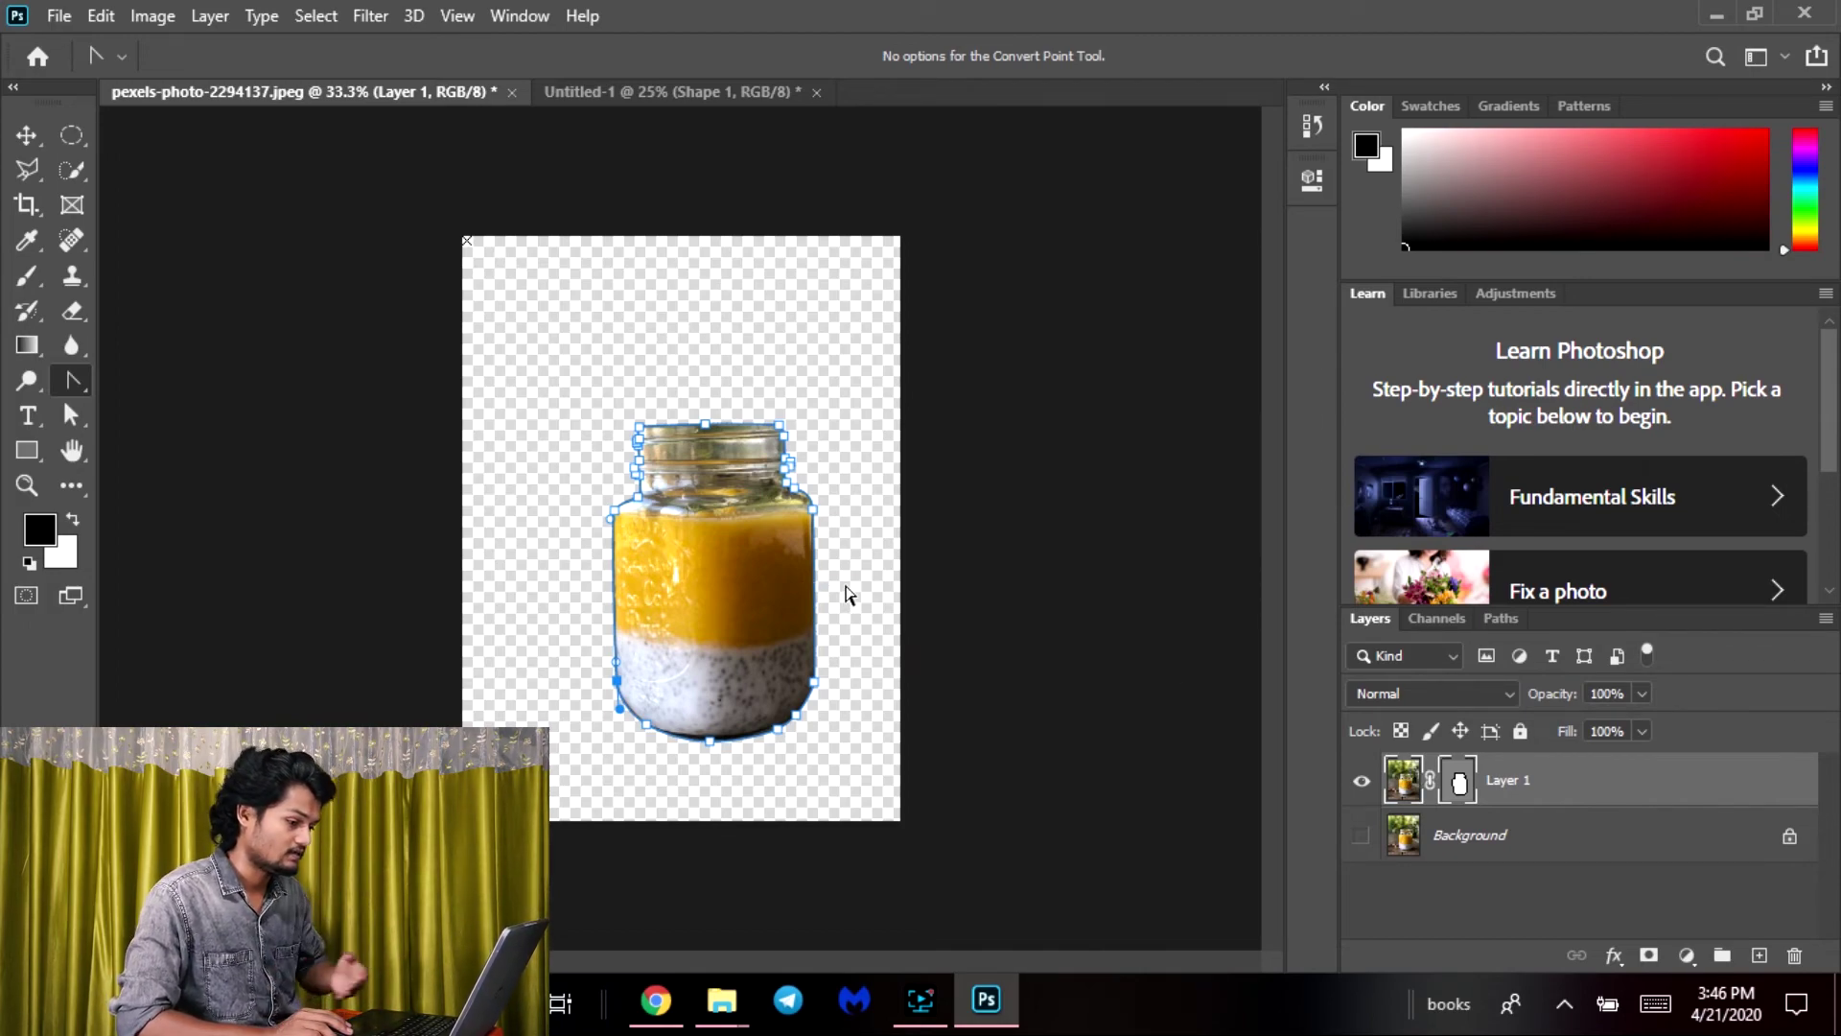
Disable Layer 1's vector mask, and undo the change
{"action": "key", "text": "ctrl"}
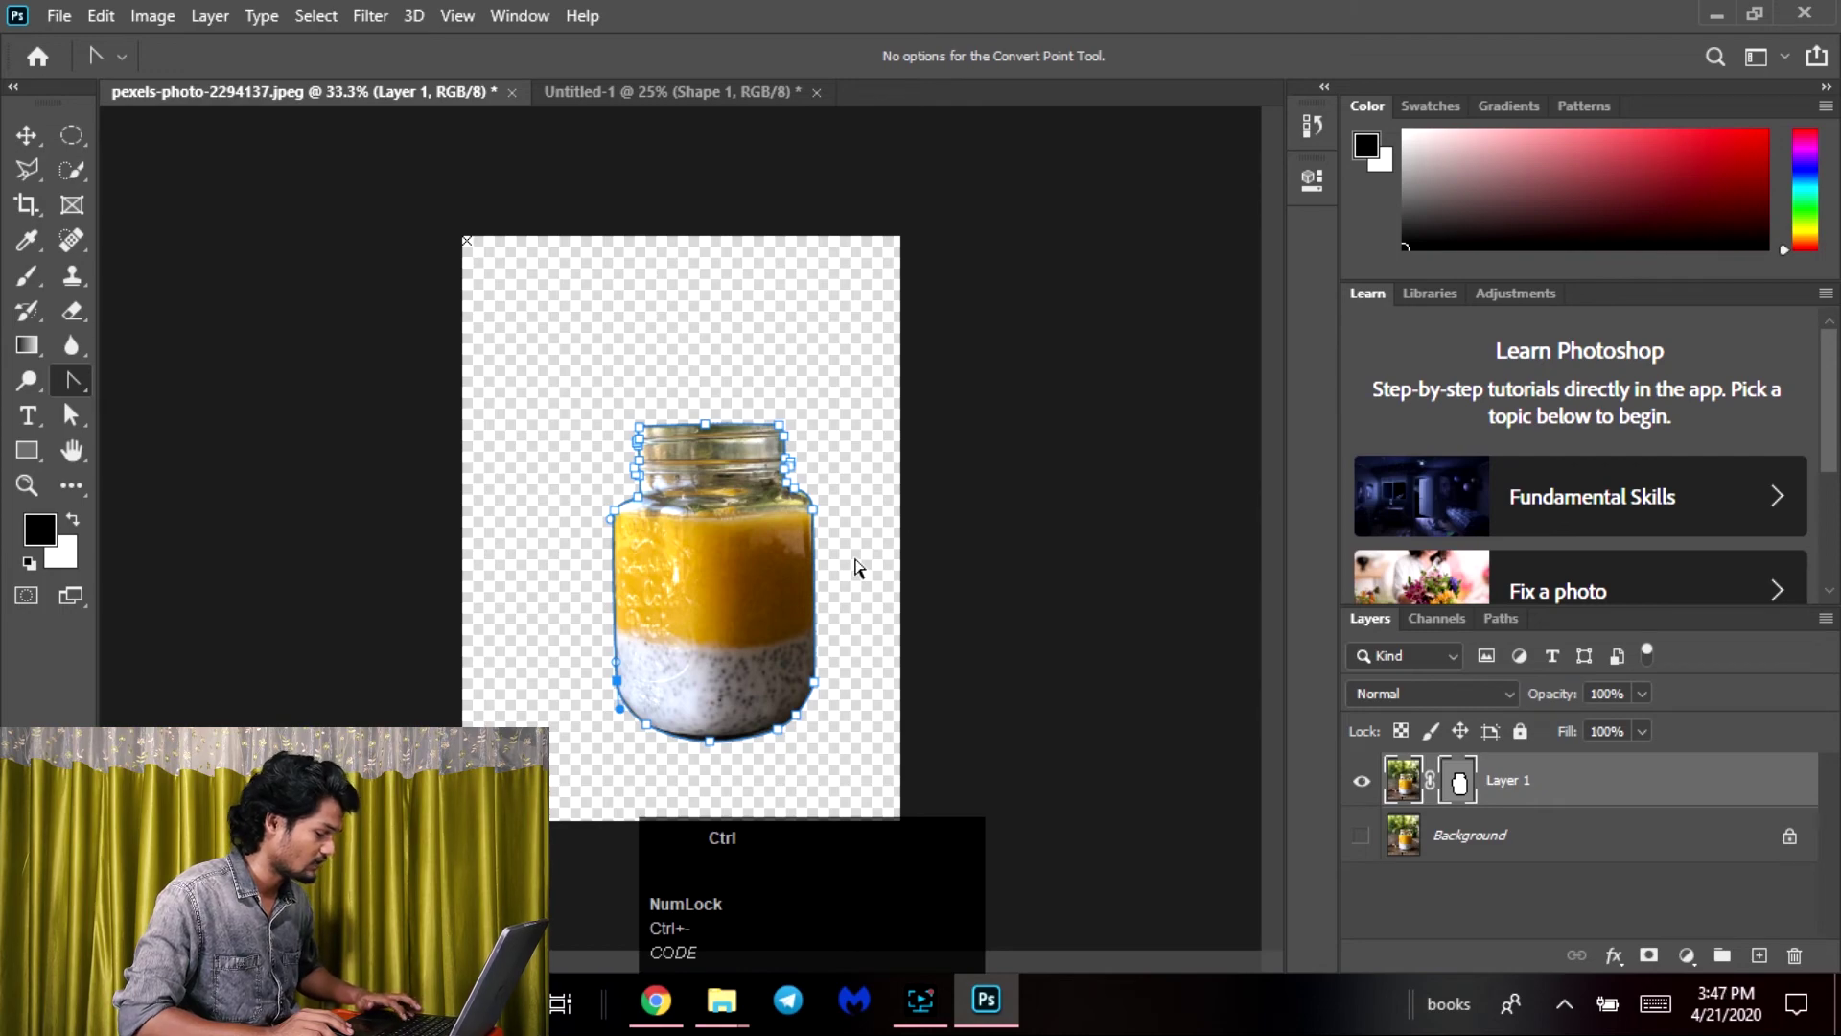
{"action": "left_click", "coordinate": [1460, 780], "text": "shift"}
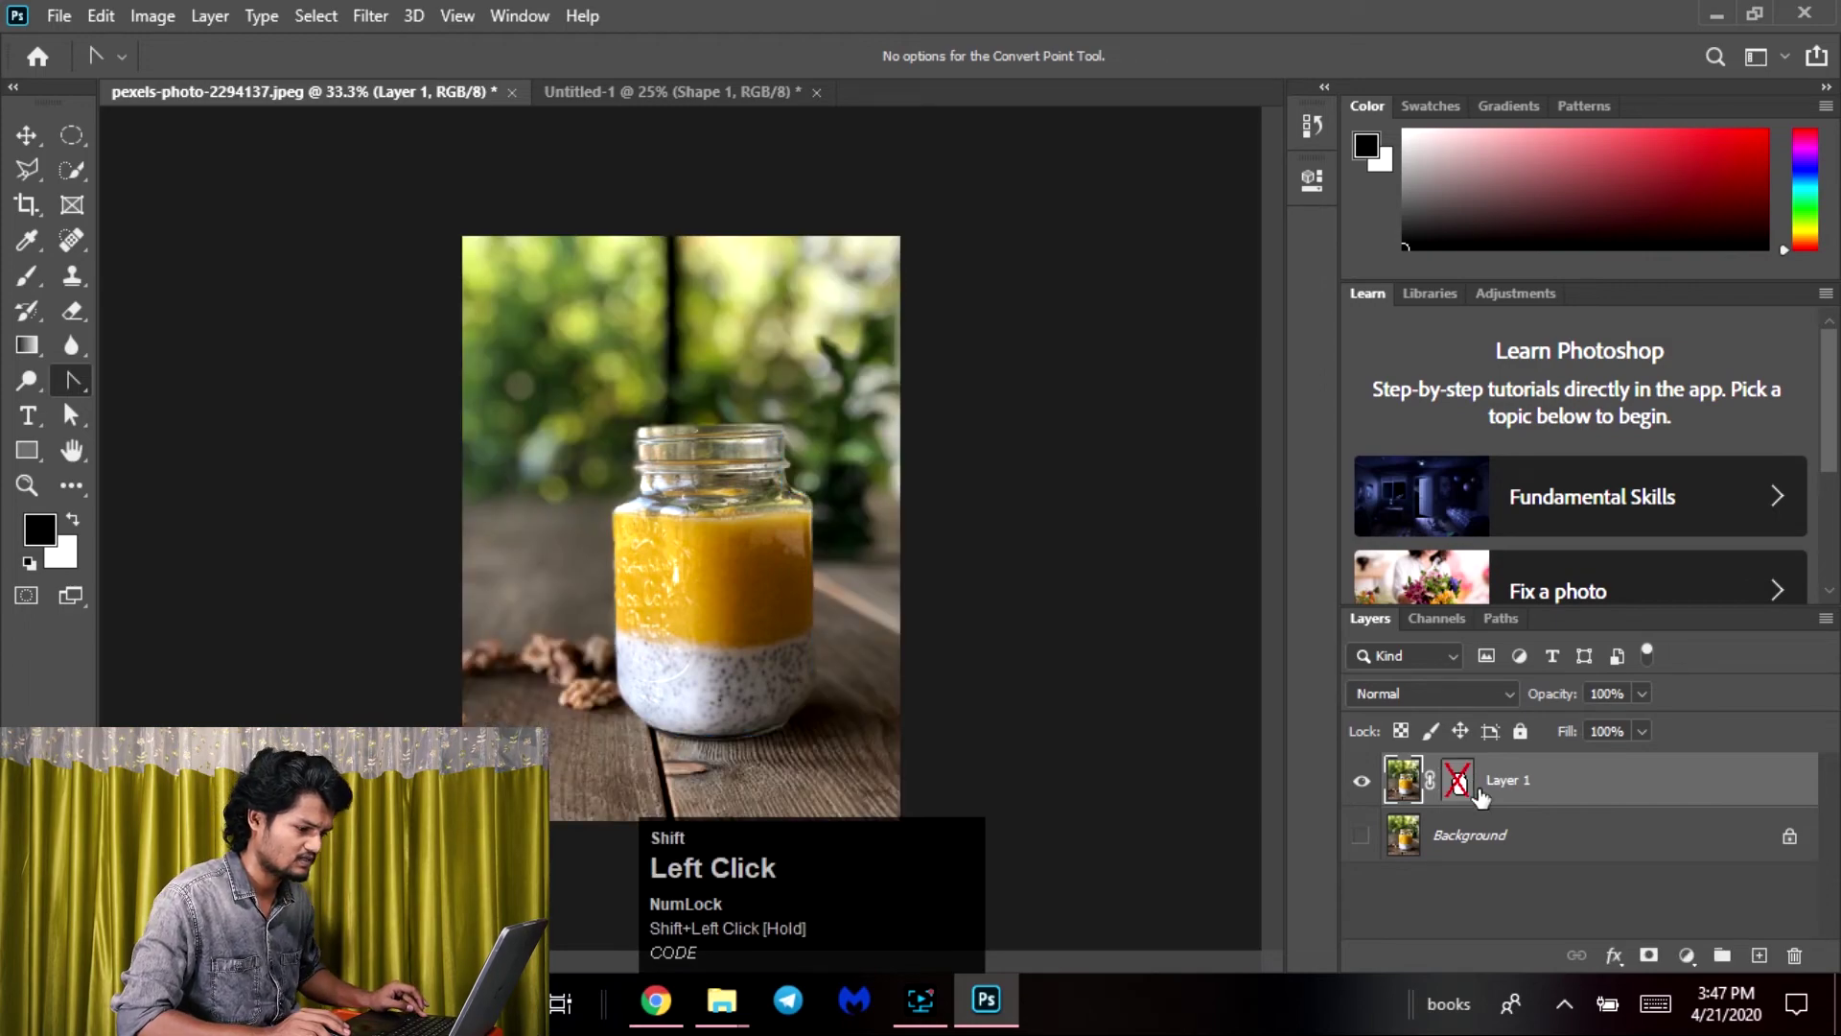
{"action": "key", "text": "ctrl+z"}
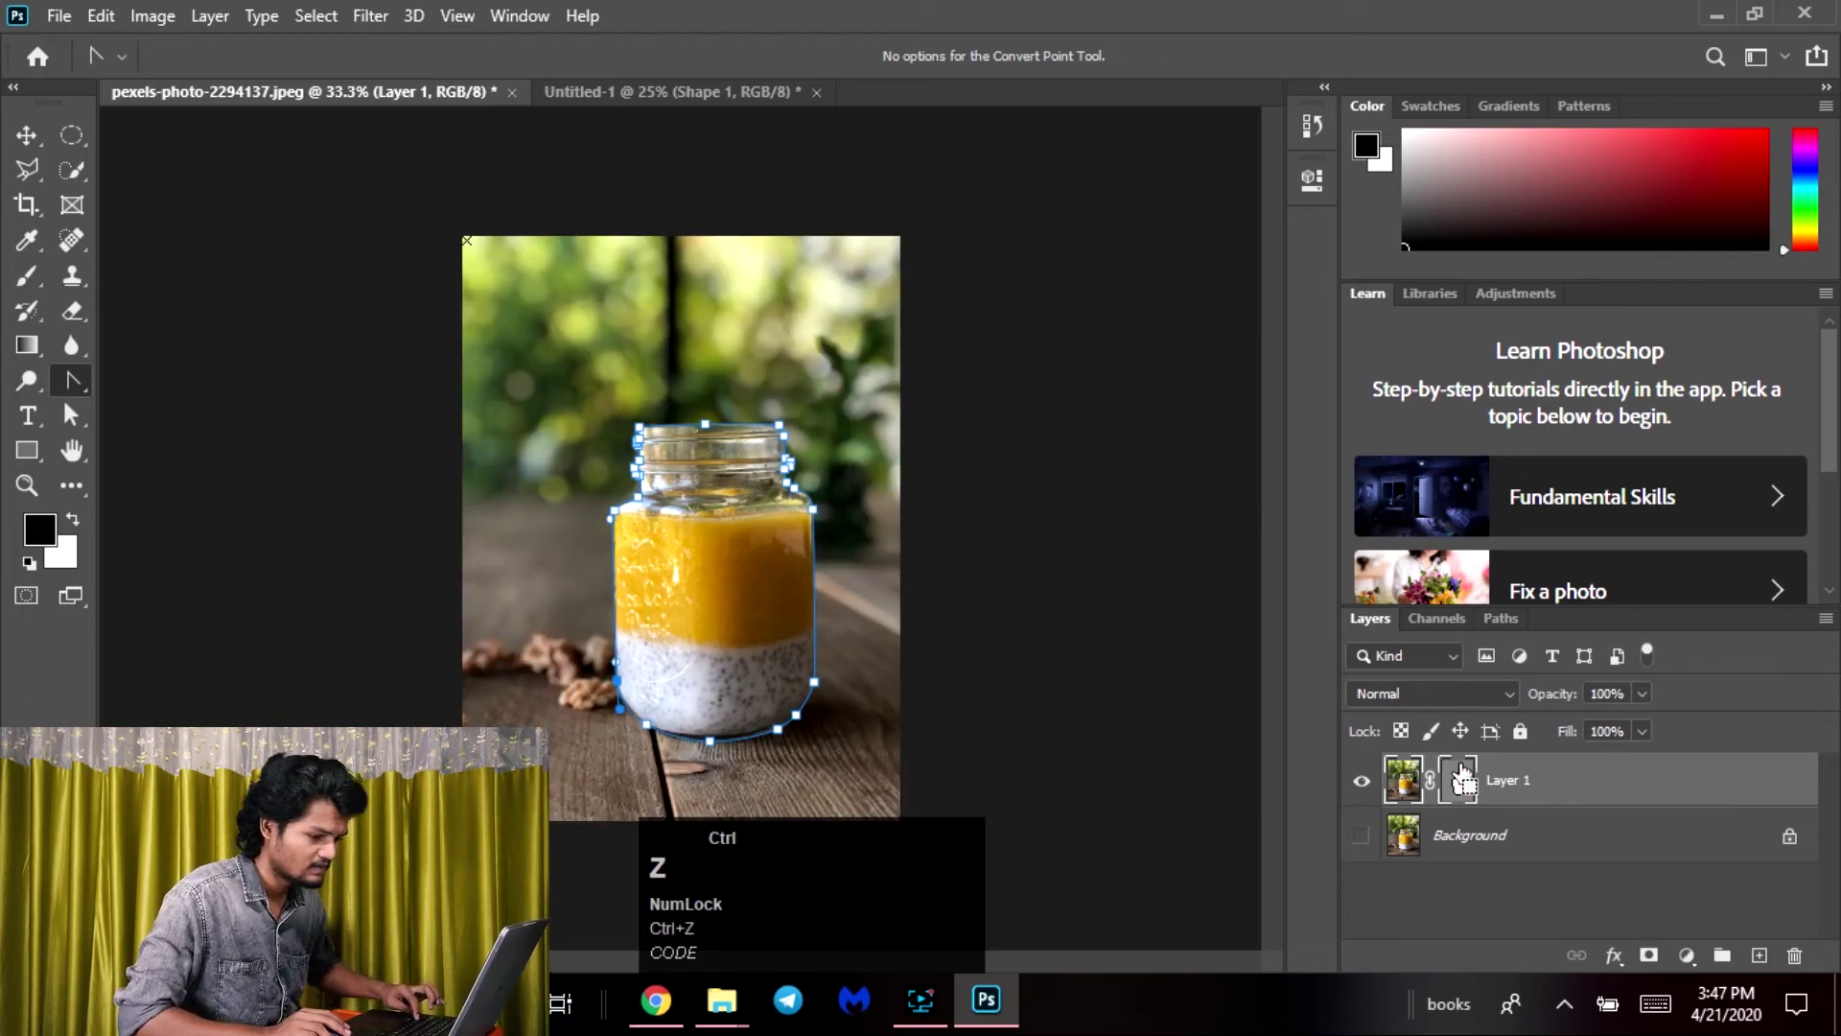
Delete the vector mask from Layer 1 and select the jar's work path again
{"action": "right_click", "coordinate": [1460, 780]}
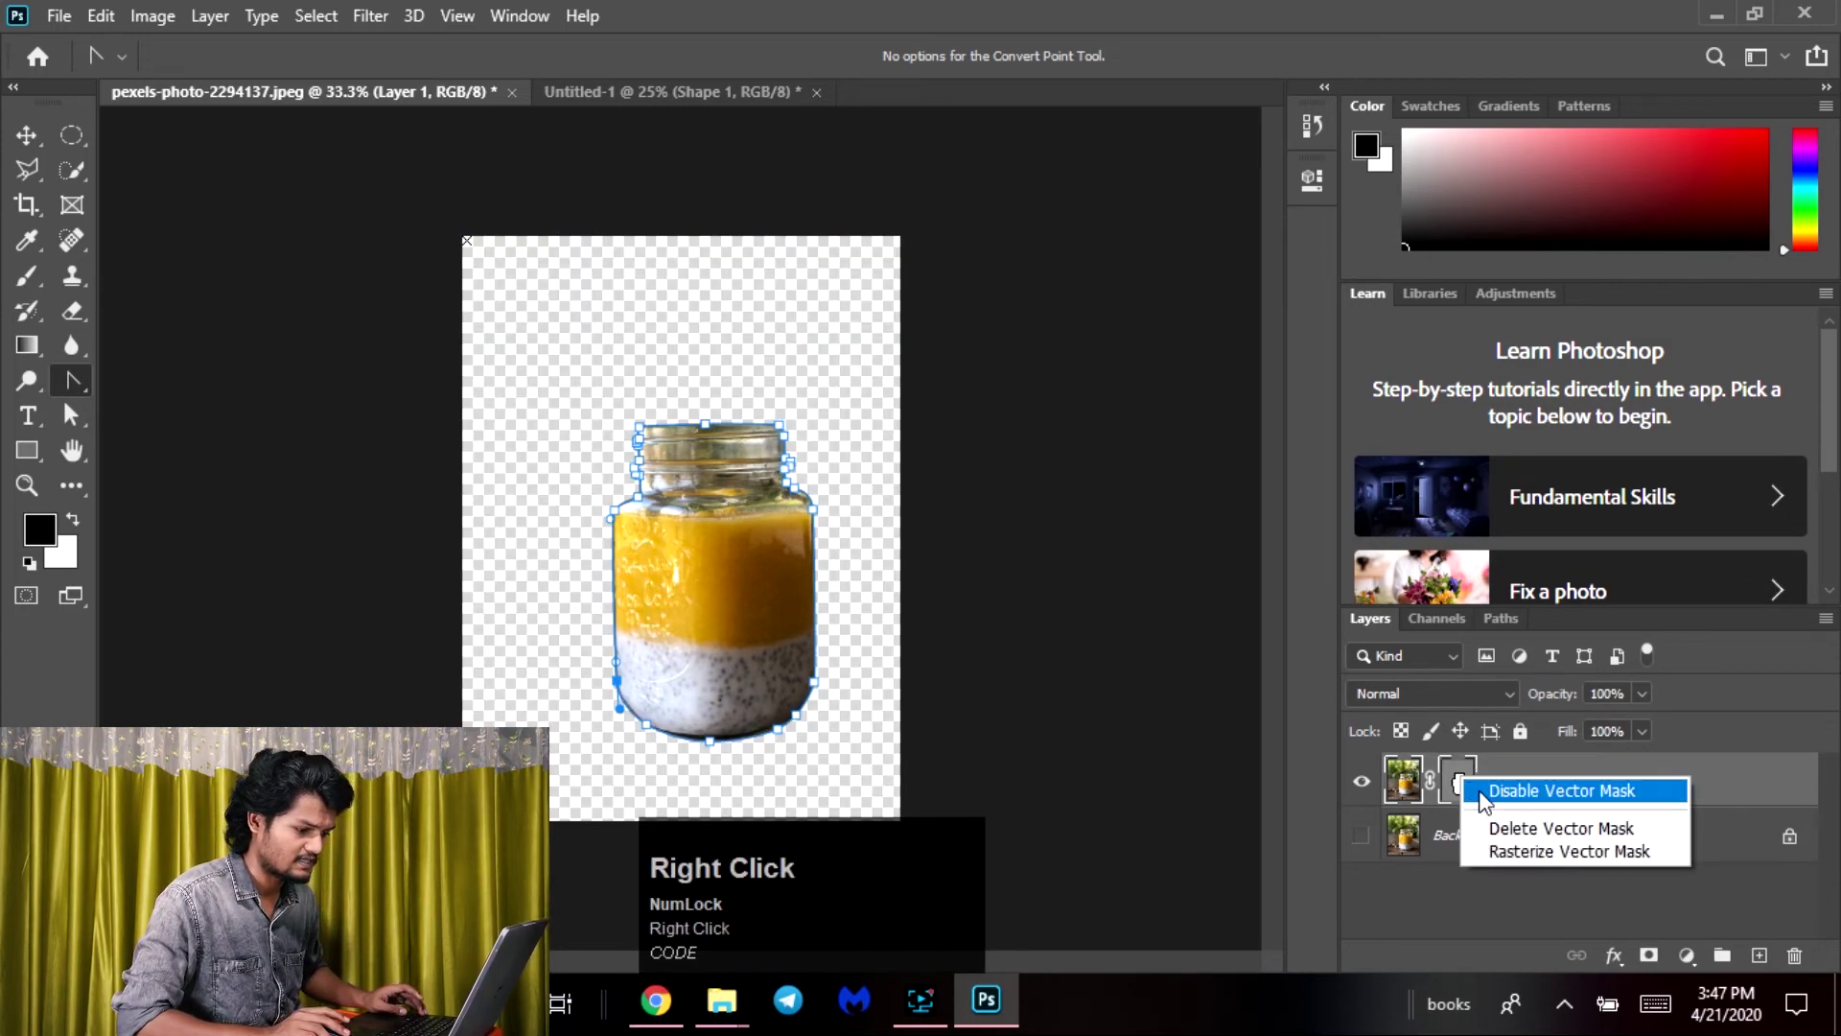
{"action": "left_click", "coordinate": [1573, 828]}
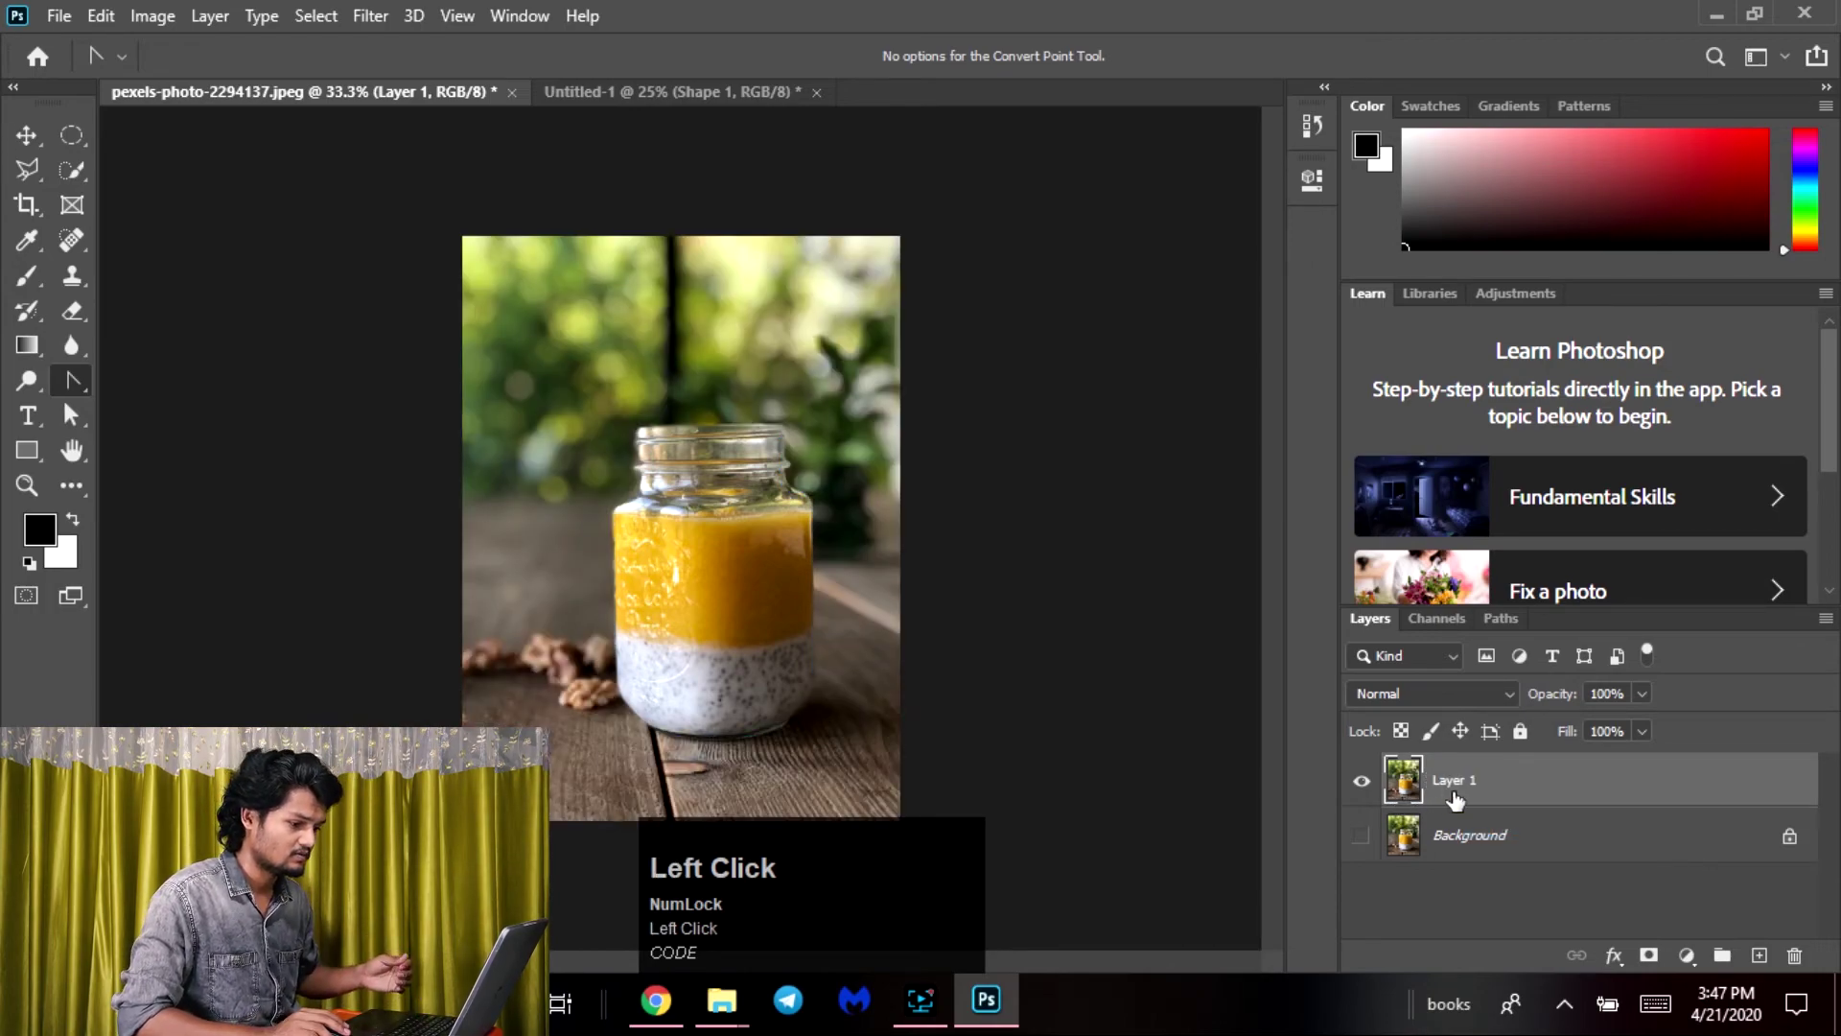
{"action": "left_click", "coordinate": [1438, 619]}
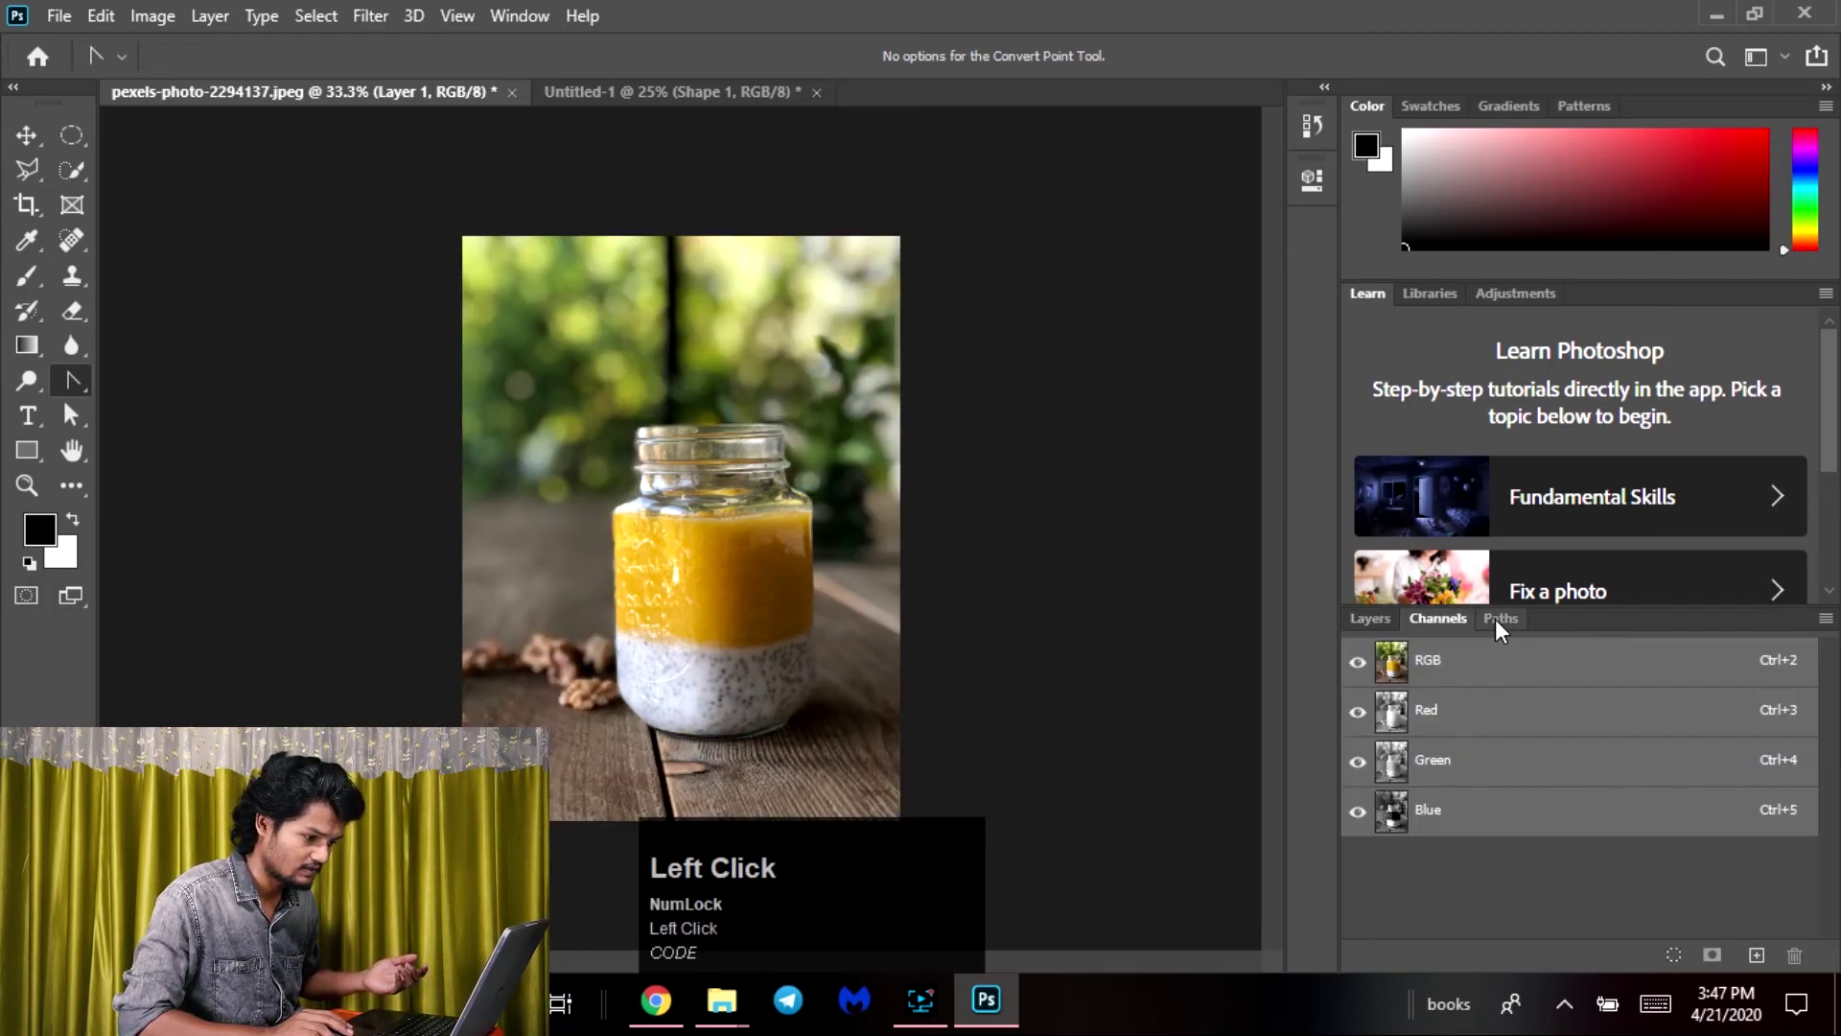
{"action": "left_click", "coordinate": [1498, 618]}
{"action": "left_click", "coordinate": [1365, 661]}
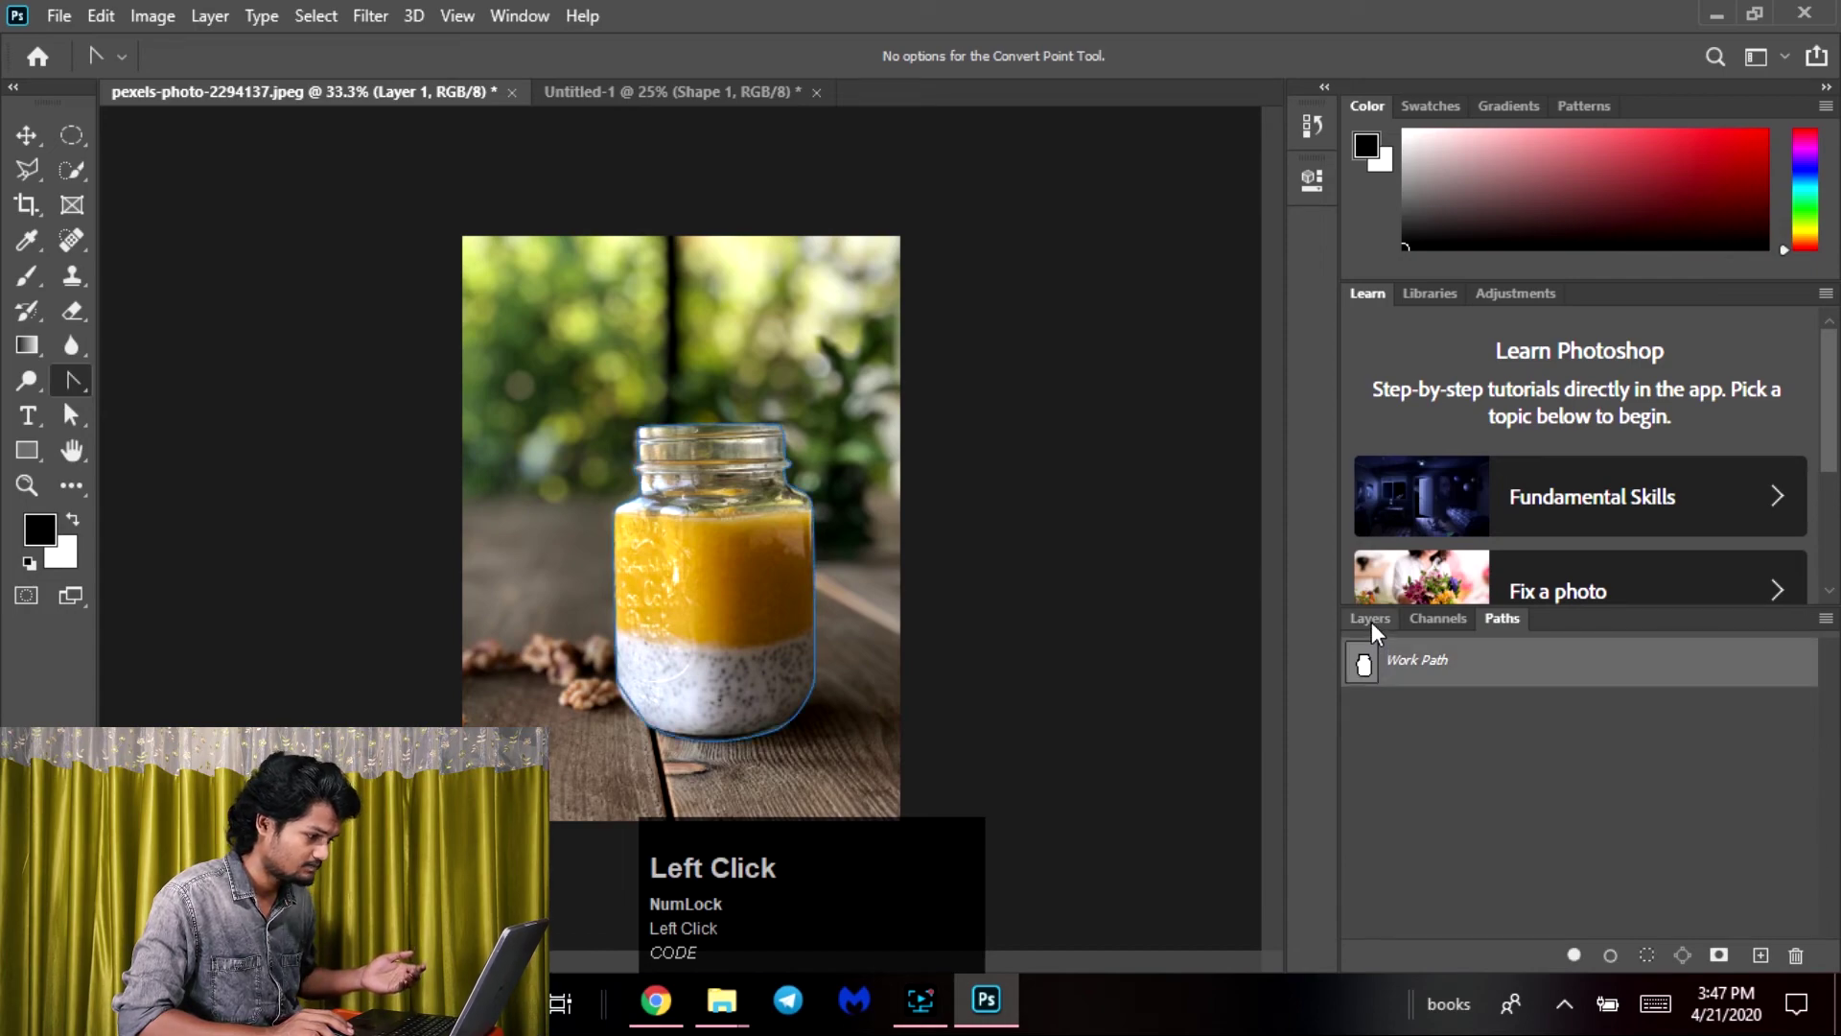
Try adding an empty layer mask to Layer 1, and undo it
{"action": "left_click", "coordinate": [1371, 621]}
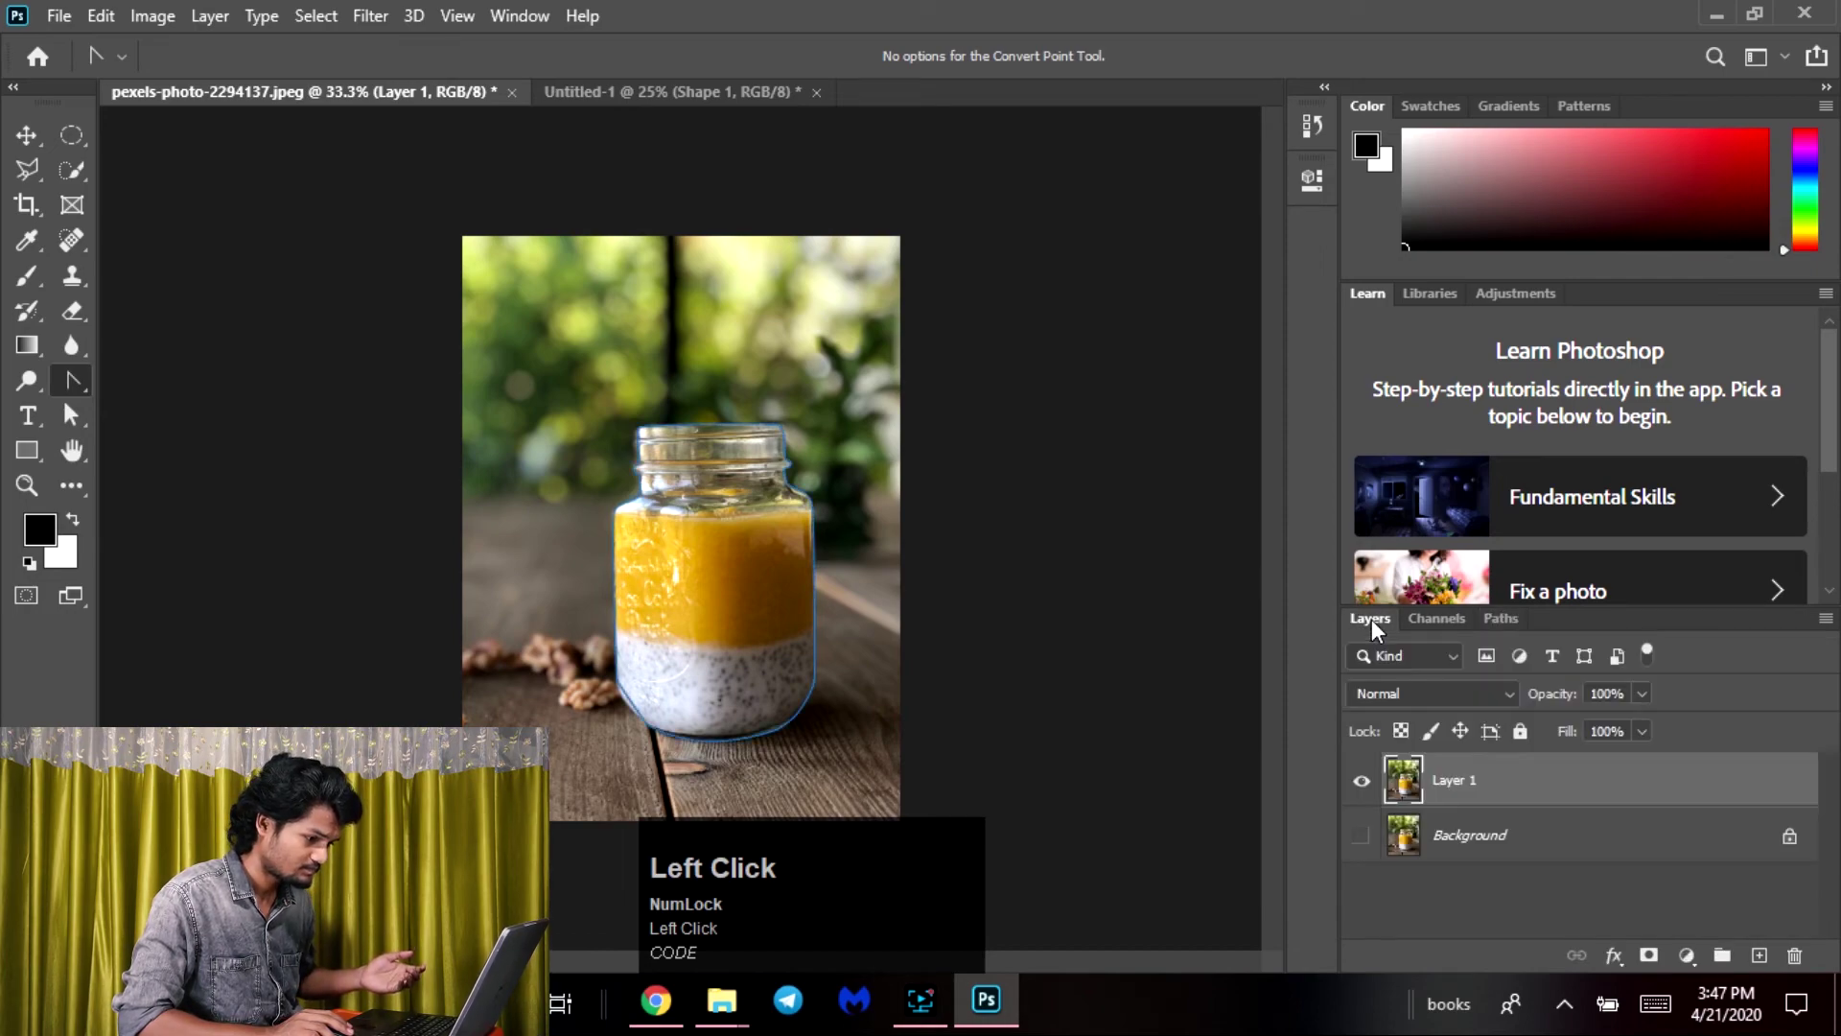
{"action": "left_click", "coordinate": [1649, 956]}
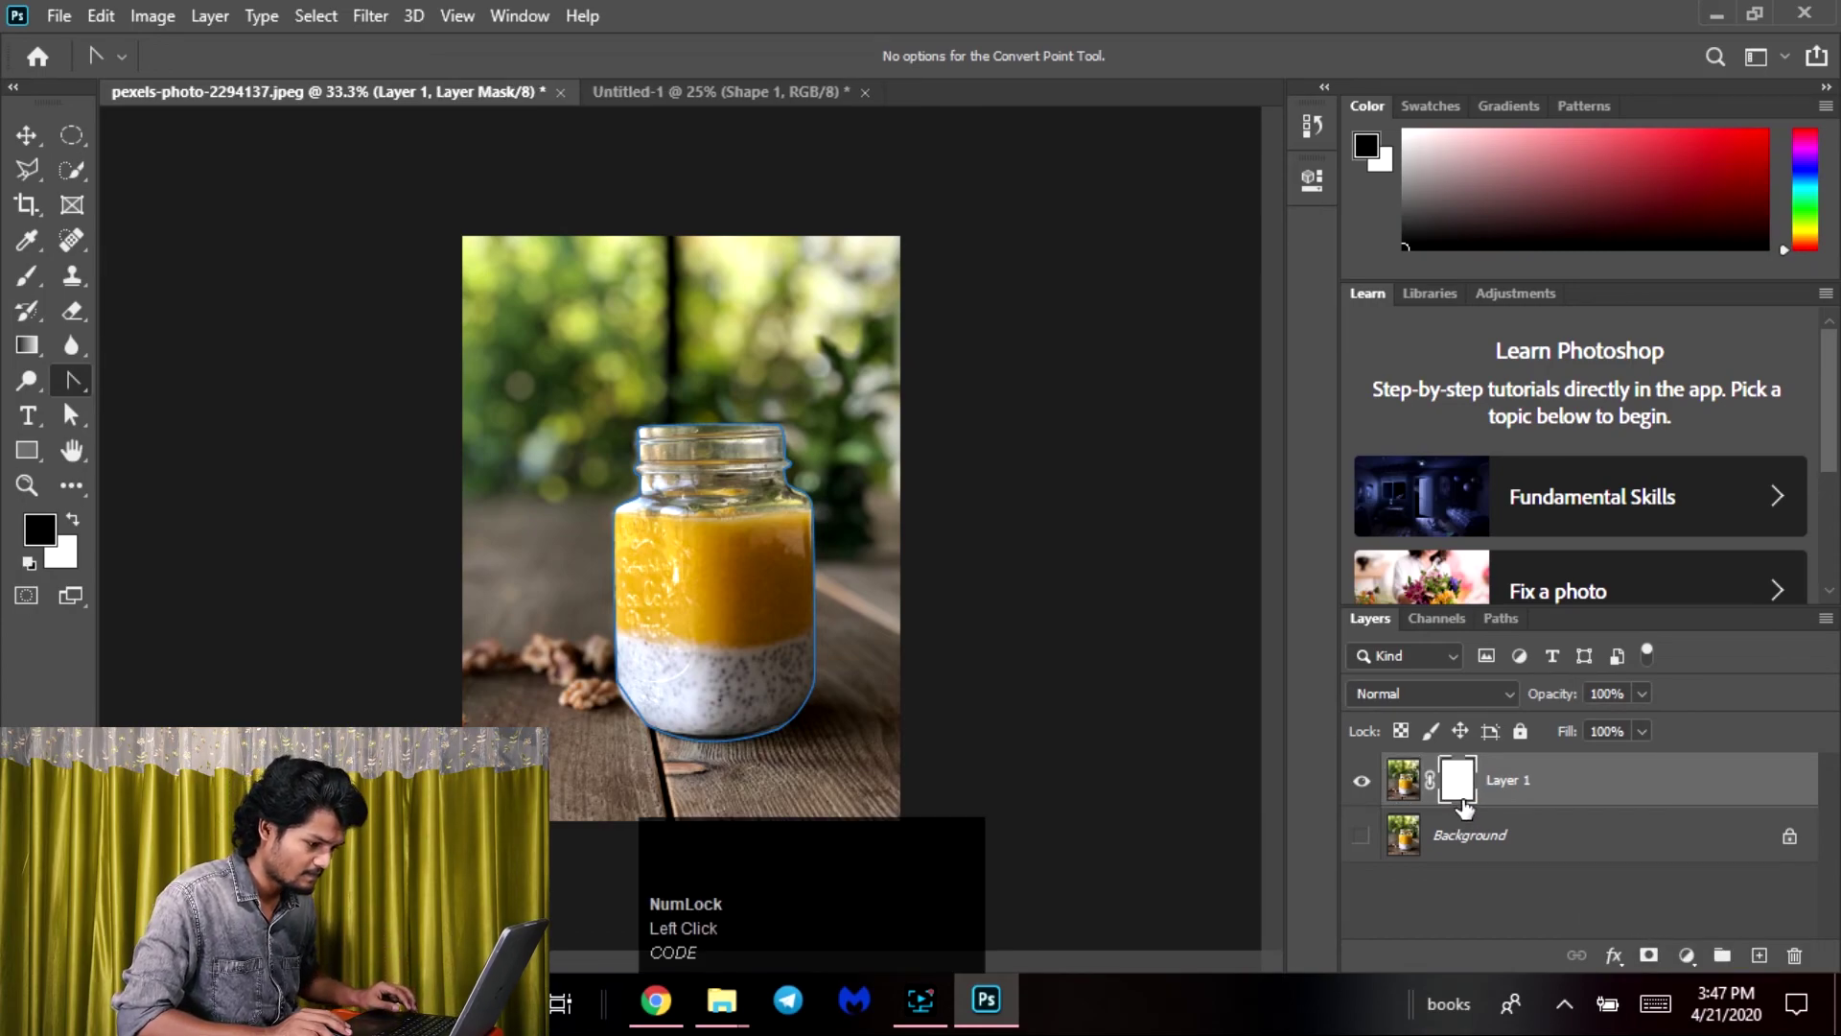
{"action": "key", "text": "ctrl+z"}
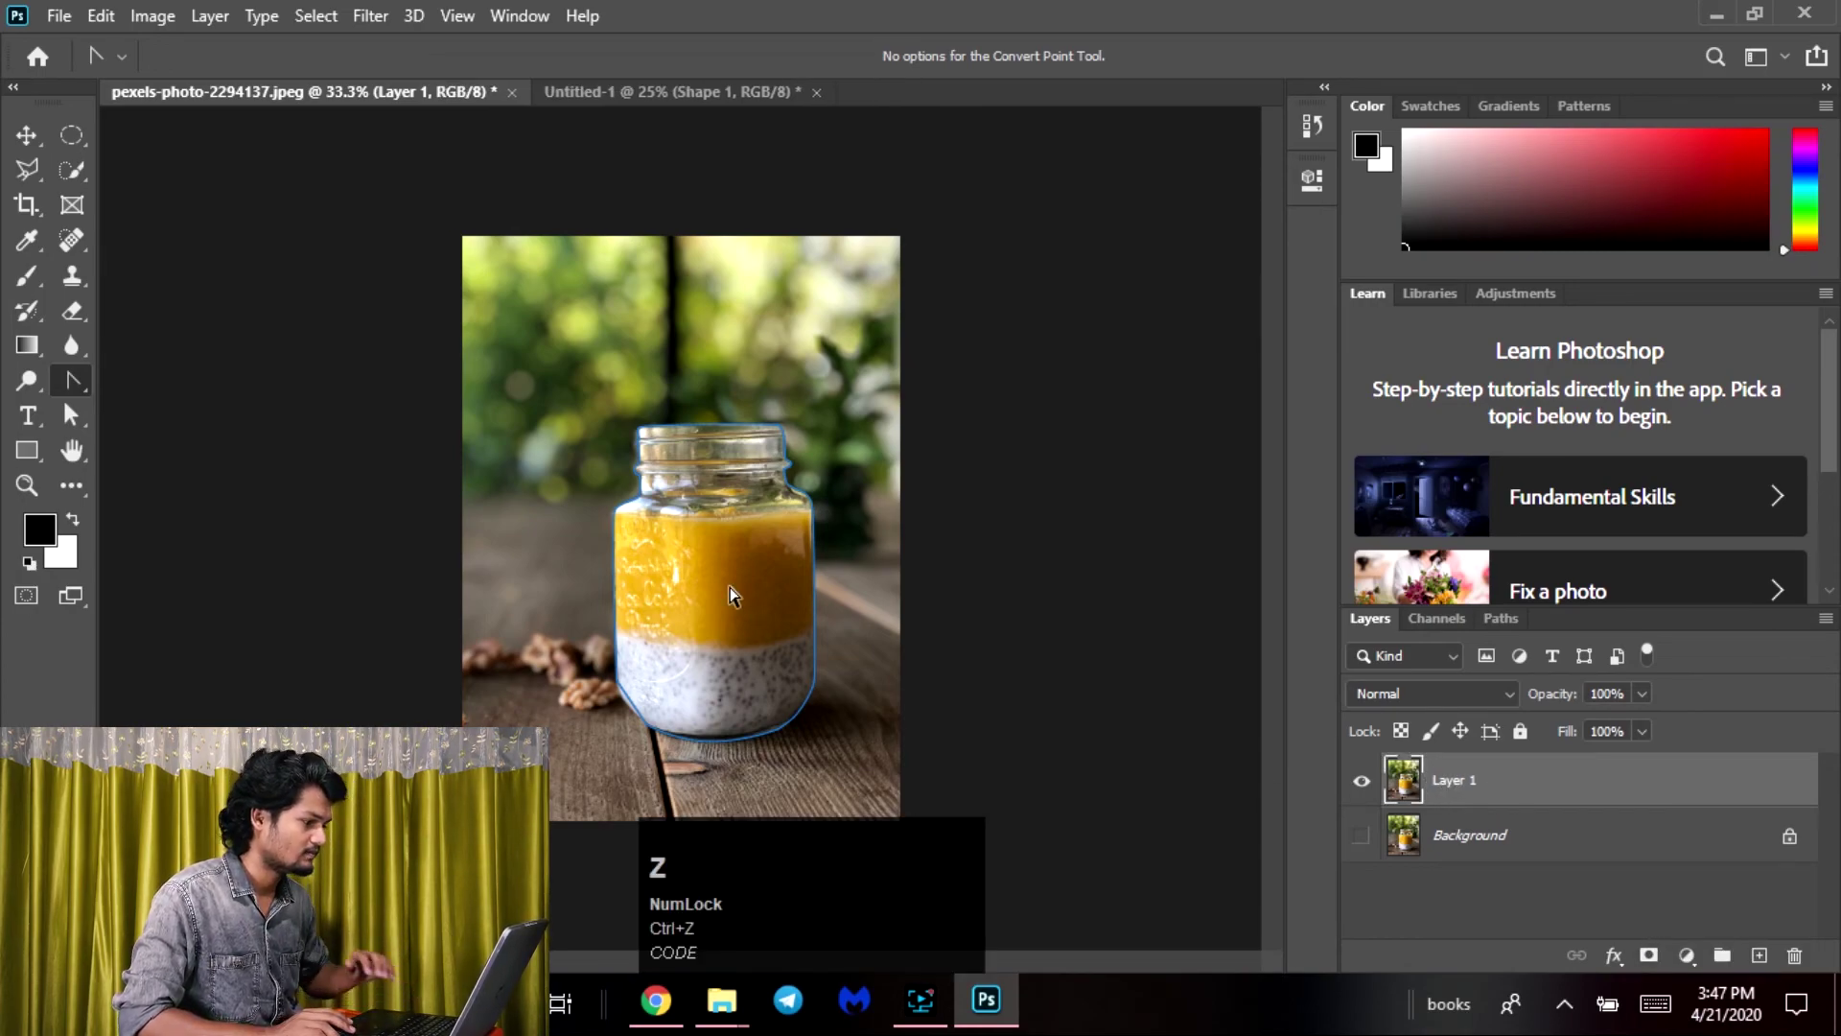
Make a new anti-aliased selection from the jar's work path with a feather radius of 0 pixels
{"action": "left_click_drag", "start_coordinate": [72, 379], "coordinate": [181, 382]}
{"action": "right_click", "coordinate": [736, 583]}
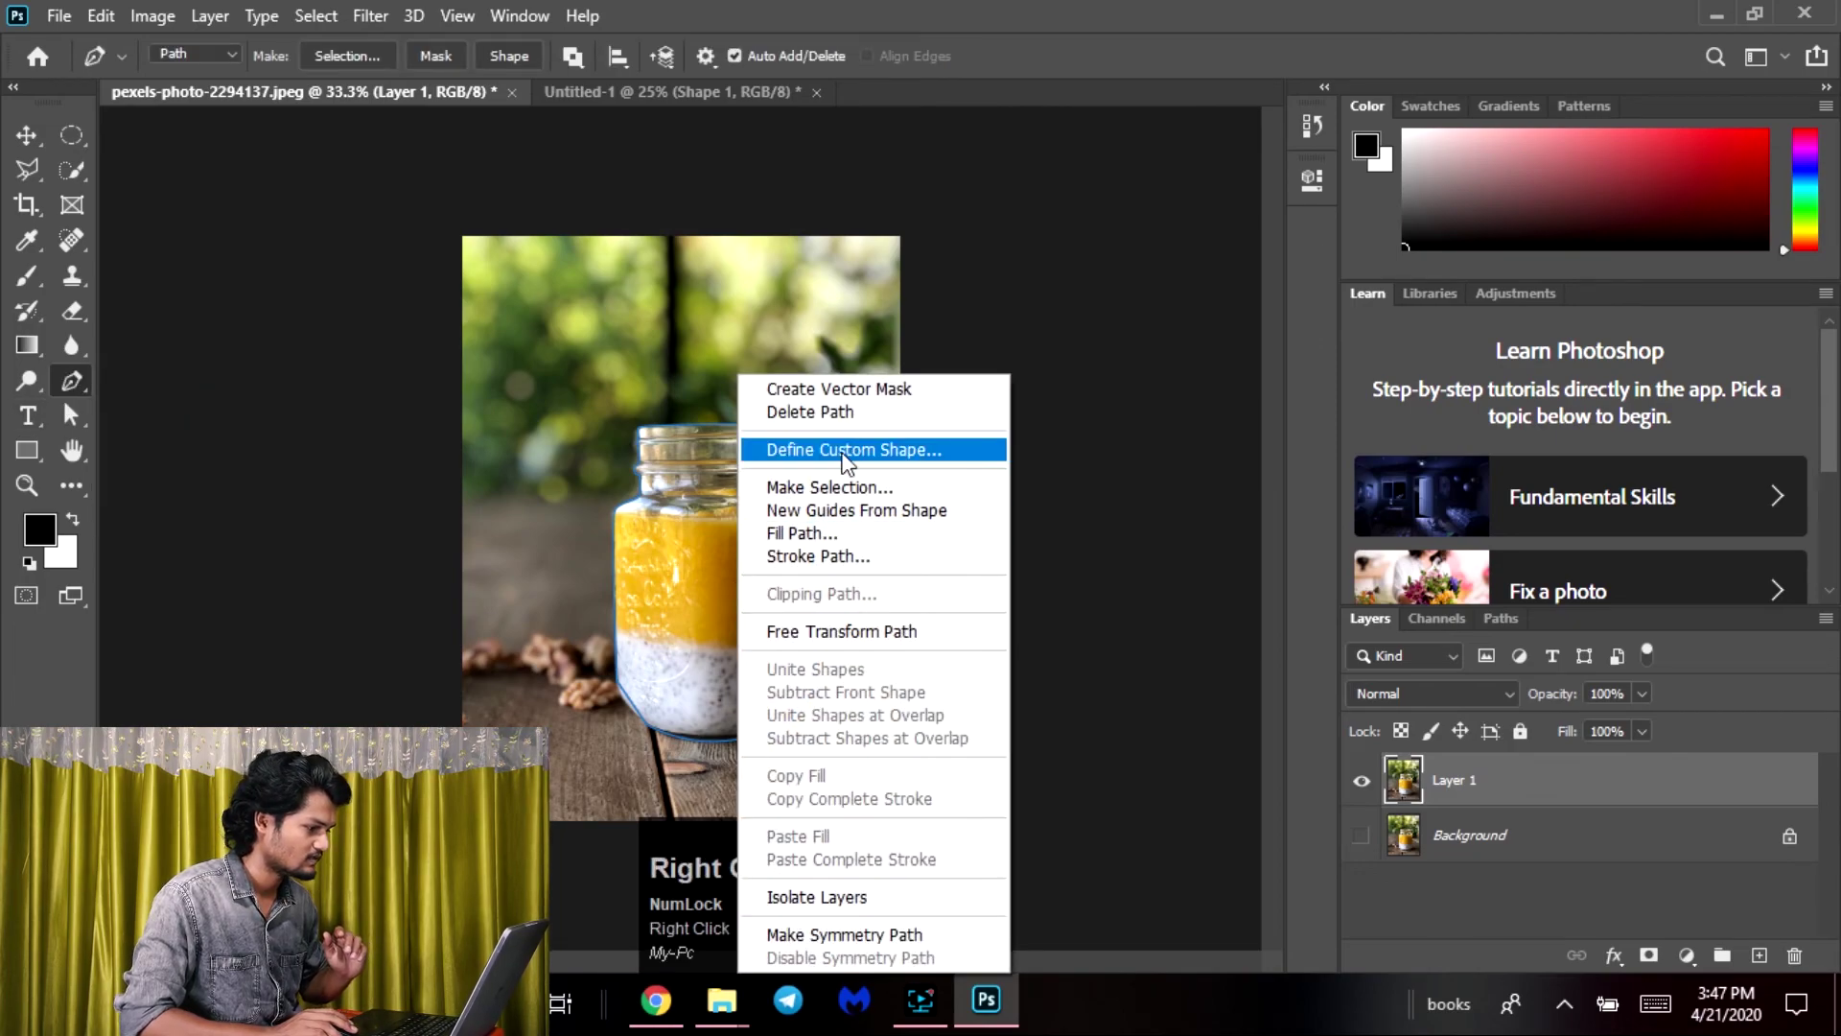
{"action": "left_click", "coordinate": [832, 485]}
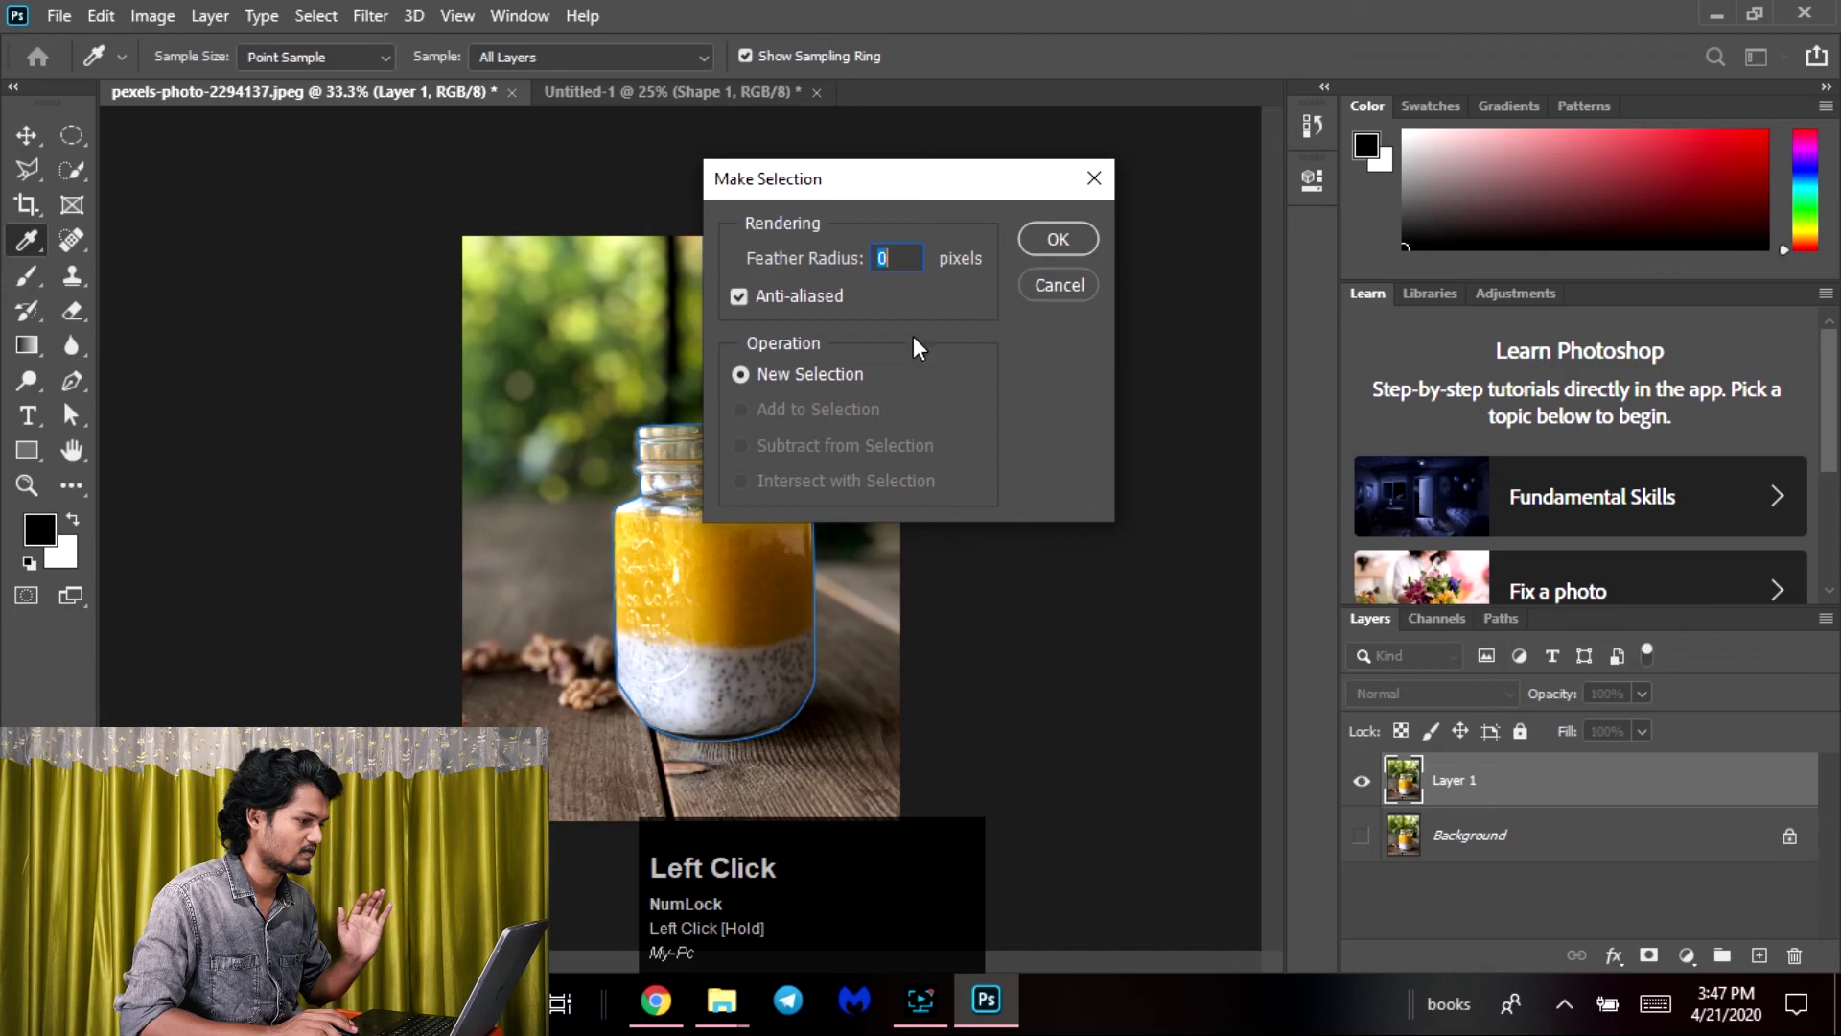
{"action": "left_click", "coordinate": [1056, 240]}
{"action": "left_click", "coordinate": [1058, 242]}
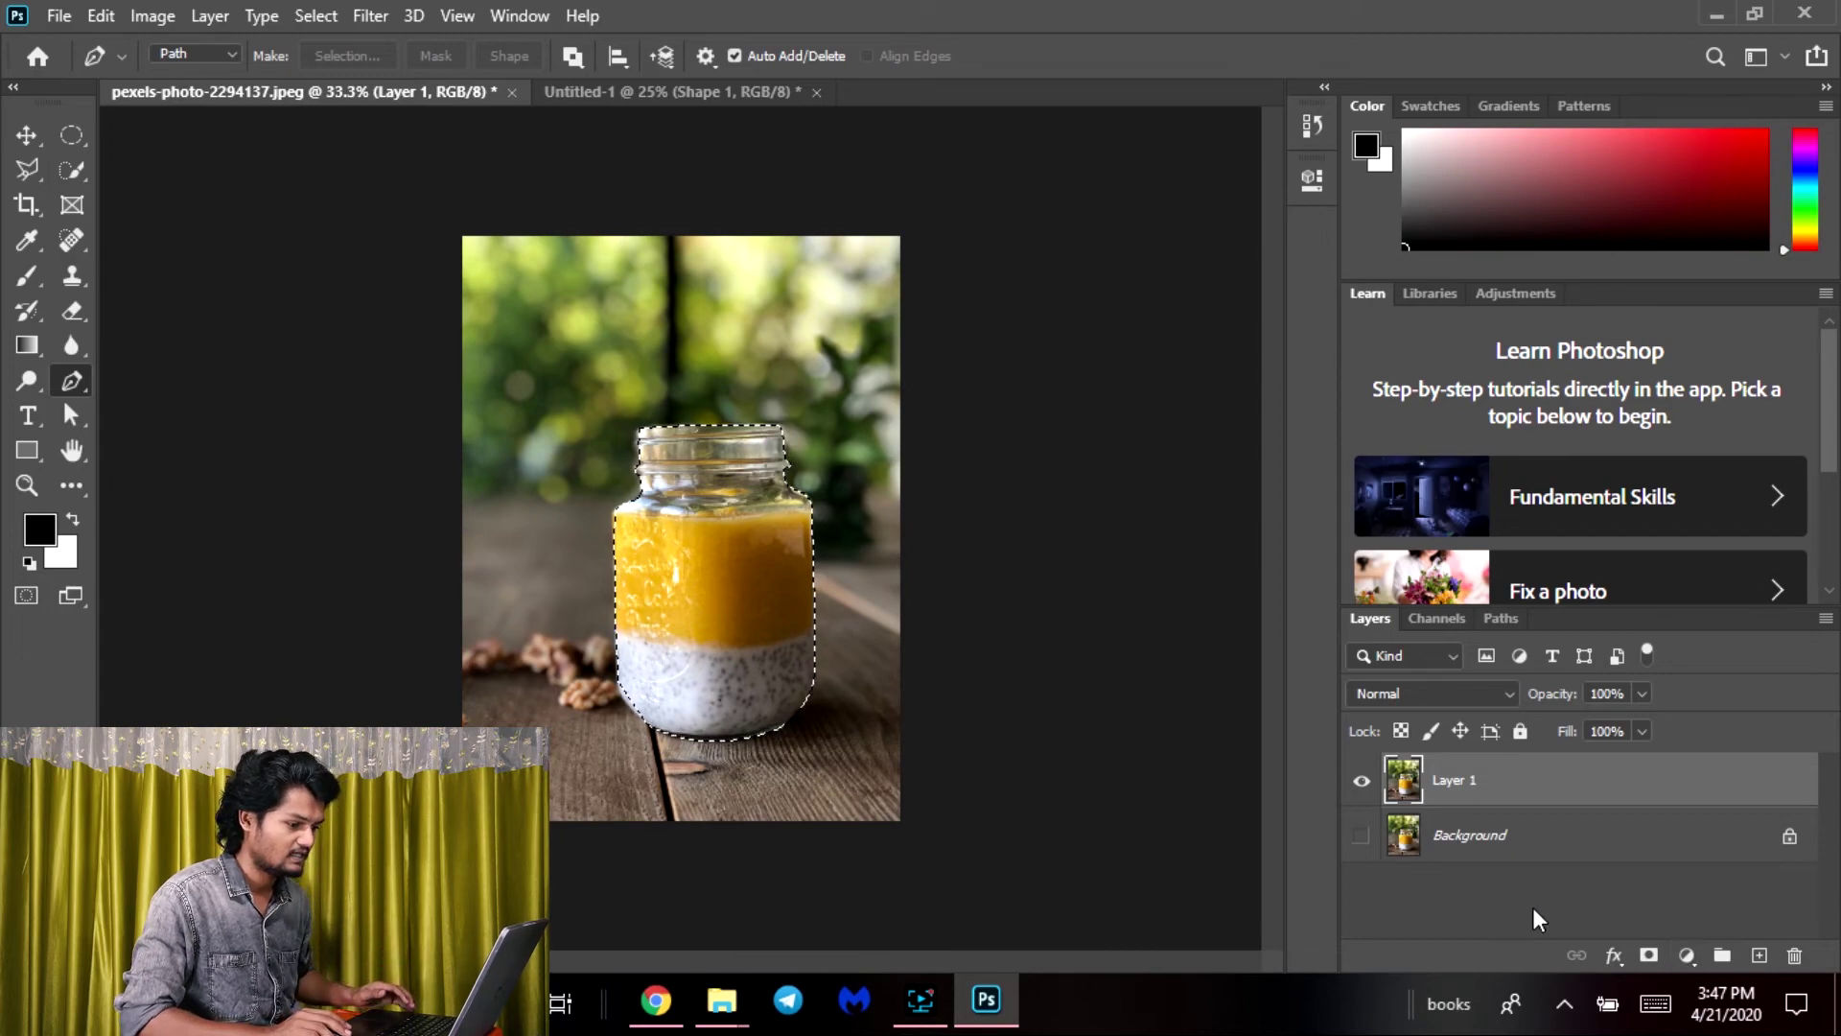
Copy the selected jar onto its own layer and hide Layer 1 to preview the cutout, and undo the copy
{"action": "key", "text": "ctrl+j"}
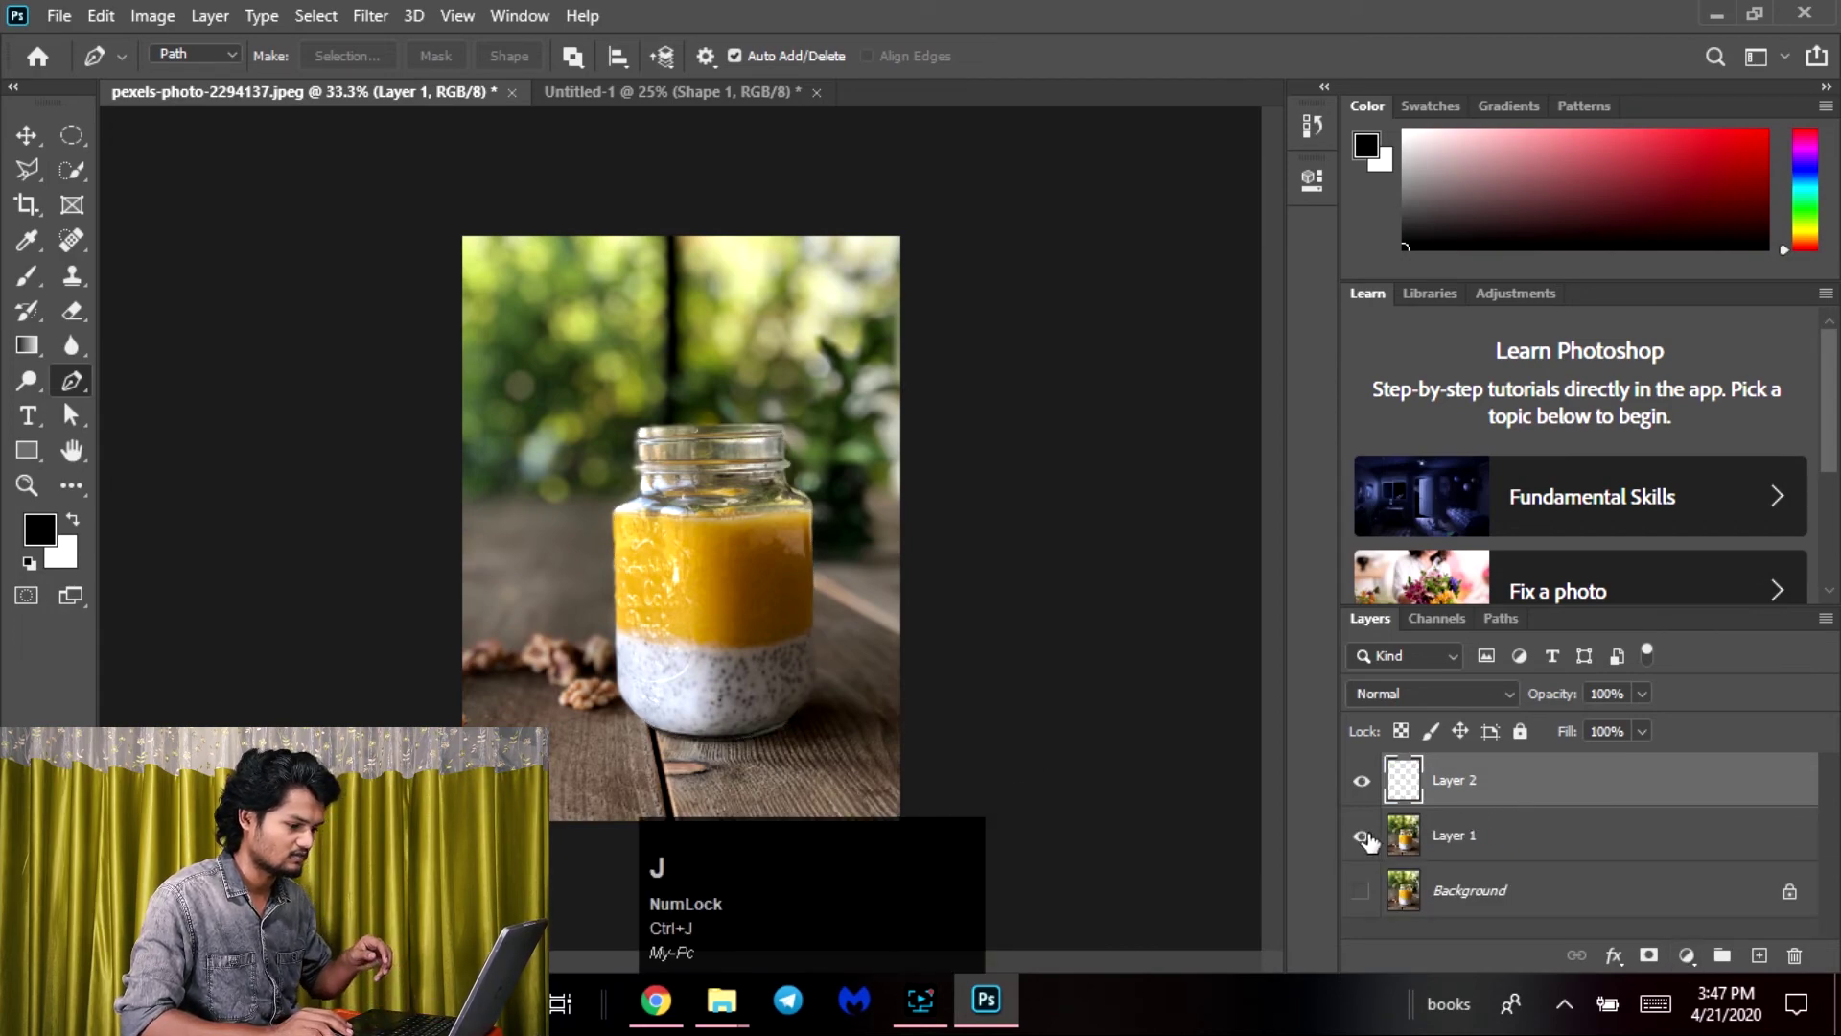
{"action": "left_click", "coordinate": [1364, 836]}
{"action": "left_click", "coordinate": [1361, 890]}
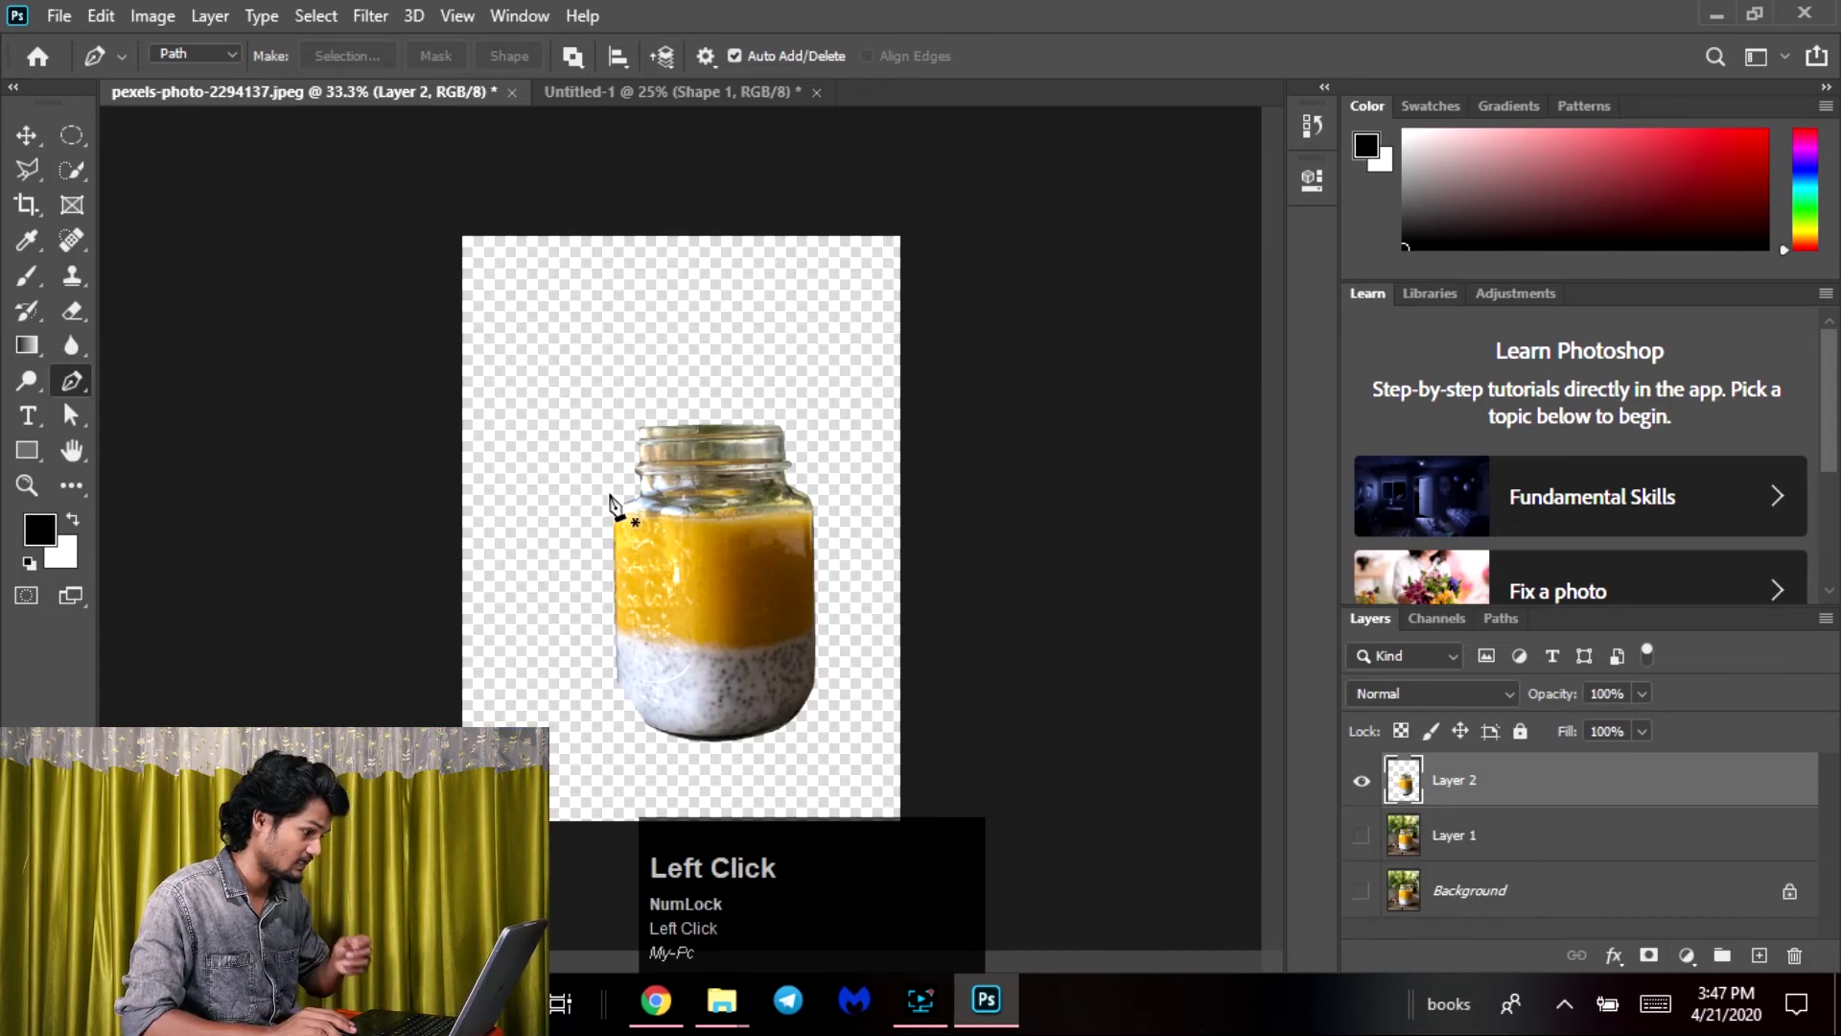
{"action": "key", "text": "ctrl+z"}
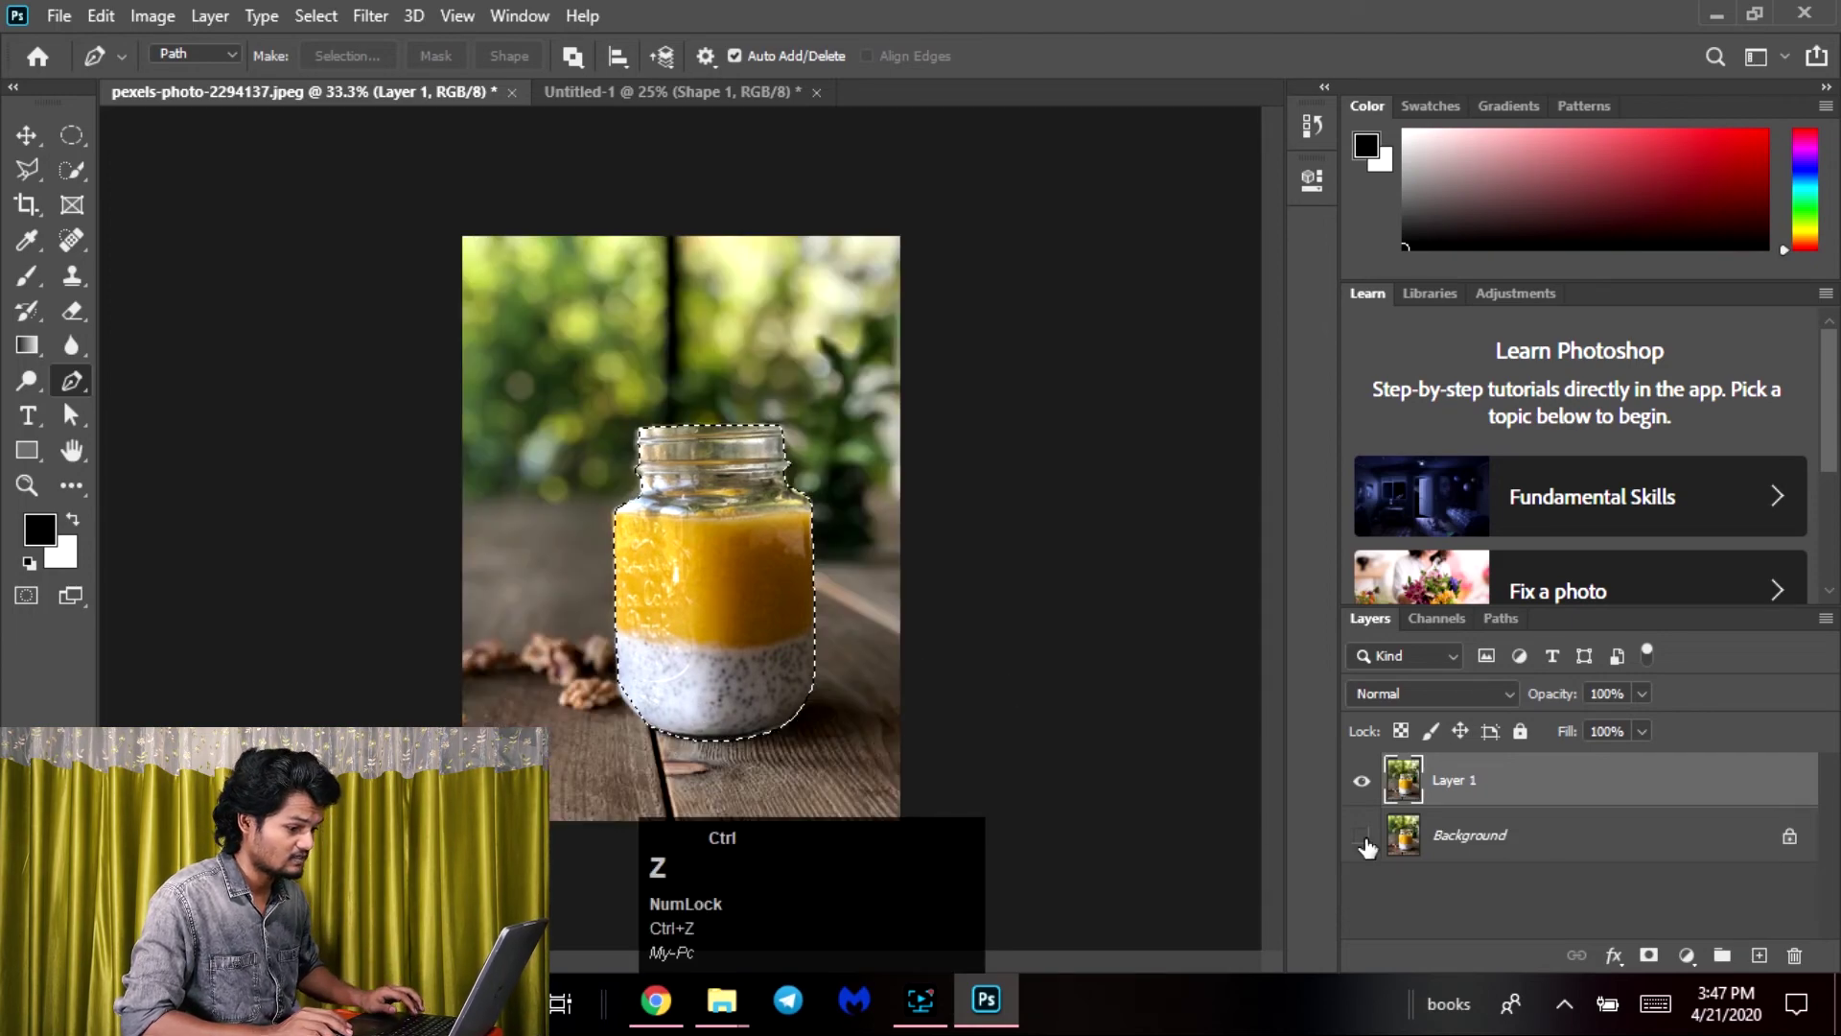
Add a layer mask to Layer 1 from the jar selection, and compare the path list with the layer list
{"action": "left_click", "coordinate": [1651, 957]}
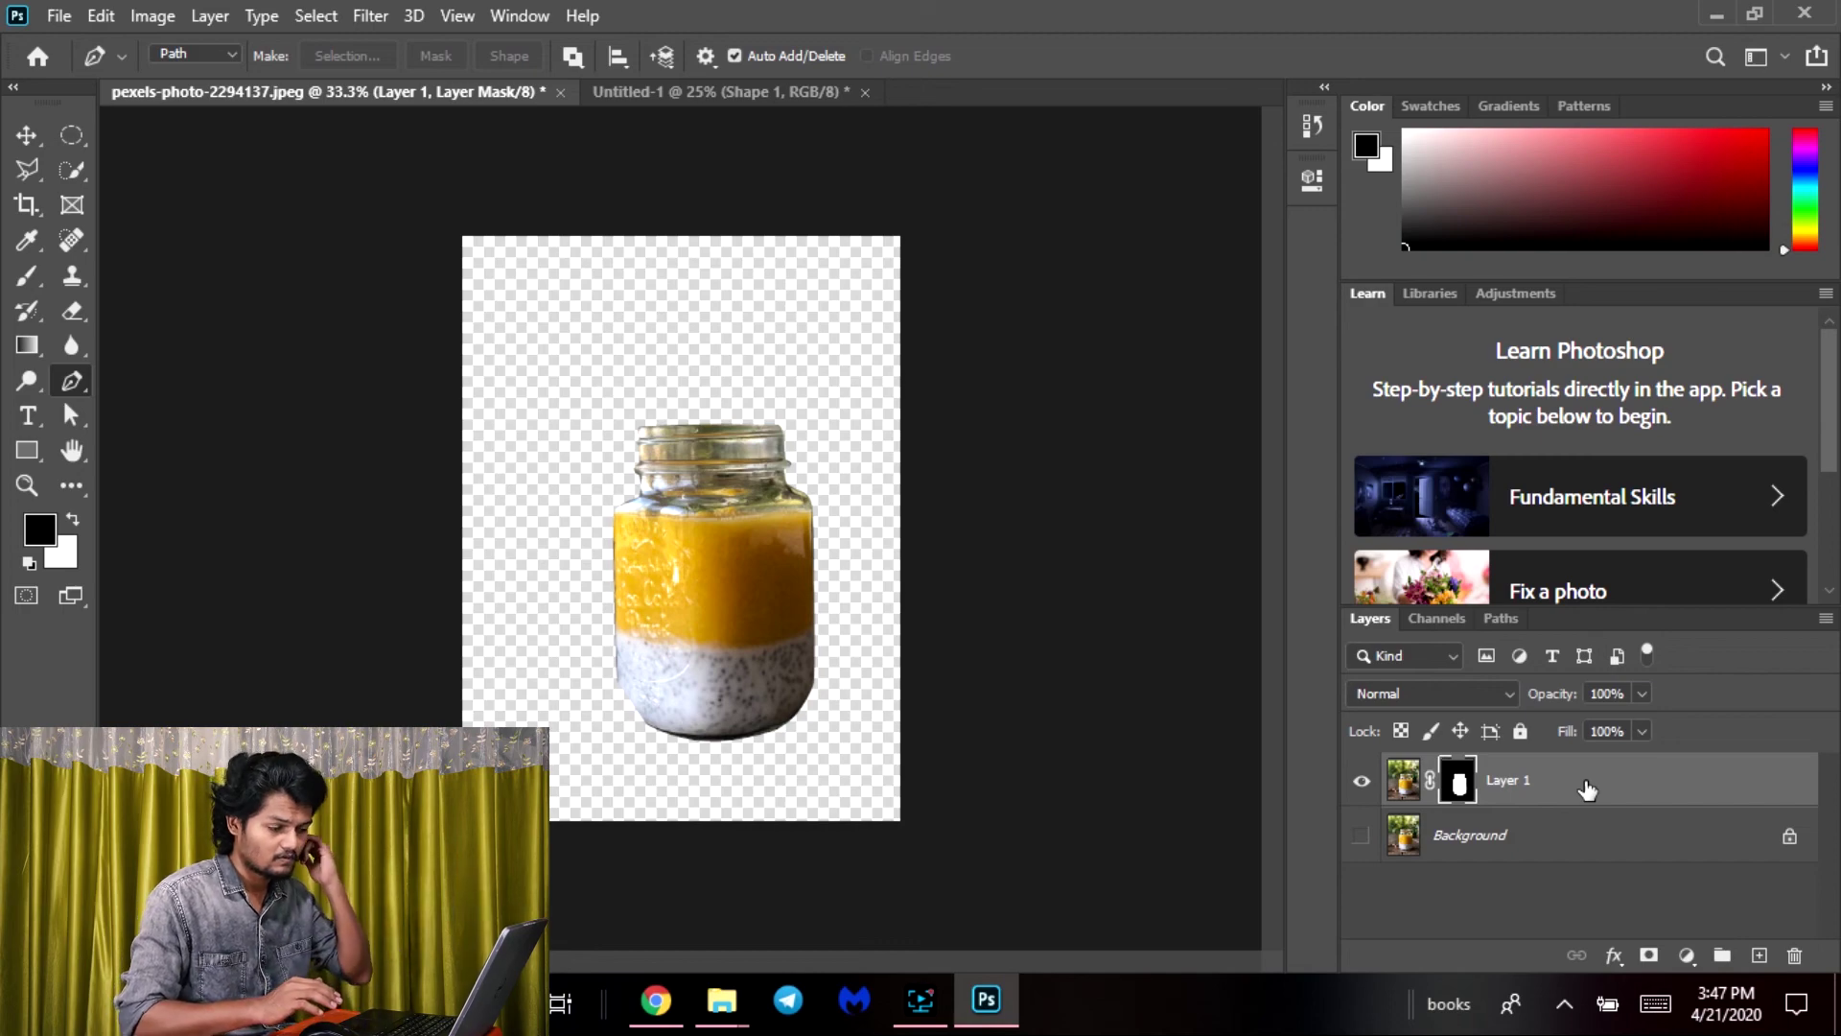
{"action": "left_click", "coordinate": [1500, 620]}
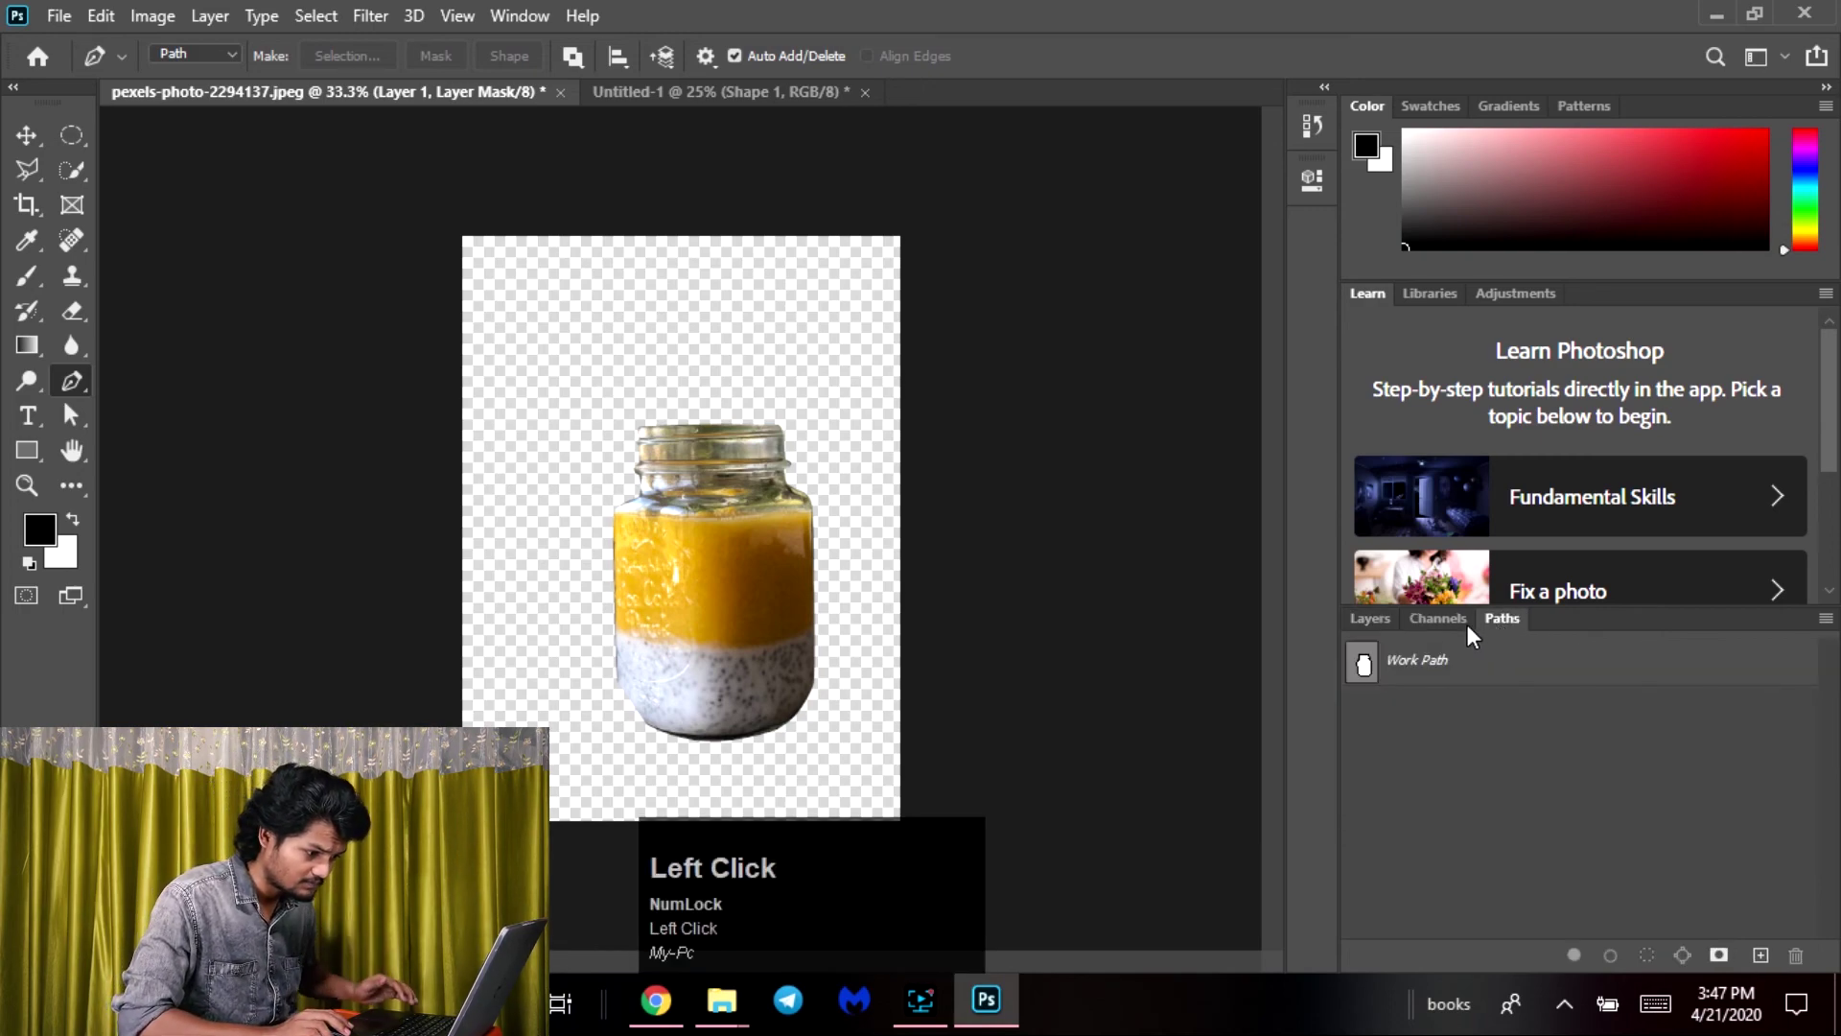
{"action": "left_click", "coordinate": [1437, 619]}
{"action": "left_click", "coordinate": [1369, 619]}
{"action": "left_click", "coordinate": [1484, 620]}
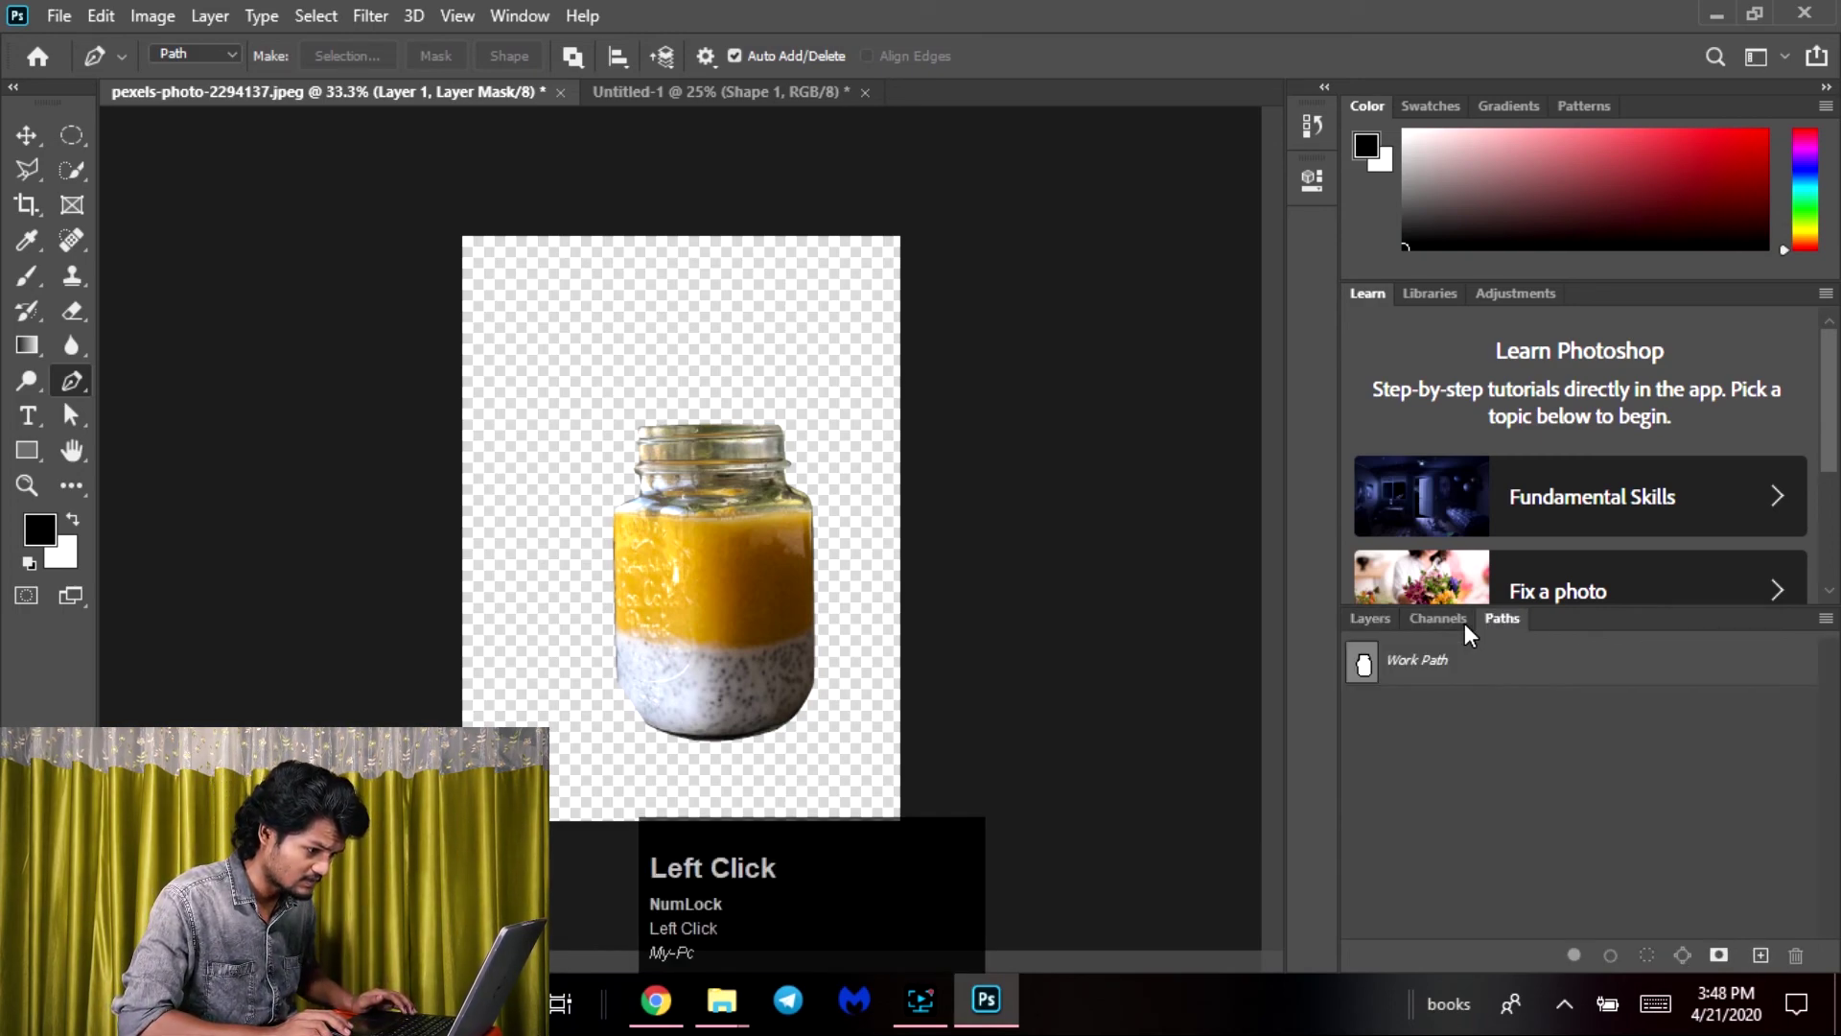
{"action": "left_click", "coordinate": [1379, 619]}
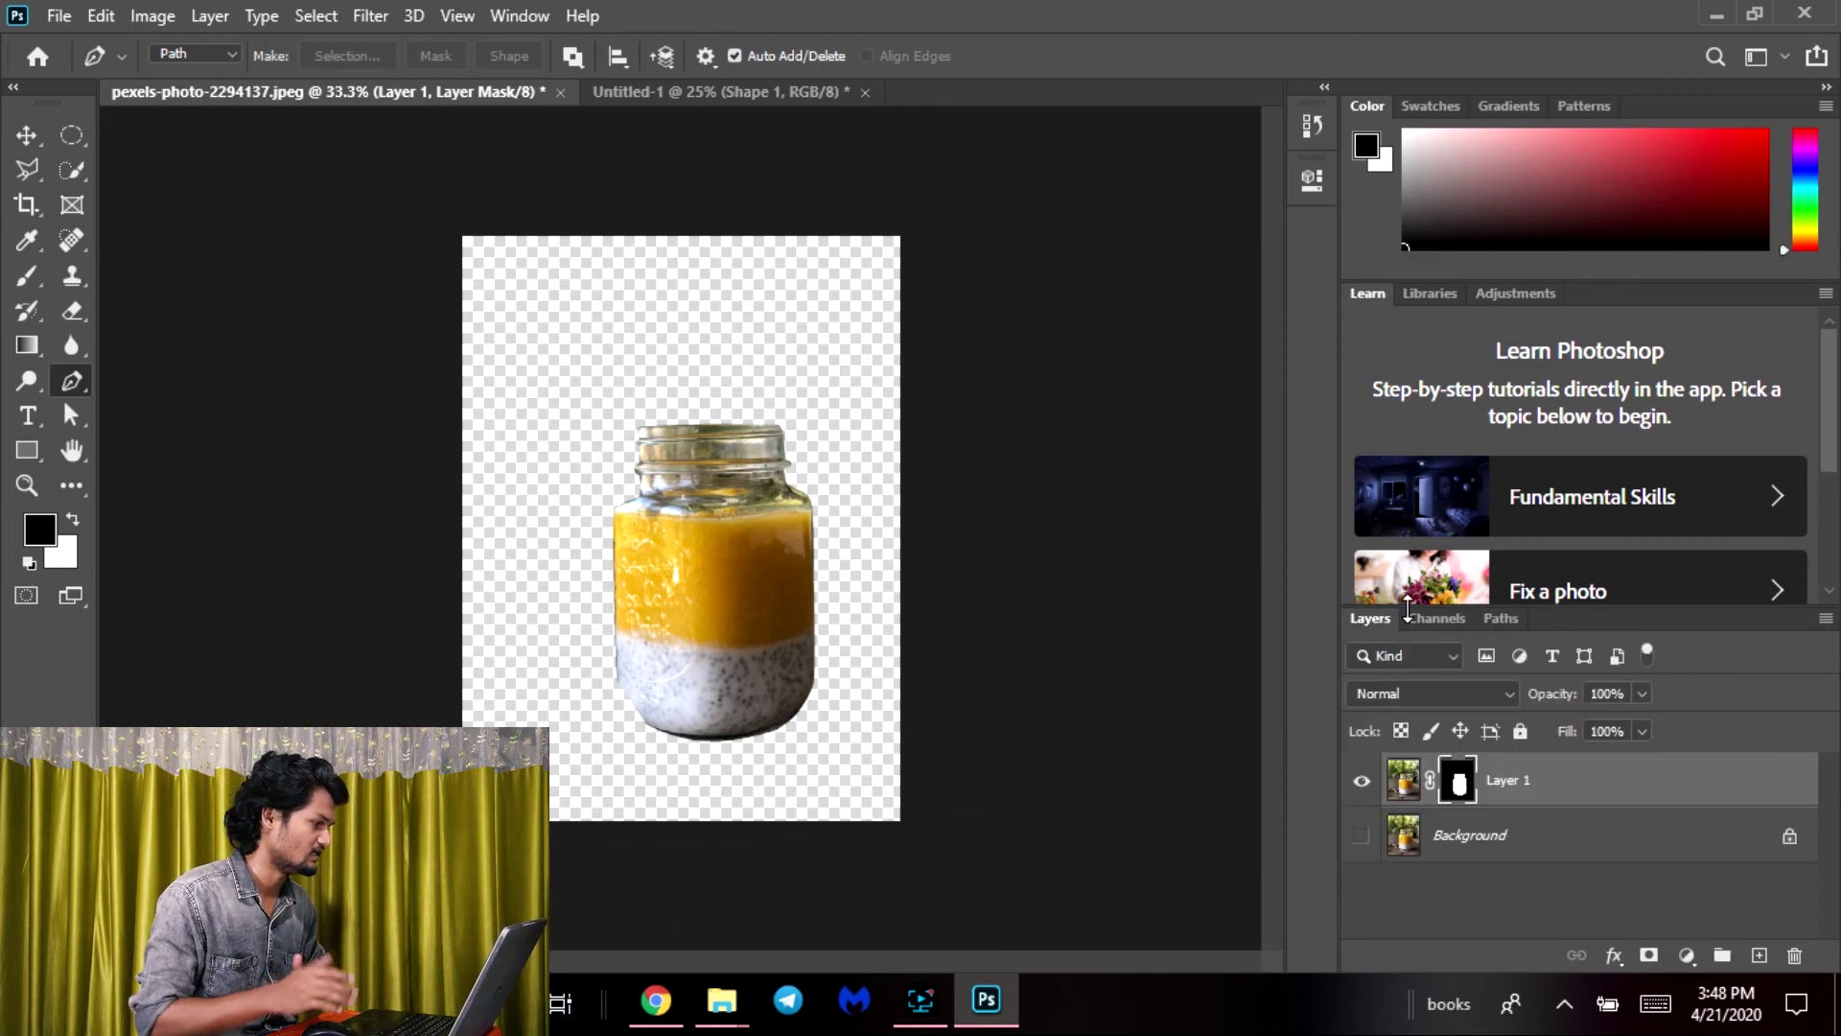
Draw a rounded closed path above and across the jar's neck with the Curvature Pen tool
{"action": "left_click", "coordinate": [94, 386]}
{"action": "left_click_drag", "start_coordinate": [94, 389], "coordinate": [193, 434]}
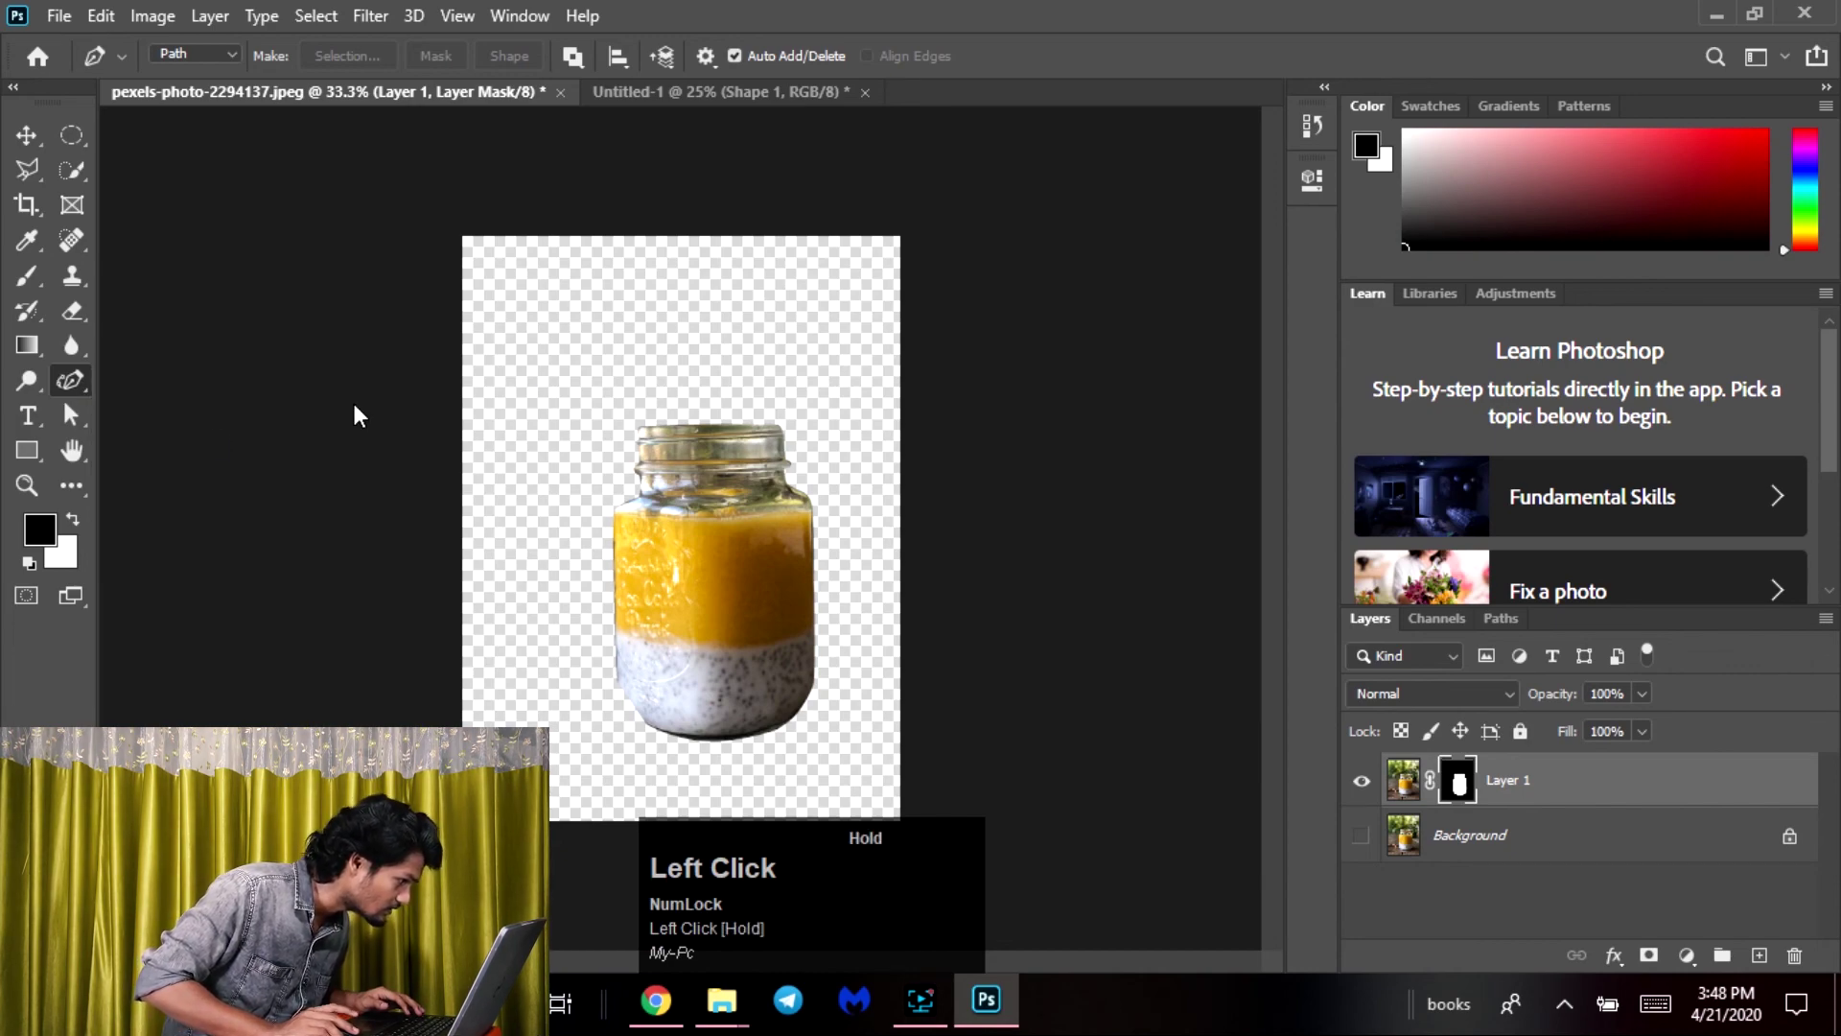
{"action": "left_click", "coordinate": [597, 376]}
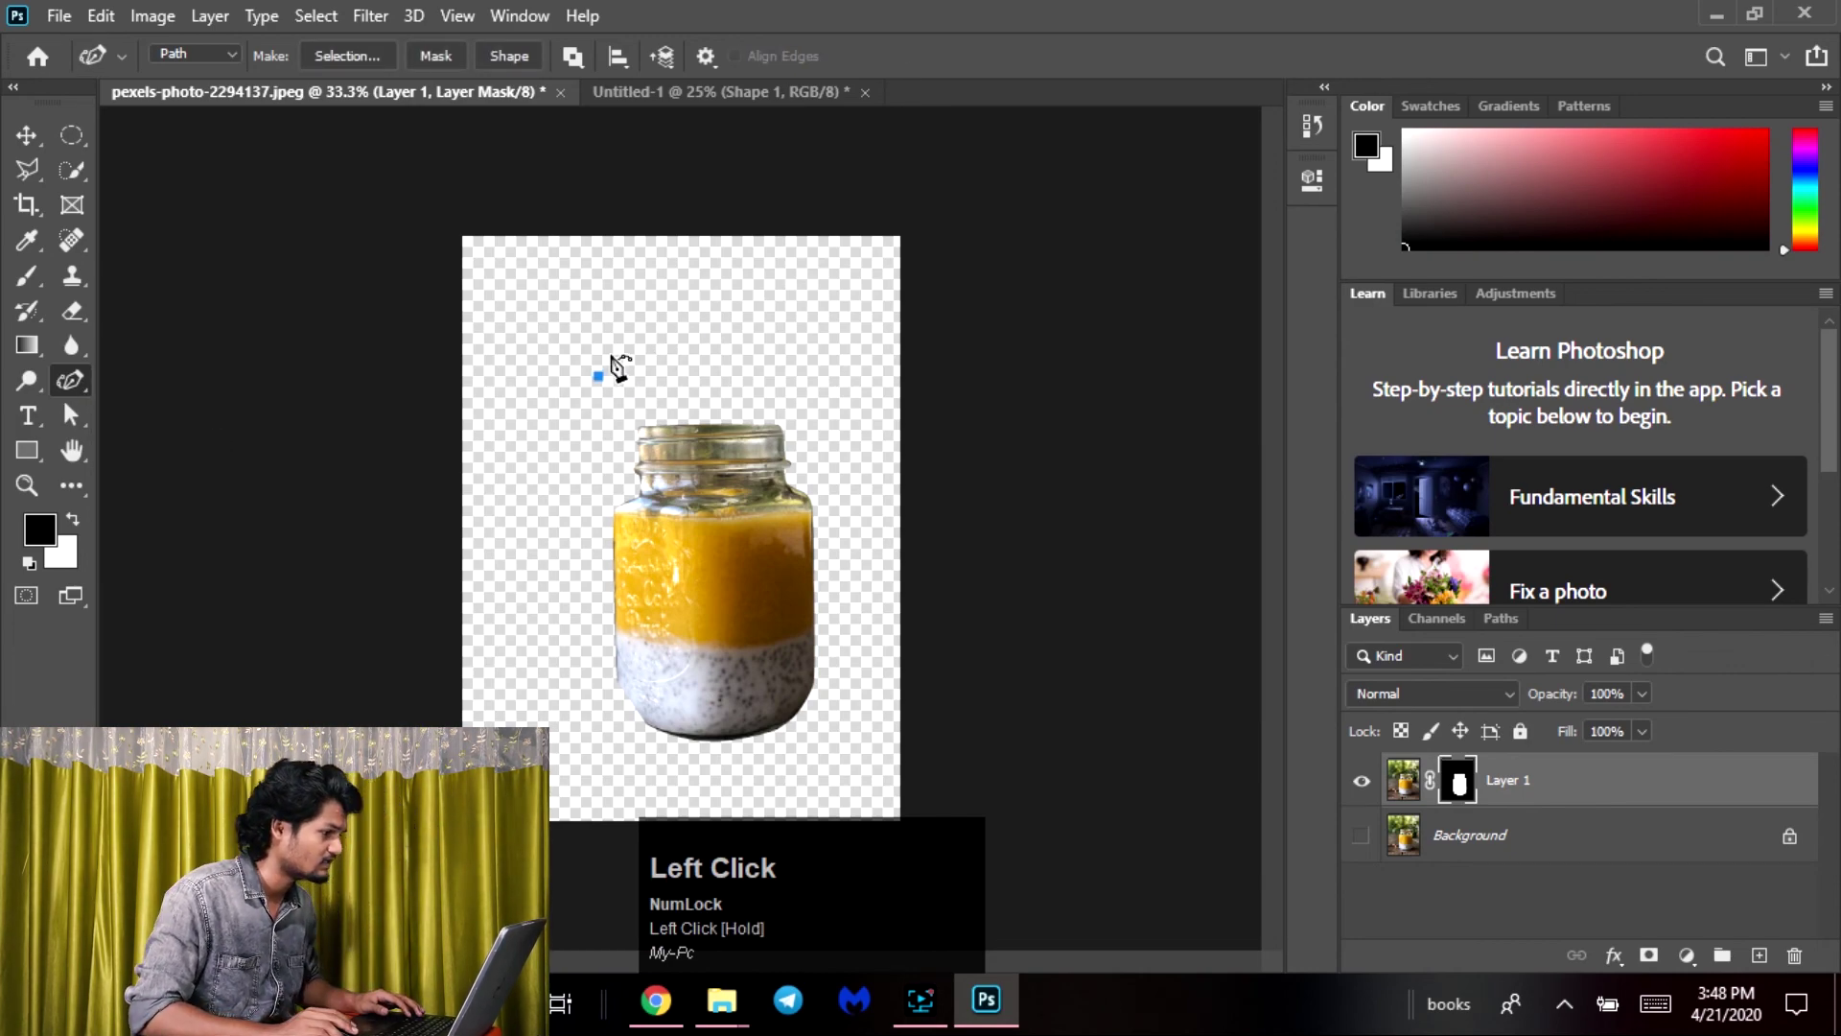
{"action": "left_click", "coordinate": [713, 313]}
{"action": "left_click", "coordinate": [779, 329]}
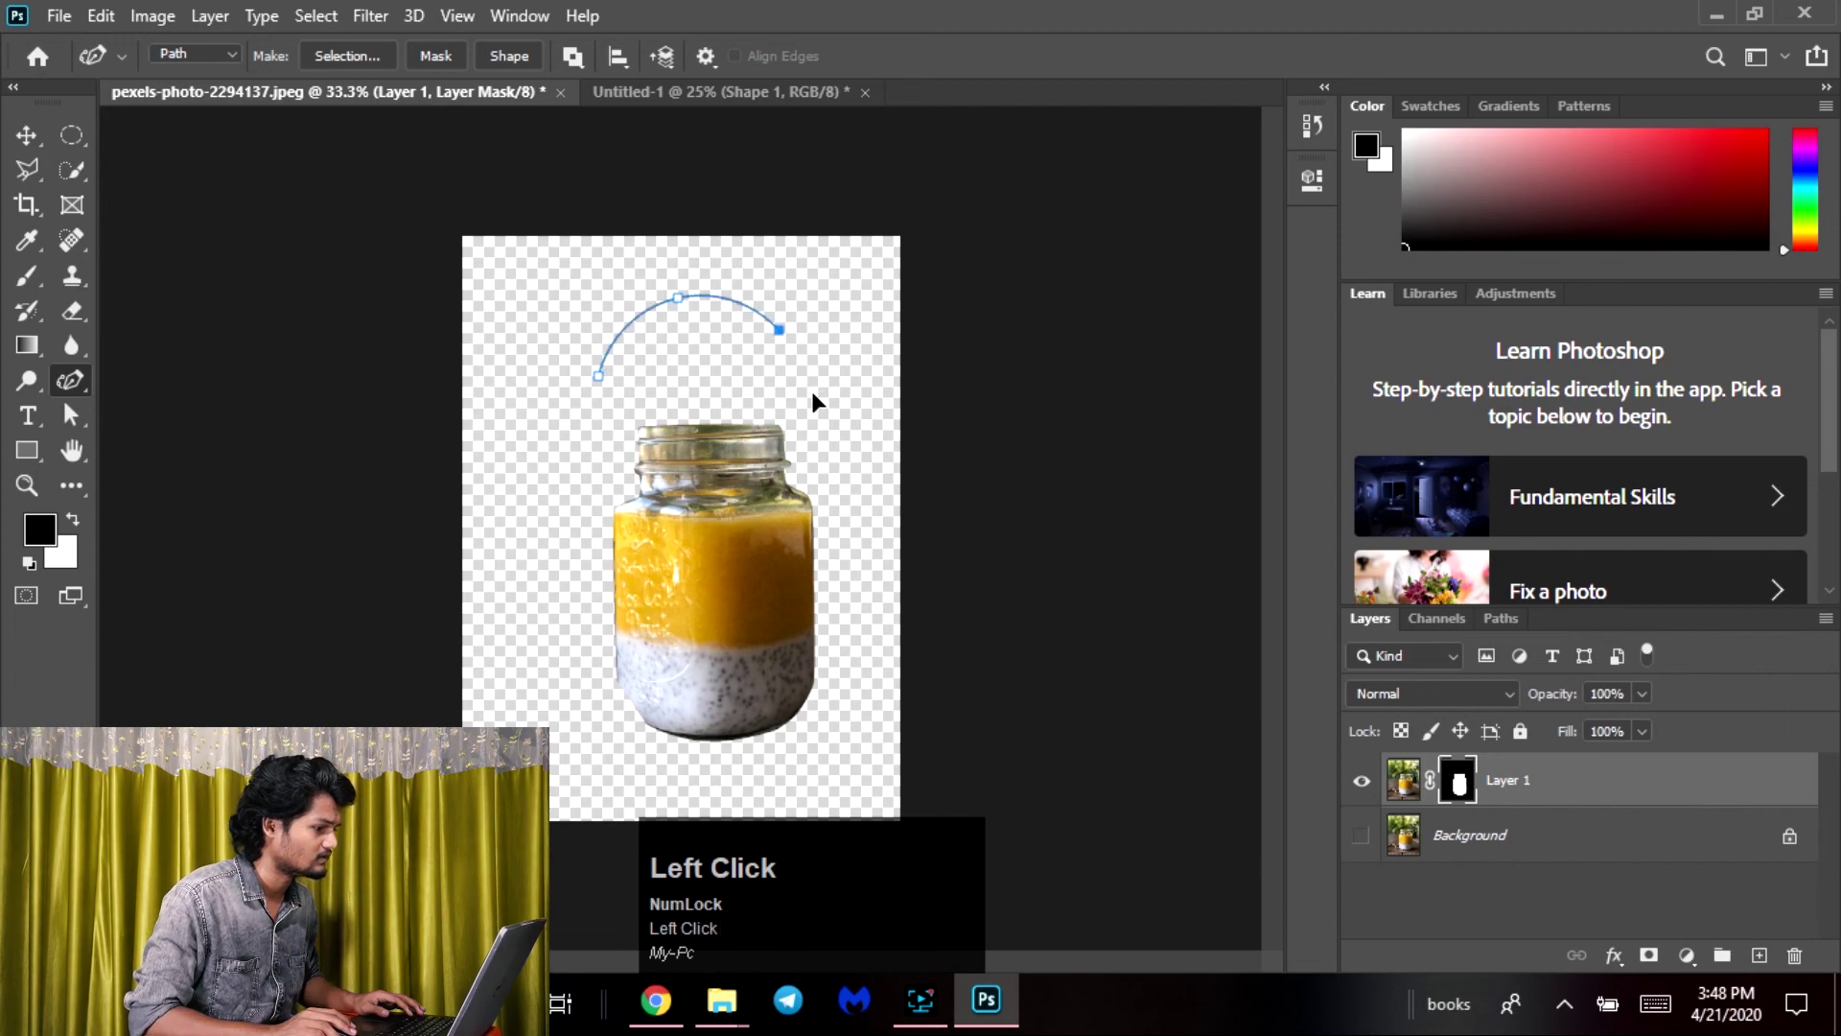
{"action": "left_click", "coordinate": [813, 393]}
{"action": "left_click", "coordinate": [562, 456]}
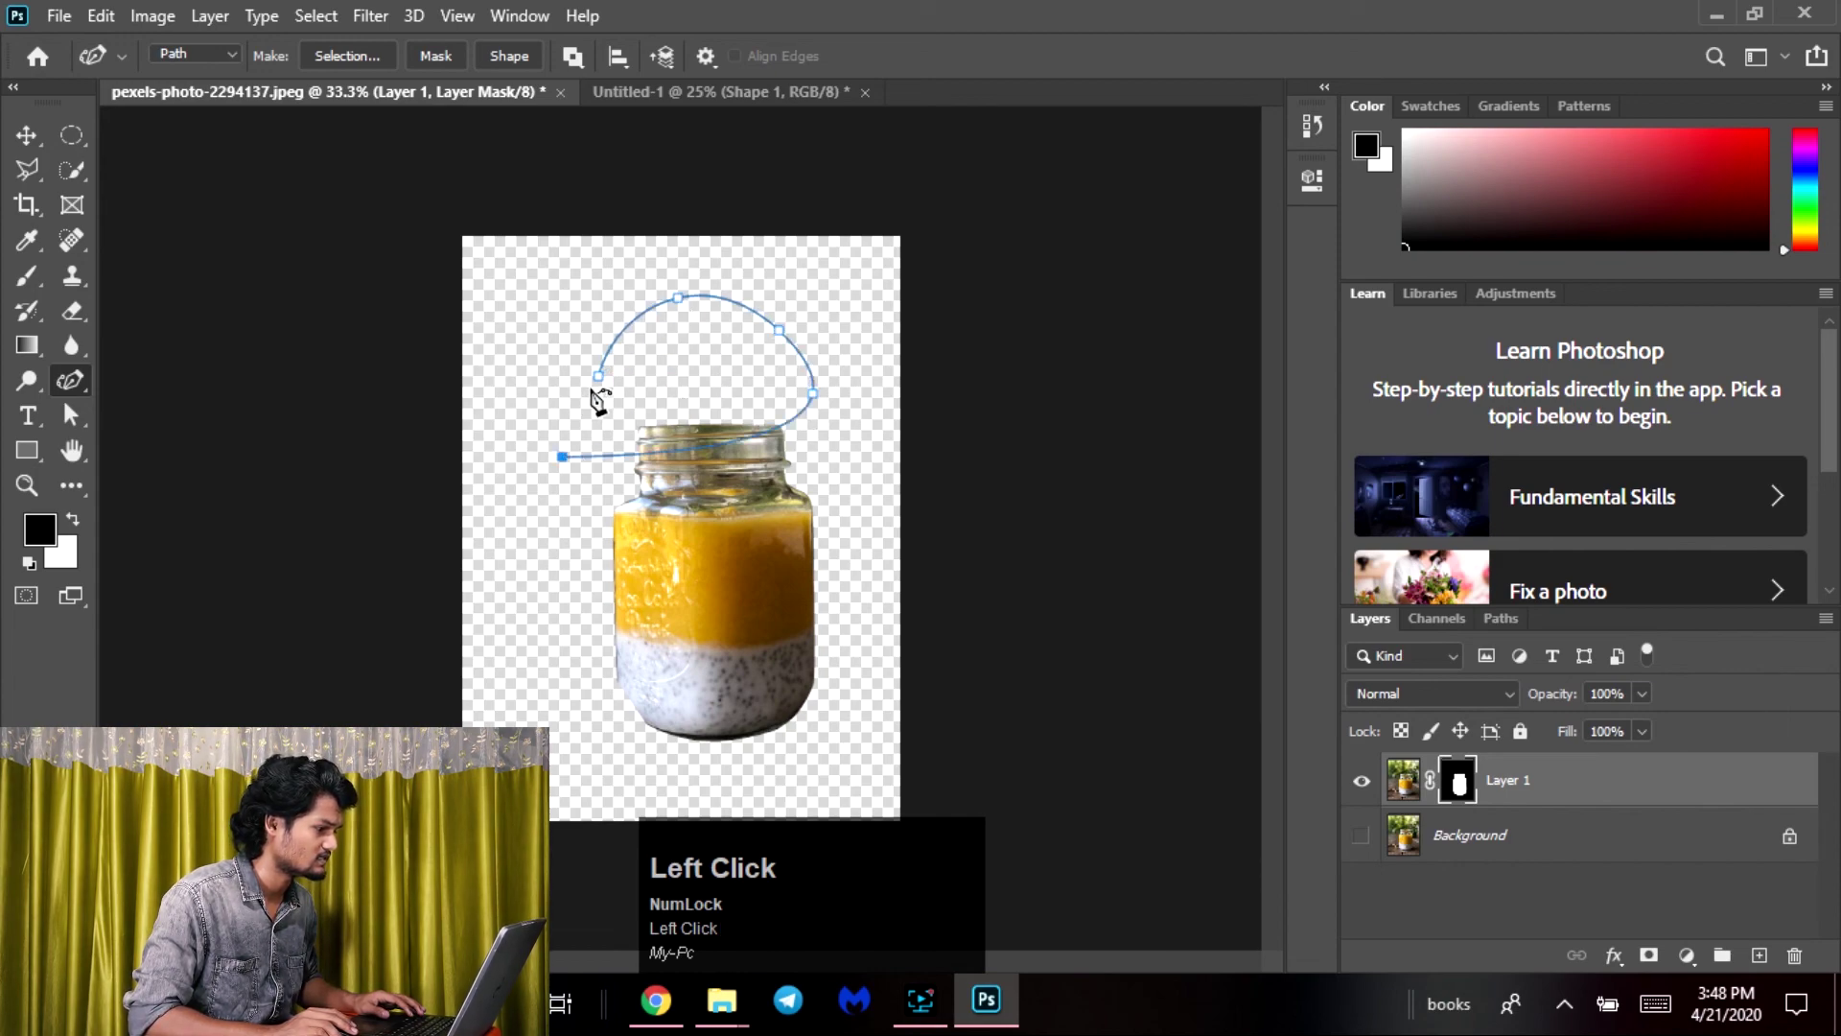
{"action": "left_click", "coordinate": [592, 384]}
Add an anchor point near the start of the rounded path, and undo it together with the path's previously placed points
{"action": "left_click_drag", "start_coordinate": [67, 391], "coordinate": [249, 453]}
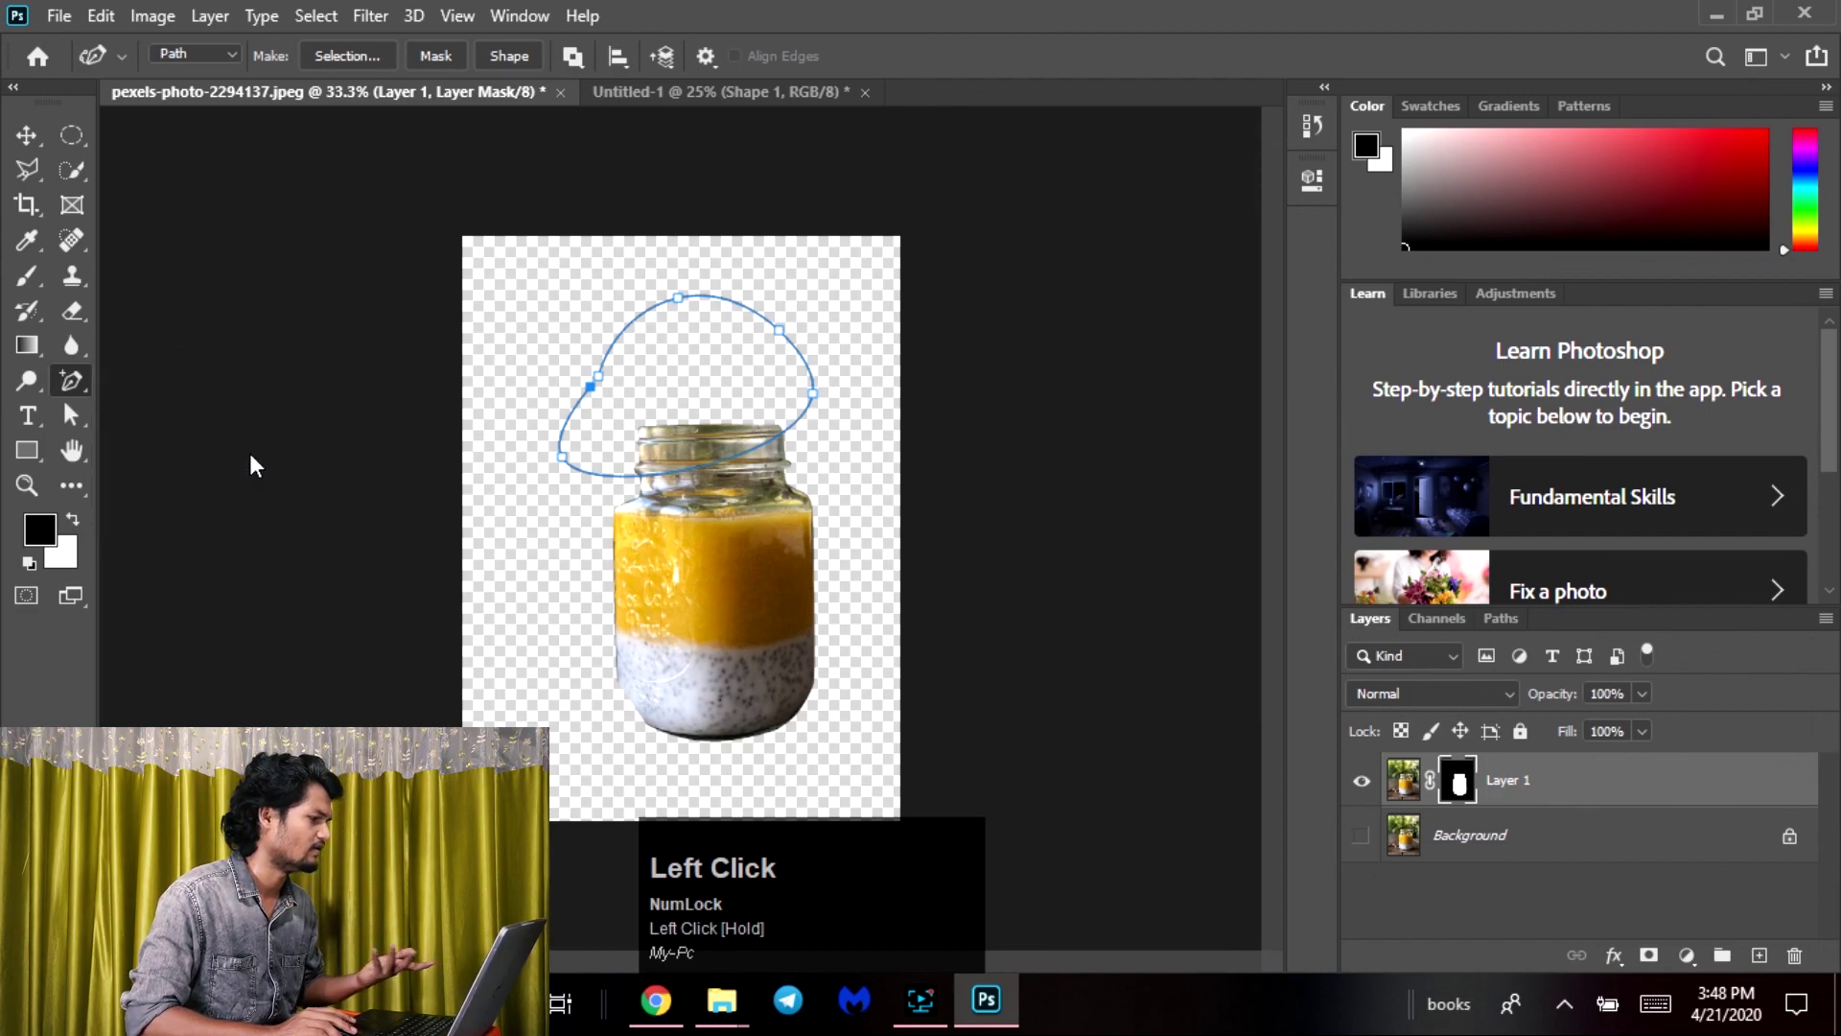
{"action": "left_click", "coordinate": [36, 137]}
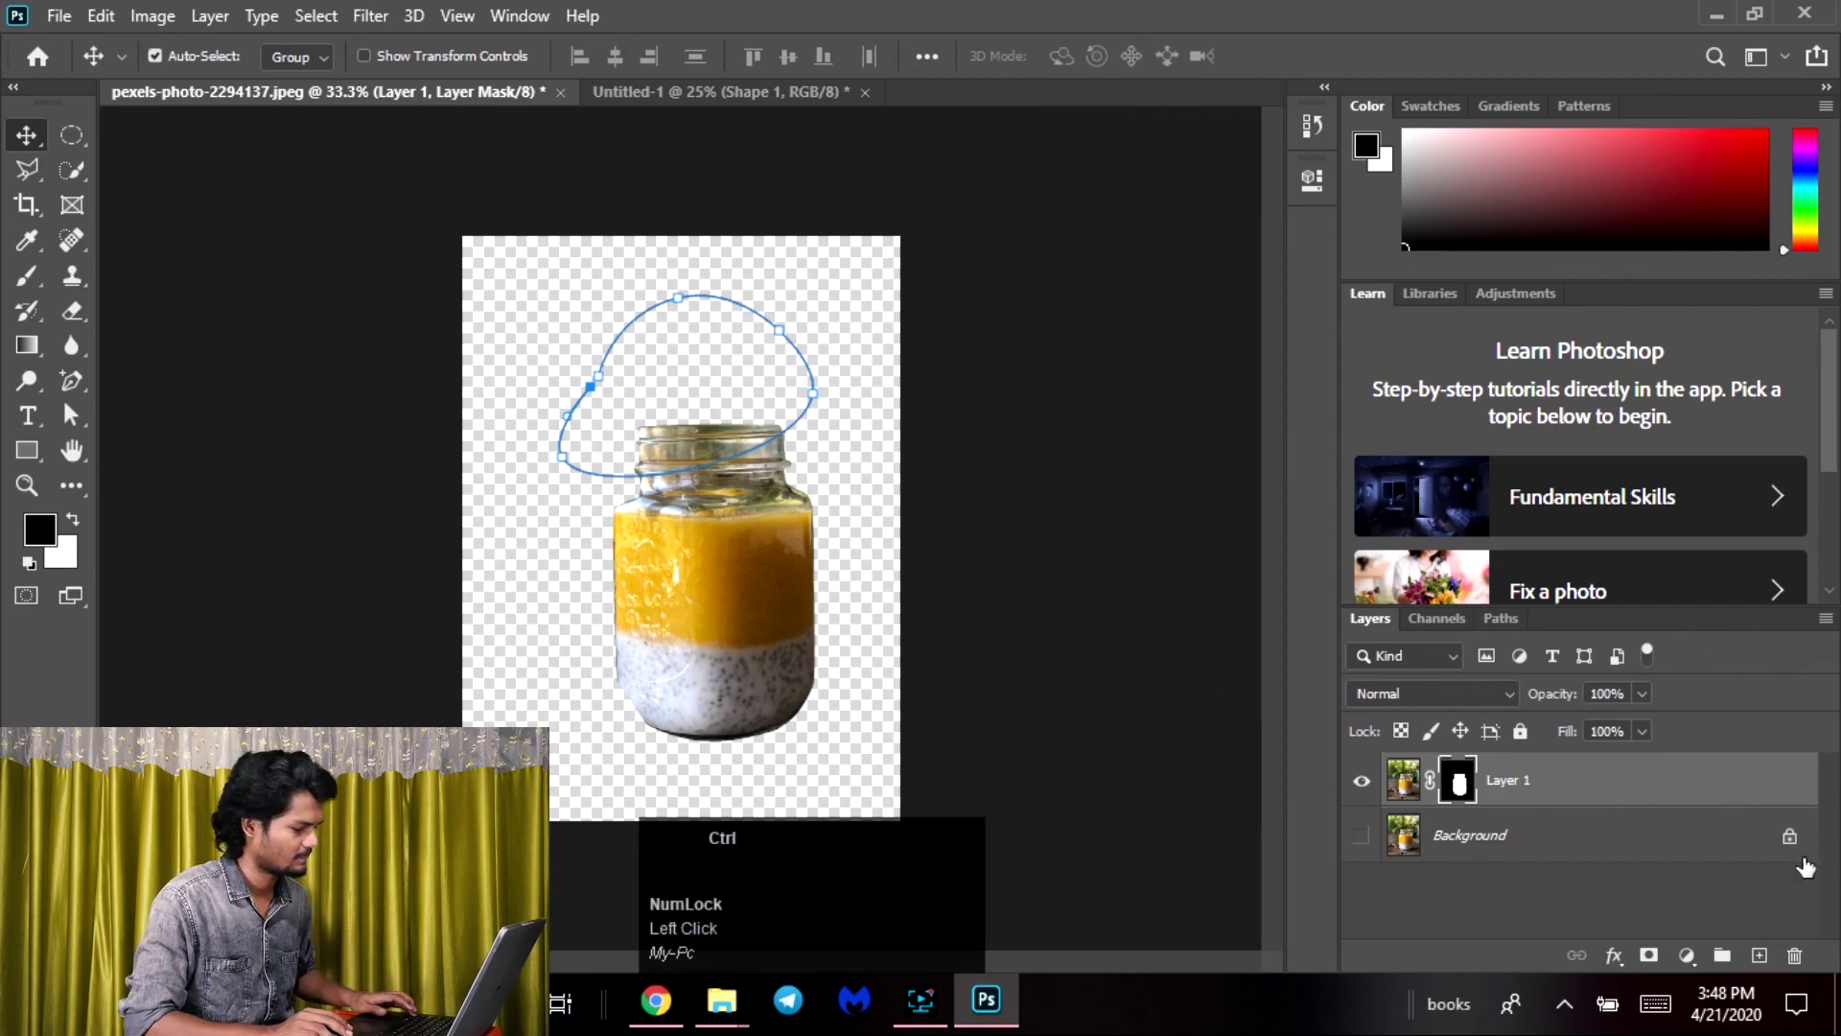
{"action": "key", "text": "ctrl+z"}
{"action": "key", "text": "ctrl+z"}
{"action": "key", "text": "ctrl+z"}
{"action": "key", "text": "ctrl+z"}
{"action": "key", "text": "ctrl+z"}
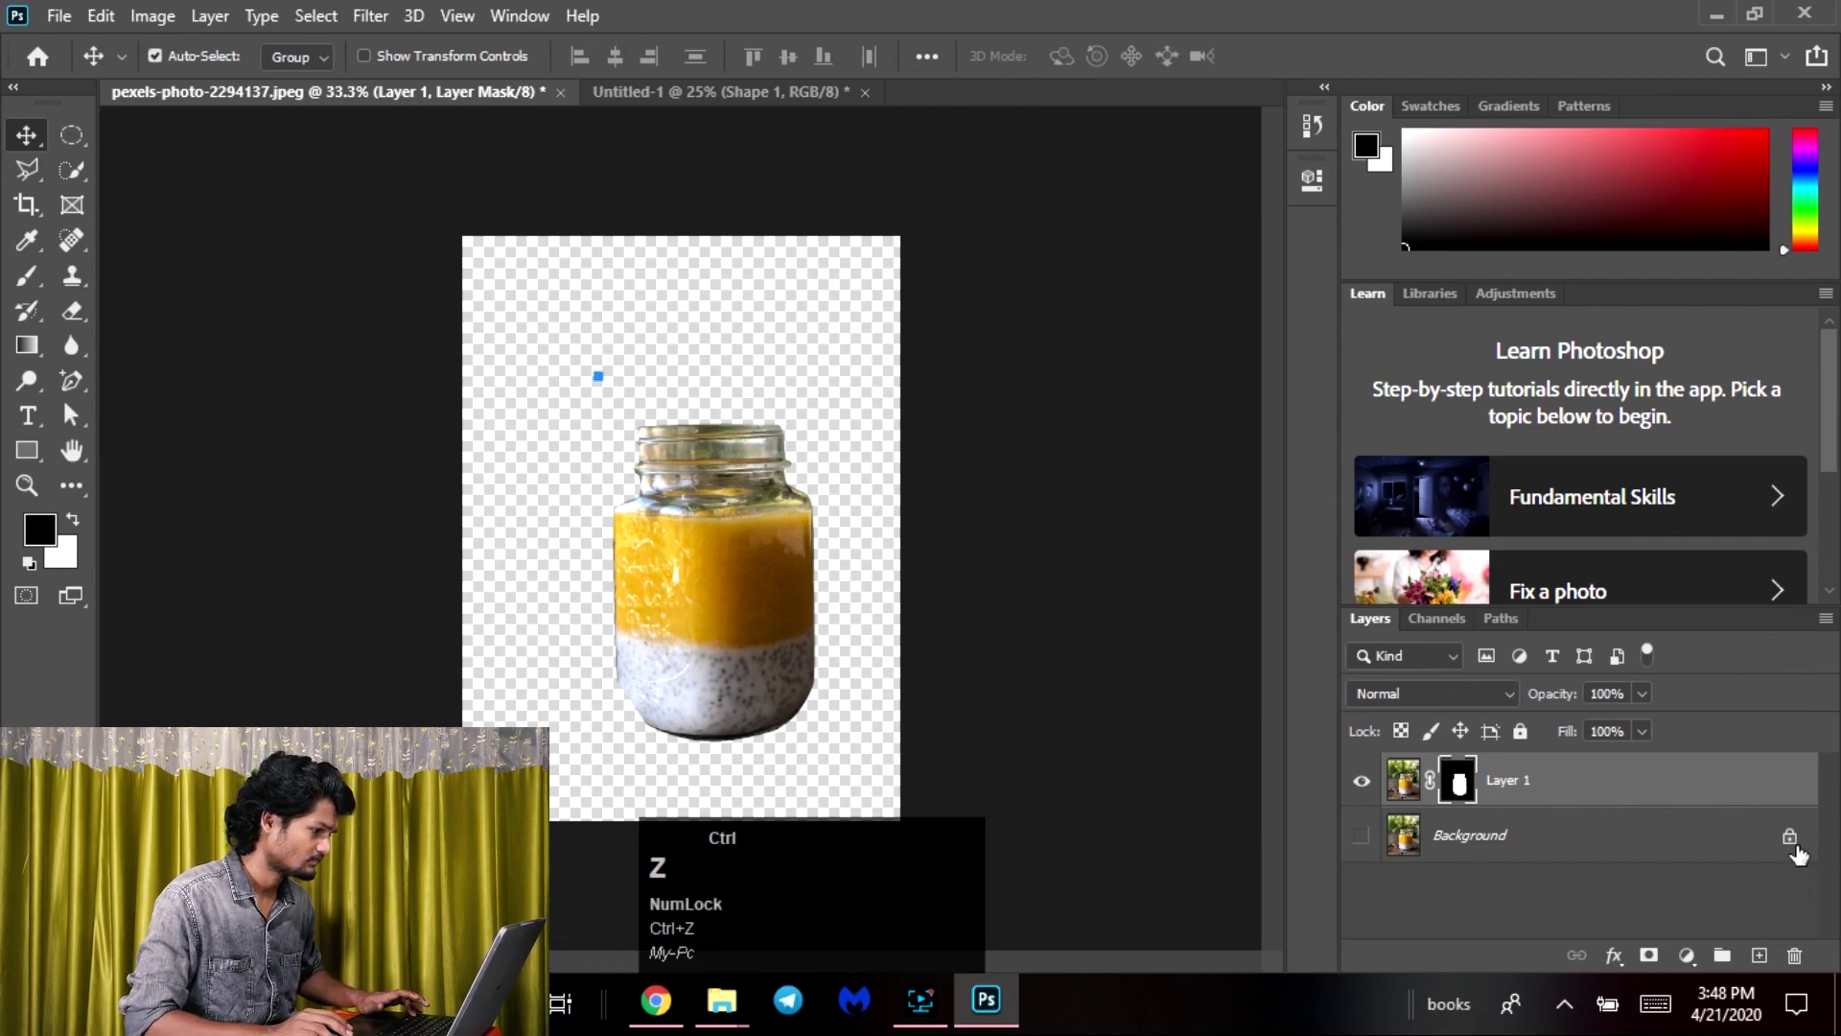